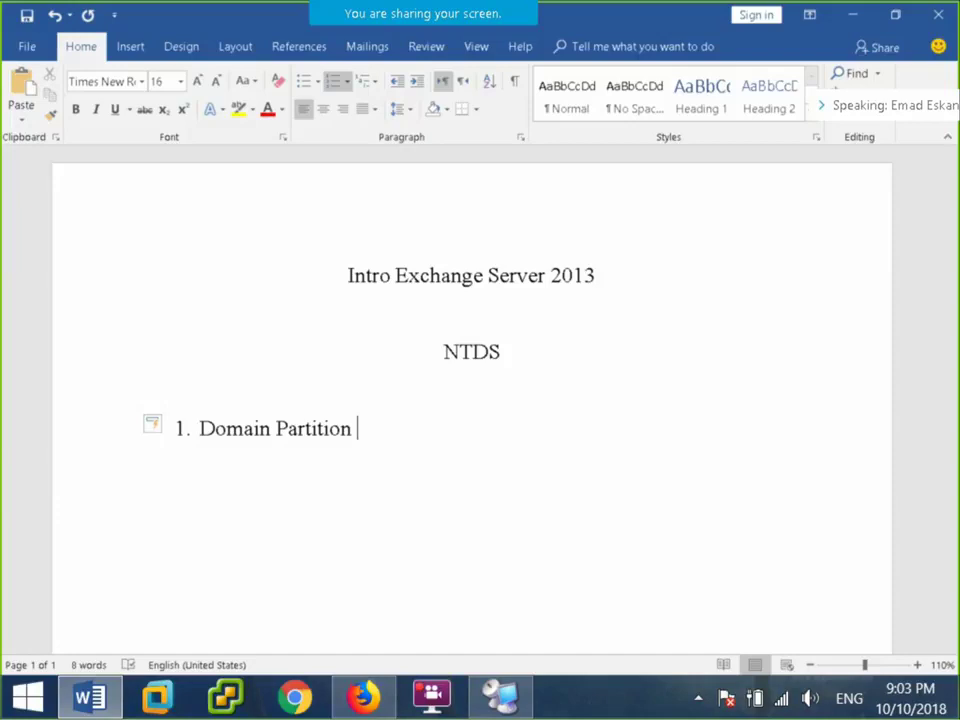
Add an unnumbered blank line below Domain Partition, then connect to the DC server full screen in Terminals.
key(Return)
key(BackSpace)
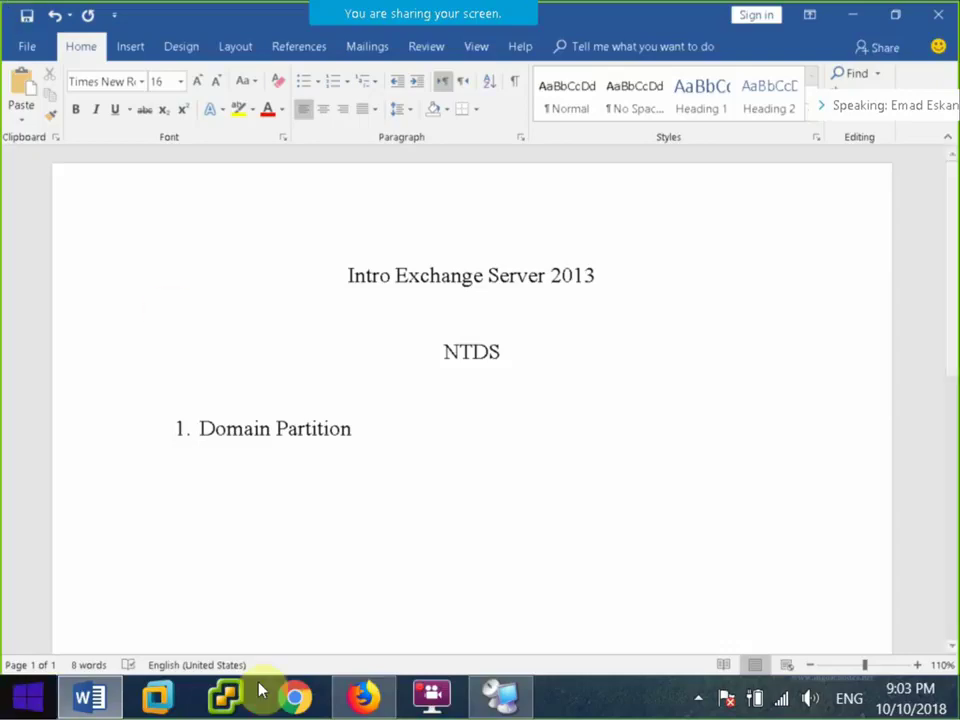
click(507, 690)
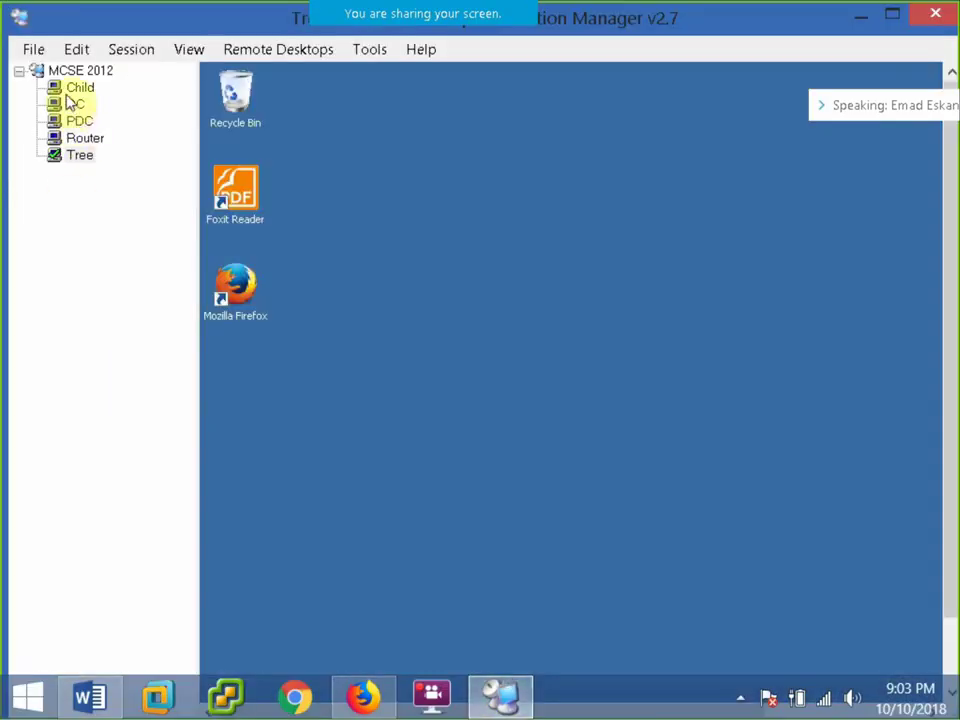
click(73, 103)
click(118, 49)
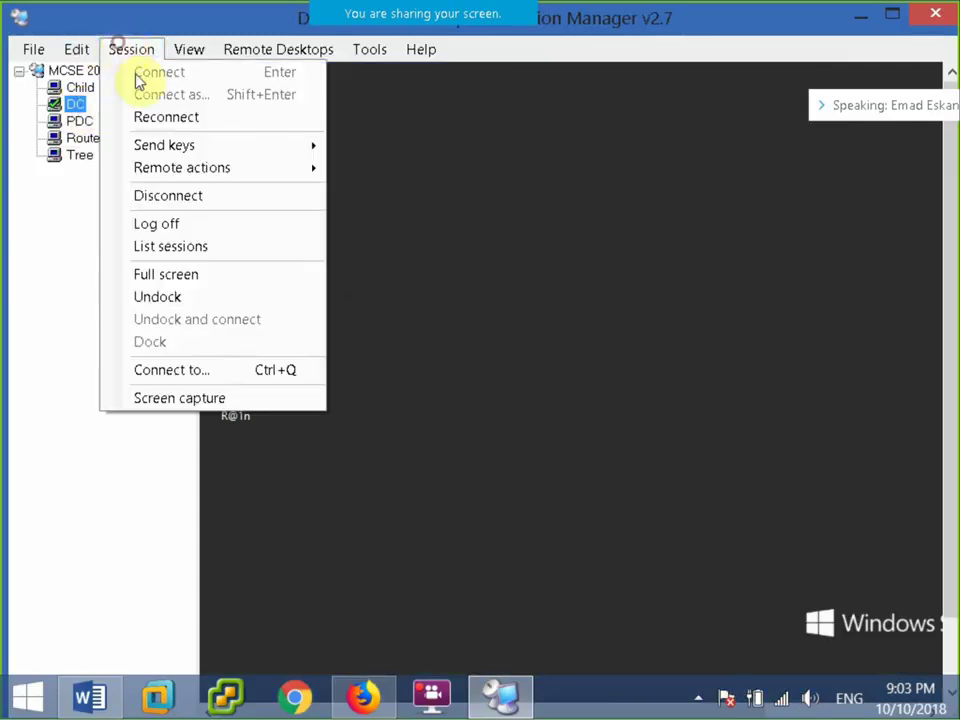
click(166, 274)
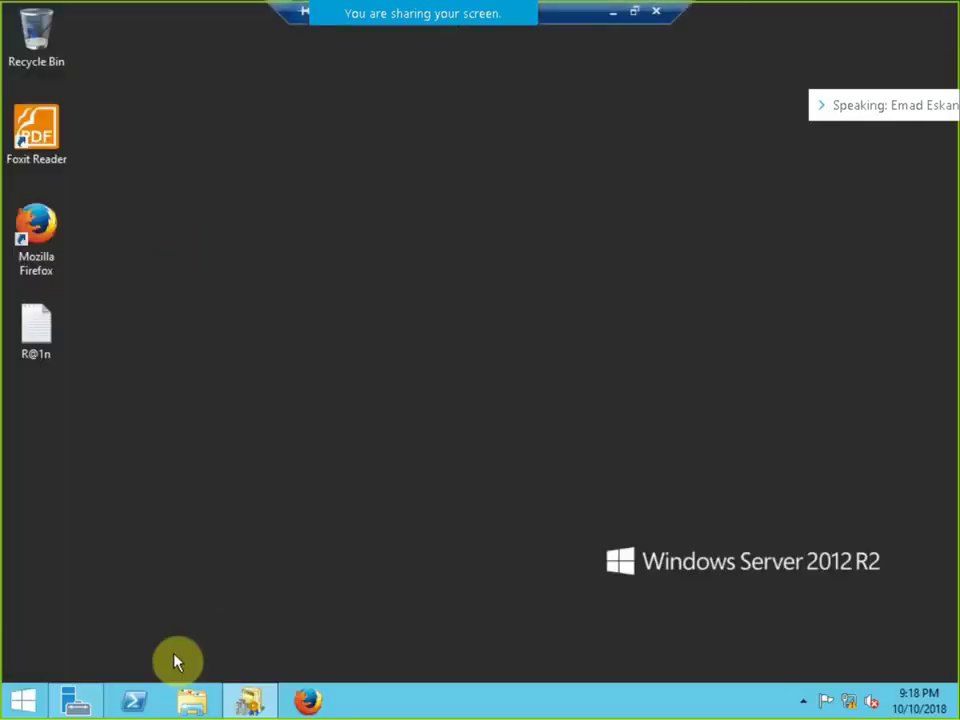
Launch Active Directory Users and Computers from Server Manager on DC and maximize it.
click(75, 700)
click(820, 56)
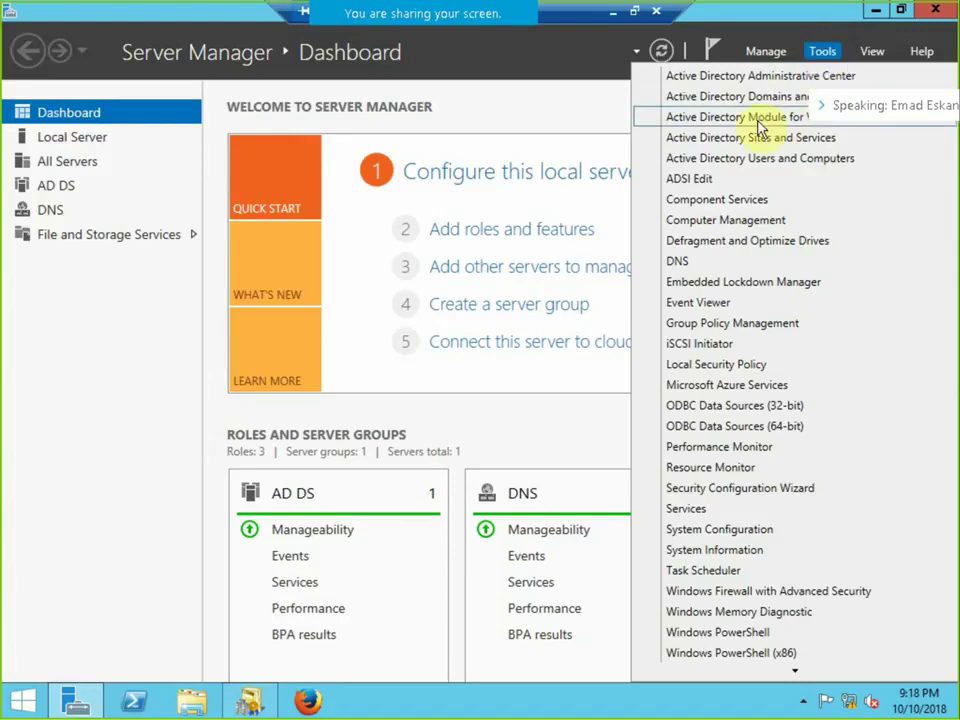
click(730, 159)
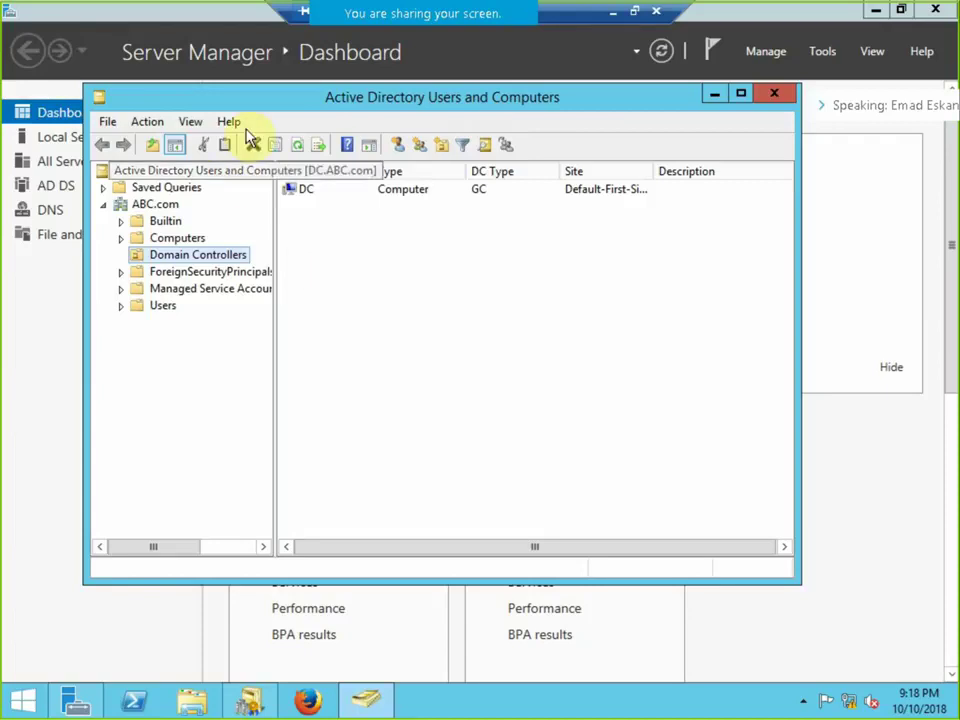
double_click(274, 104)
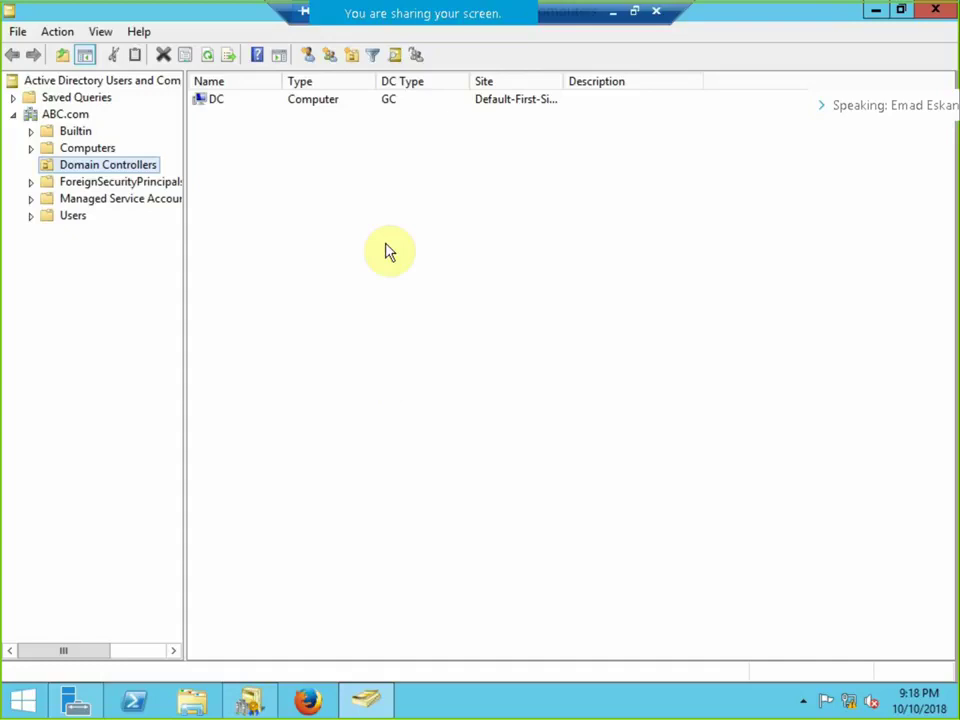
Create an organizational unit named 'ABC' in the ABC.com domain.
click(64, 113)
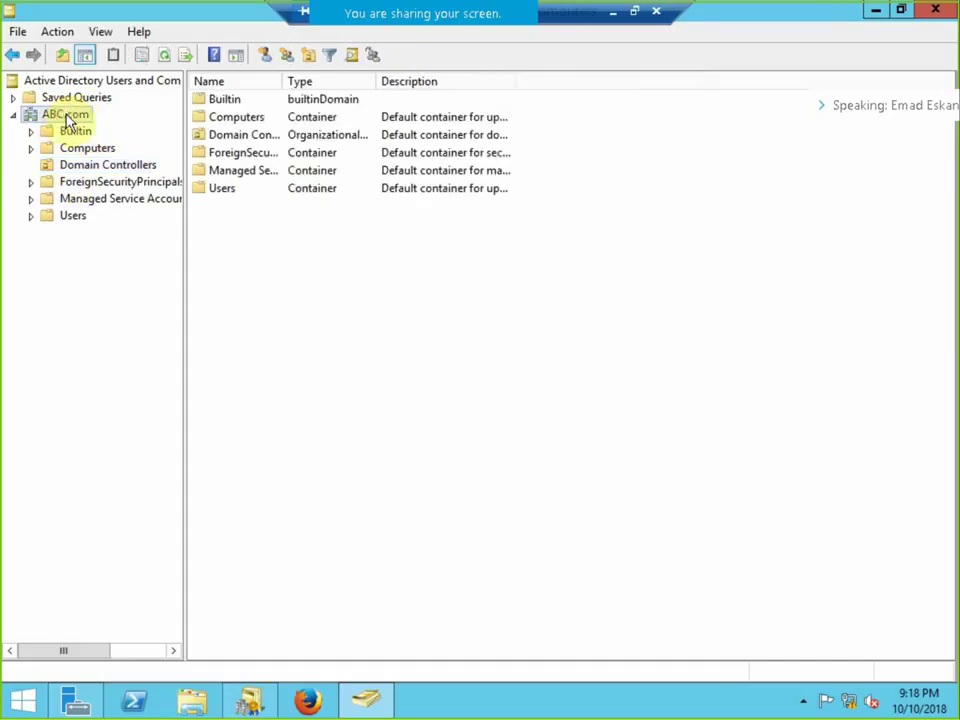
right_click(64, 115)
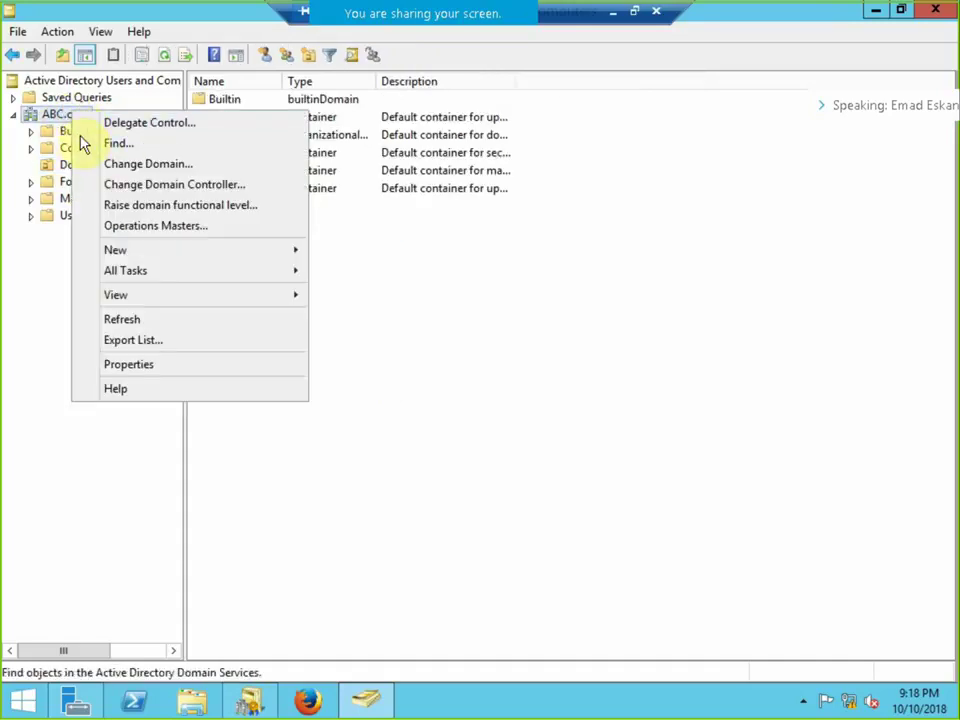
click(281, 252)
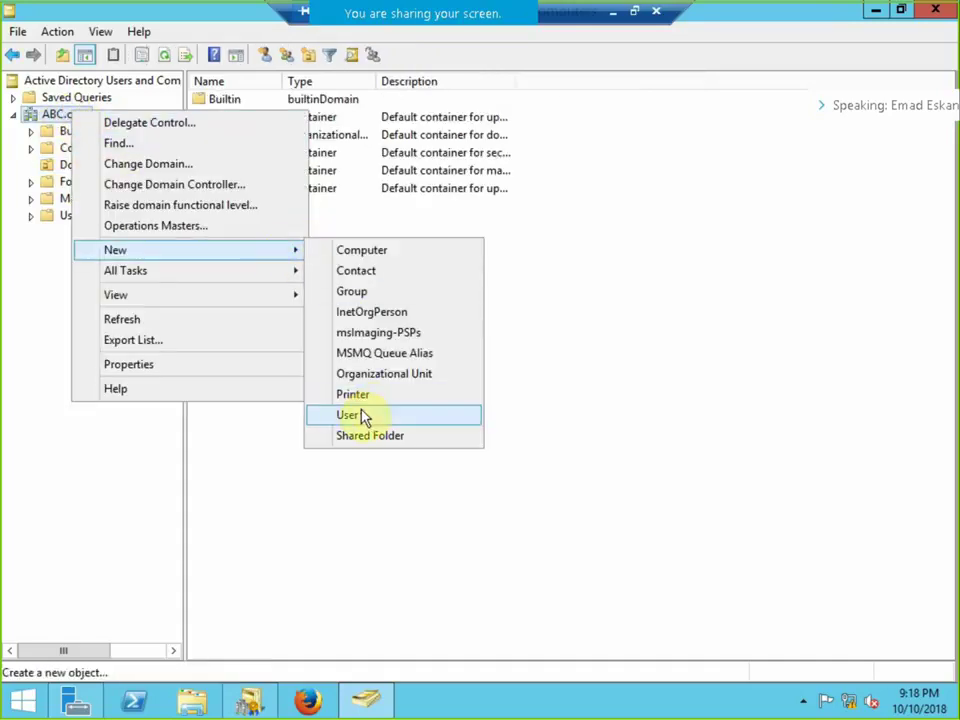
click(380, 374)
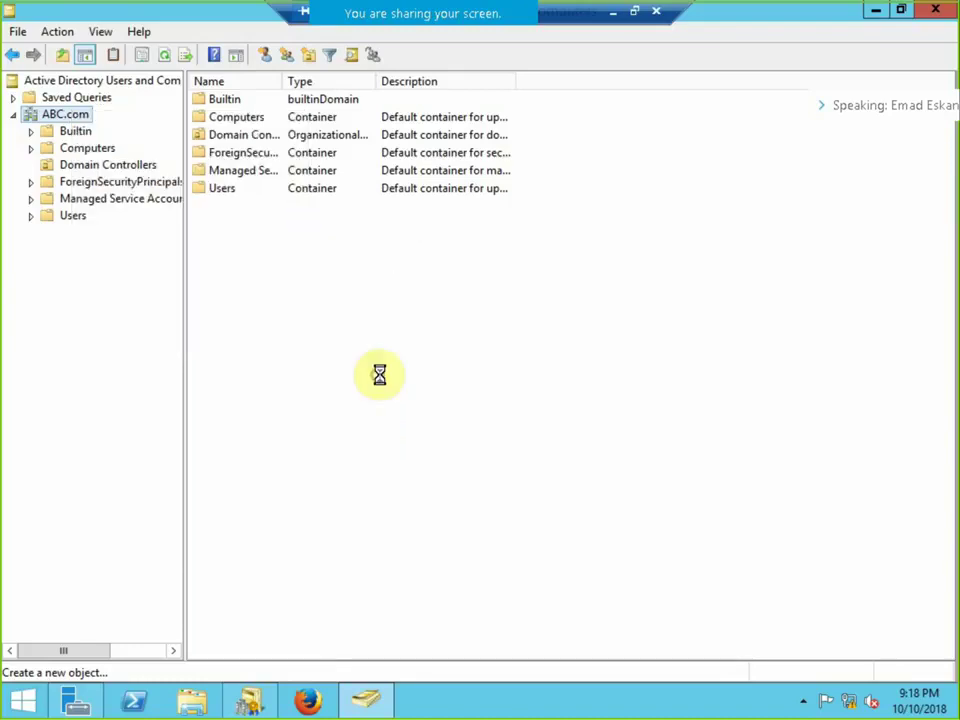
text(ABC)
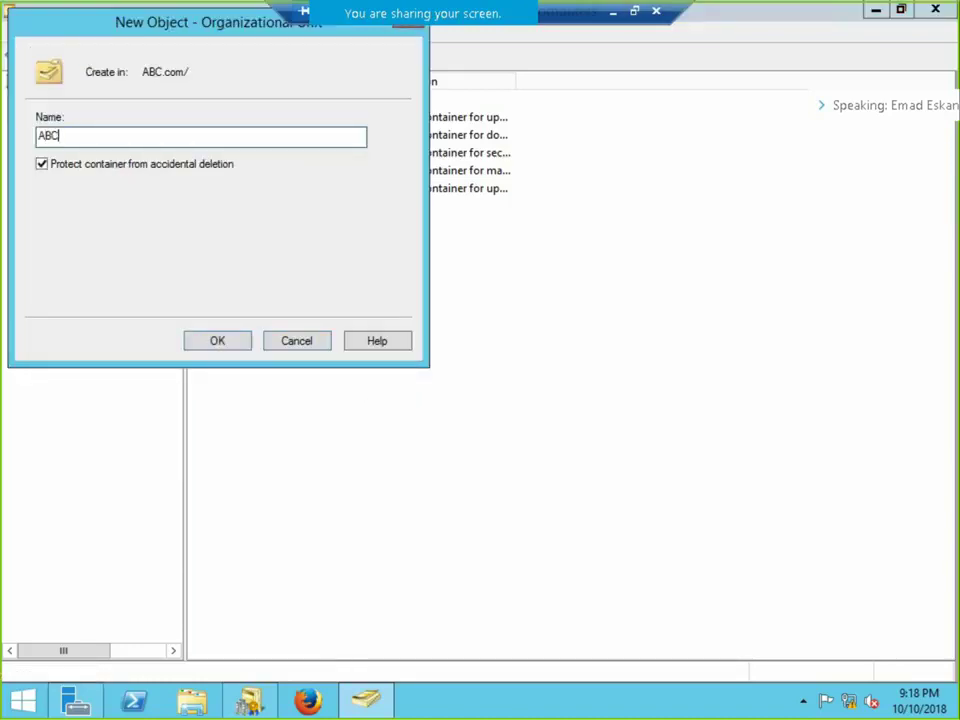
click(217, 341)
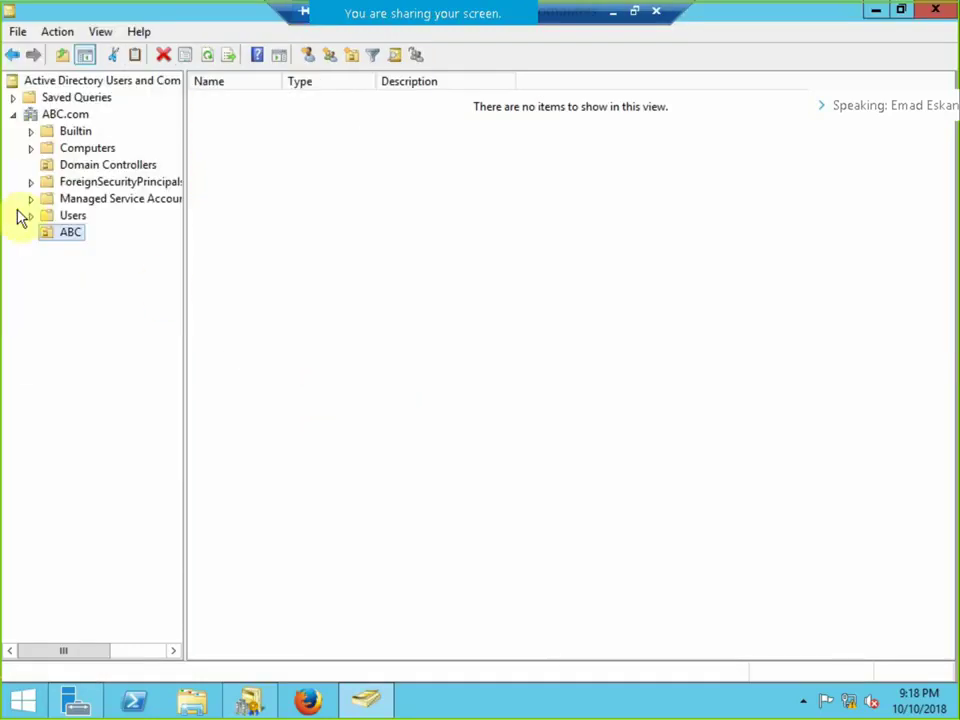
Add an 'HR' organizational unit inside ABC.
right_click(55, 236)
mouse_move(171, 309)
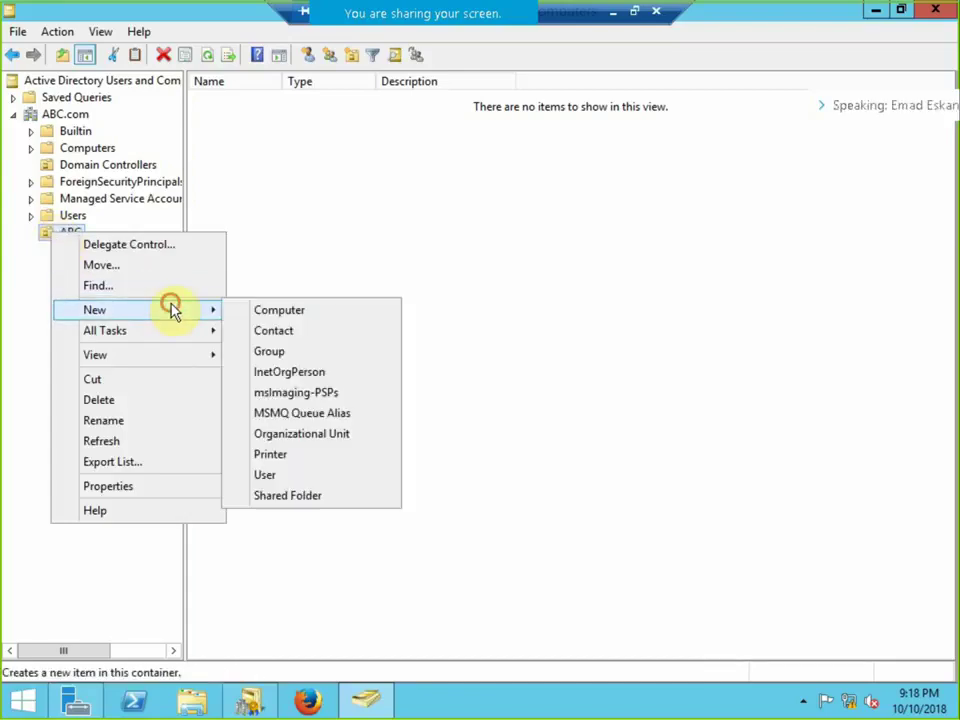
click(312, 436)
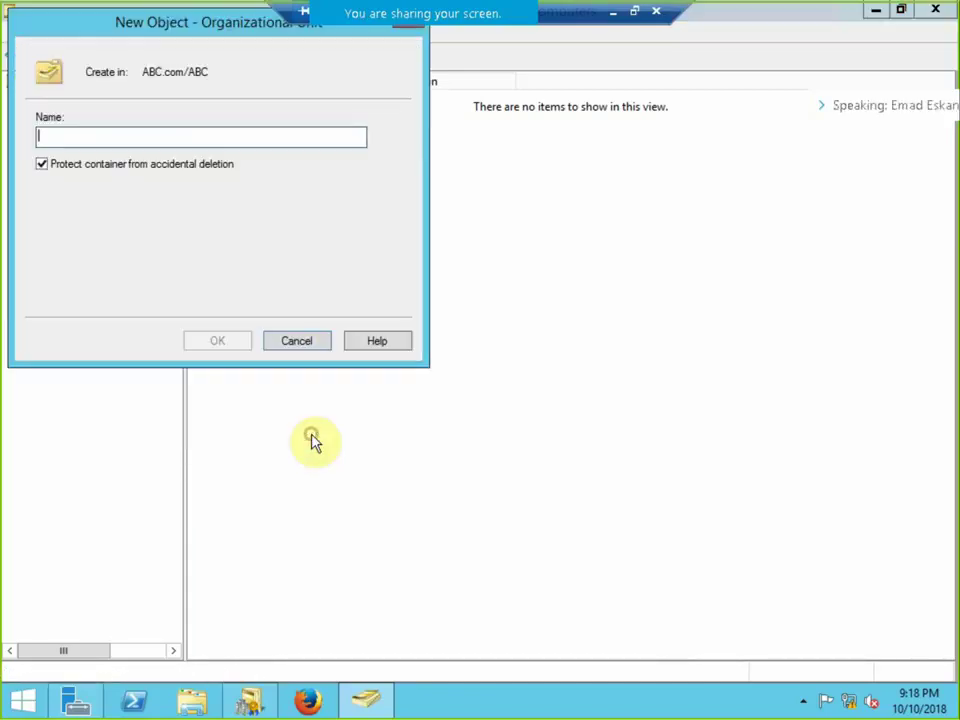
text(HR)
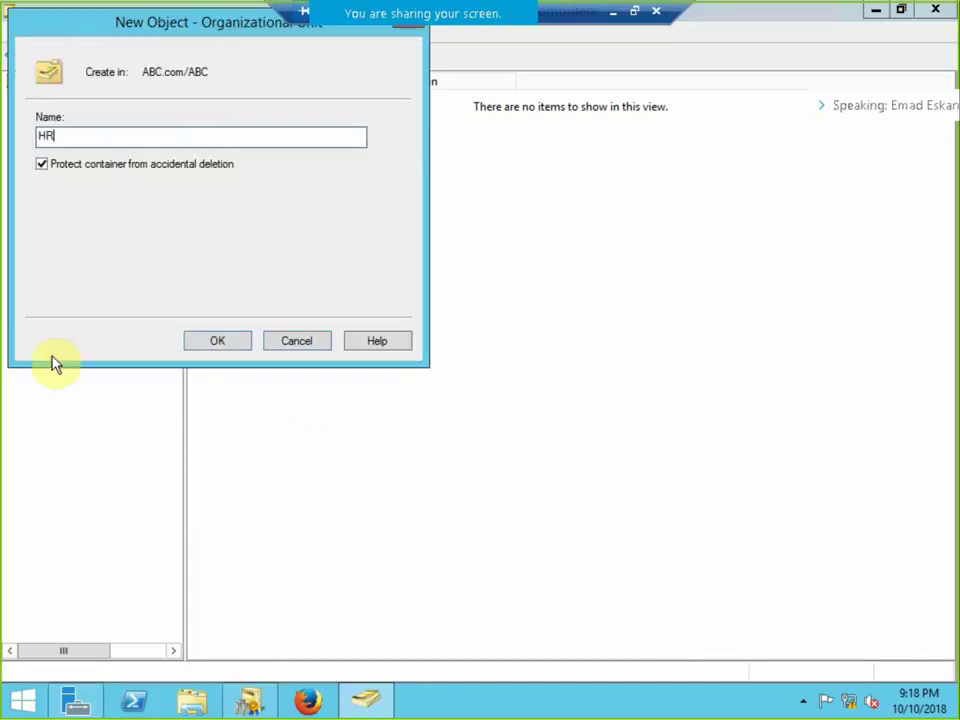
click(220, 340)
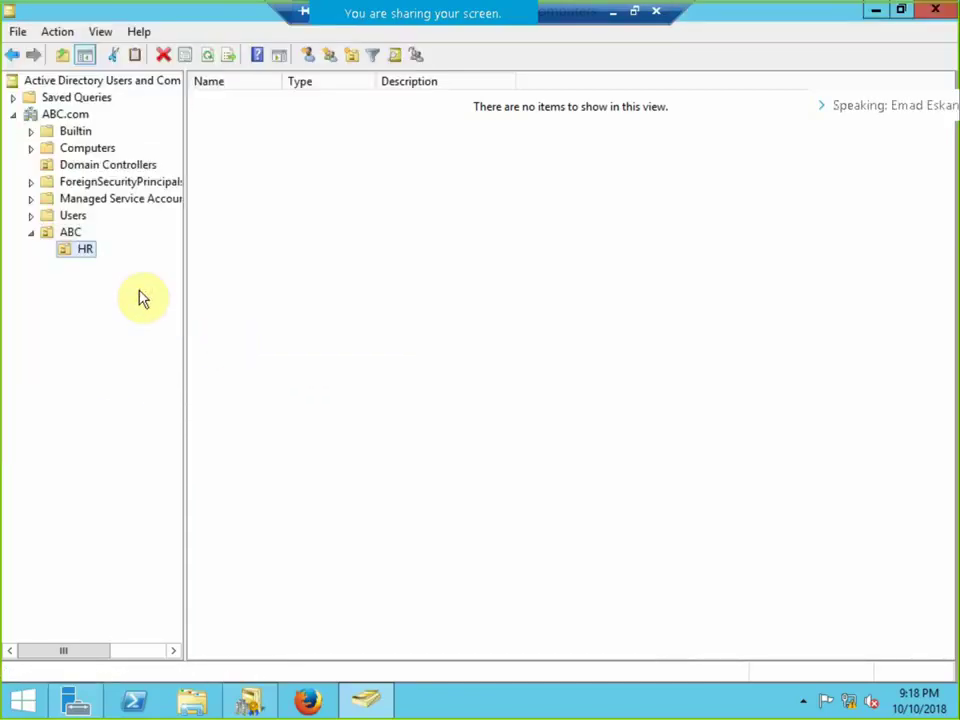
Add an 'IT' organizational unit inside ABC, keeping HR under ABC.
right_click(64, 234)
mouse_move(221, 313)
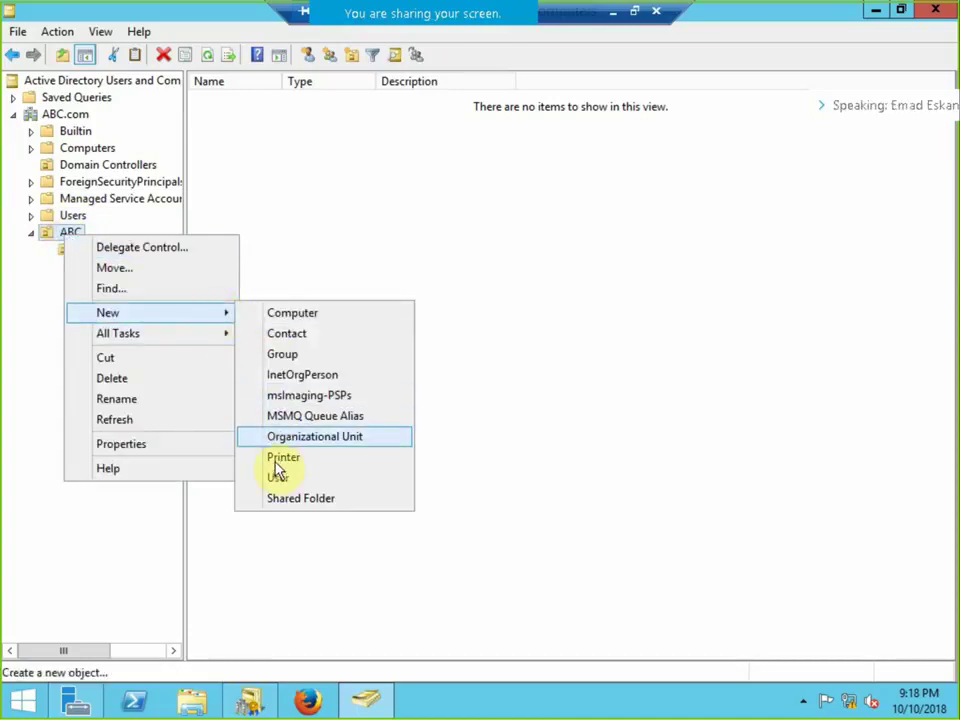
click(296, 438)
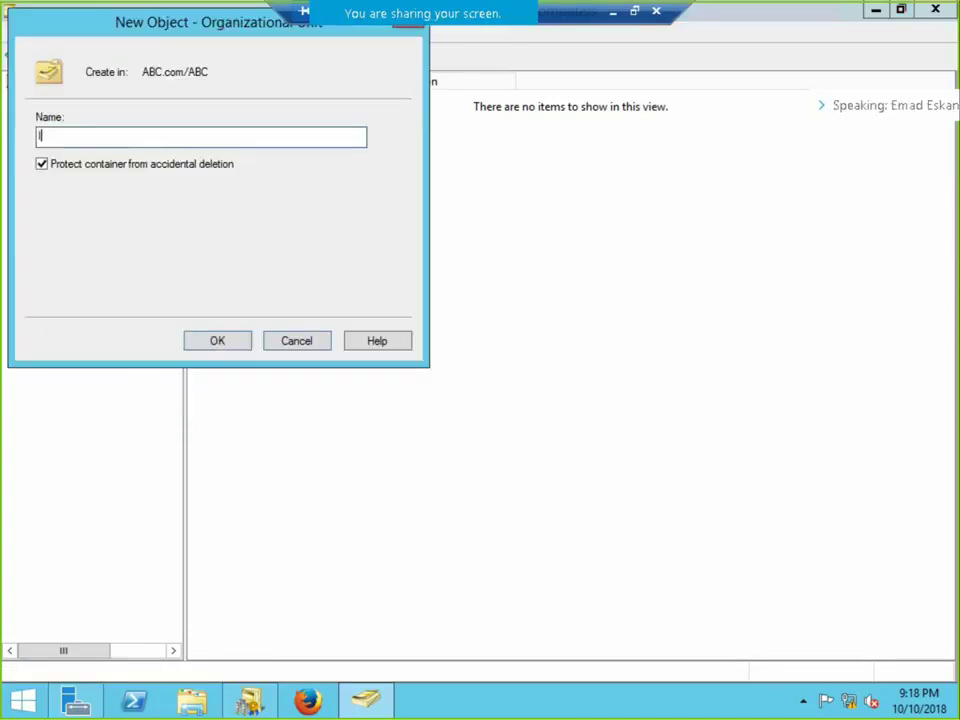
text(IT)
click(243, 348)
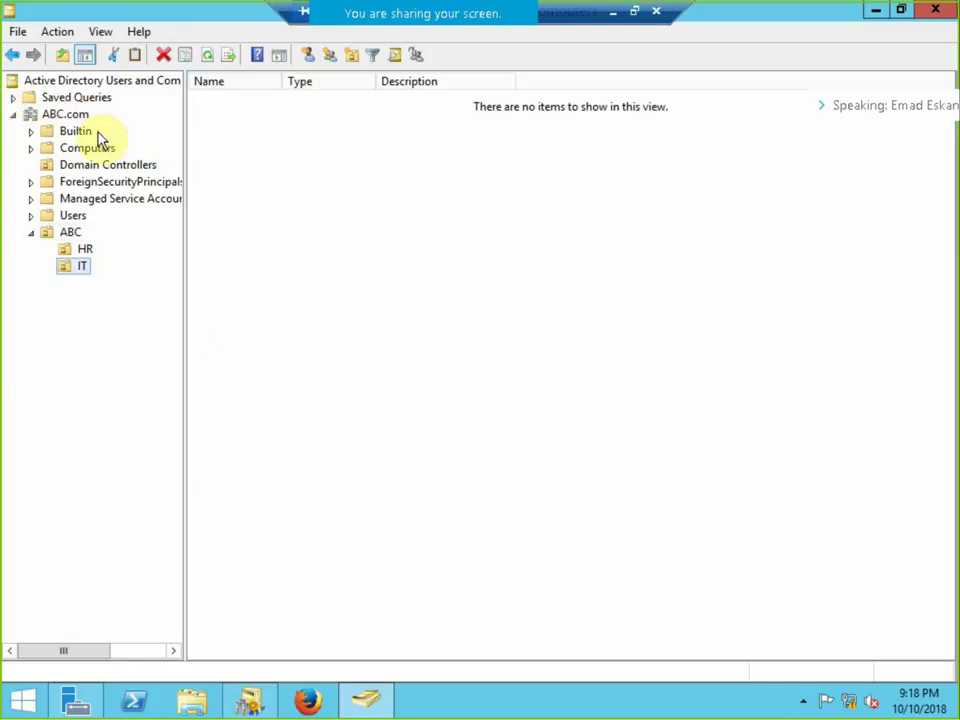
mouse_move(66, 250)
mouse_down()
mouse_move(79, 251)
mouse_move(78, 236)
mouse_up()
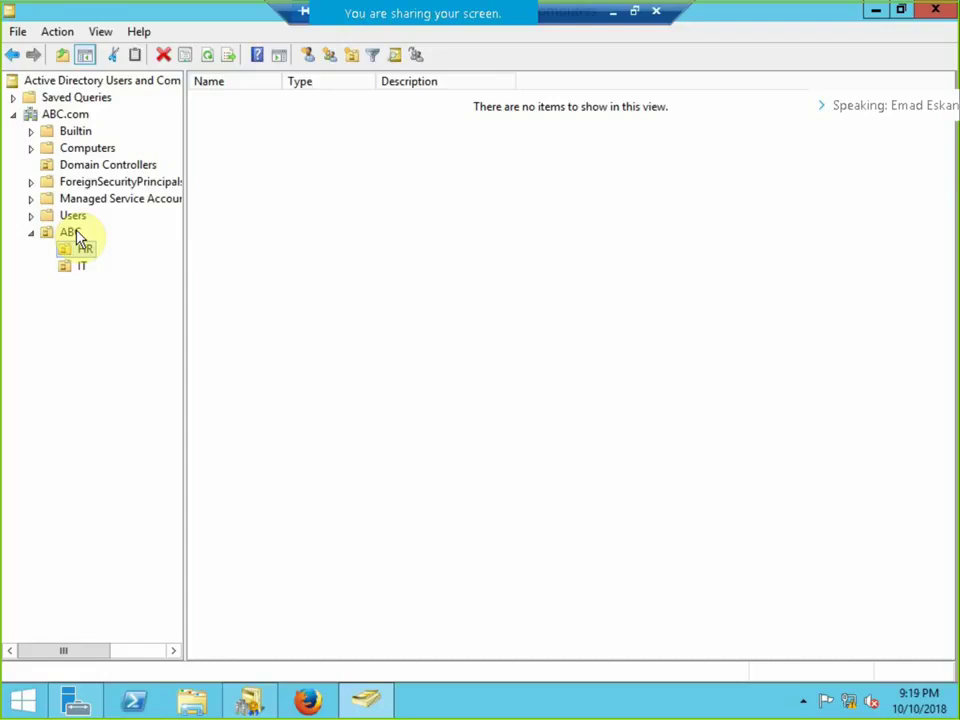
drag(78, 238, 81, 242)
Switch to the Child server's session and finish Foxit setup with 'Launch Foxit Reader' unchecked.
click(635, 12)
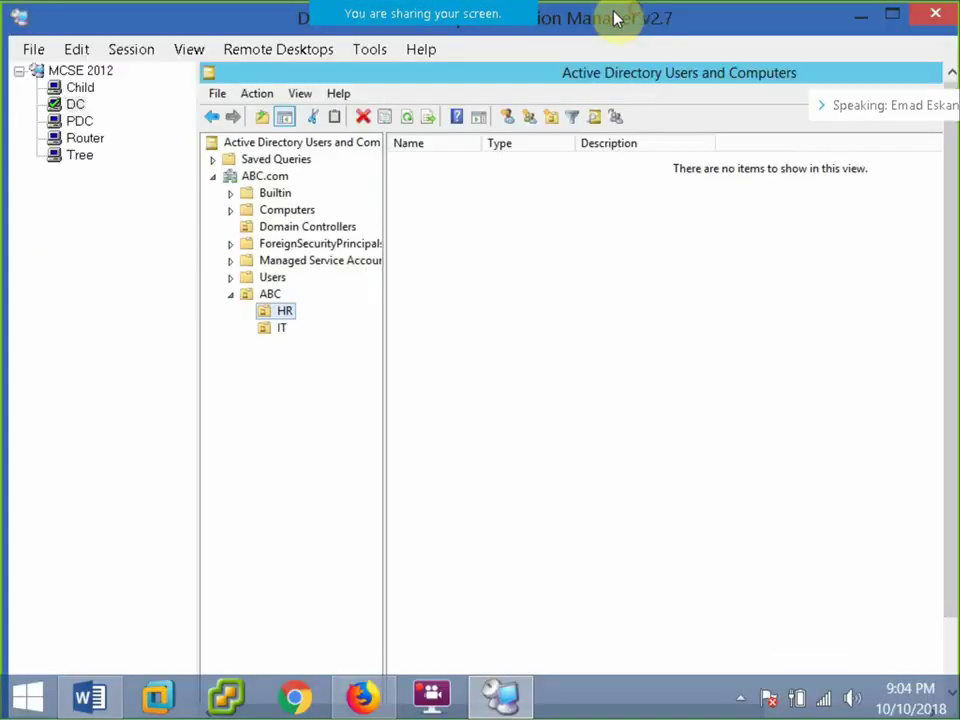
click(80, 88)
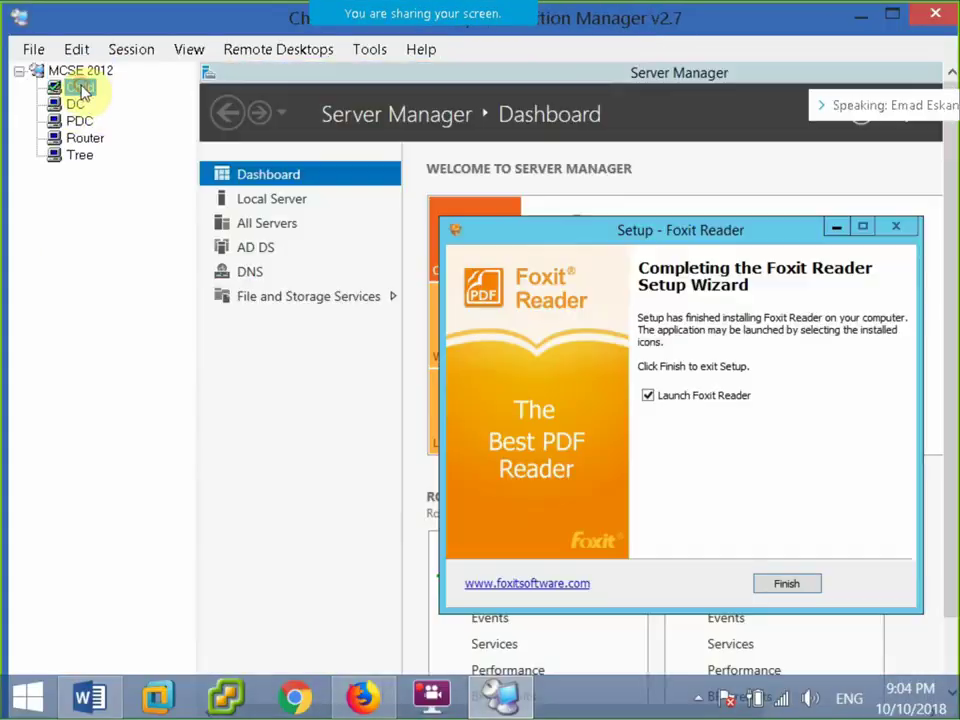
click(130, 52)
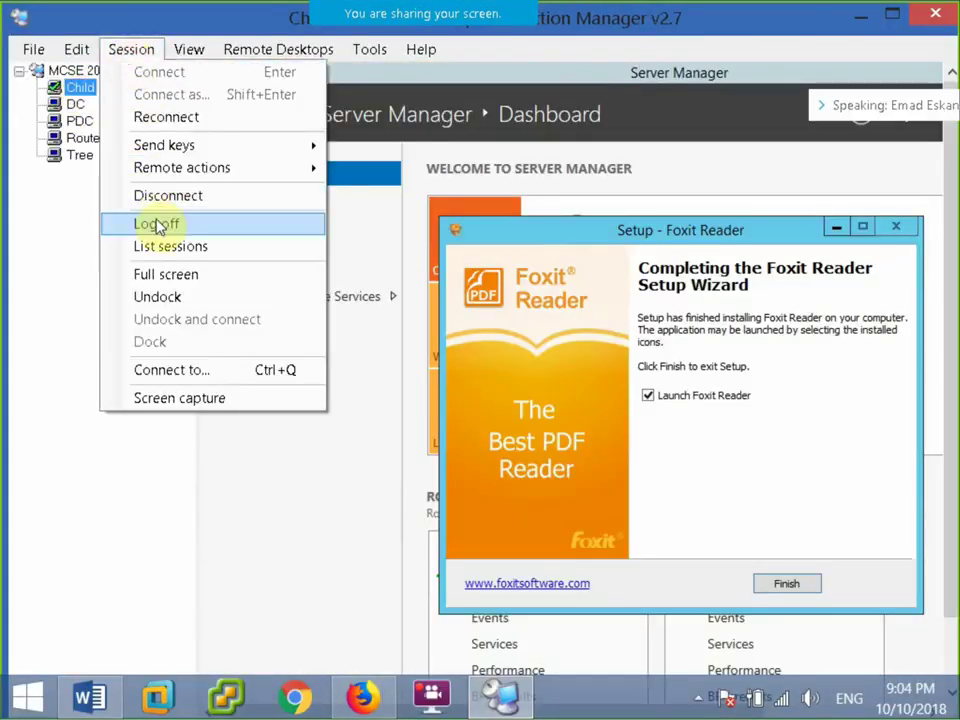
click(171, 262)
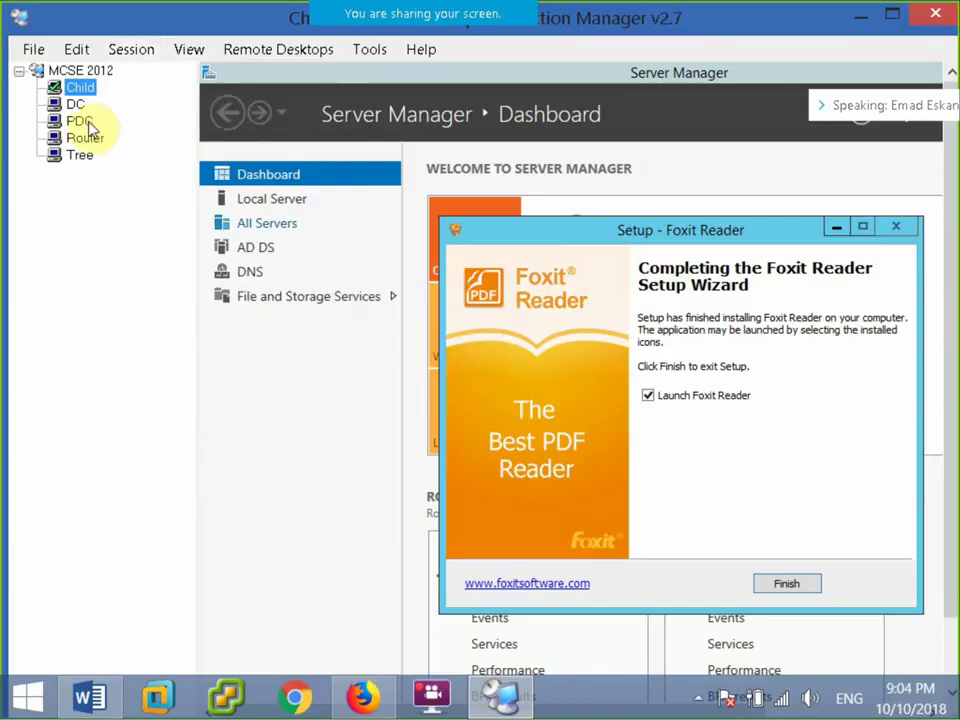
click(648, 395)
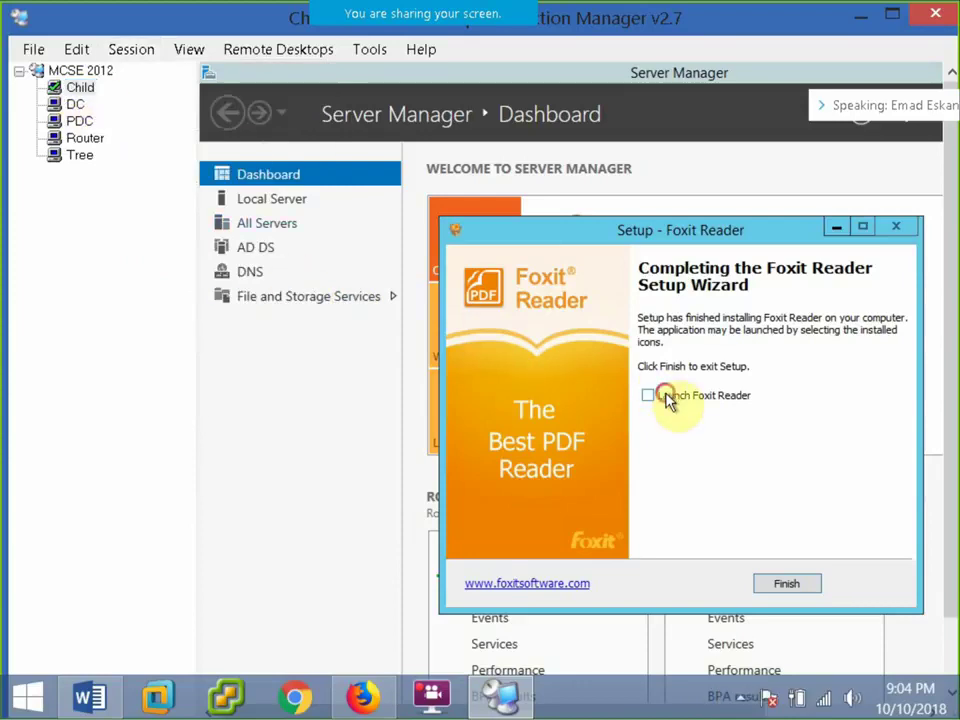
click(785, 583)
Show the Child session full screen and launch Active Directory Users and Computers.
click(128, 50)
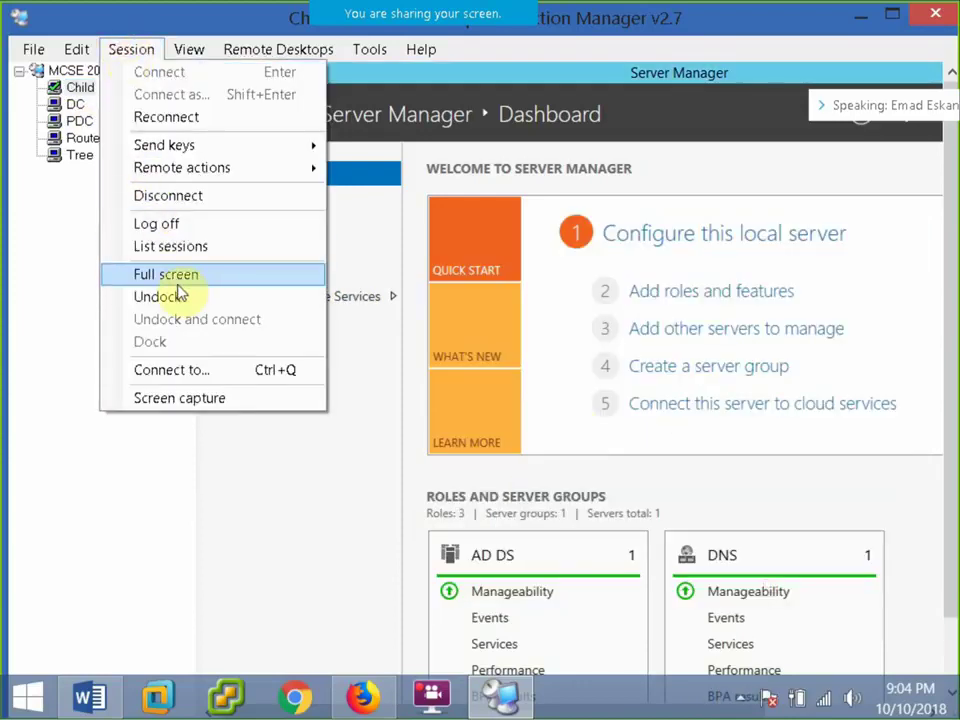
click(178, 285)
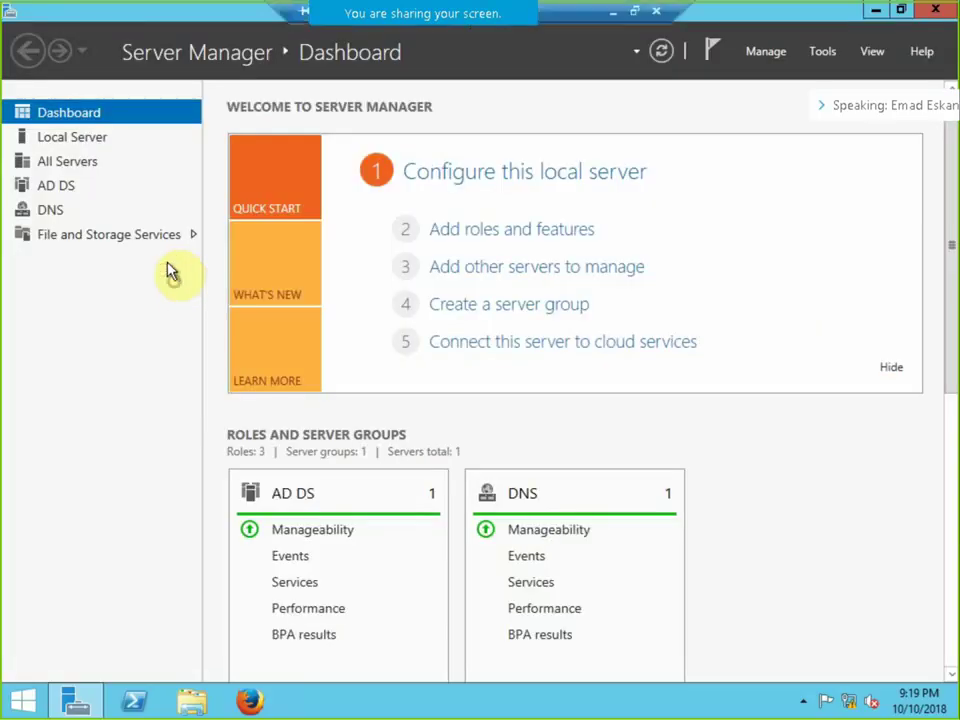
click(819, 60)
click(782, 154)
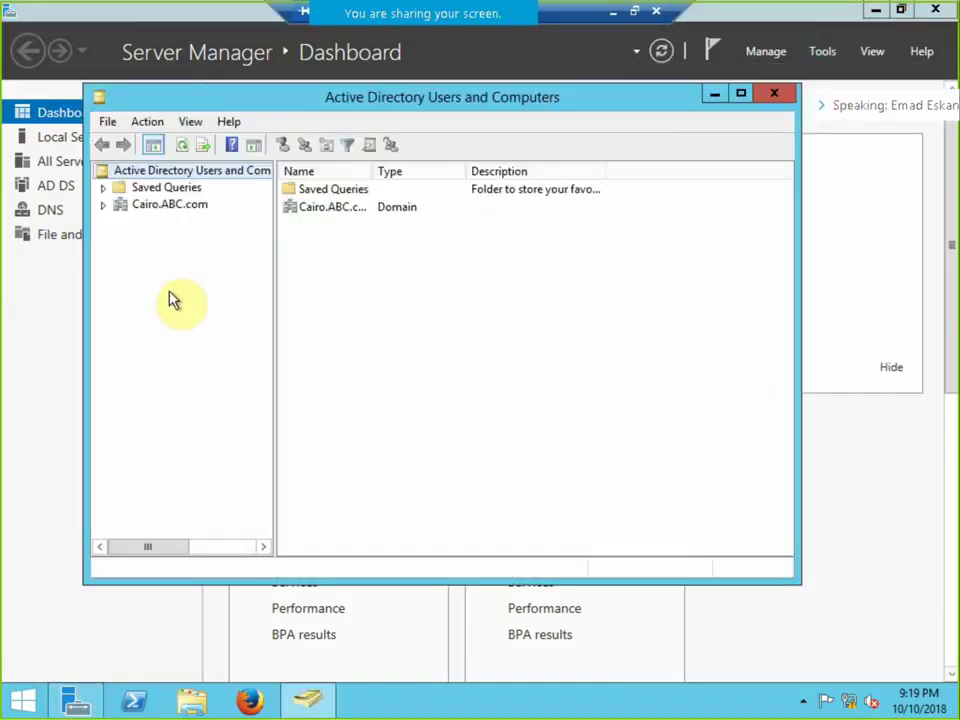
Expand Cairo.ABC.com, restore the Child session from full screen, and return to the NTDS notes in Word.
click(104, 205)
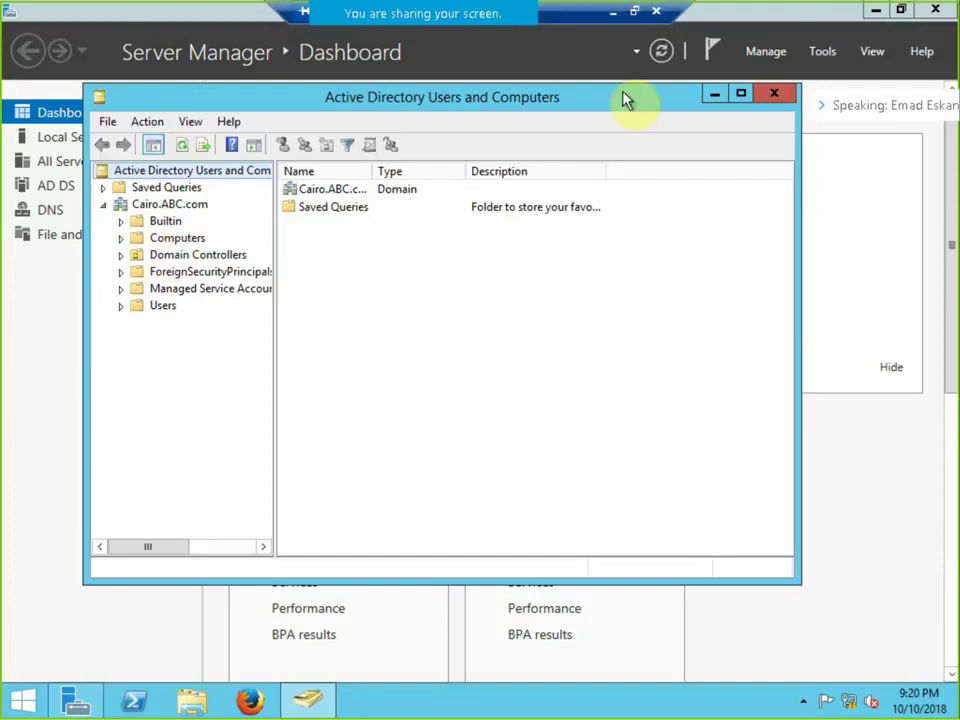
click(633, 11)
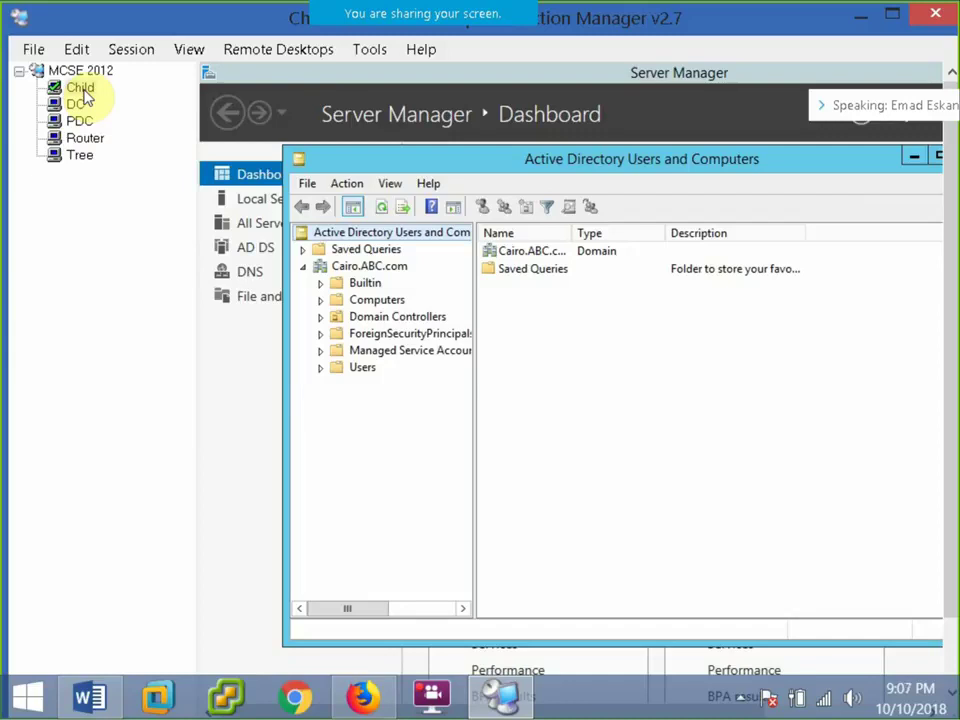
click(92, 695)
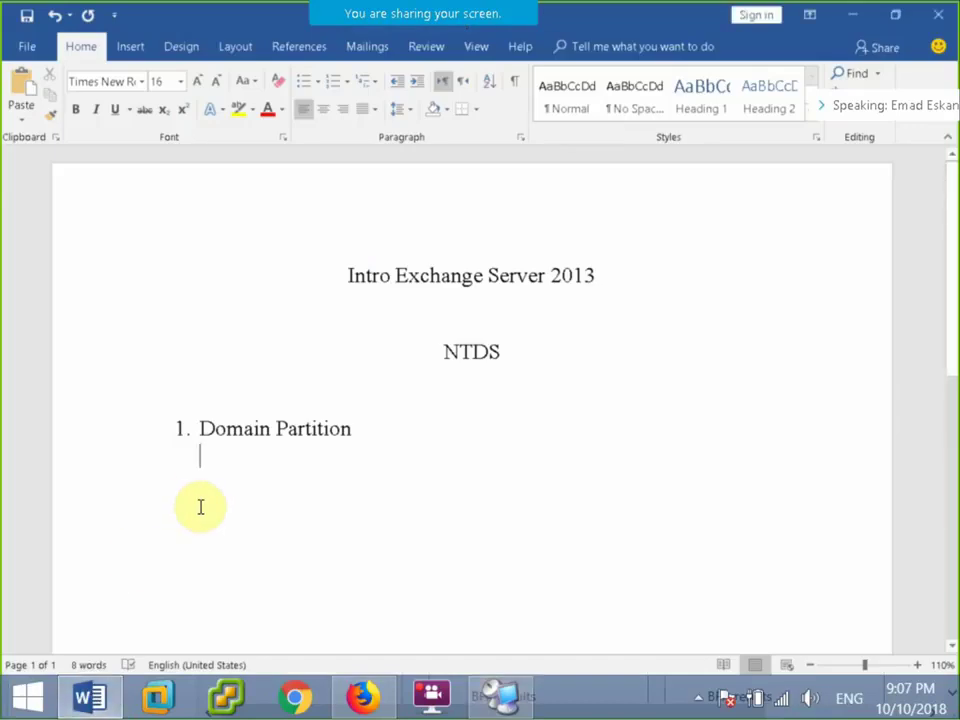
Add '2. Configuration Partition' to the NTDS numbered list.
key(BackSpace)
text(2)
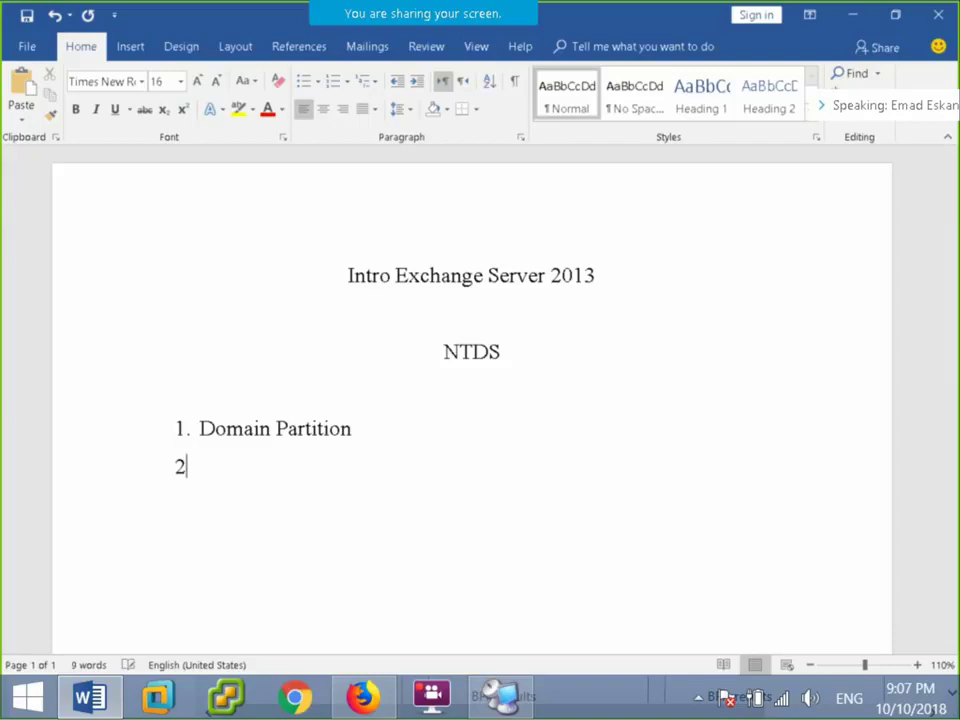
text(. C)
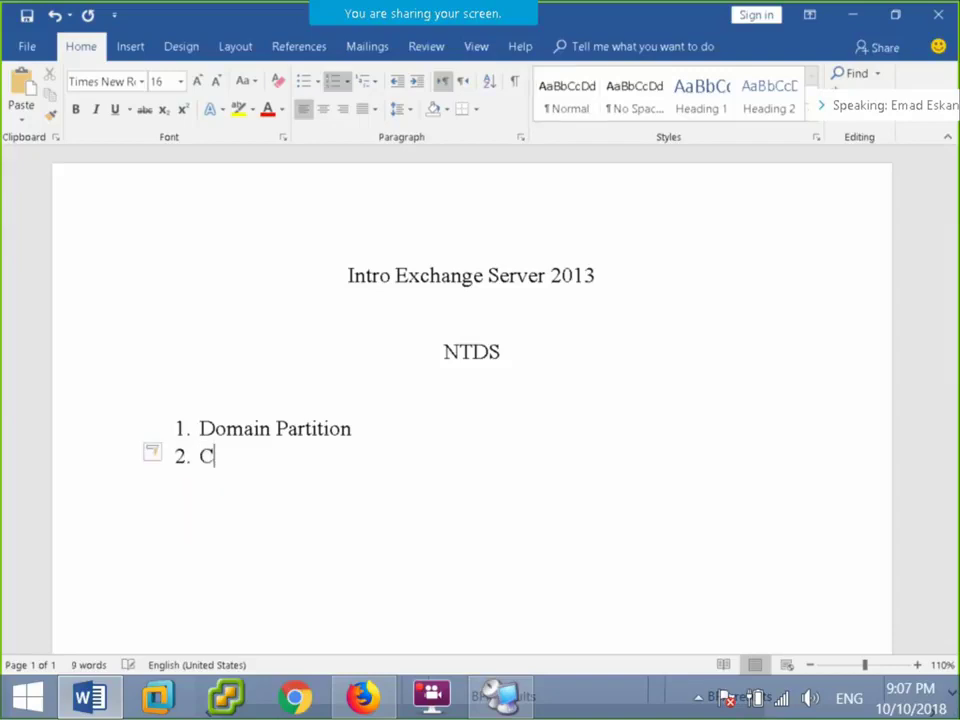
text(onfigu)
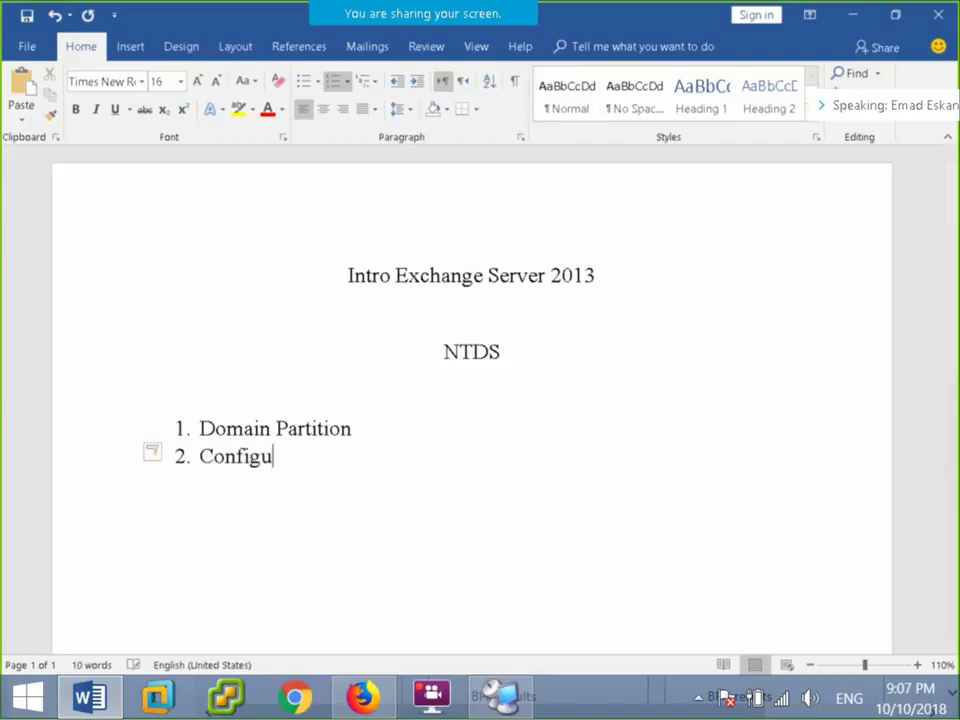
text(ration )
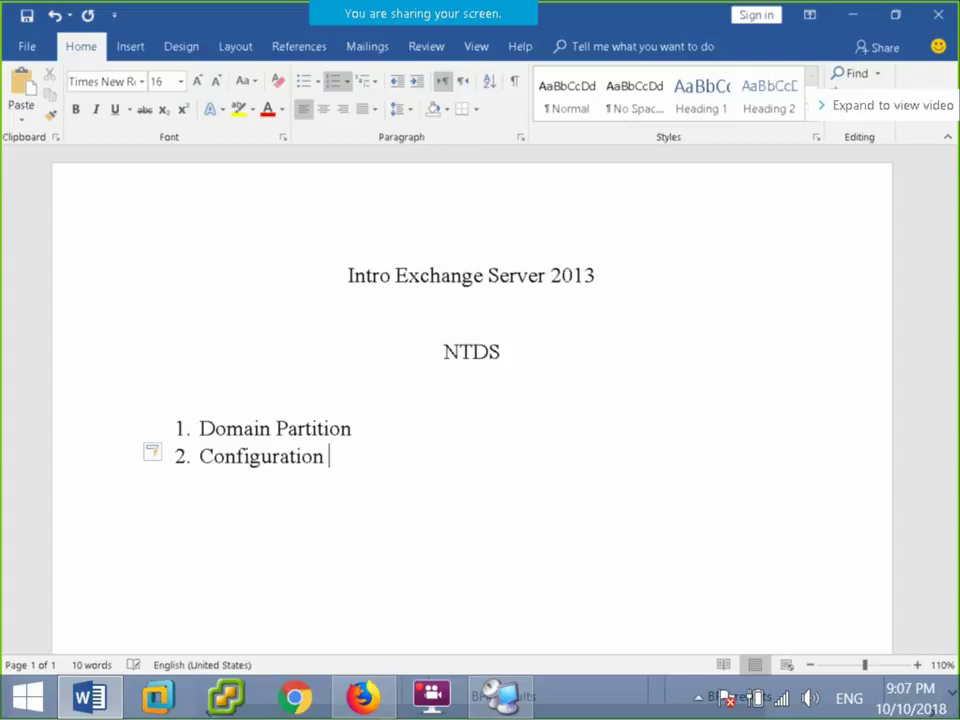
text(Part)
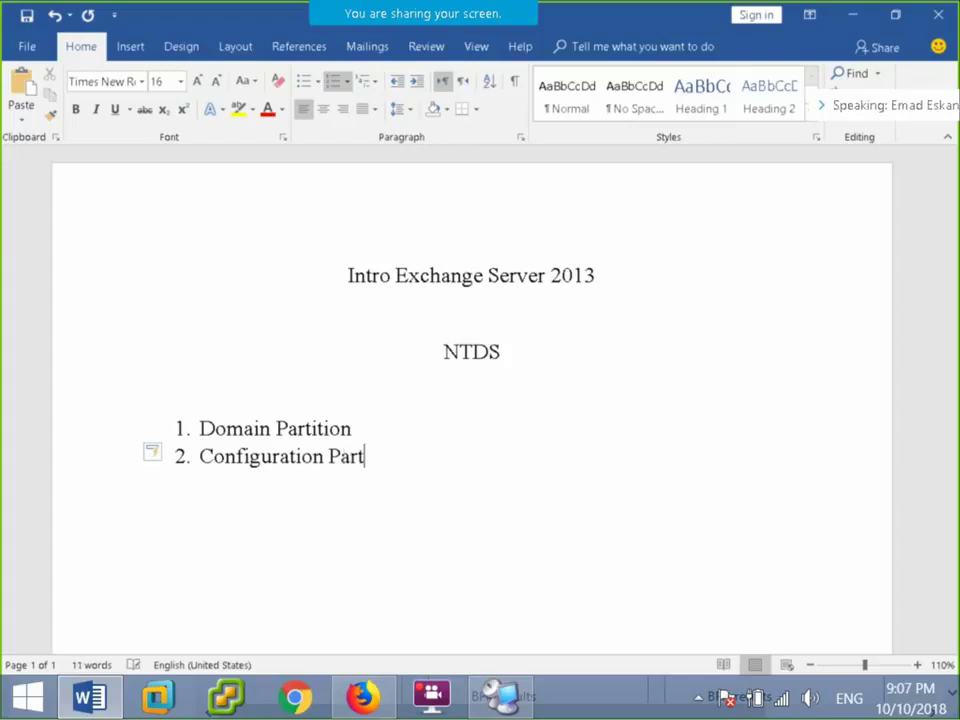
text(ition)
key(Return)
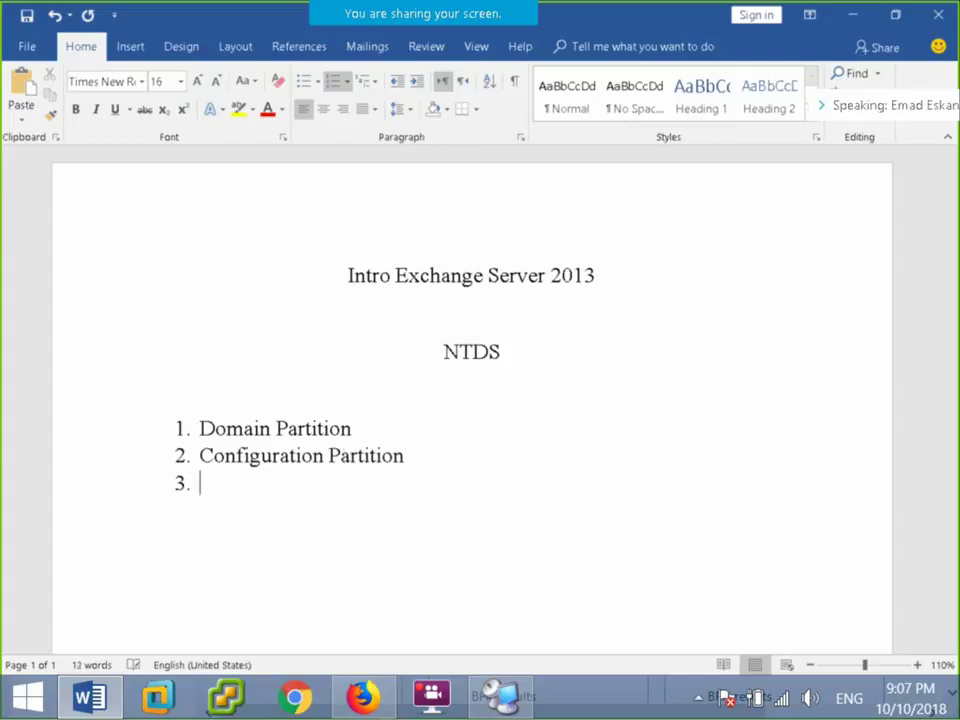
Add '3. Schema Partition' with 'Common' tabbed beside it.
text(Scema)
key(BackSpace)
key(BackSpace)
key(BackSpace)
key(BackSpace)
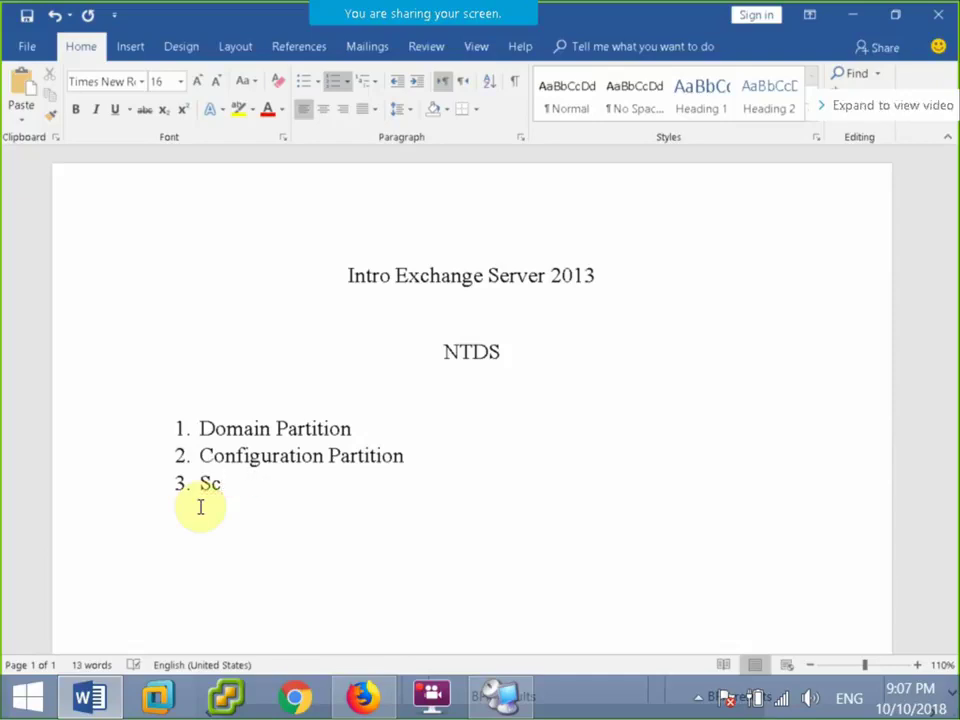
text(hem)
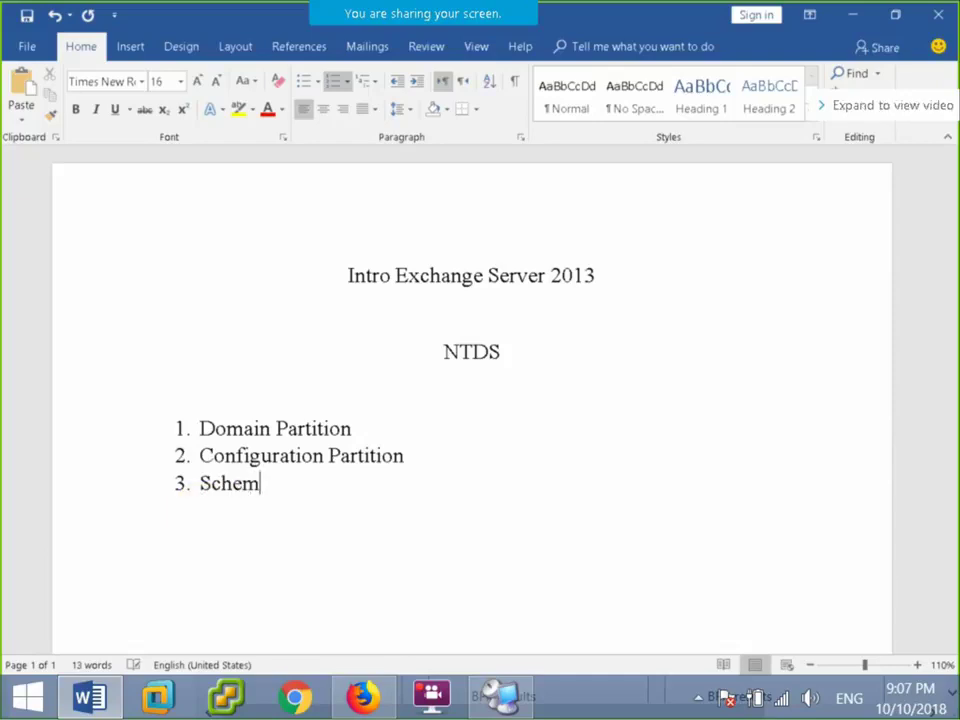
text(a Partition)
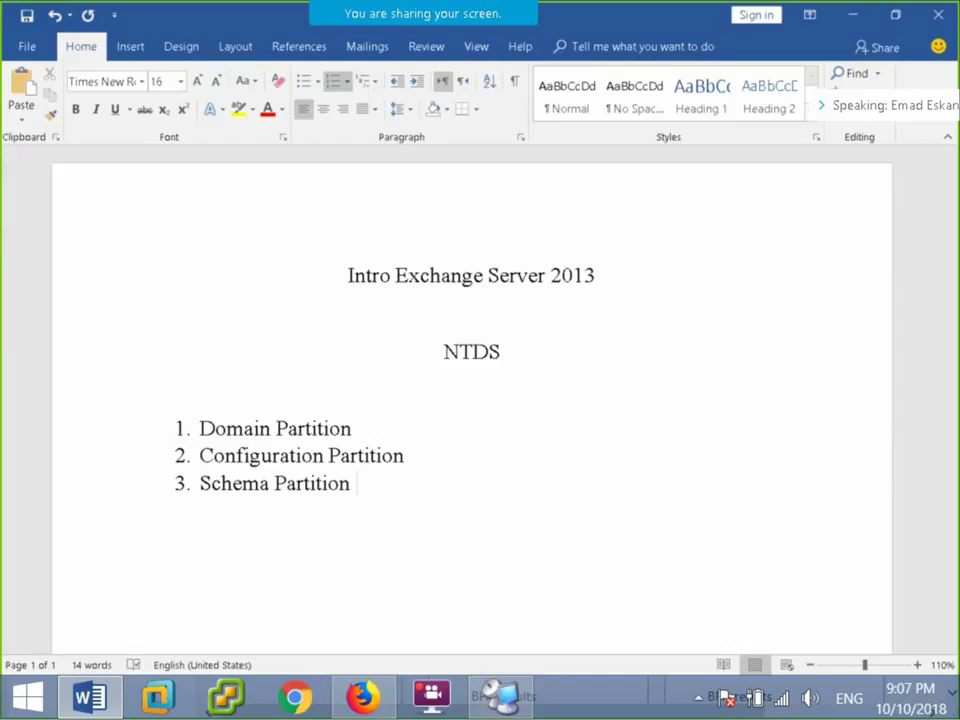
key(Tab)
key(Tab)
key(Tab)
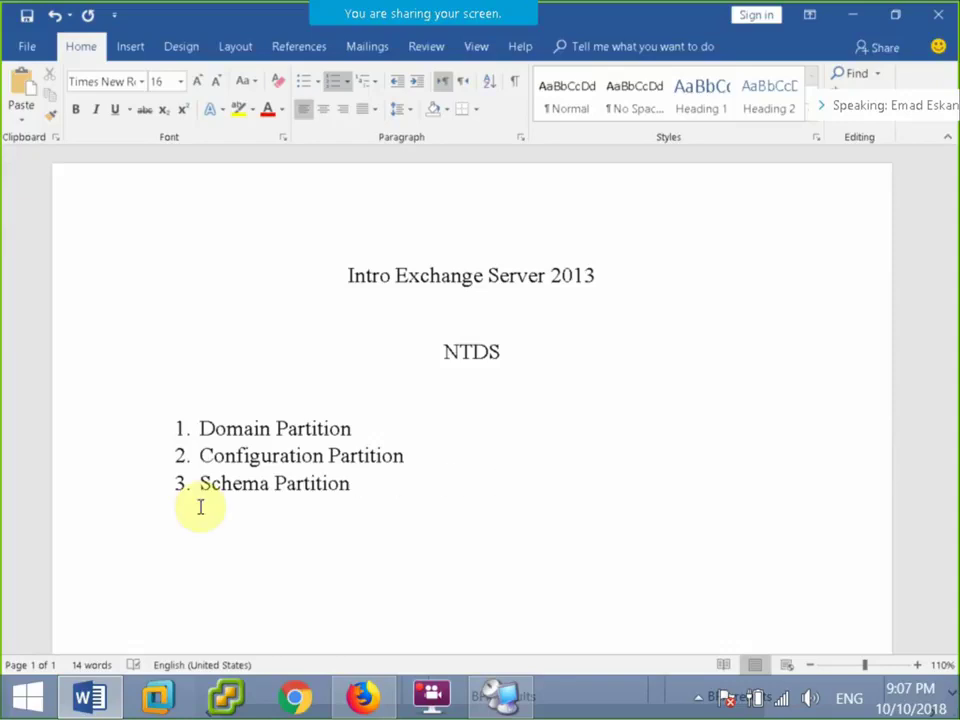
text(Common)
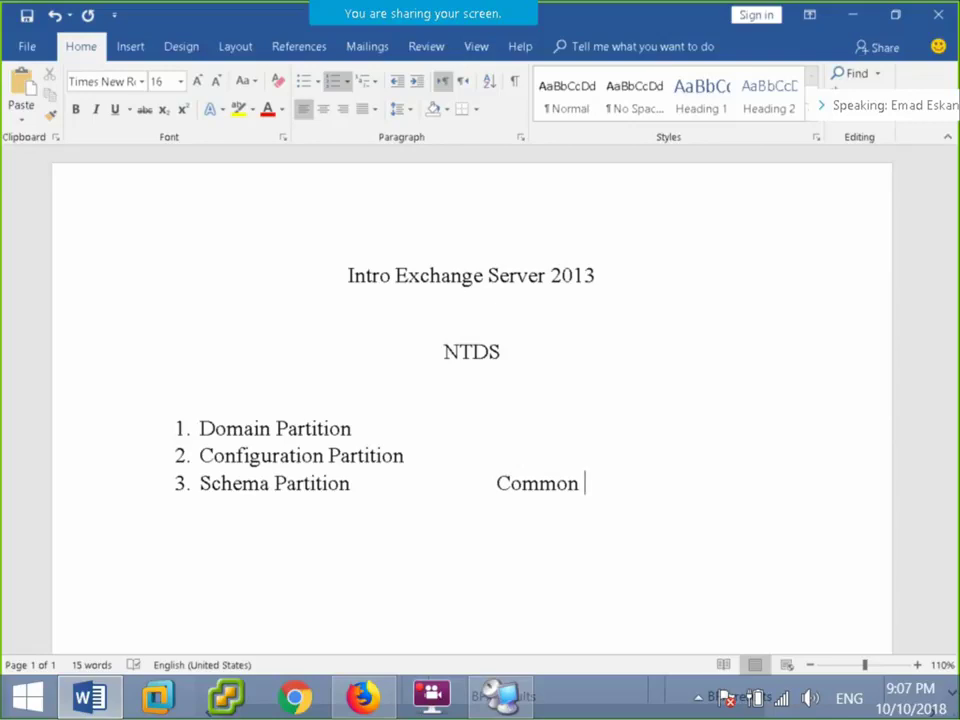
scroll(189, 506, up, 2)
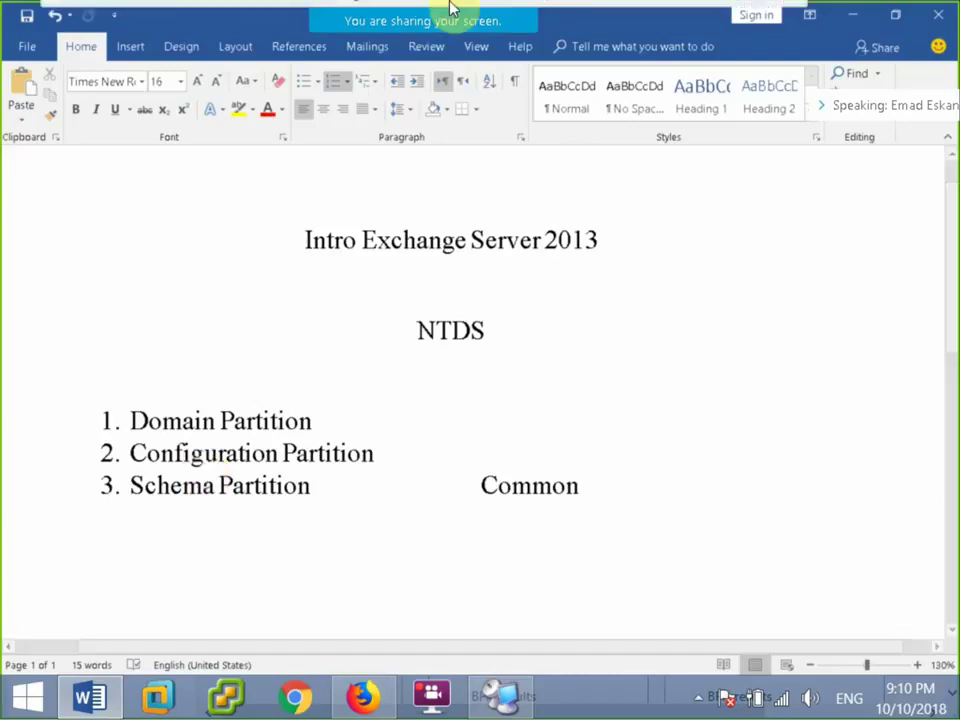
Show the DC session full screen and launch DNS from Server Manager's Tools menu.
click(495, 690)
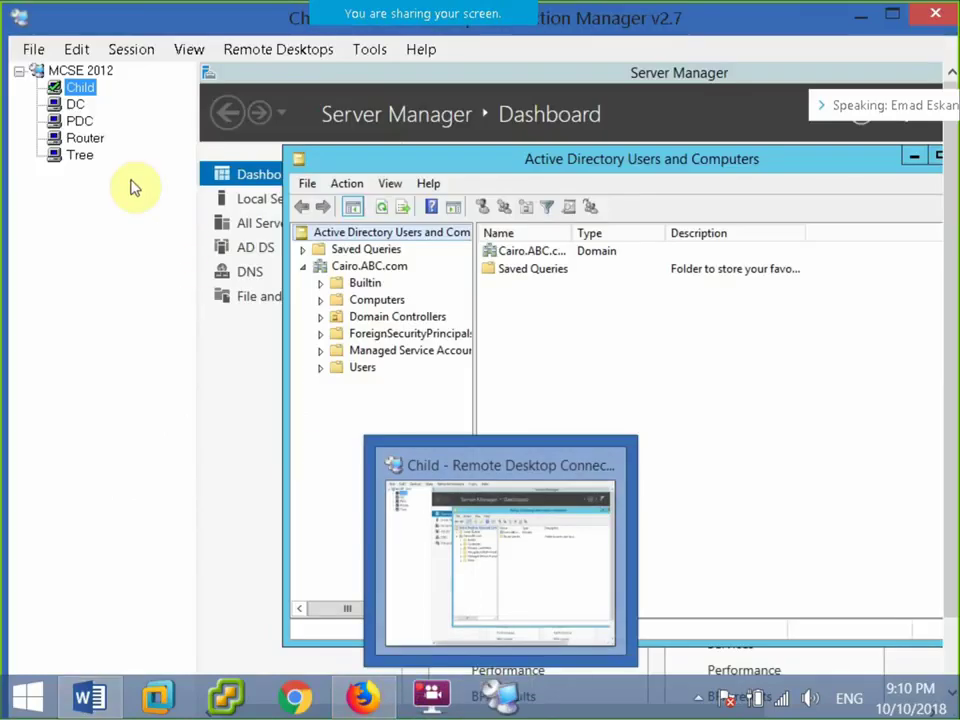
click(75, 104)
click(131, 49)
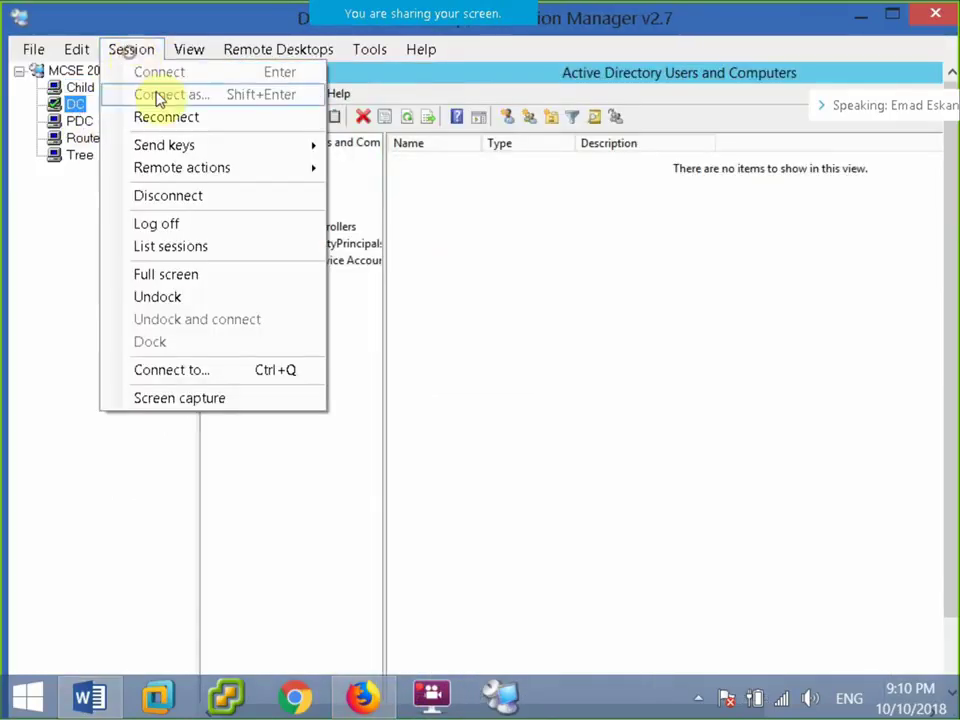
click(145, 273)
click(76, 700)
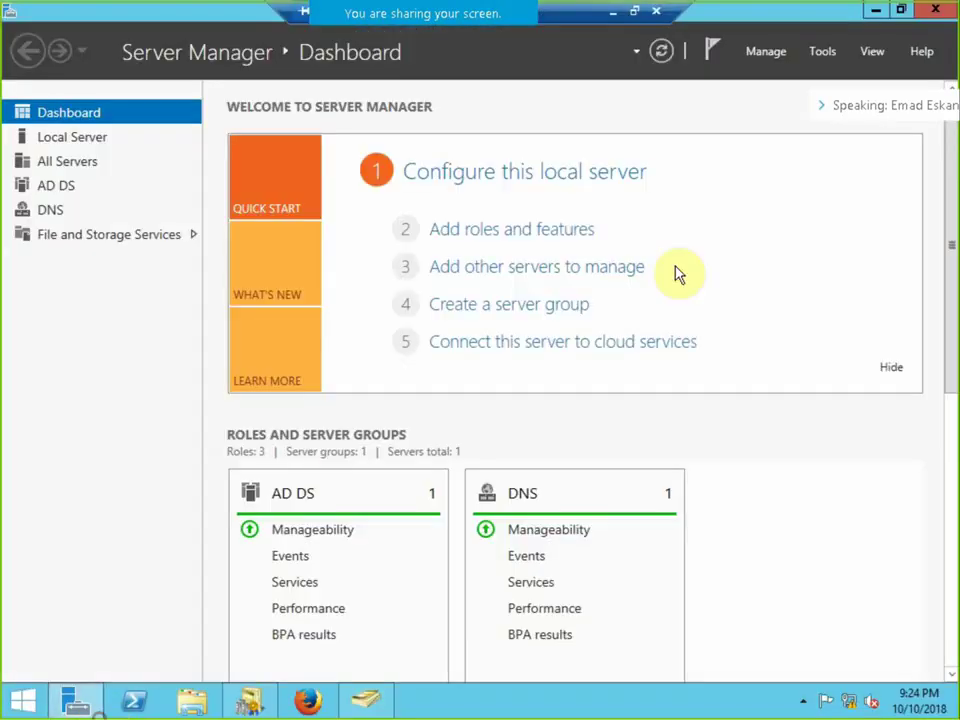
click(822, 51)
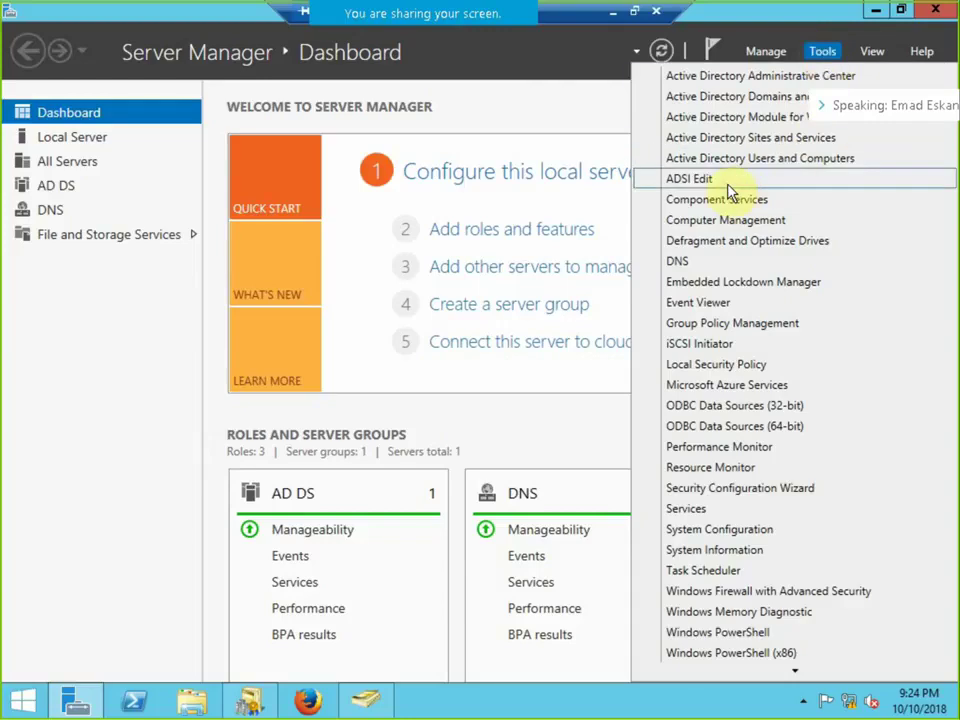
click(705, 263)
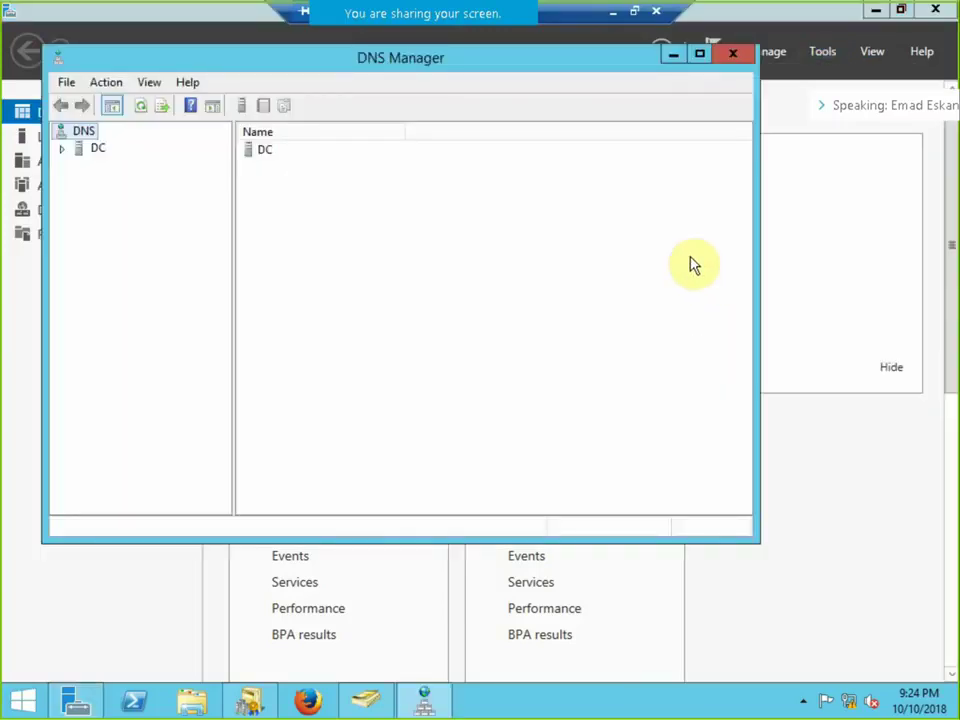
Expand DC > Forward Lookup Zones > ABC.com > _tcp and select the dc and child _gc records.
double_click(66, 150)
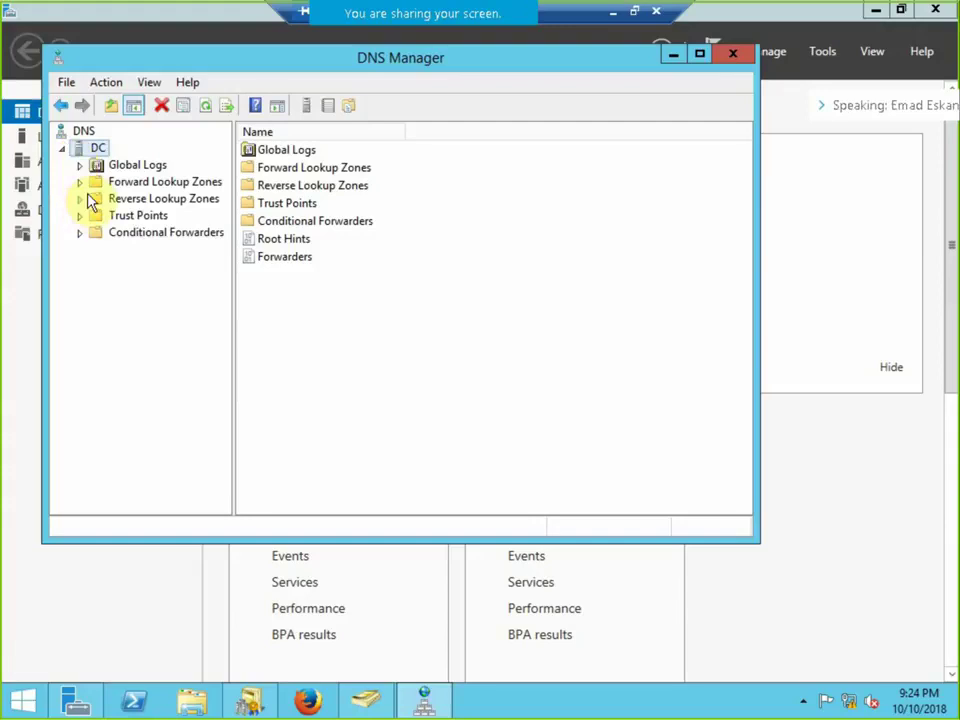
double_click(88, 183)
double_click(110, 215)
click(155, 267)
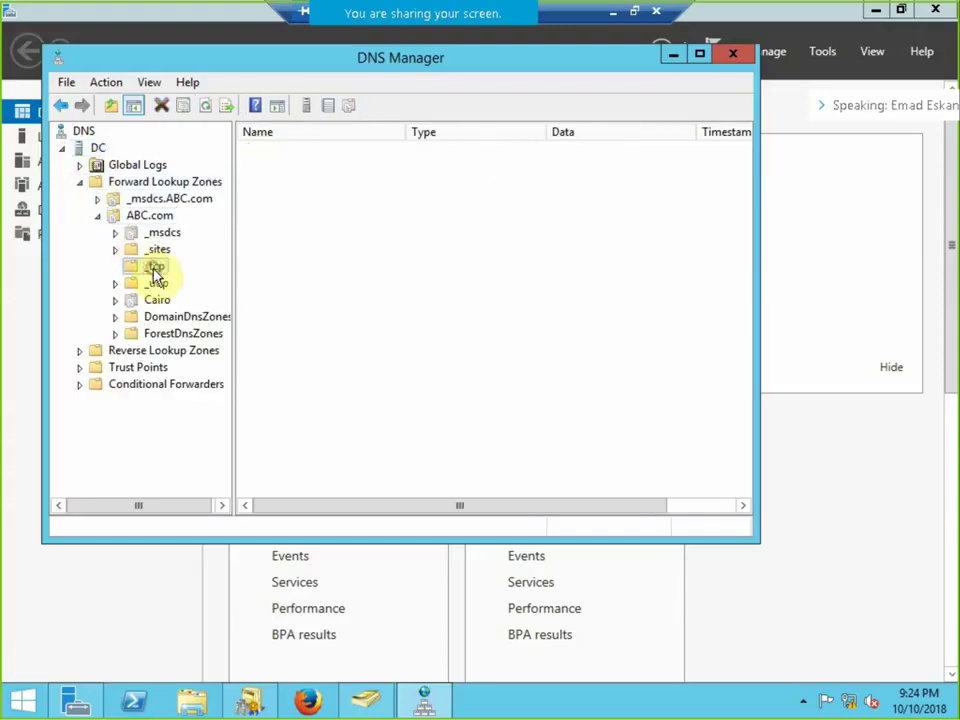
click(264, 167)
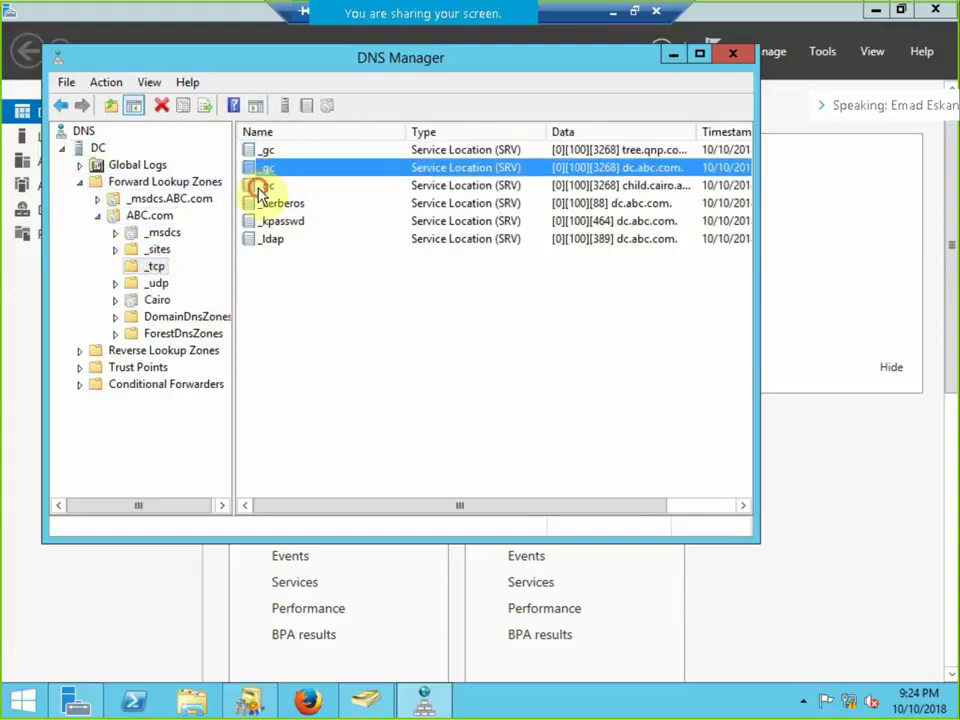
click(258, 186)
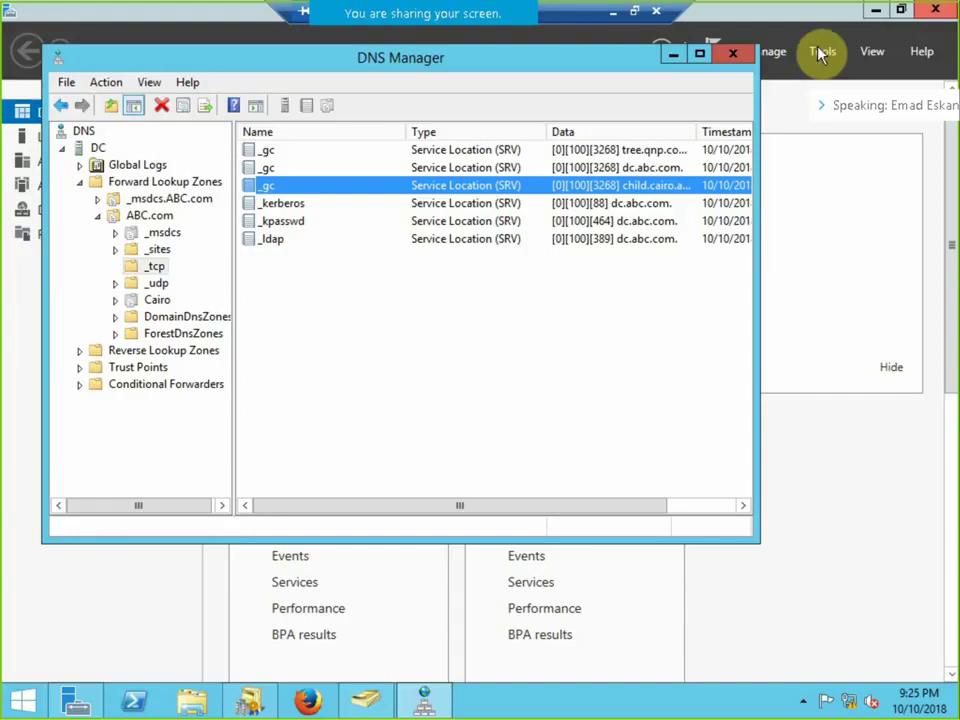
Maximize DNS Manager to compare the dc.abc.com and tree _gc records, then return to Server Manager.
click(700, 53)
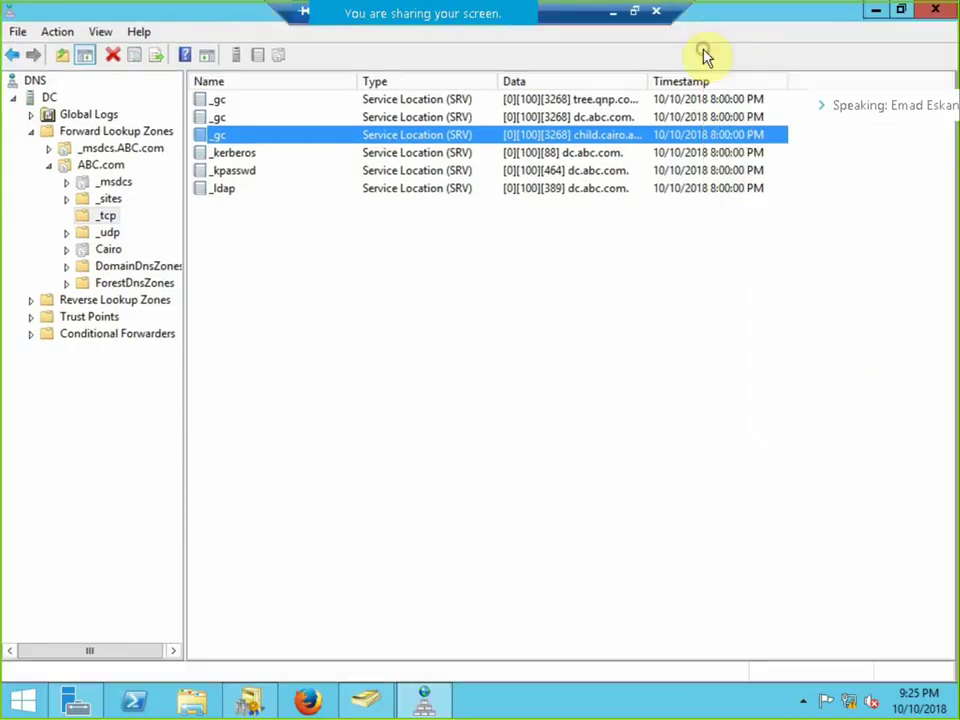
click(595, 117)
click(594, 101)
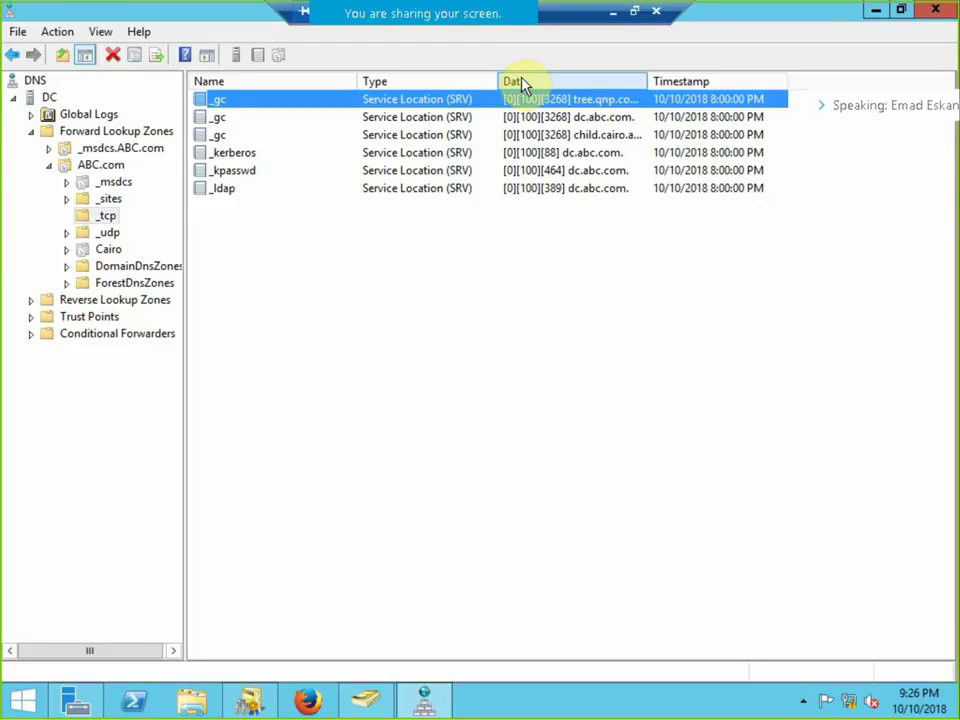
mouse_move(677, 11)
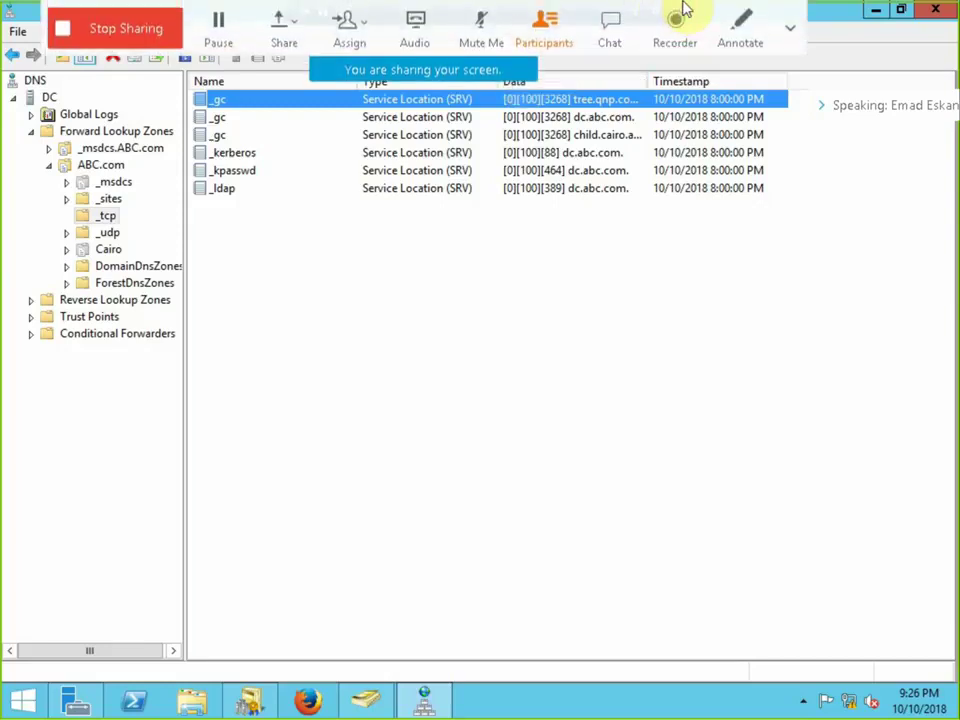
click(75, 700)
Check in DC's properties under Domain Controllers that its type is Global Catalog, closing with Cancel.
click(824, 52)
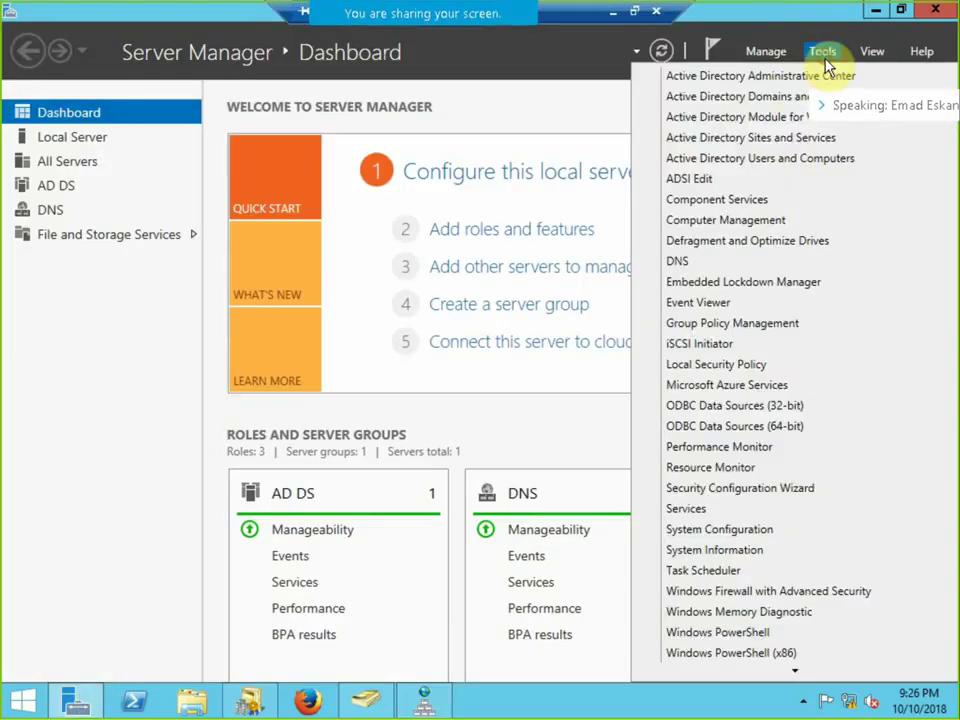
click(740, 142)
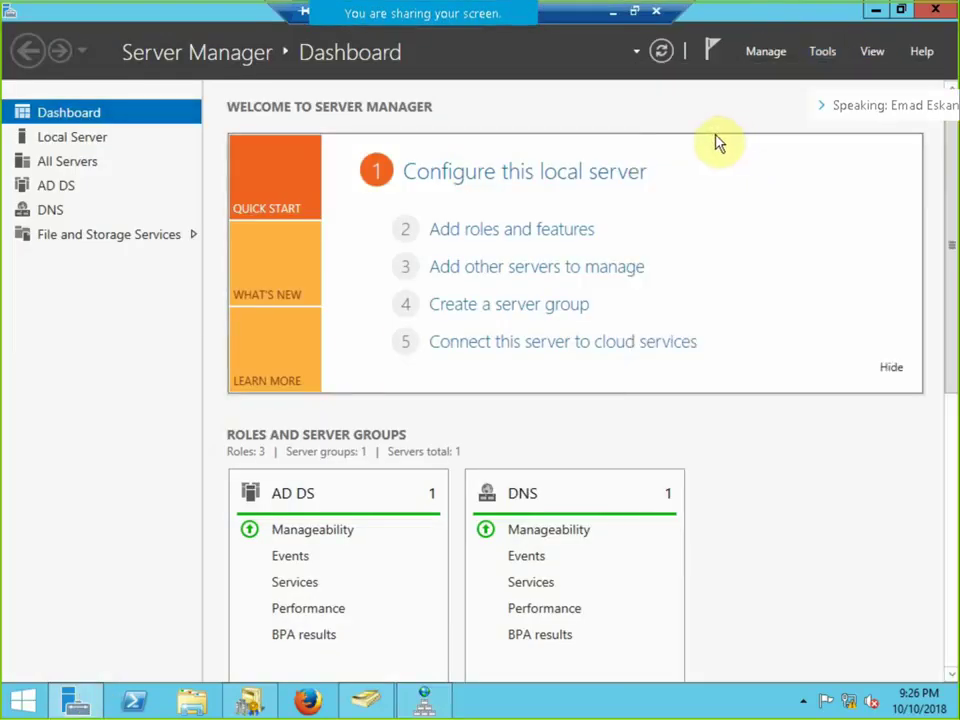
click(368, 706)
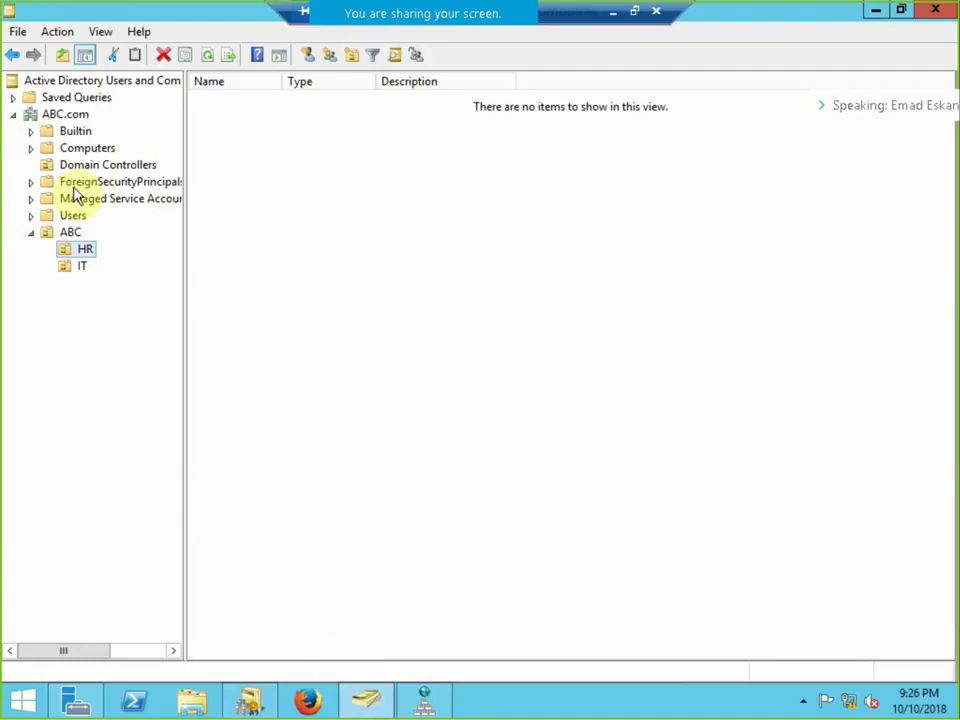
click(135, 163)
right_click(214, 100)
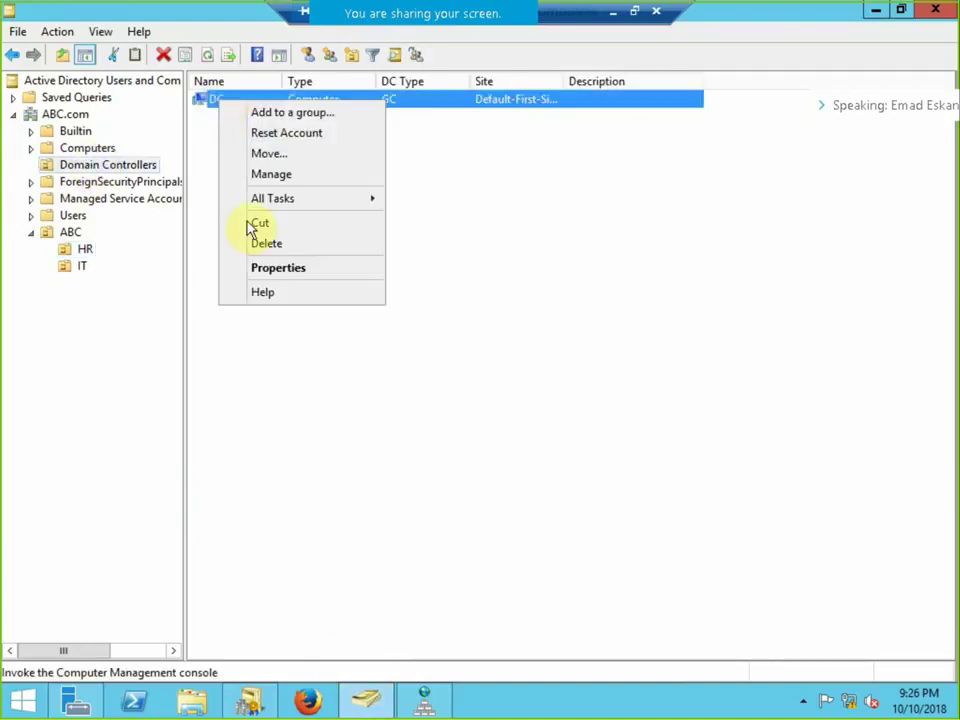
click(273, 268)
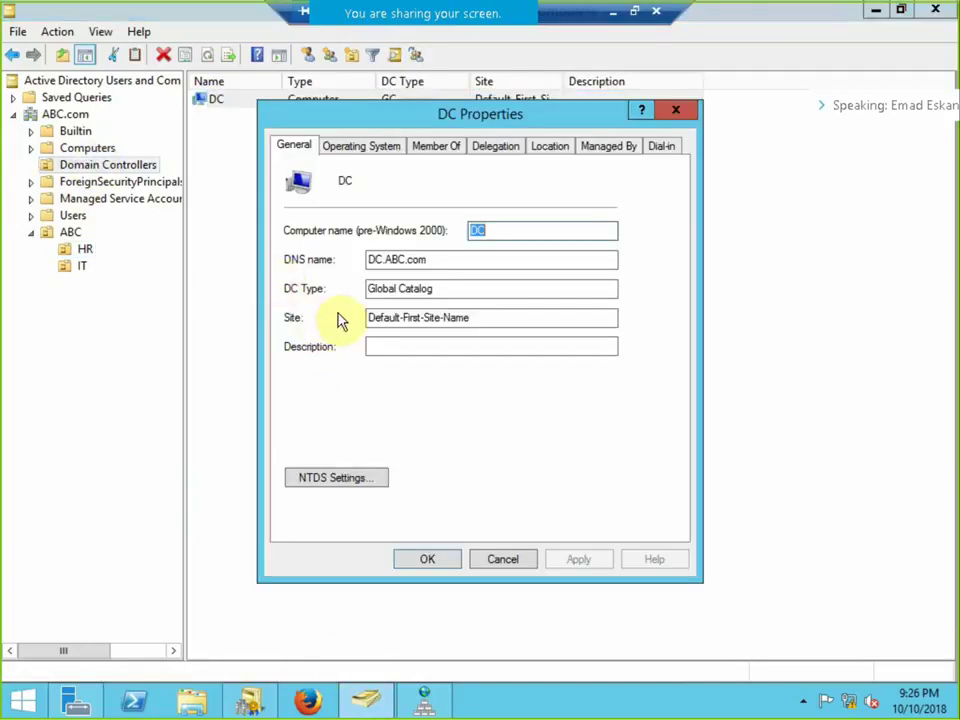
drag(456, 292, 306, 278)
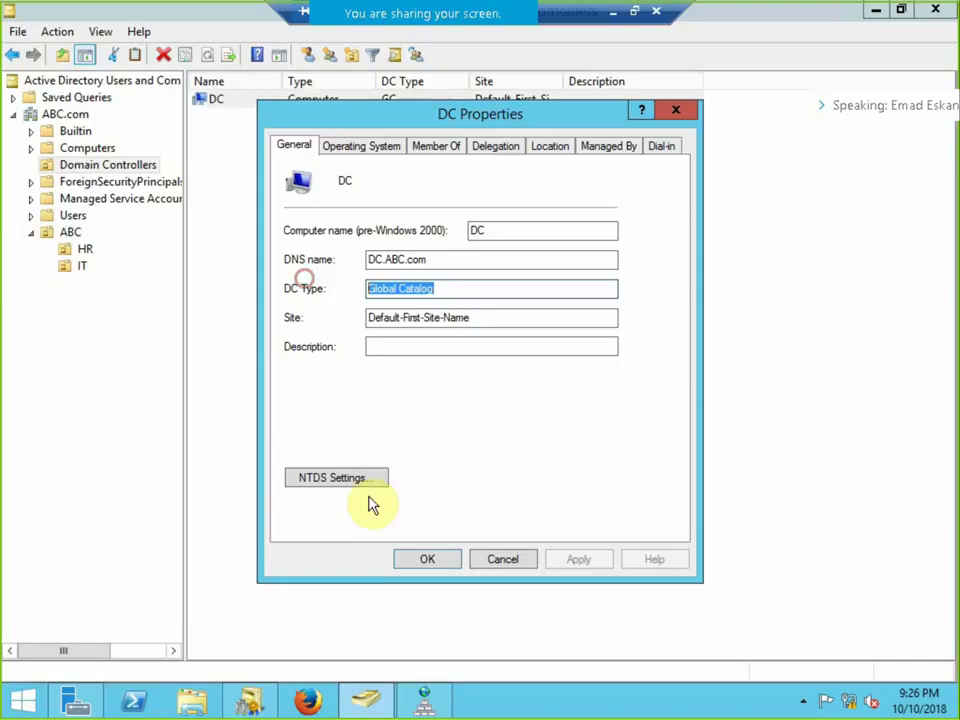
click(503, 561)
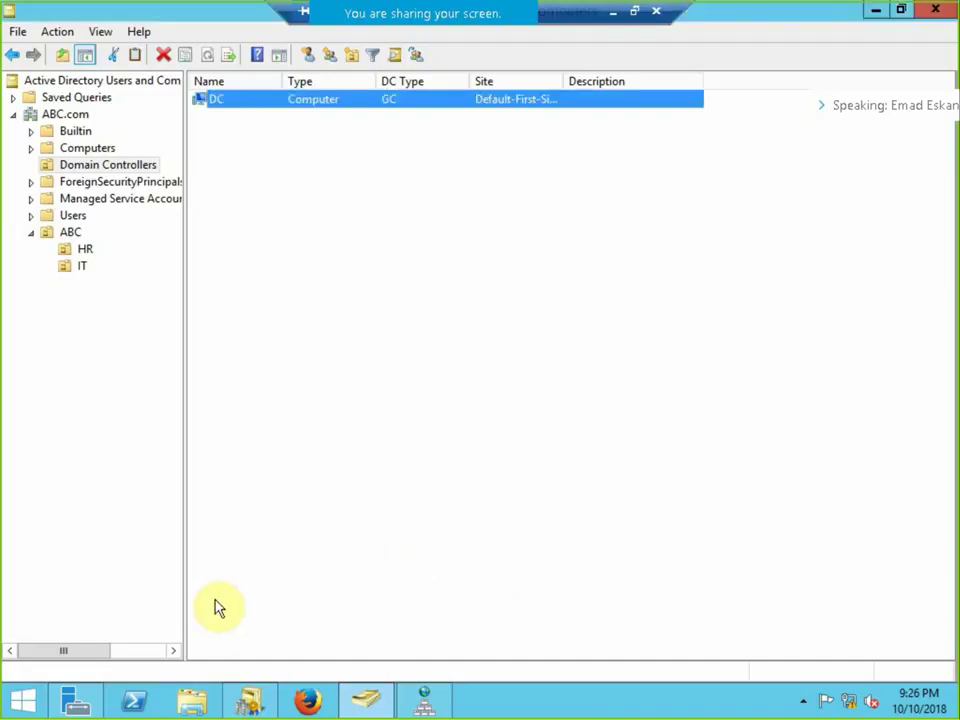
click(78, 699)
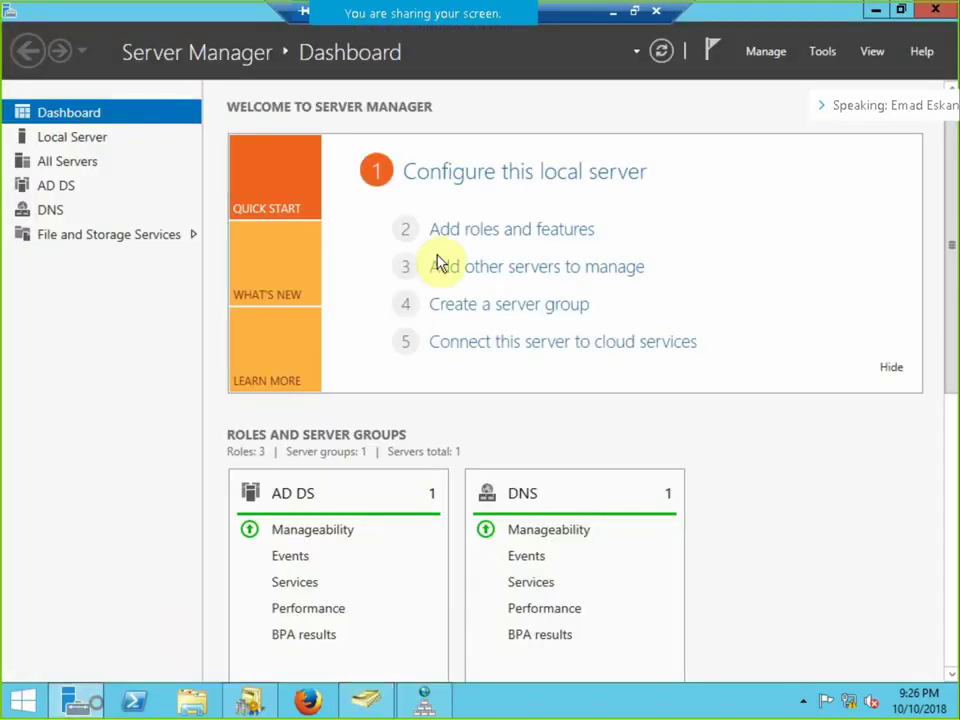
Open the NTDS Settings properties of DC in a maximized Active Directory Sites and Services.
click(820, 63)
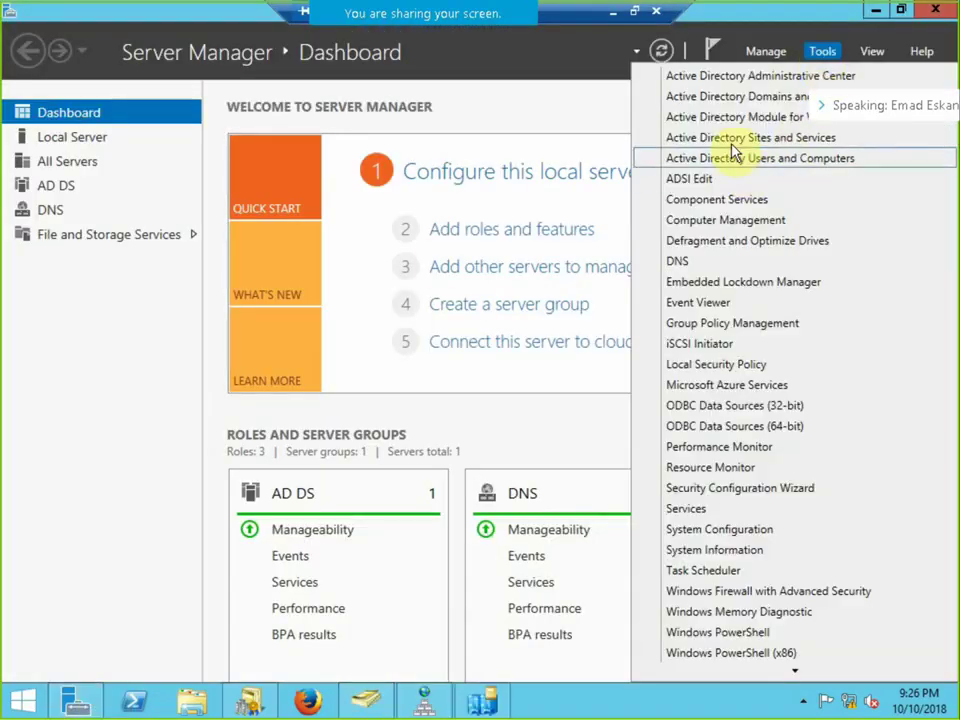
click(497, 701)
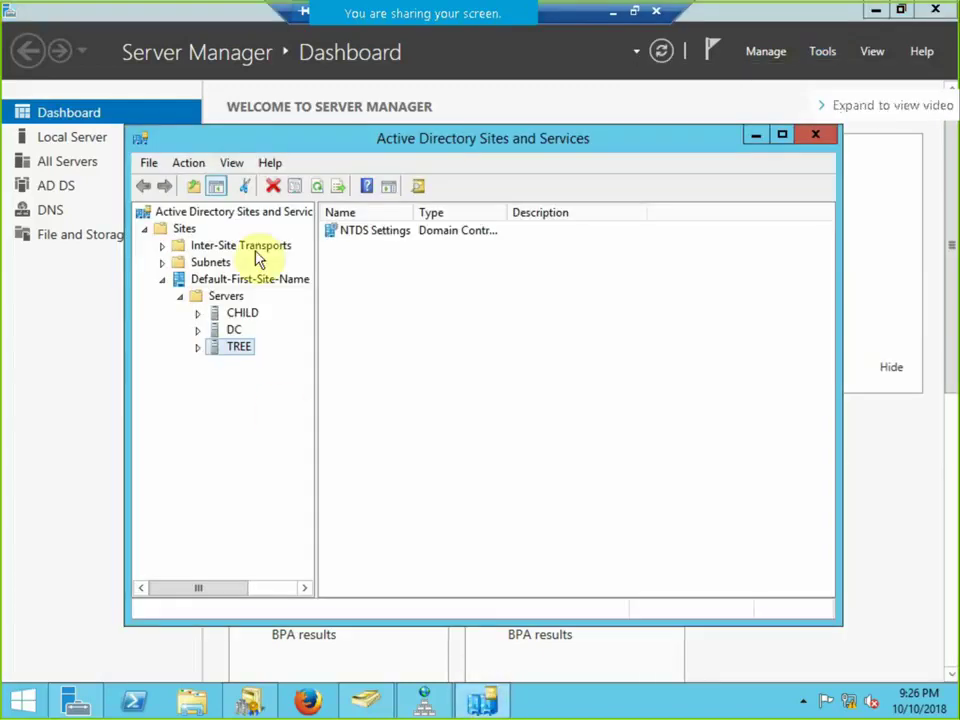
double_click(365, 150)
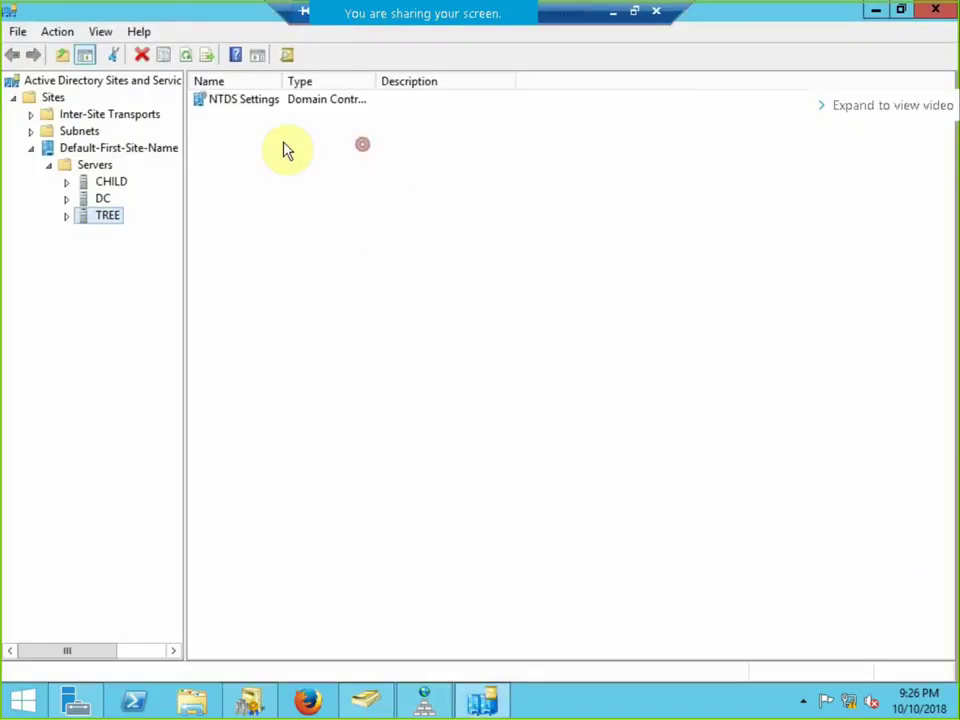
double_click(82, 200)
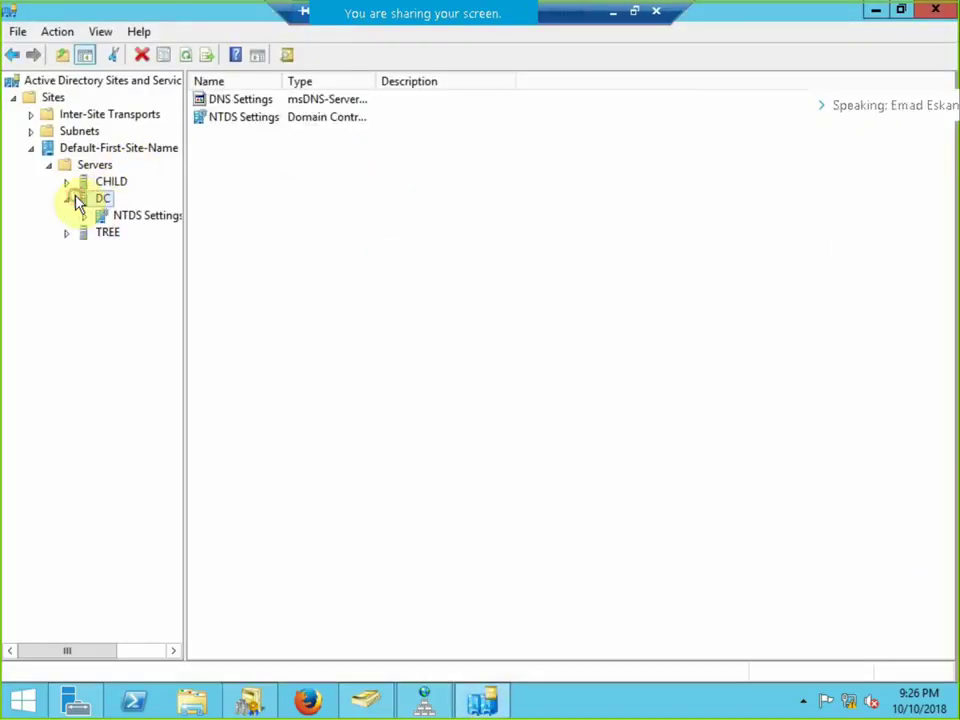
click(110, 220)
right_click(115, 222)
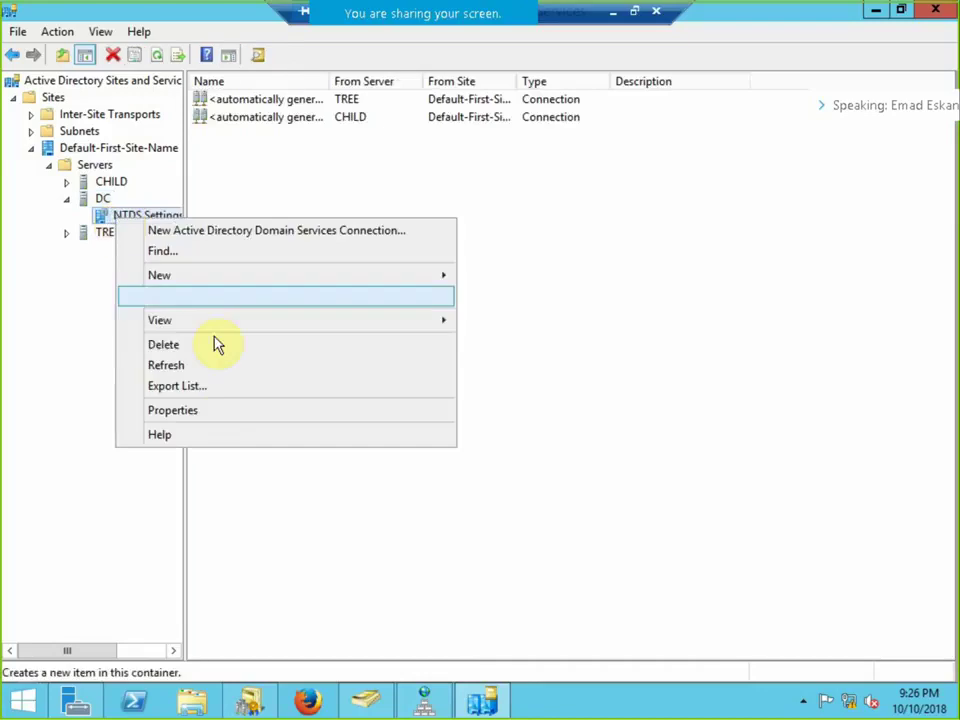
click(216, 421)
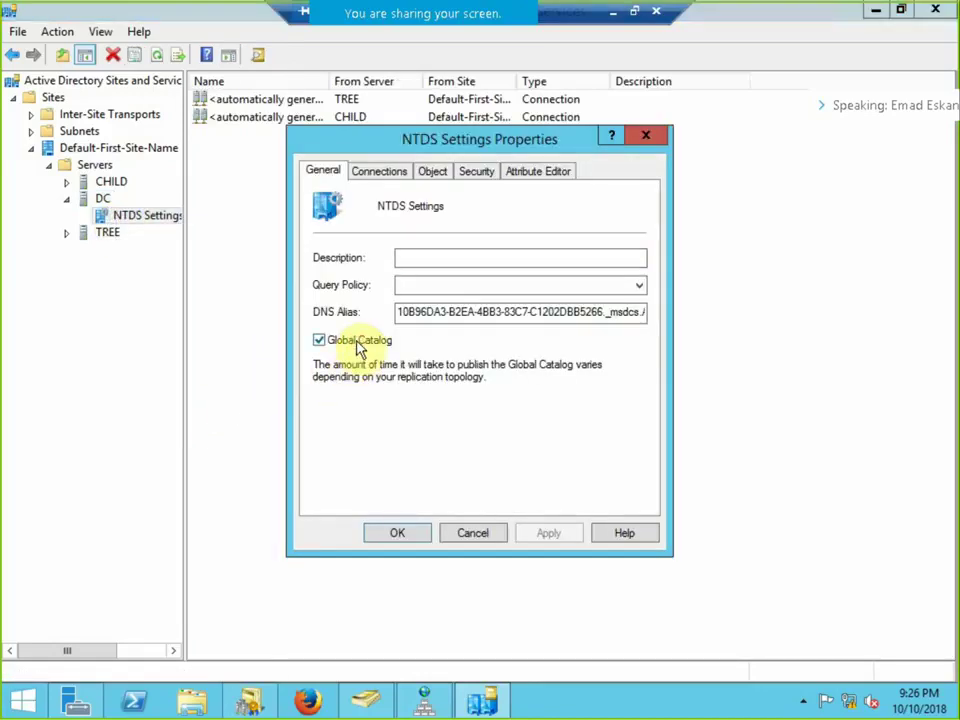
Uncheck Global Catalog for DC and apply, then recheck it and apply again.
click(319, 340)
click(540, 535)
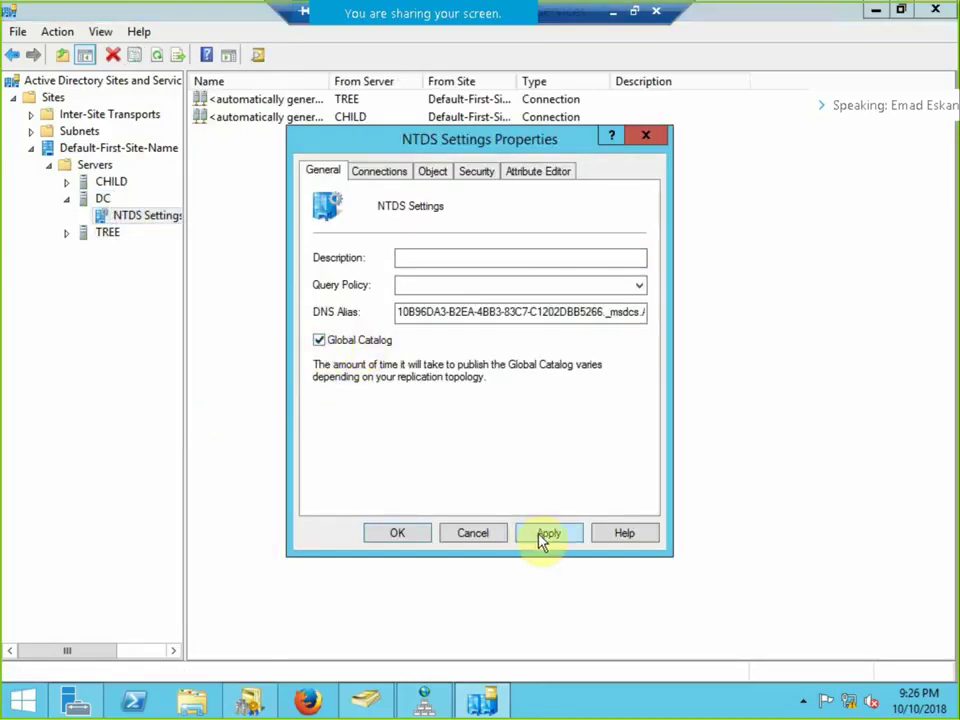
click(318, 341)
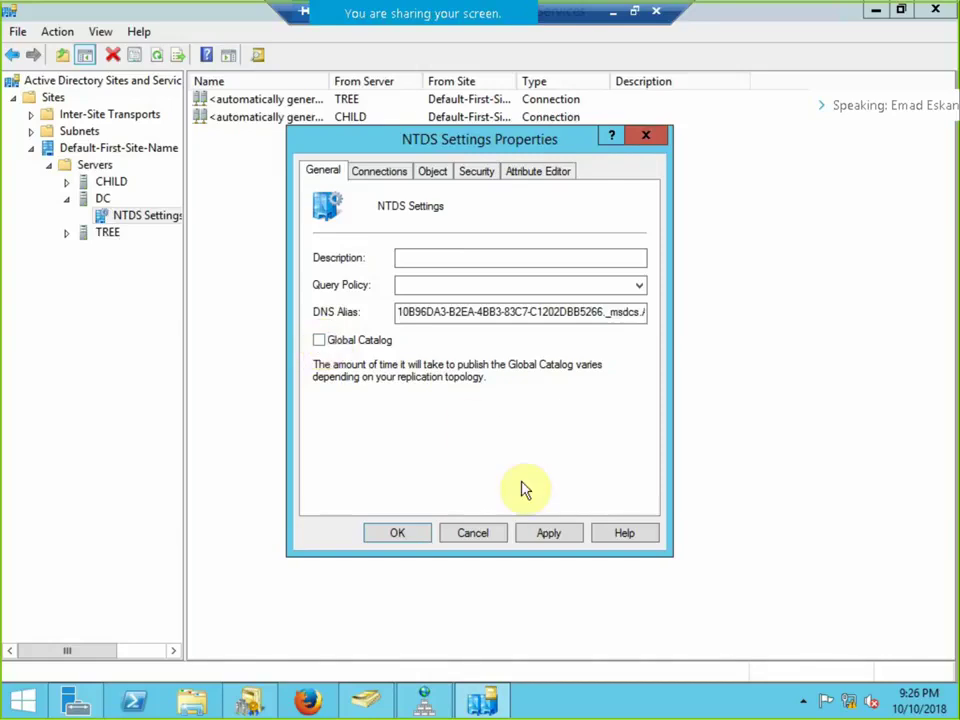
click(546, 535)
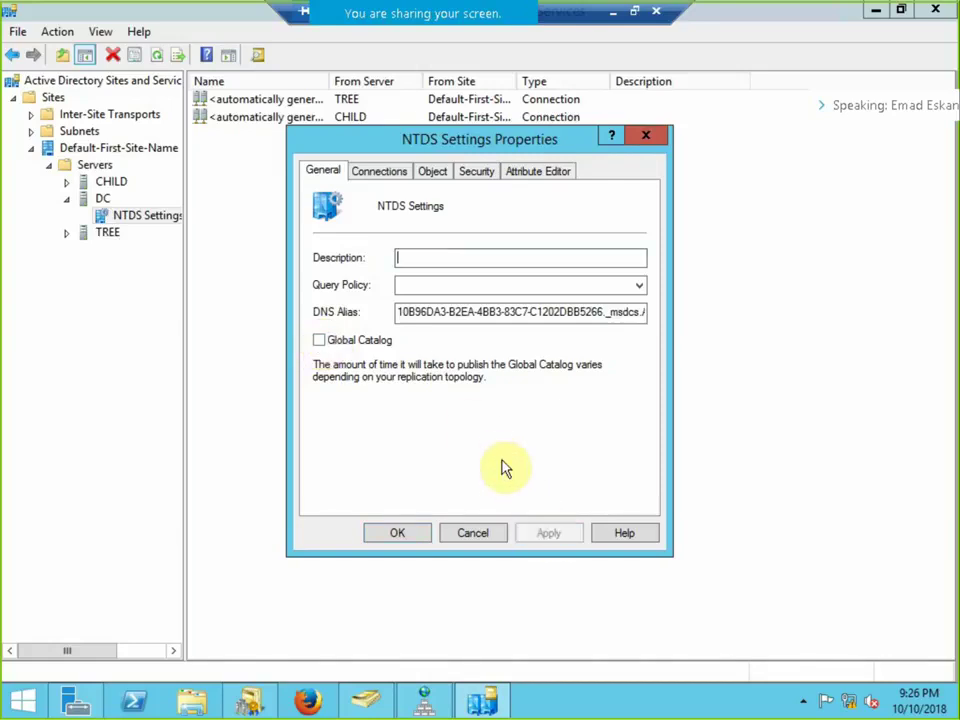
click(319, 341)
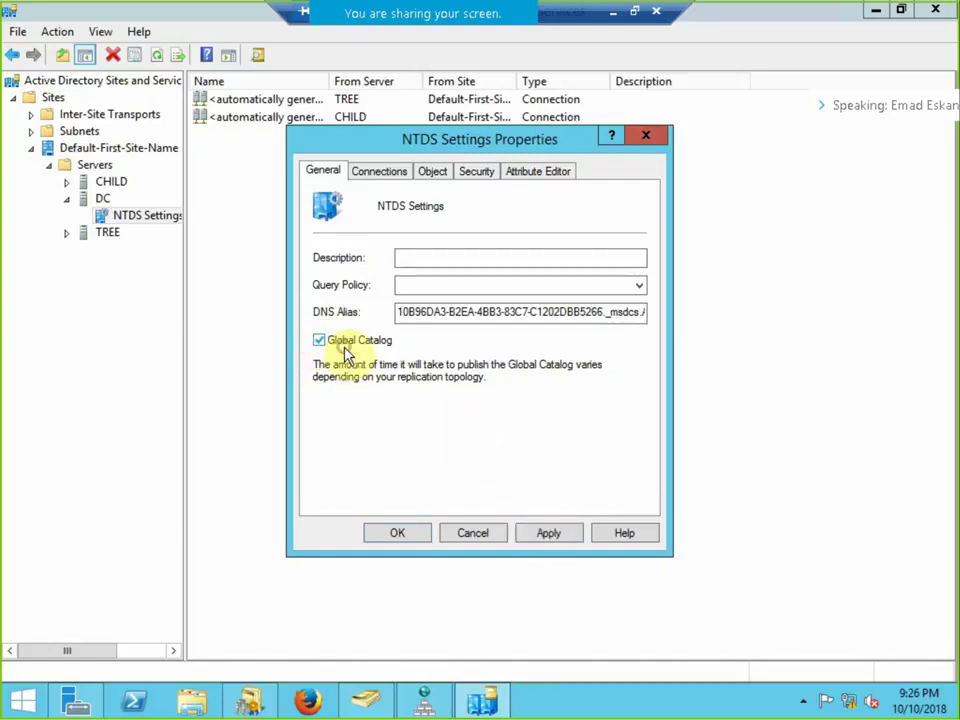
click(560, 536)
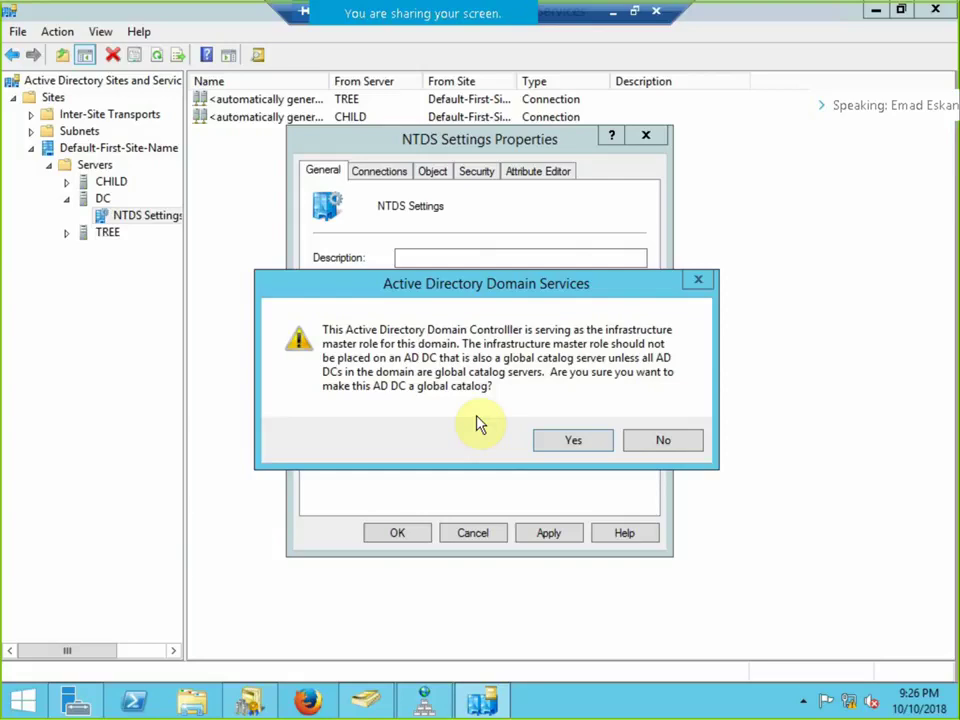
Accept the infrastructure master warning to keep DC a global catalog, then switch back to Users and Computers.
click(553, 438)
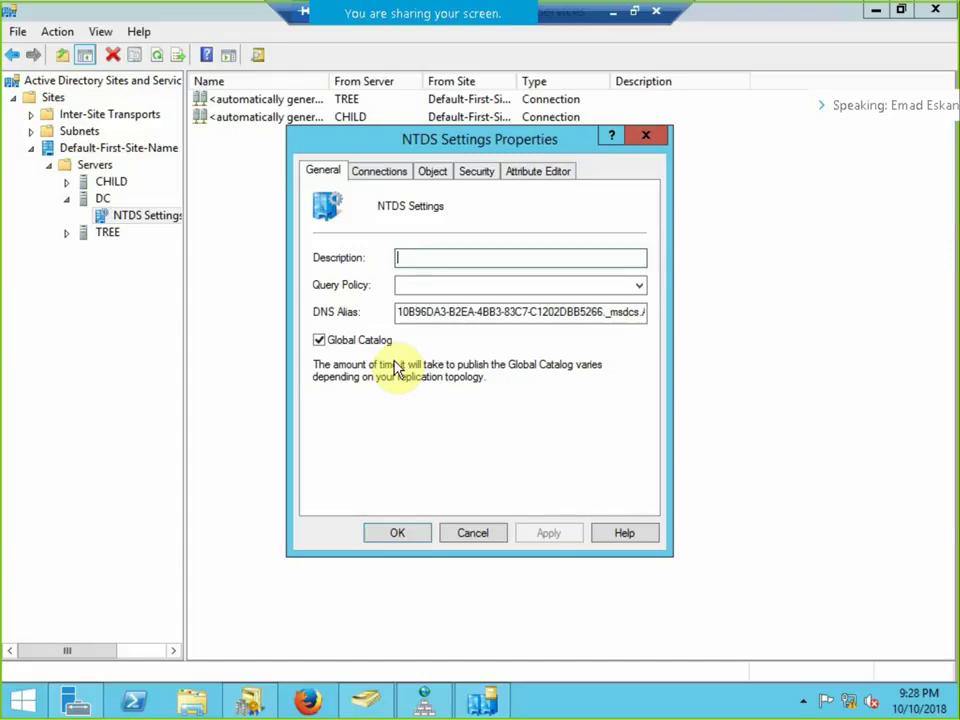
click(366, 699)
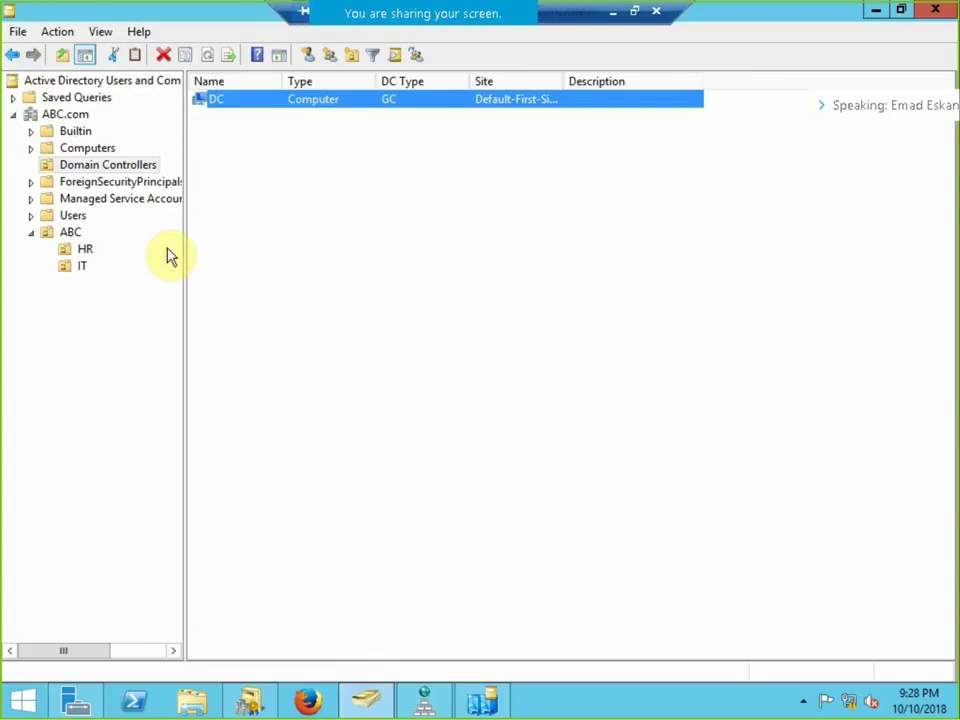
right_click(57, 114)
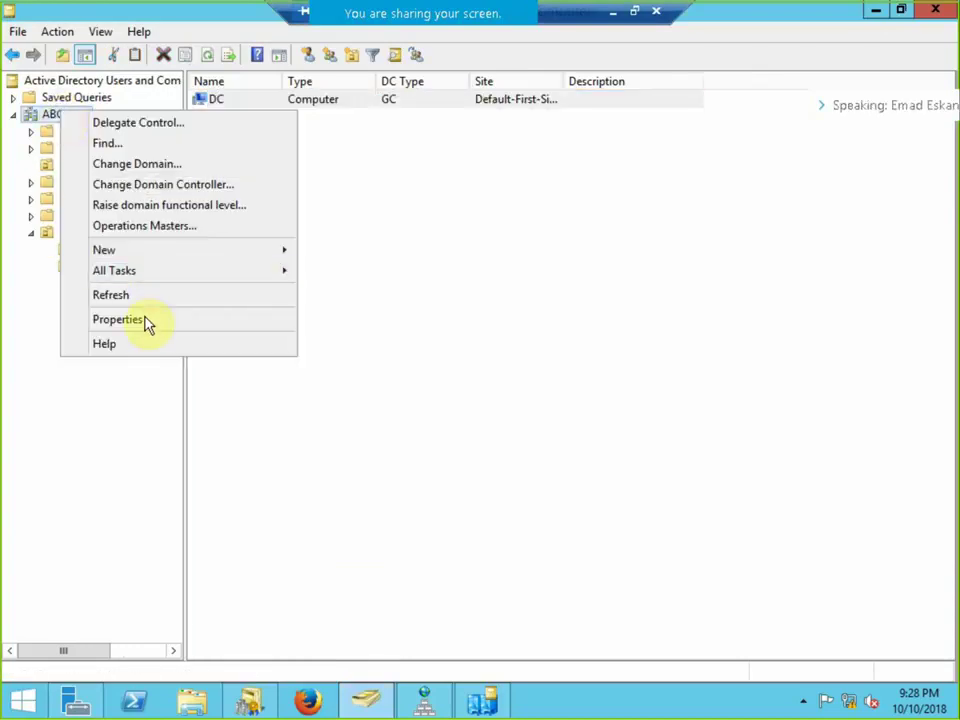
click(167, 226)
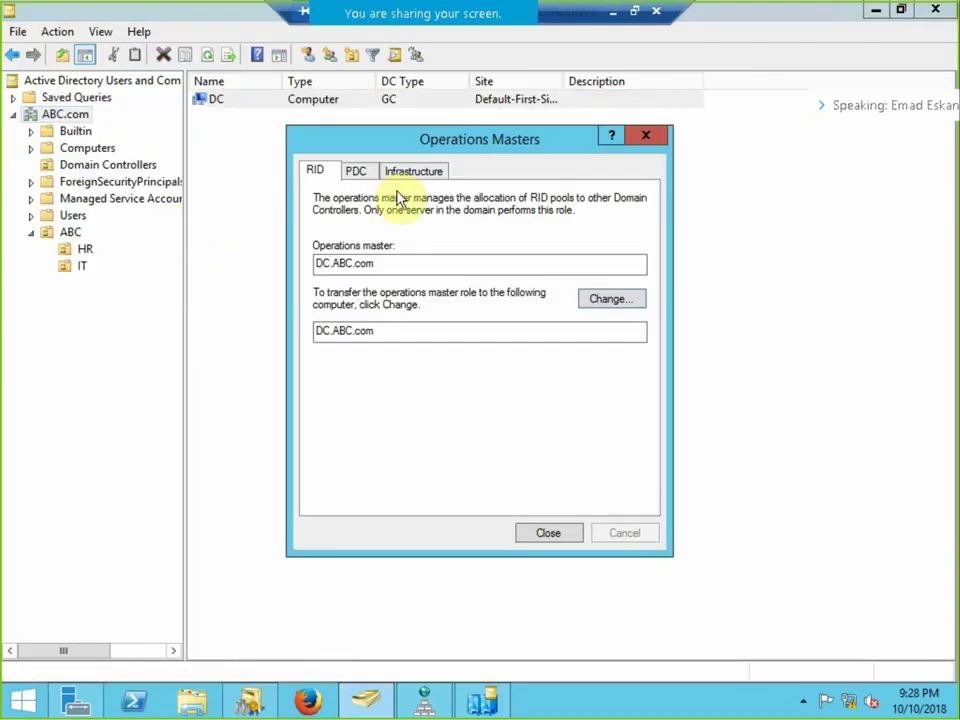
click(415, 173)
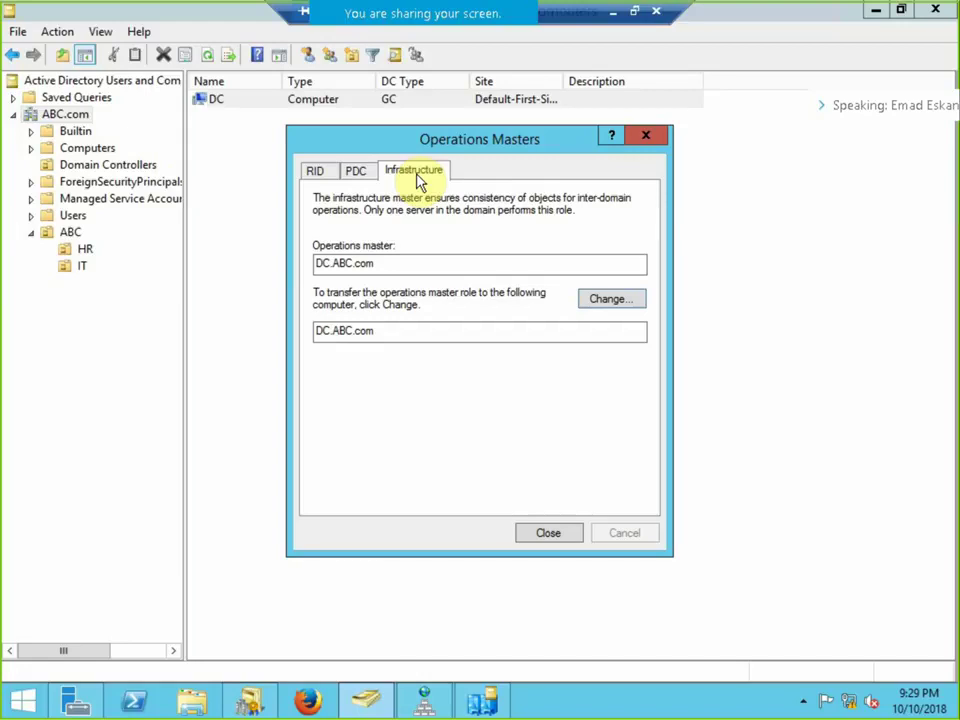
click(548, 533)
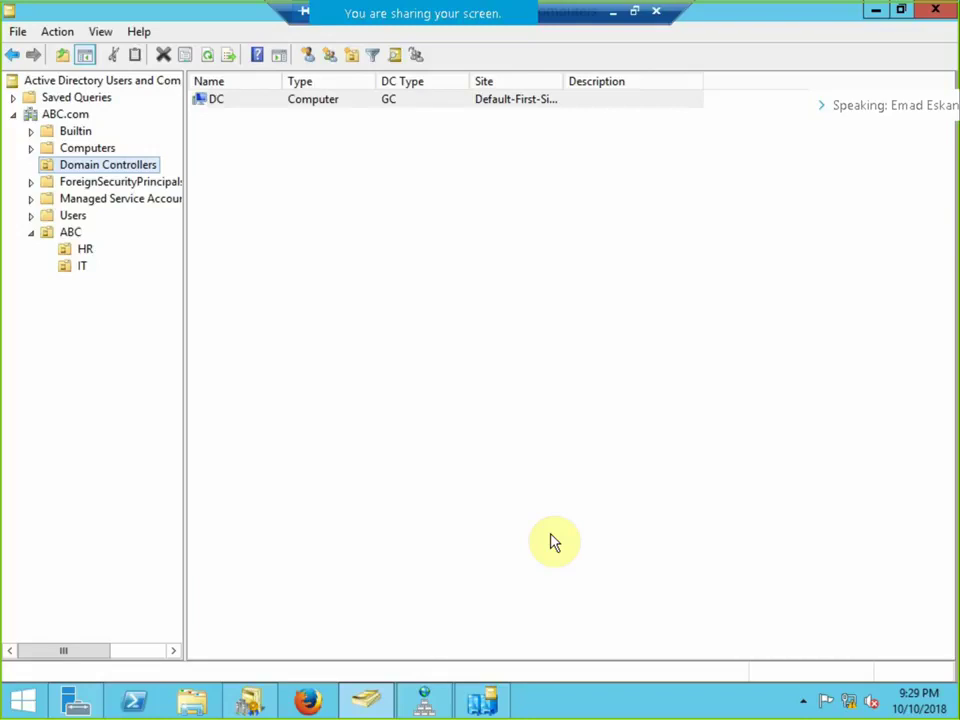
Restore Sites and Services to a smaller window and launch Active Directory Domains and Trusts from Server Manager.
click(484, 700)
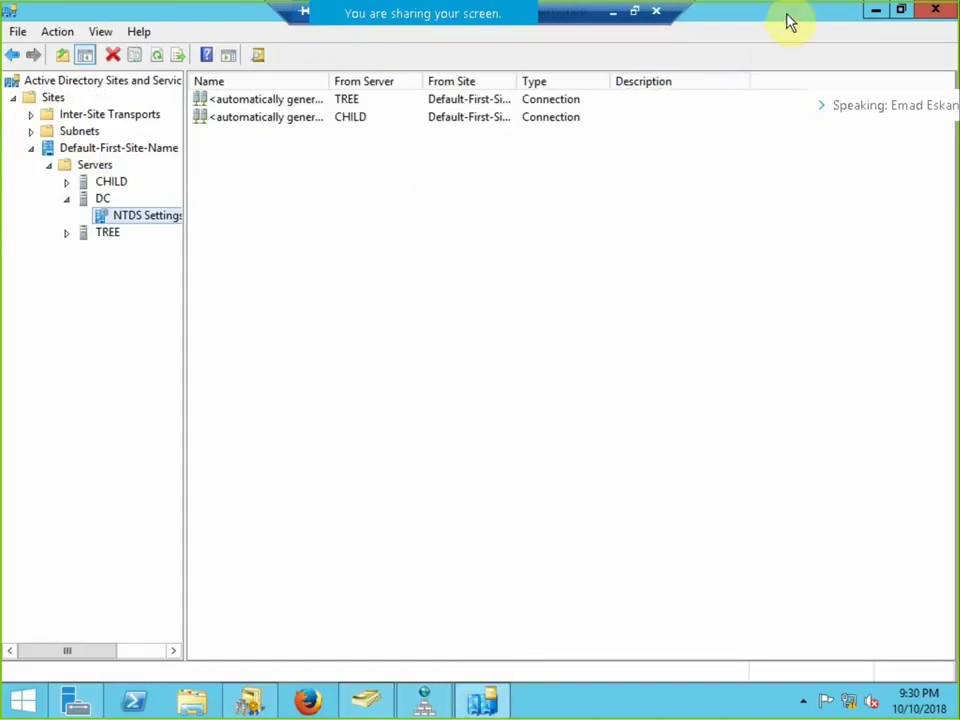
drag(786, 21, 660, 70)
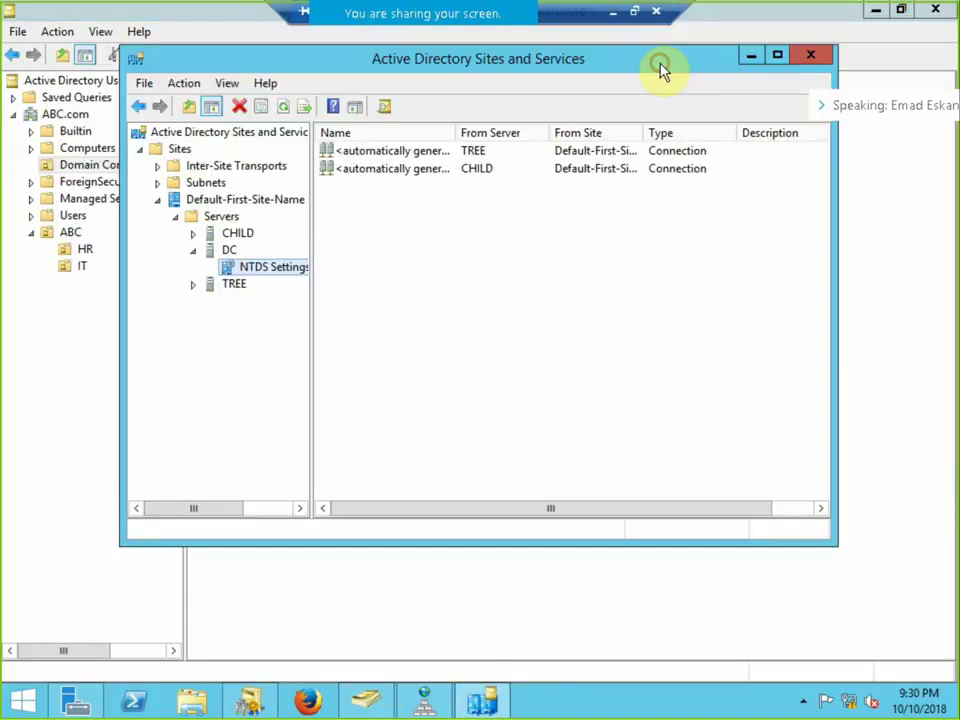
click(72, 696)
click(822, 51)
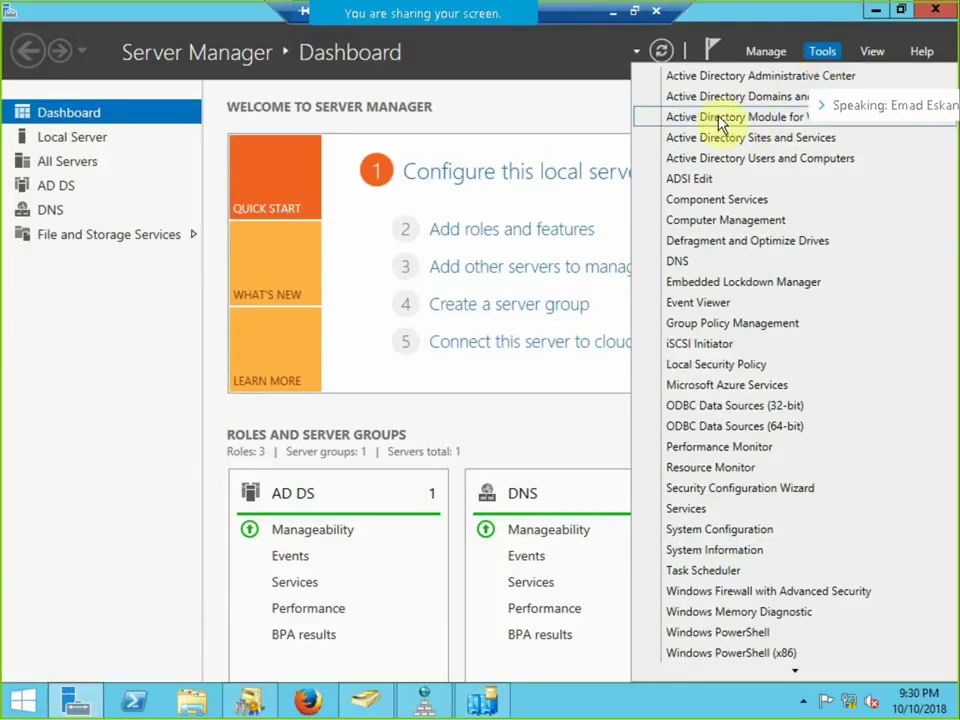
click(750, 100)
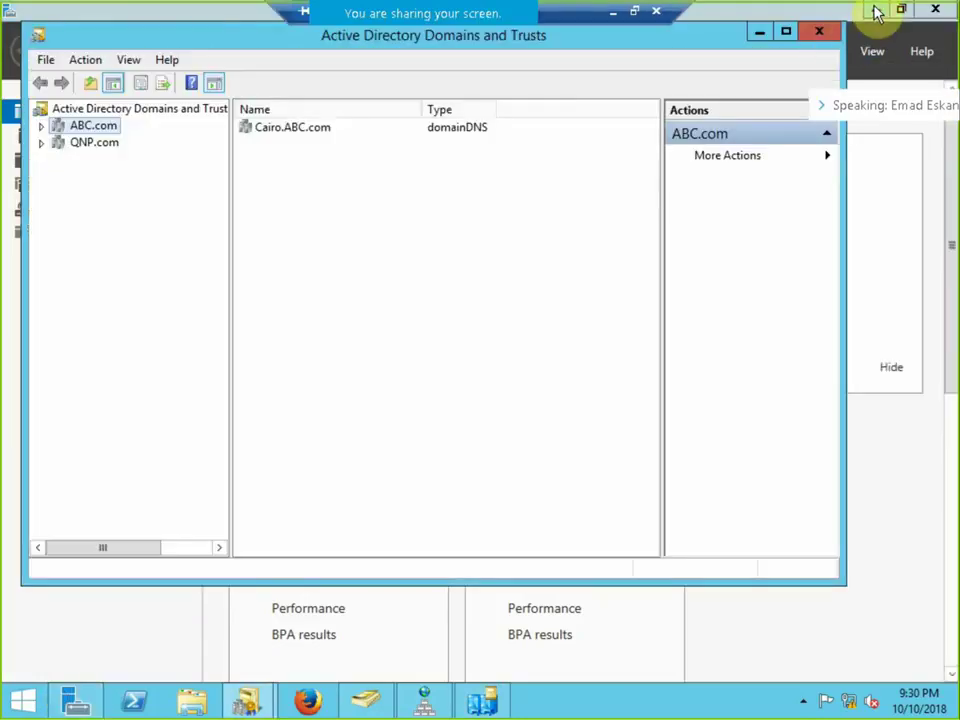
Arrange the Domains and Trusts and Sites and Services windows so both are visible.
drag(230, 40, 578, 72)
click(354, 60)
drag(354, 60, 378, 148)
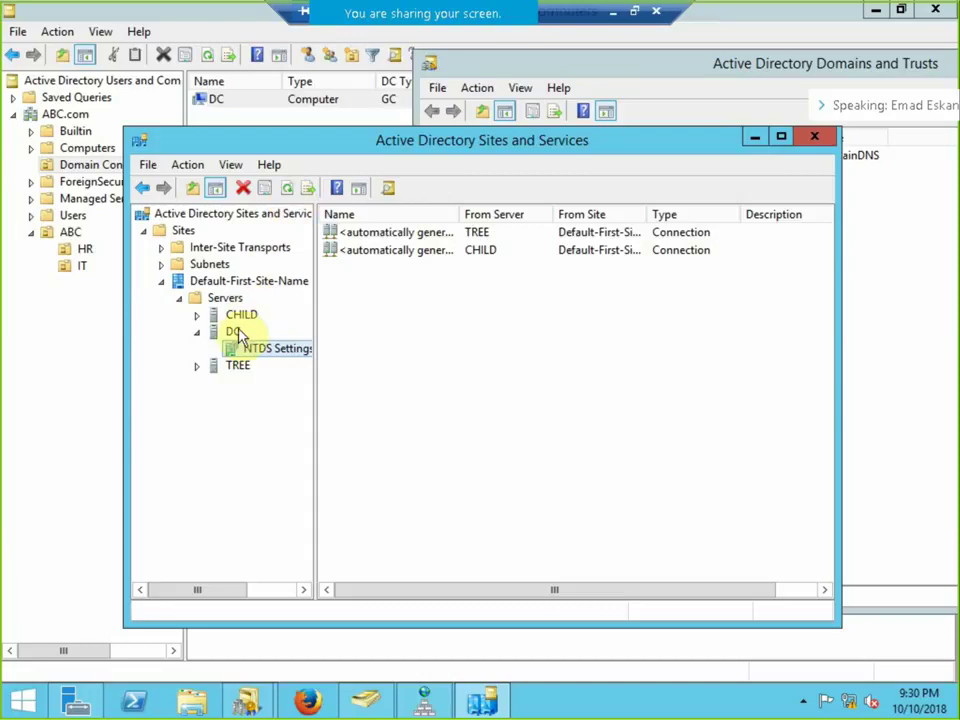
click(631, 66)
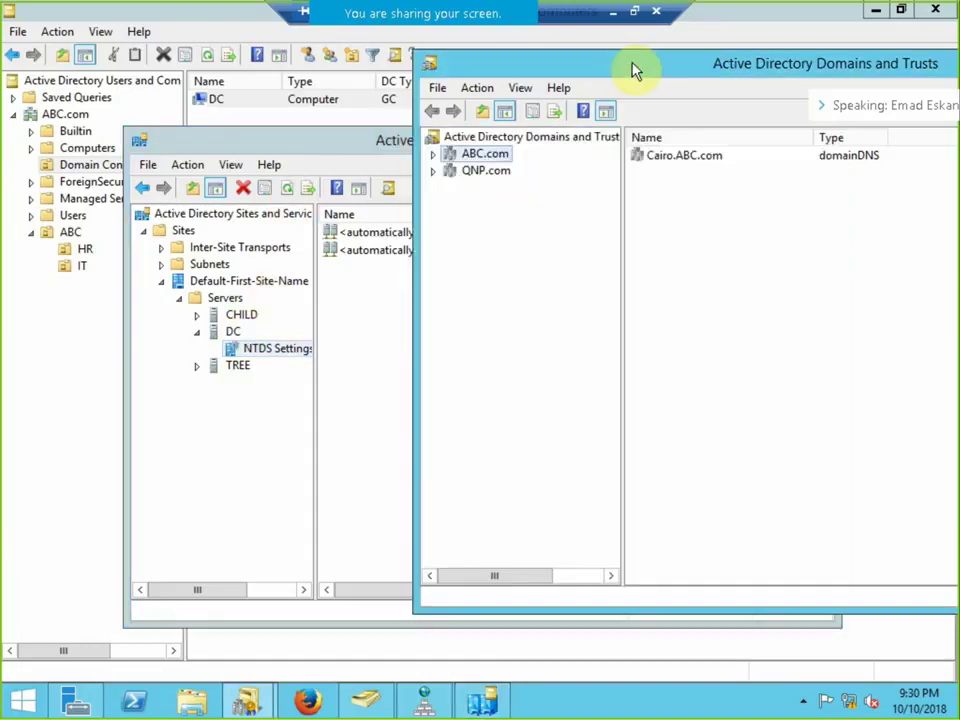
double_click(631, 68)
click(14, 98)
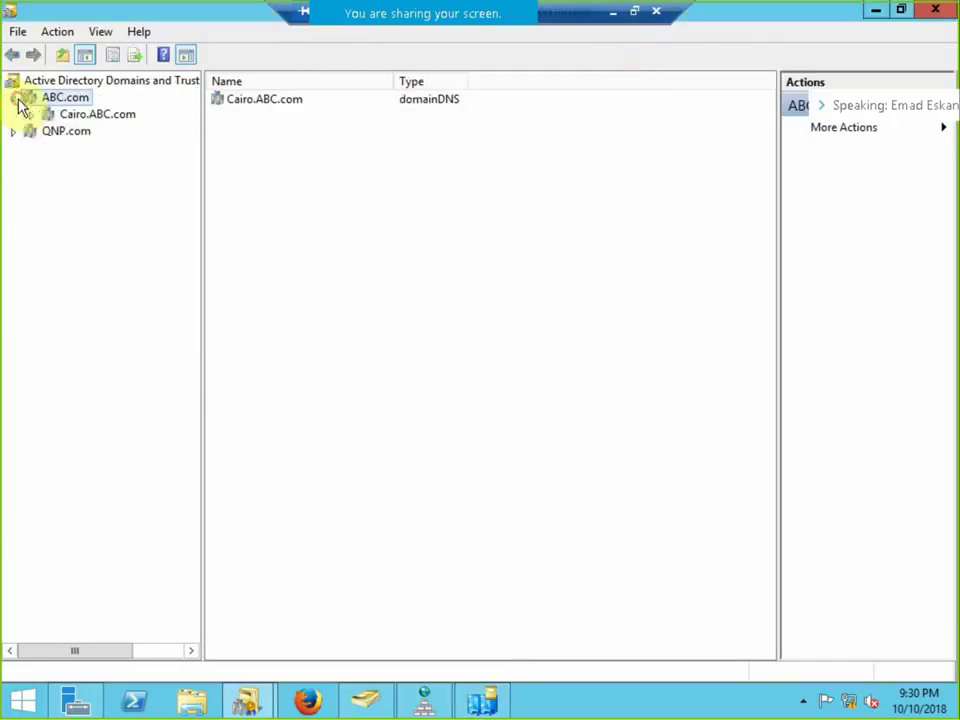
click(76, 114)
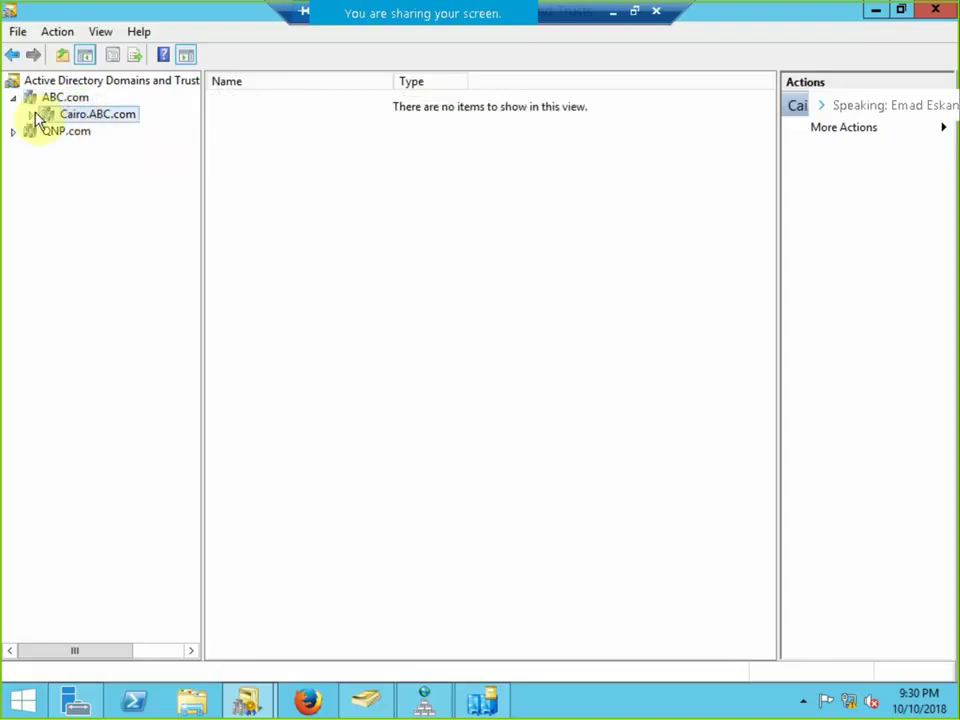
click(31, 133)
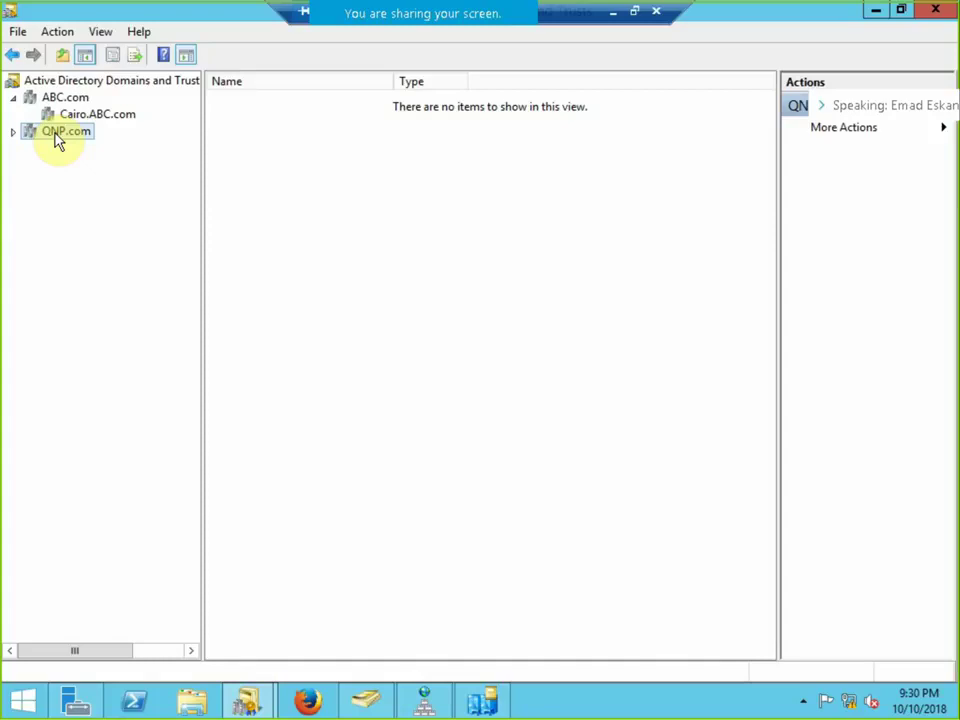
right_click(60, 117)
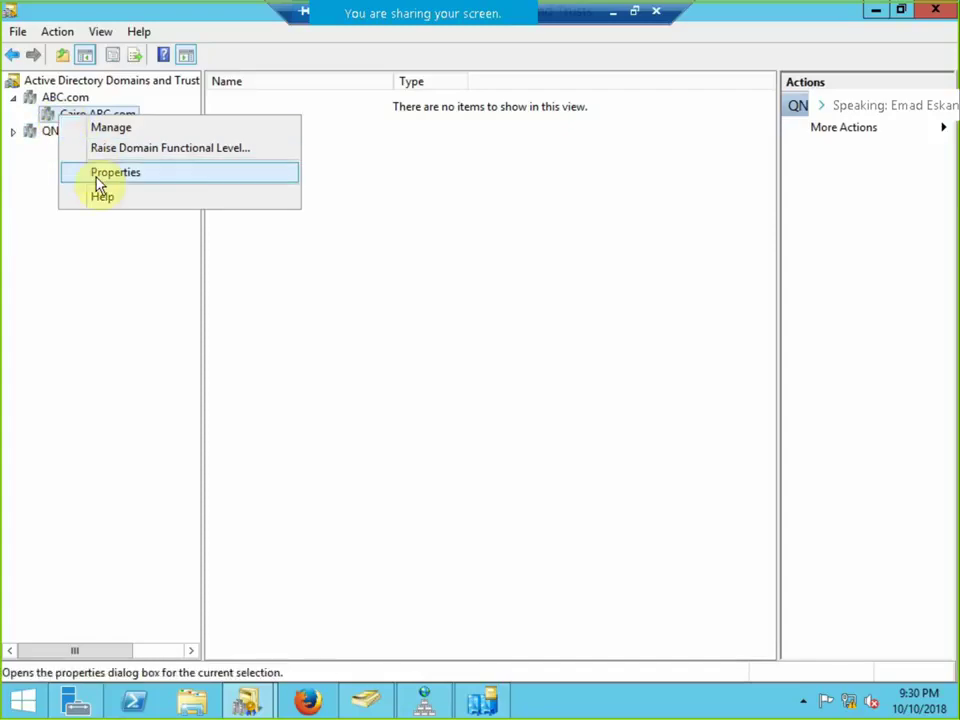
click(100, 175)
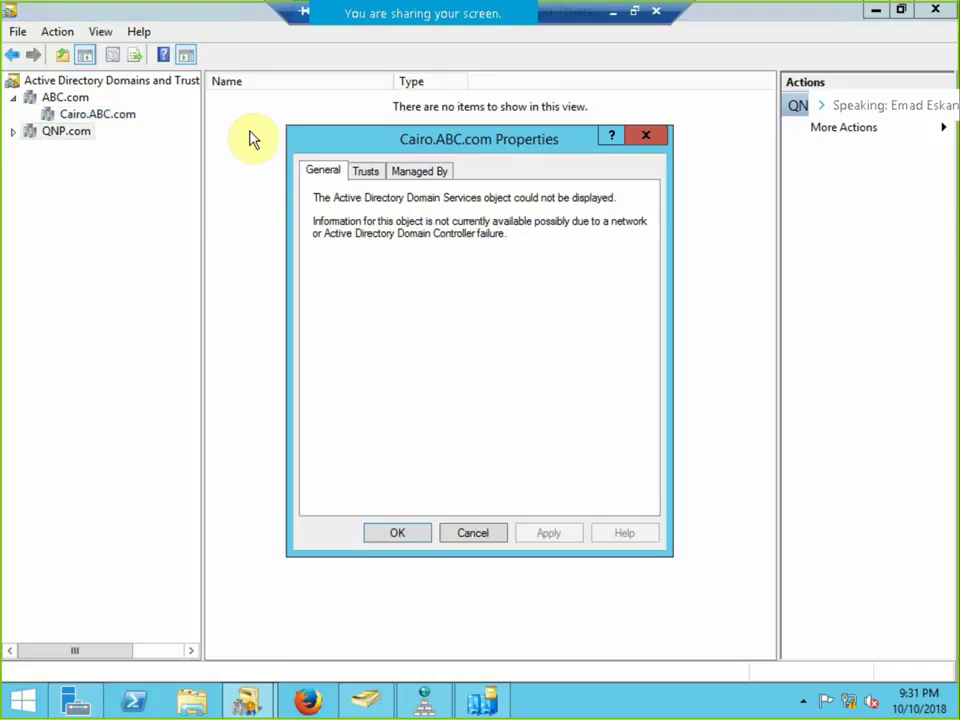
click(376, 175)
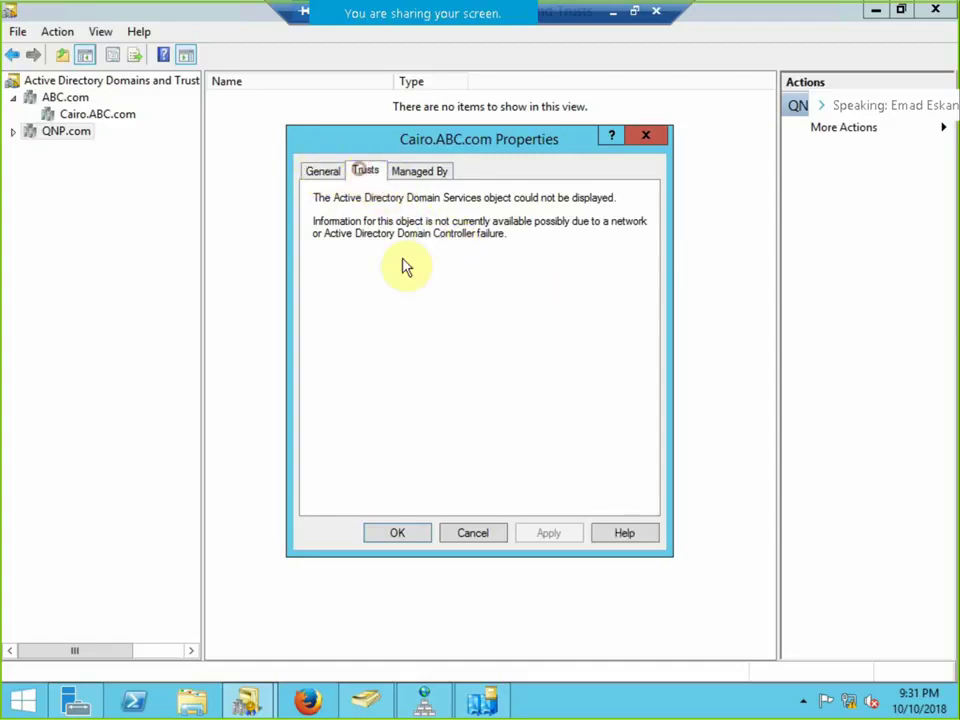
click(472, 533)
right_click(79, 130)
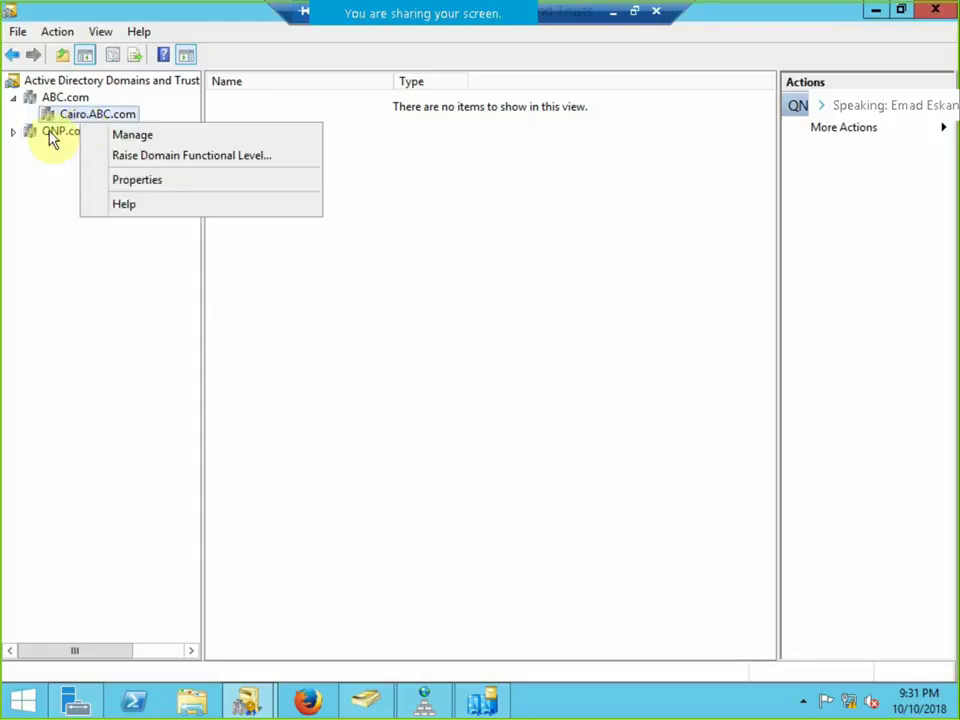
click(45, 140)
right_click(45, 140)
click(88, 237)
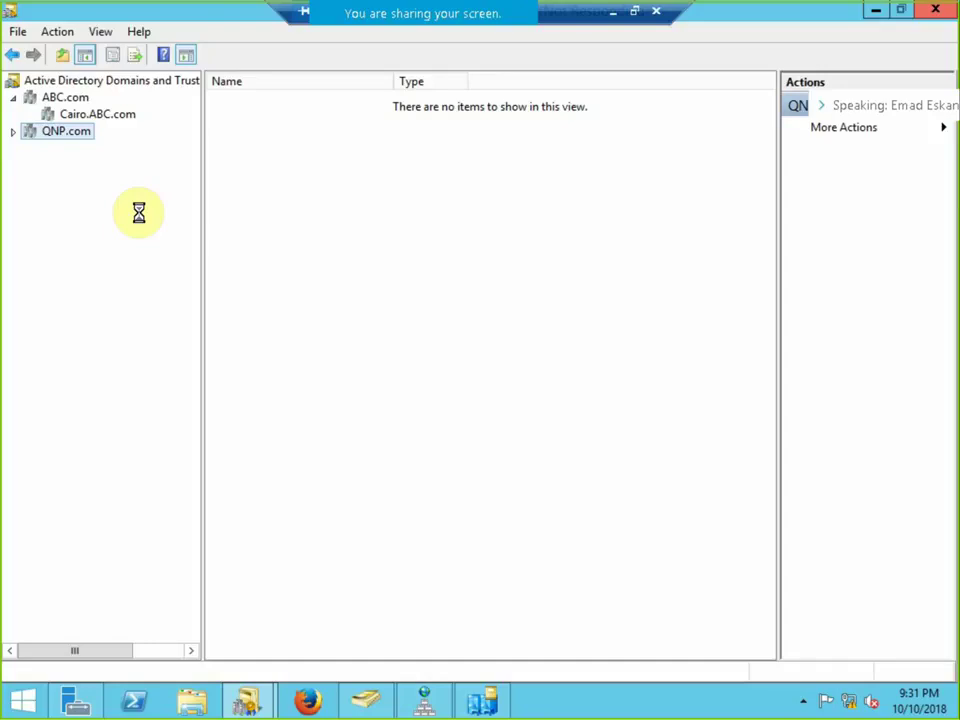
click(613, 14)
Sign in to host 192.168.1.100 in vSphere Client with the account credentials, ignoring the certificate warning.
click(226, 697)
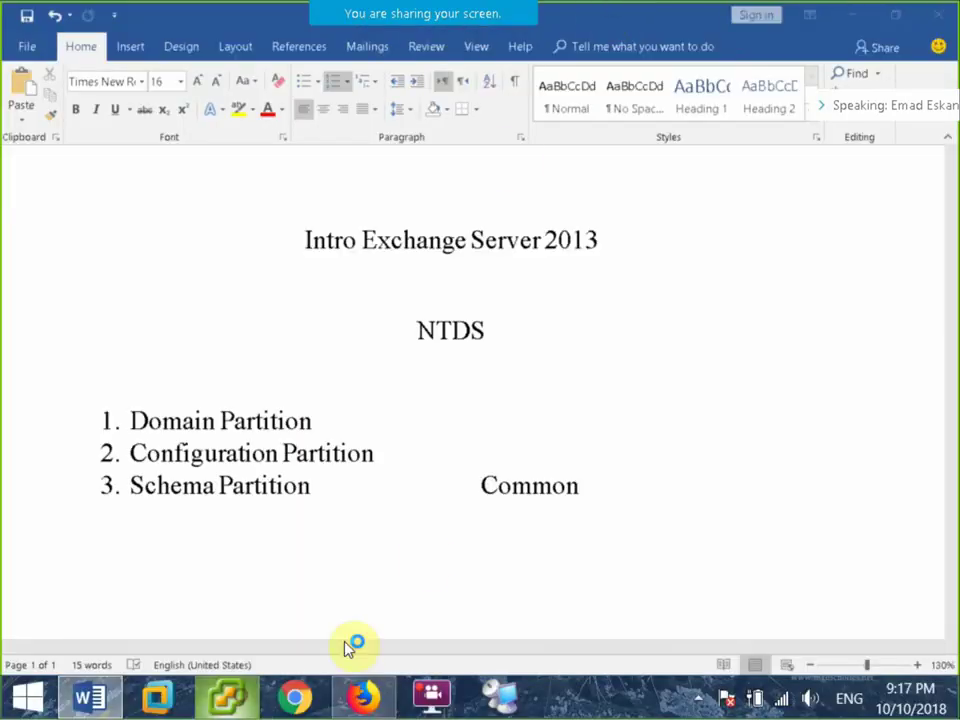
text(root)
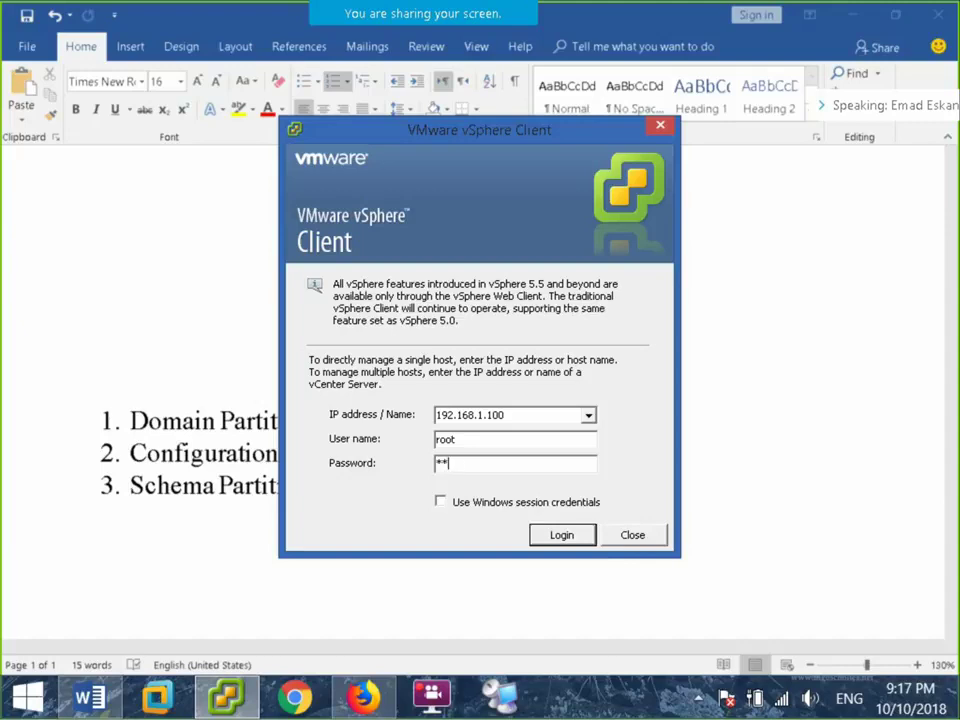
text(***)
key(Return)
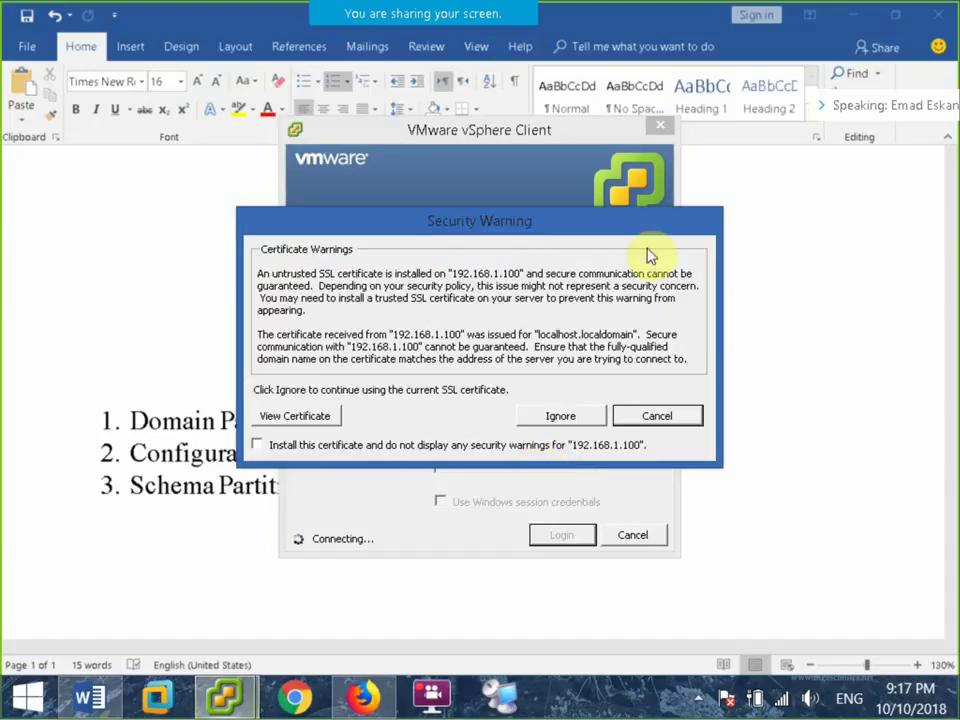
click(561, 416)
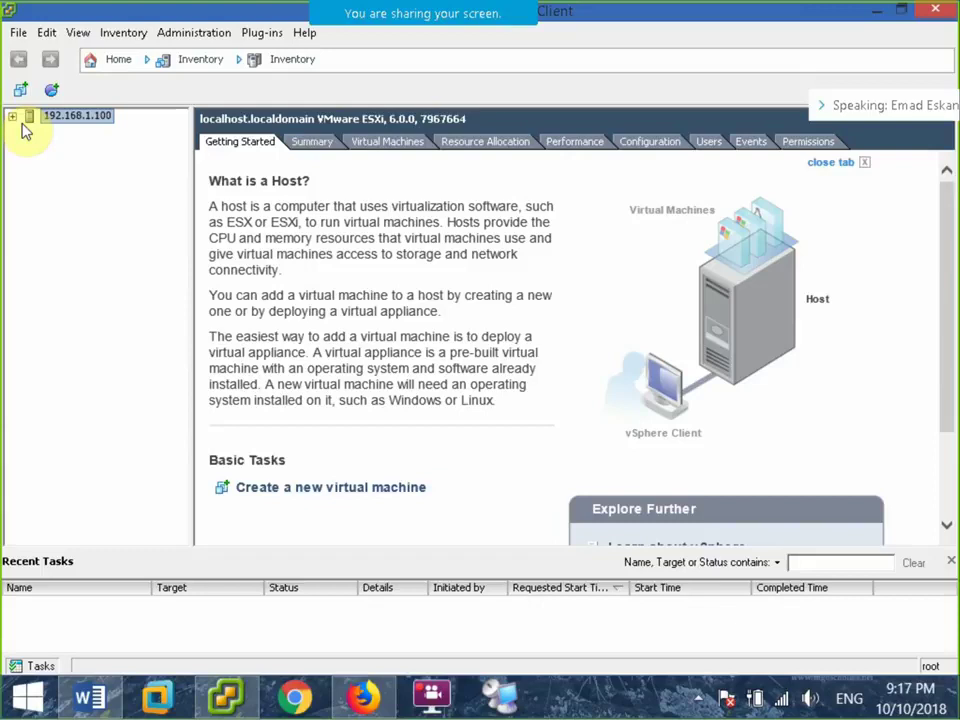
Expand the Trust Lecture inventory and take a snapshot of the Child VM named 'Child'.
click(12, 116)
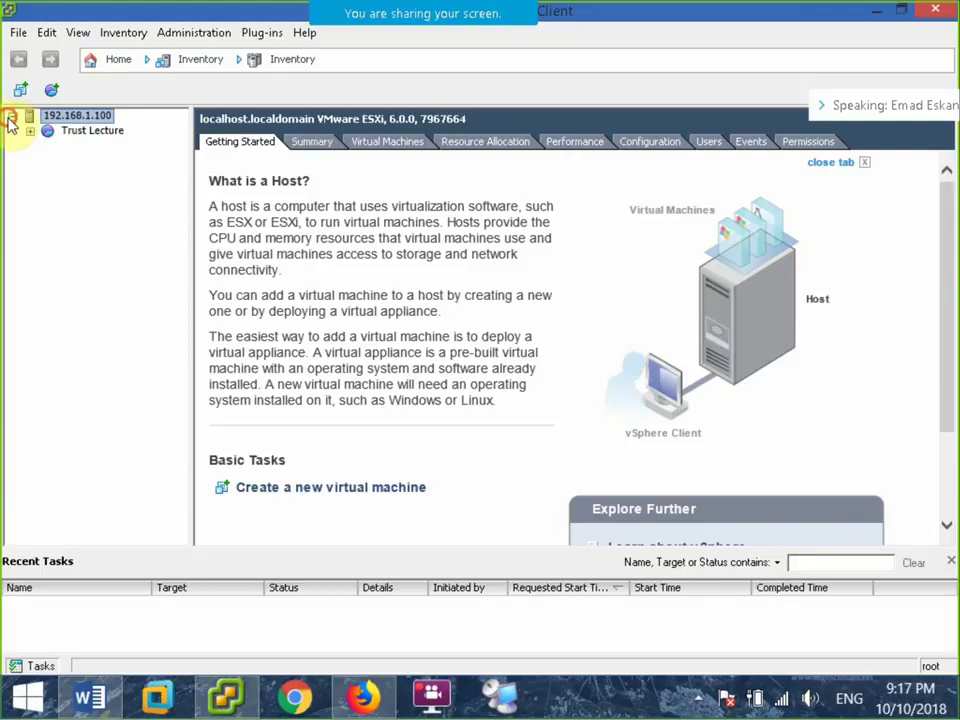
click(30, 131)
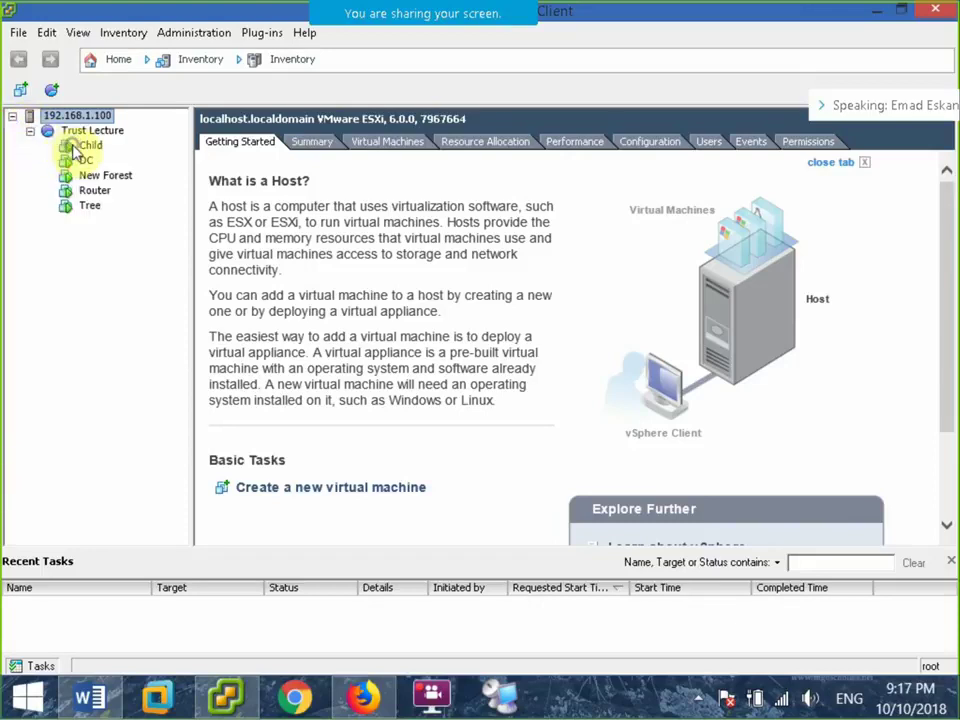
right_click(75, 146)
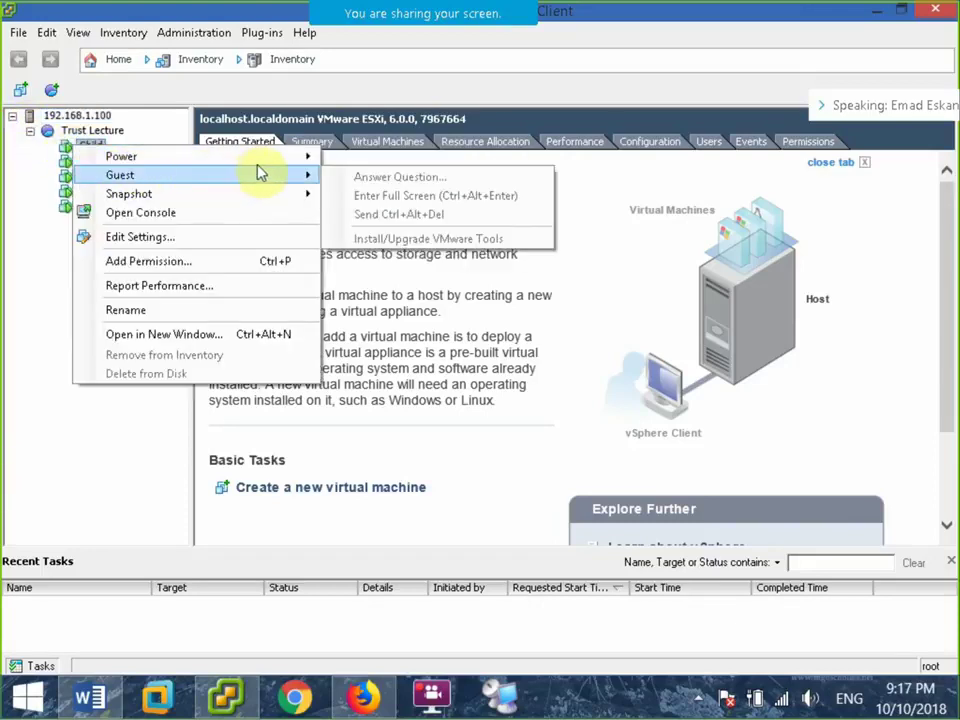
mouse_move(281, 193)
click(392, 196)
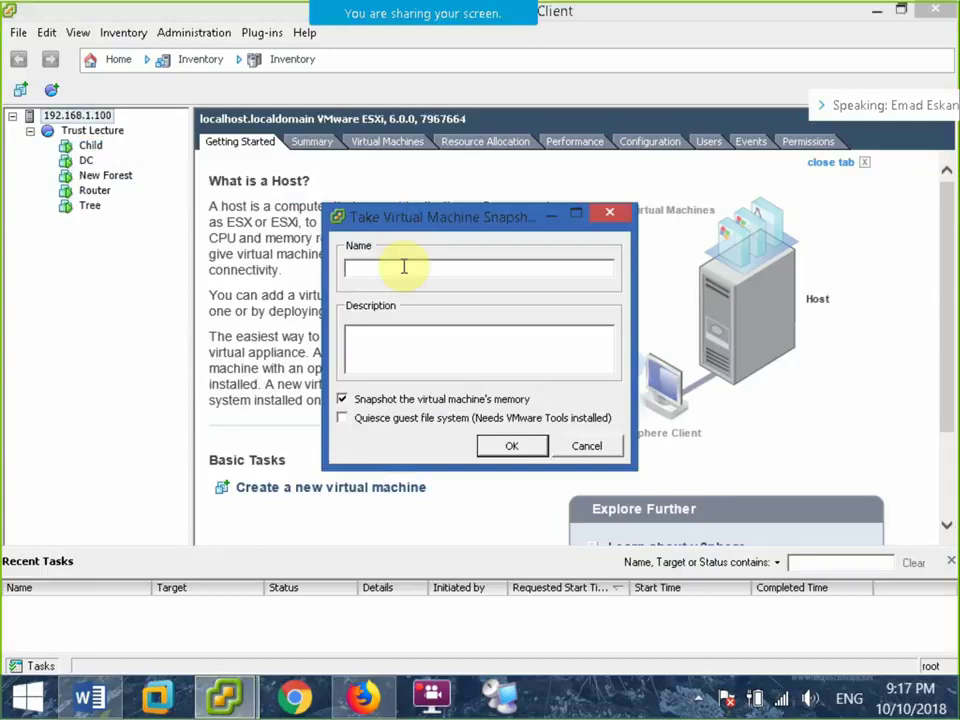
text(Chil)
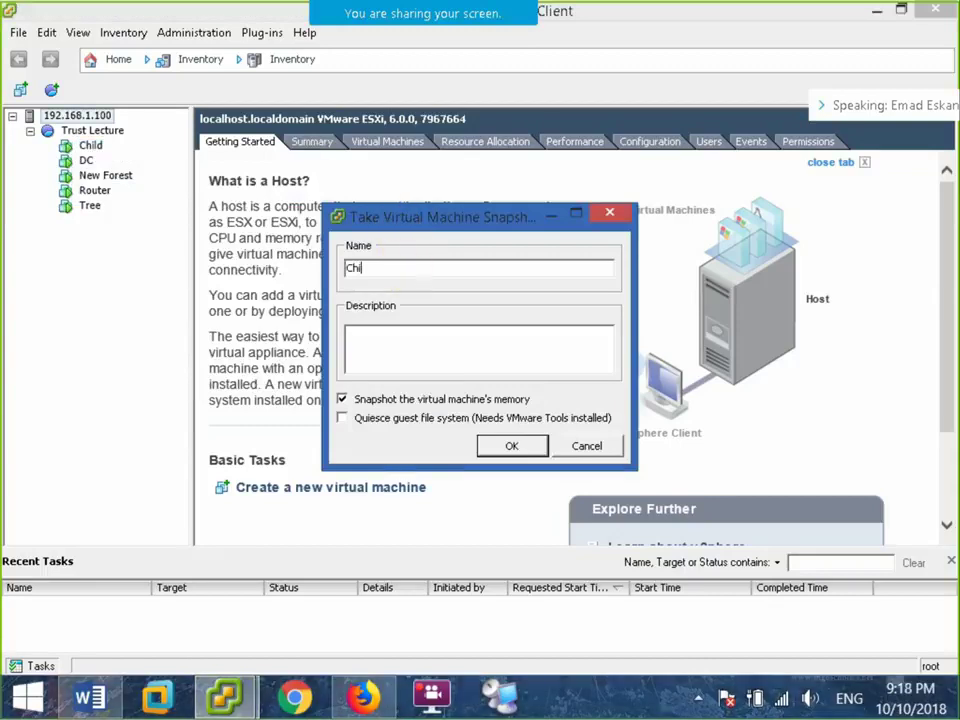
text(d)
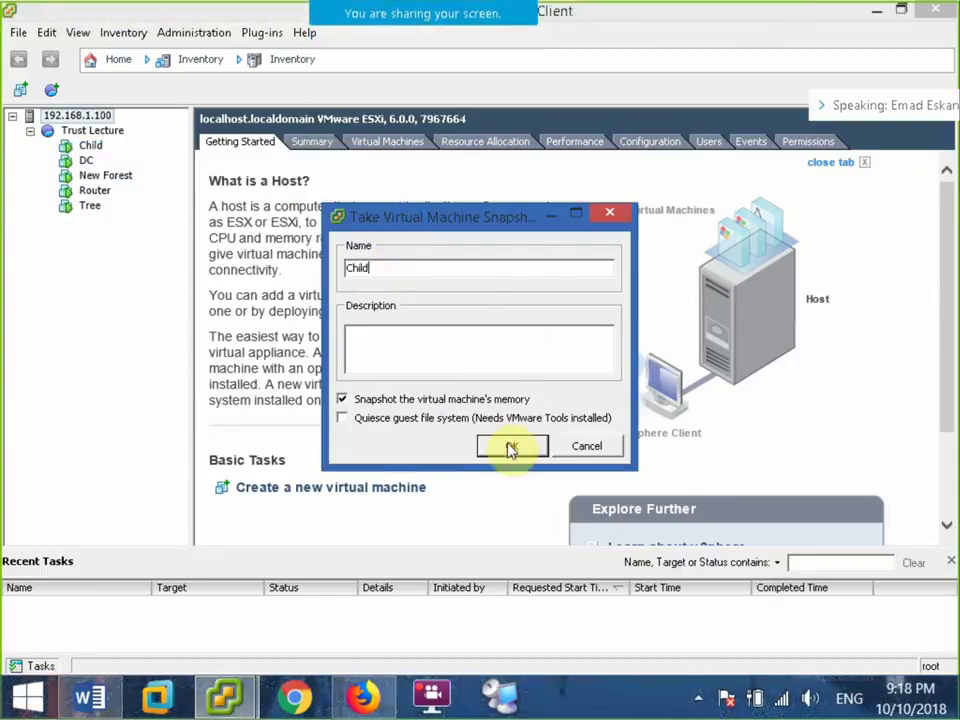
click(510, 445)
Take a snapshot of the DC VM named 'Dom'.
click(88, 159)
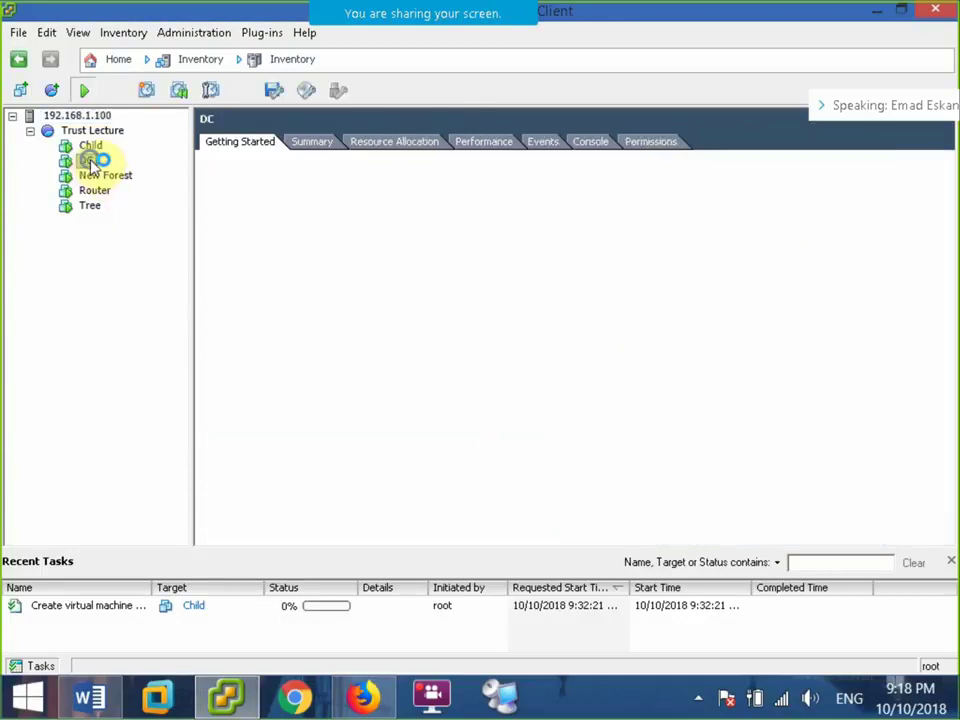
right_click(89, 160)
mouse_move(252, 212)
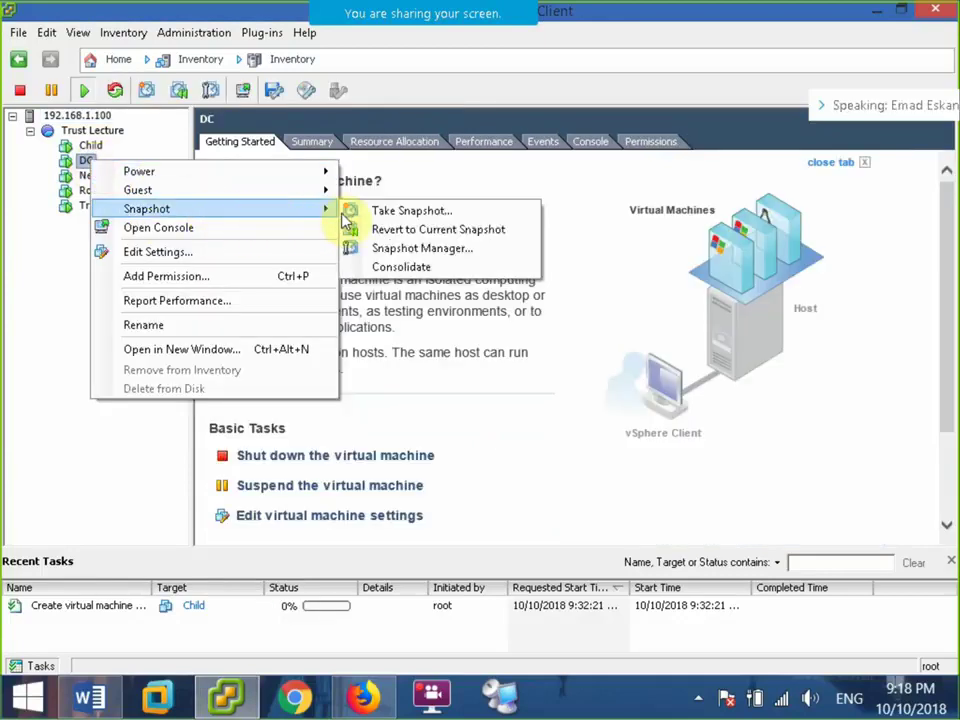
click(383, 213)
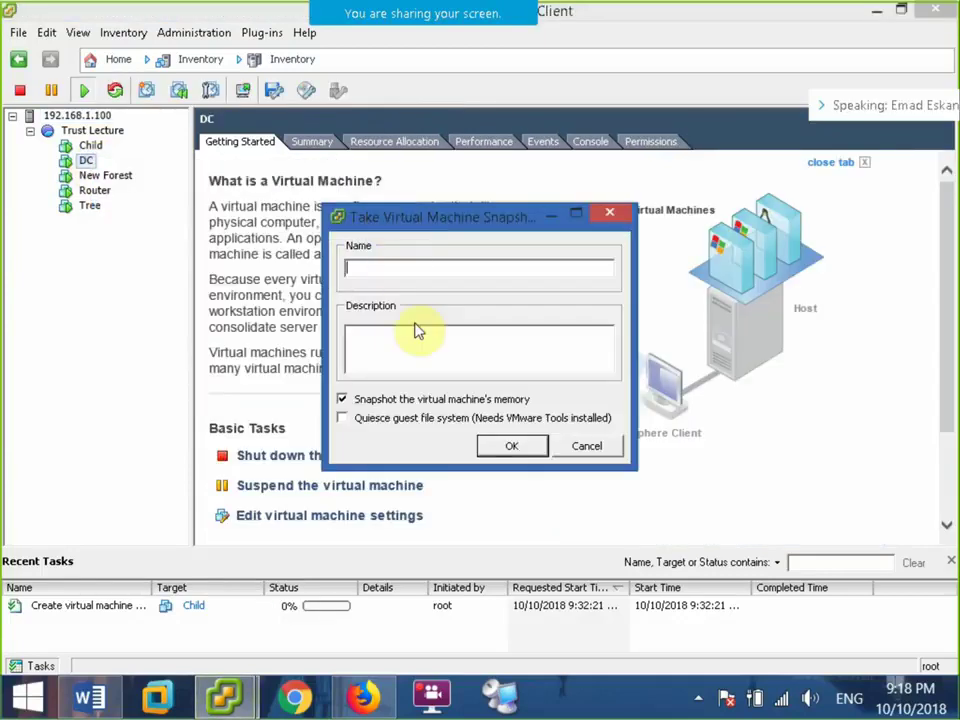
text(Domain)
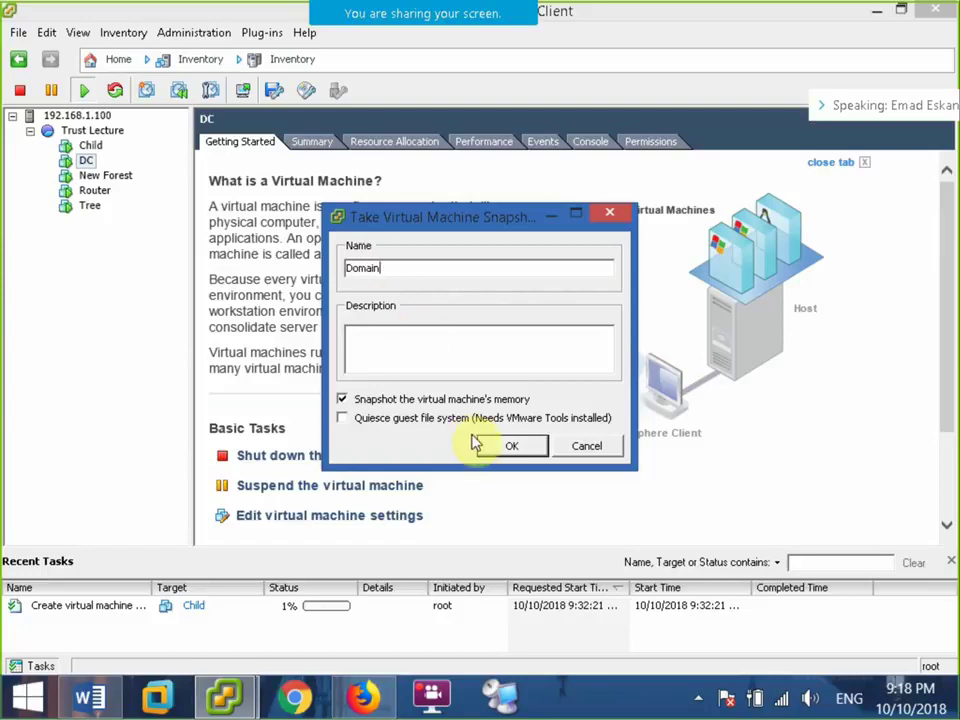
click(484, 445)
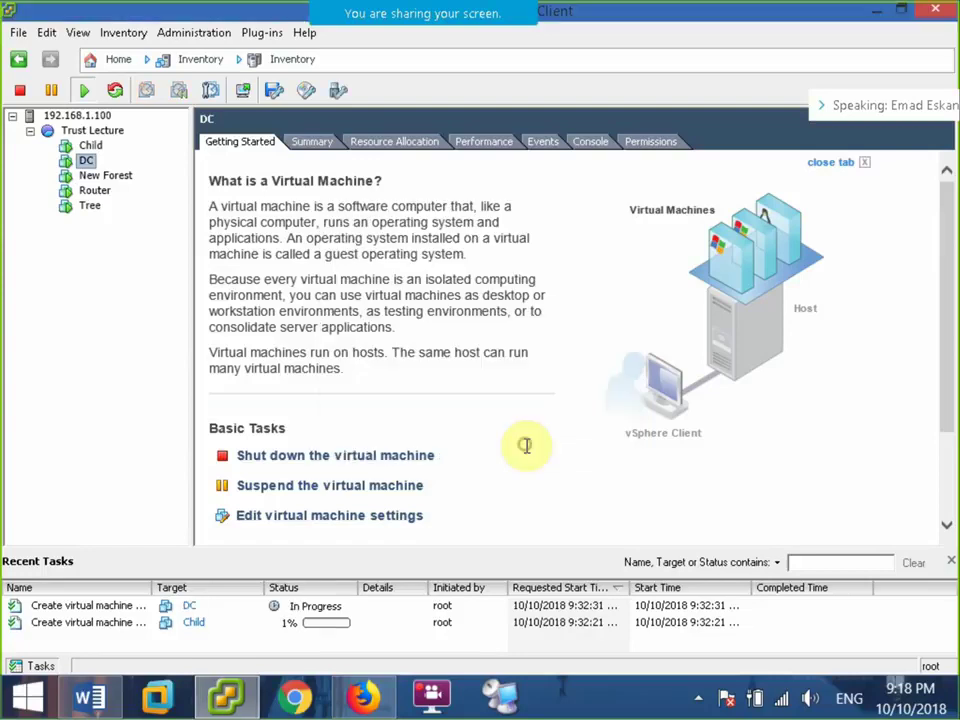
Start a Router snapshot named 'Rou', then cancel it as a mistake.
click(106, 177)
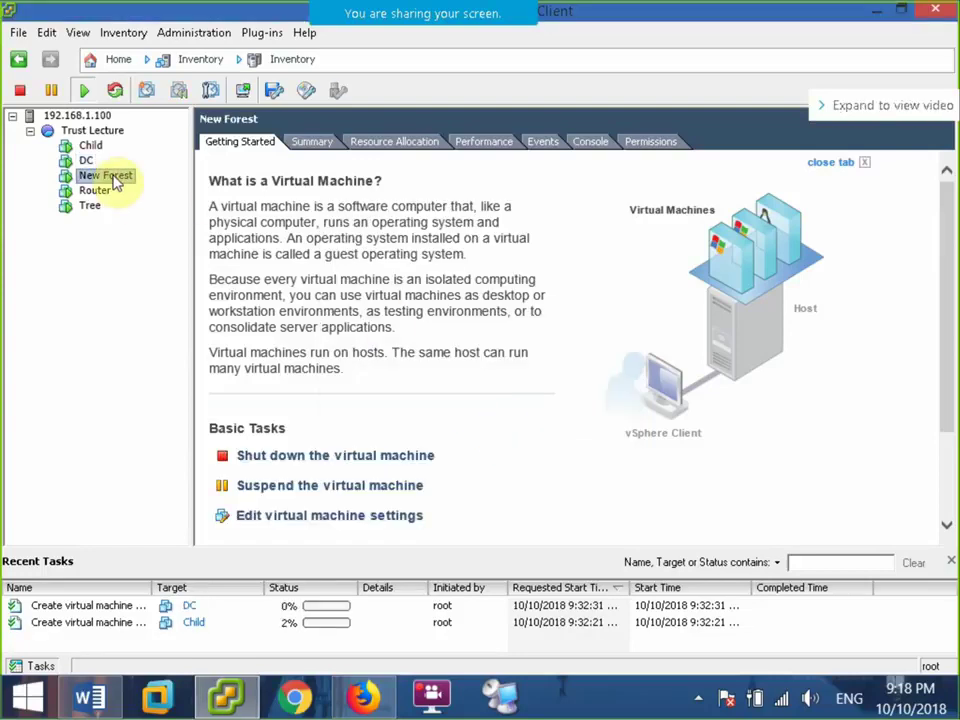
click(96, 191)
right_click(96, 191)
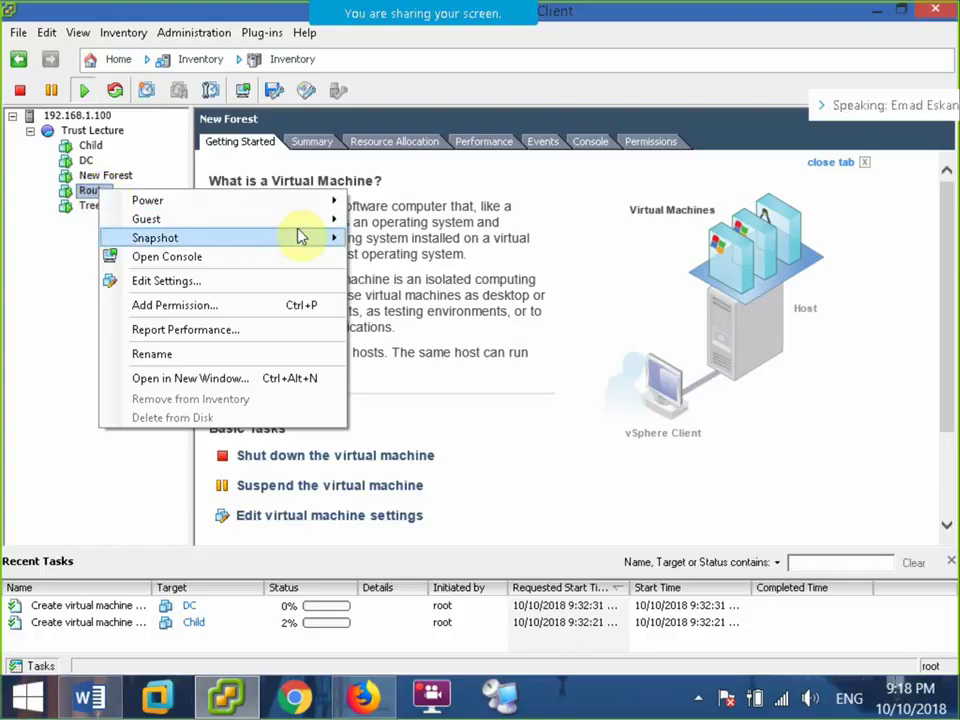
mouse_move(322, 242)
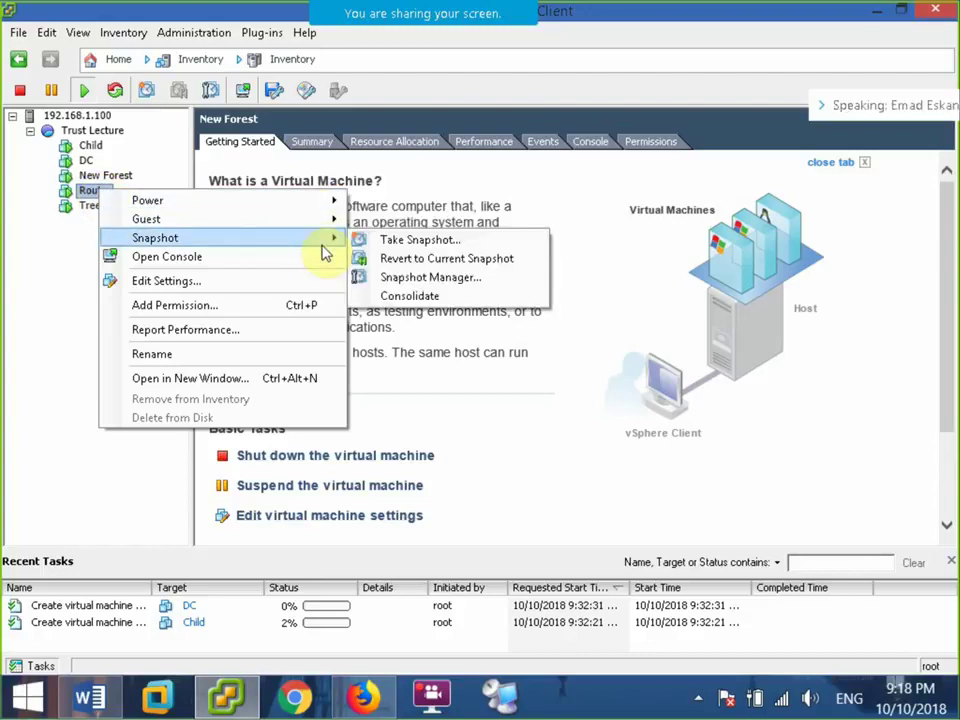
click(375, 240)
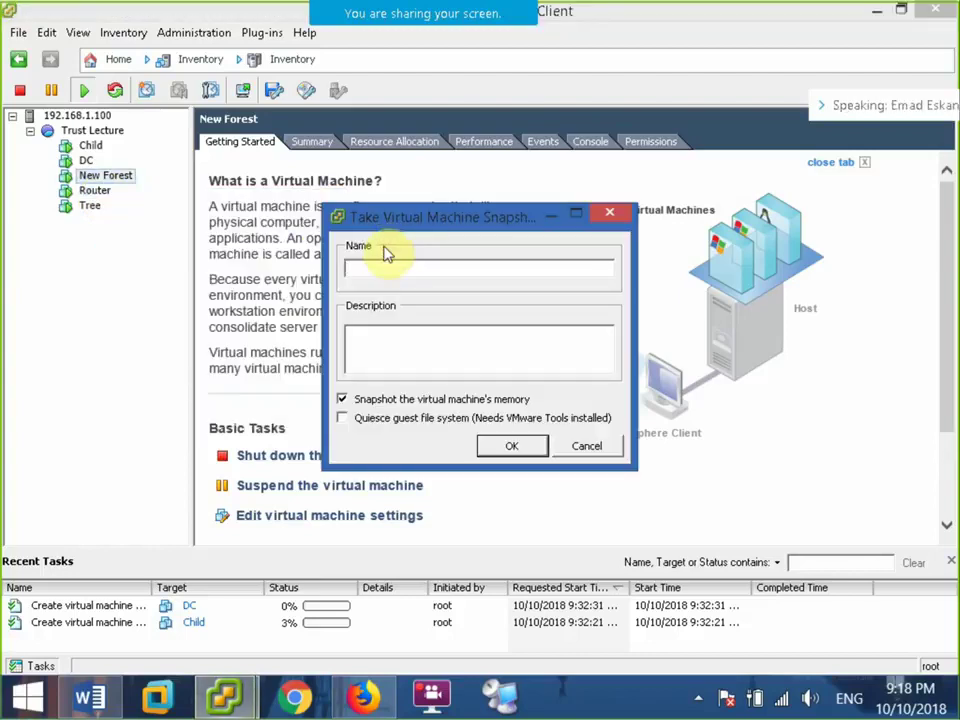
text(Router)
click(568, 444)
Take a snapshot of the Router VM named 'Ro'.
click(100, 191)
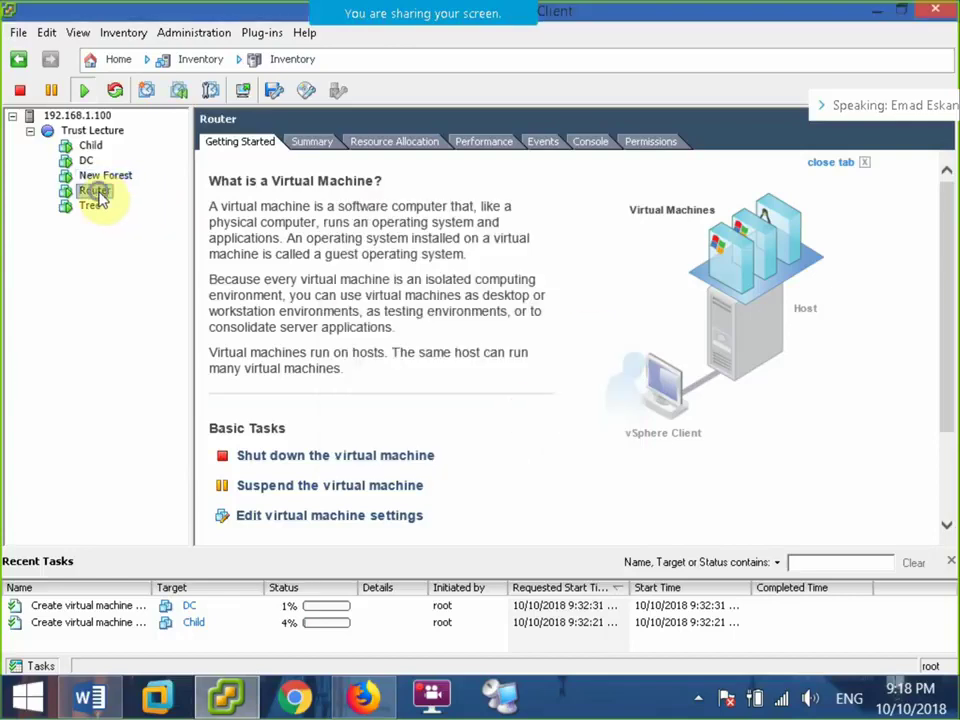
right_click(100, 191)
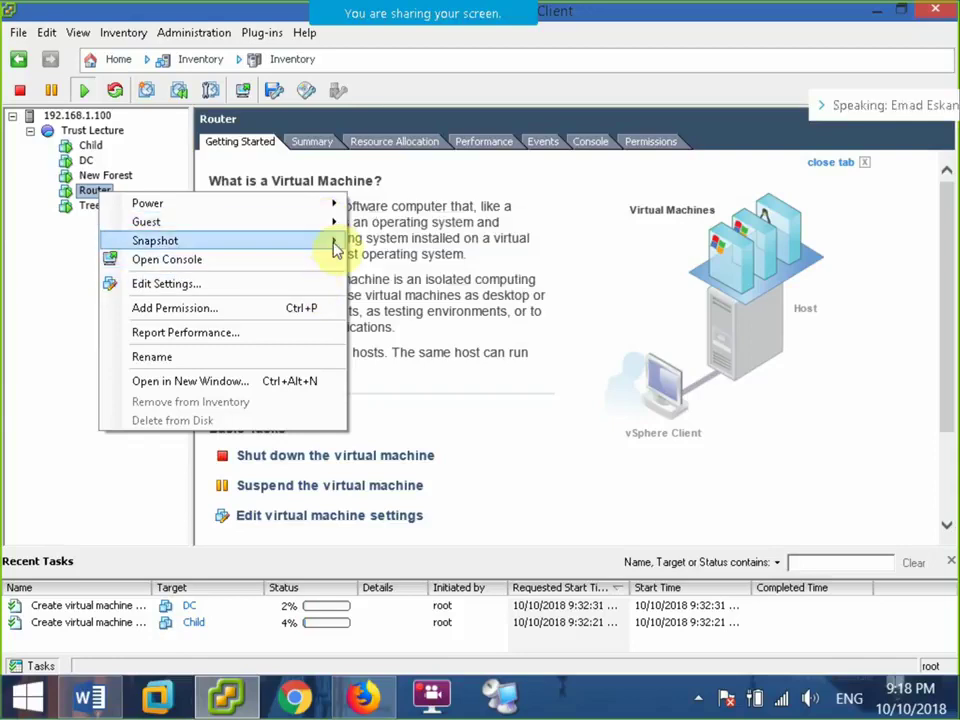
mouse_move(336, 241)
click(378, 241)
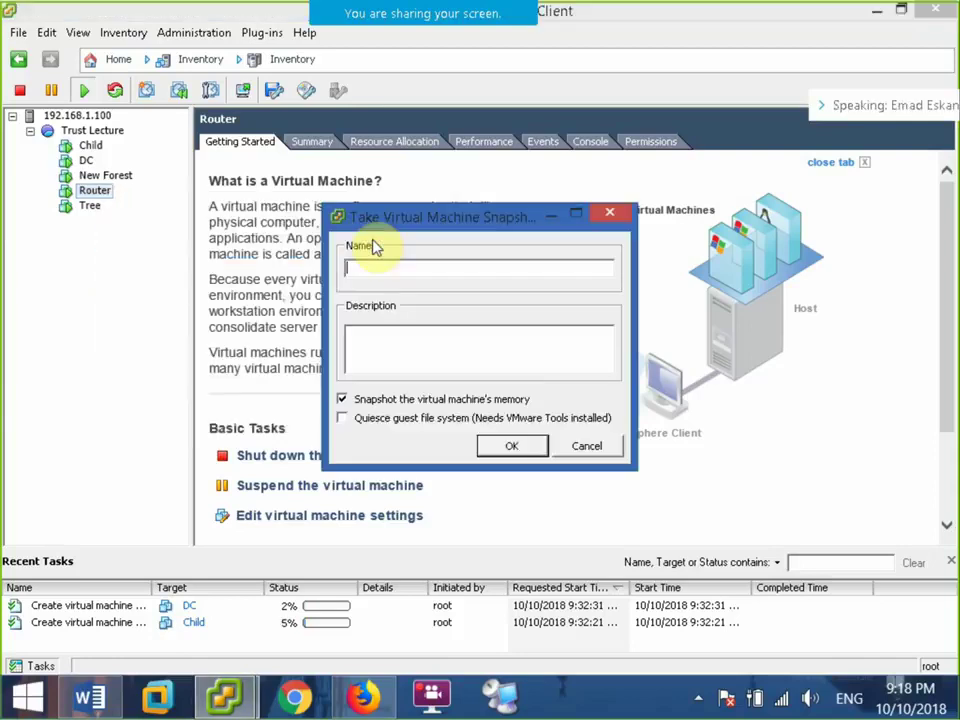
text(Router)
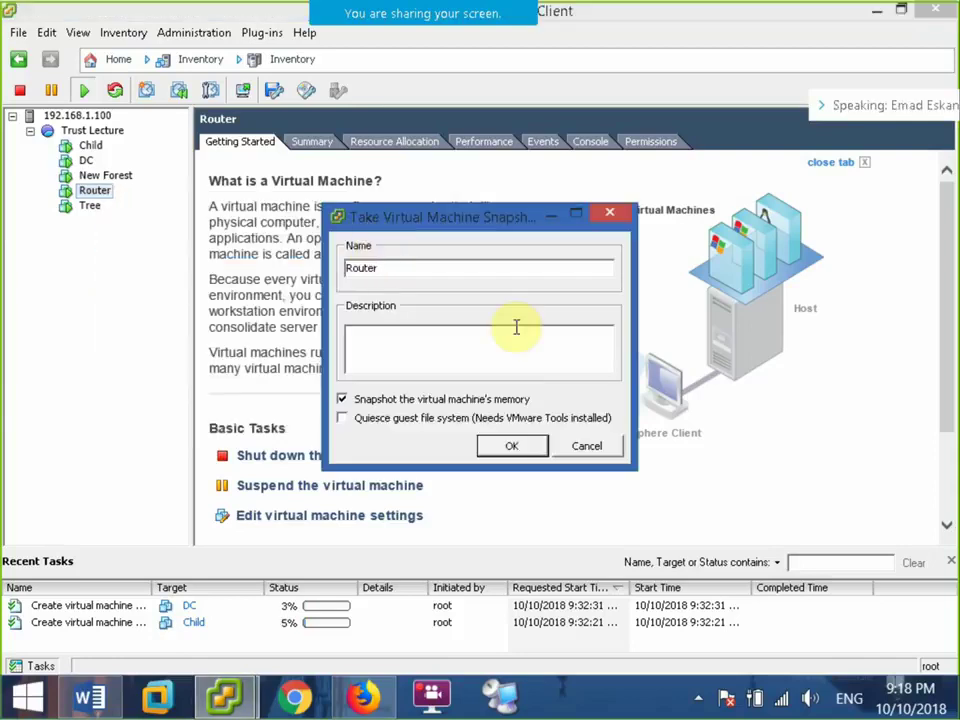
click(492, 448)
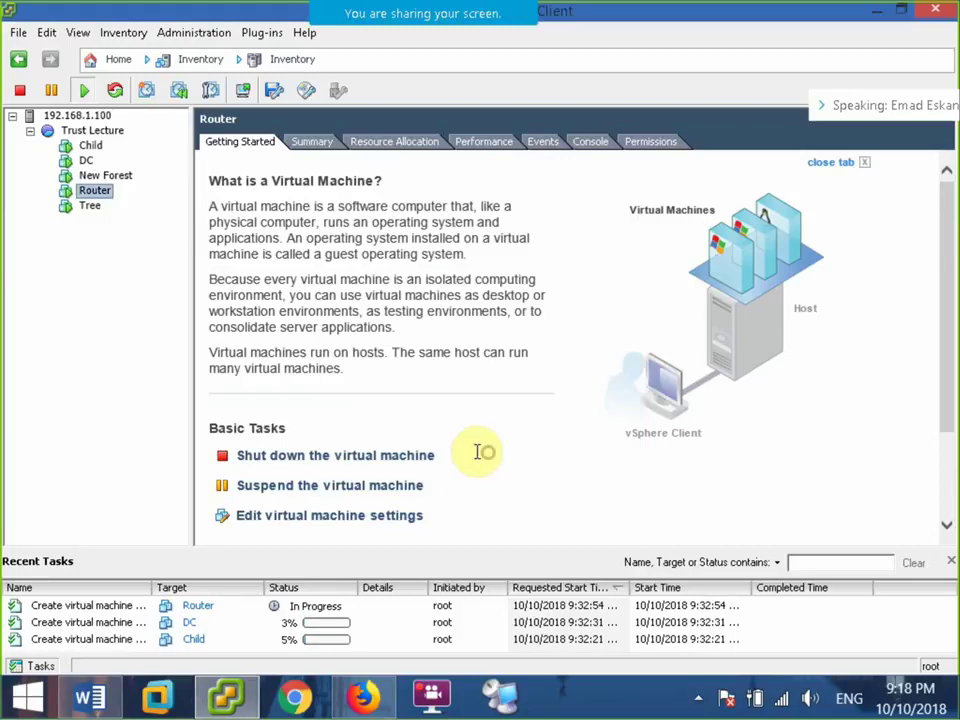
Take a snapshot of the Tree VM named 'Tree' and minimise the vSphere client.
click(90, 206)
right_click(90, 206)
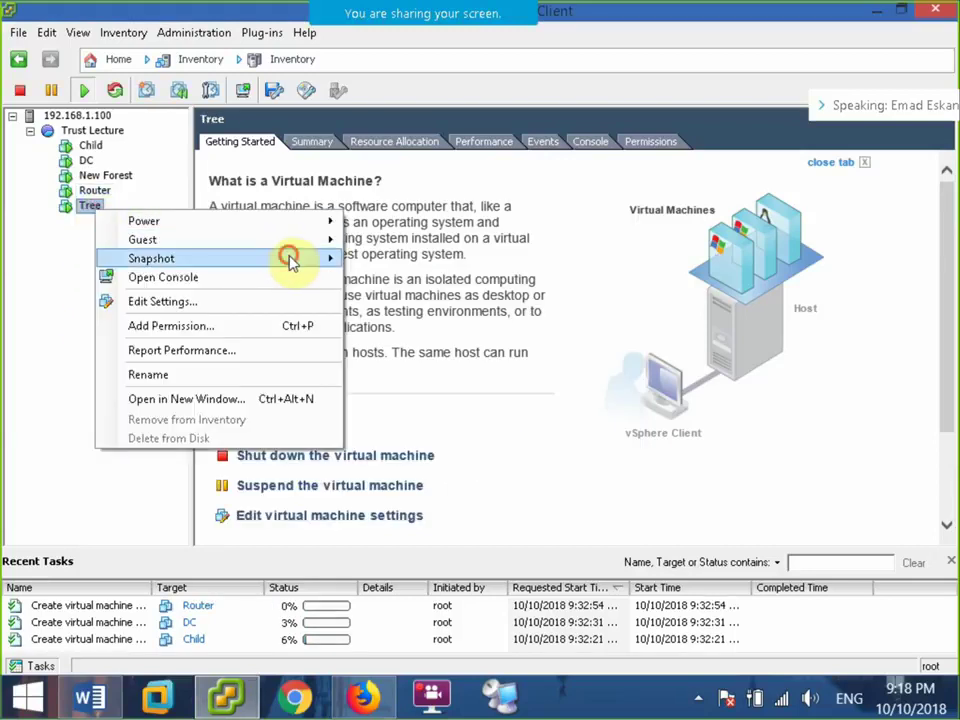
mouse_move(290, 258)
click(355, 257)
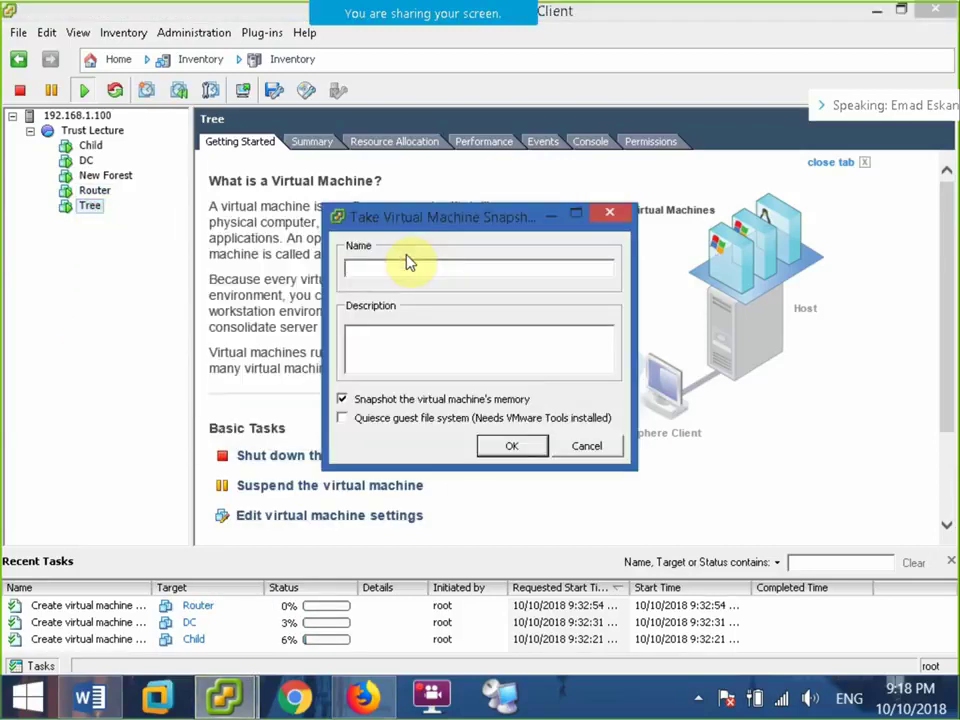
text(Tree)
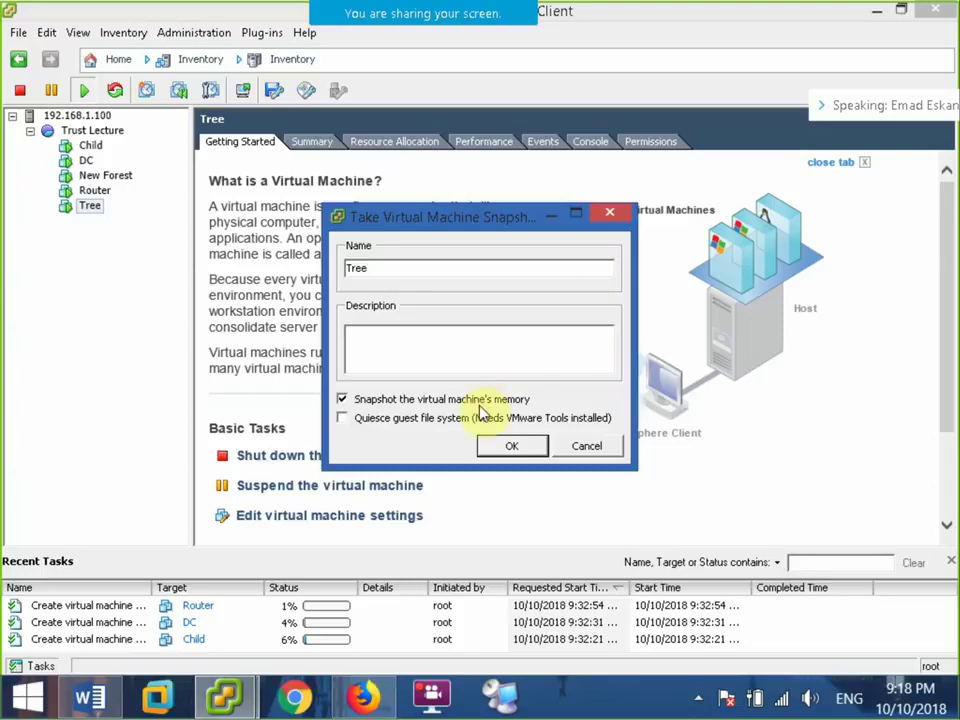
click(509, 446)
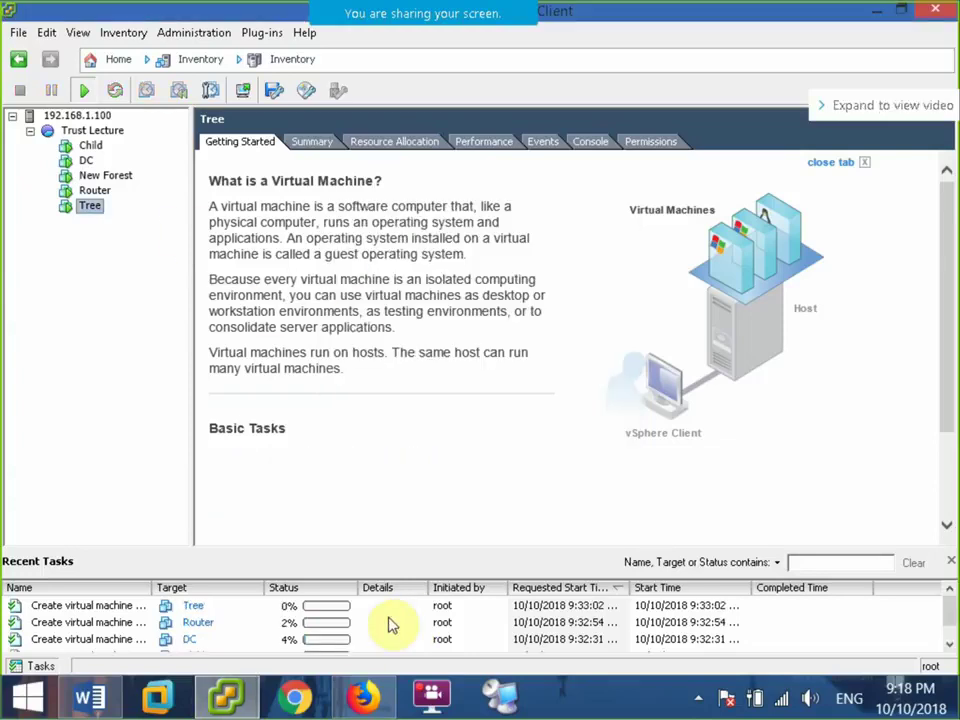
scroll(945, 615, down, 1)
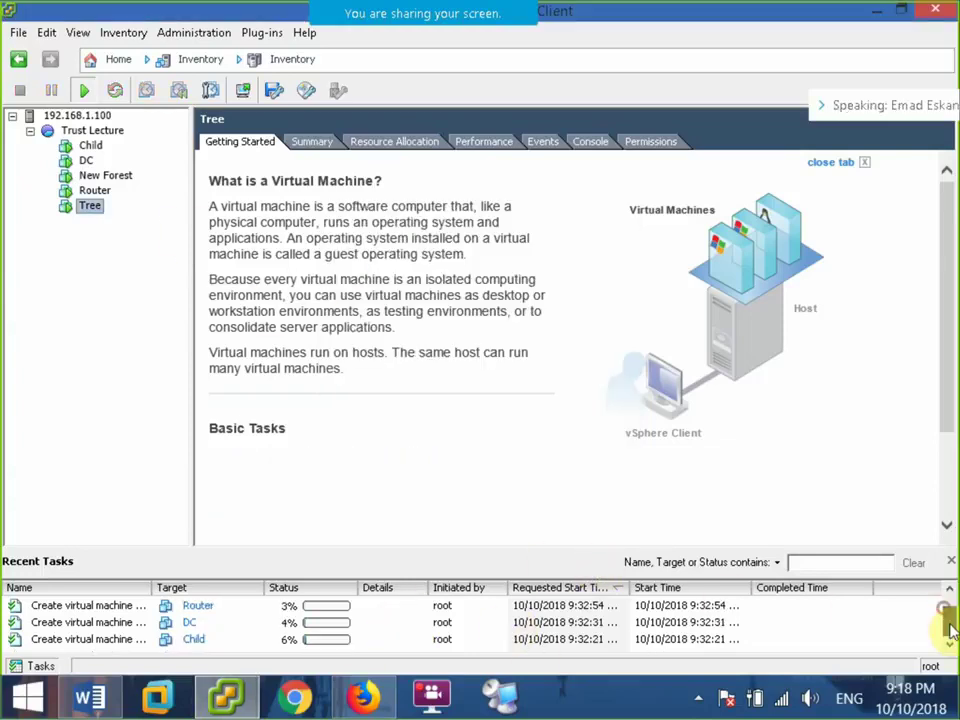
click(874, 14)
Cancel reconnecting to the lost DC session and pause the screen recording.
key(alt+Tab)
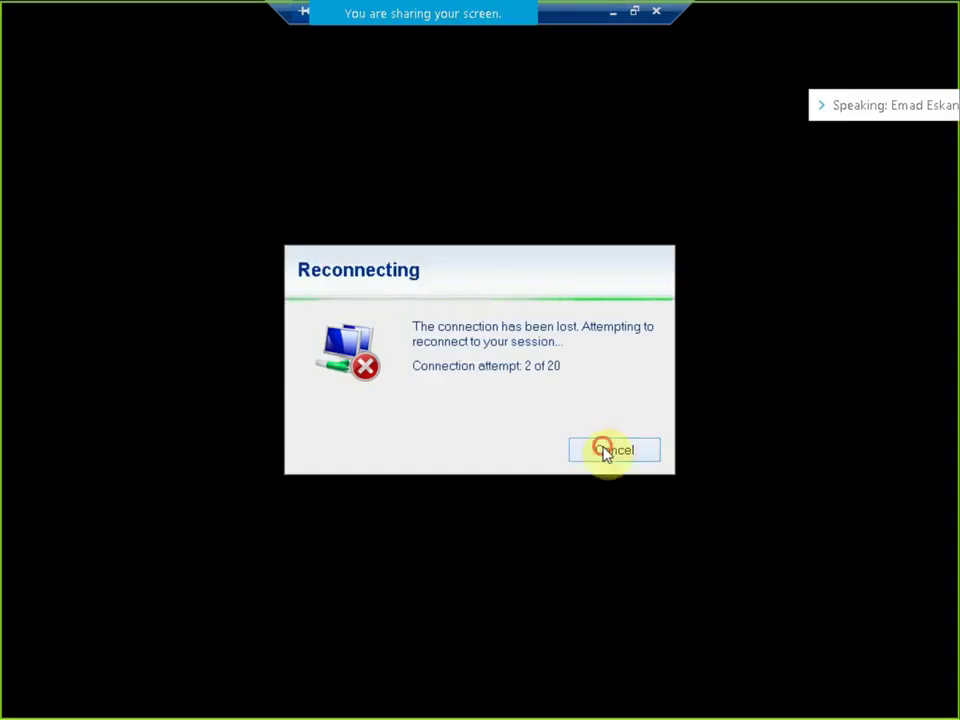
click(605, 450)
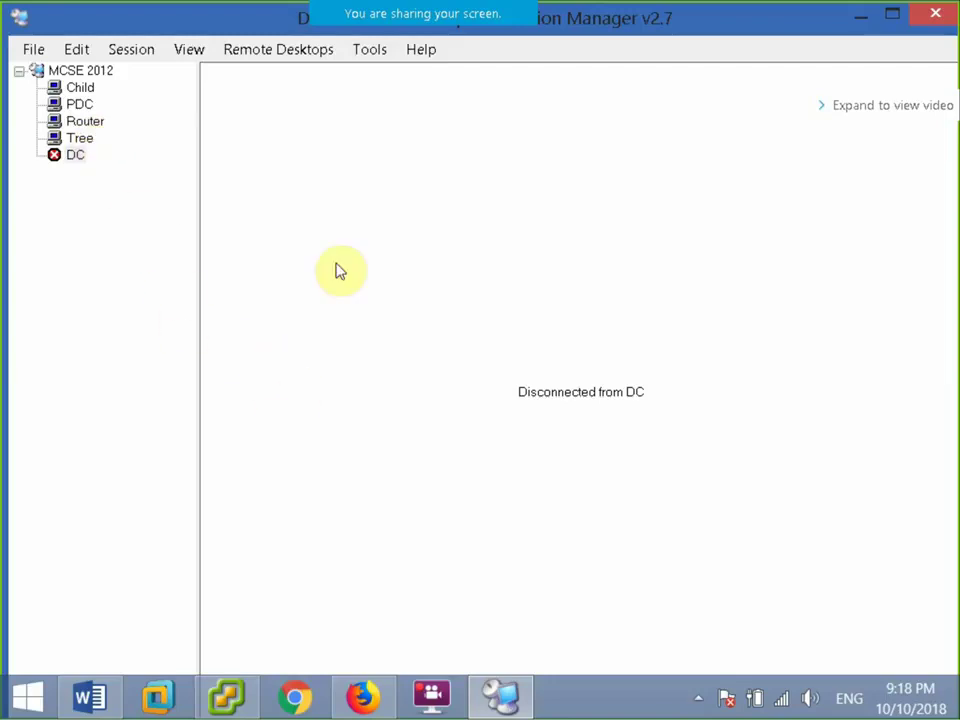
click(698, 698)
click(659, 586)
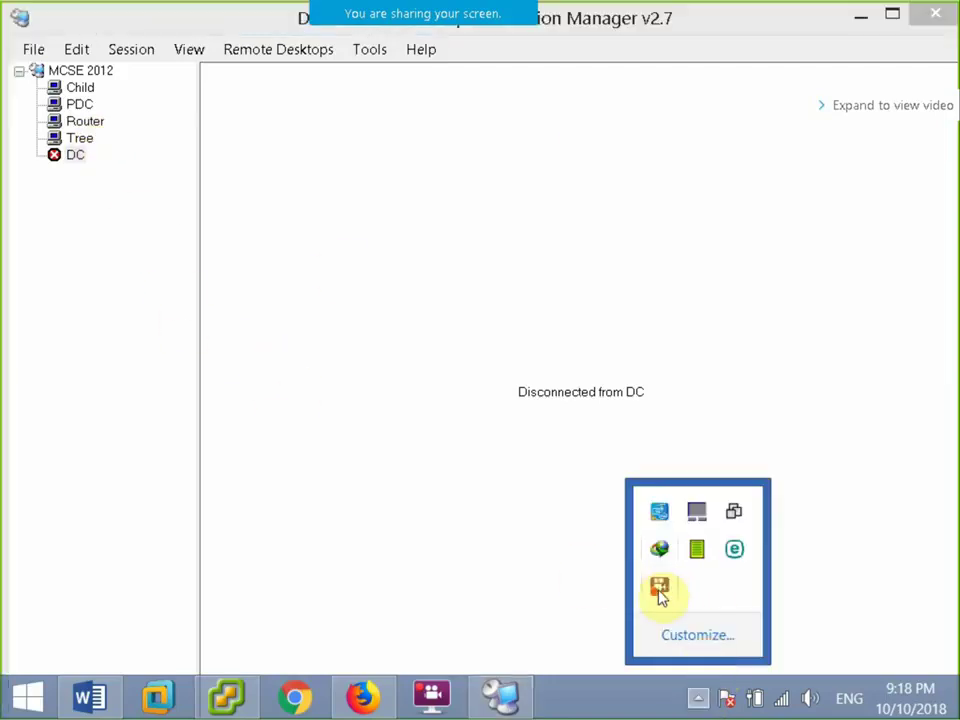
click(453, 201)
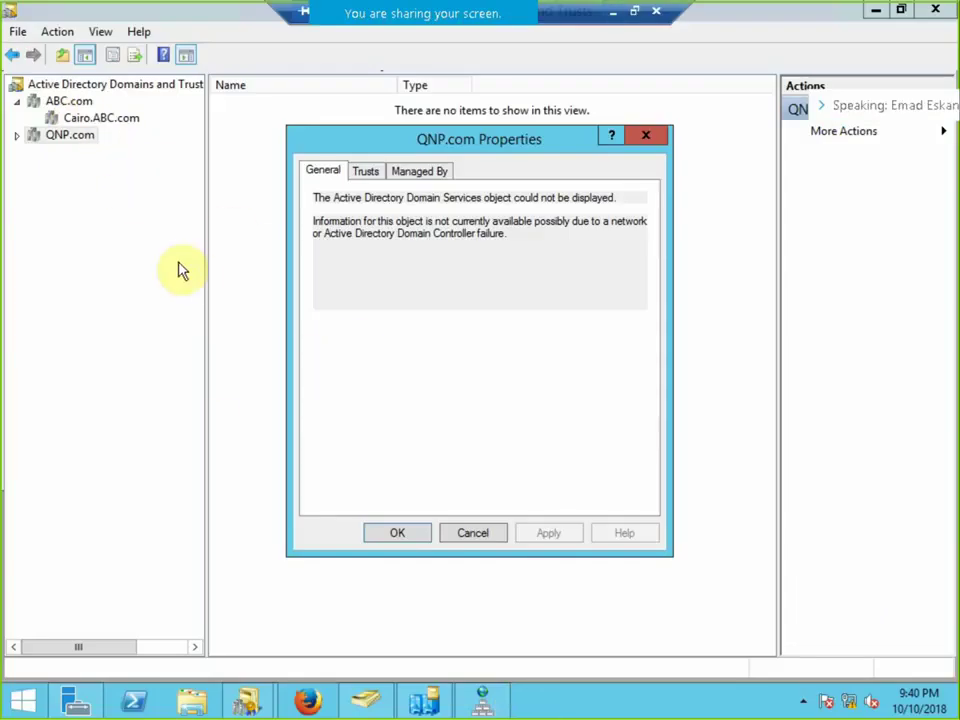
Close the QNP.com properties, exit full screen, and show the Tree server's desktop.
click(486, 528)
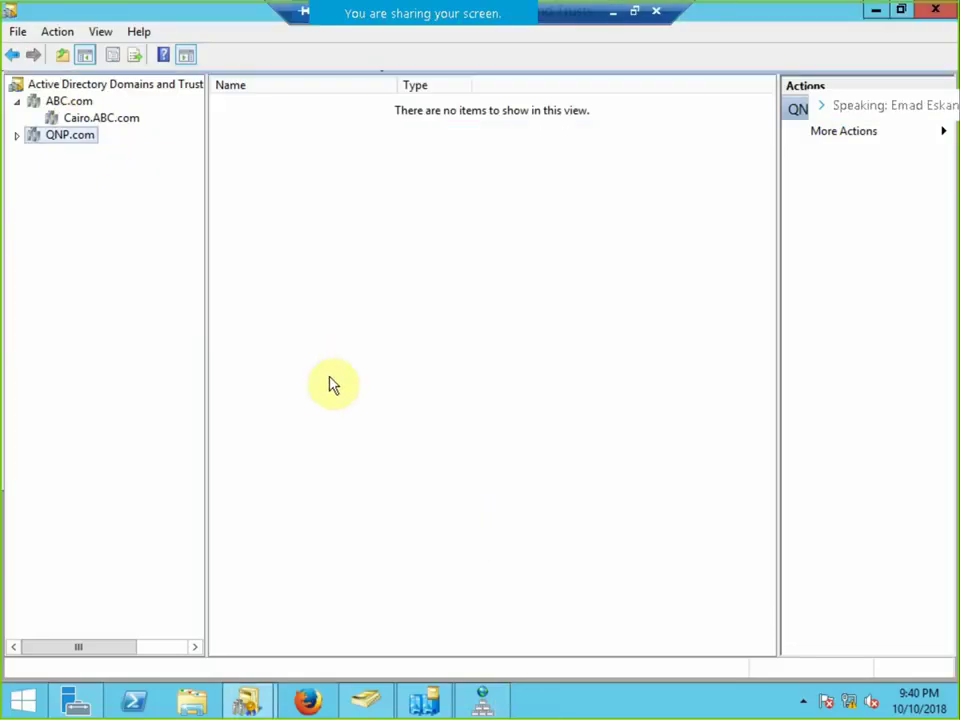
click(636, 15)
click(82, 138)
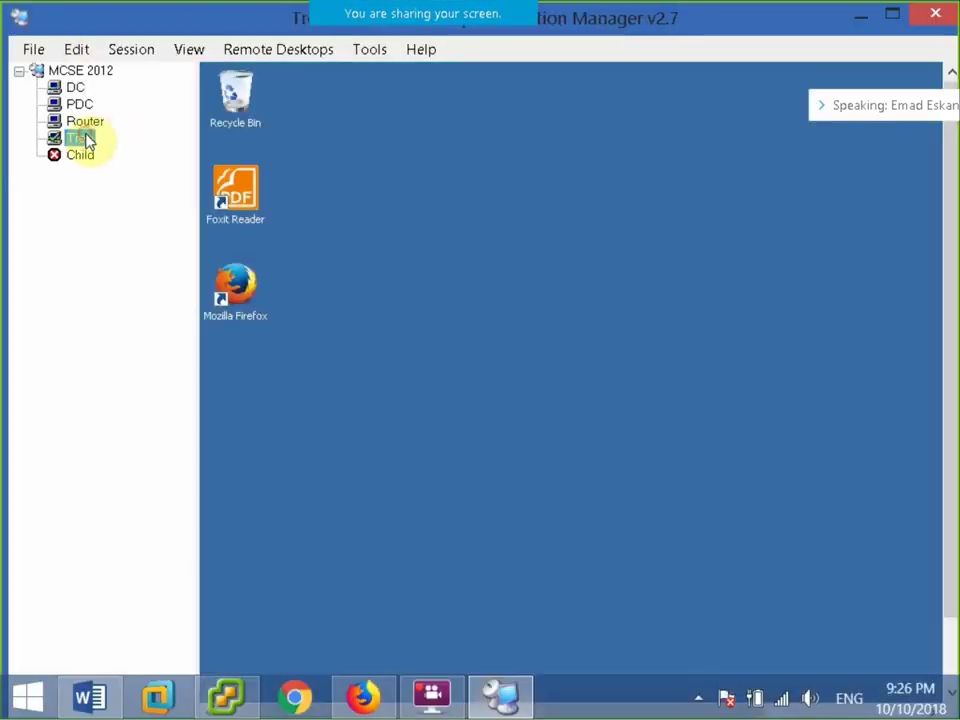
Put the Tree session in full screen and launch Active Directory Sites and Services from Administrative Tools.
click(76, 49)
mouse_move(129, 51)
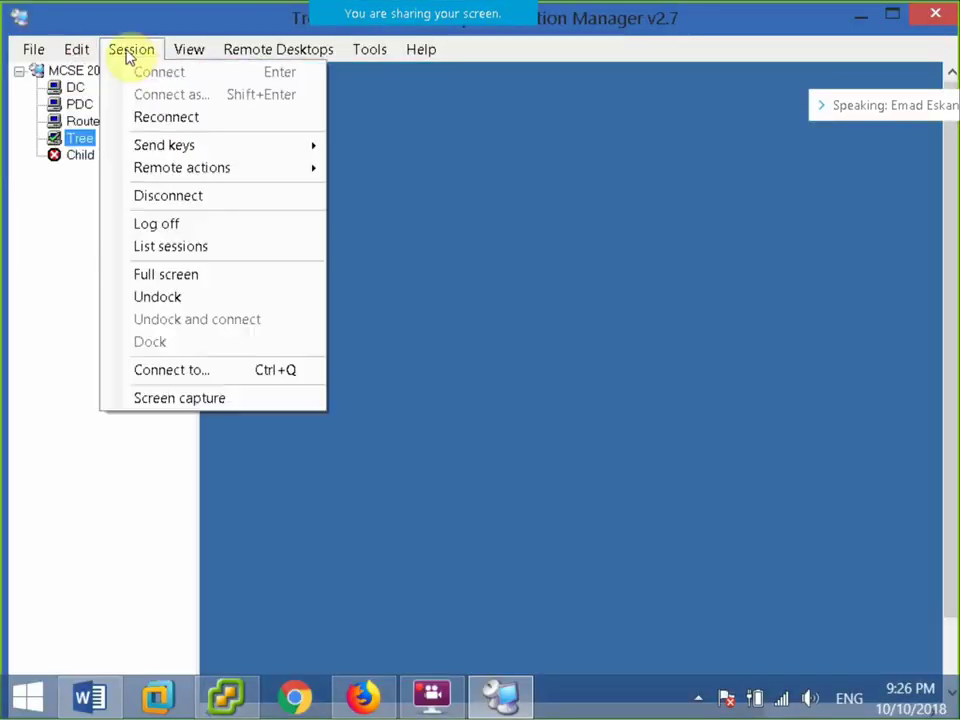
click(176, 283)
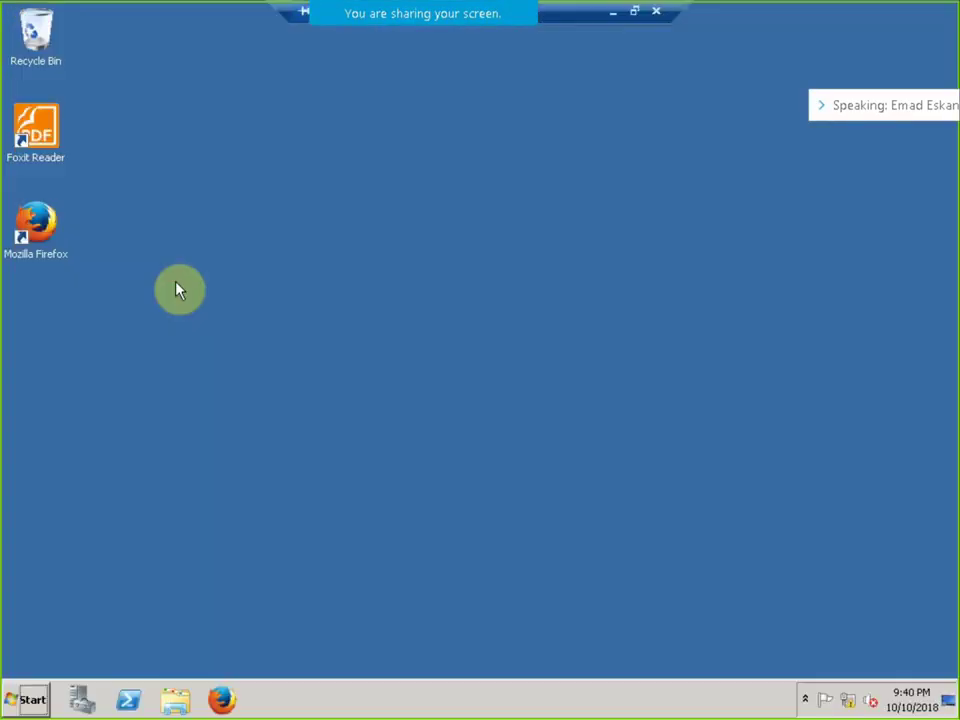
click(26, 700)
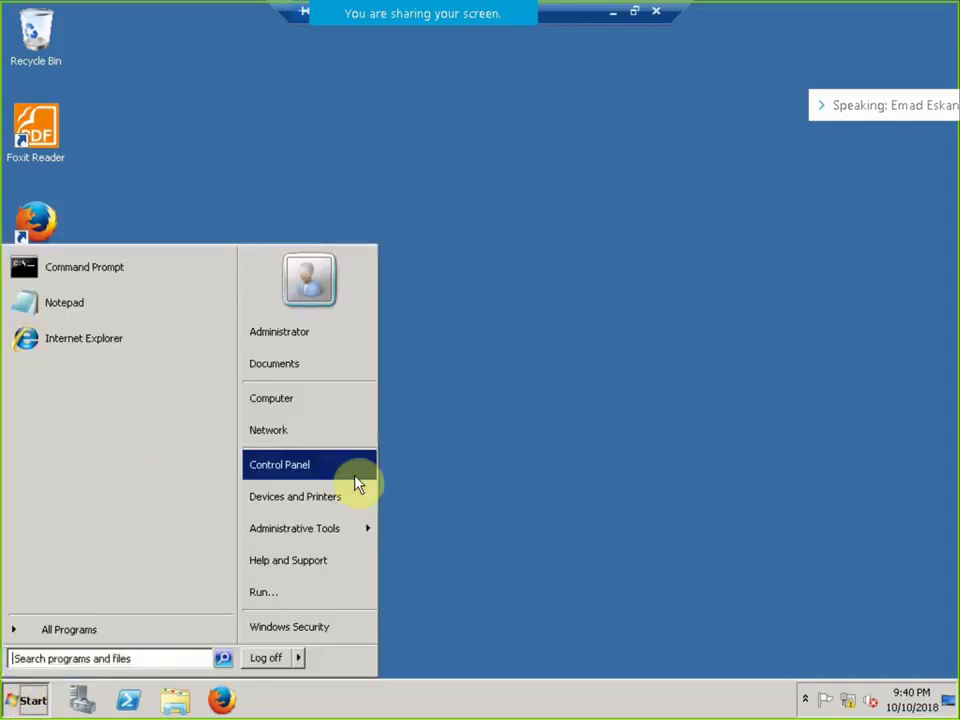
click(338, 540)
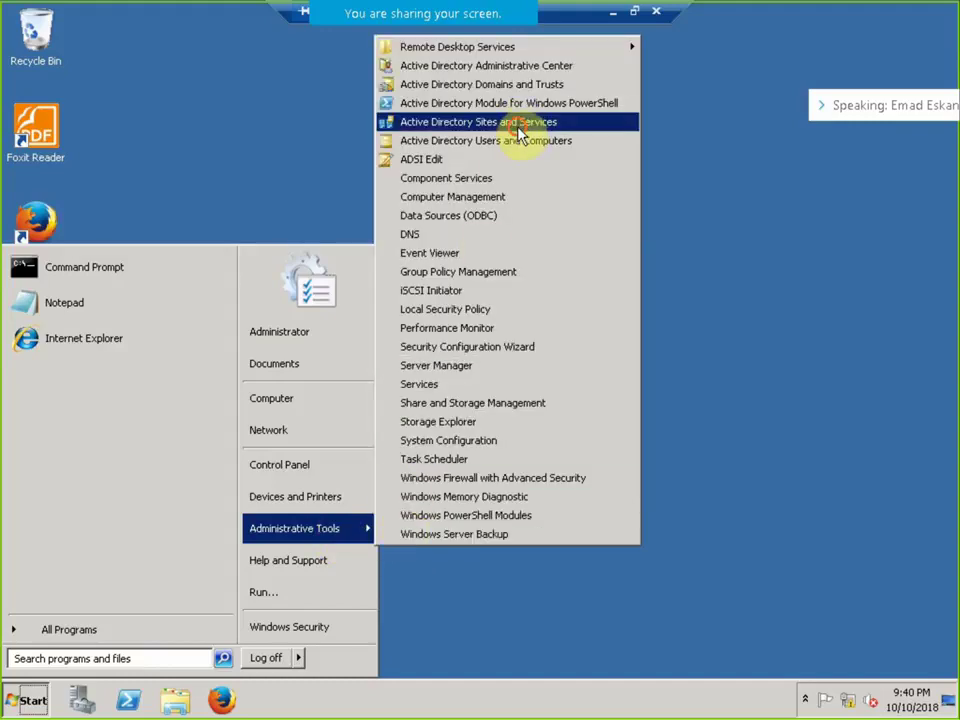
click(575, 138)
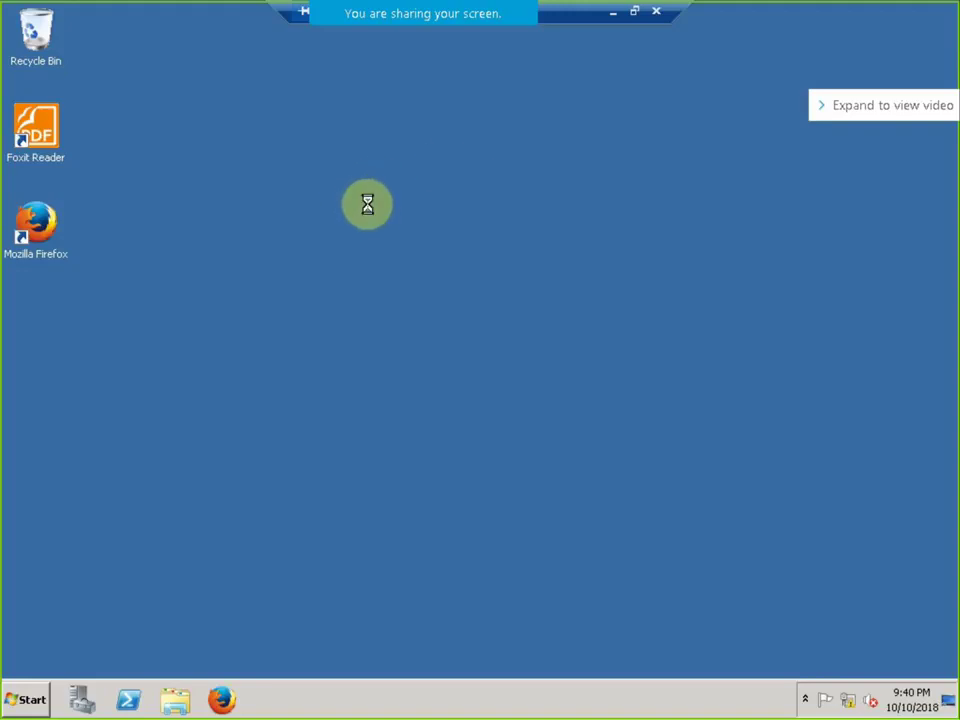
Refresh the Tree desktop six times until the Sites and Services console appears.
right_click(367, 204)
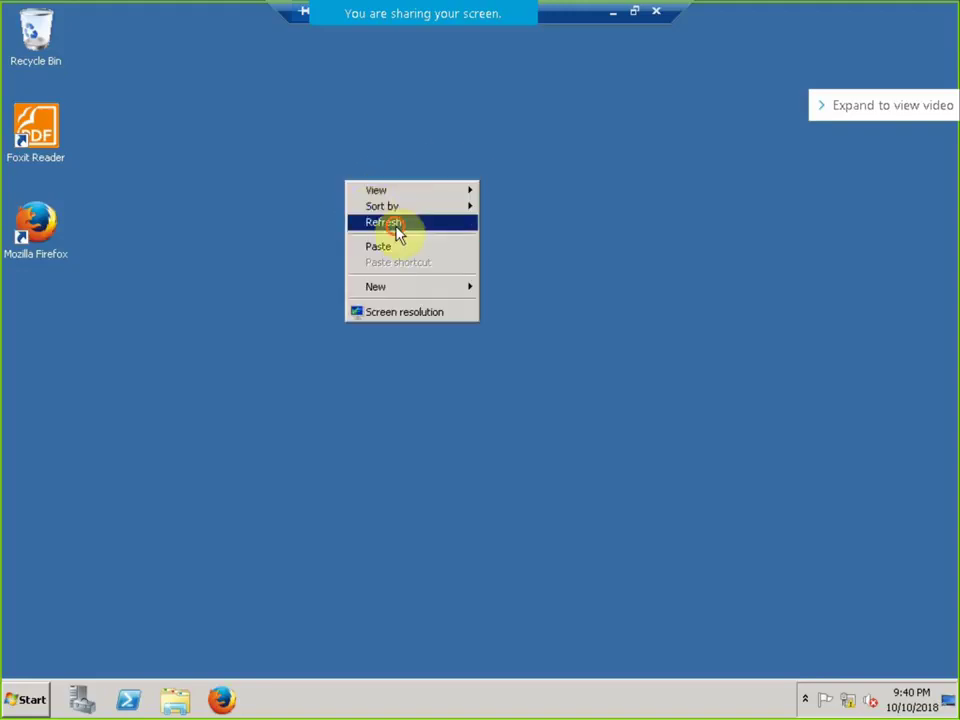
click(395, 225)
right_click(278, 186)
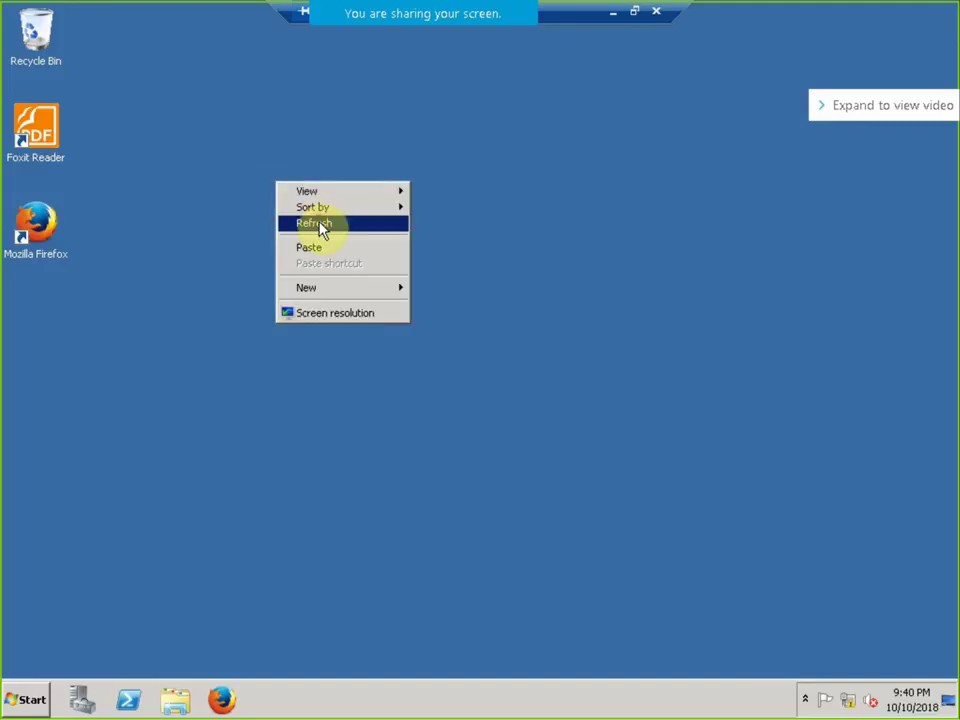
click(321, 225)
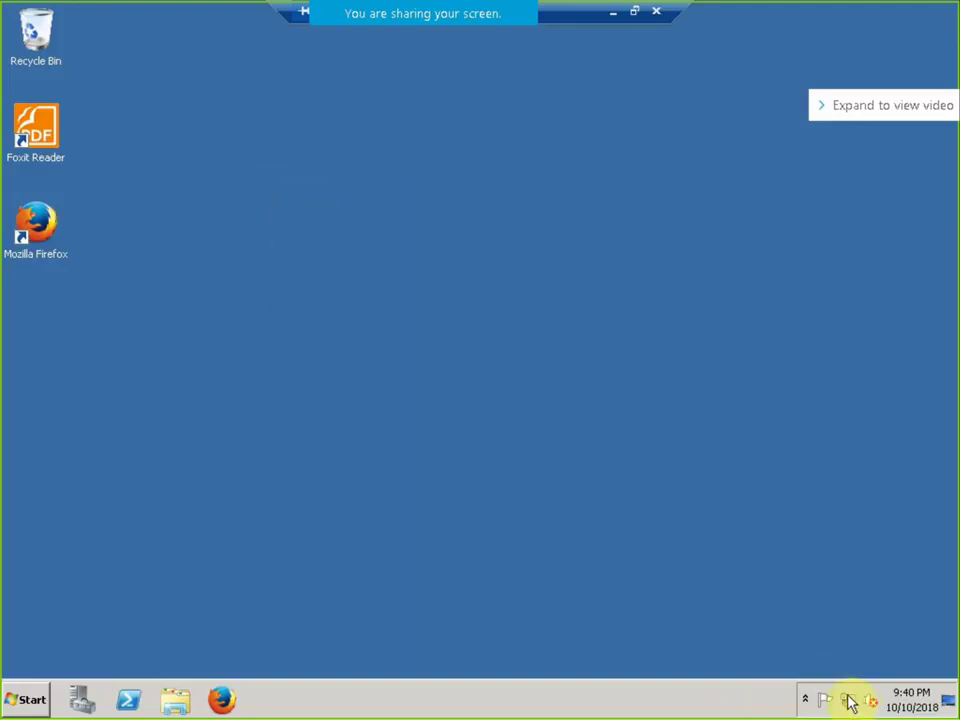
right_click(321, 300)
click(370, 336)
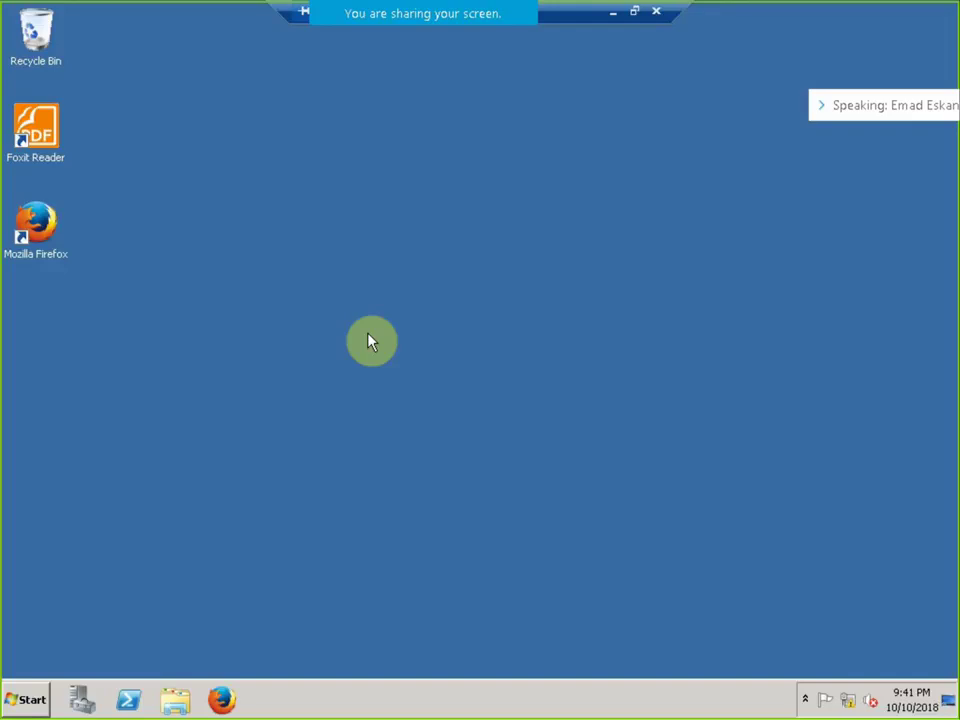
right_click(252, 240)
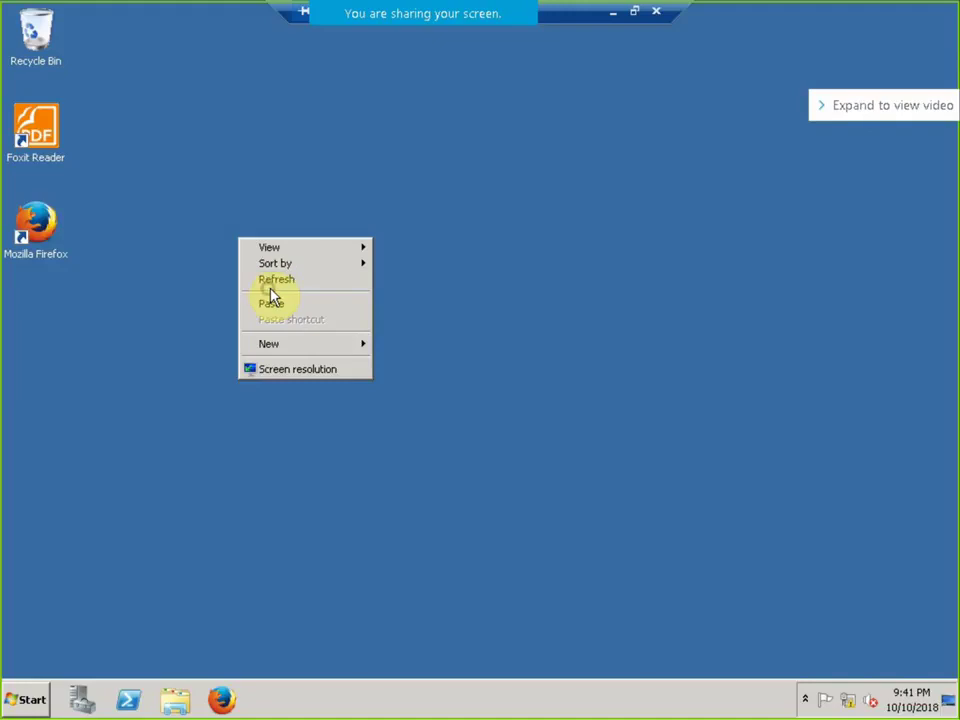
click(276, 284)
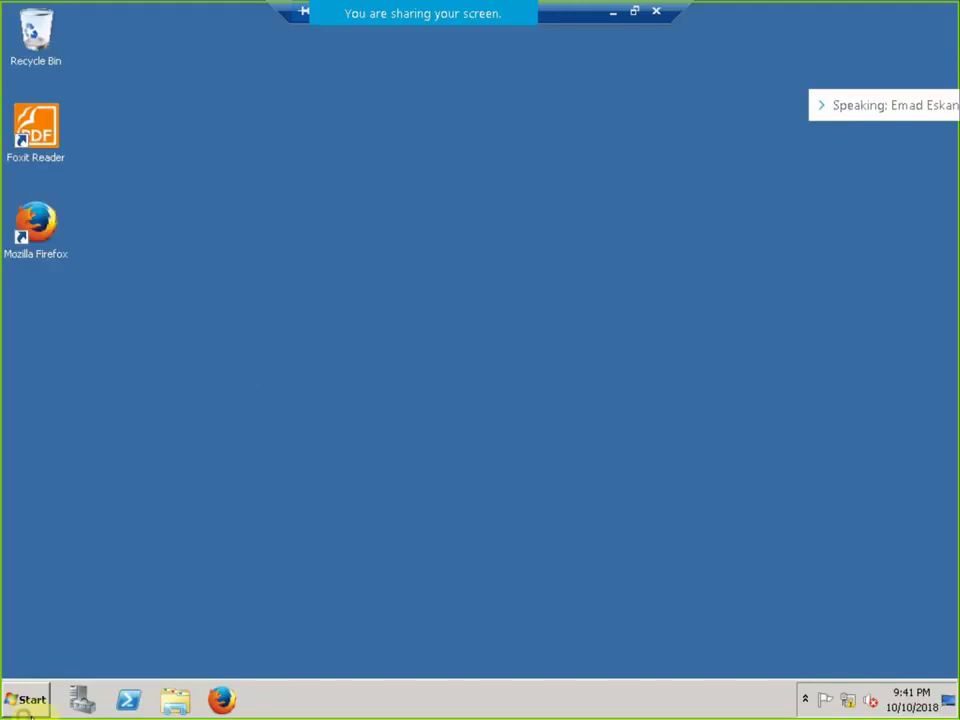
right_click(310, 326)
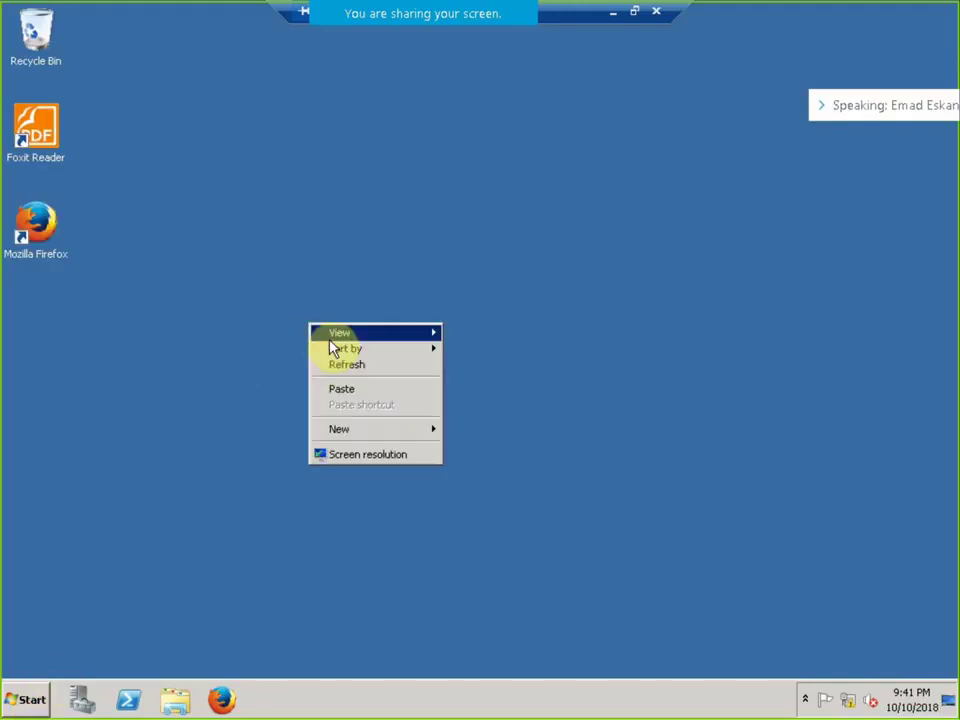
click(348, 367)
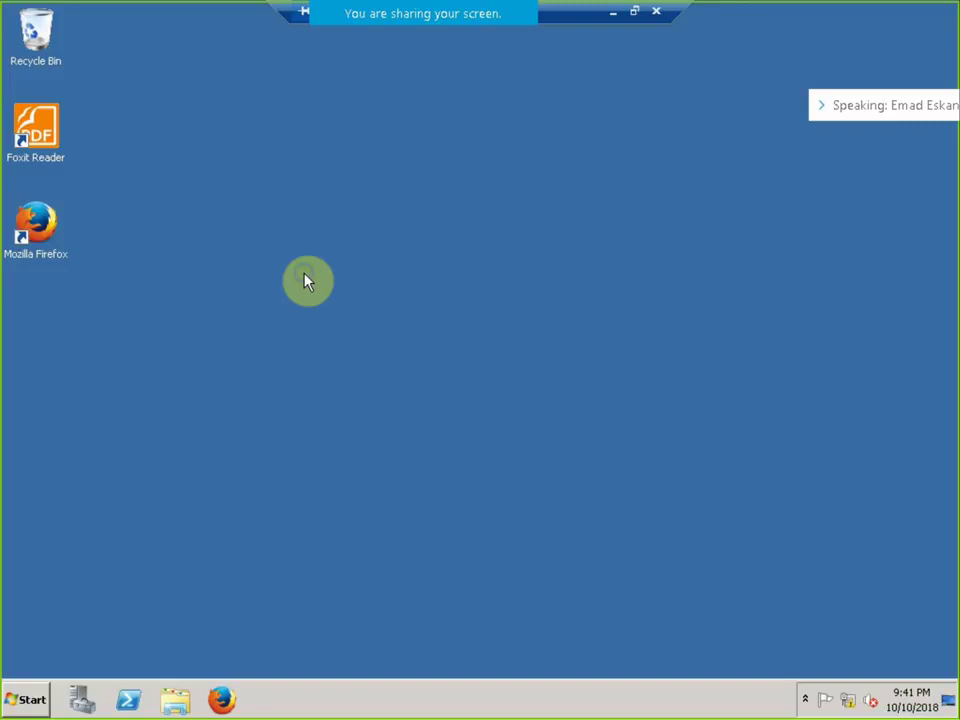
right_click(306, 277)
click(350, 318)
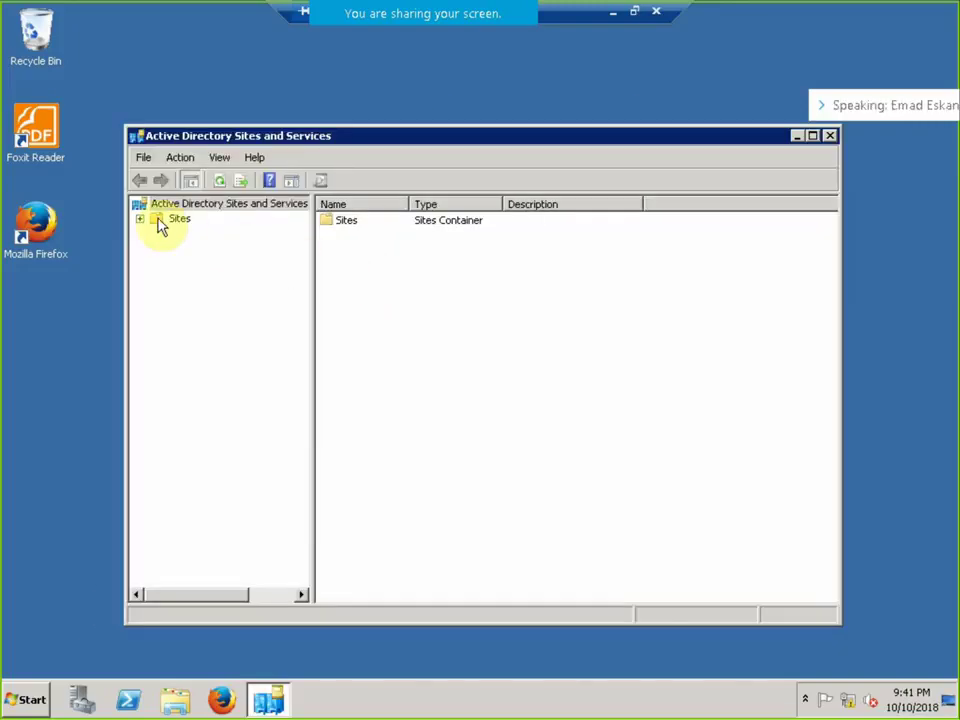
click(148, 219)
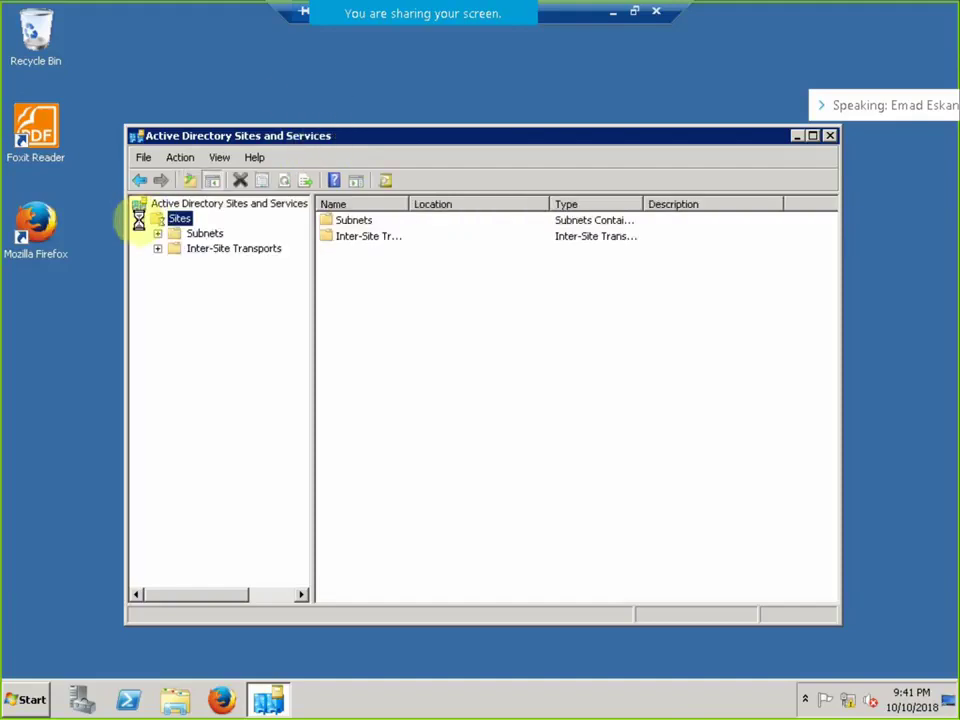
click(157, 206)
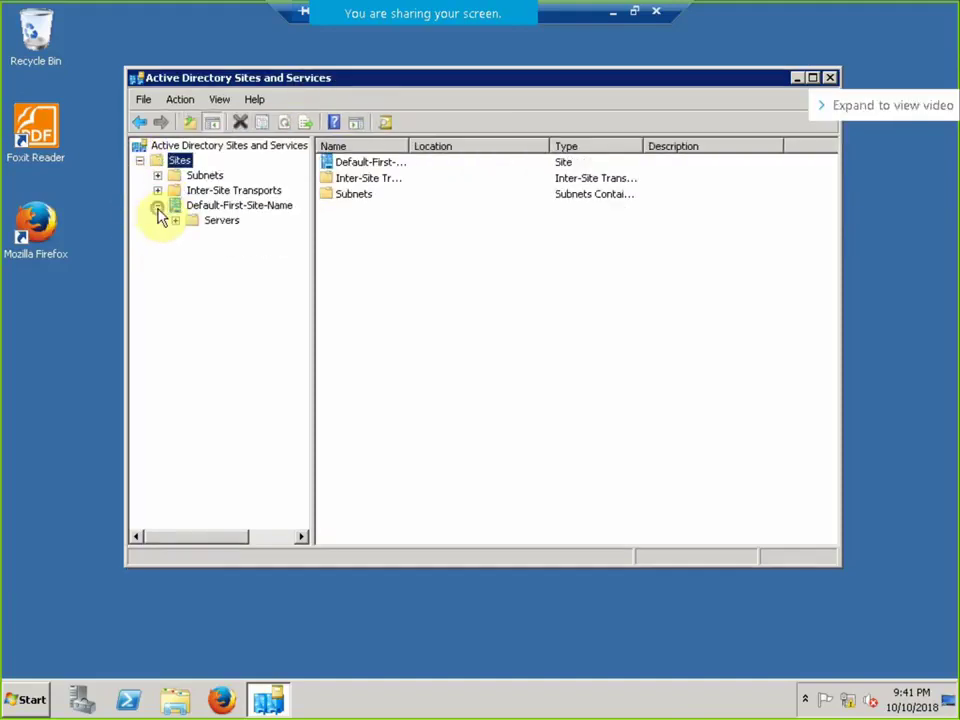
click(175, 220)
click(226, 236)
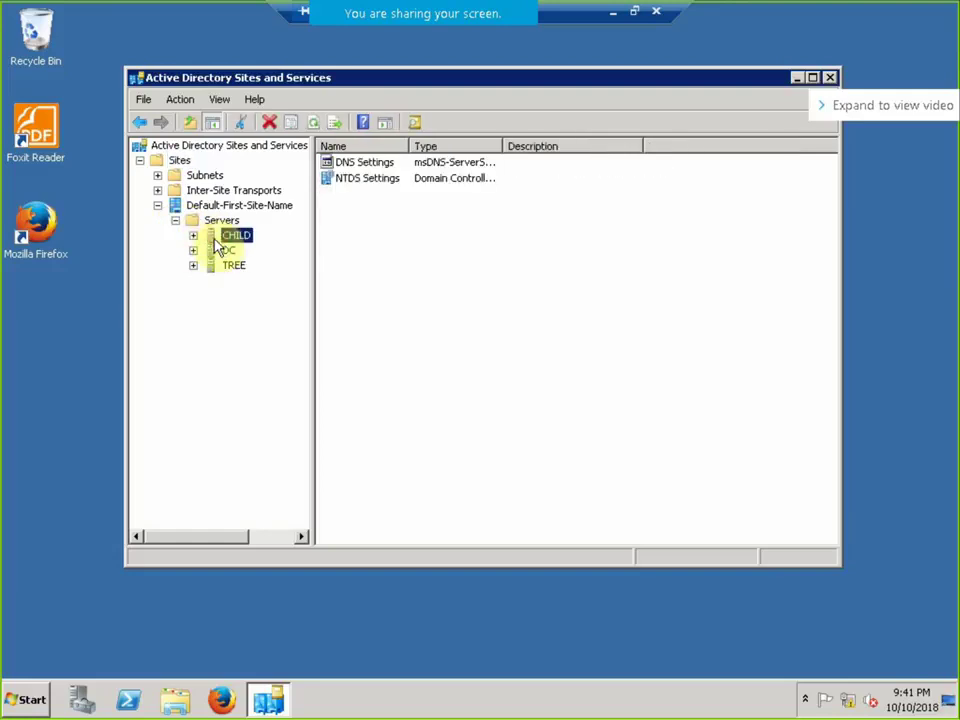
click(193, 235)
click(220, 249)
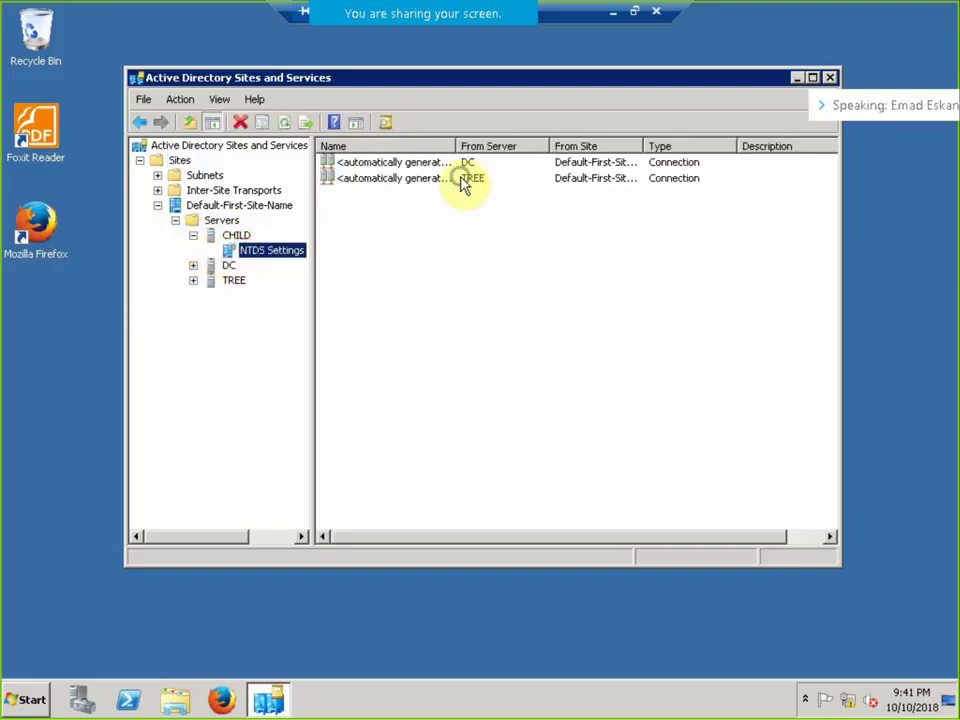
right_click(465, 182)
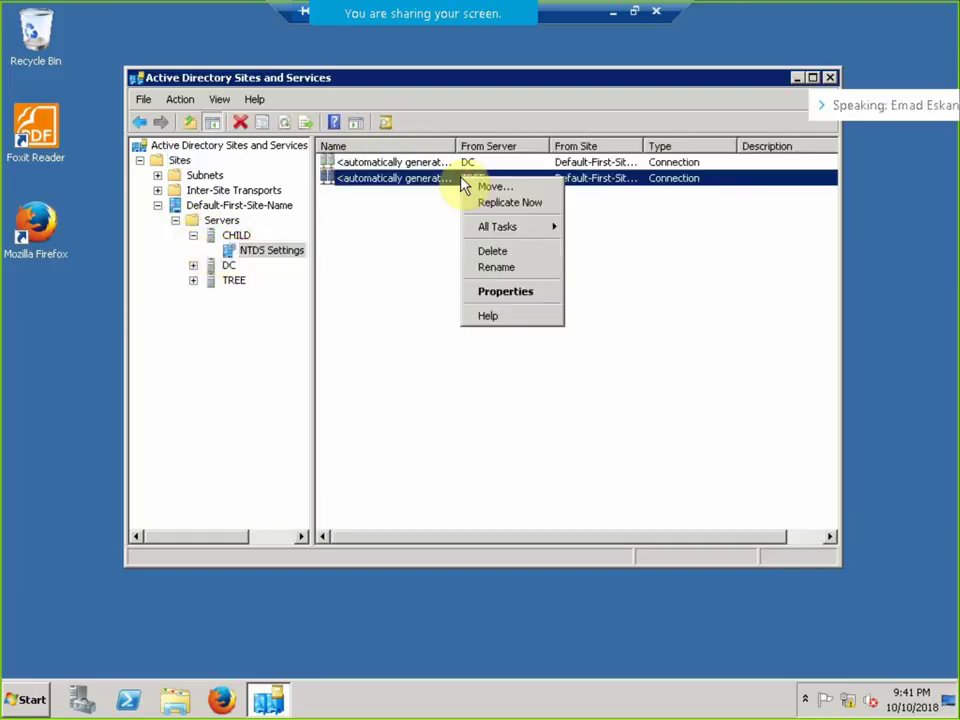
click(500, 252)
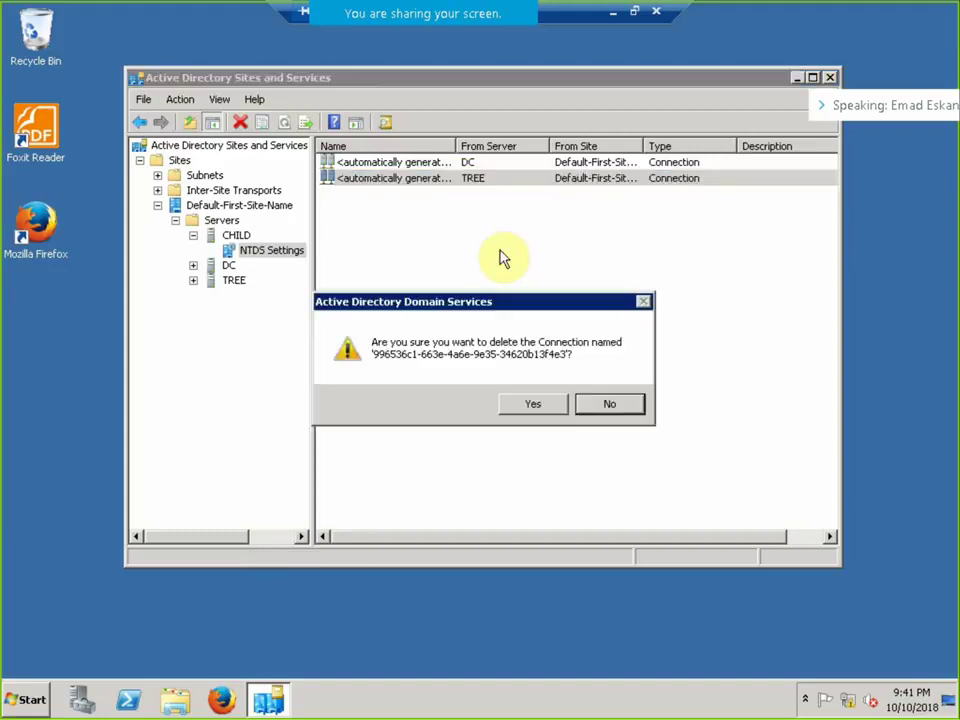
click(532, 405)
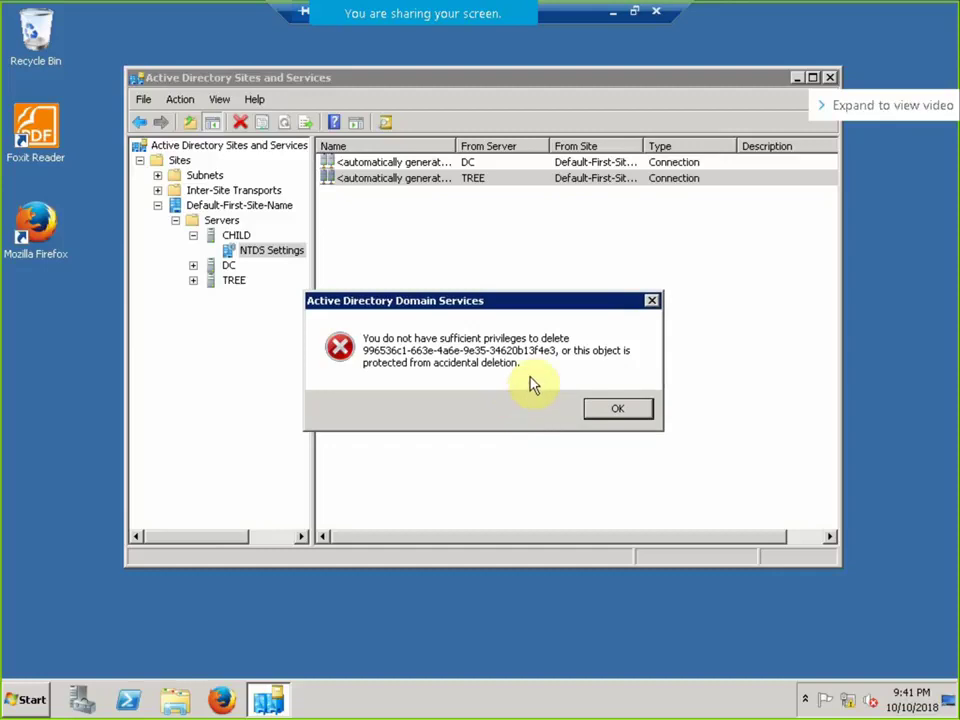
click(625, 412)
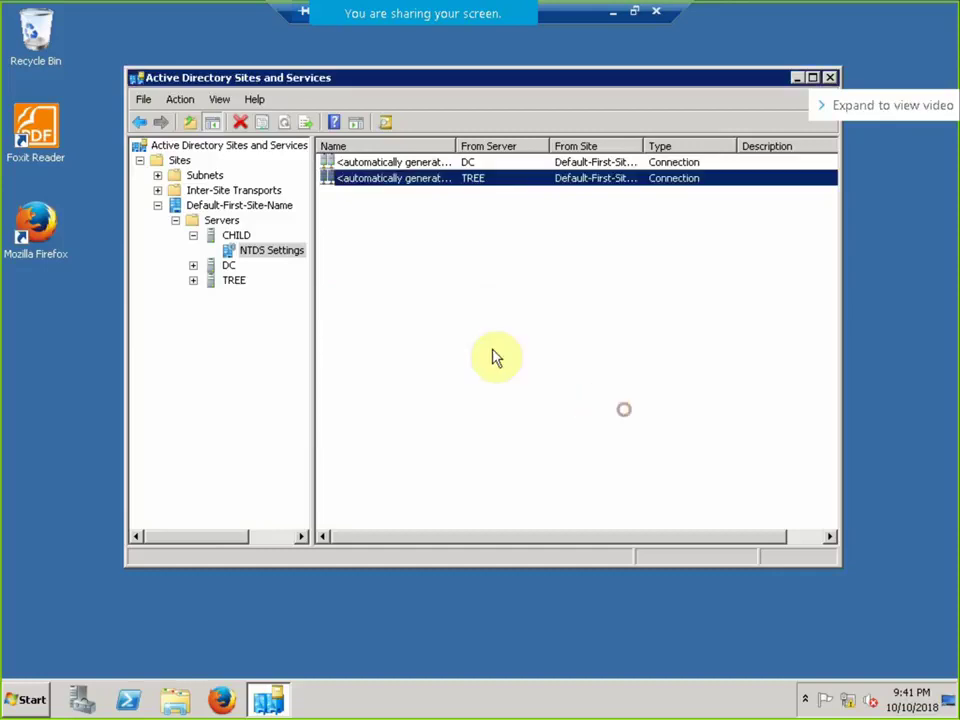
Expand TREE's NTDS Settings and delete its replication connection from CHILD.
click(224, 283)
click(193, 281)
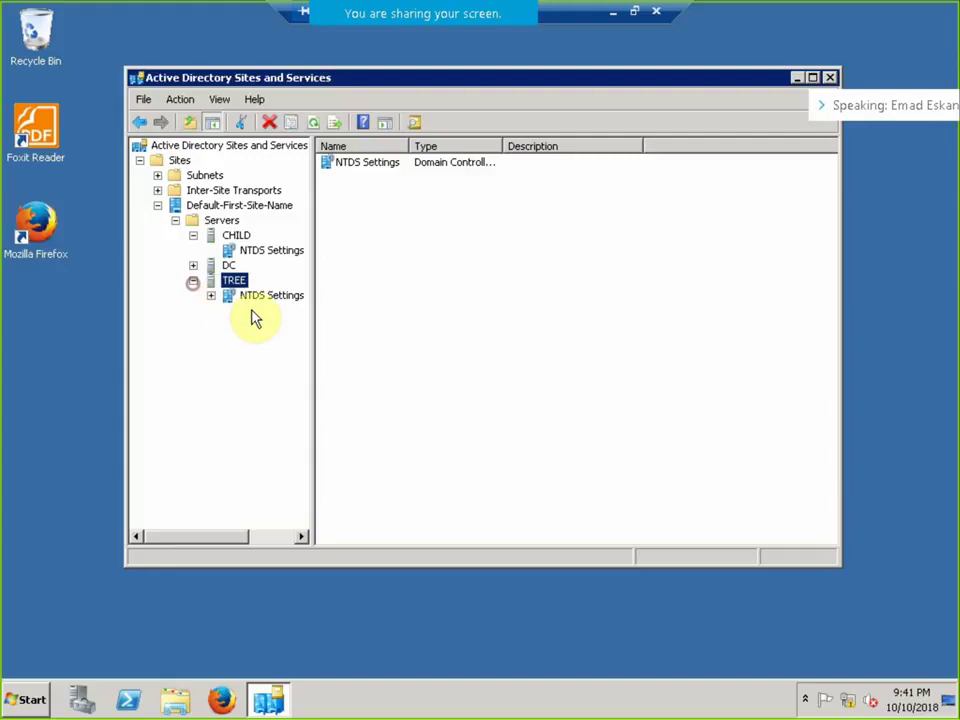
click(248, 298)
click(211, 296)
click(270, 298)
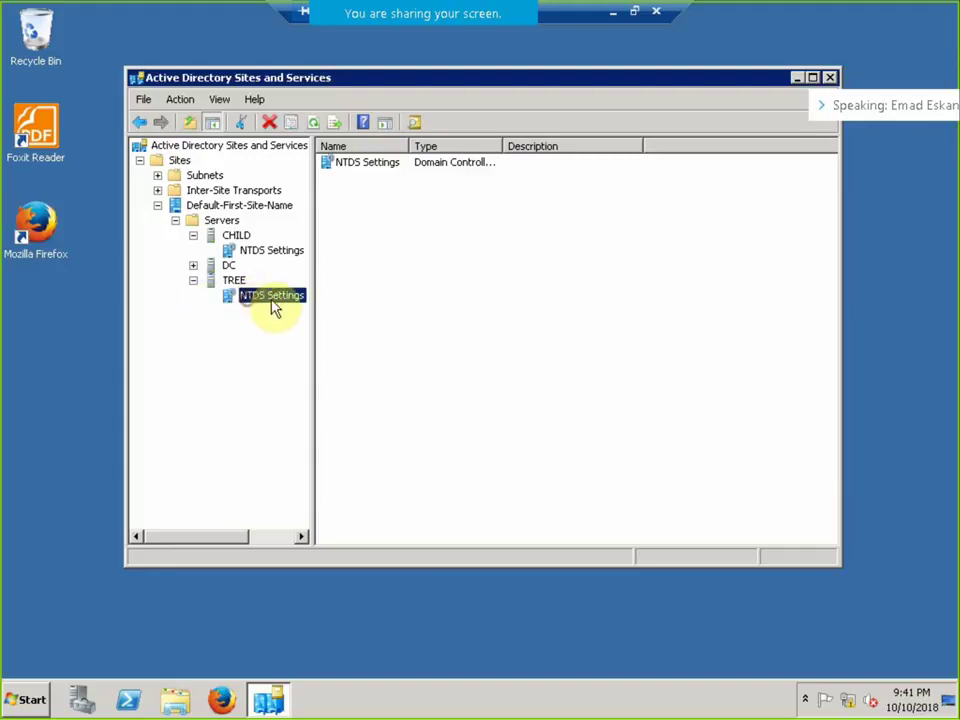
right_click(424, 179)
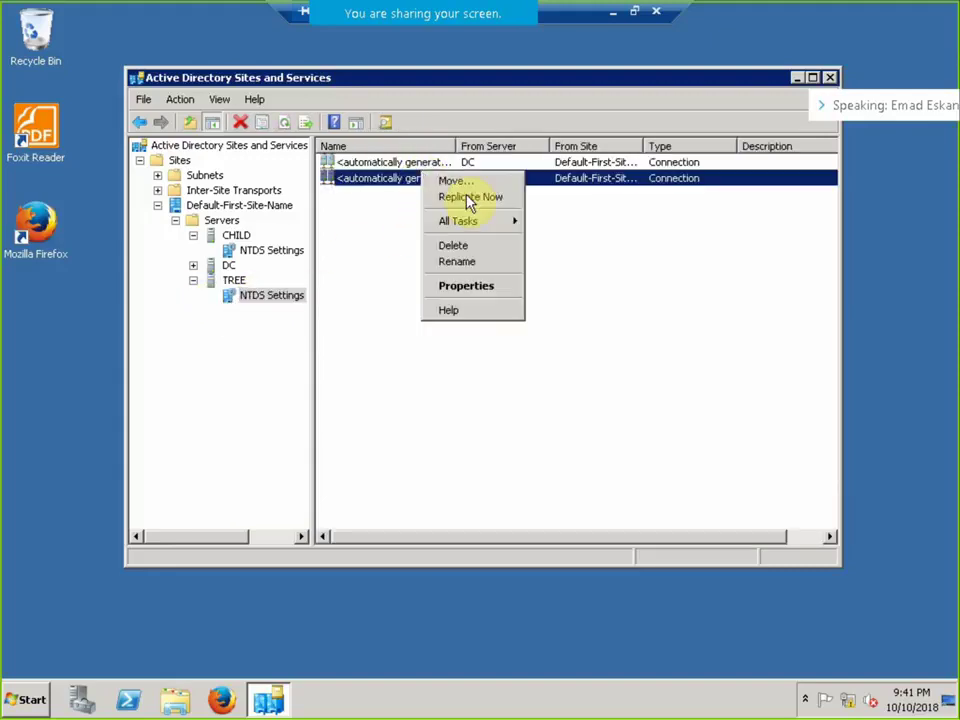
click(470, 246)
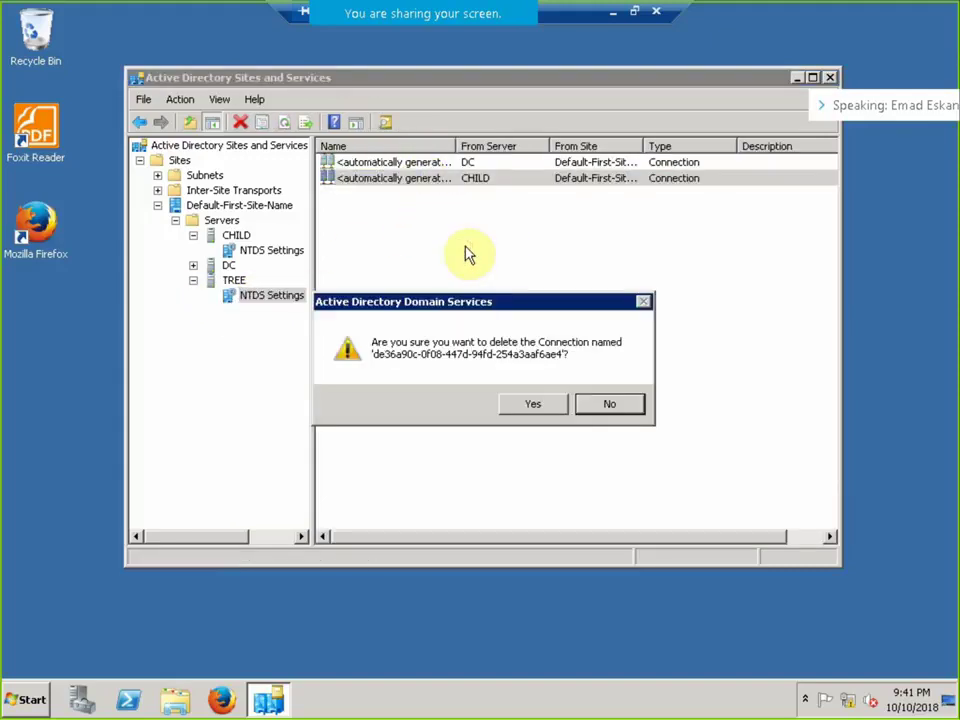
click(521, 403)
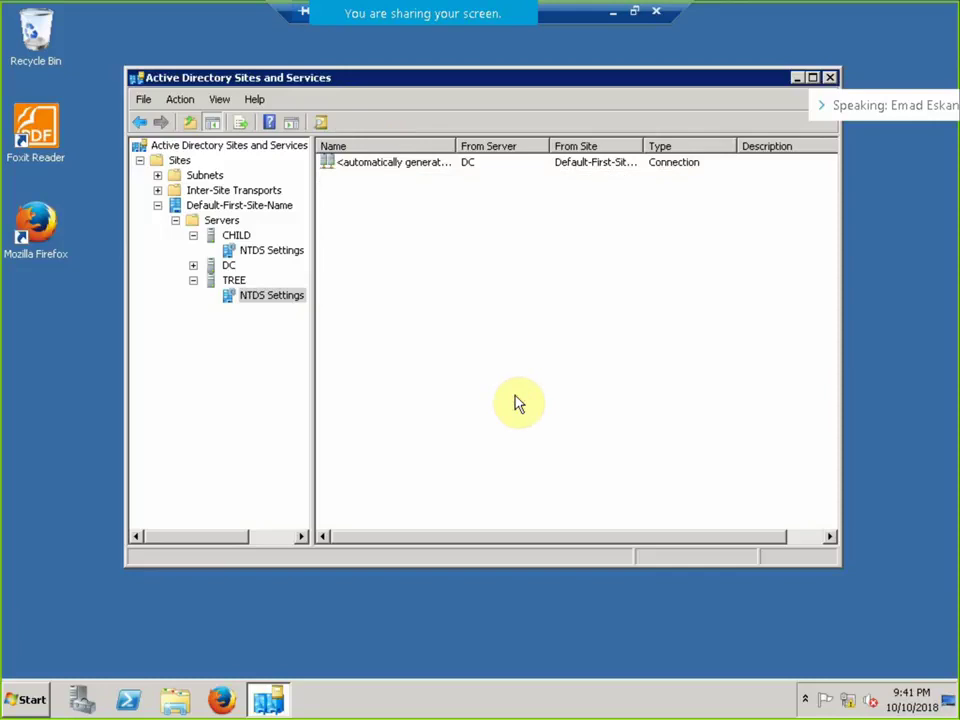
Attempt a new connection with TREE as source and dismiss the cannot-connect-to-itself error.
right_click(388, 249)
click(421, 257)
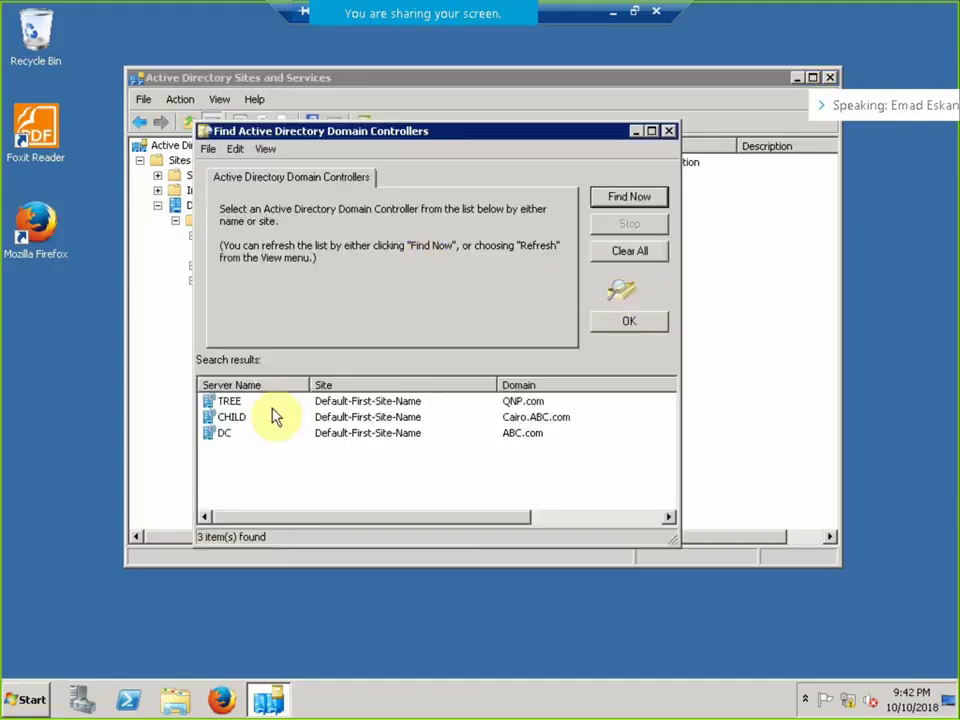
drag(335, 129, 519, 188)
click(415, 460)
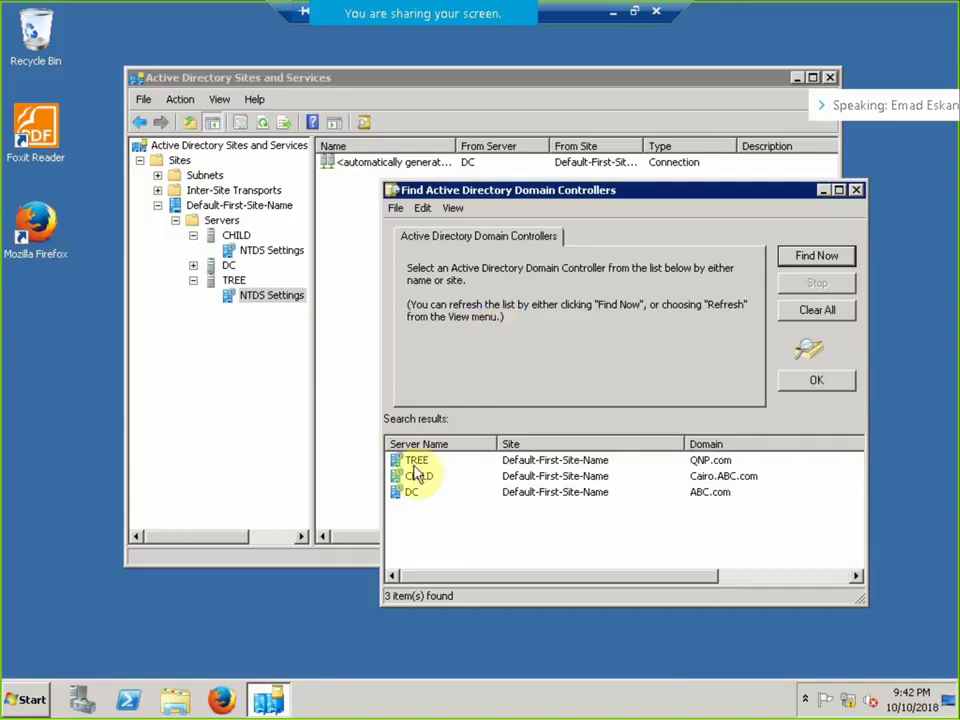
click(812, 380)
click(648, 399)
right_click(517, 279)
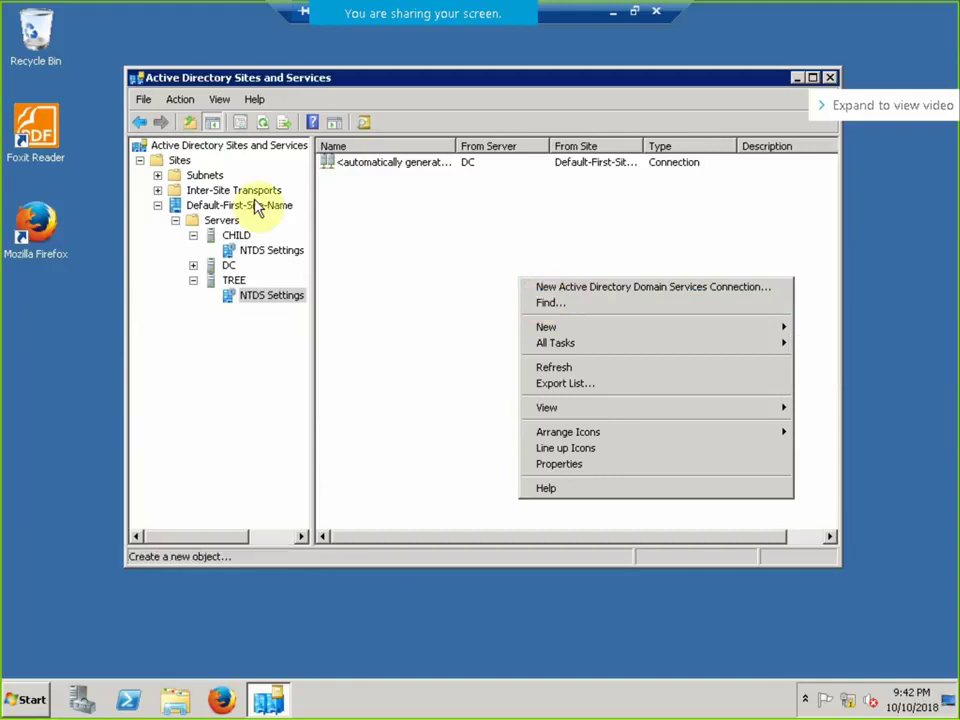
Browse Subnets and Inter-Site Transports > IP, abandon renaming DEFAULTIPSITELINK, then reselect TREE.
click(180, 176)
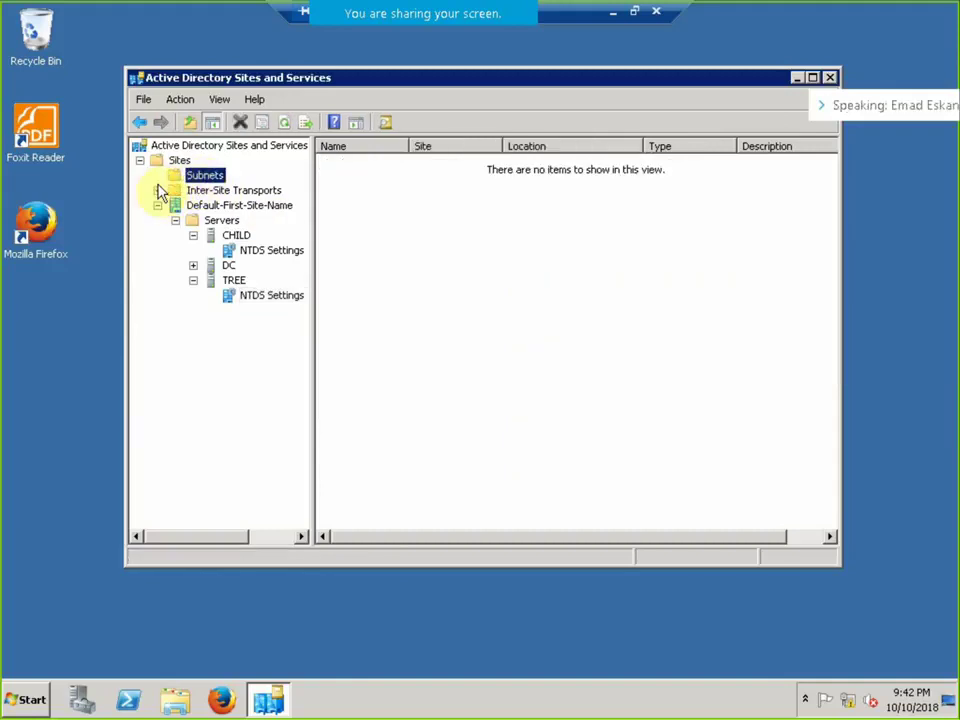
double_click(167, 191)
click(202, 205)
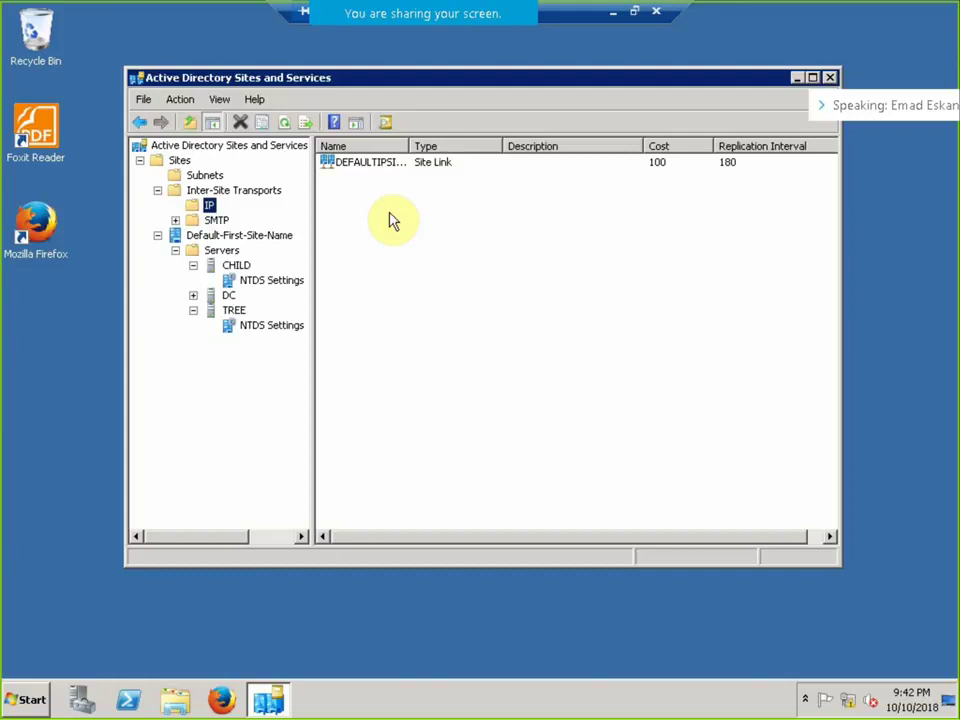
right_click(393, 213)
click(337, 168)
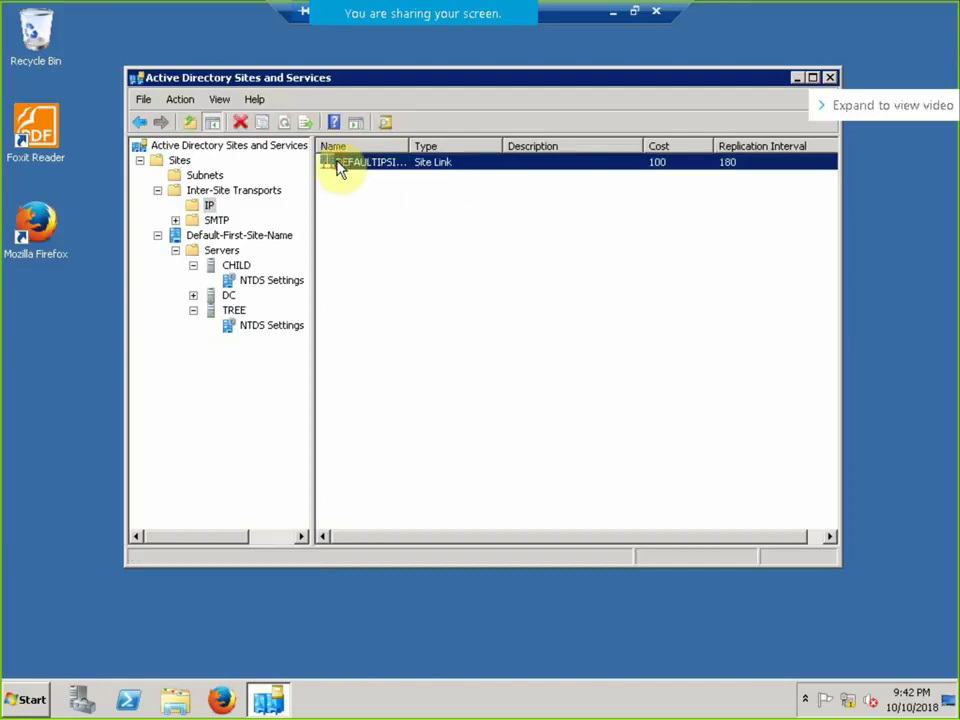
click(370, 165)
key(Escape)
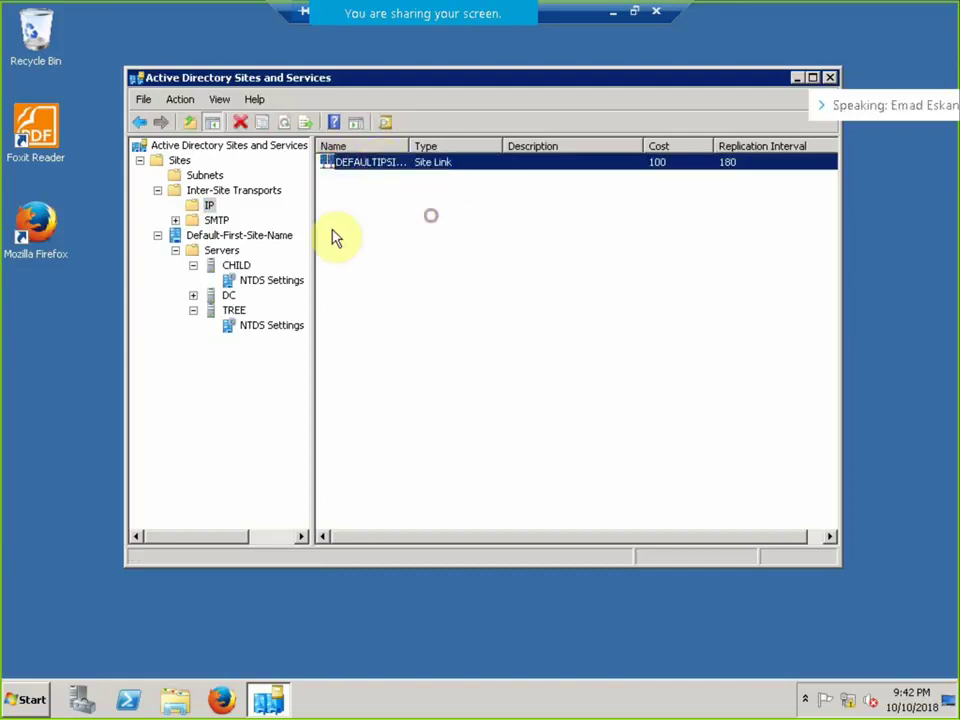
click(238, 310)
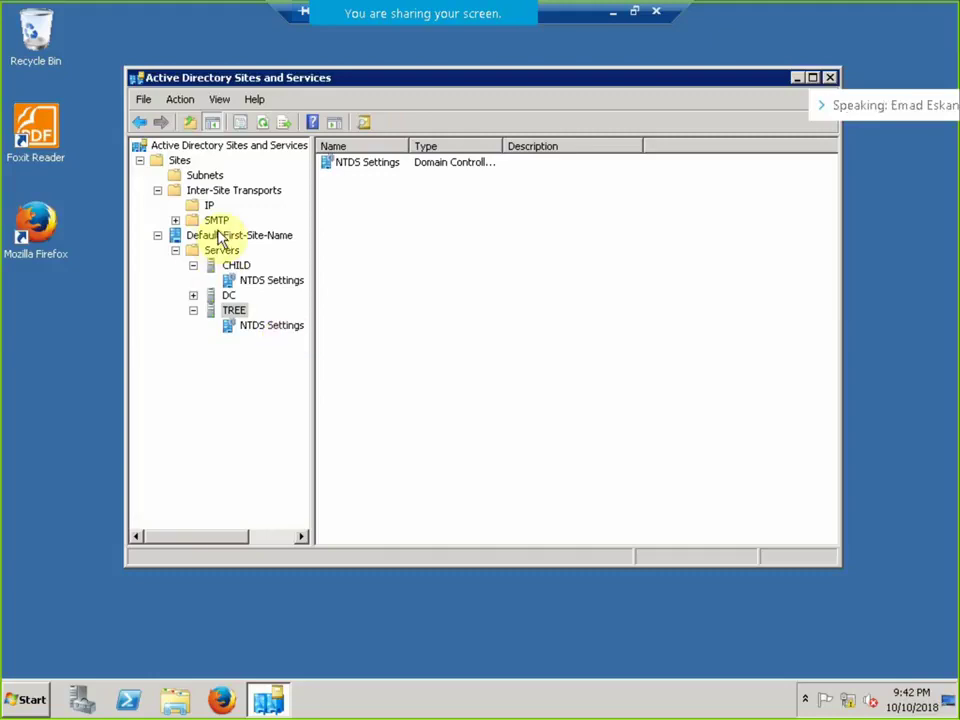
click(633, 12)
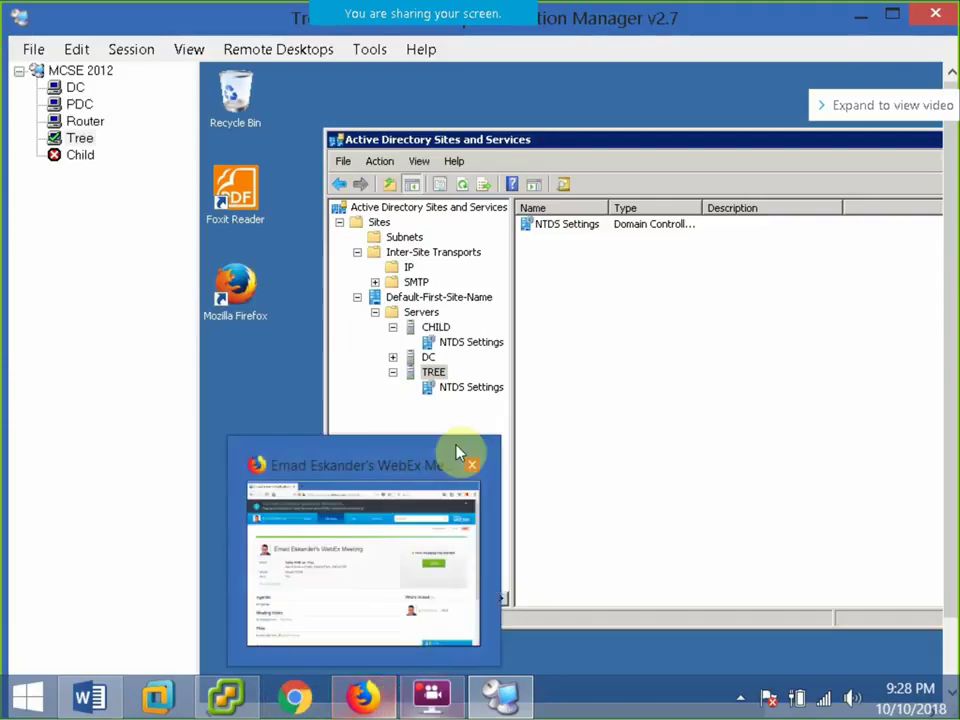
Show the DC session full screen and open ABC.com's Users container with the Name column widened.
click(76, 88)
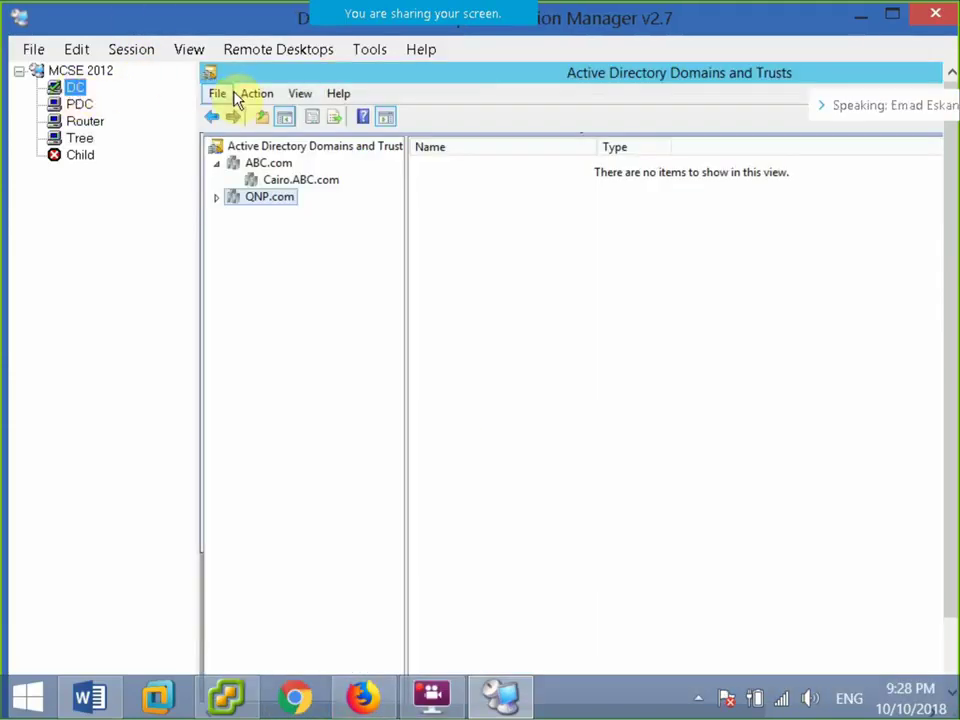
click(122, 50)
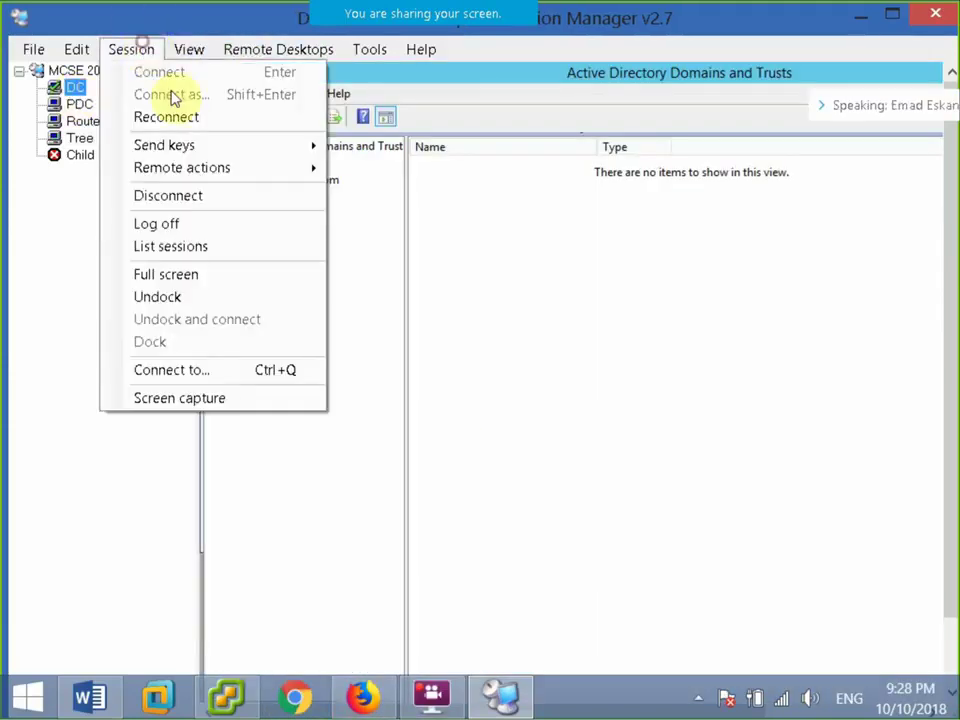
click(167, 276)
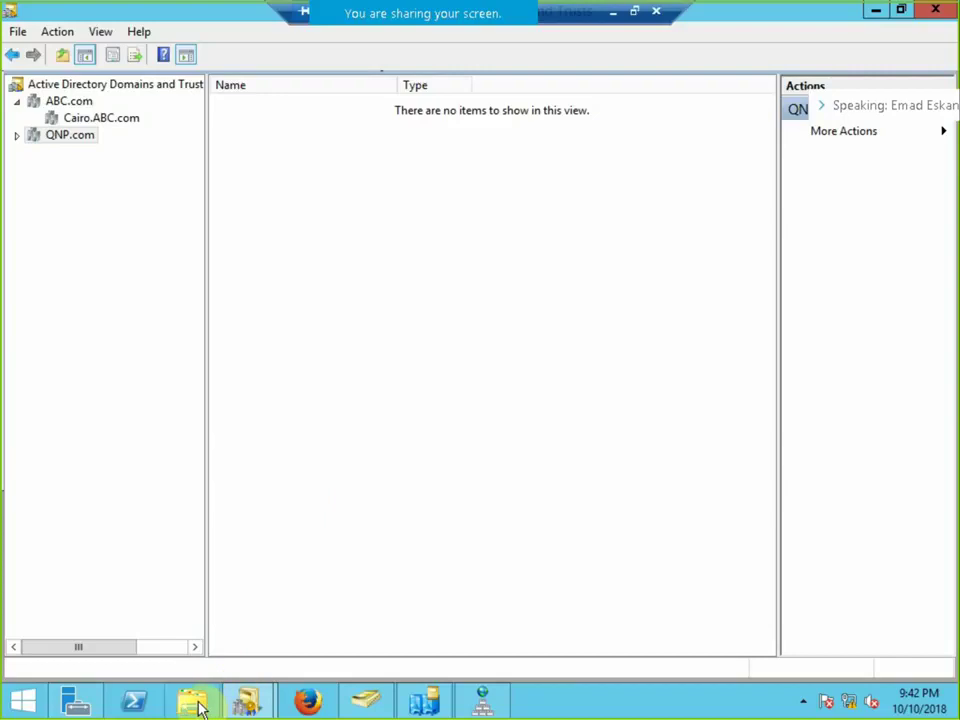
click(364, 706)
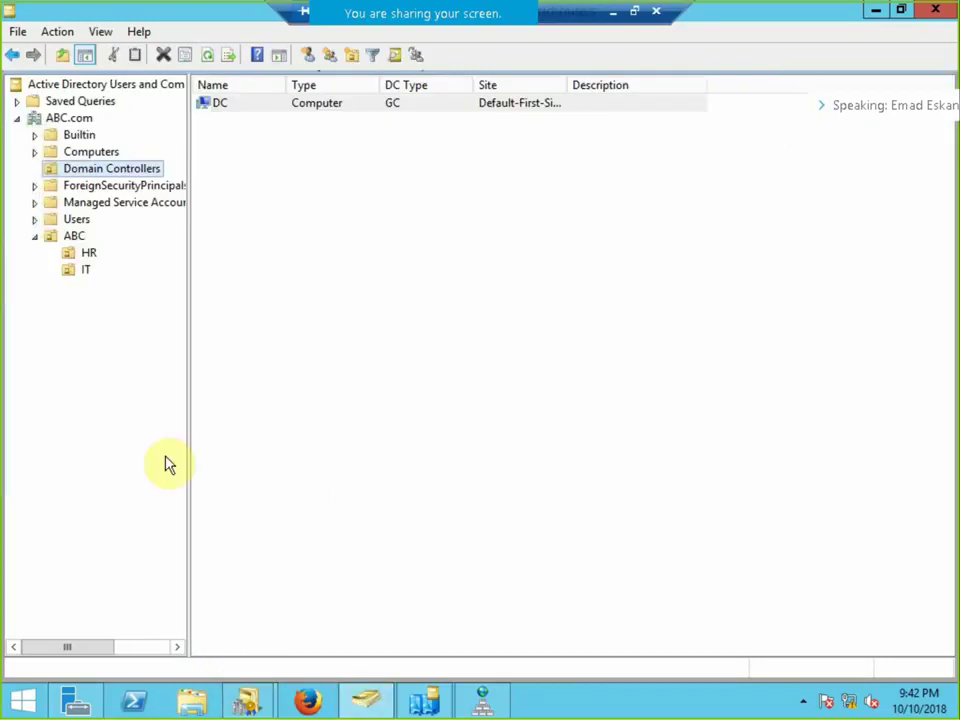
click(70, 220)
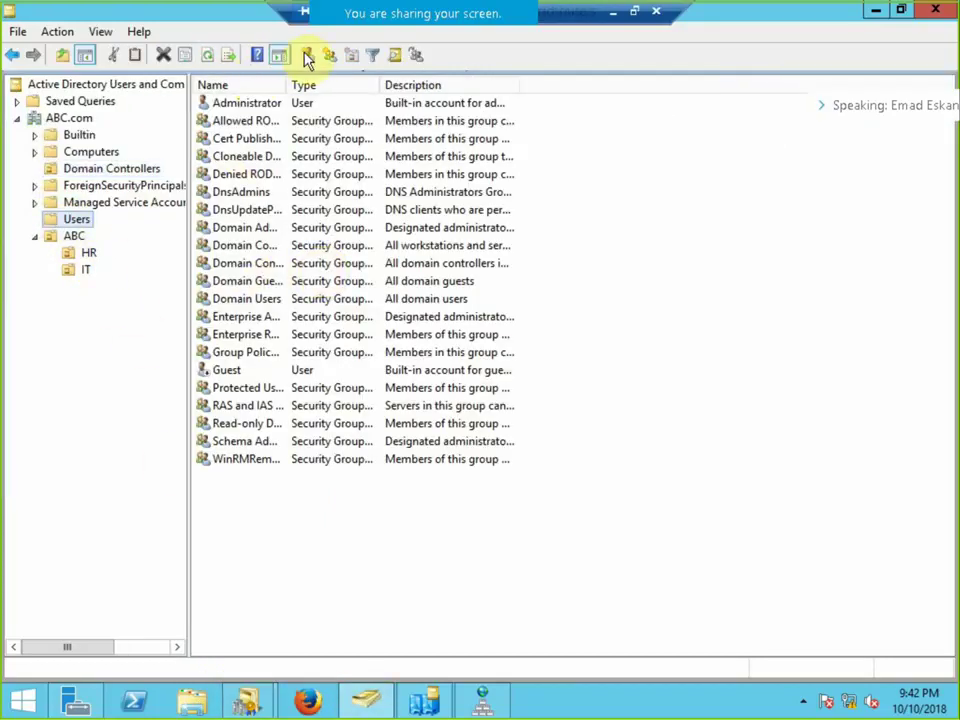
drag(287, 84, 366, 86)
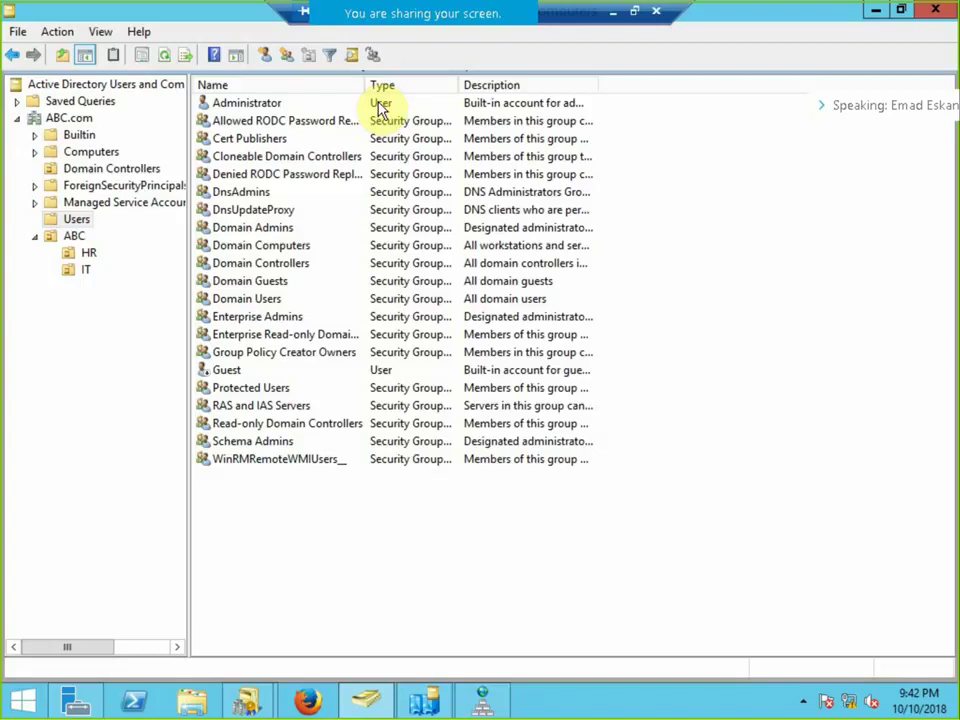
Check Enterprise Admins' members list shows only Administrator, closing it without changes.
double_click(263, 319)
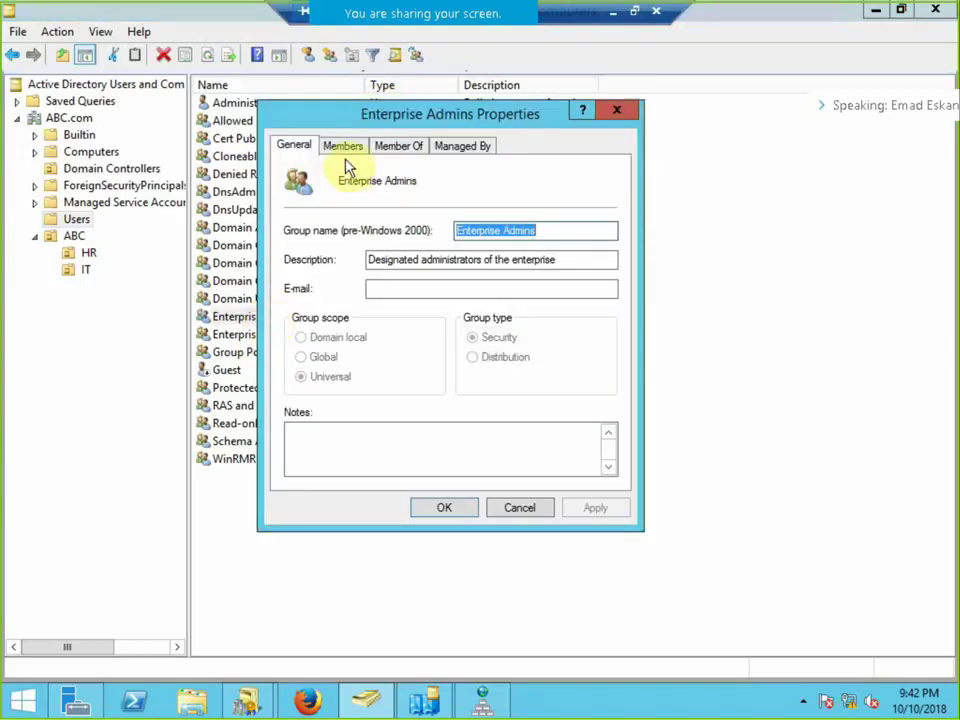
click(343, 150)
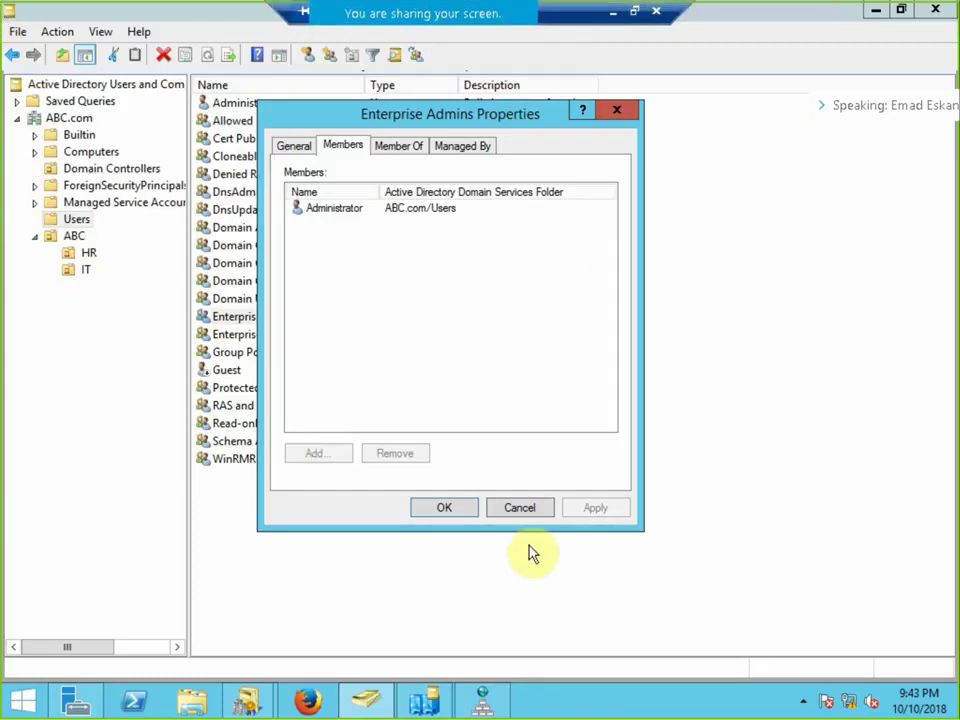
click(540, 509)
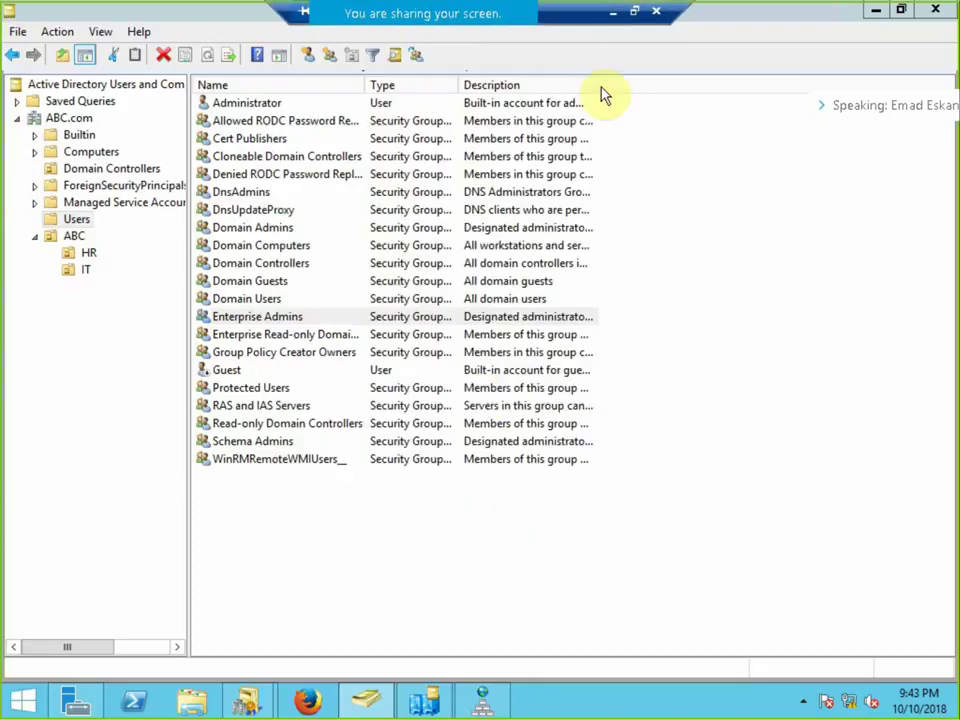
click(613, 14)
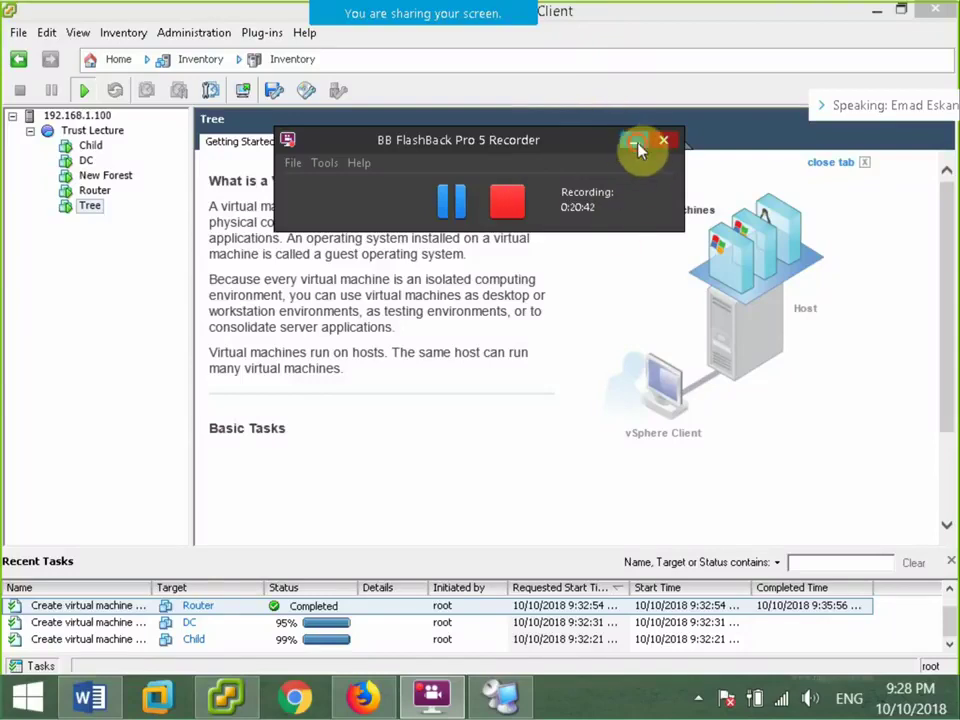
click(640, 148)
click(500, 697)
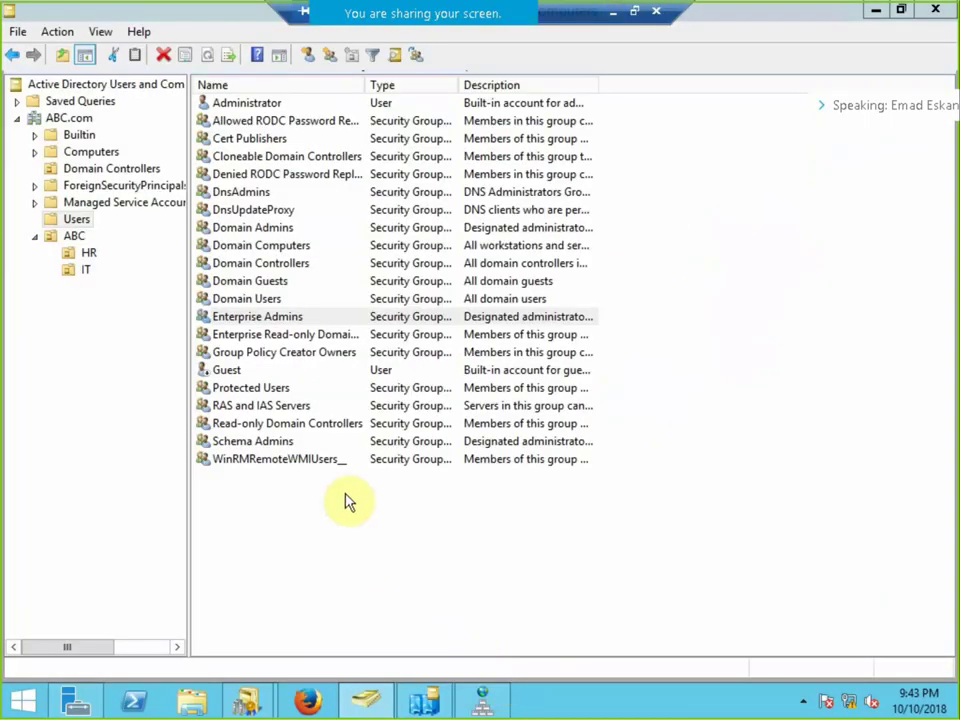
In DNS Manager, view Reverse Lookup Zones, then the empty Conditional Forwarders folder.
click(485, 709)
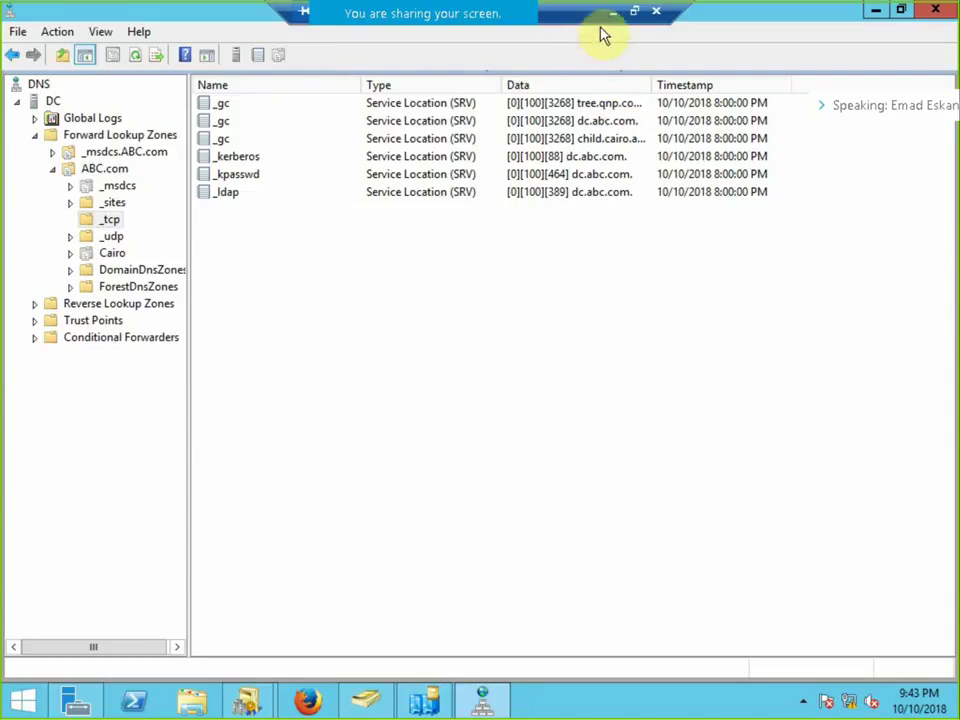
drag(574, 21, 778, 30)
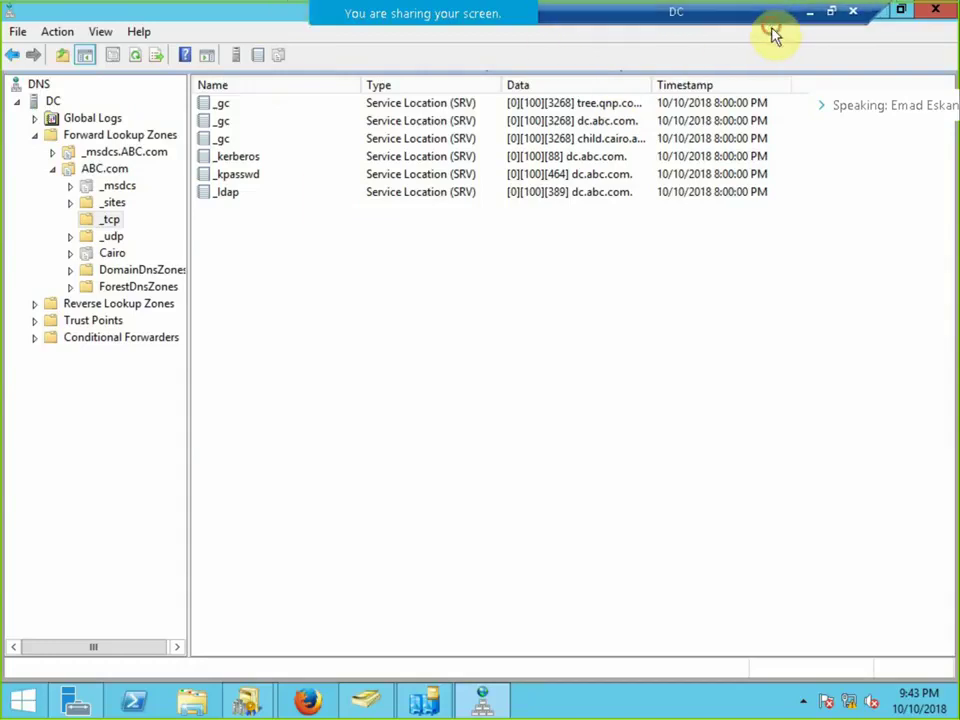
click(100, 305)
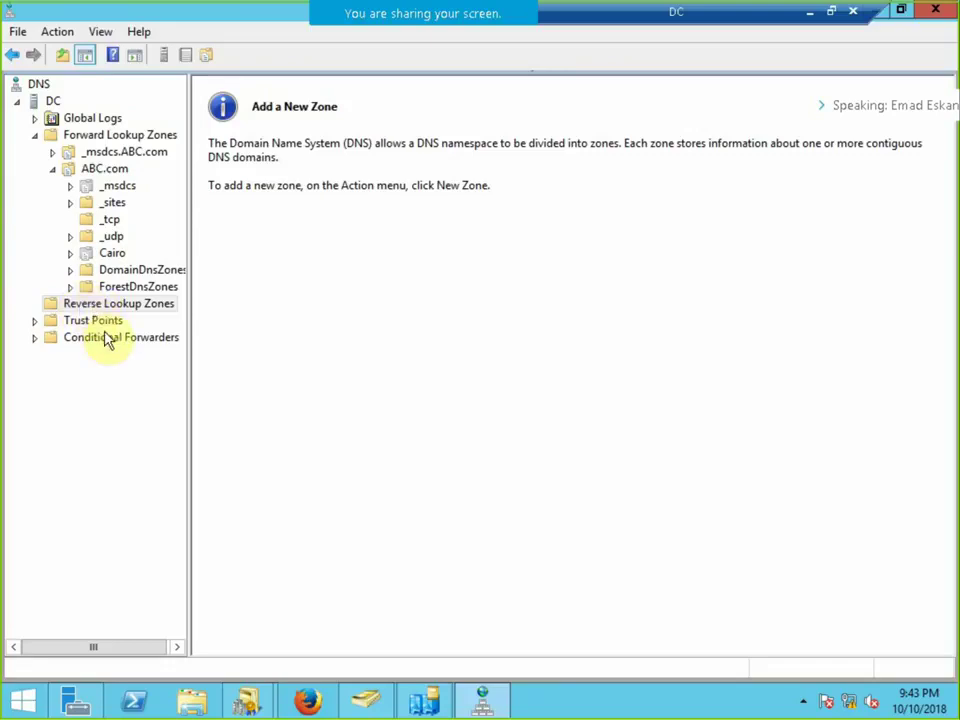
click(105, 337)
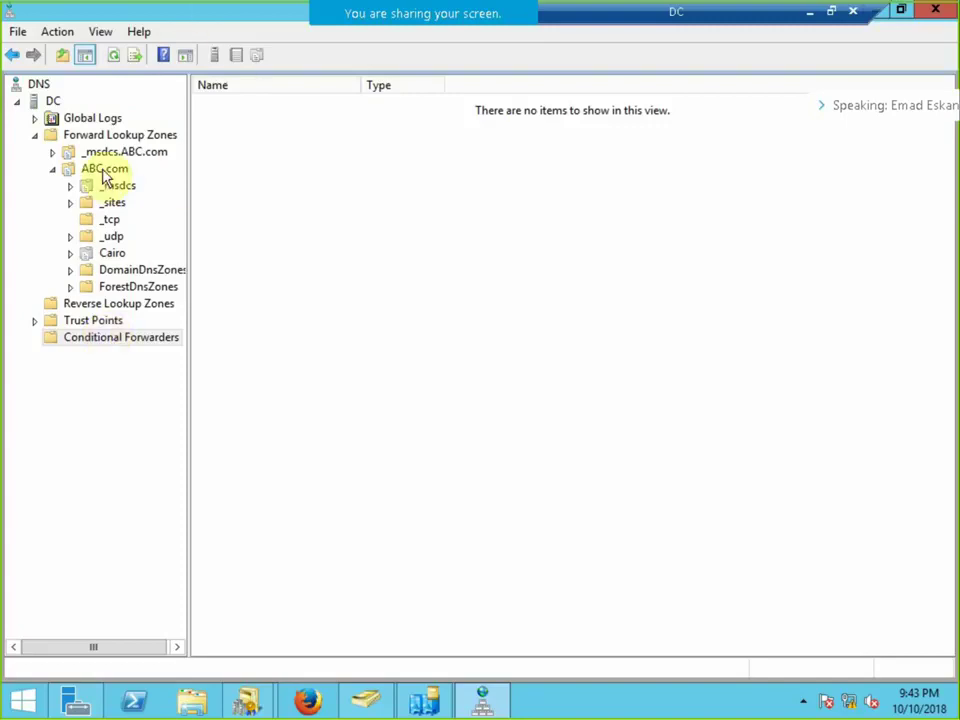
Start a new secondary forward lookup zone on the DC server.
click(51, 104)
right_click(53, 108)
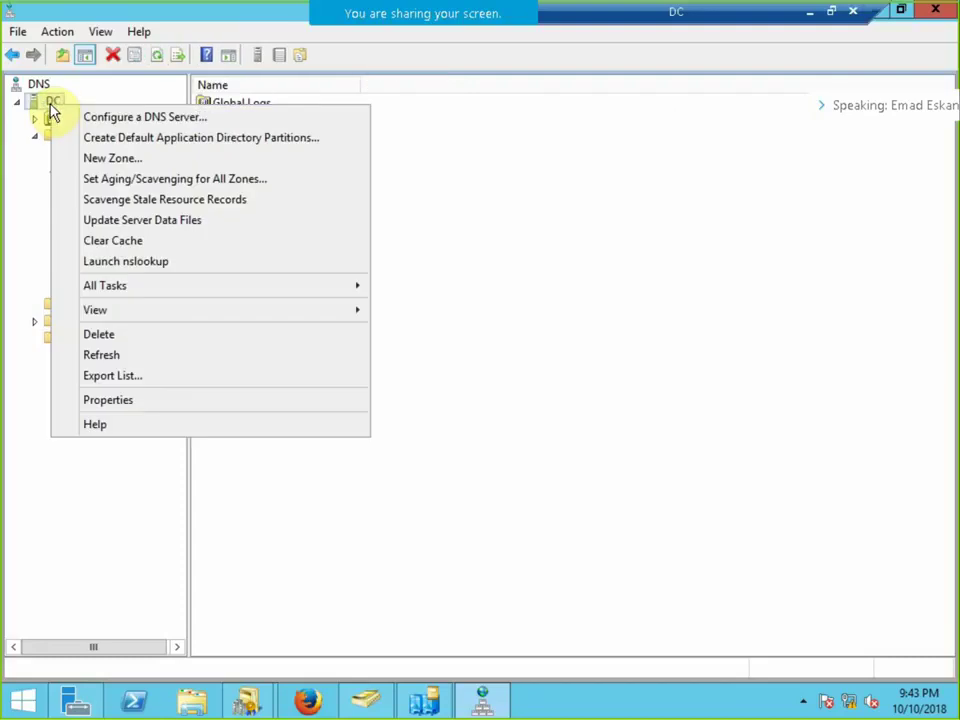
click(101, 160)
click(353, 354)
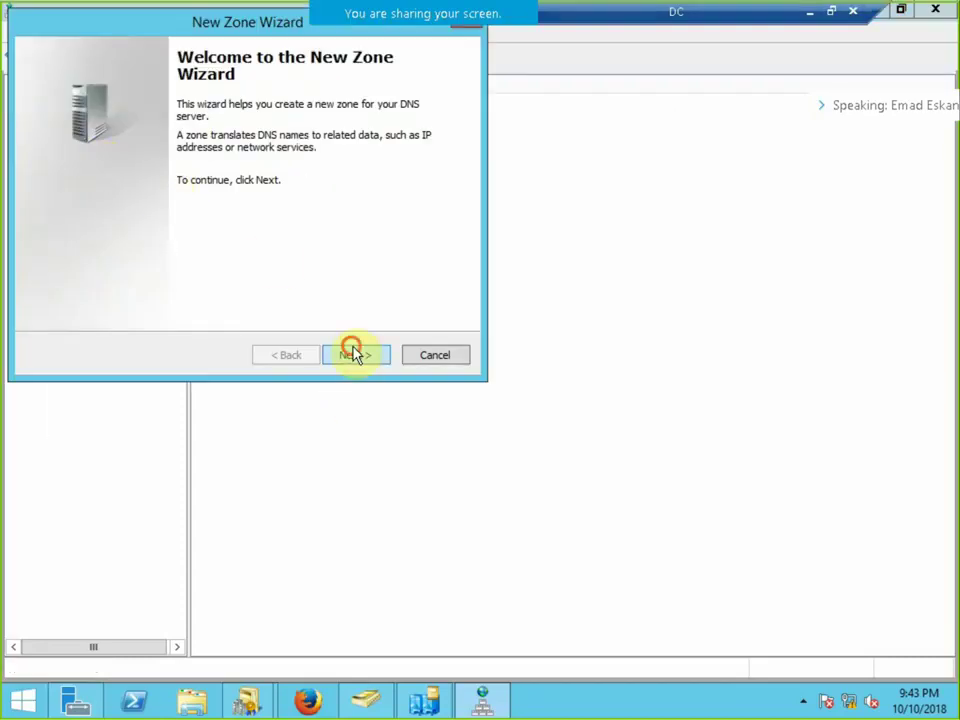
click(81, 180)
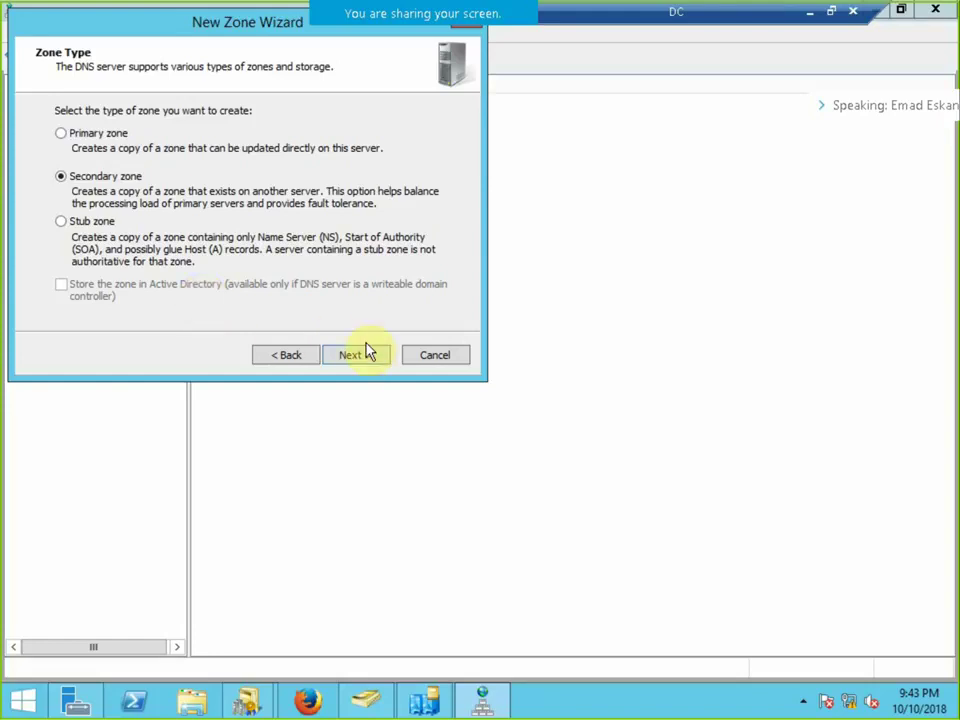
click(372, 356)
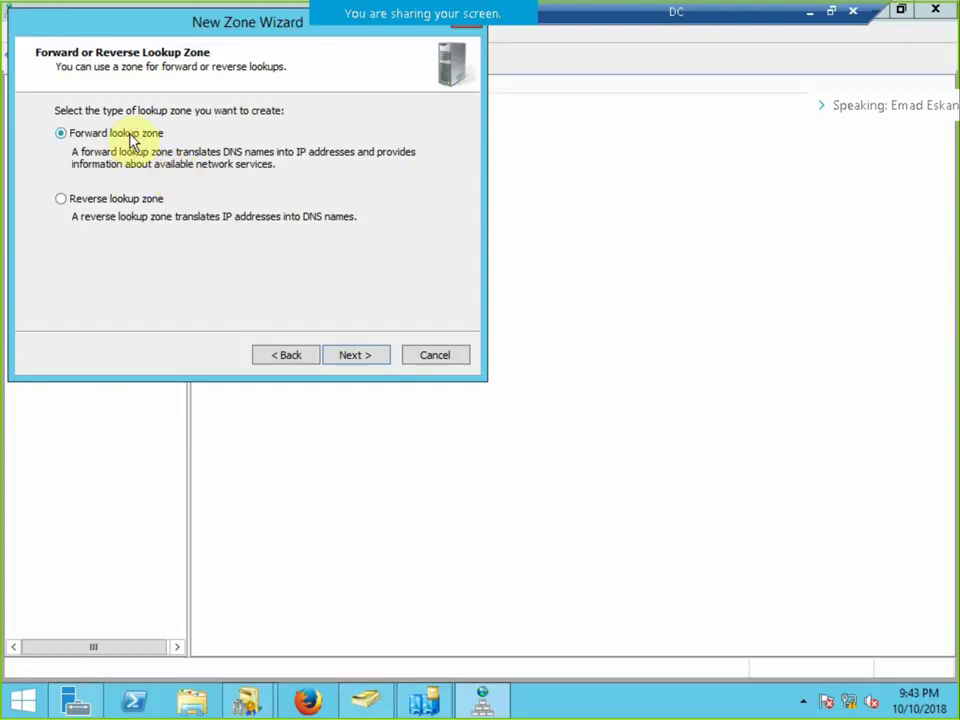
click(358, 356)
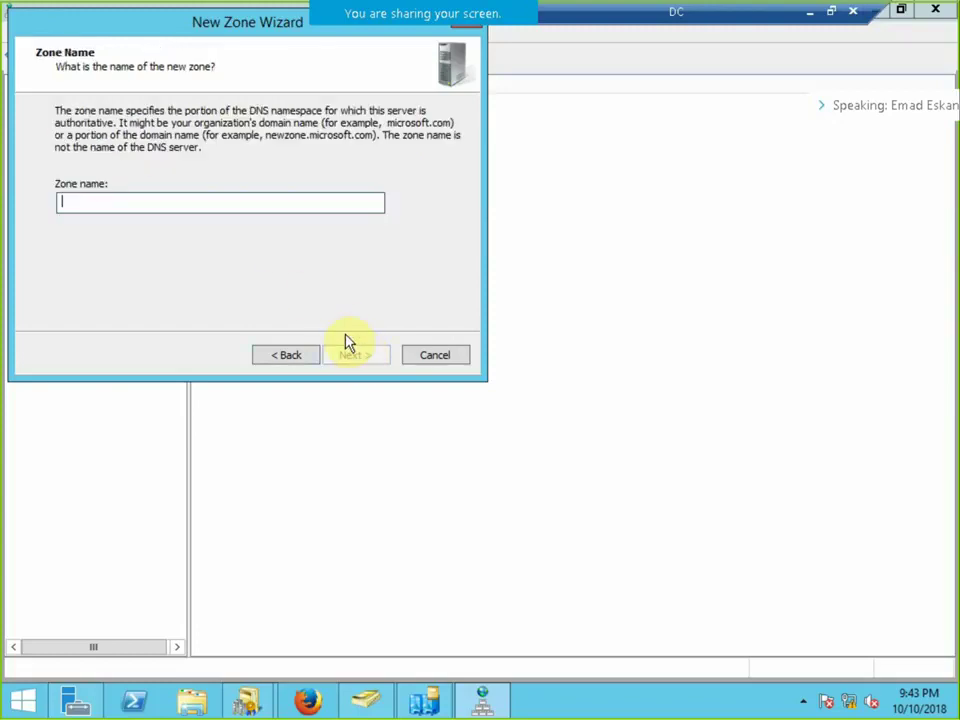
Name the zone Cairo.ABC.com, set master server 172.20.20.200, and finish the wizard.
text(Cairo.ABC.com)
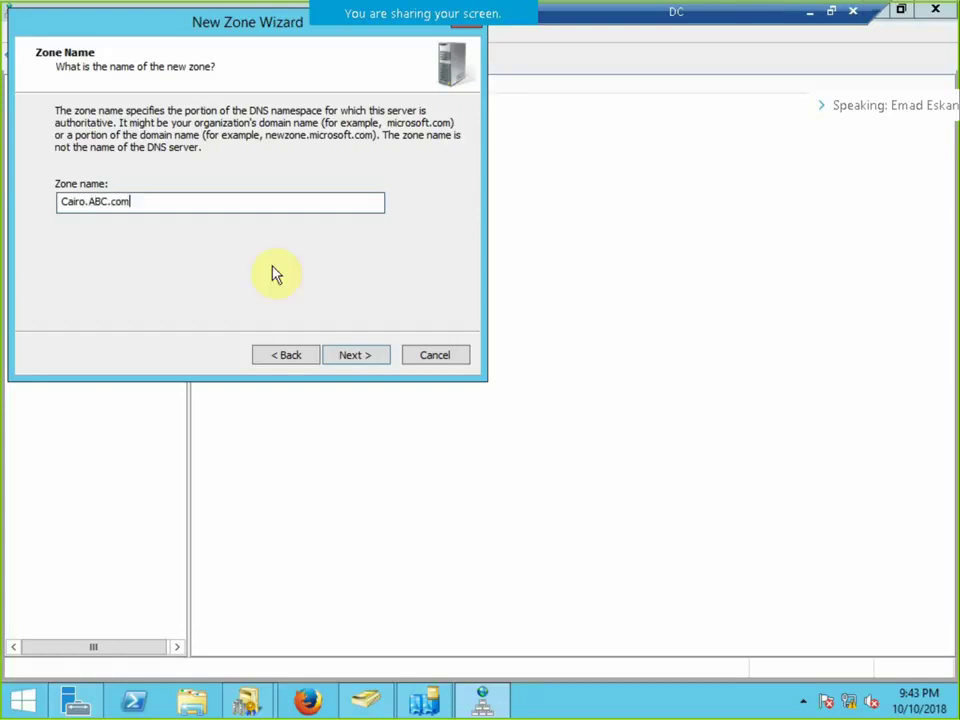
click(366, 355)
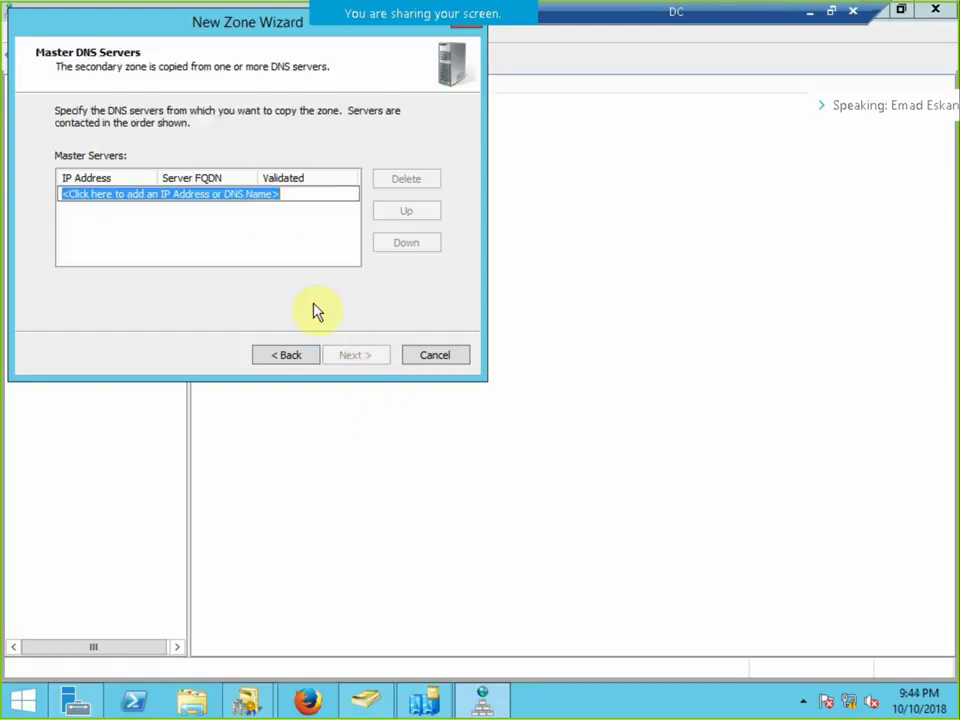
text(172.20.20.200)
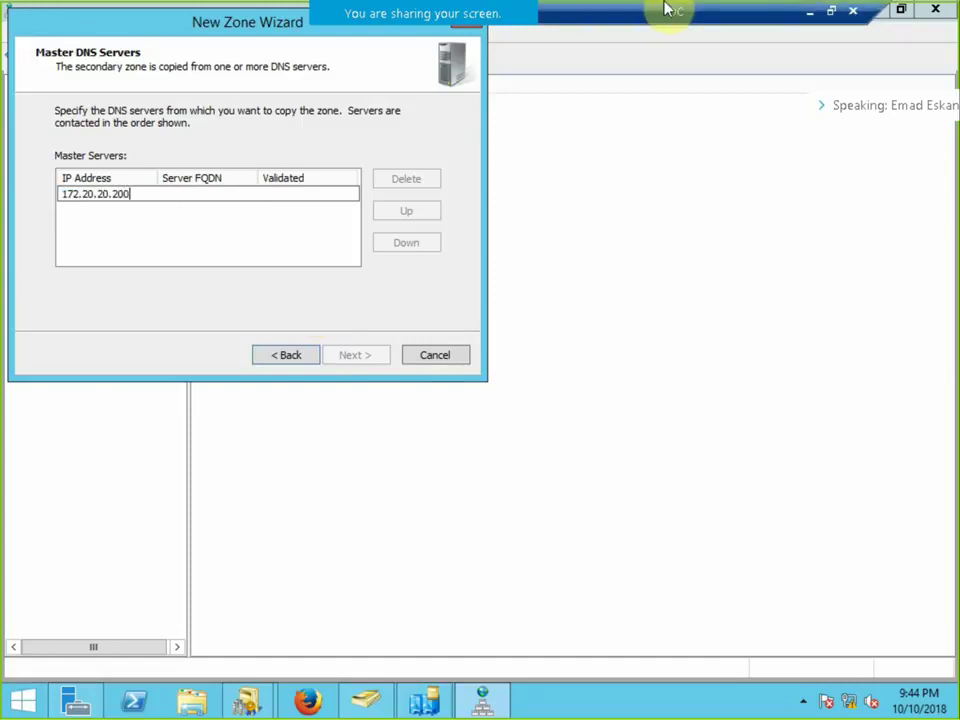
click(326, 228)
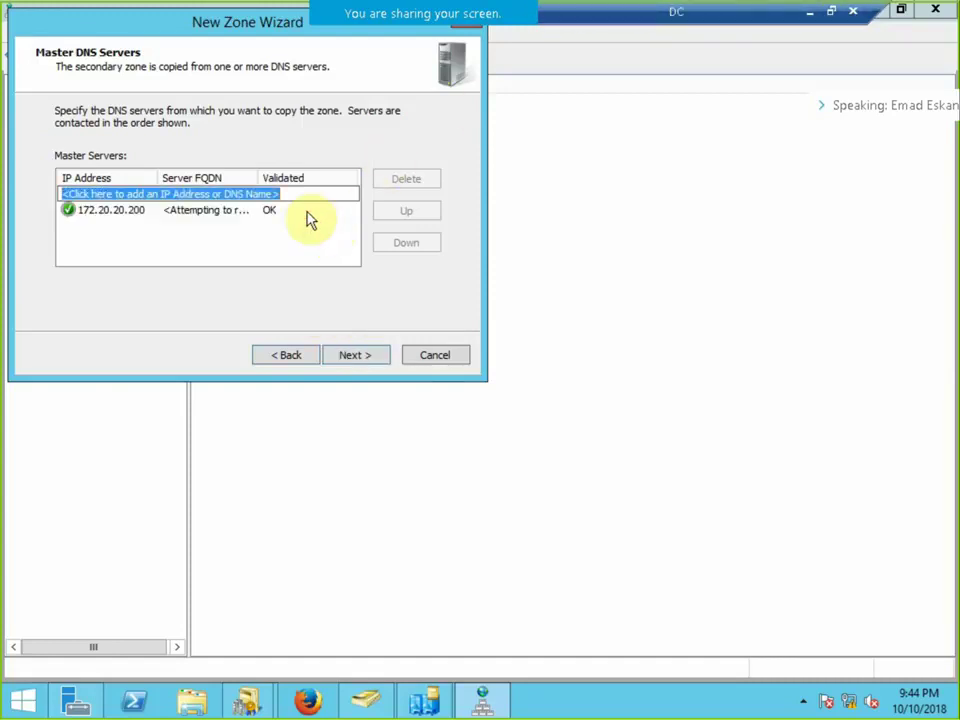
click(354, 354)
click(352, 352)
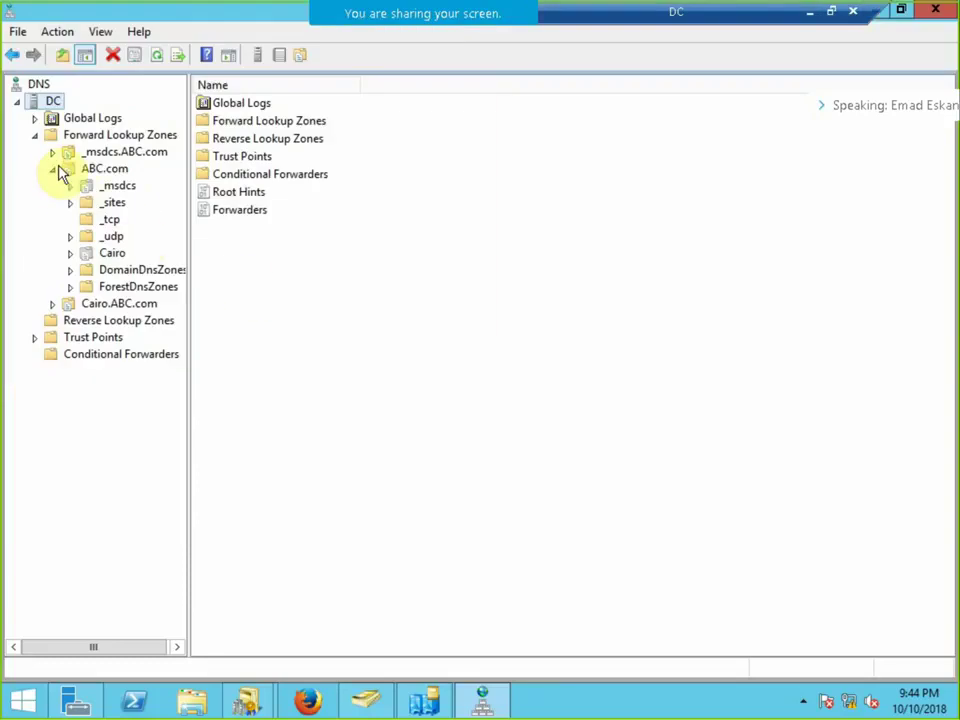
Create the secondary zone QNP.com with master server 10.10.10.100.
right_click(92, 135)
click(123, 145)
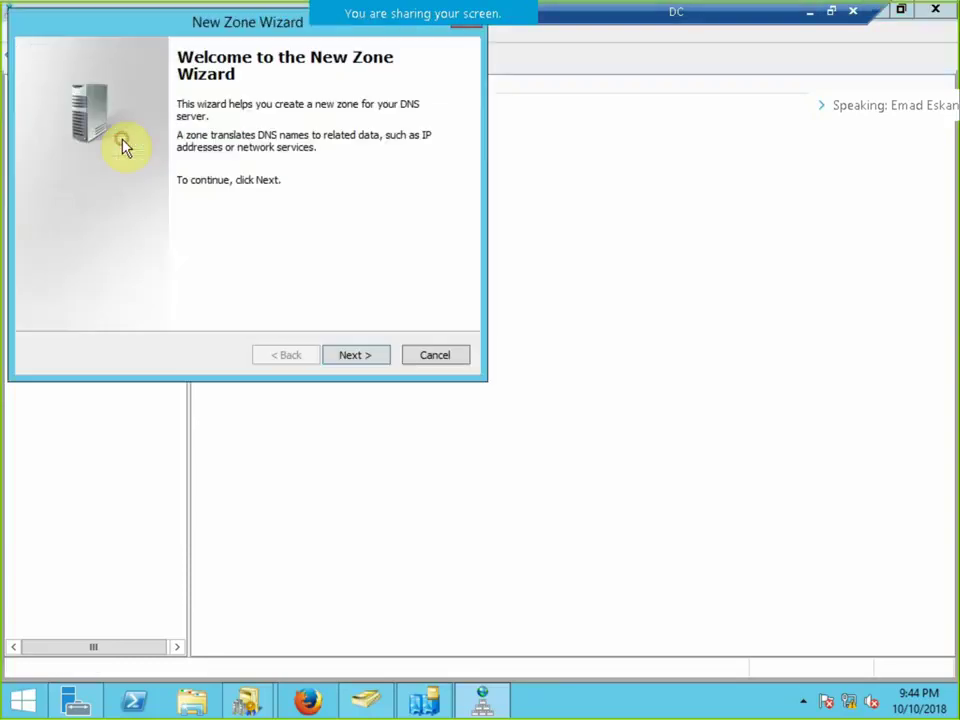
click(366, 359)
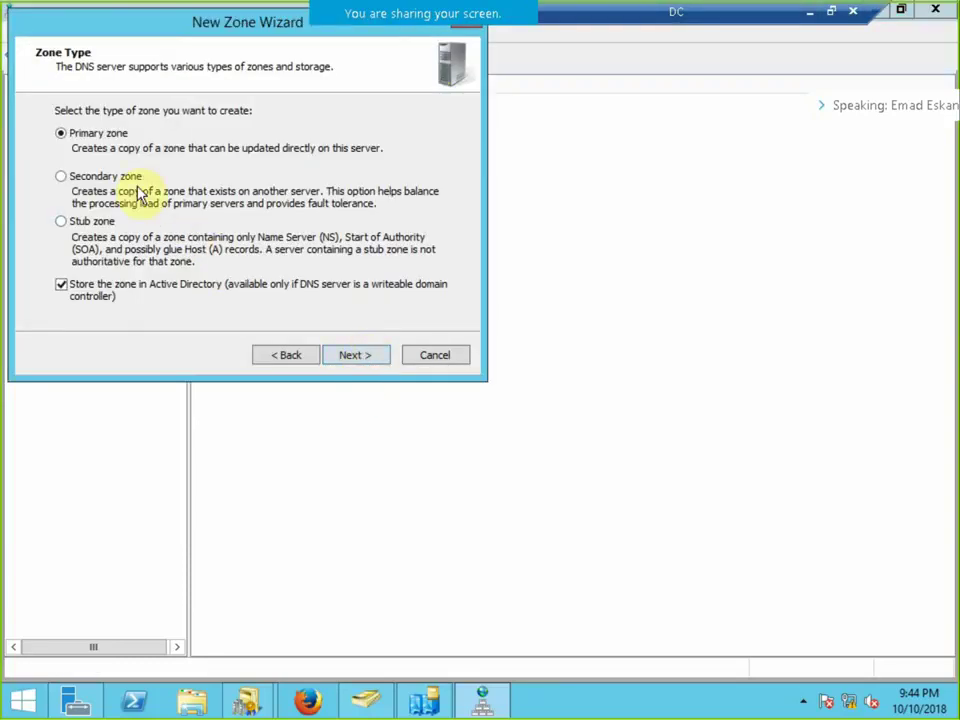
click(134, 182)
click(347, 358)
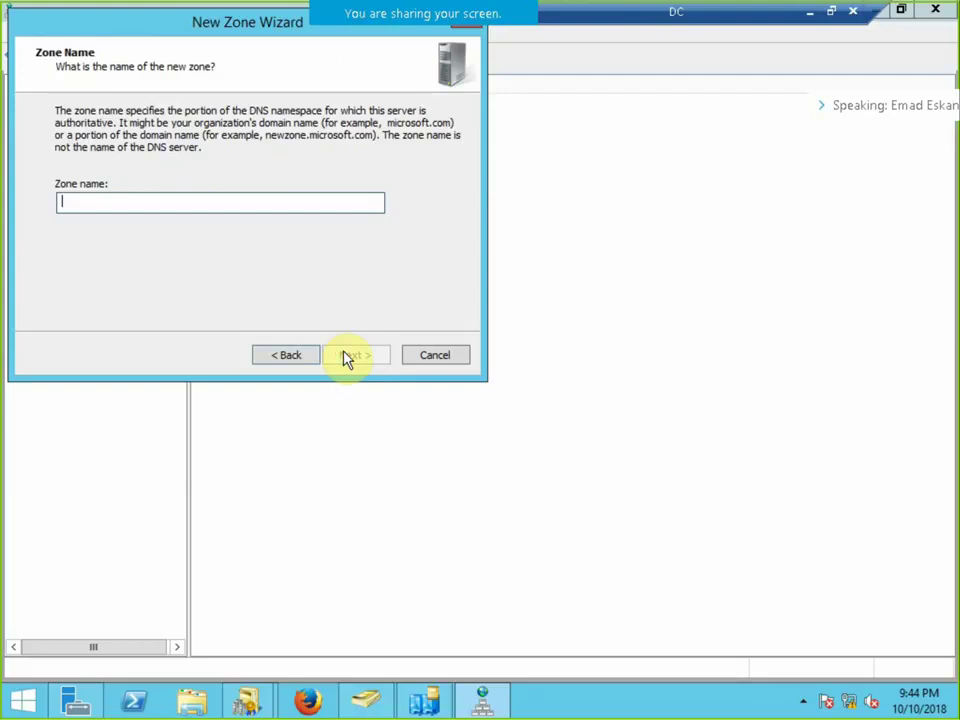
text(QB)
click(345, 358)
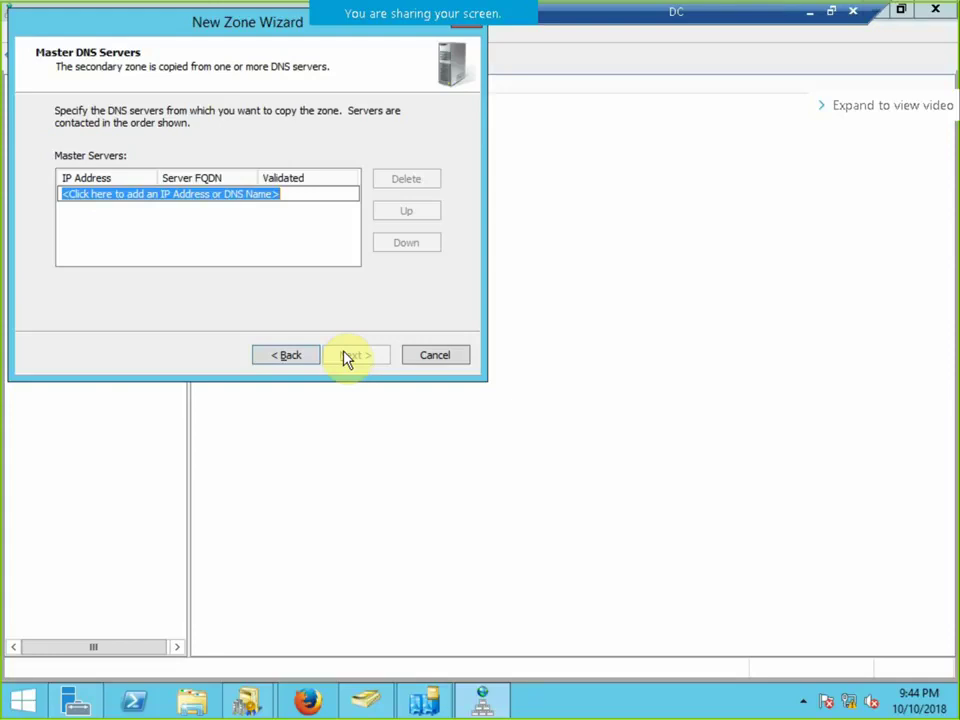
text(10.10.10.)
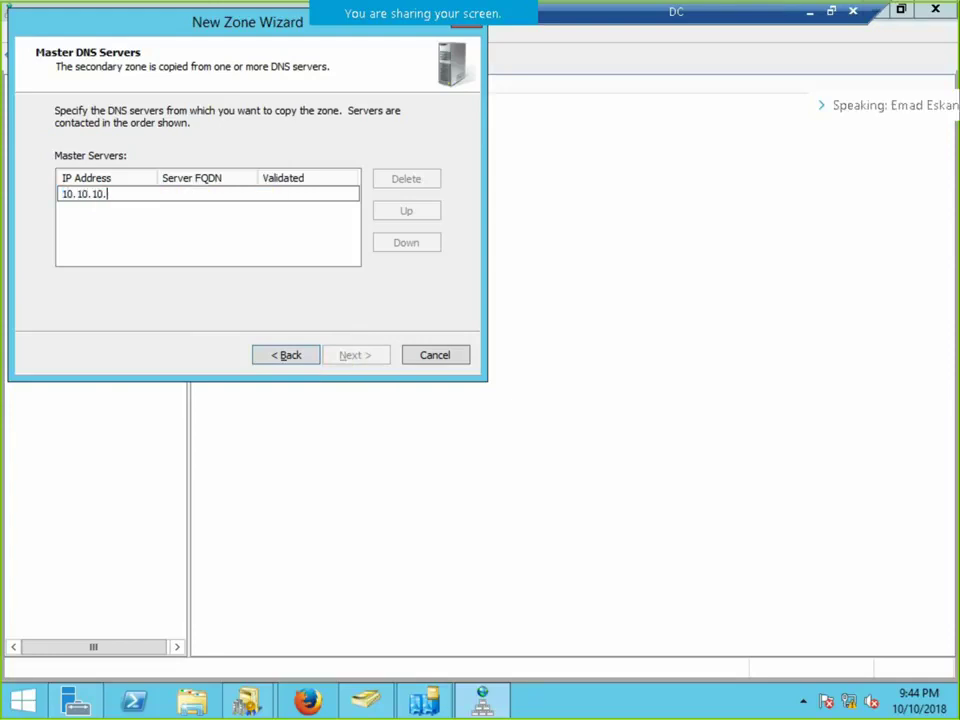
text(100)
click(191, 240)
click(368, 356)
click(370, 355)
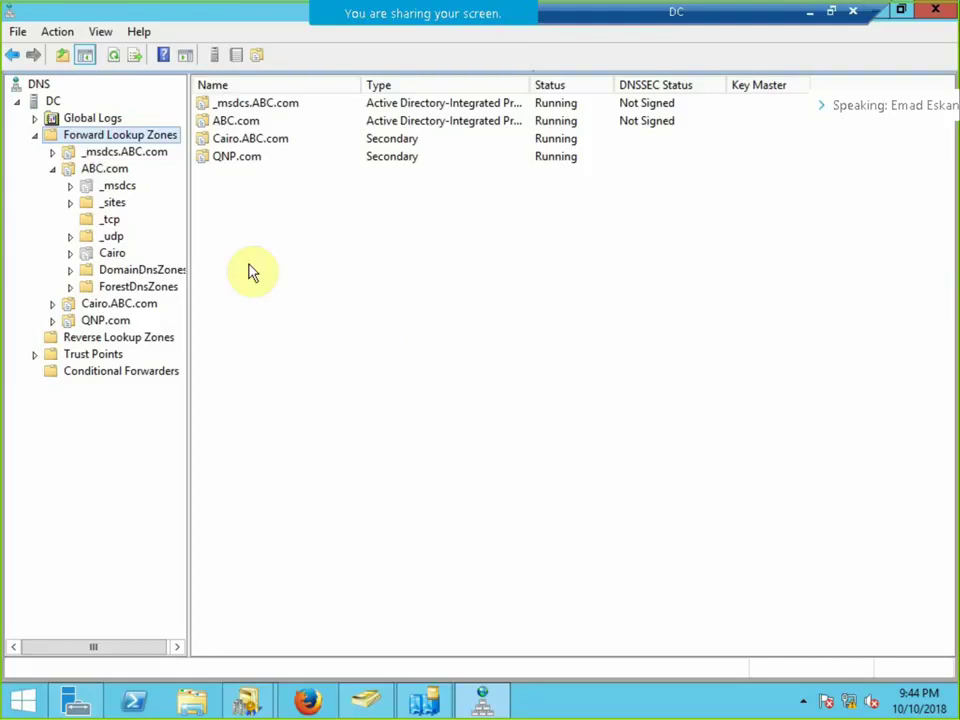
Check that QNP.com failed to load, then begin another new forward lookup zone.
click(112, 318)
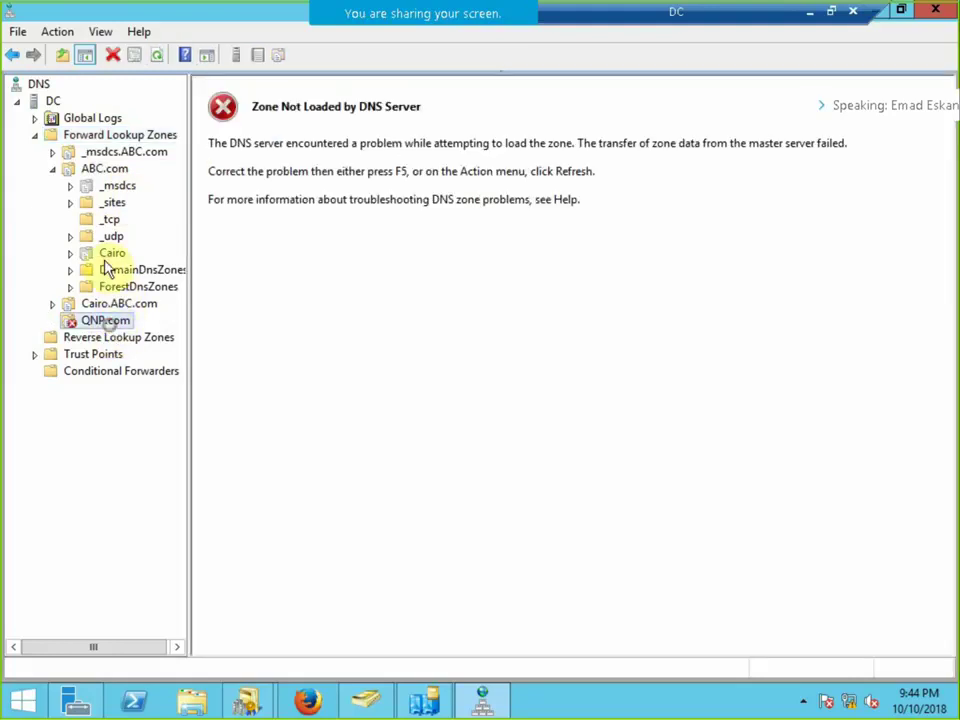
right_click(83, 135)
click(114, 142)
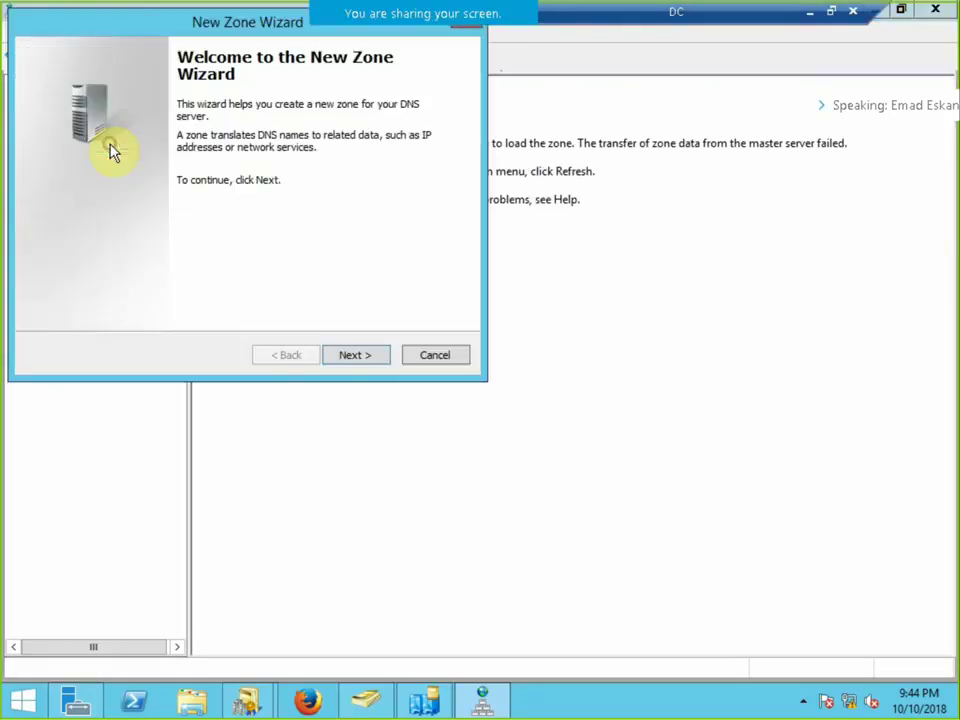
Create secondary zone NBE.com from master 192.168.10.200, then check Cairo.ABC.com's status.
click(349, 354)
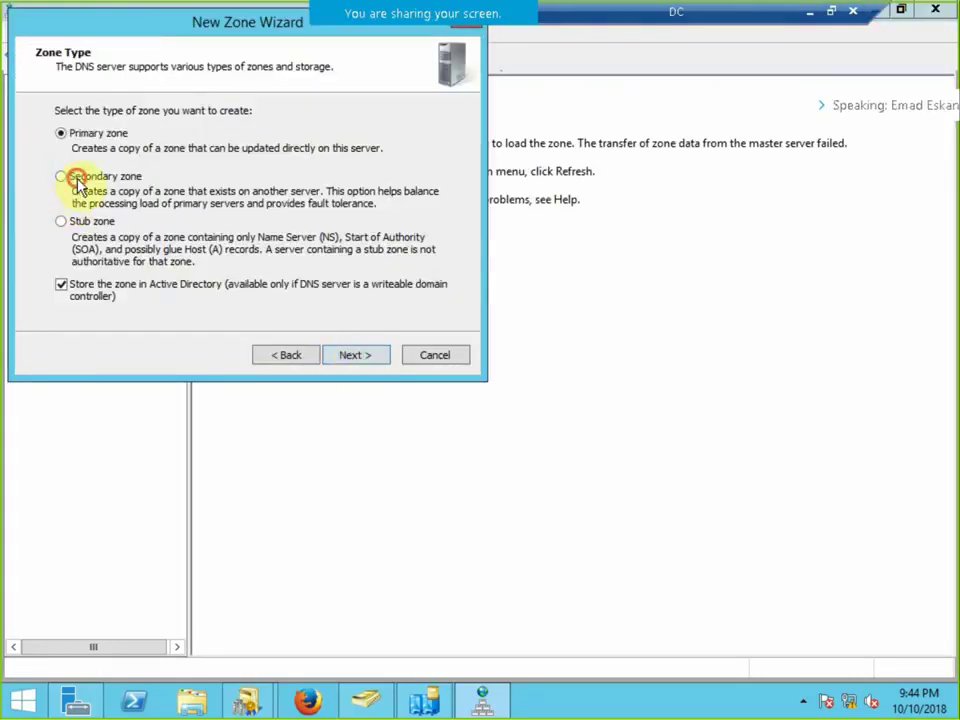
click(77, 180)
click(343, 358)
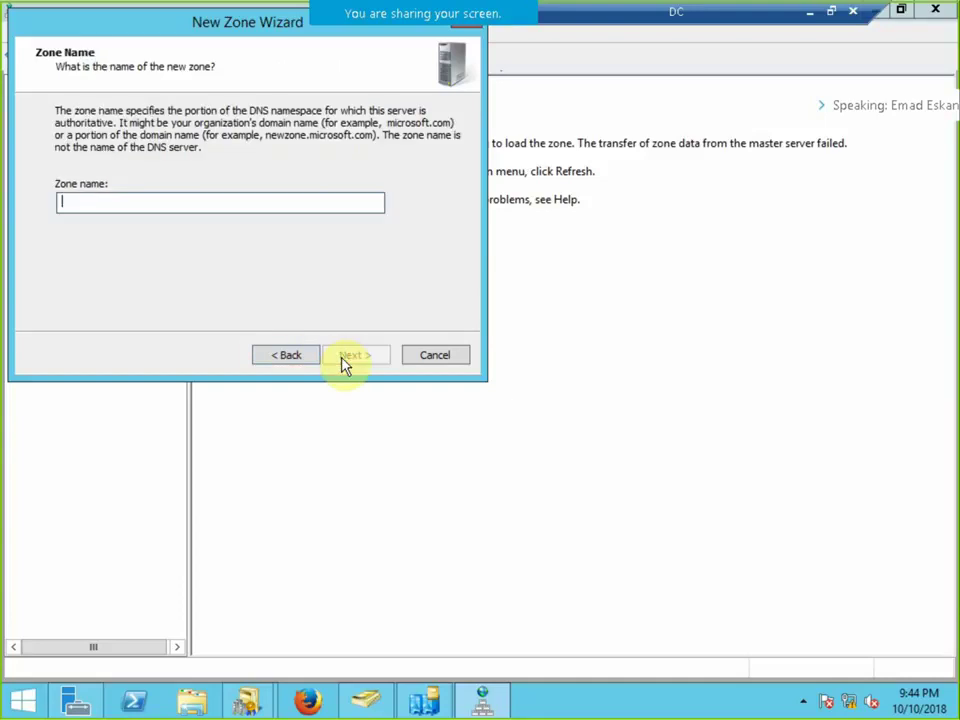
text(NBE.com)
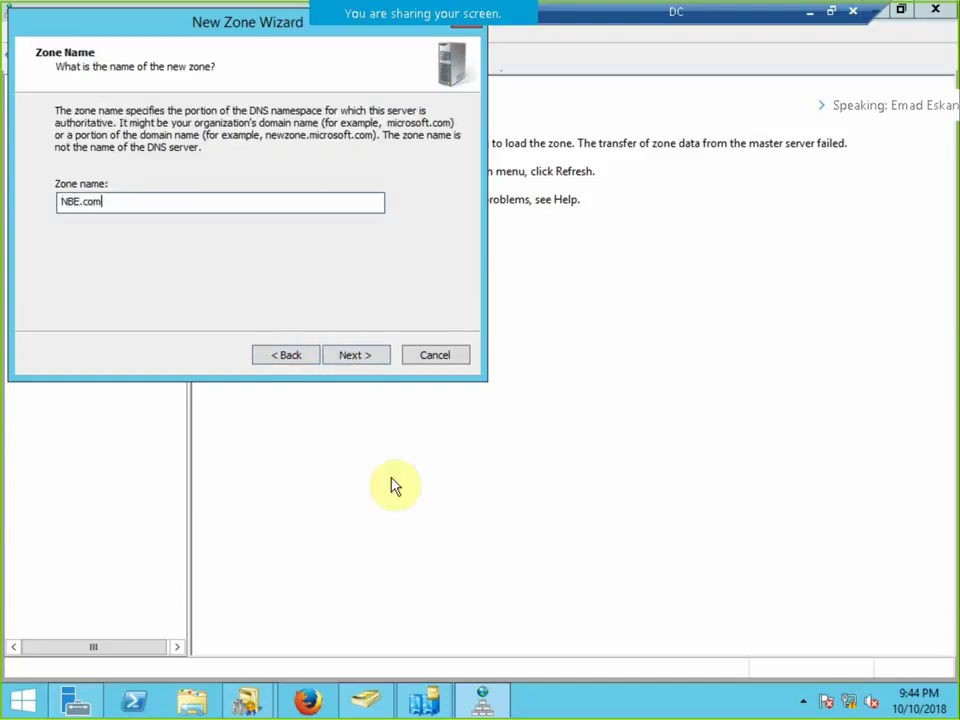
click(356, 355)
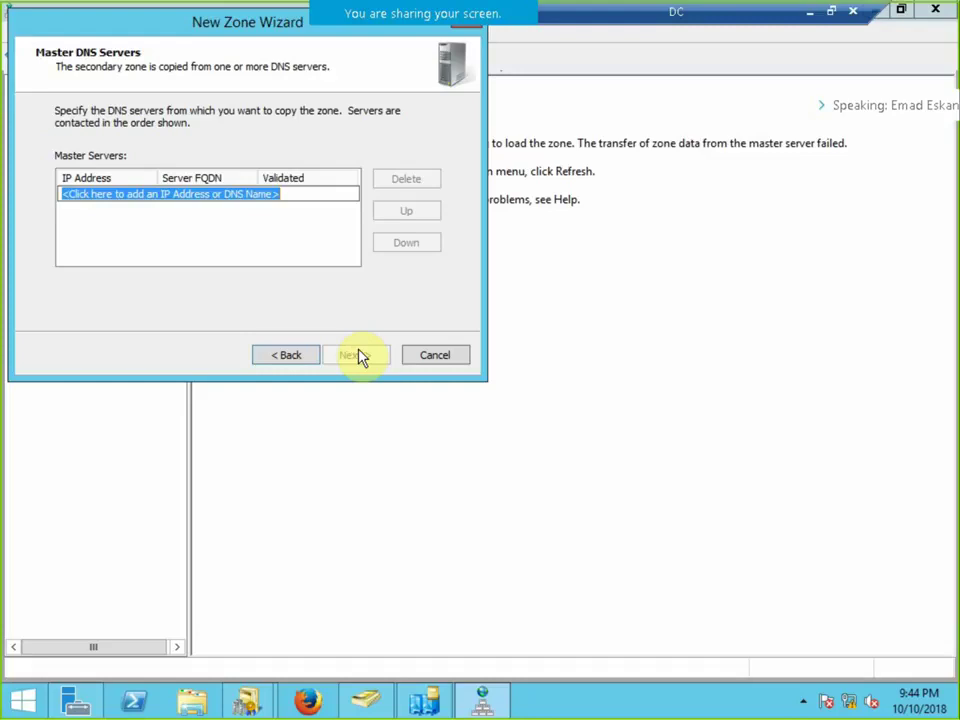
text(192.168.10.200)
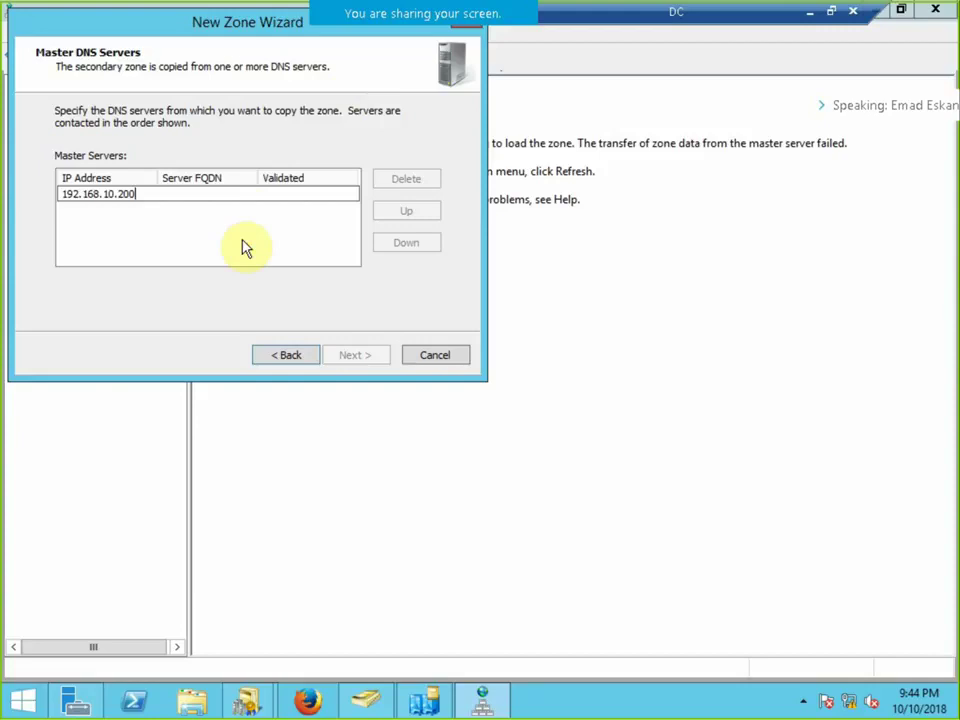
click(242, 249)
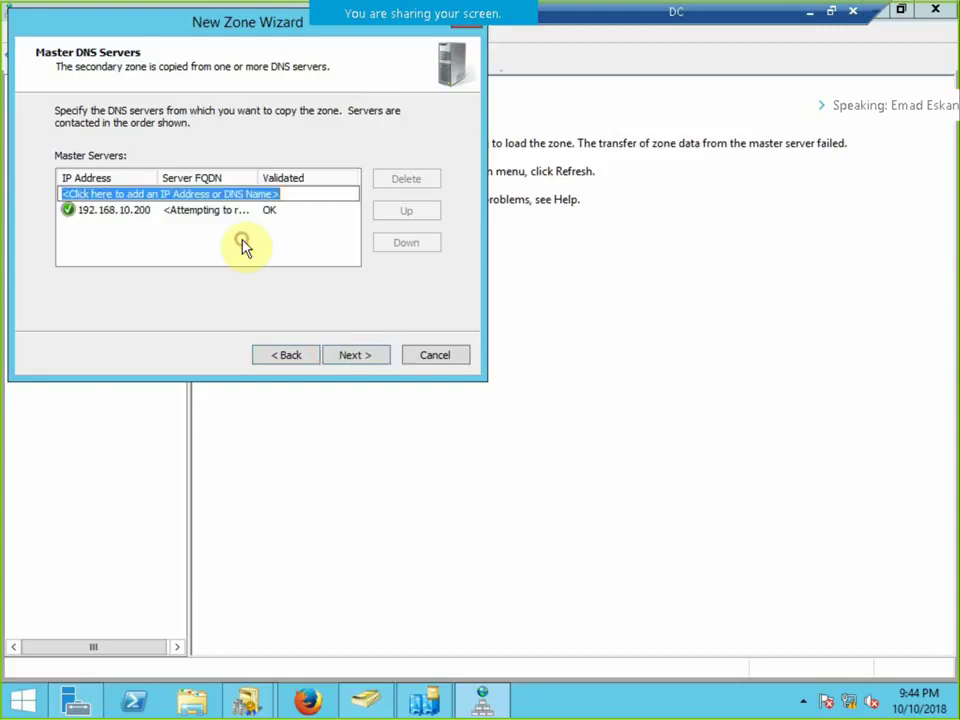
click(380, 362)
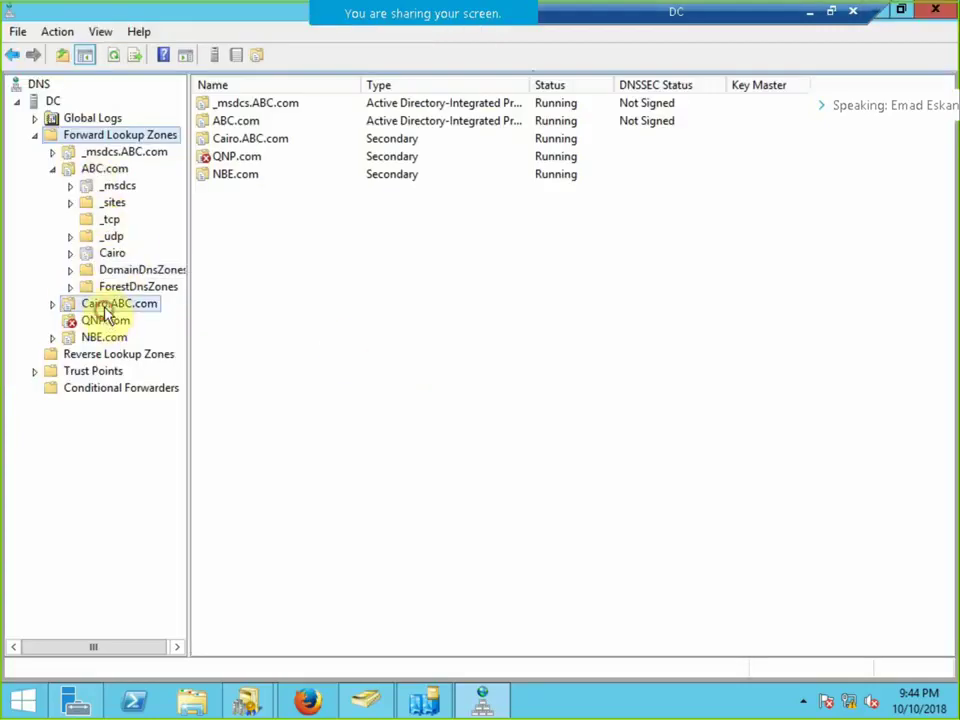
click(78, 304)
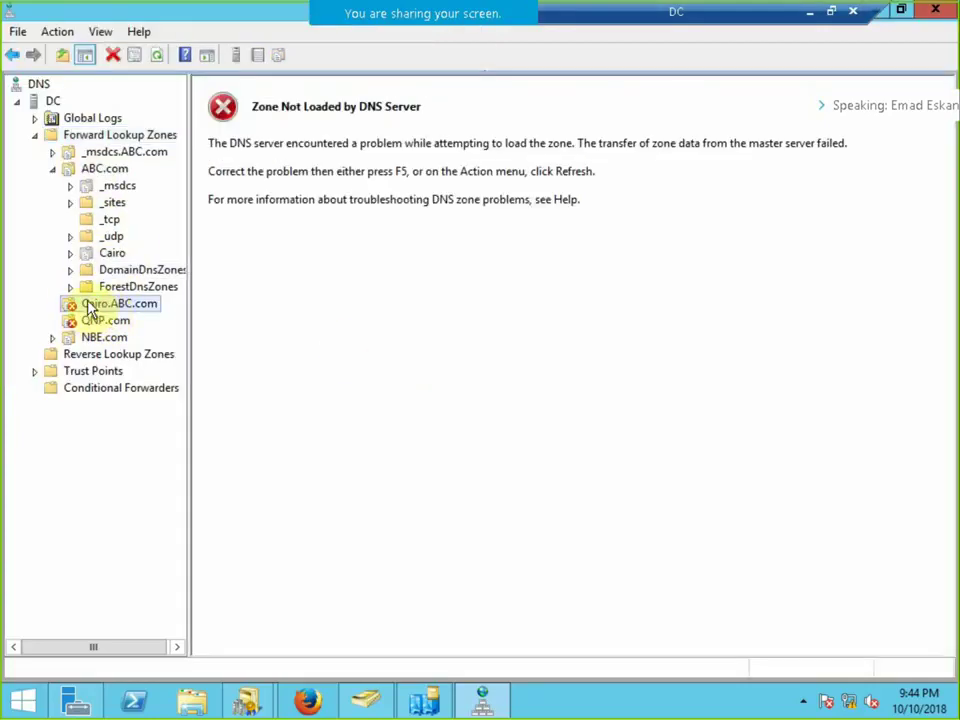
In ABC.com's properties, enable zone transfers to any server and apply with OK.
right_click(115, 176)
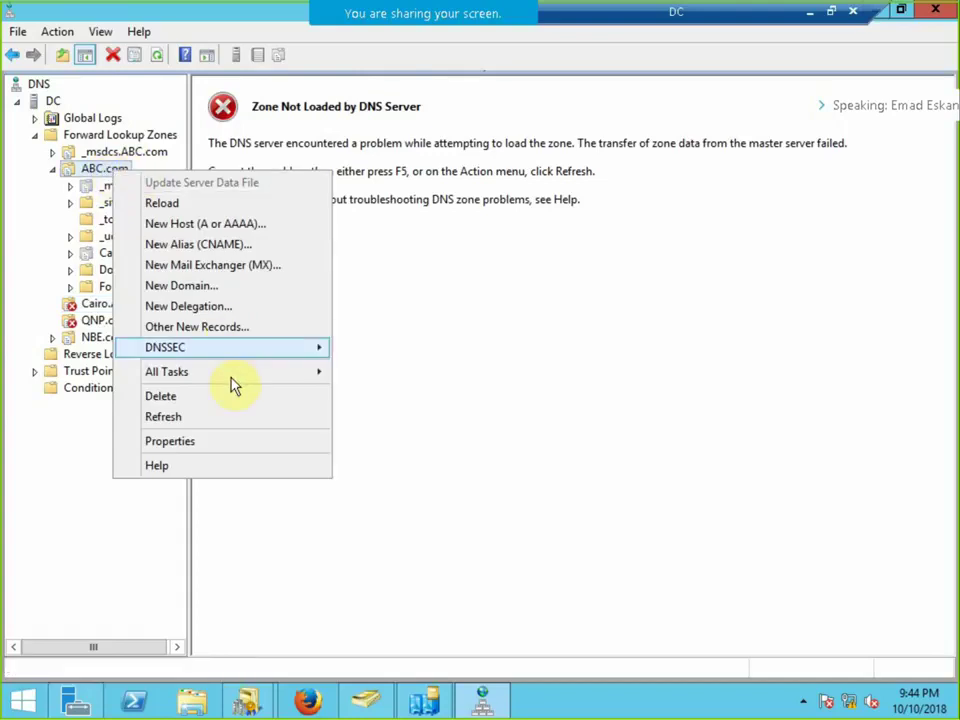
click(231, 445)
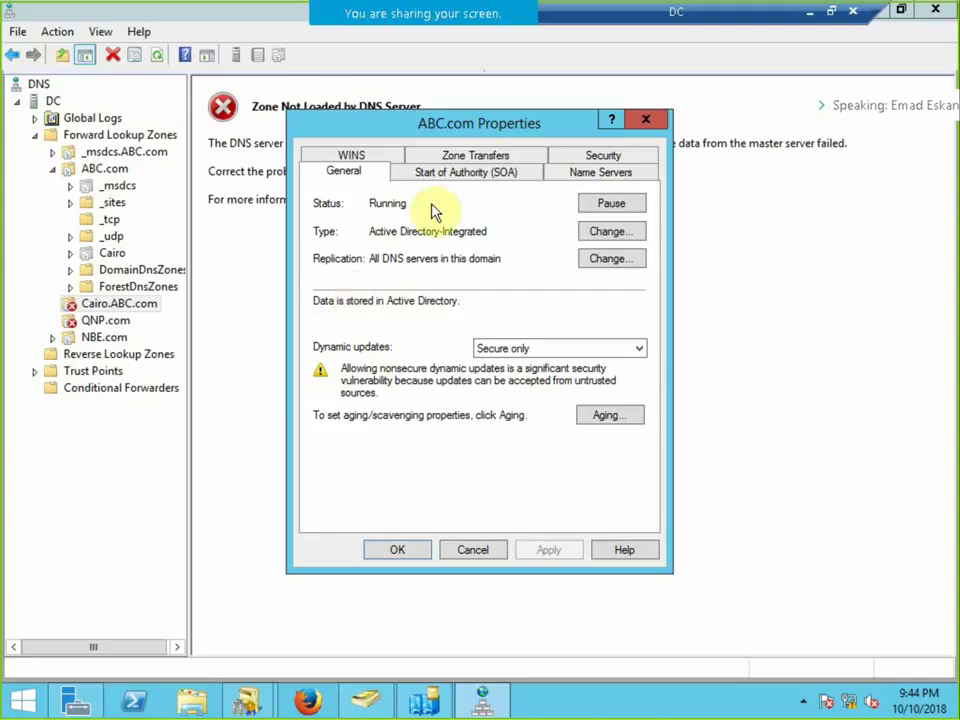
click(487, 161)
click(366, 229)
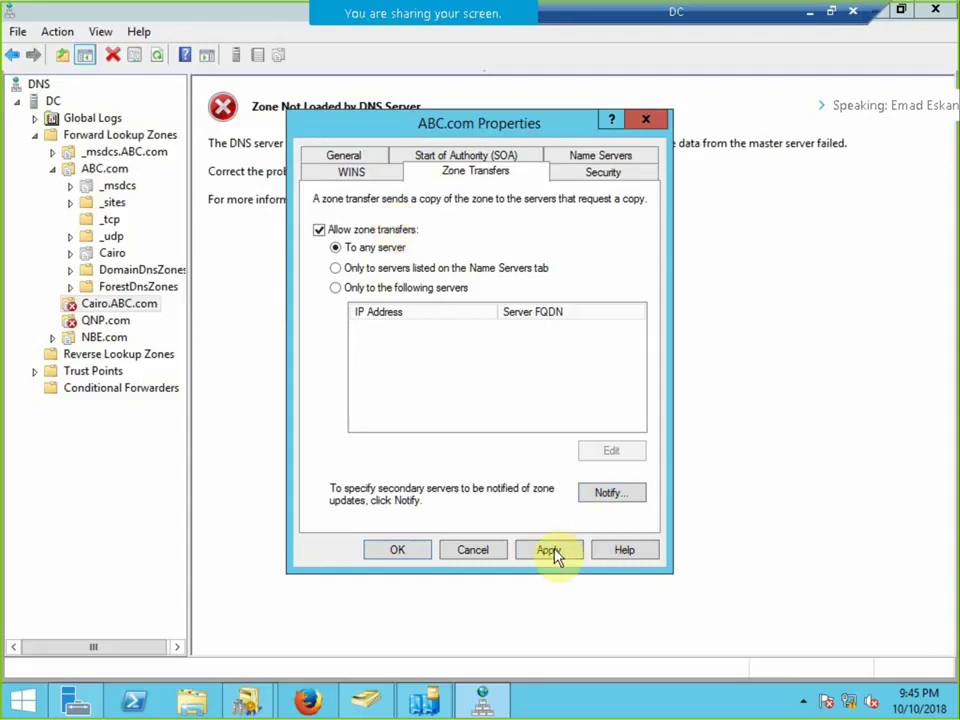
click(425, 549)
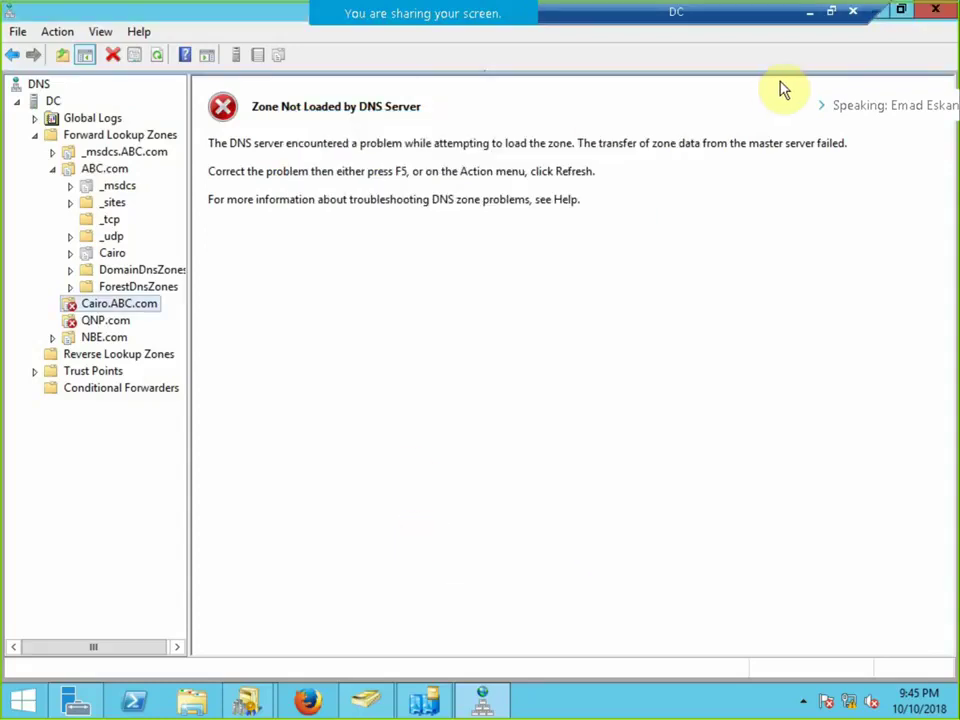
Leave the DC session's full screen and show the Tree session full screen.
click(810, 13)
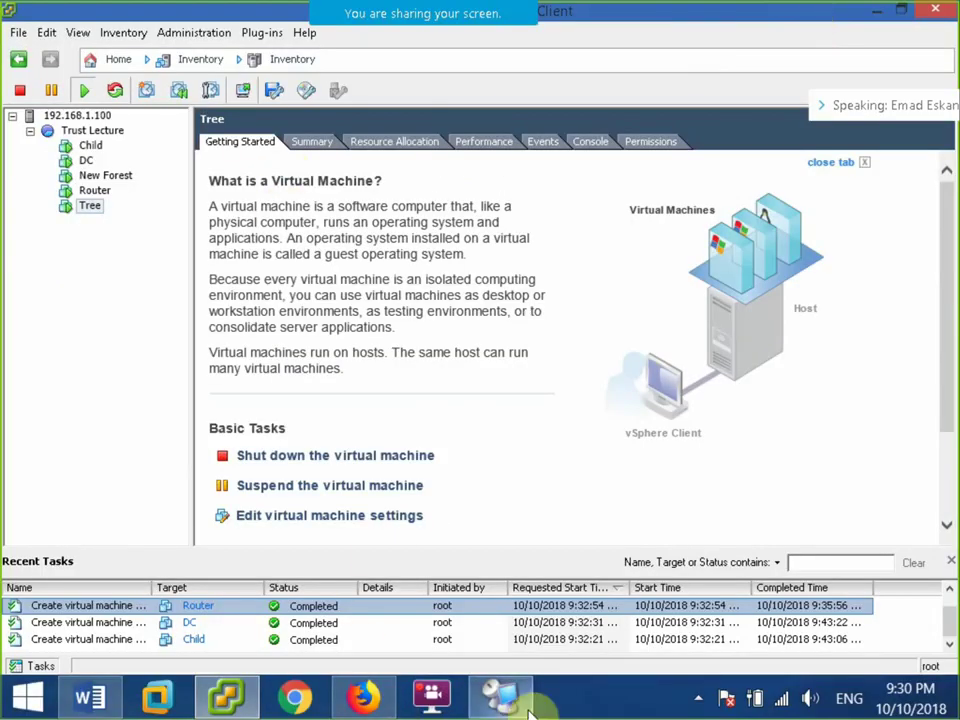
click(493, 686)
click(831, 12)
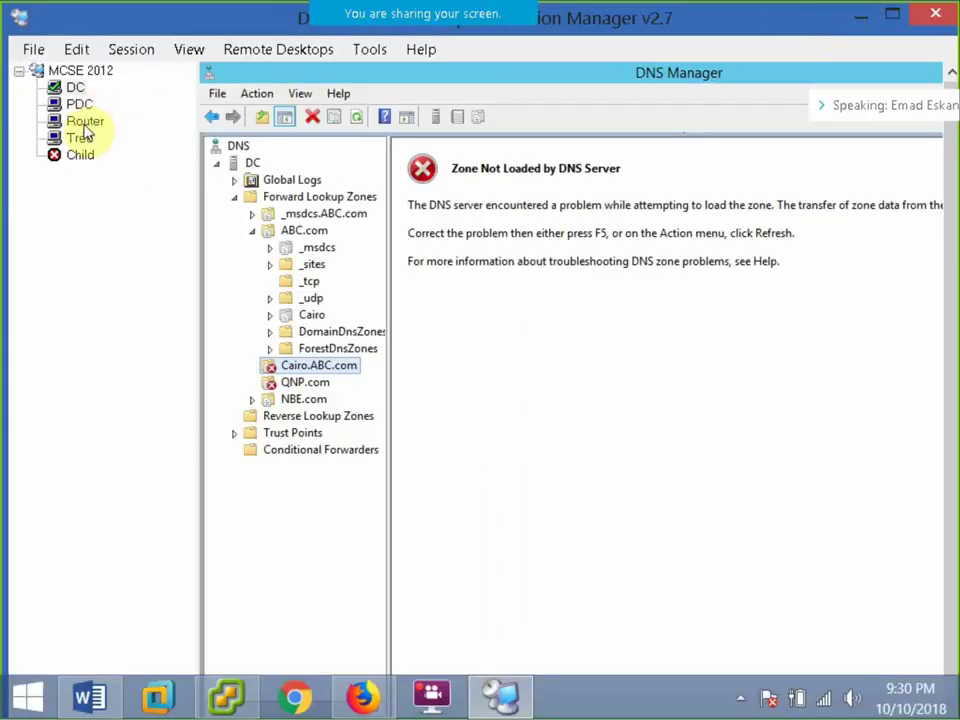
click(80, 139)
click(124, 52)
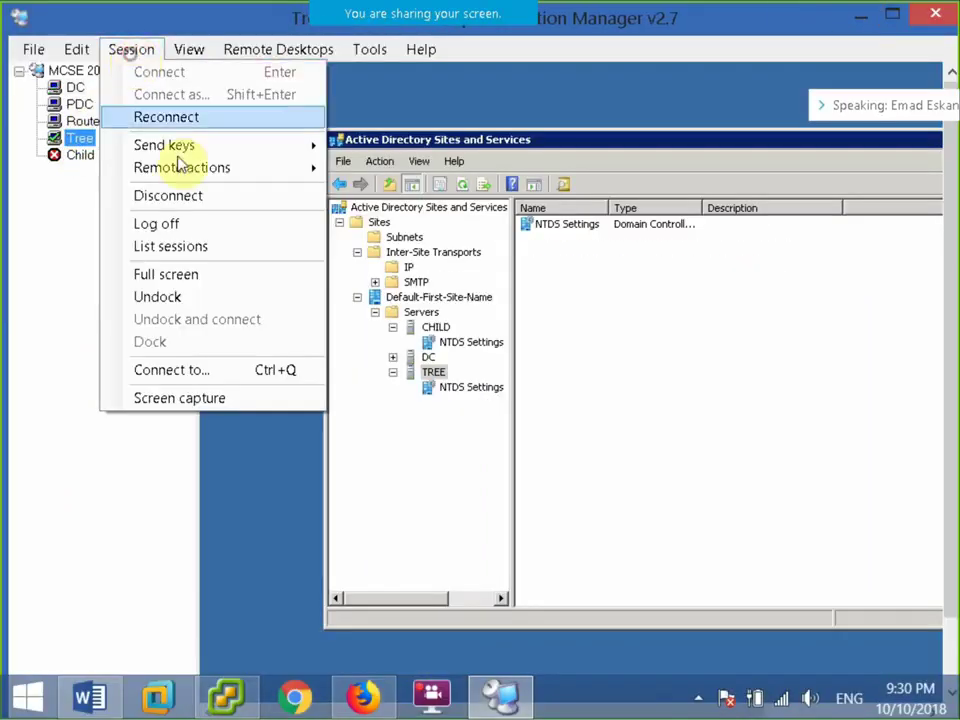
click(162, 272)
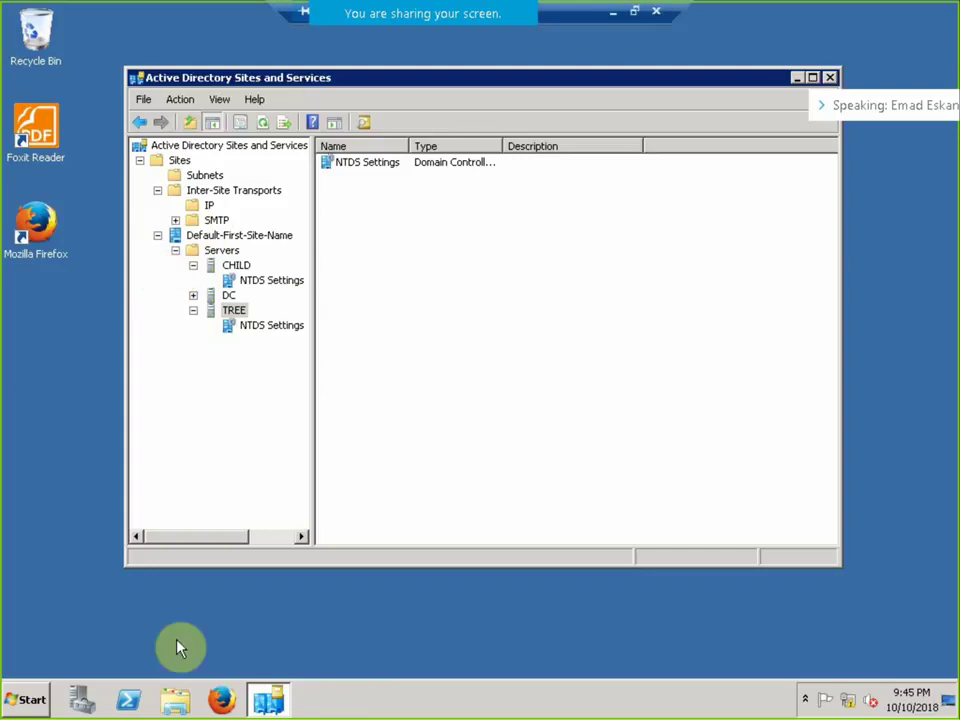
Launch DNS Manager on Tree, expand TREE's zones, then return to the vSphere Client.
click(30, 698)
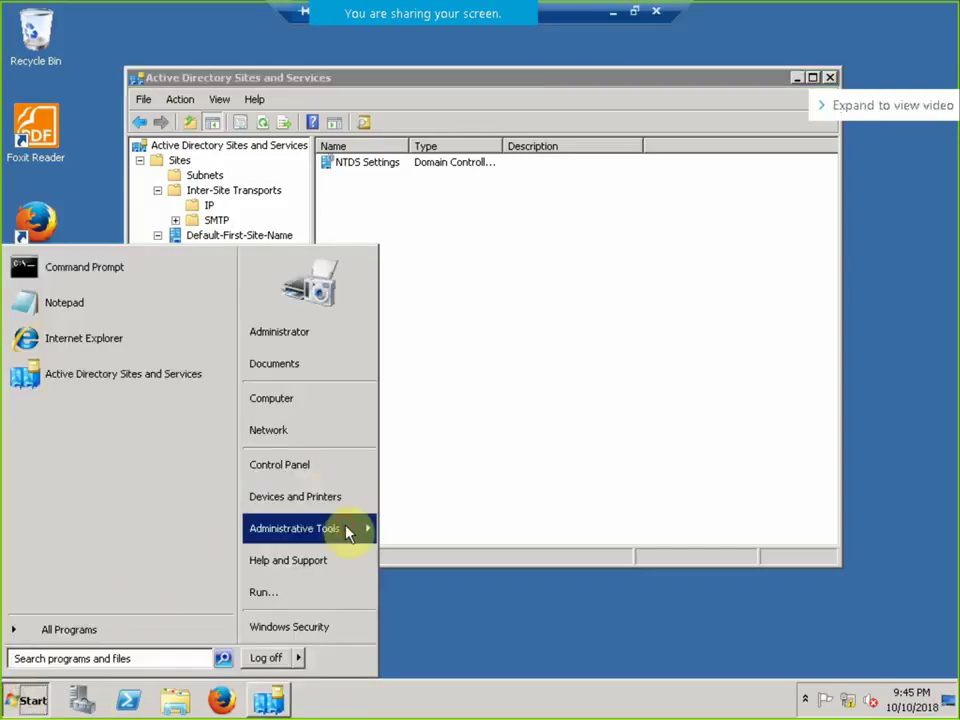
mouse_move(347, 529)
click(484, 250)
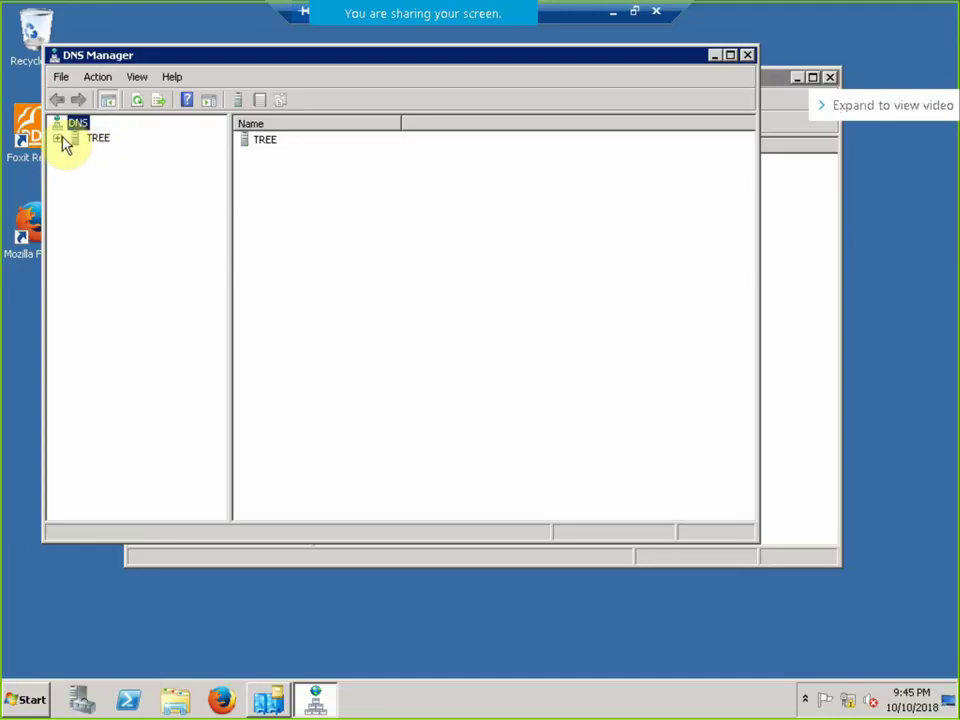
double_click(64, 139)
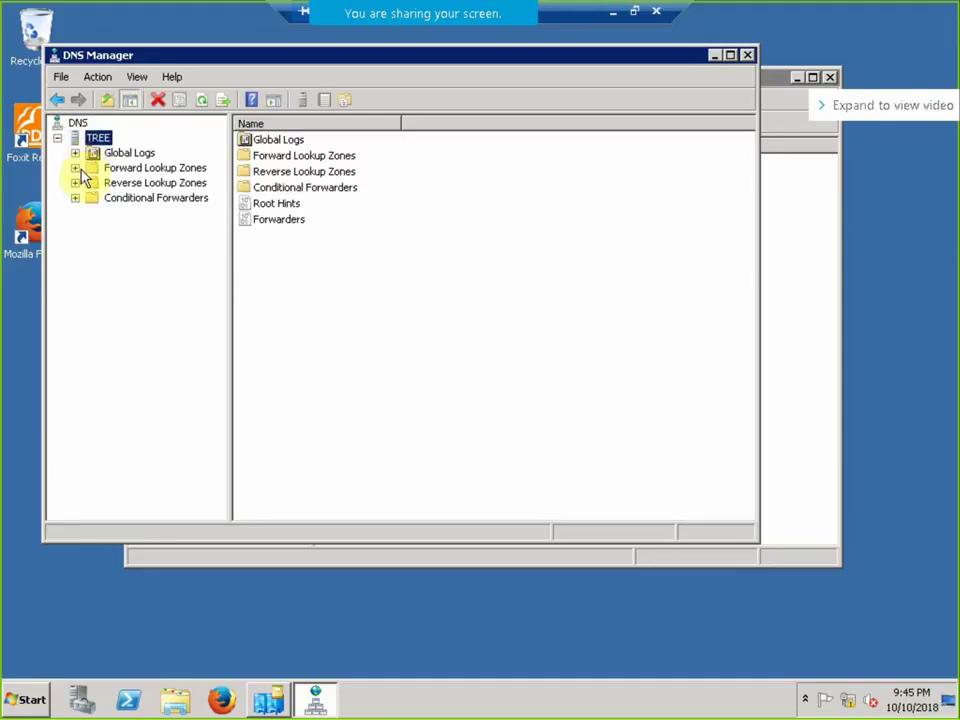
click(634, 12)
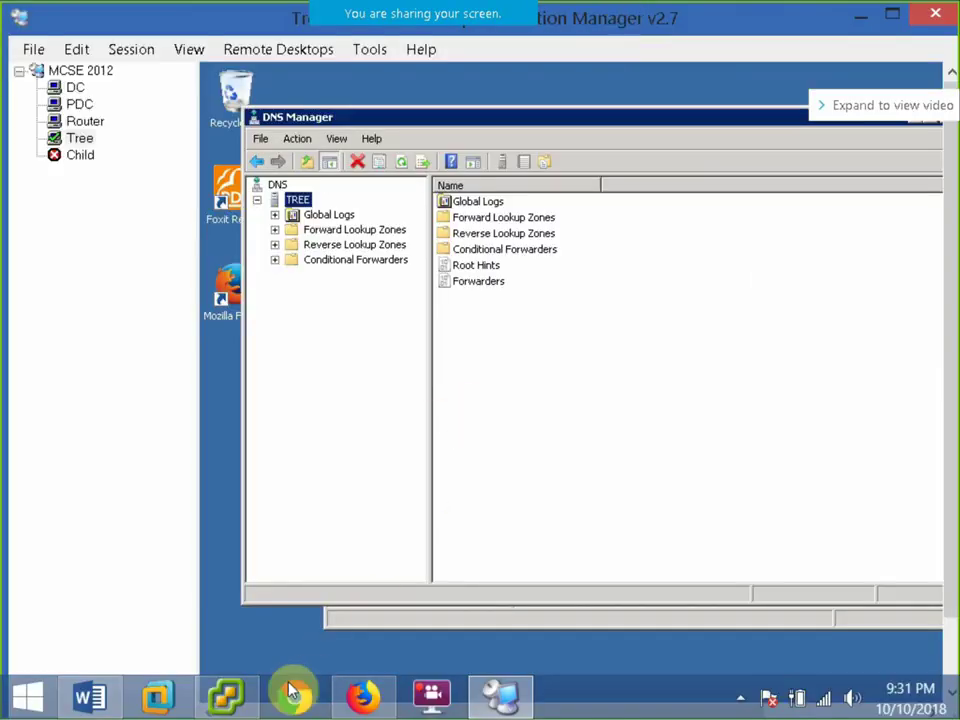
click(226, 697)
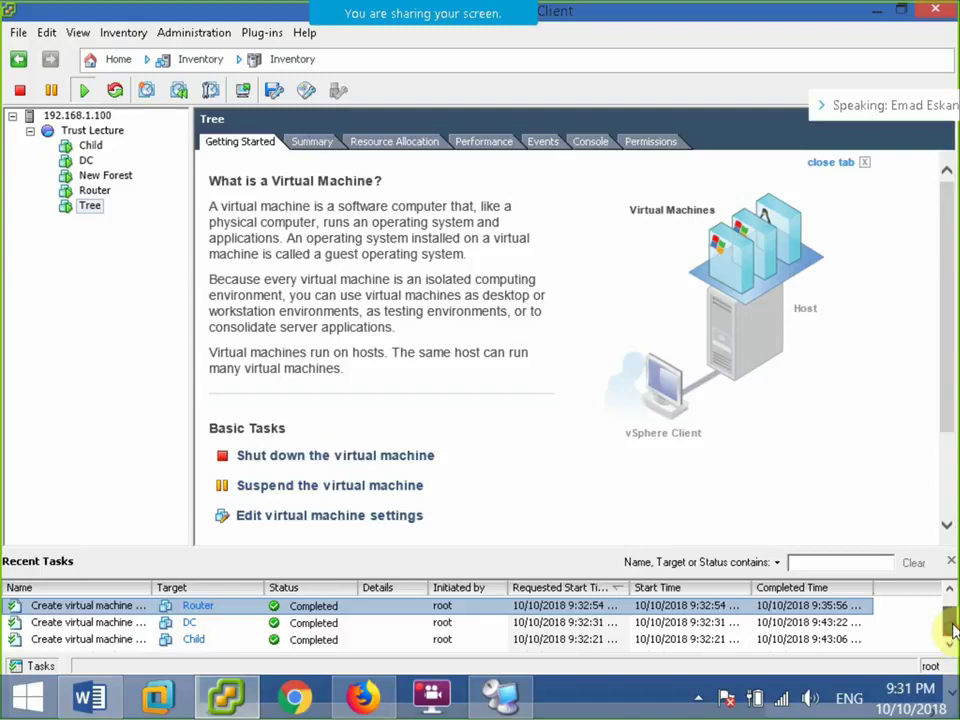
Revert the Tree VM to its Tree snapshot through Snapshot Manager and confirm.
mouse_move(950, 628)
mouse_down()
mouse_move(949, 606)
mouse_move(949, 620)
mouse_up()
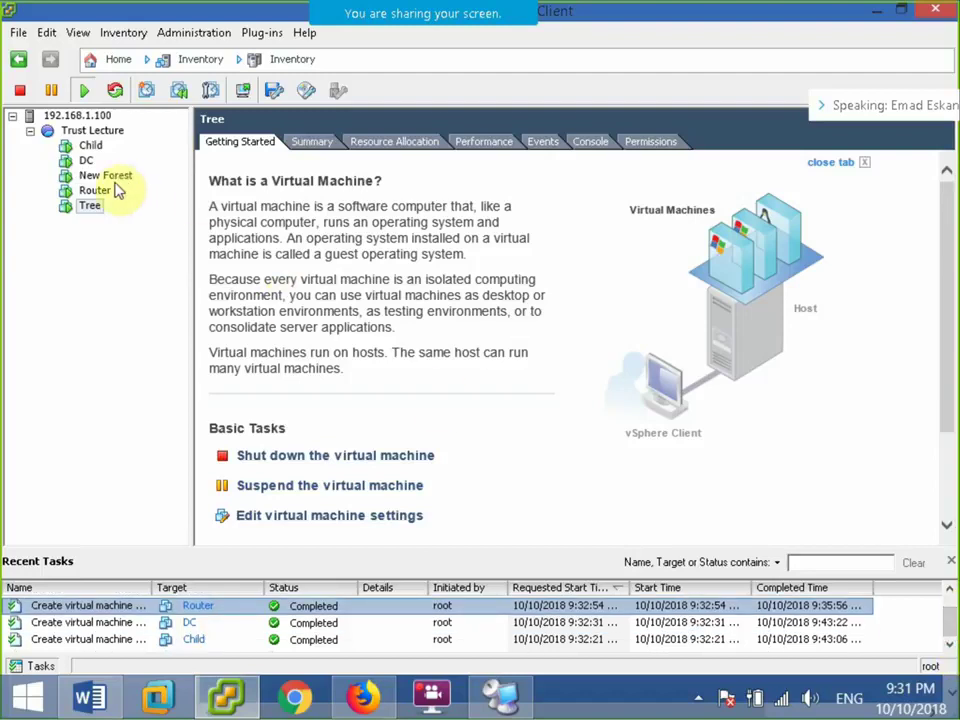
right_click(90, 206)
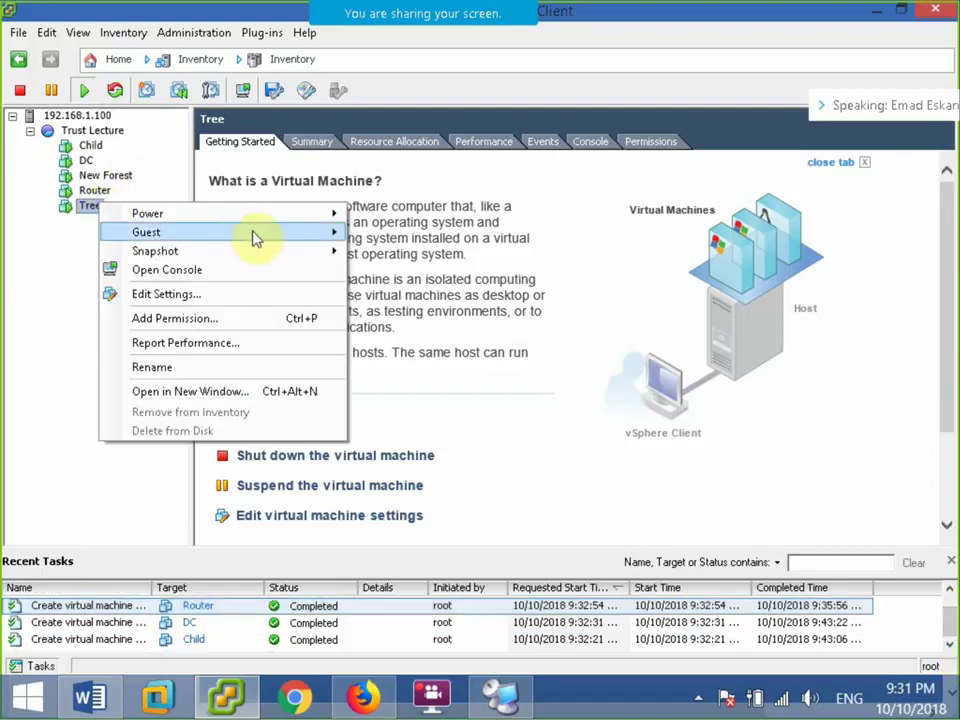
mouse_move(315, 255)
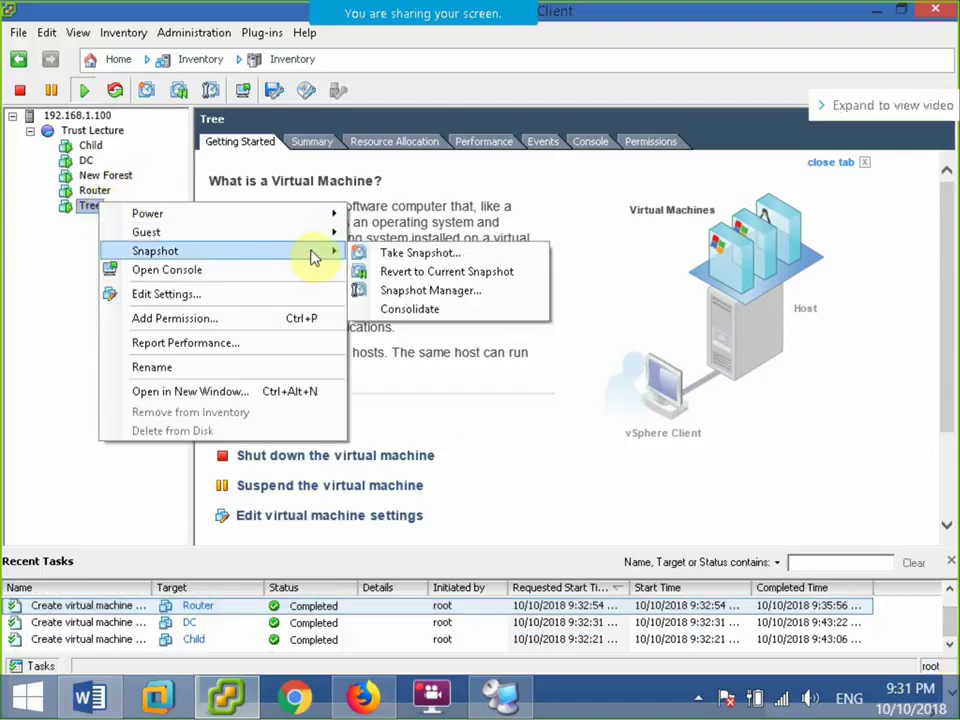
click(390, 290)
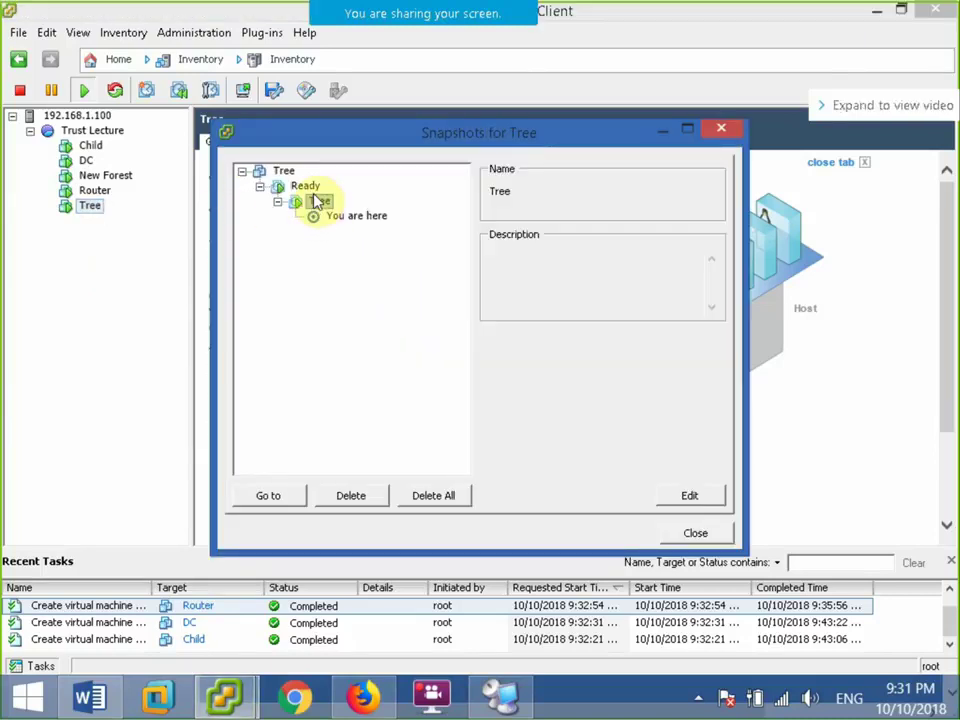
click(285, 496)
click(572, 407)
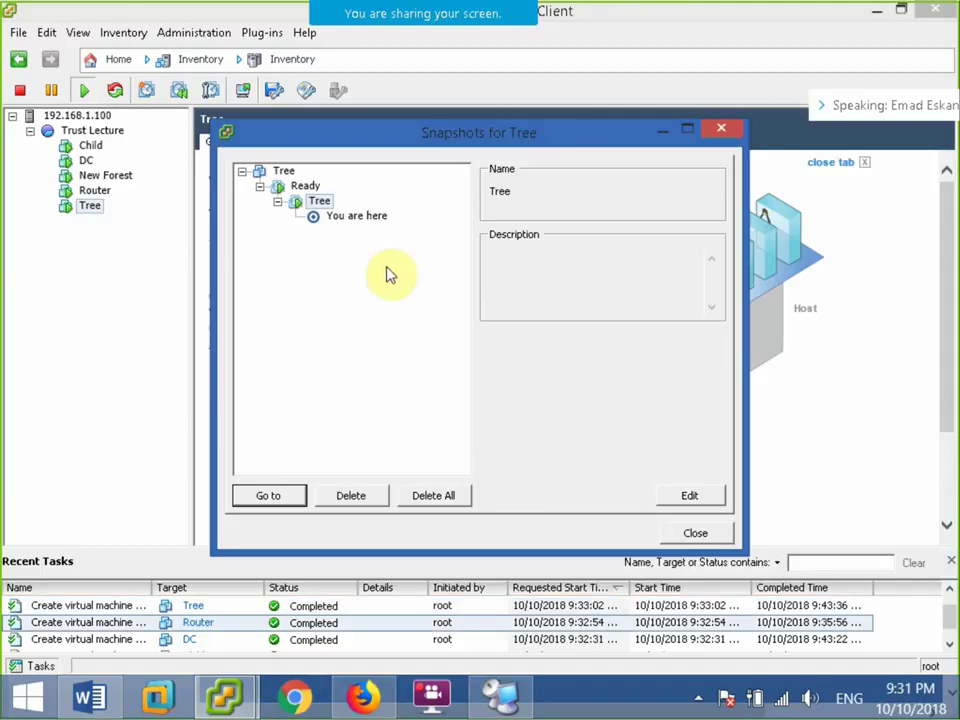
click(682, 538)
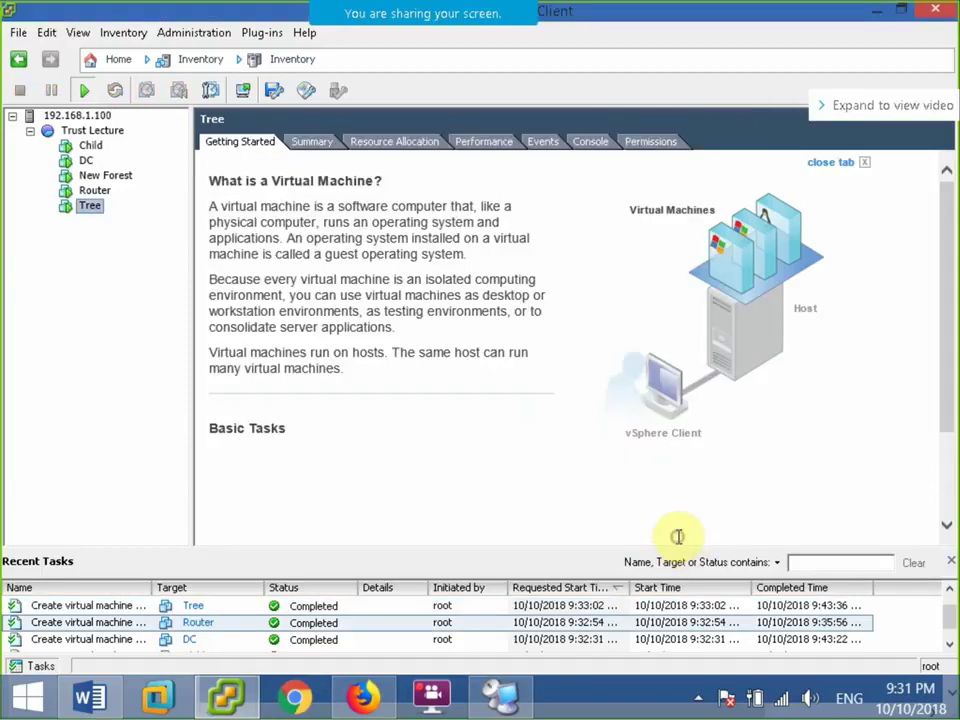
click(950, 645)
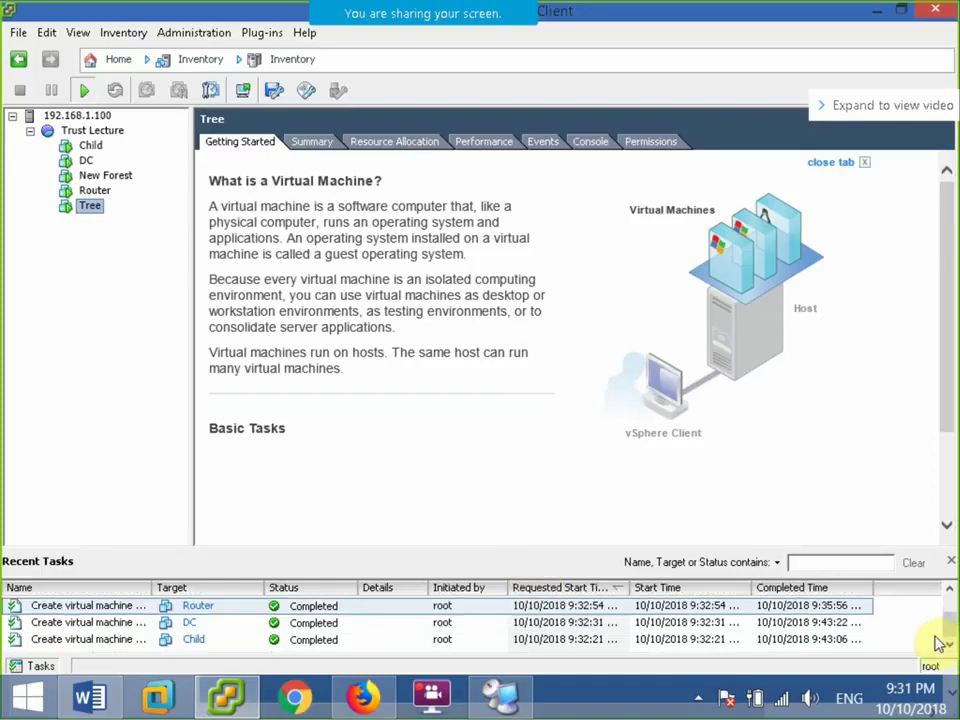
scroll(926, 621, up, 1)
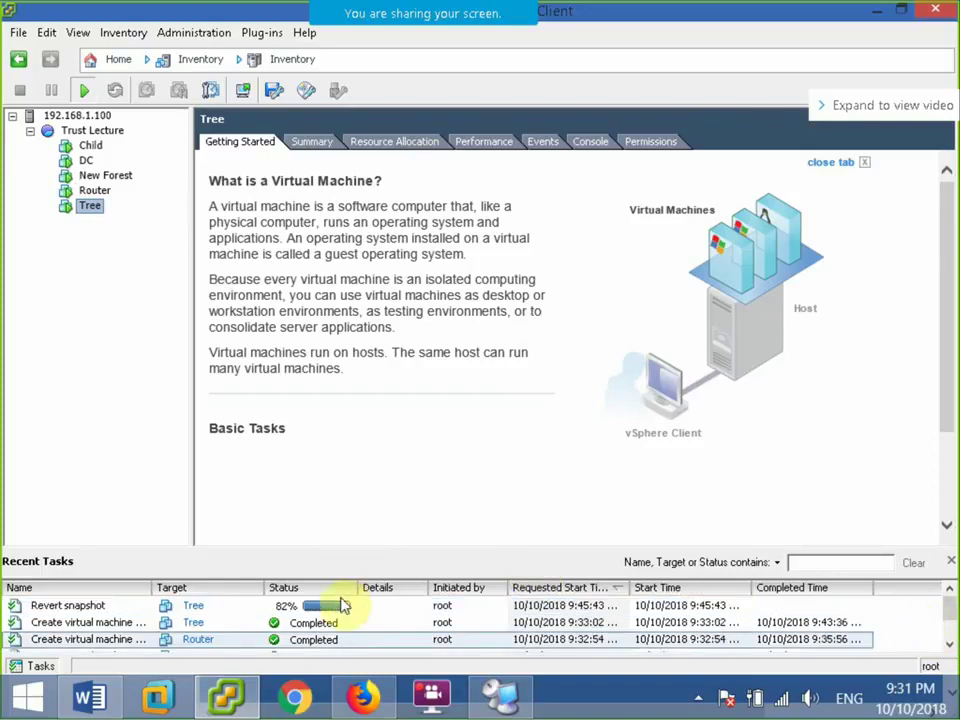
Reconnect to the Child server in Remote Desktop Connection Manager.
click(89, 146)
click(476, 678)
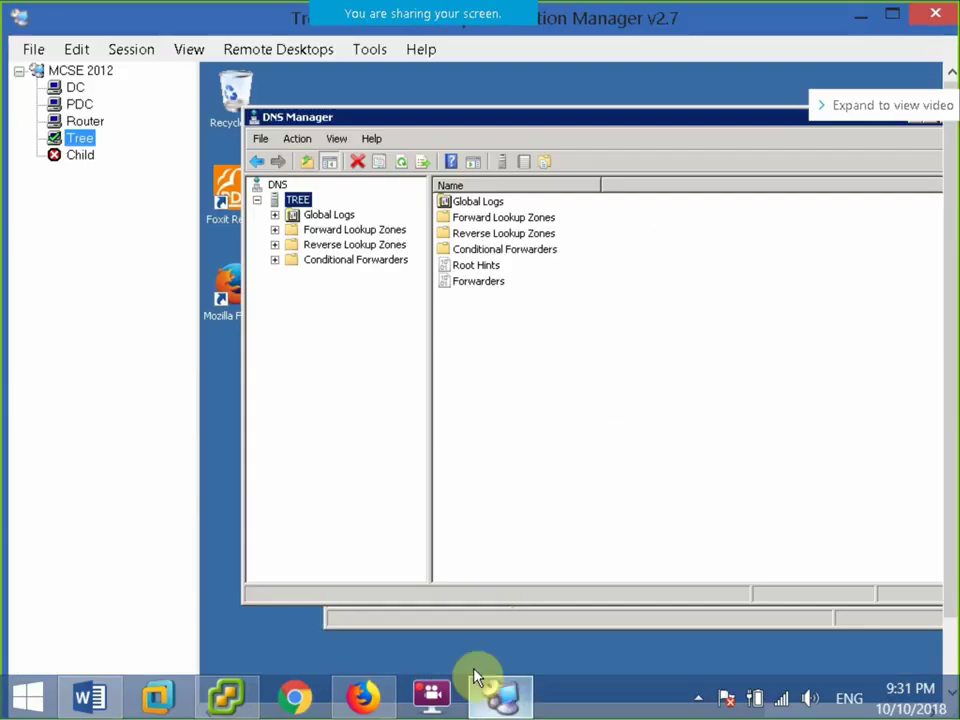
click(80, 155)
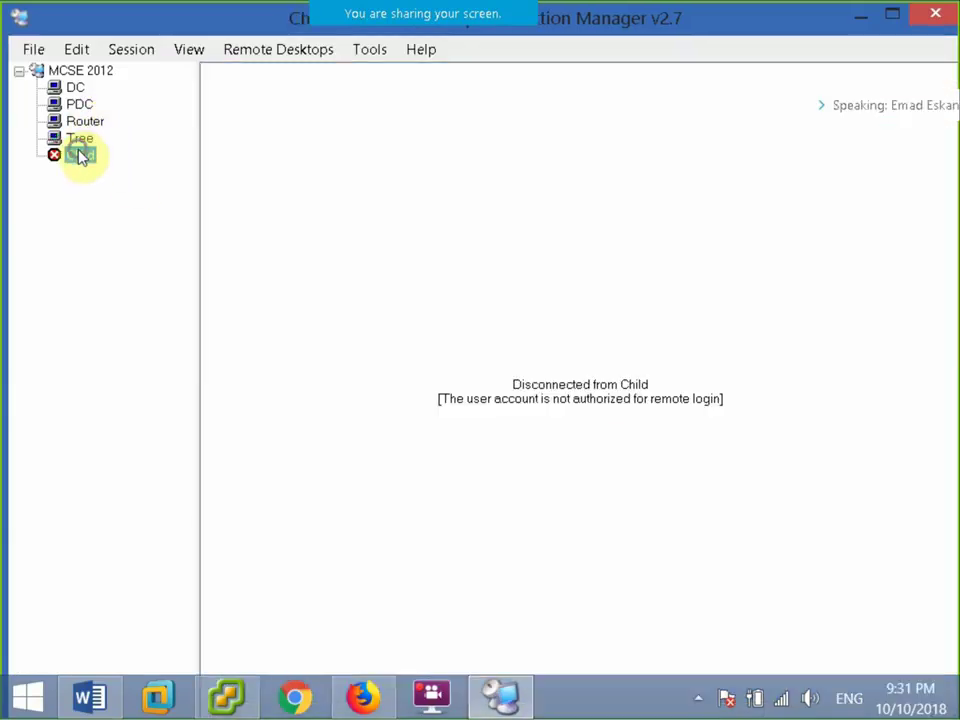
right_click(80, 155)
click(128, 162)
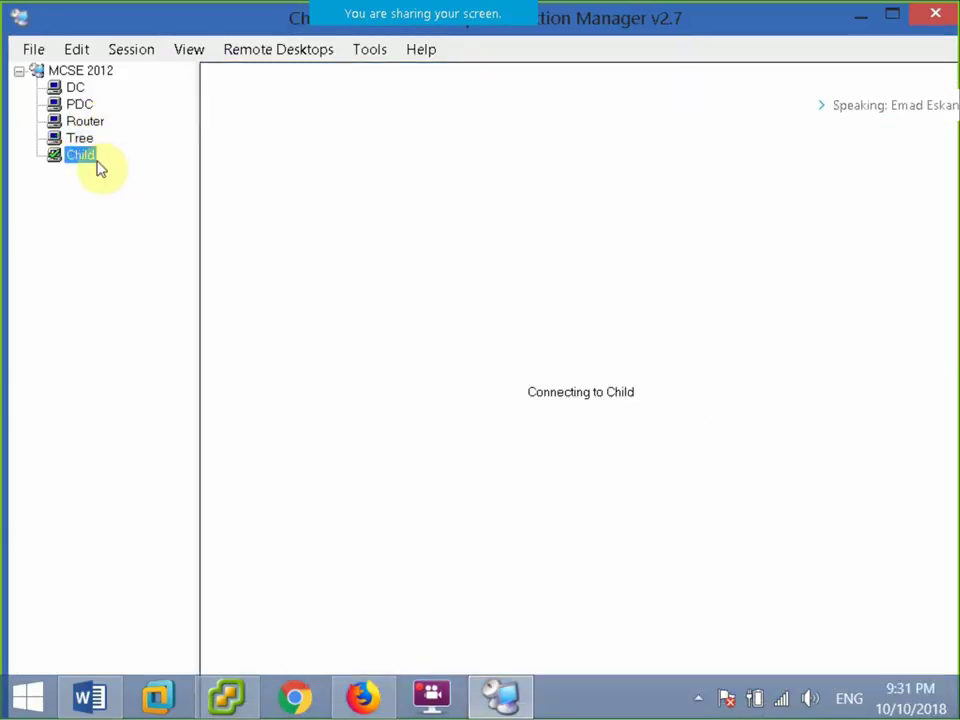
Show the Tree server's session full screen.
click(84, 141)
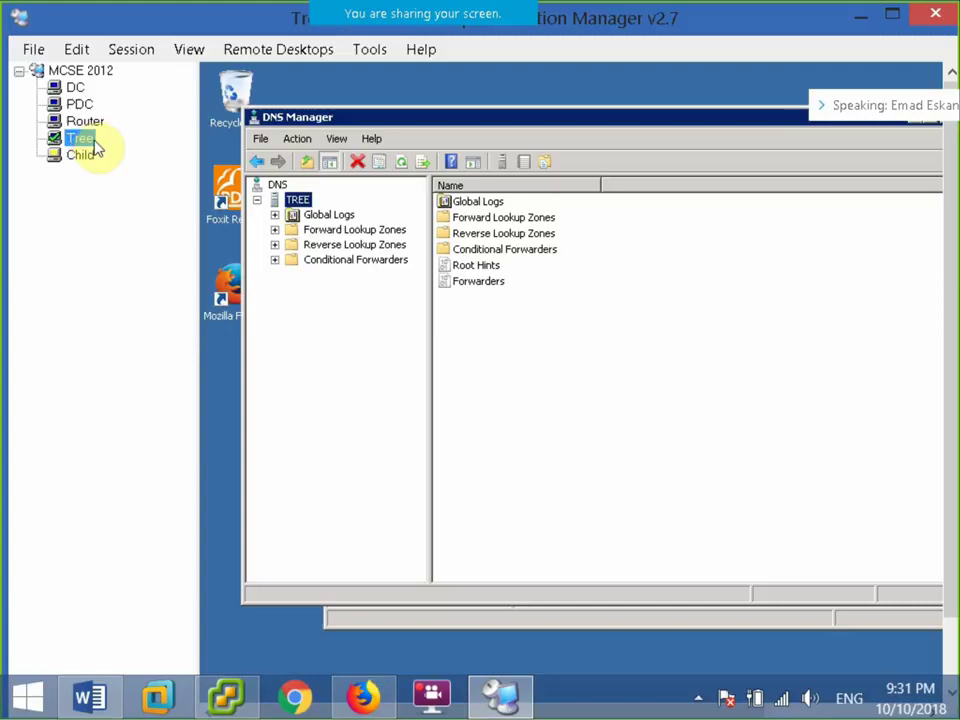
click(131, 49)
click(186, 274)
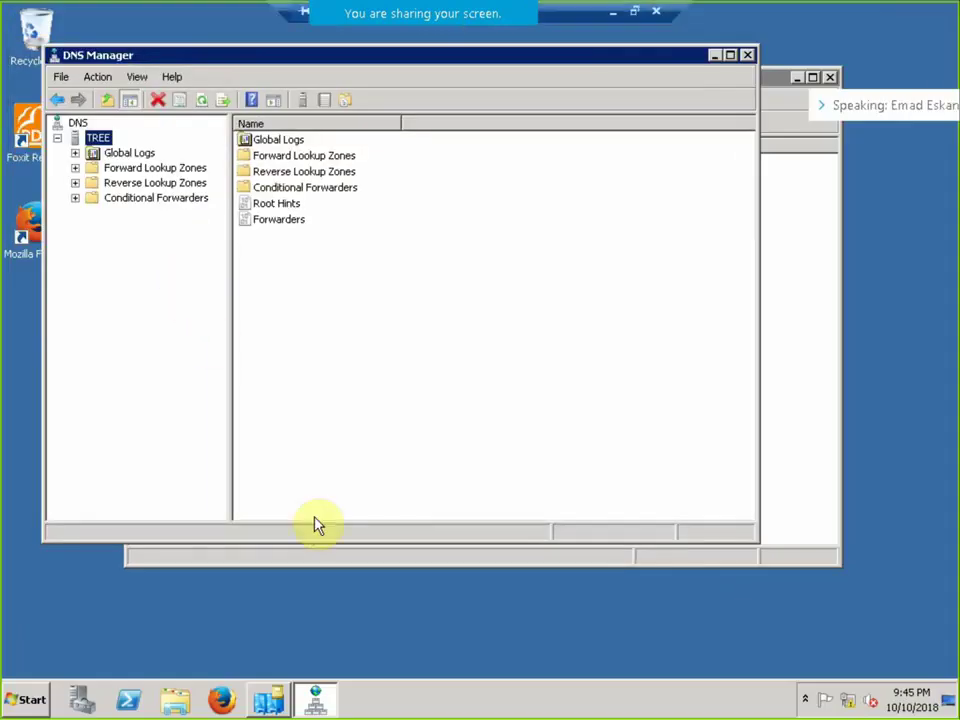
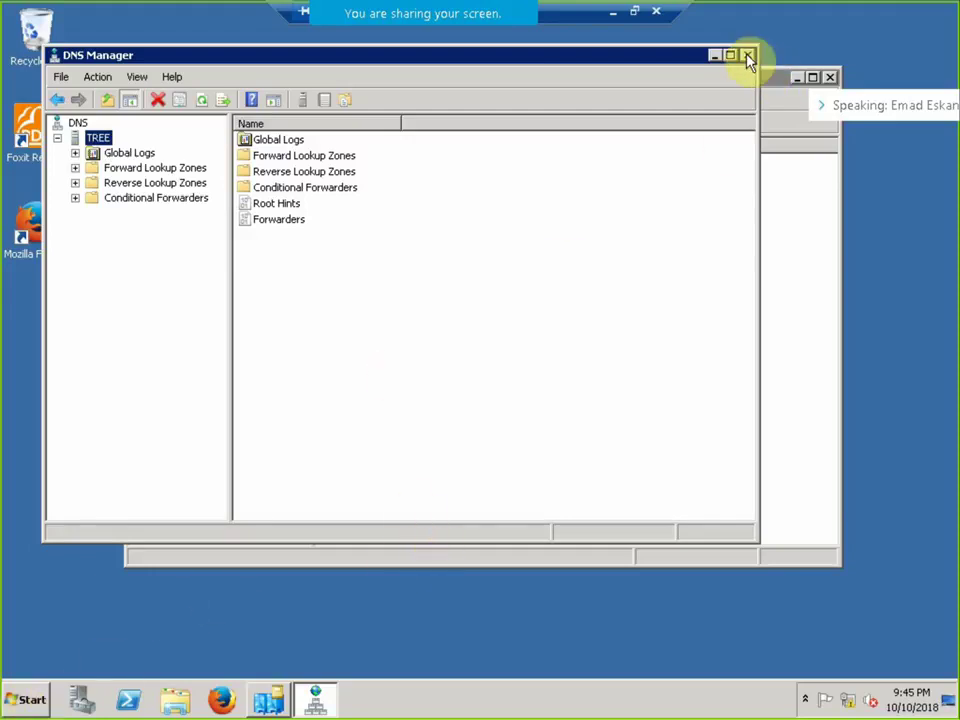
Leave full screen, open the Child and Tree sessions, and cancel Tree's reconnection attempt.
click(636, 12)
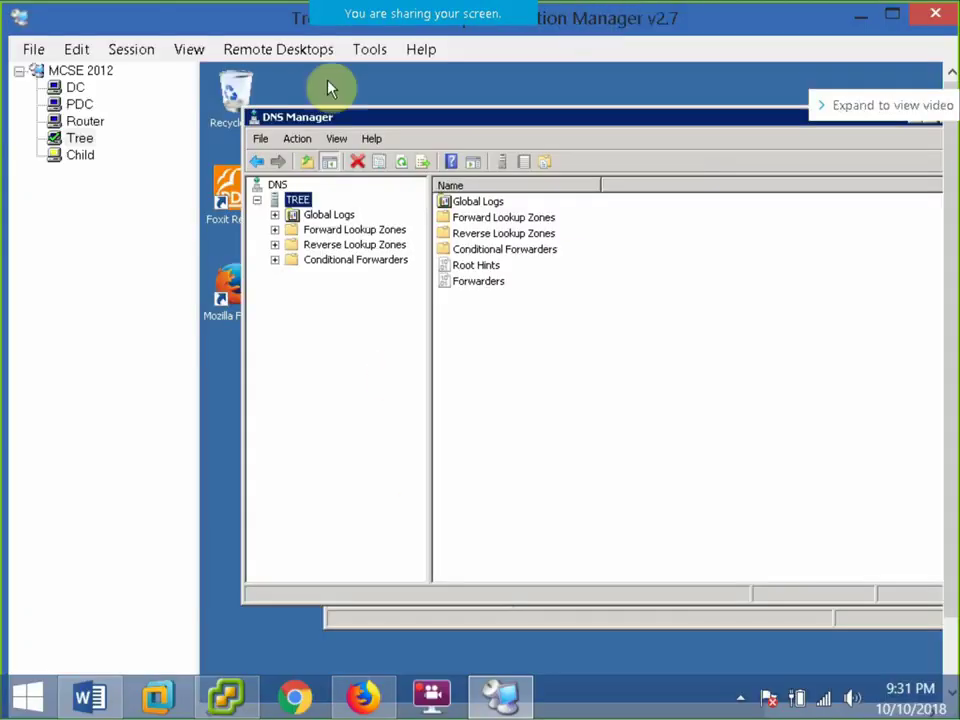
double_click(81, 157)
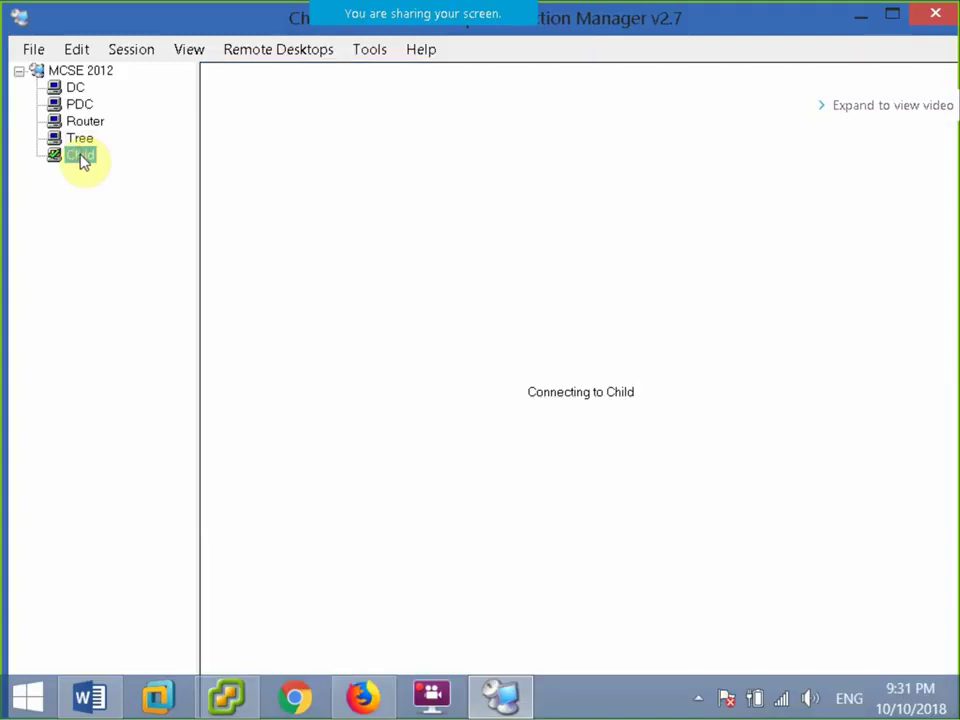
double_click(79, 143)
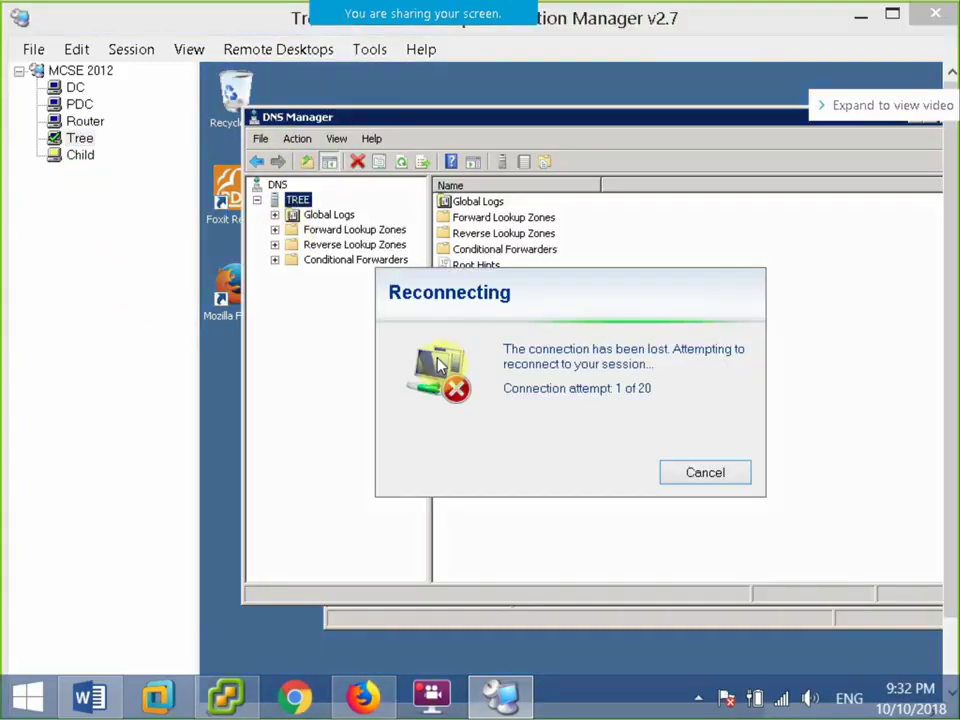
click(731, 478)
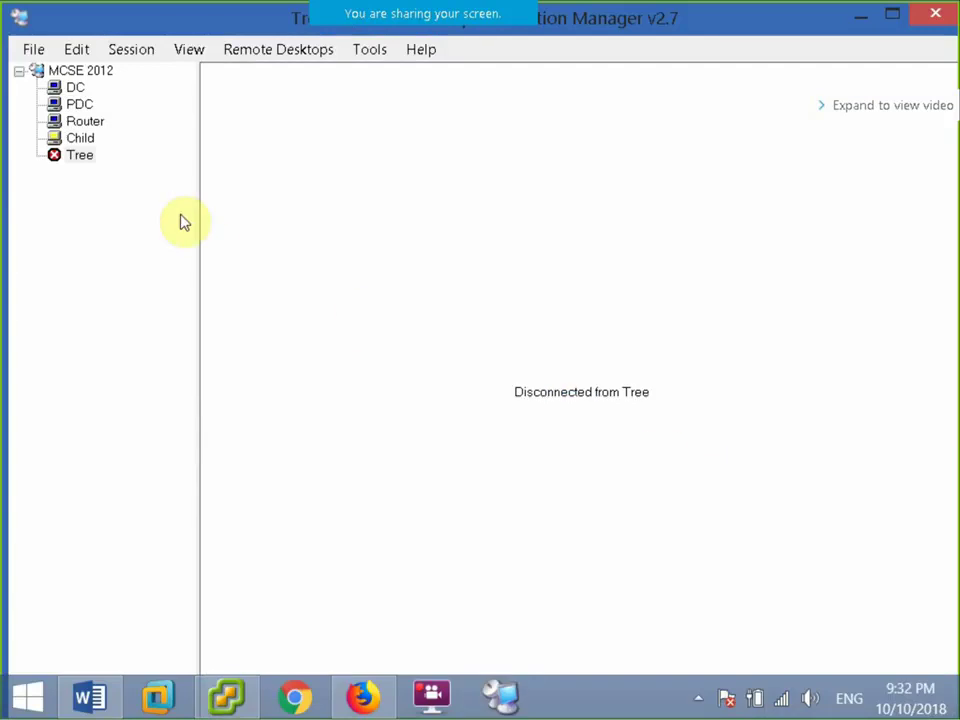
Reconnect the Tree server, then bring up vSphere Client showing the Child virtual machine.
right_click(73, 146)
click(72, 146)
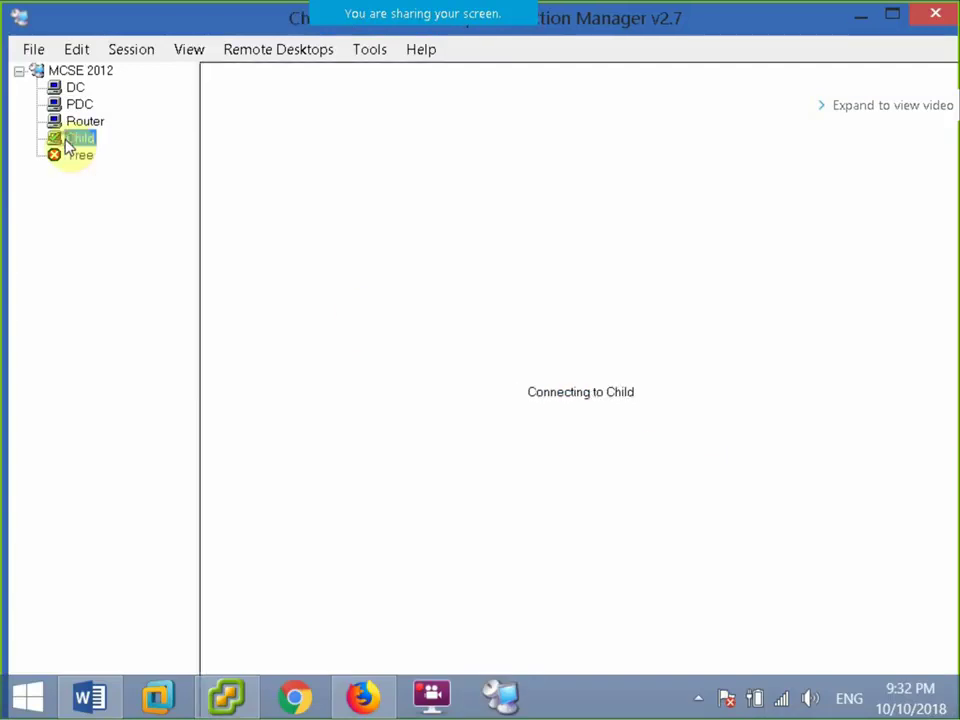
right_click(77, 157)
click(155, 166)
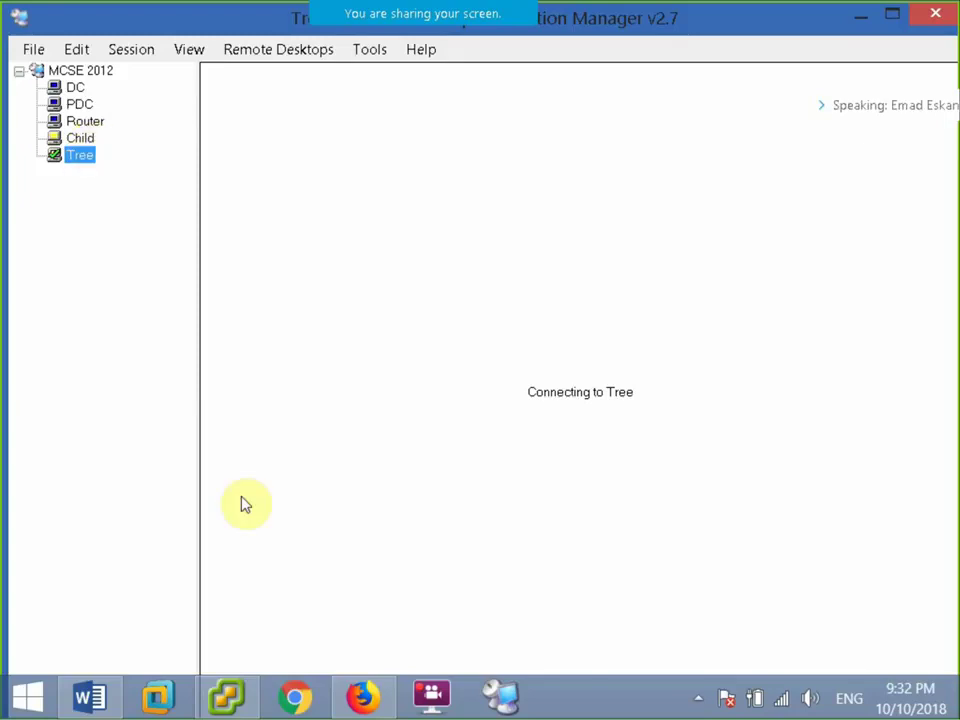
click(226, 697)
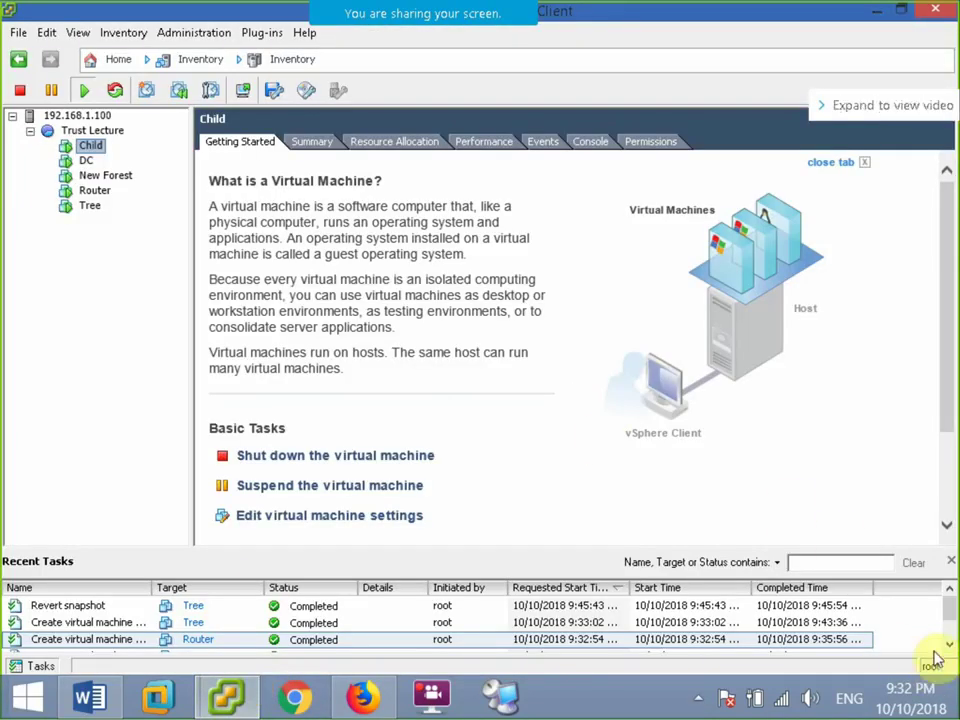
Return from vSphere Client to Remote Desktop Connection Manager's Tree desktop and its Session menu.
scroll(945, 614, down, 2)
scroll(940, 612, up, 2)
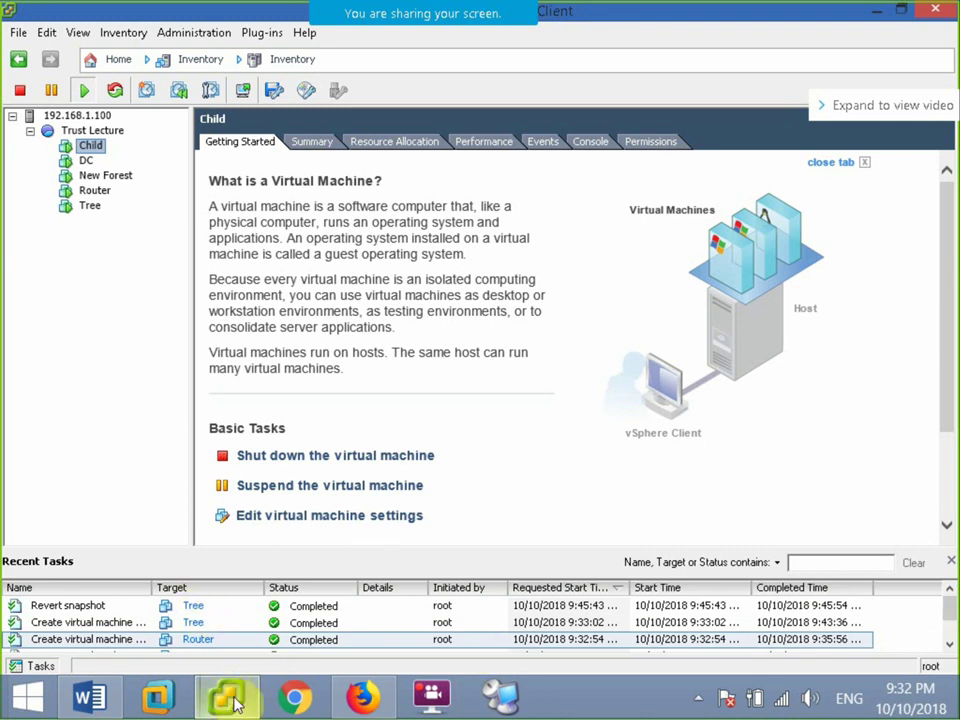
key(super)
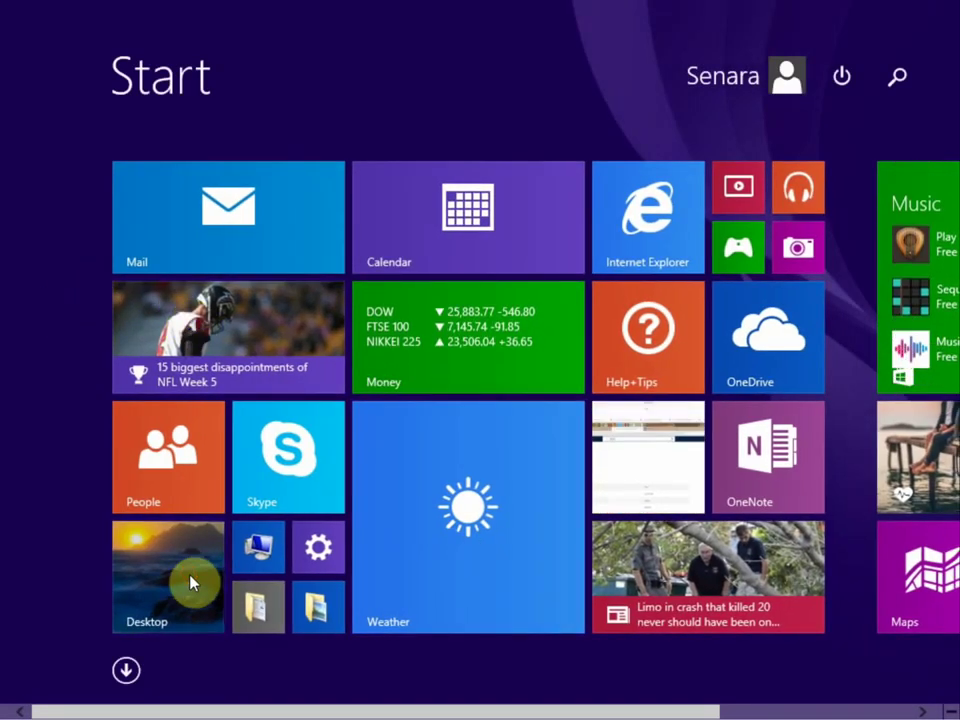
click(192, 583)
key(alt+Tab)
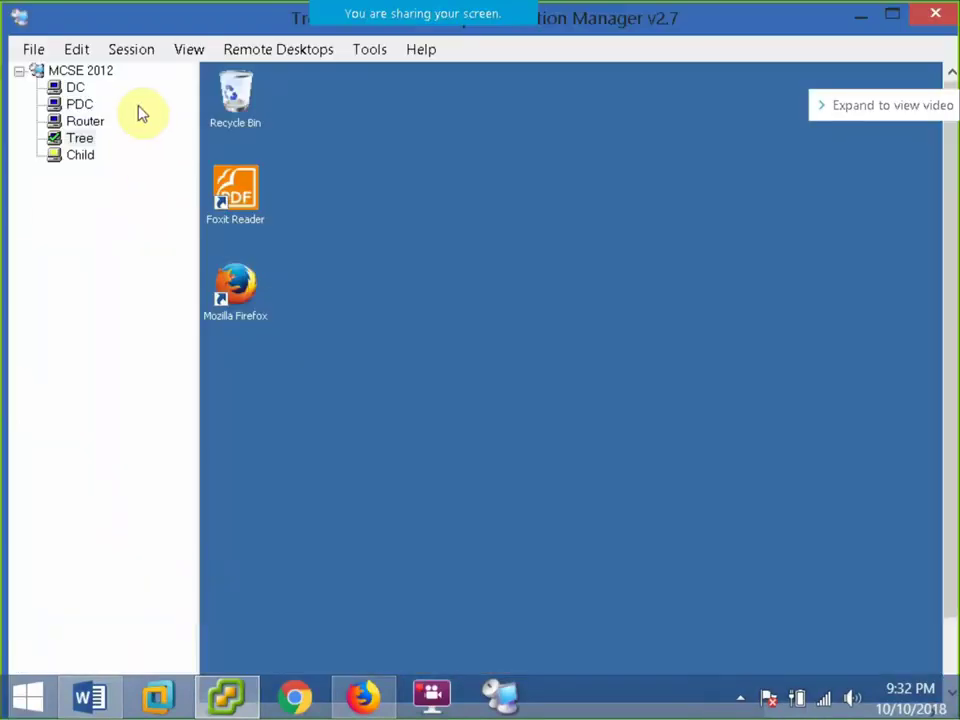
click(122, 48)
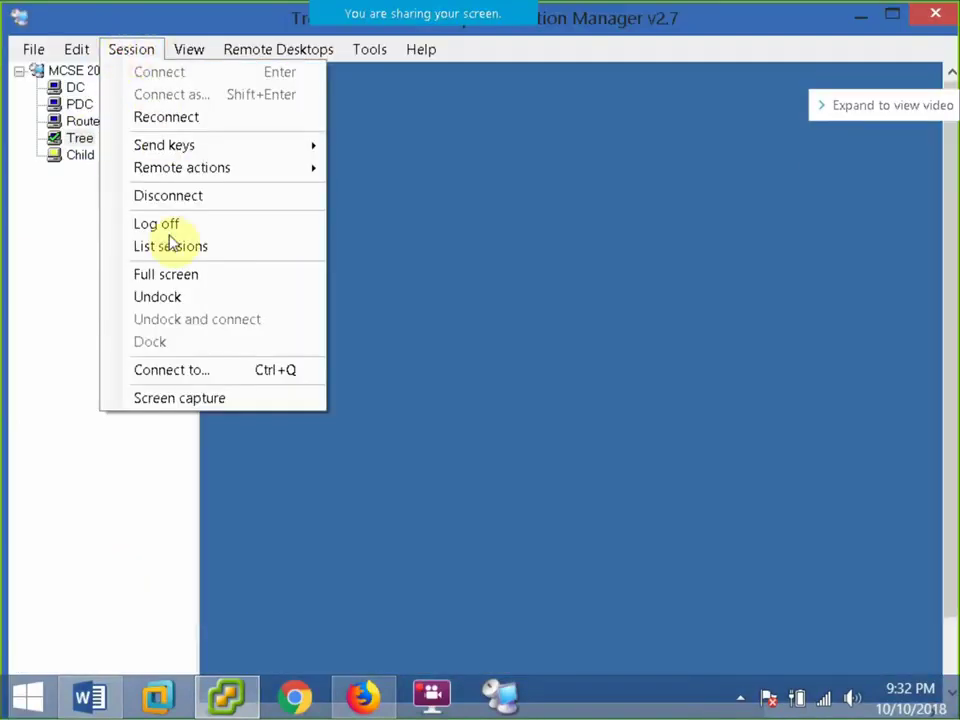
Show the Tree session full screen and open the QNP.com forward lookup zone in DNS Manager.
click(165, 274)
click(14, 708)
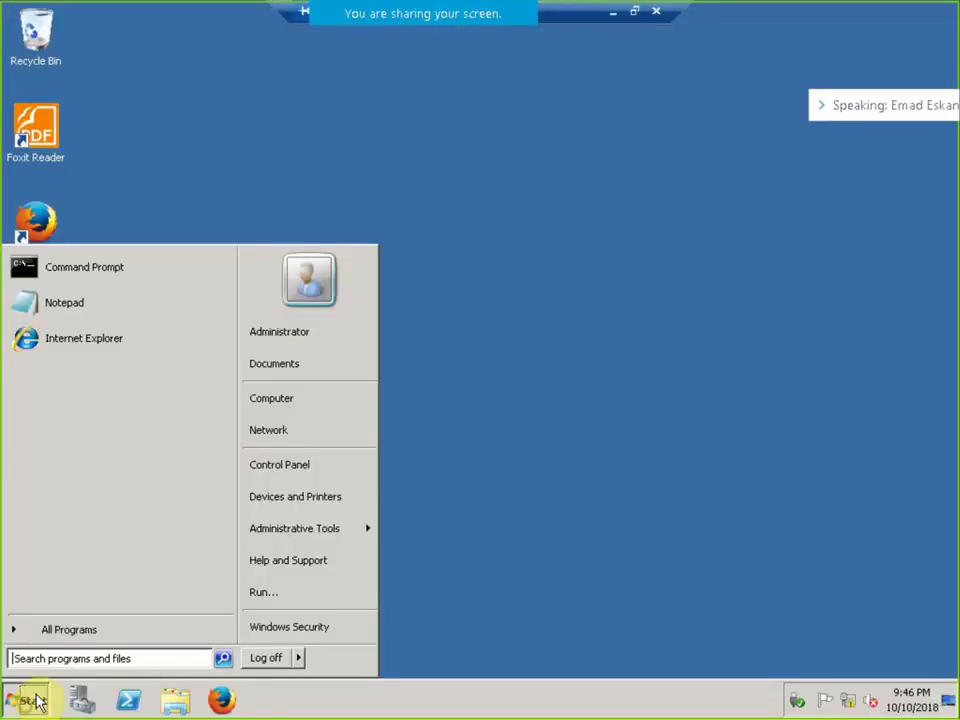
mouse_move(352, 533)
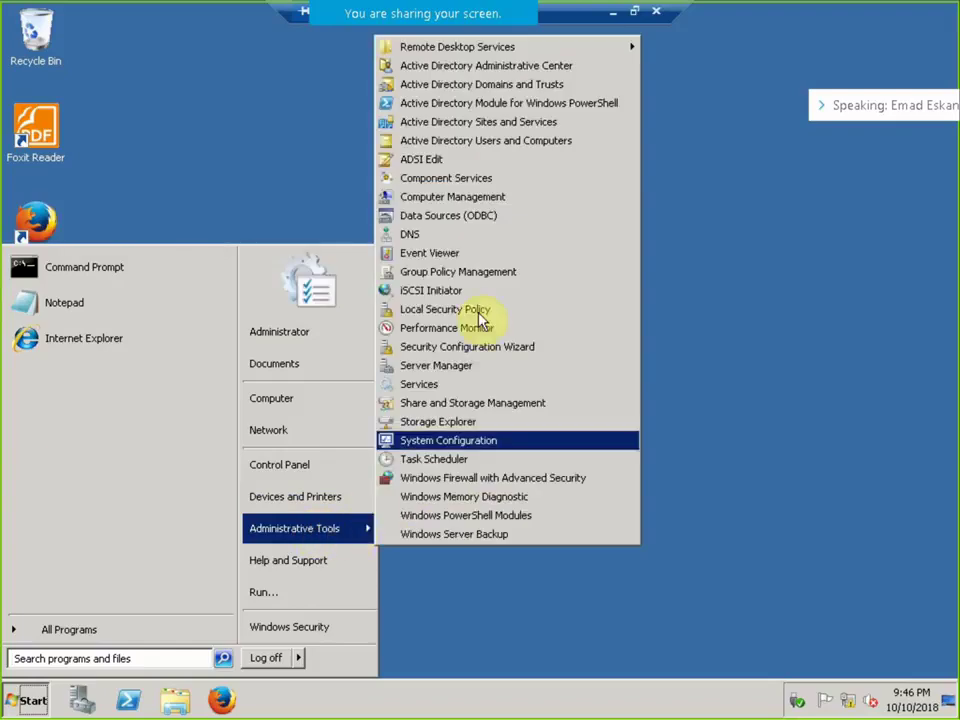
click(460, 237)
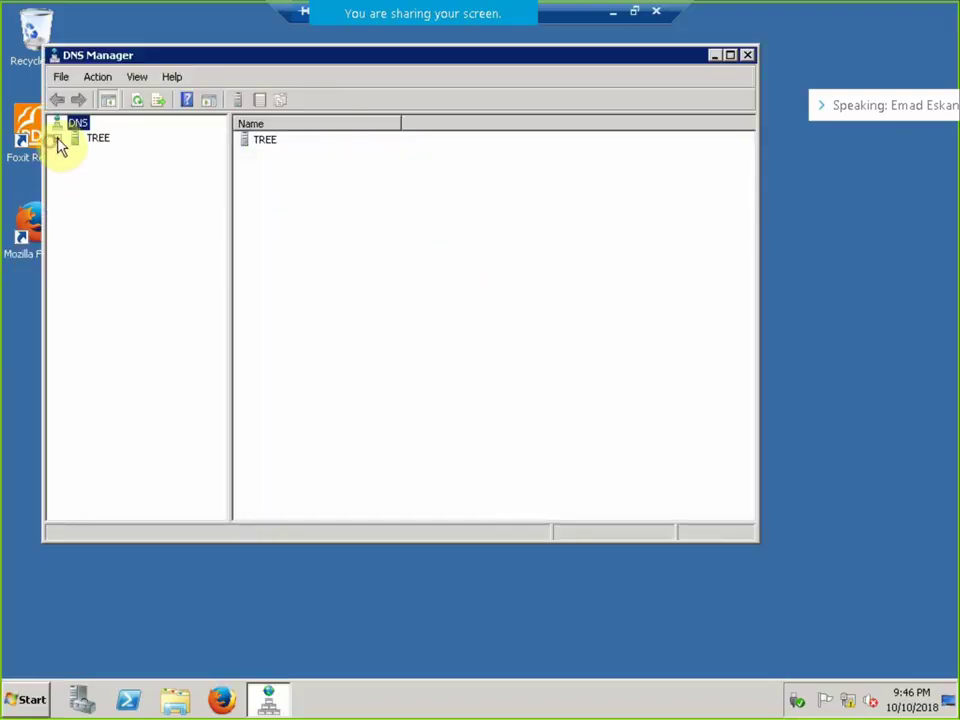
click(58, 140)
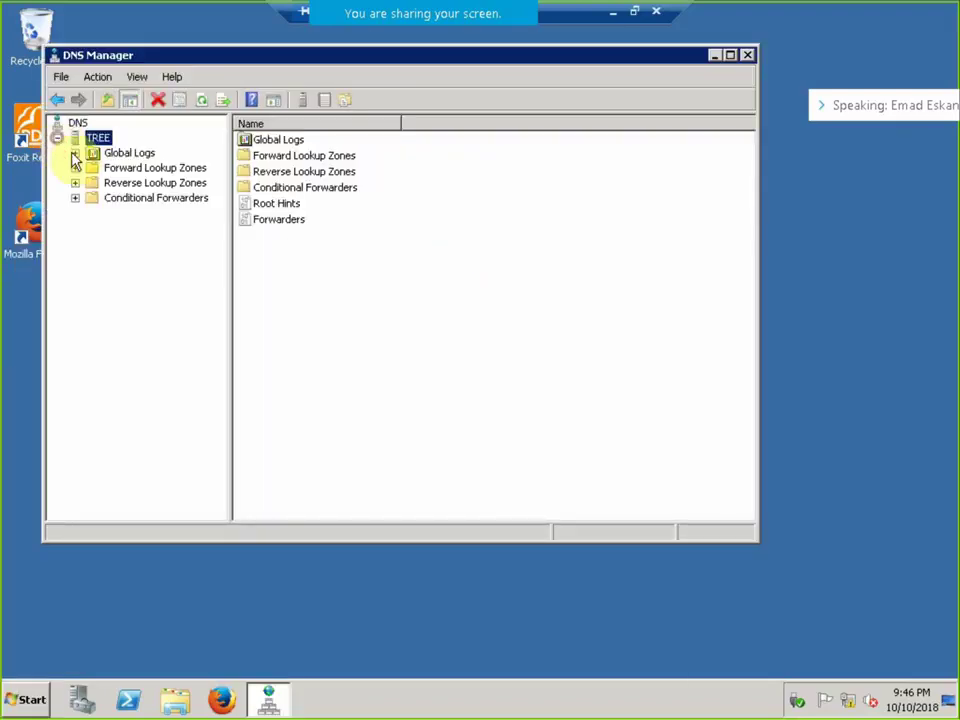
click(75, 168)
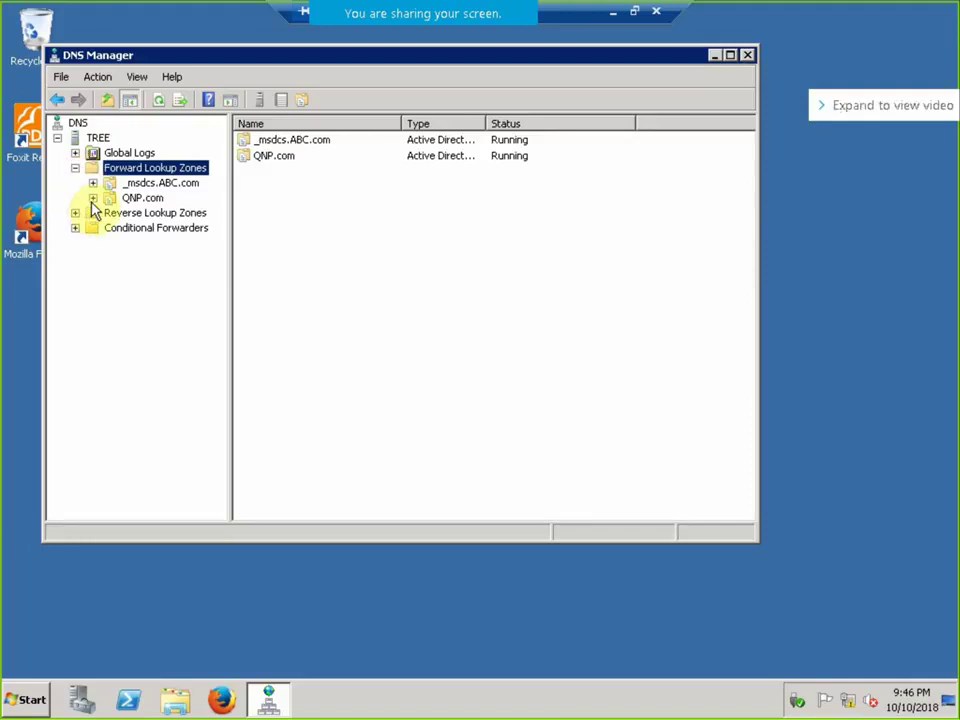
click(92, 199)
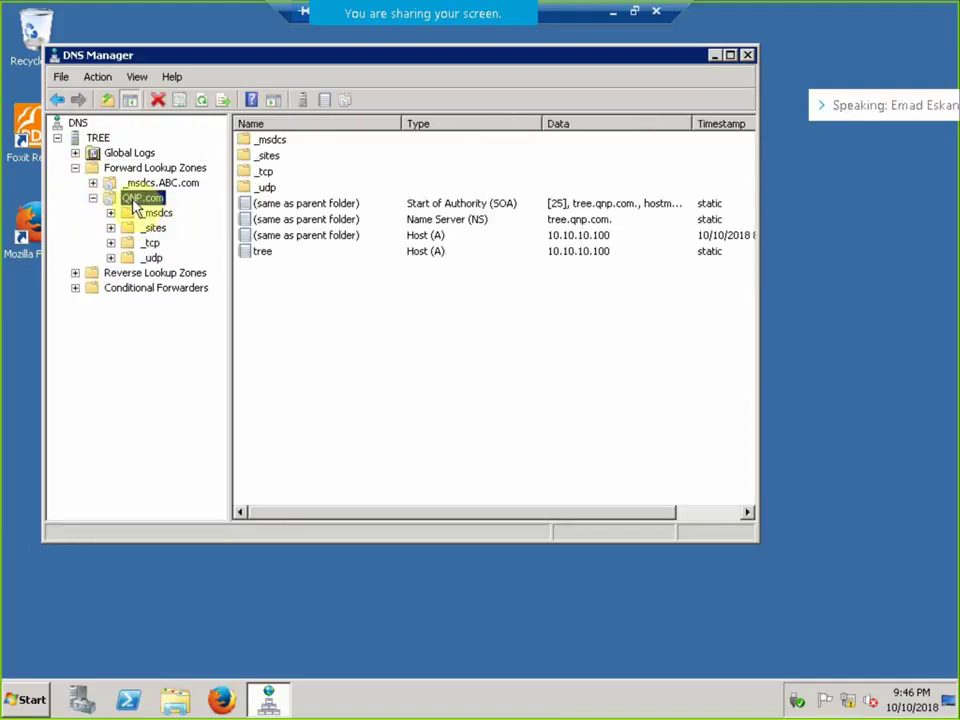
In QNP.com's properties, allow zone transfers to any server.
right_click(134, 202)
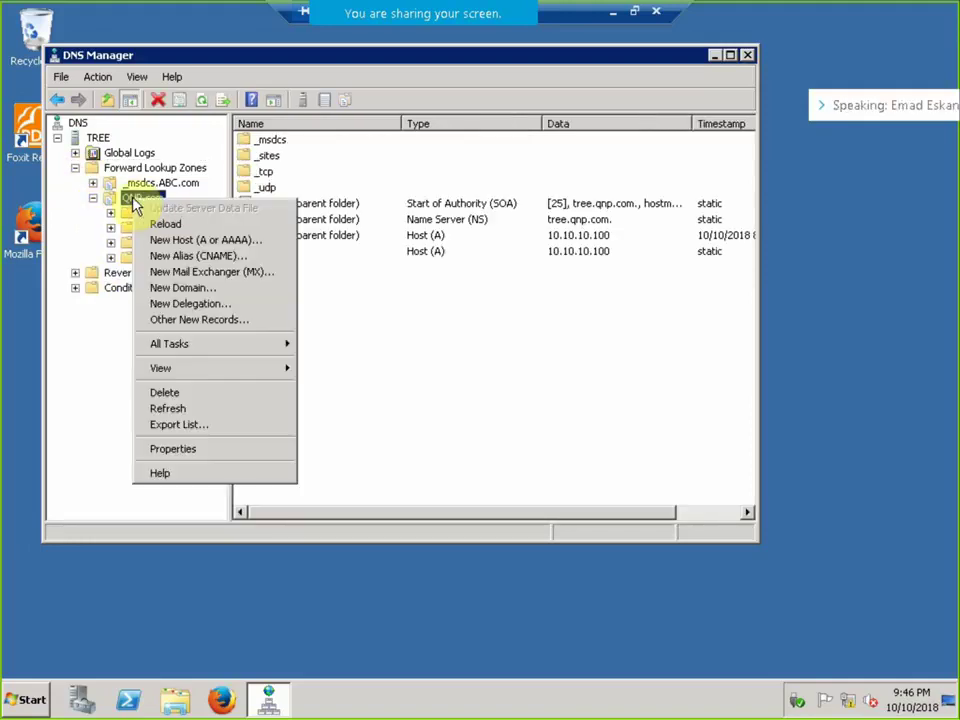
click(203, 448)
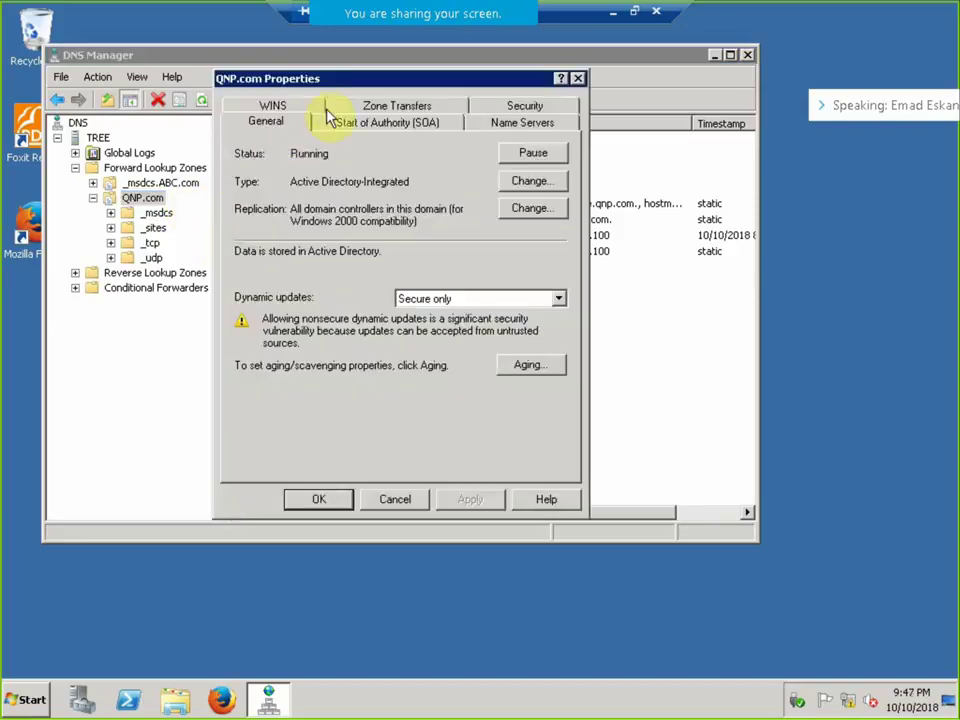
click(368, 108)
click(277, 190)
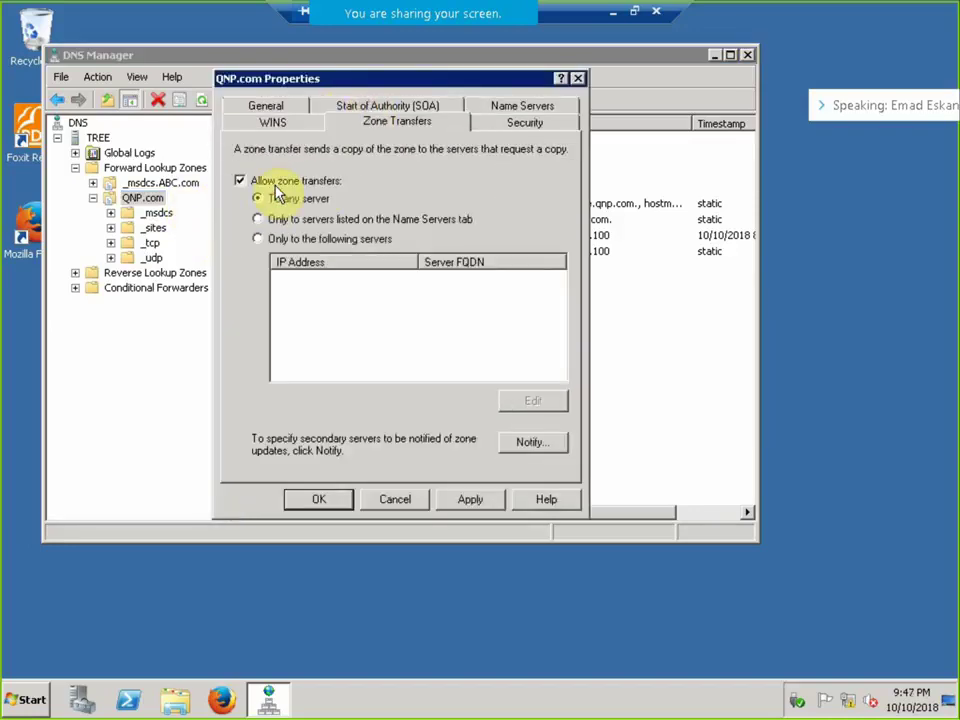
click(327, 498)
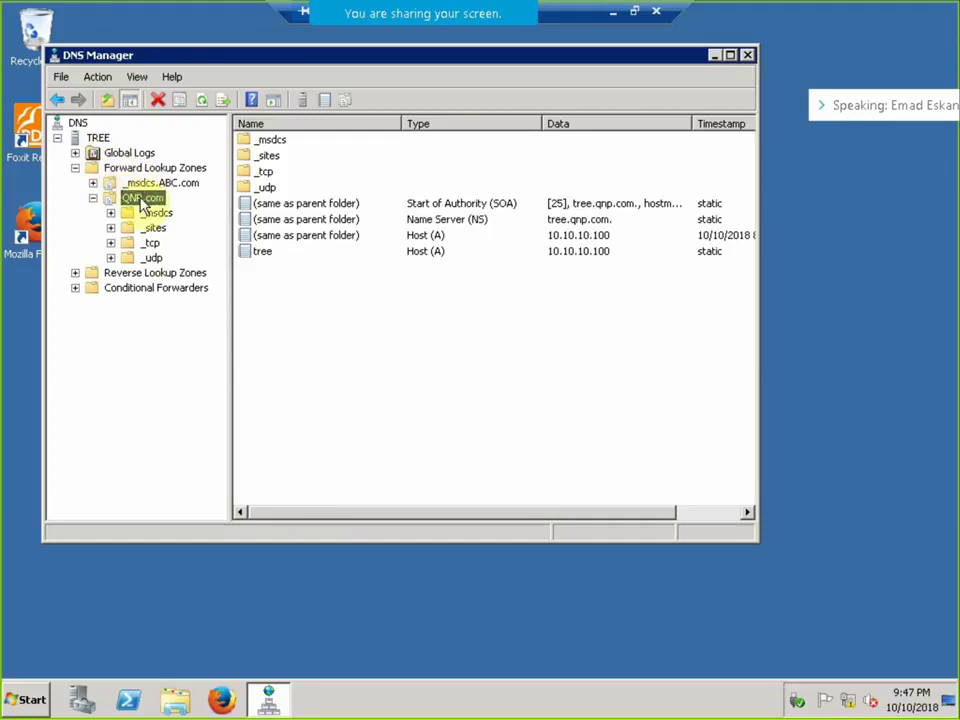
Create secondary forward lookup zone ABC.com with master server 192.168.1.200.
right_click(97, 138)
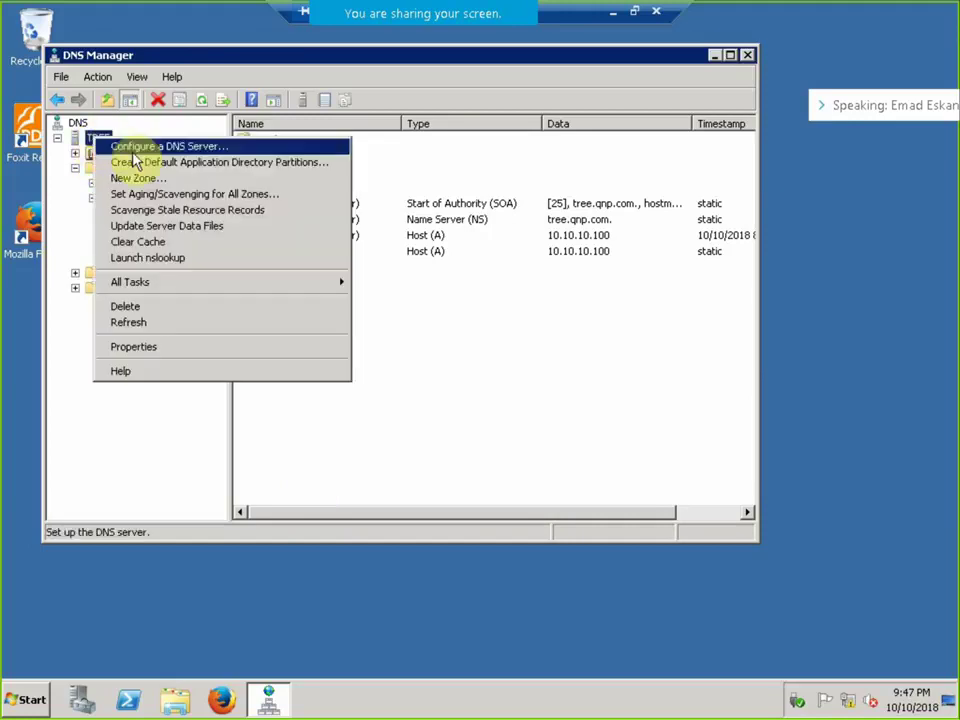
click(148, 179)
click(396, 395)
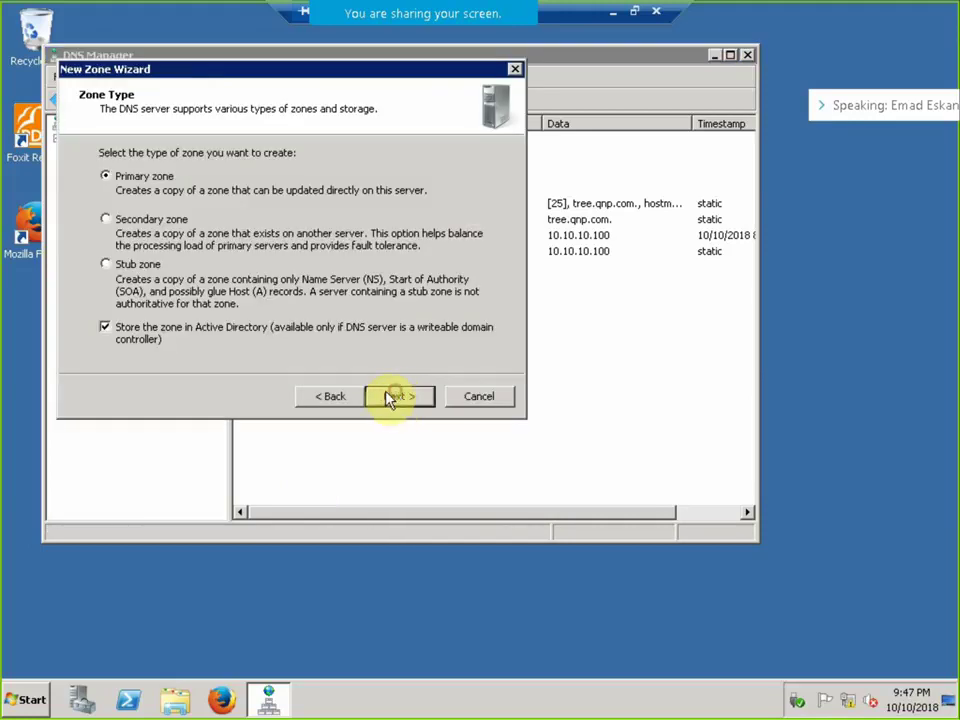
click(137, 222)
click(396, 394)
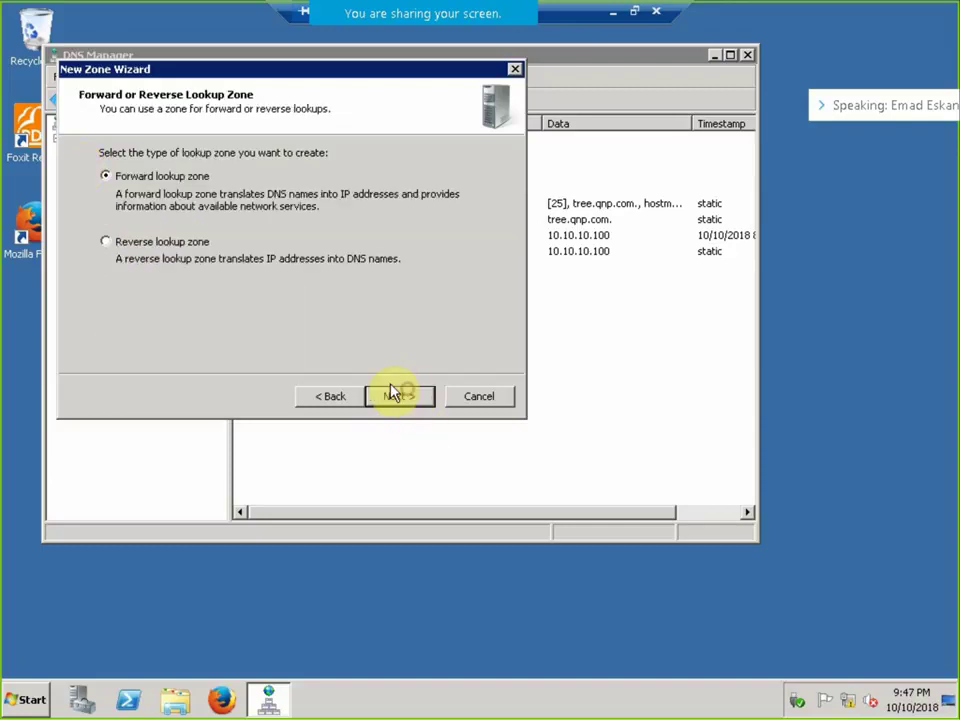
click(390, 395)
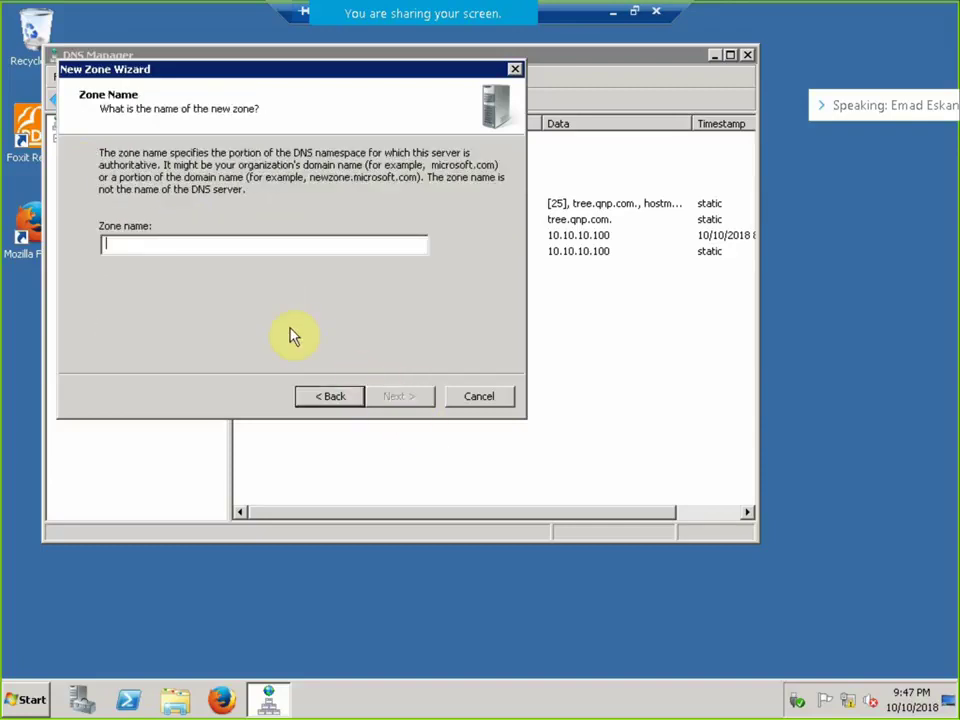
text(ABC.com)
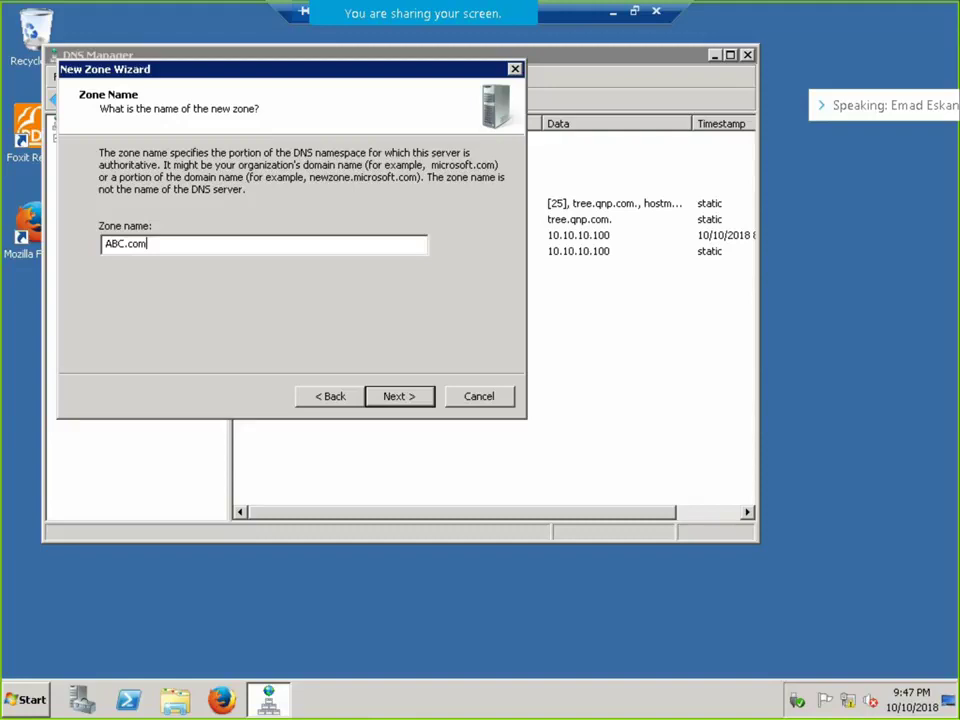
key(Return)
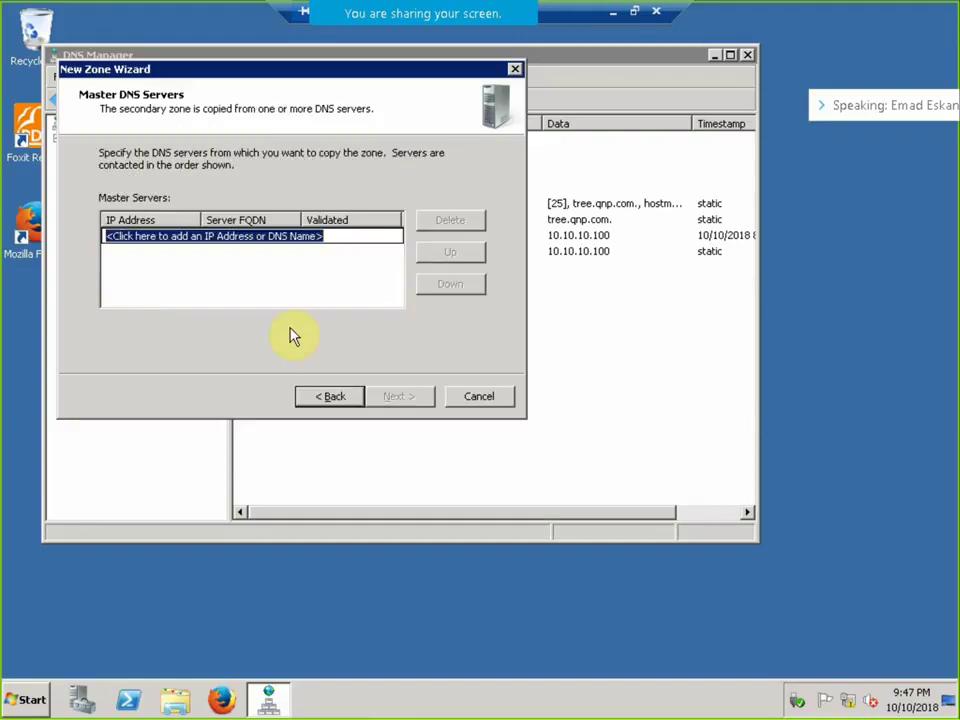
text(192.1)
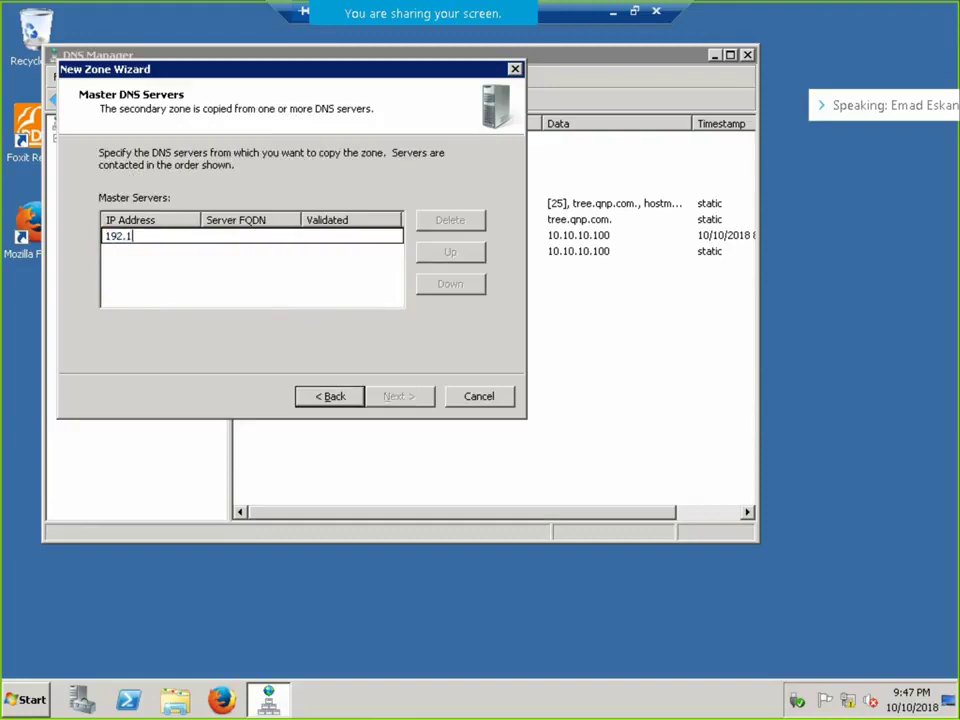
text(200)
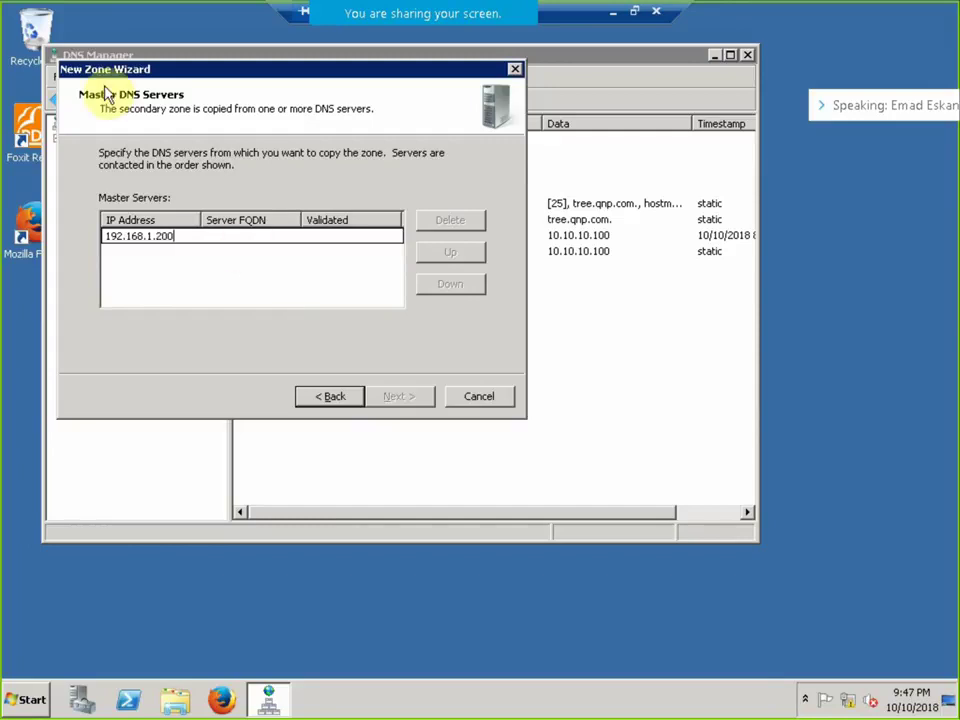
click(246, 287)
click(398, 397)
click(398, 397)
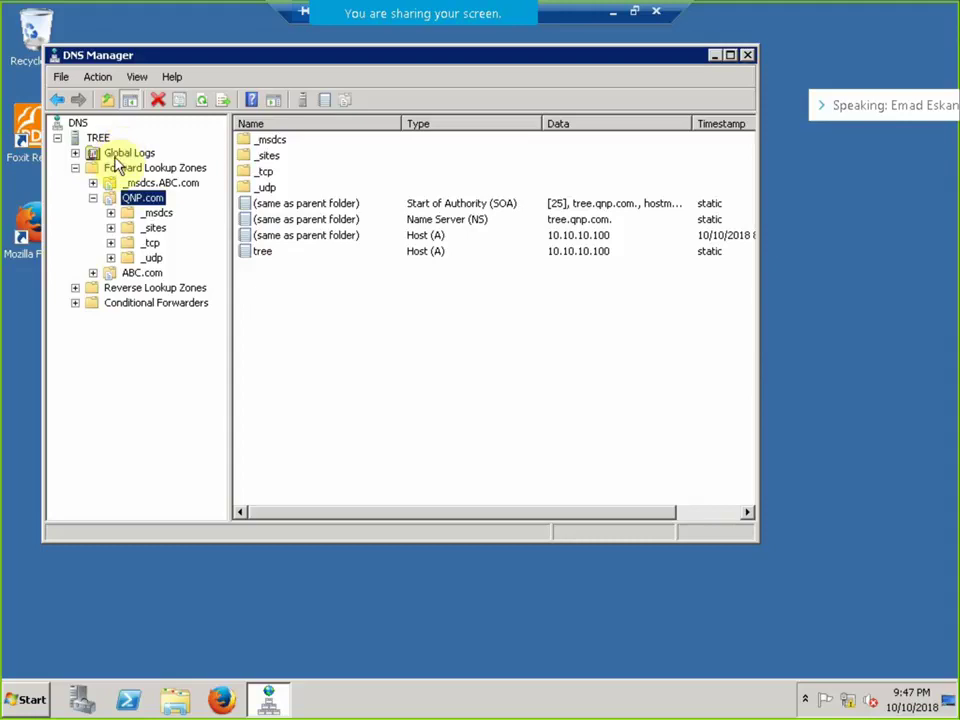
Show ABC.com's records and expand it to list subfolders like Cairo and DomainDnsZones.
click(145, 287)
click(112, 273)
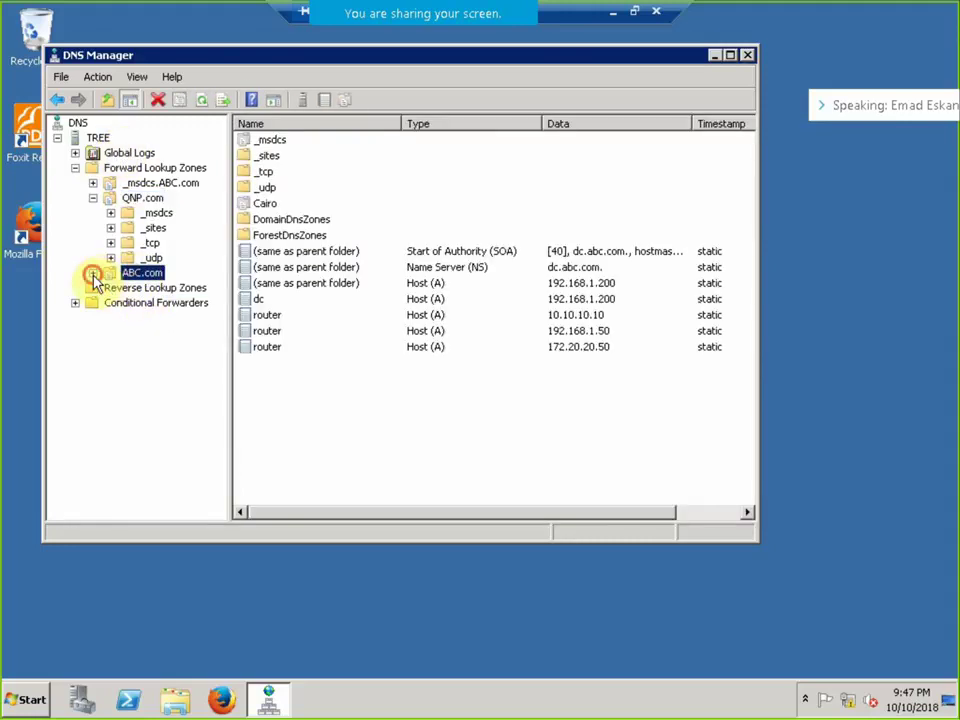
click(92, 273)
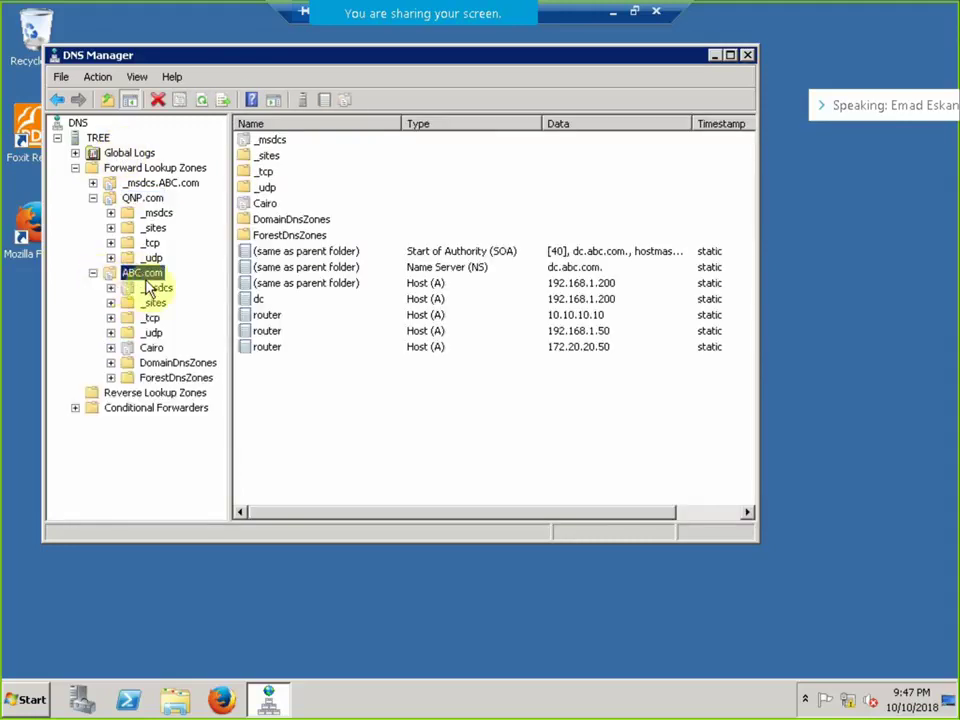
right_click(489, 390)
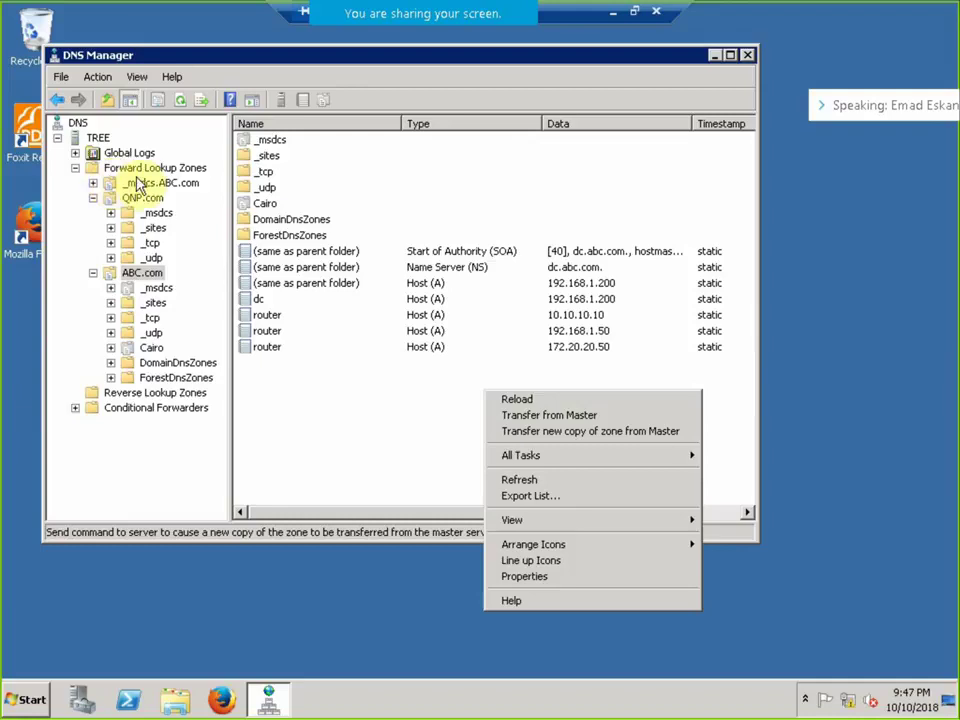
right_click(99, 138)
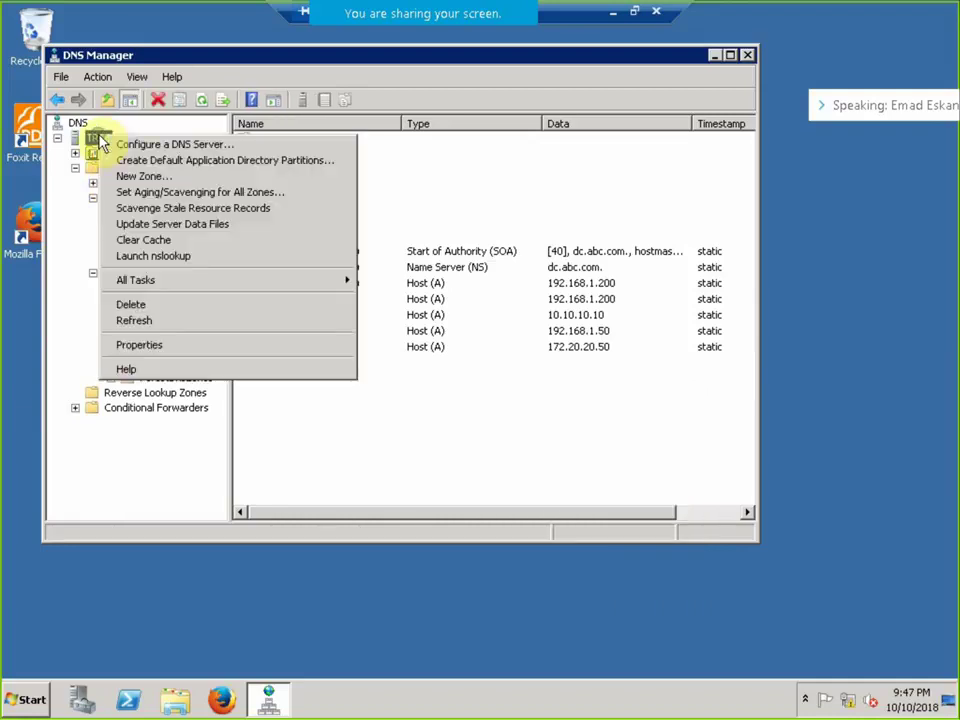
Start a new secondary forward lookup zone named Cairo.ABC.com.
click(140, 176)
click(396, 398)
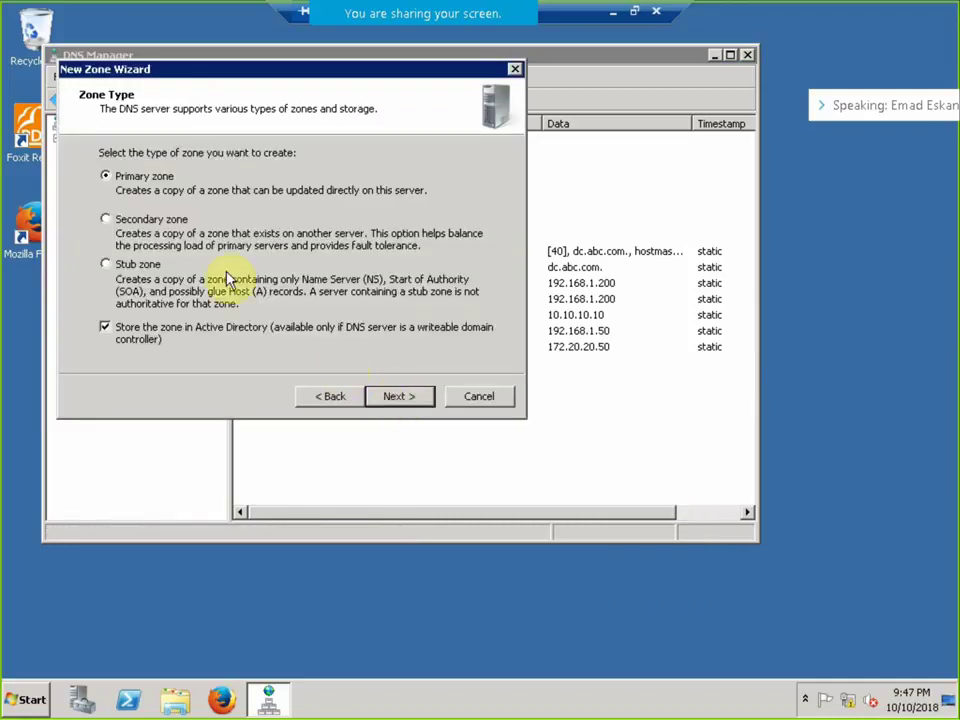
click(180, 218)
click(405, 398)
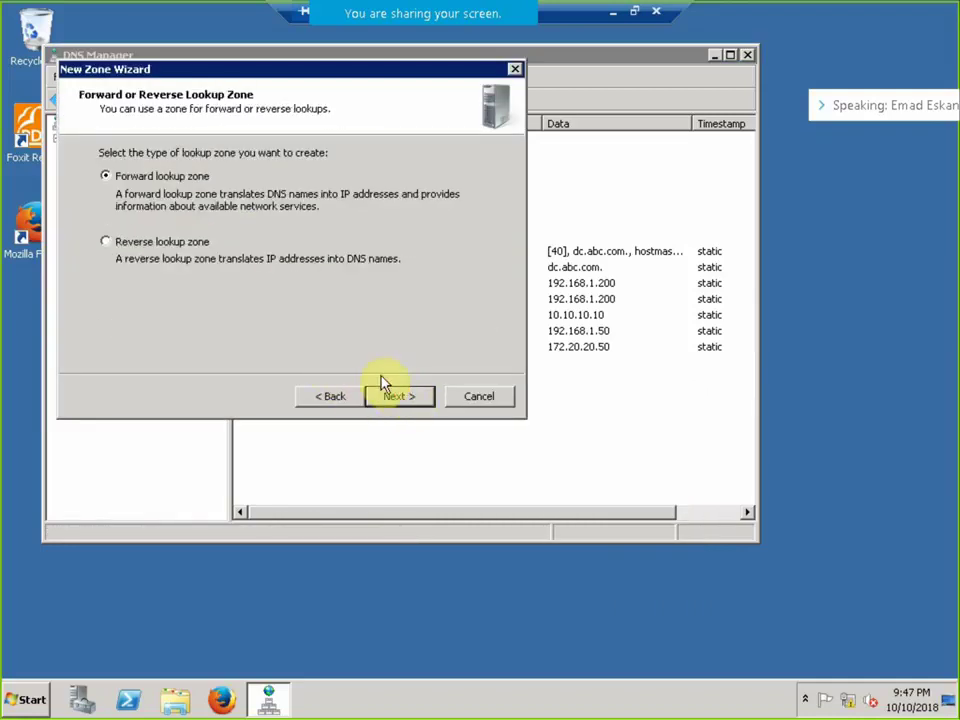
click(383, 398)
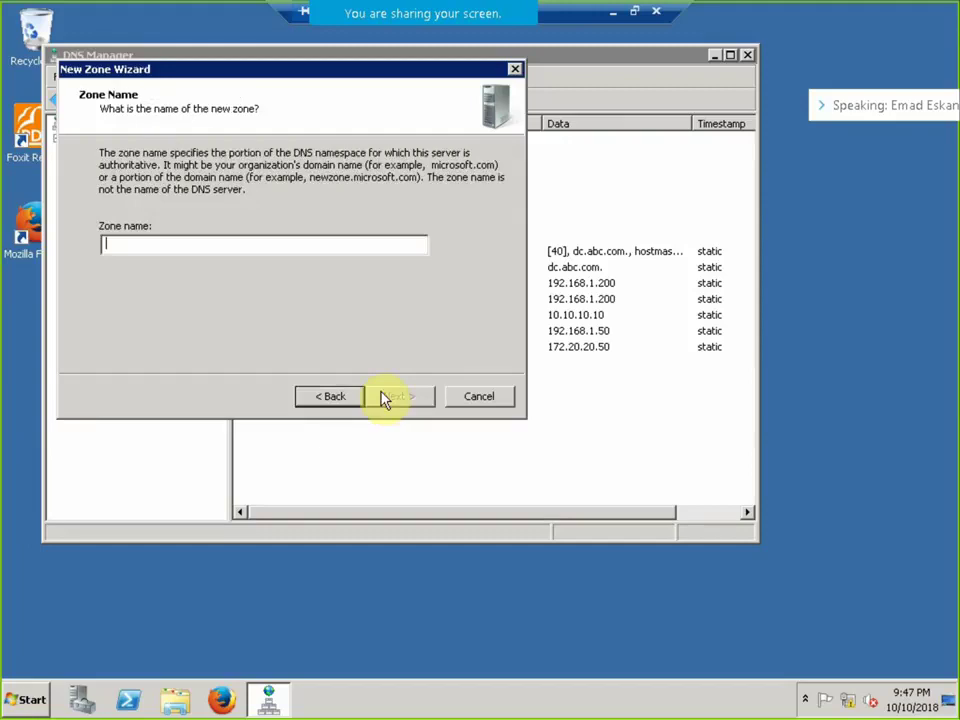
text(Cairo.ABC.com)
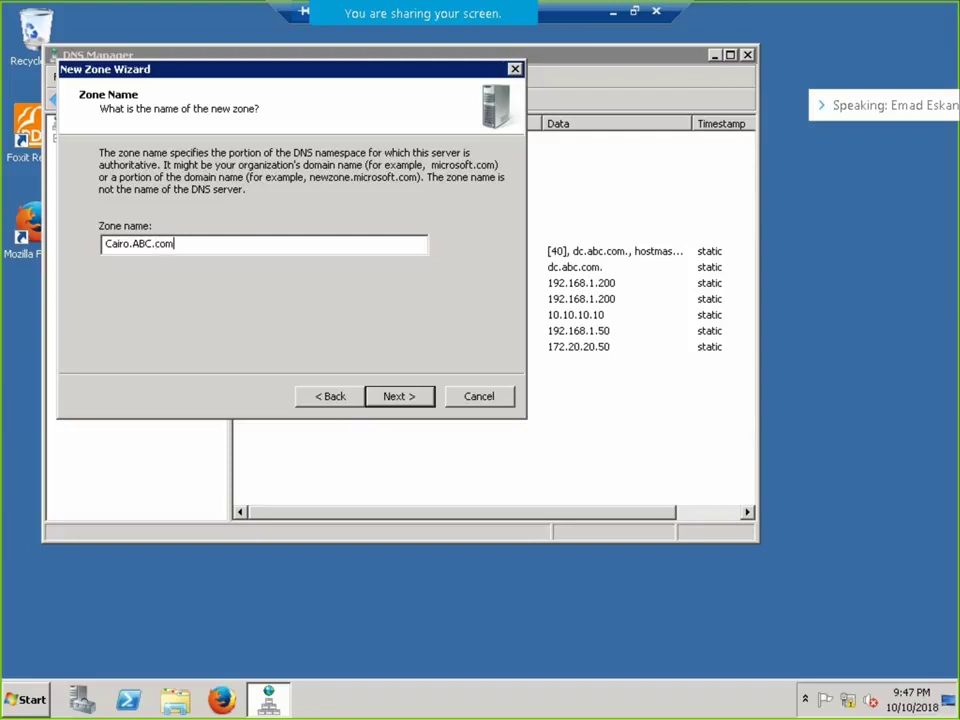
Add master server 10.10.10.100, then go back to the zone name page.
click(385, 397)
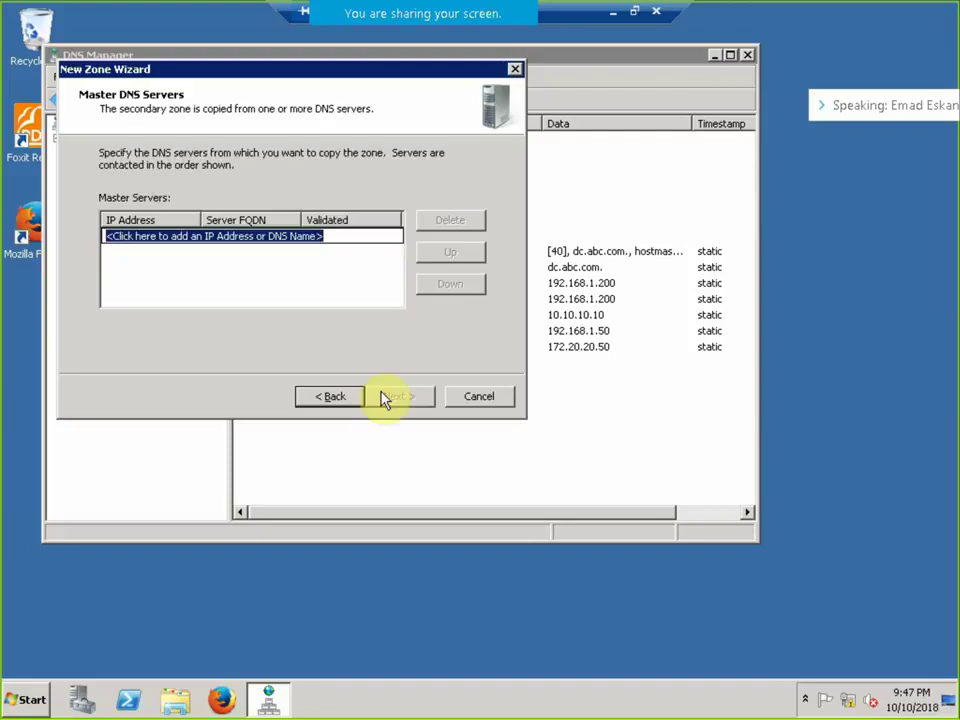
text(1)
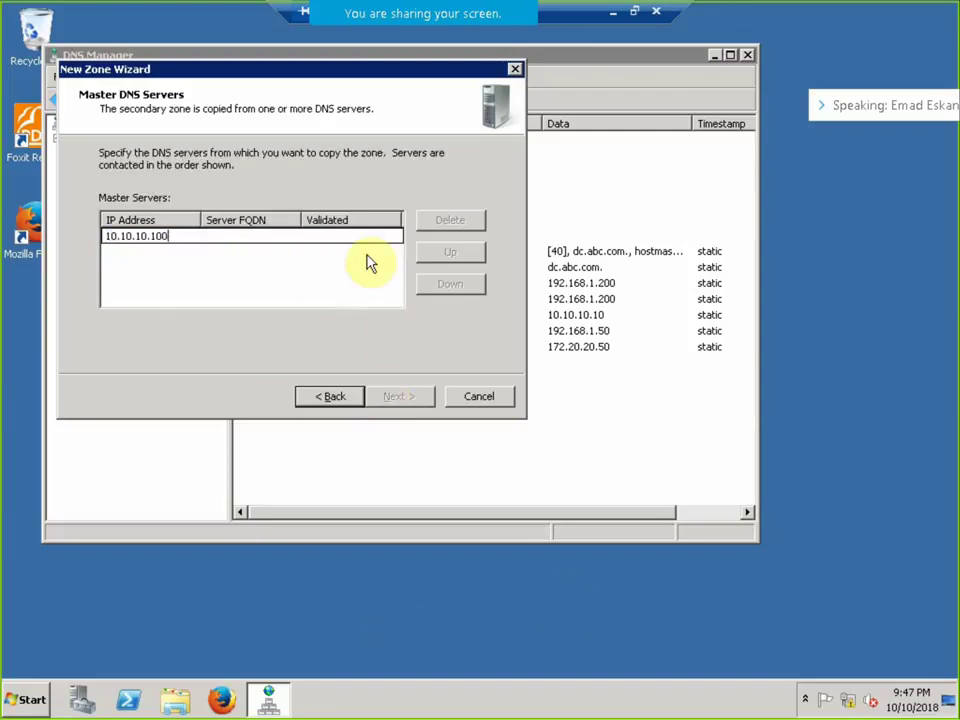
text(0.10.10.100)
key(Return)
click(278, 254)
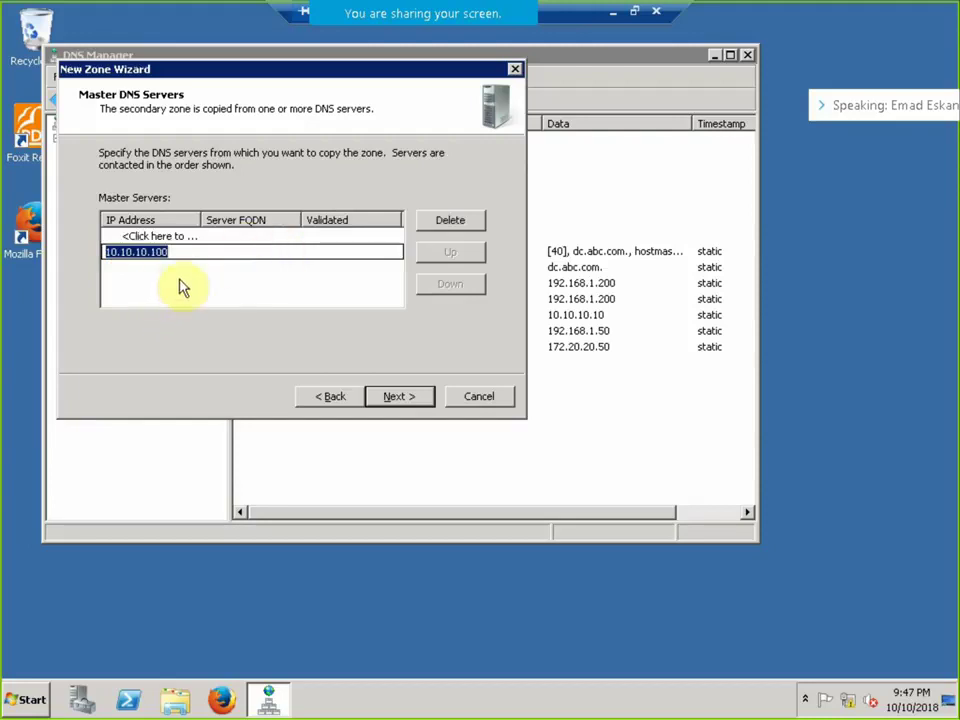
click(322, 398)
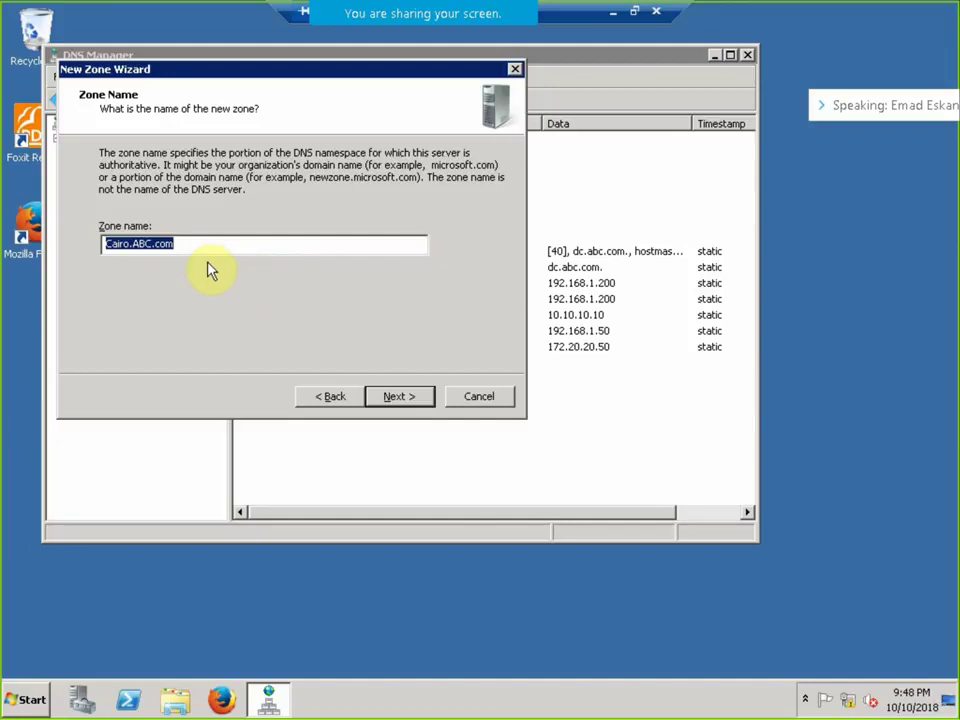
Check the server's domain in Computer's System properties.
click(25, 698)
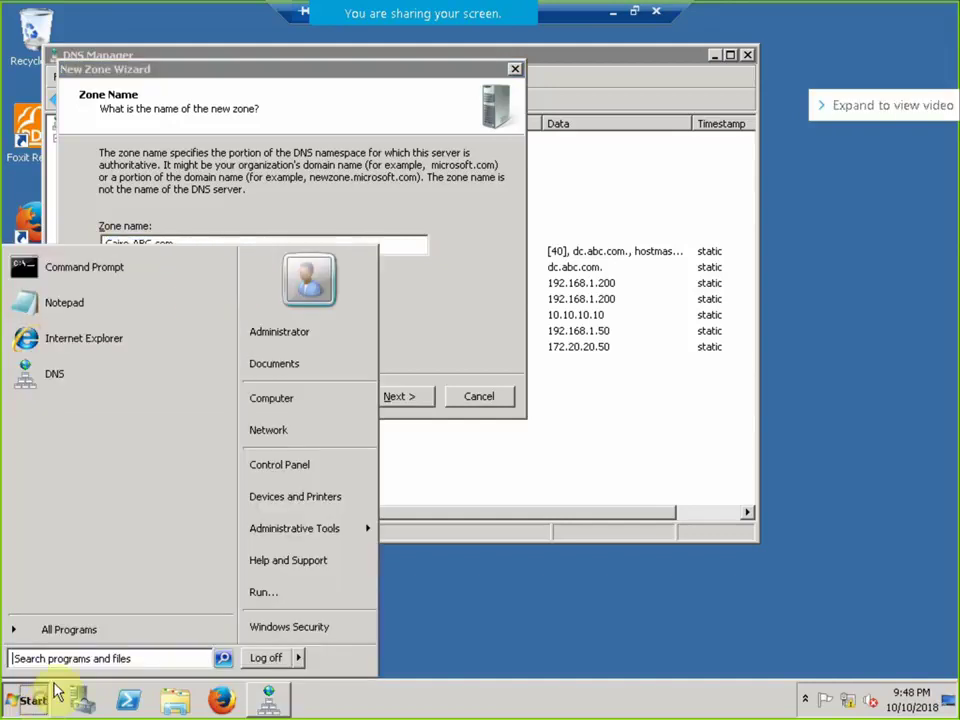
right_click(284, 396)
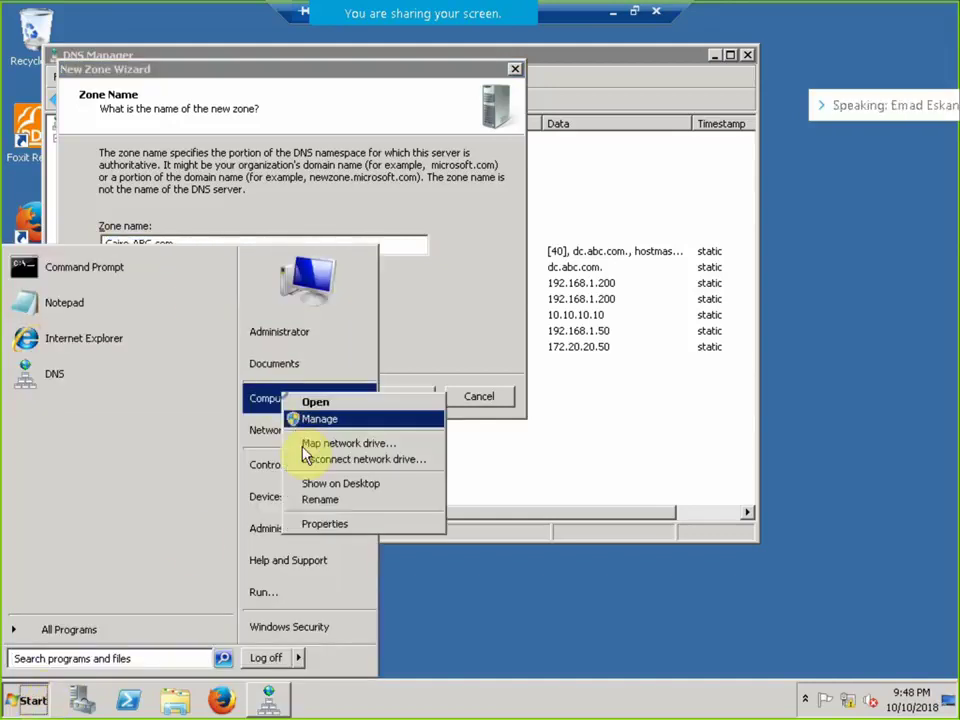
click(352, 525)
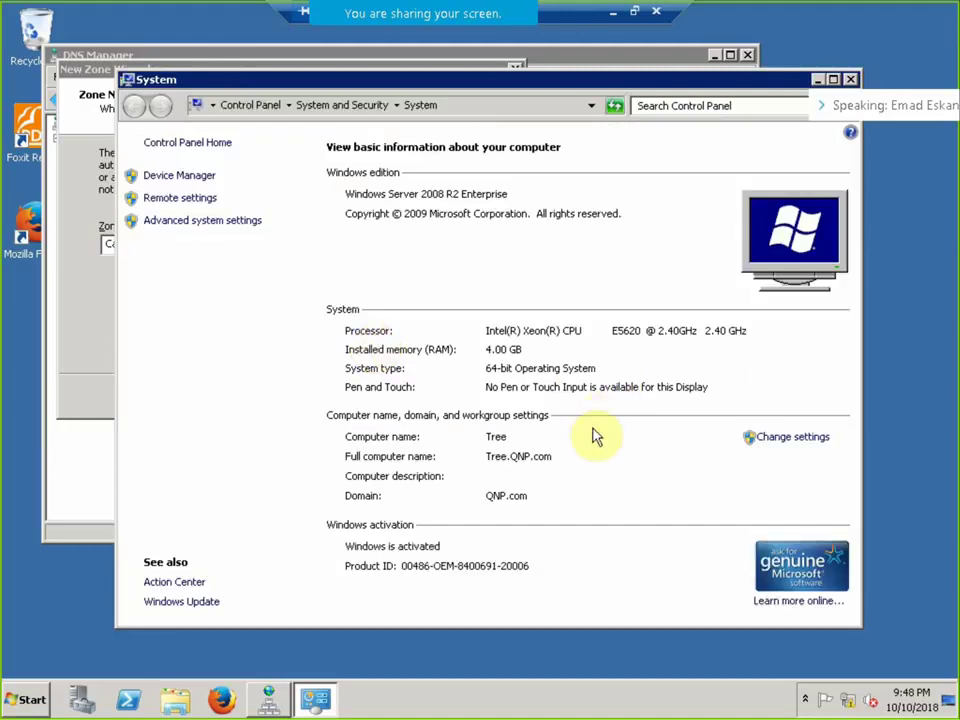
click(850, 79)
Check the Local Area Connection's IPv4 address 10.10.10.100 in its network details.
right_click(849, 697)
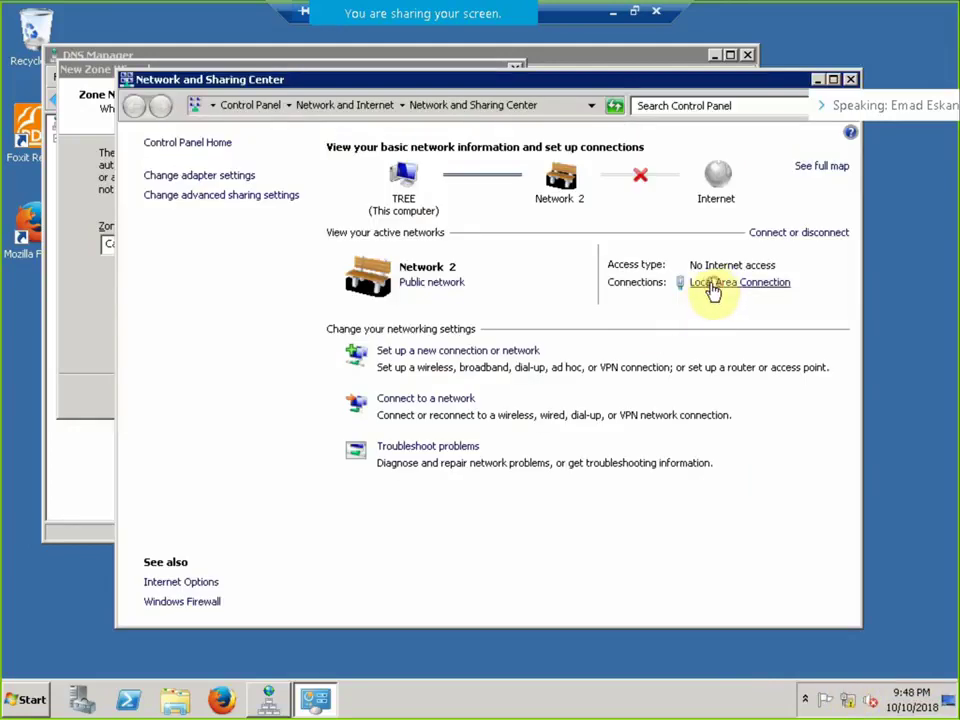
click(718, 284)
click(380, 340)
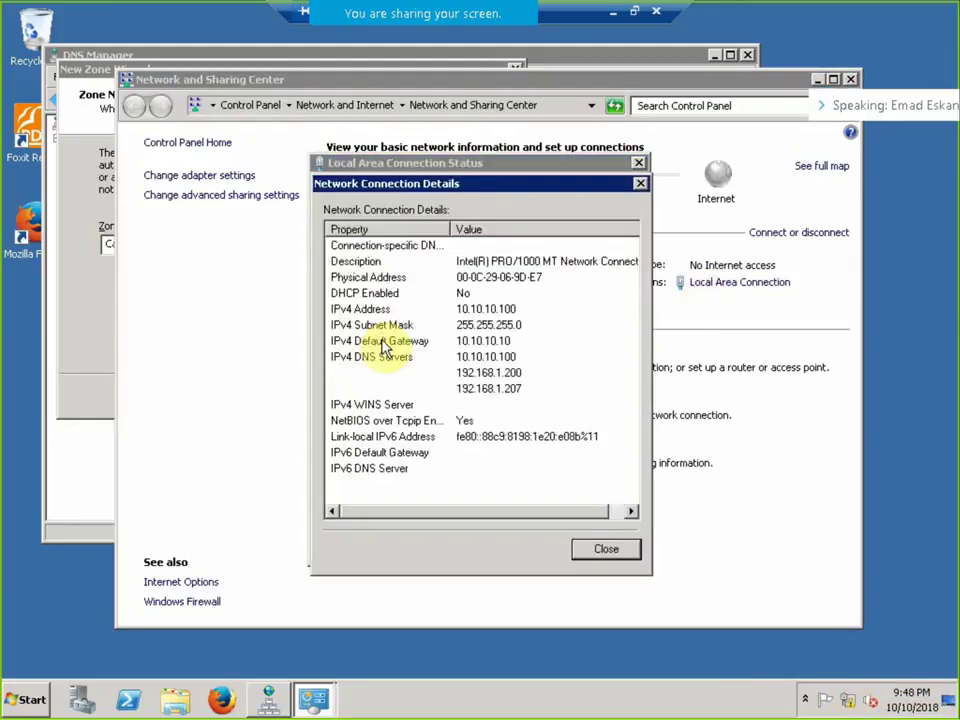
click(622, 554)
click(621, 553)
click(96, 379)
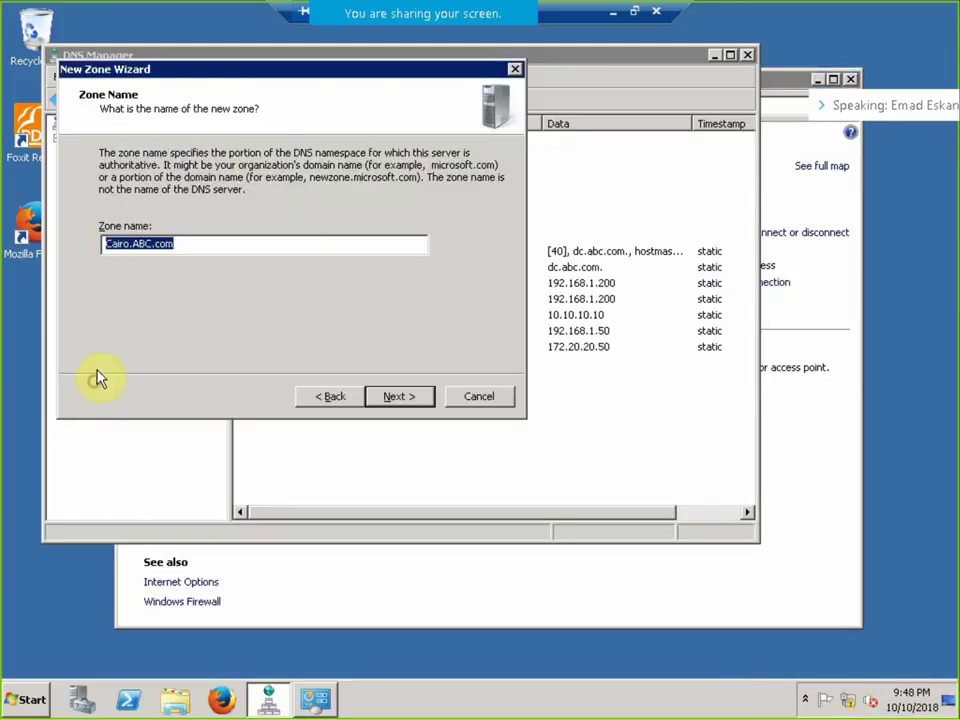
Change the Cairo.ABC.com master server to 172.20.20.200 and finish creating the secondary zone.
click(416, 400)
click(328, 253)
click(345, 252)
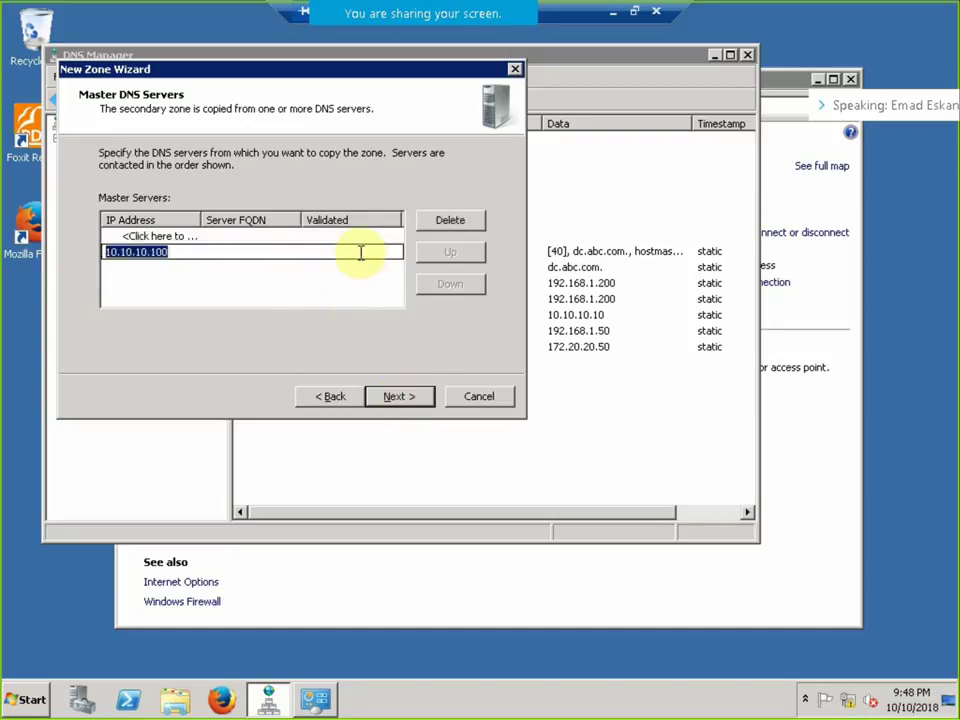
text(1)
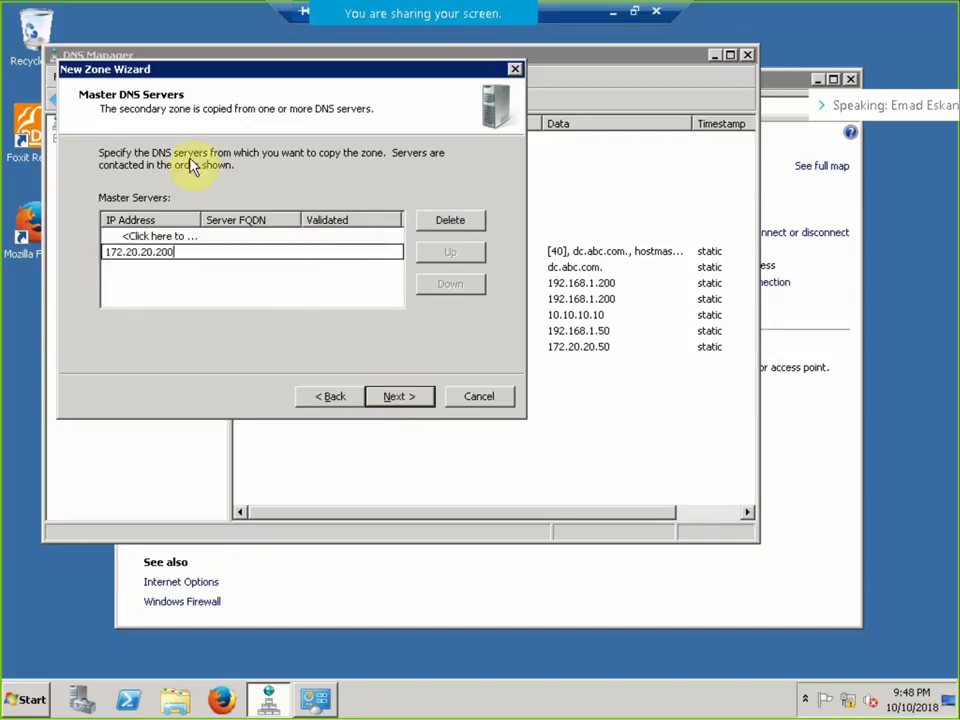
click(221, 296)
click(400, 398)
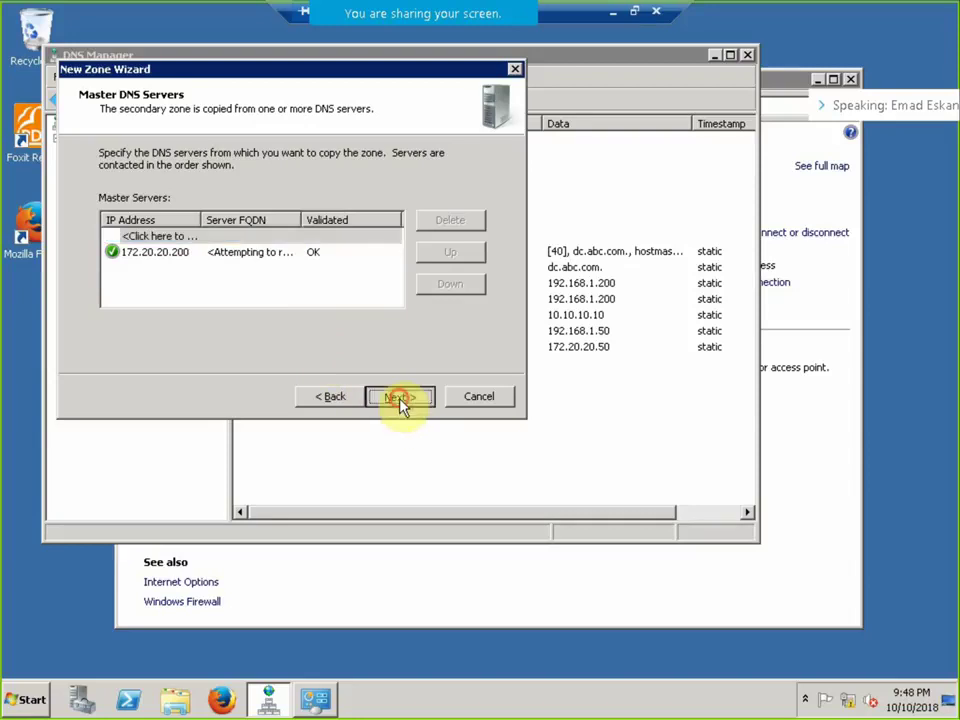
click(398, 397)
click(120, 394)
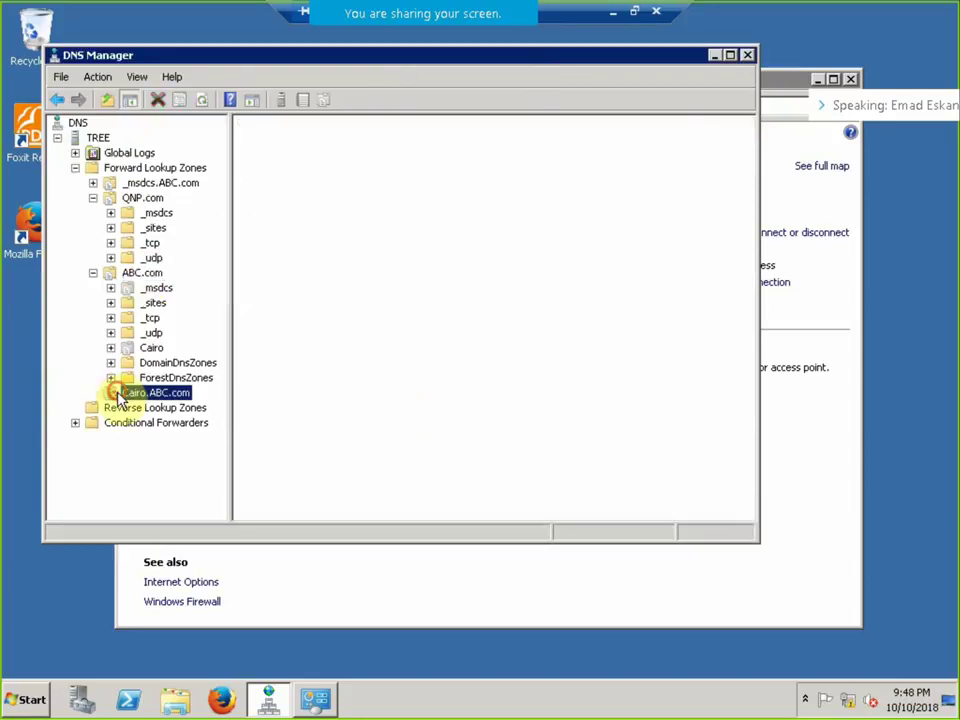
right_click(98, 139)
Start a new secondary forward lookup zone named NBE.com.
click(122, 181)
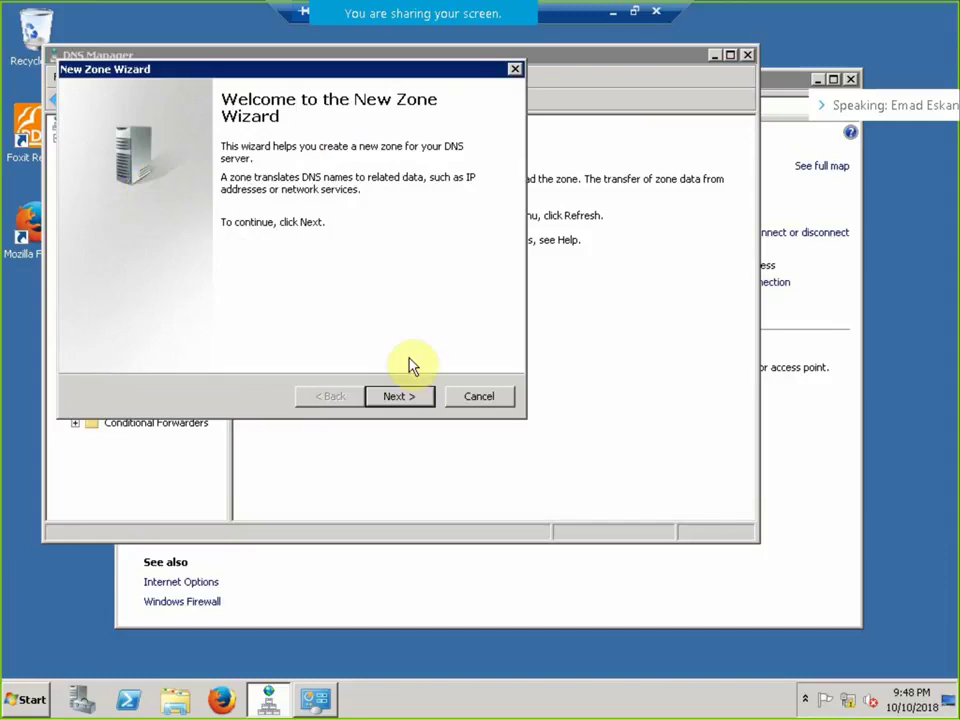
click(400, 397)
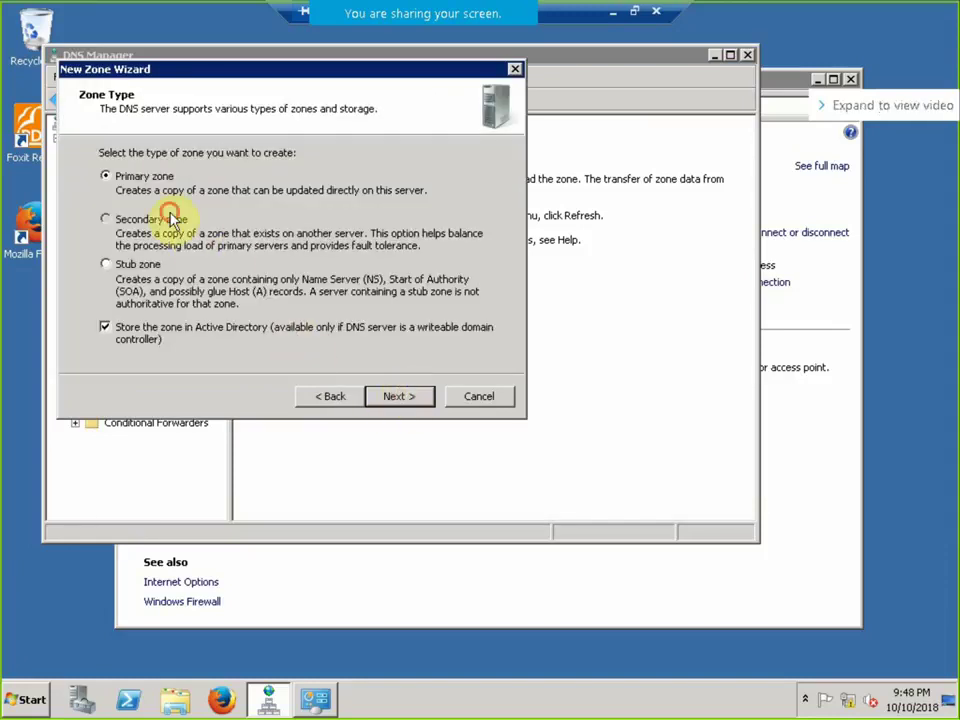
click(168, 218)
click(402, 398)
click(398, 397)
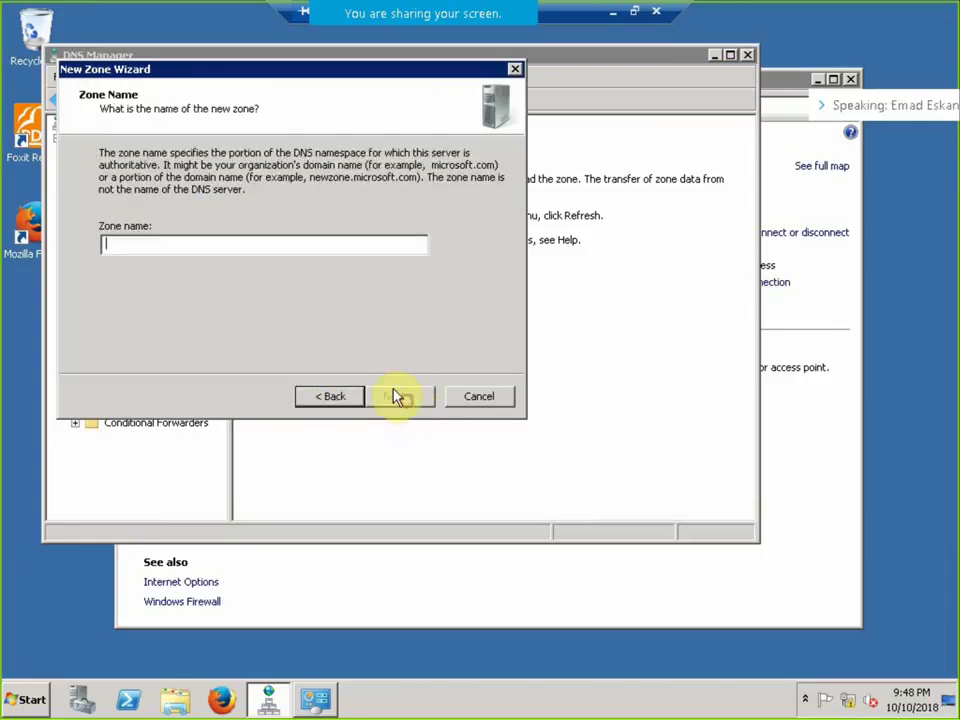
text(NB)
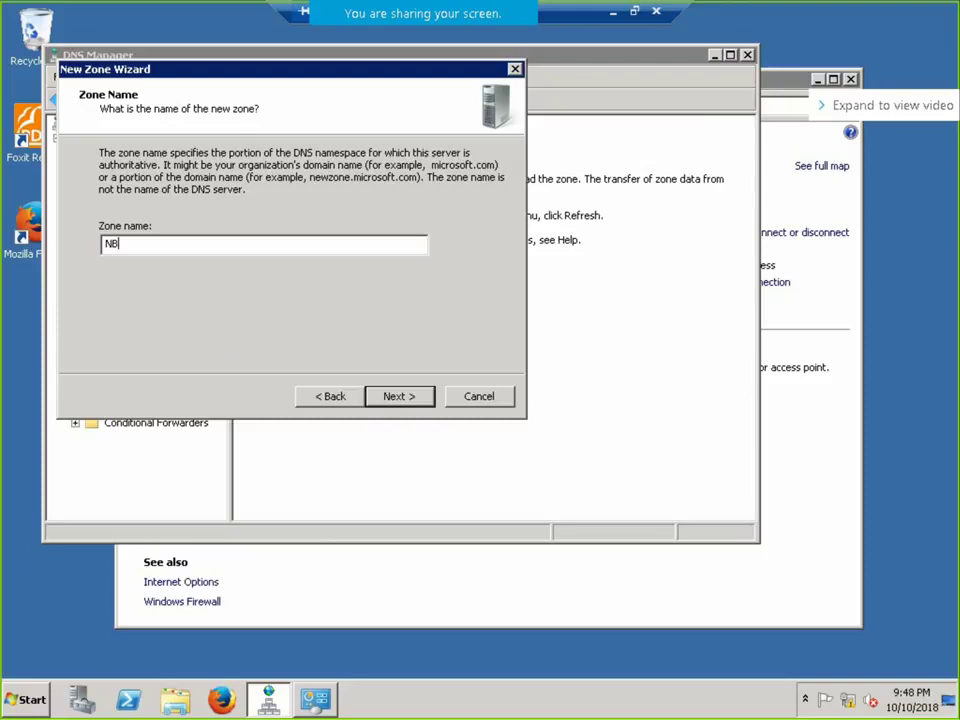
text(E)
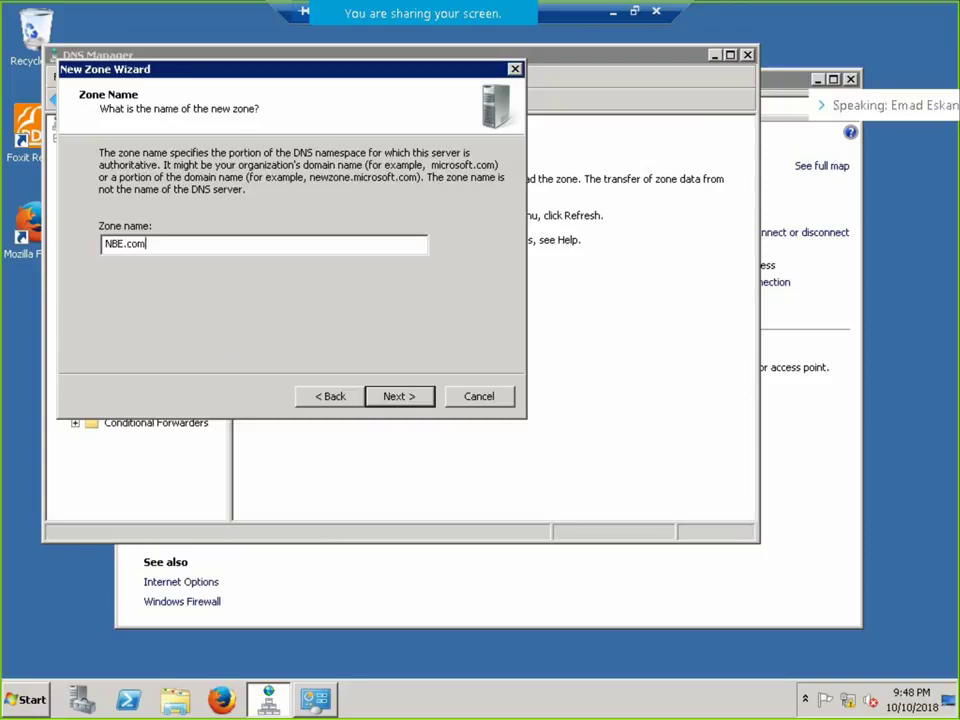
text(.com)
key(Return)
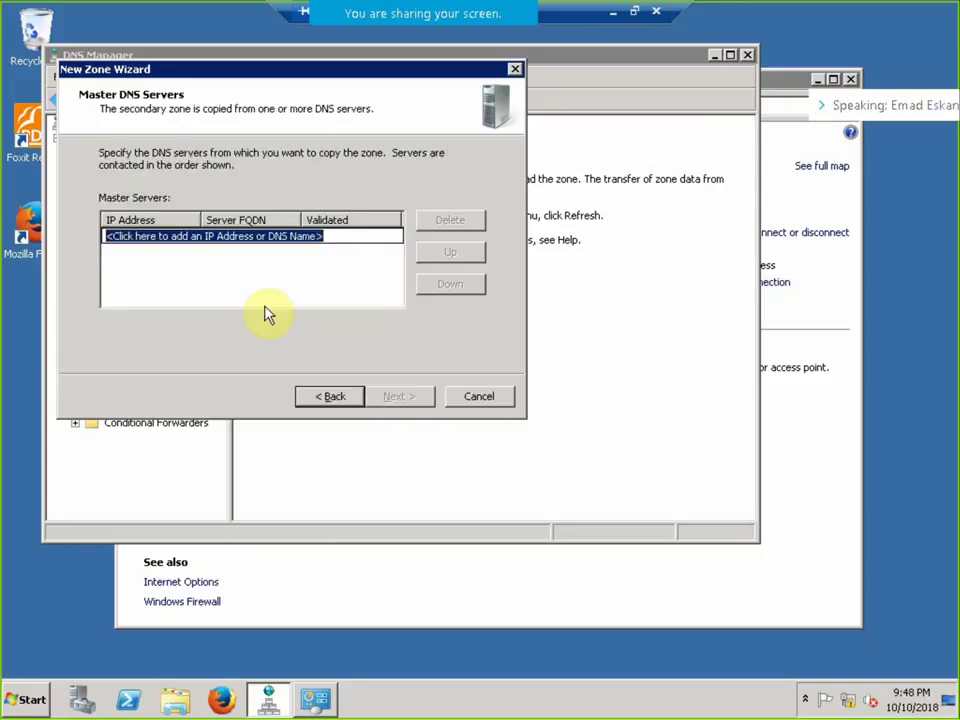
Set master server 192.168.10.200, finish the NBE.com zone, and view it.
text(192.168.10.200)
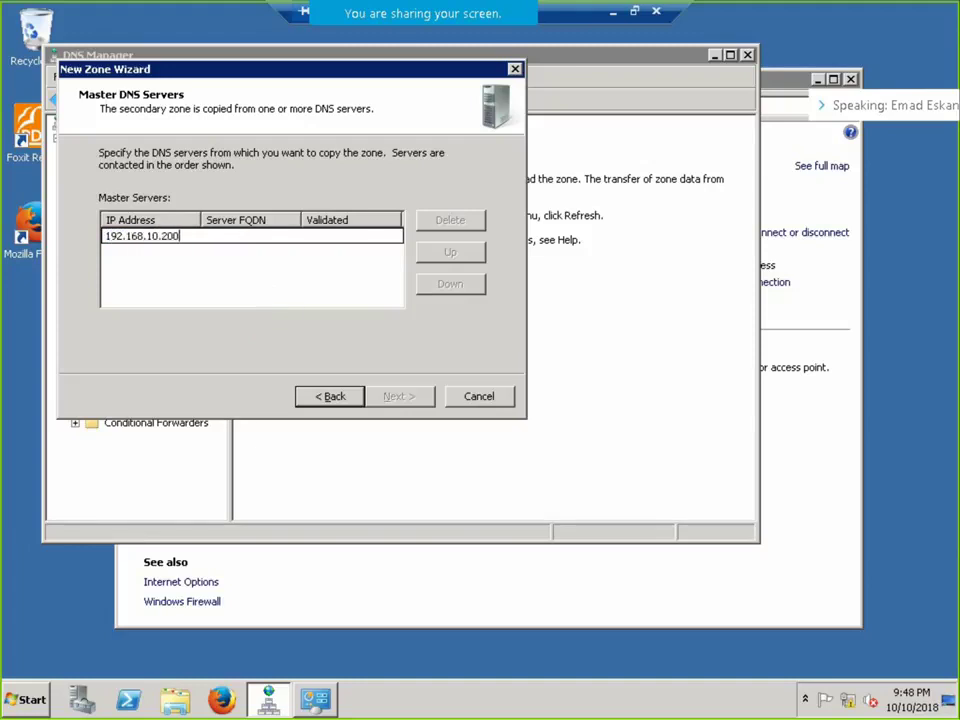
click(268, 285)
click(398, 396)
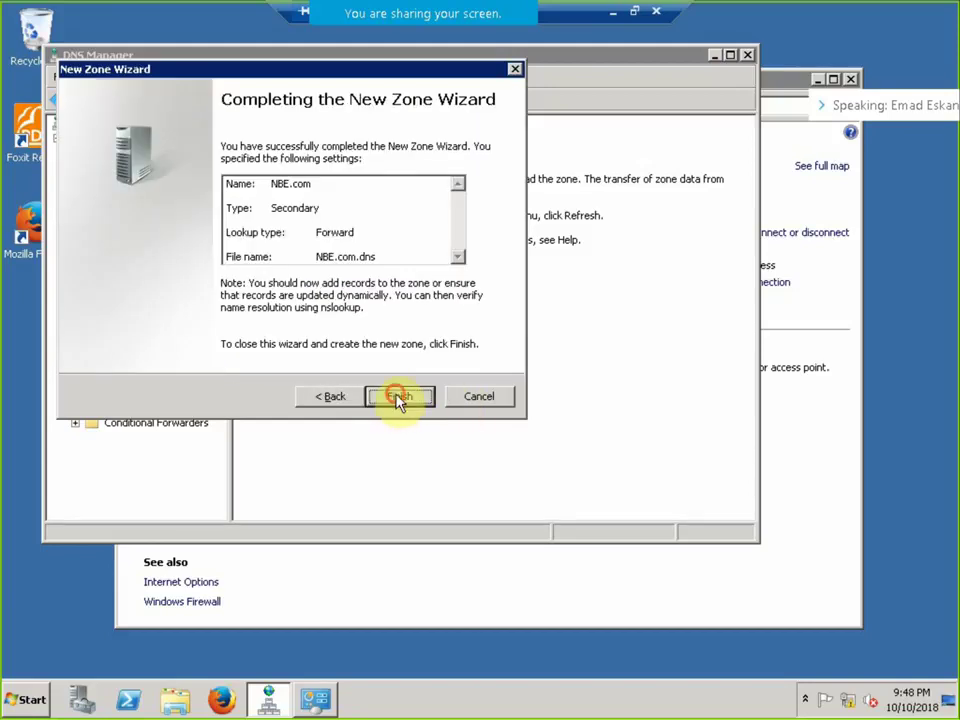
click(398, 396)
click(140, 408)
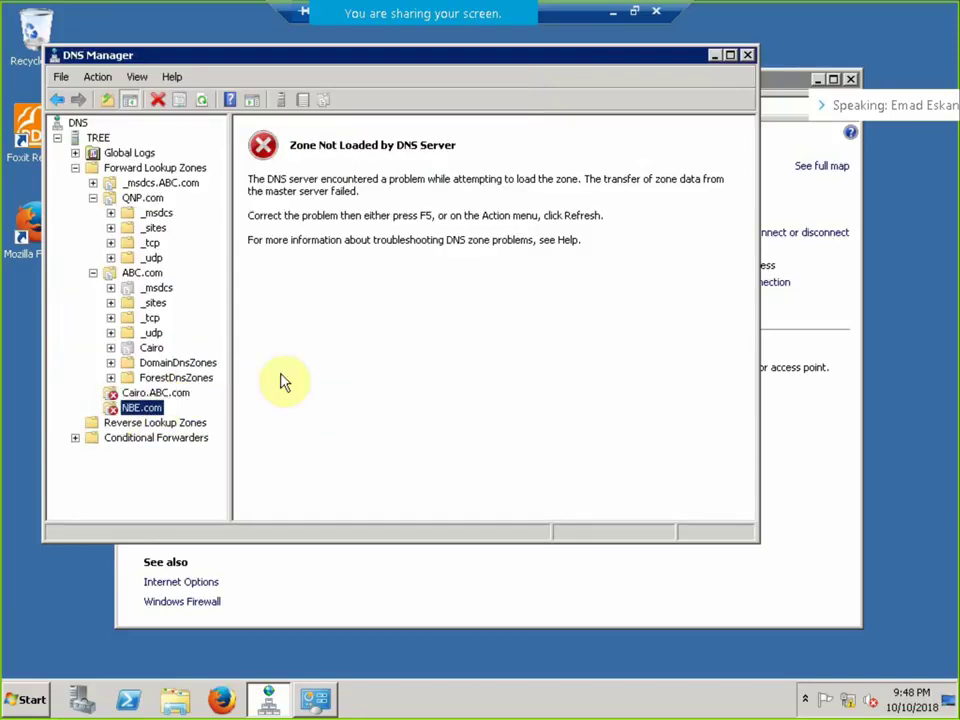
click(632, 13)
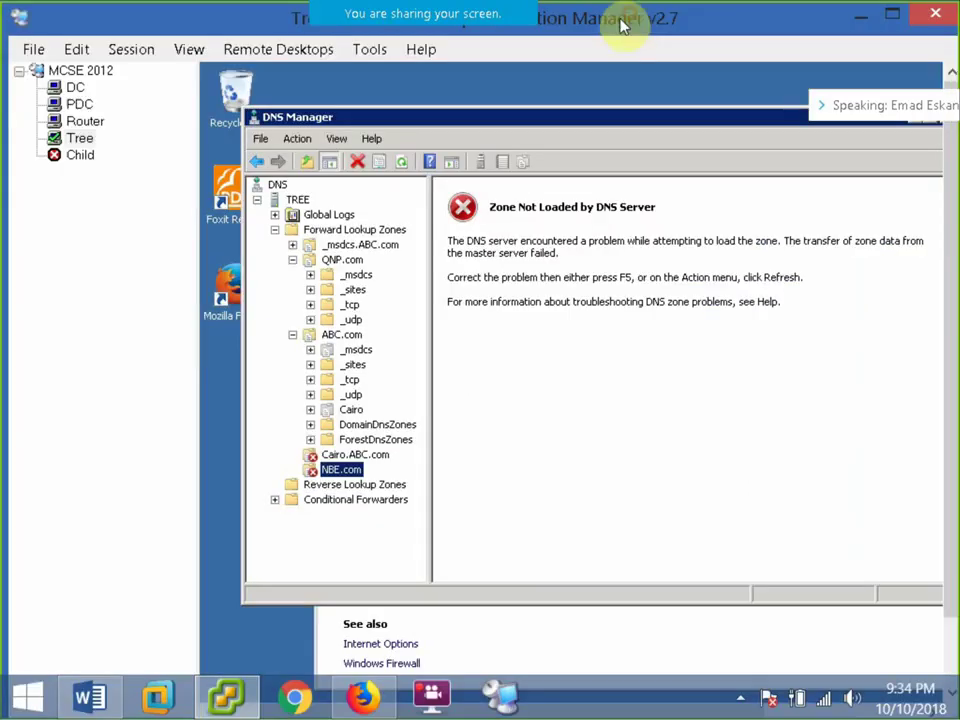
Try connecting to the Child server.
click(84, 158)
right_click(84, 158)
click(114, 165)
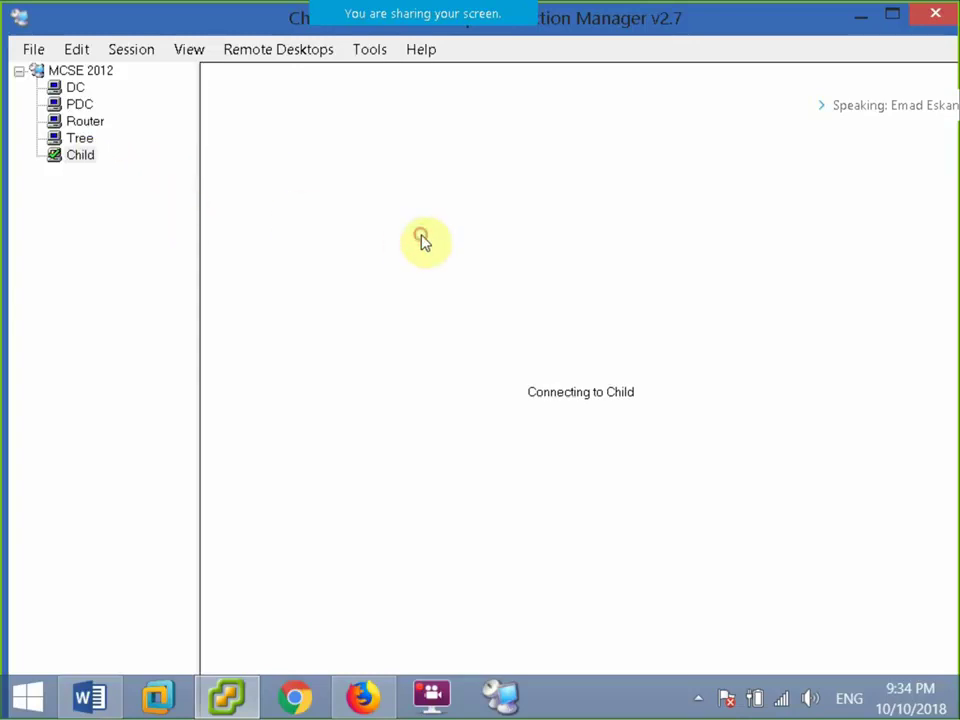
click(384, 257)
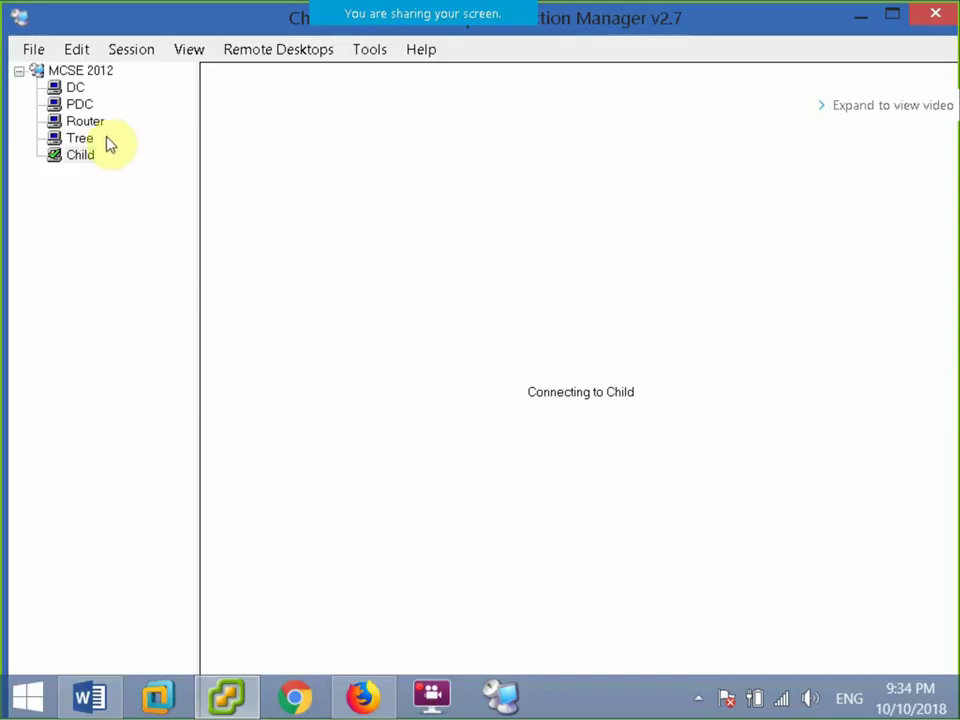
Switch to the PDC server's session and show it full screen.
click(89, 107)
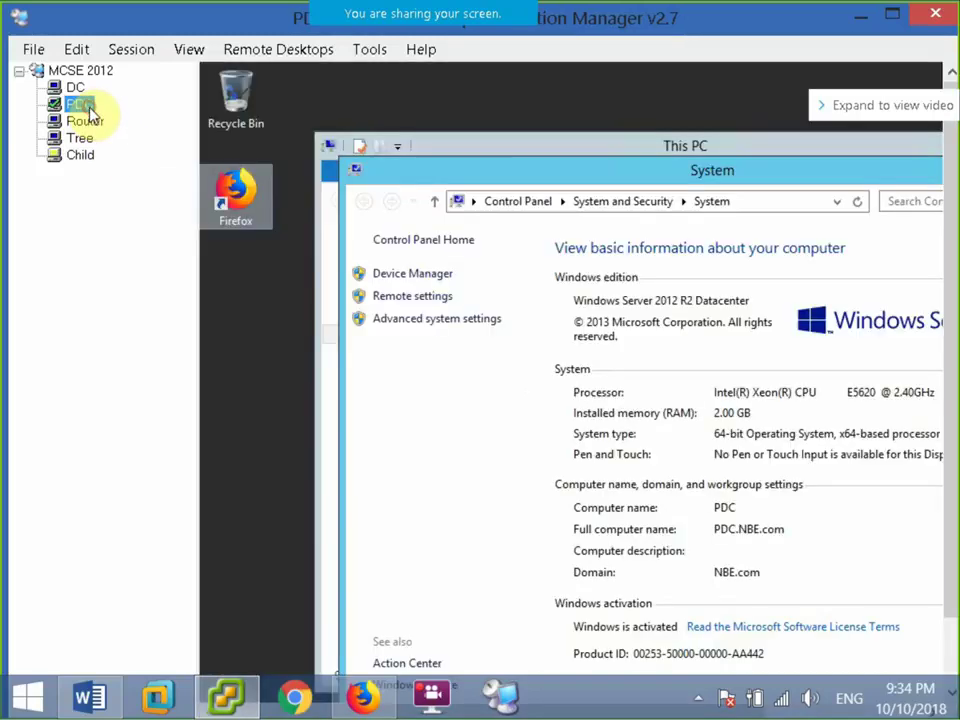
click(131, 49)
click(195, 276)
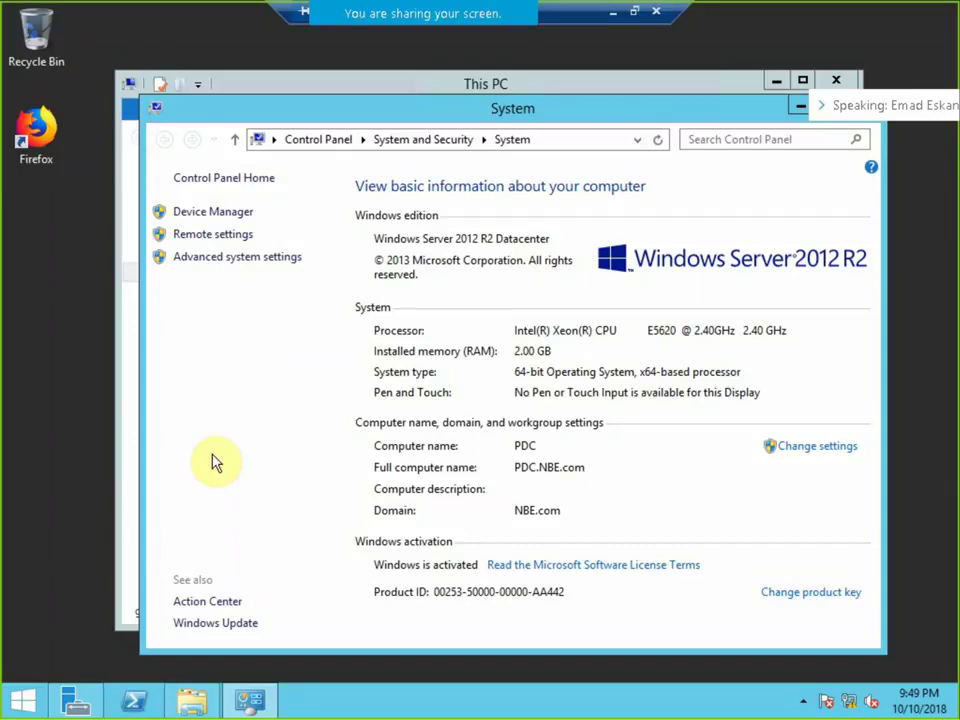
Launch DNS from Server Manager on PDC and open the NBE.com forward lookup zone.
click(73, 700)
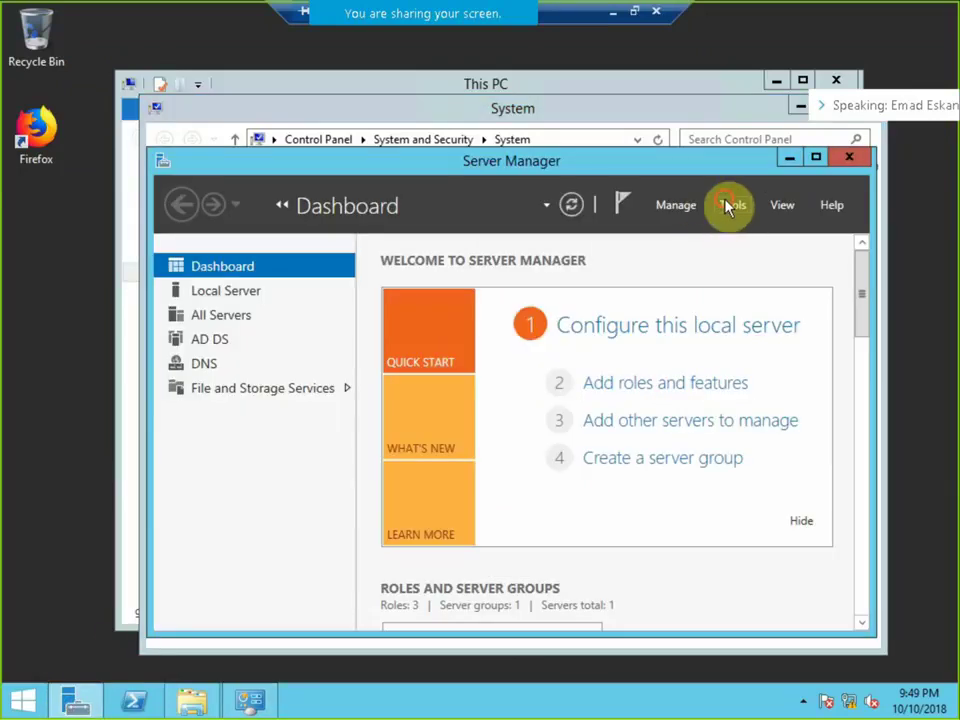
click(727, 205)
click(702, 418)
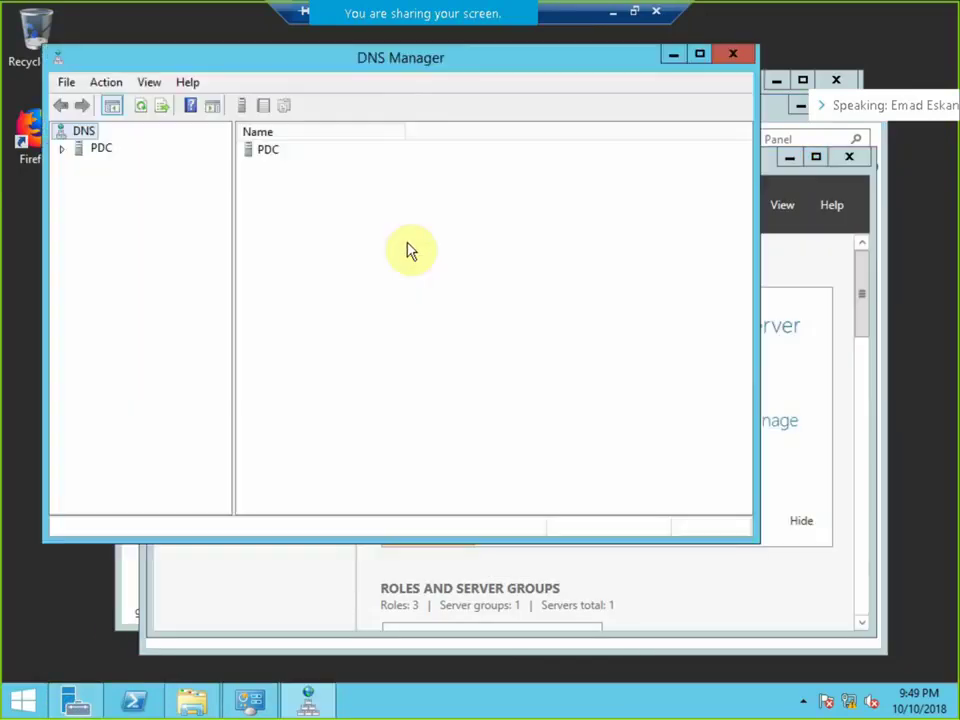
click(66, 148)
click(80, 183)
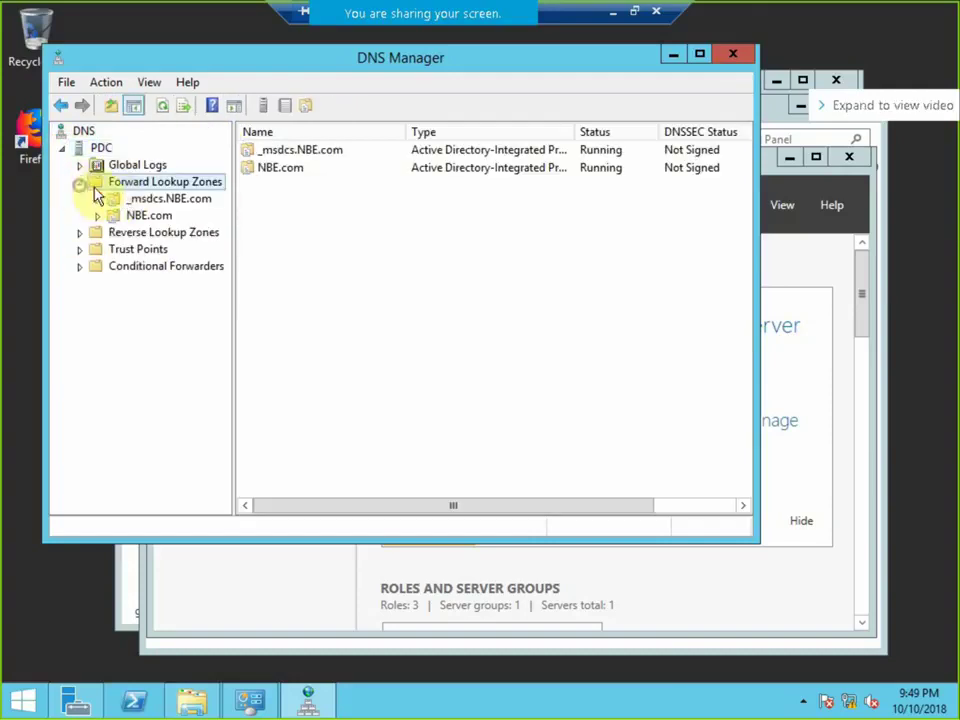
click(98, 217)
In NBE.com's properties, allow zone transfers to any server.
right_click(127, 224)
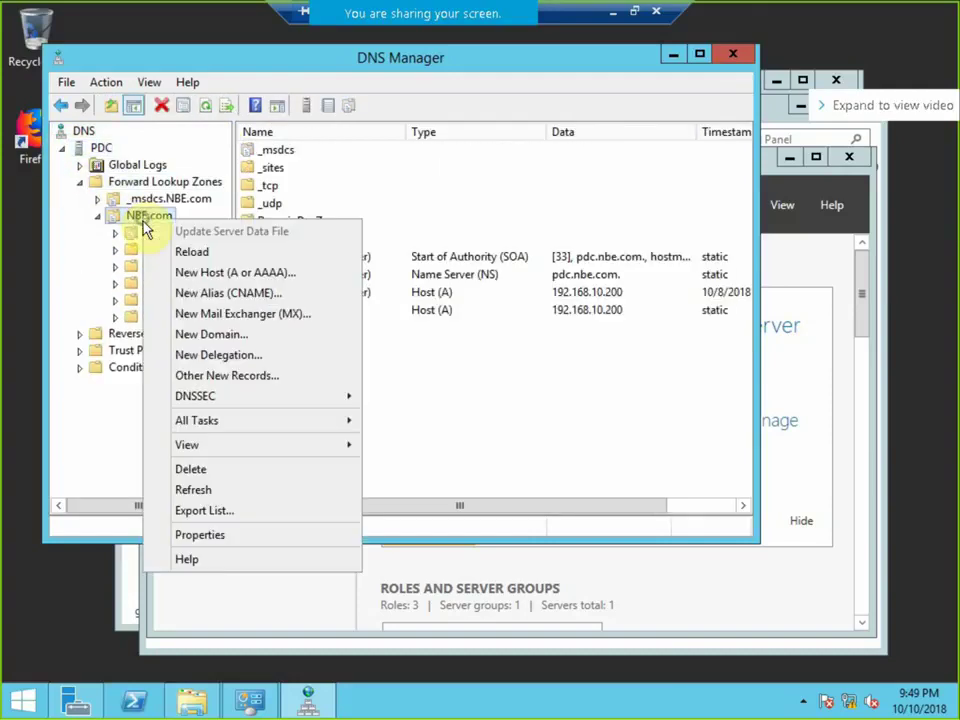
click(216, 535)
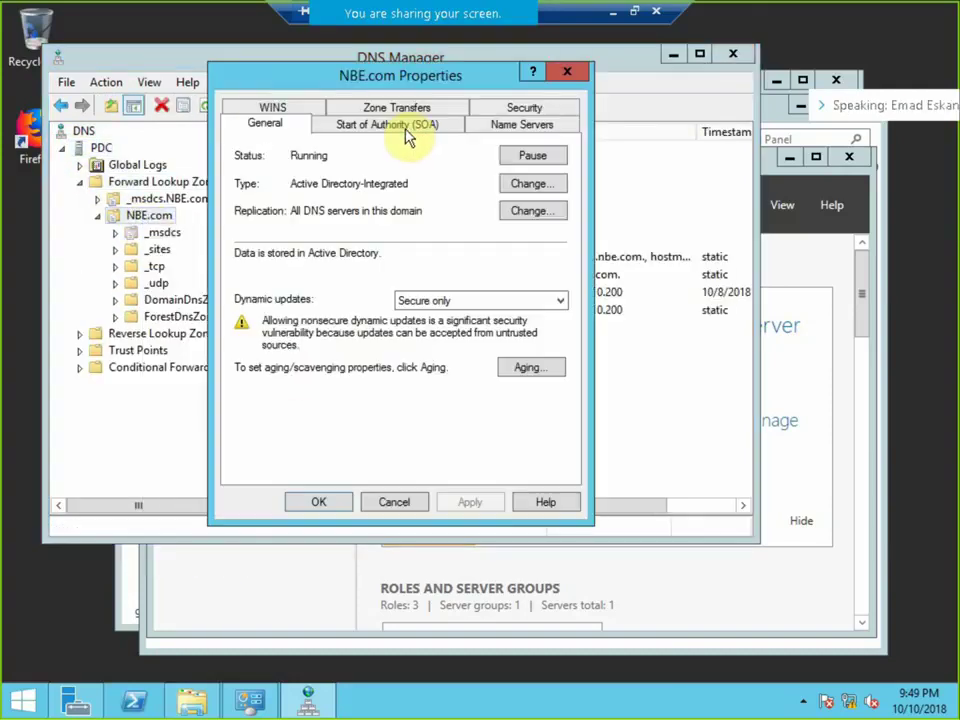
click(378, 108)
click(265, 190)
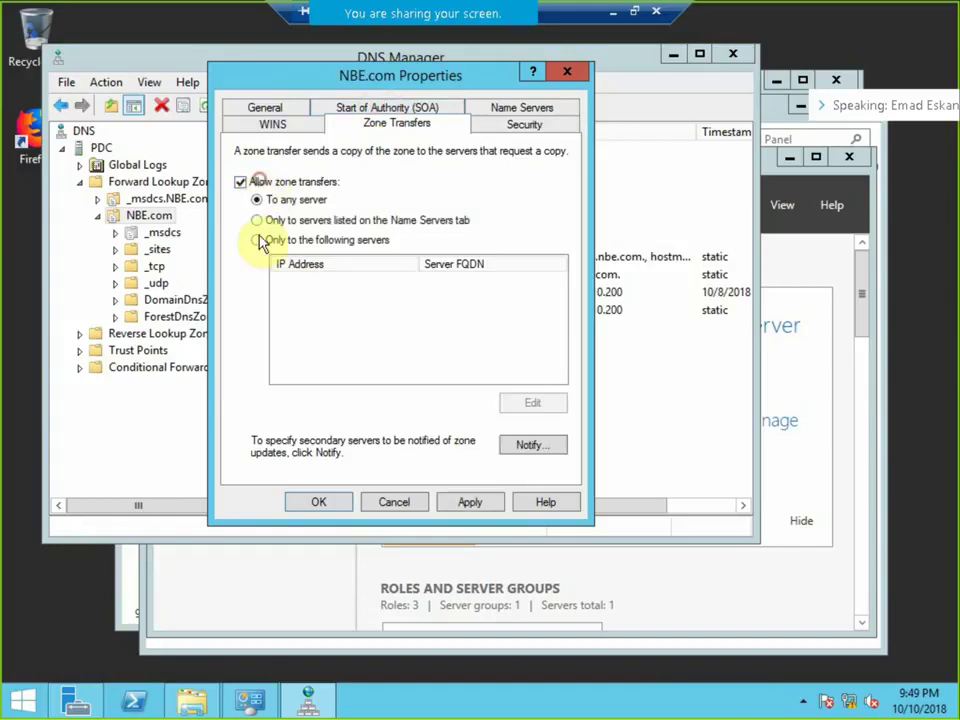
click(315, 499)
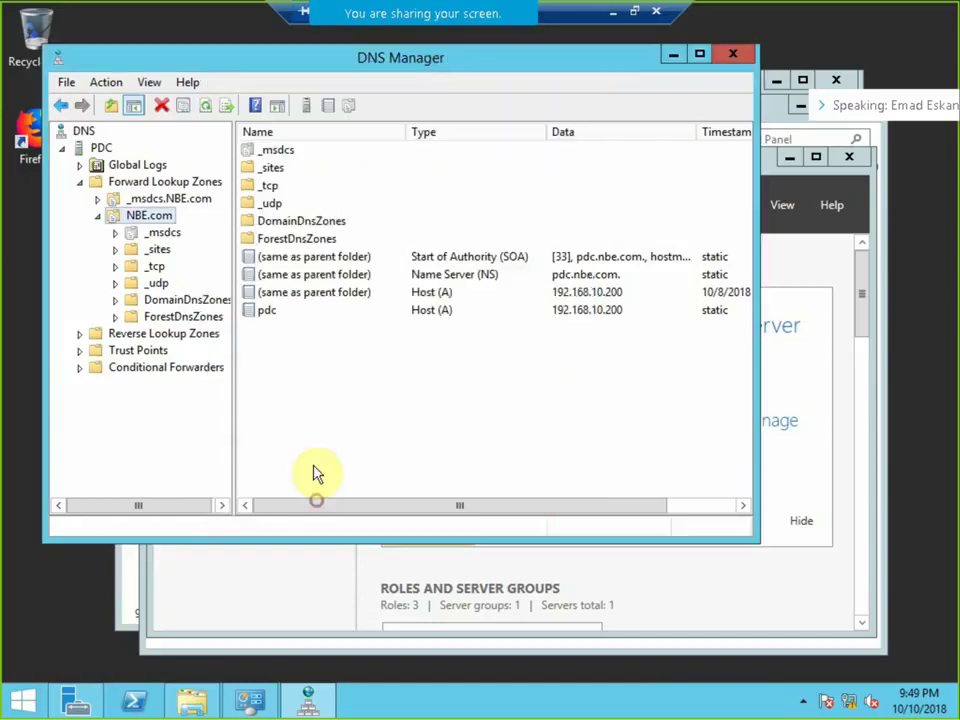
click(97, 144)
Start a new secondary forward lookup zone on PDC named ABC.com.
right_click(98, 144)
click(135, 197)
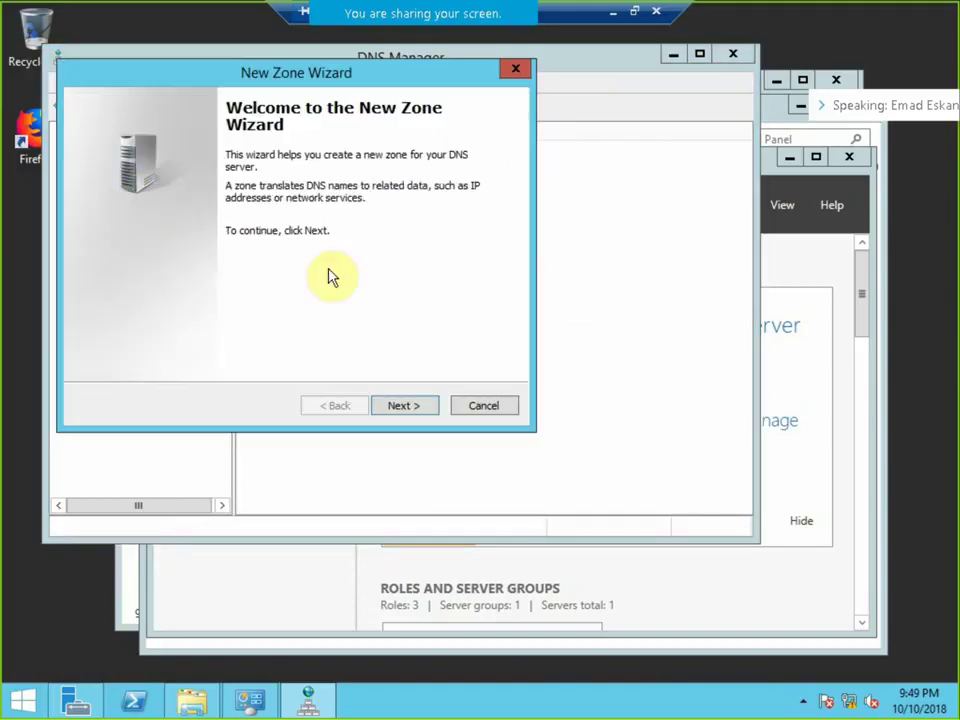
click(428, 403)
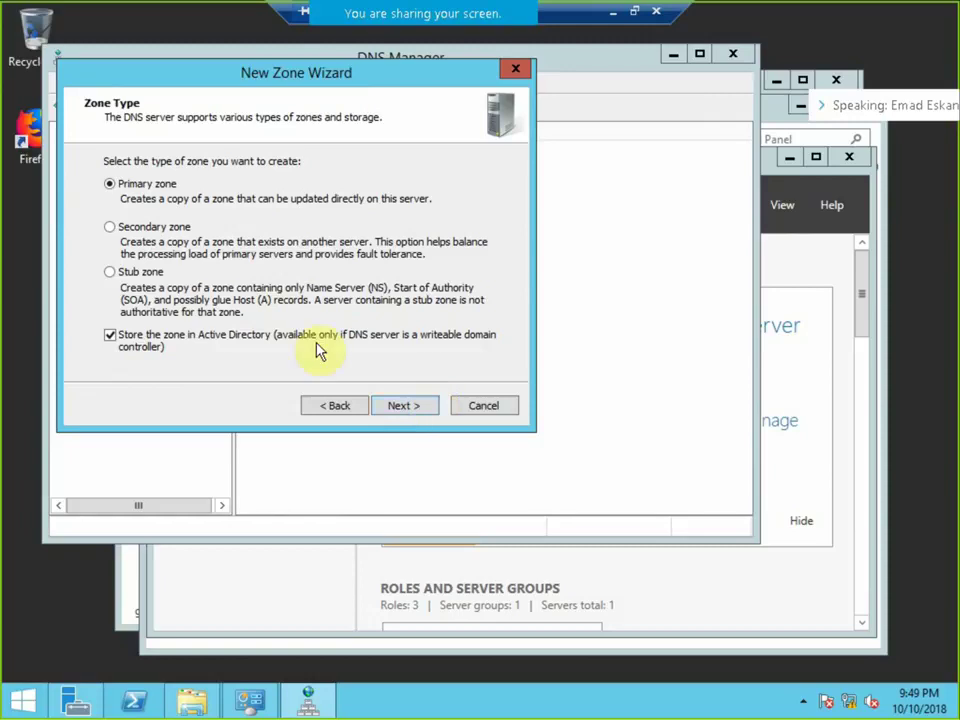
click(178, 227)
click(403, 405)
click(419, 408)
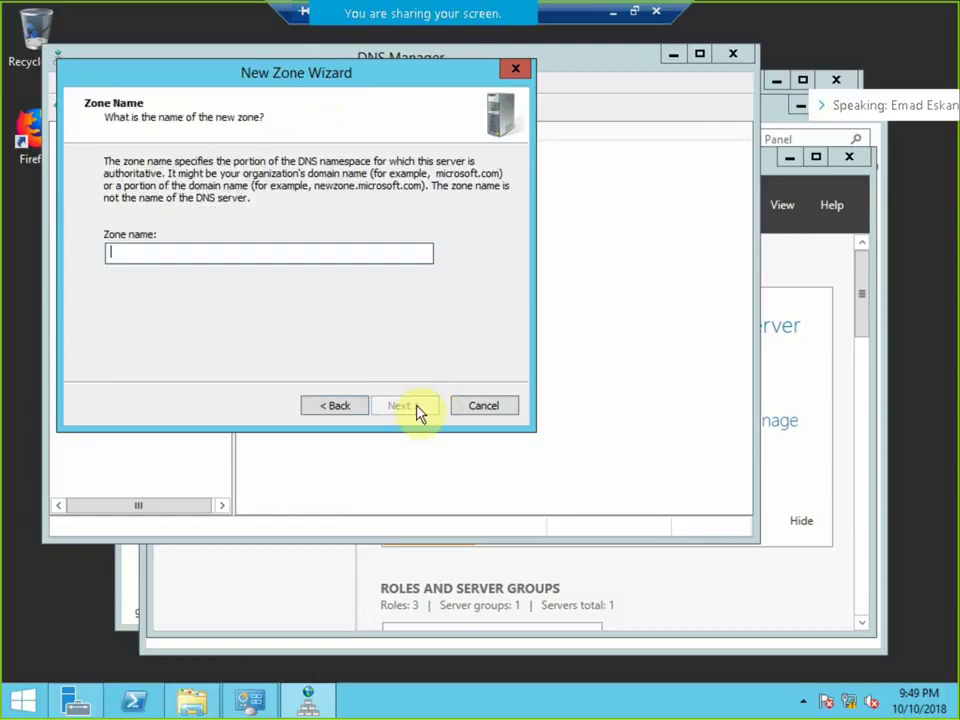
text(ABC.com)
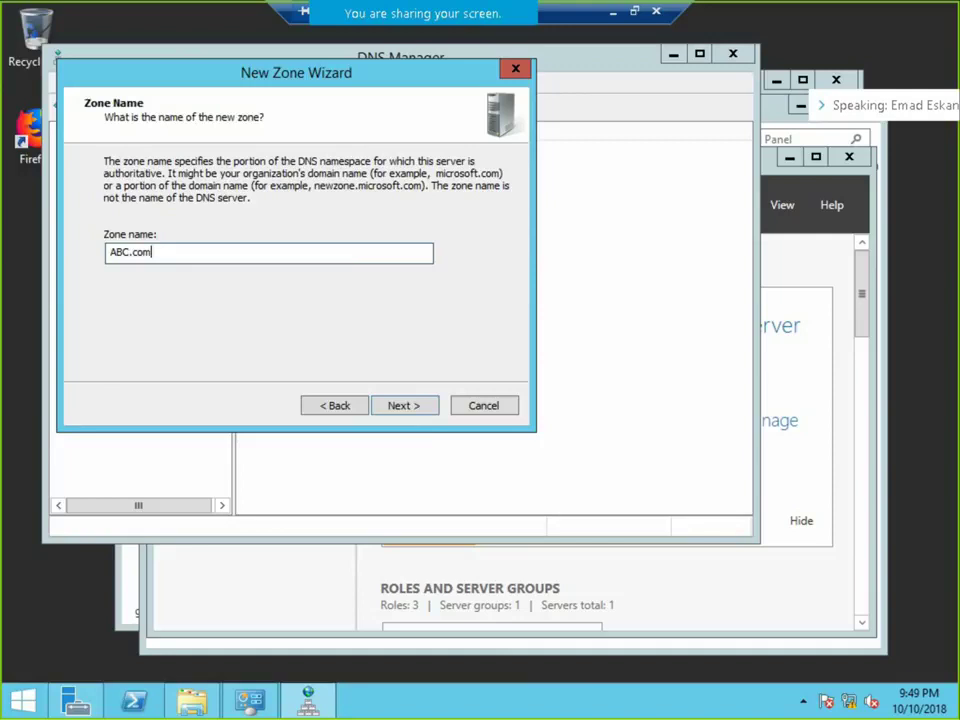
click(417, 408)
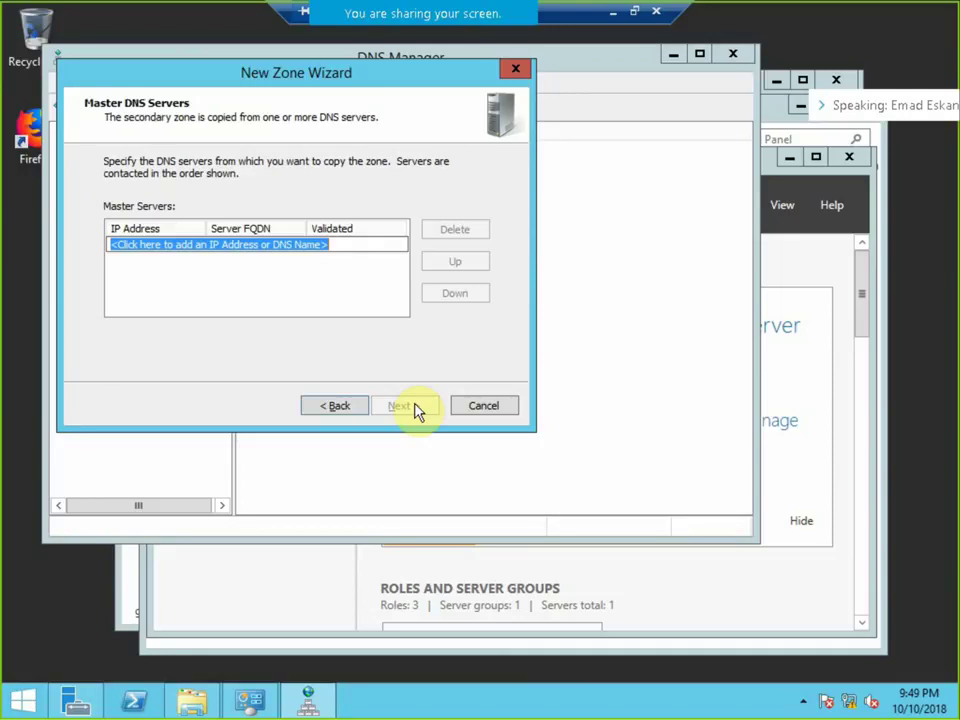
Set master server 192.168.1.200, finish the wizard, and expand ABC.com to view its records.
text(192.168.1.200)
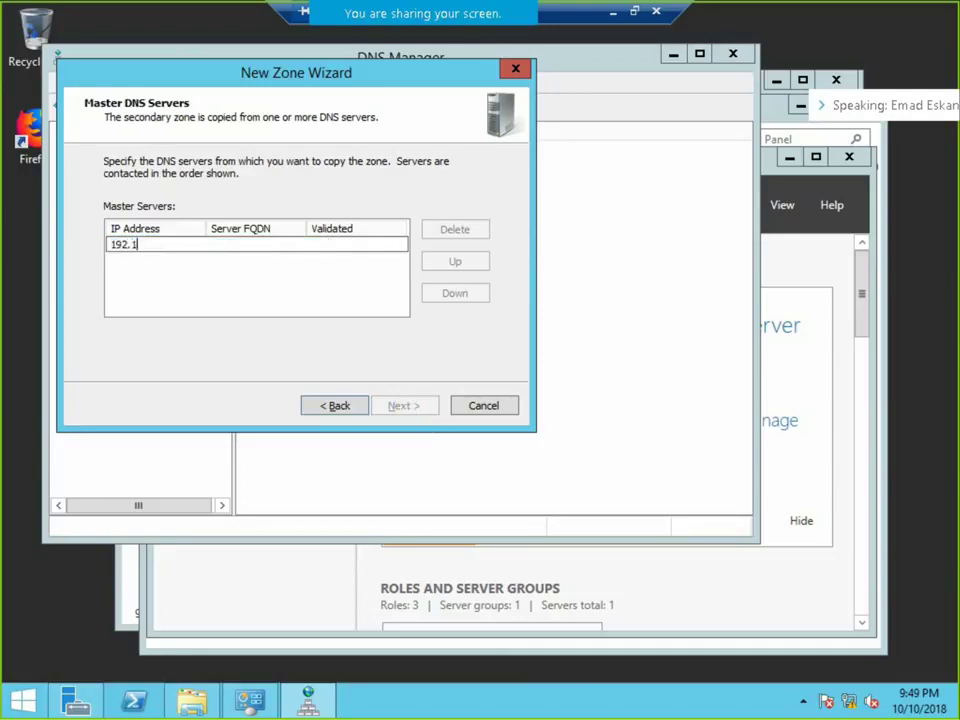
key(Return)
click(403, 406)
click(403, 406)
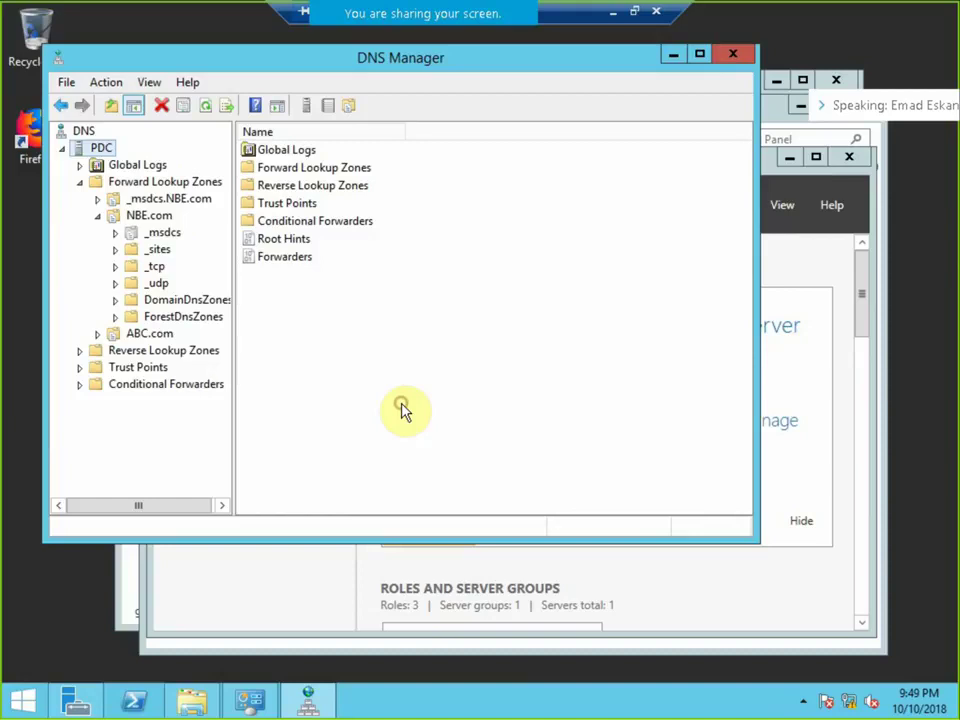
click(135, 333)
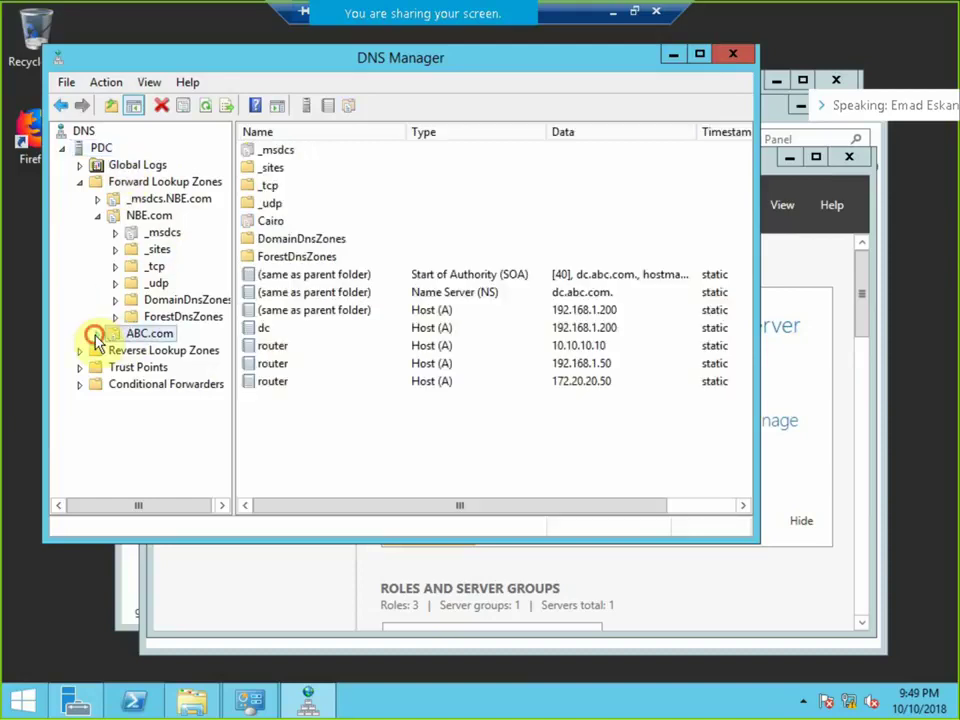
click(97, 333)
Start another secondary forward lookup zone on PDC, correcting the name to QNP.com.
right_click(100, 148)
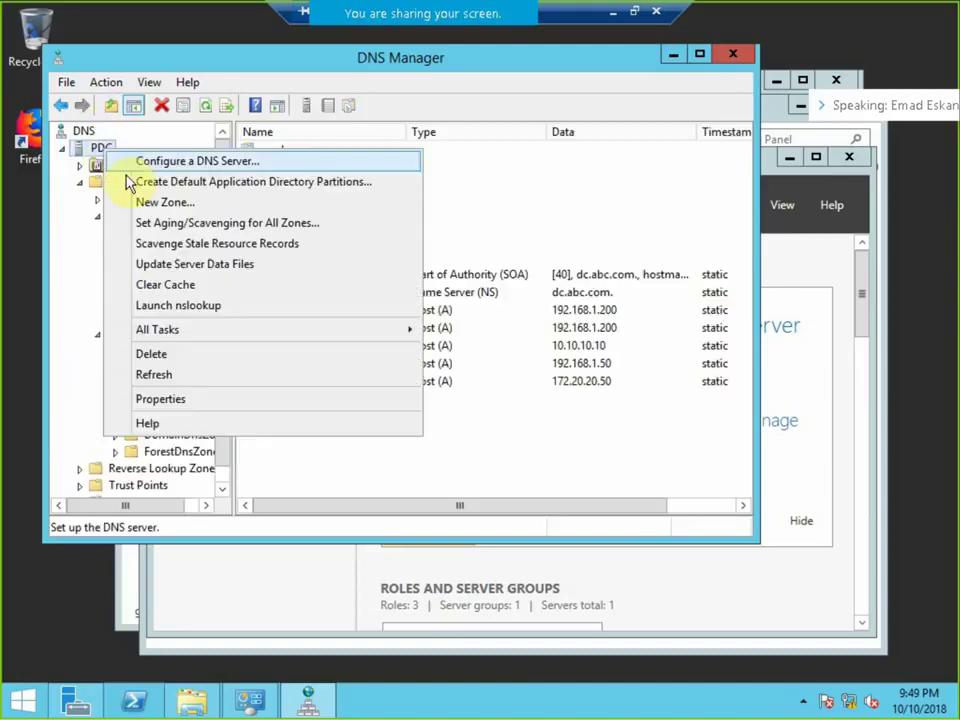
click(143, 202)
click(396, 408)
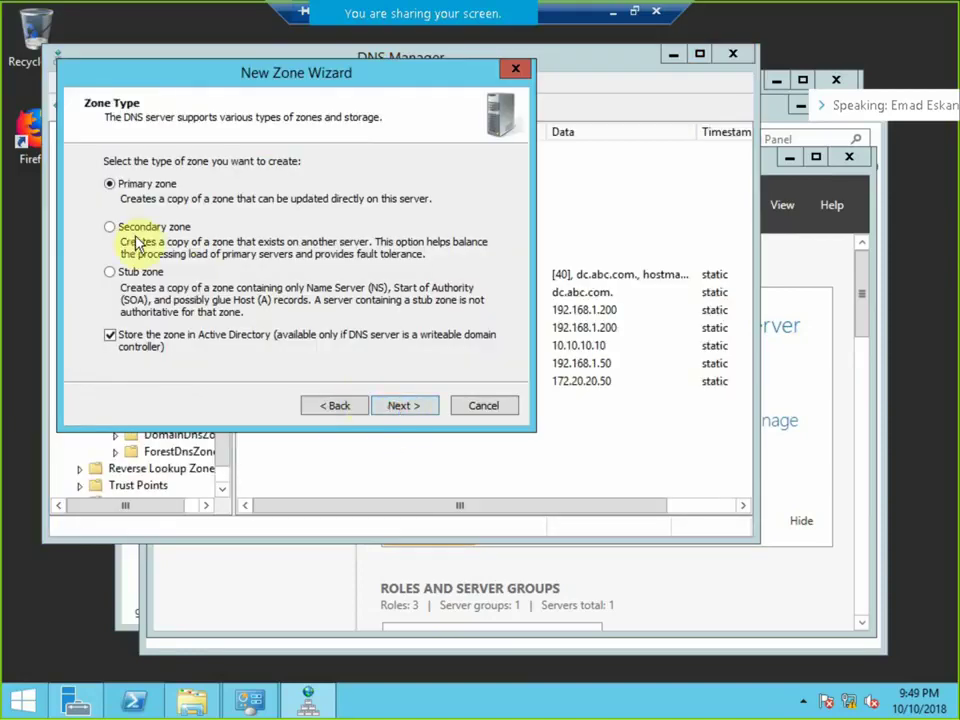
click(136, 238)
click(387, 410)
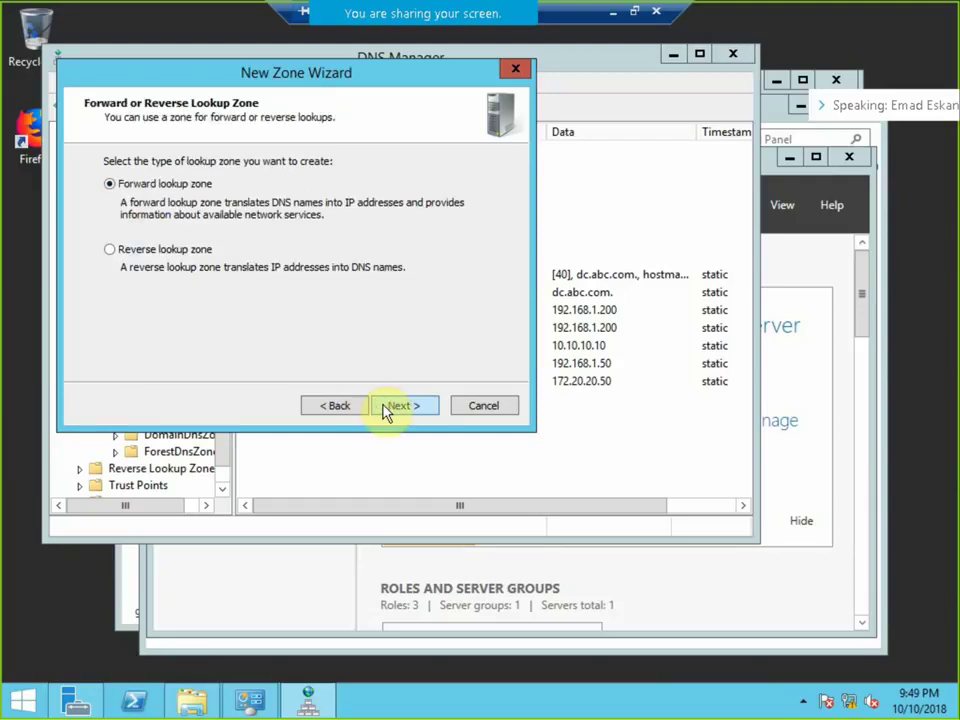
click(386, 410)
text(T)
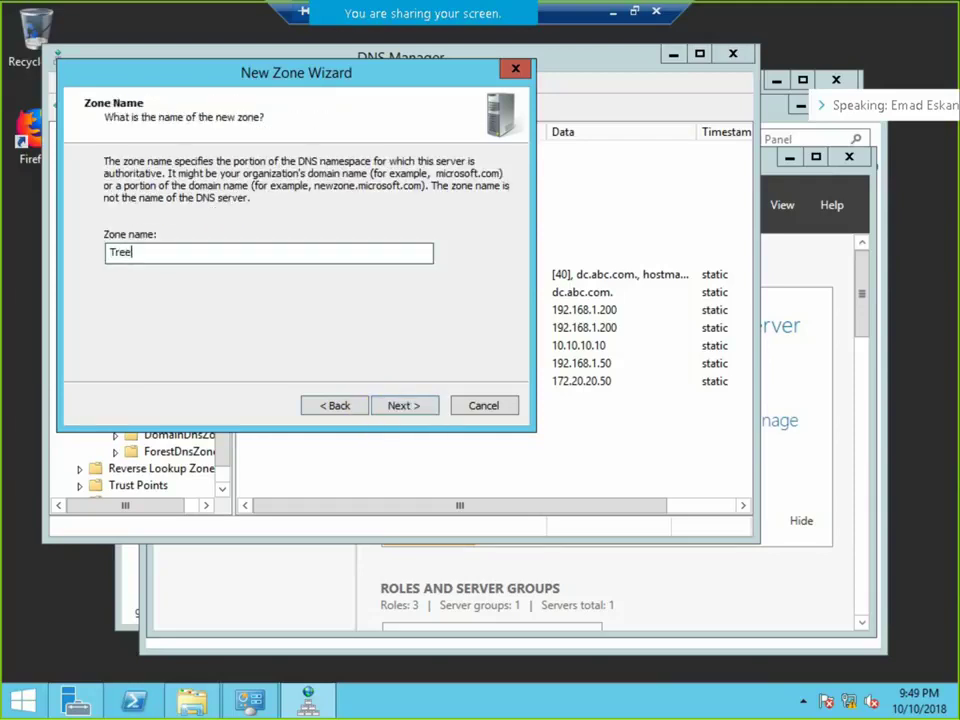
key(BackSpace)
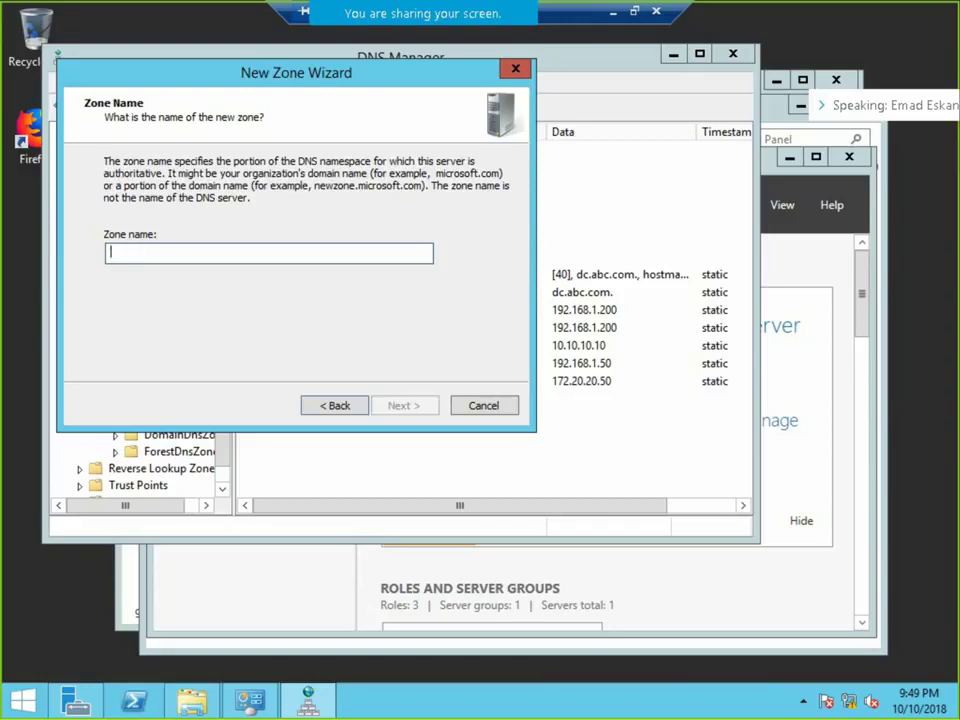
text(QN)
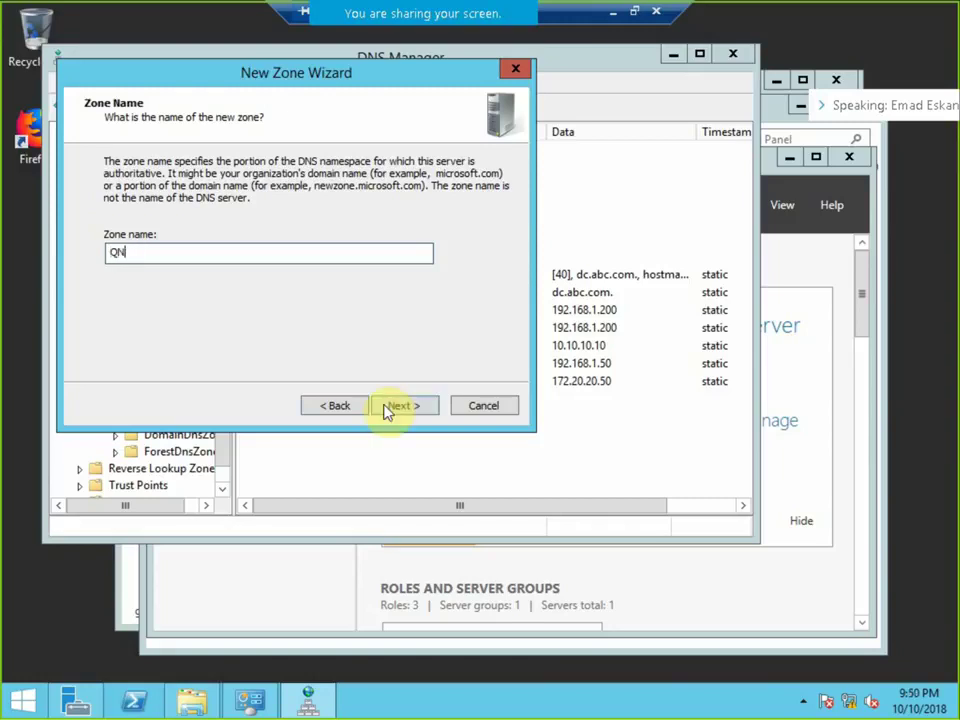
text(P.com)
click(387, 408)
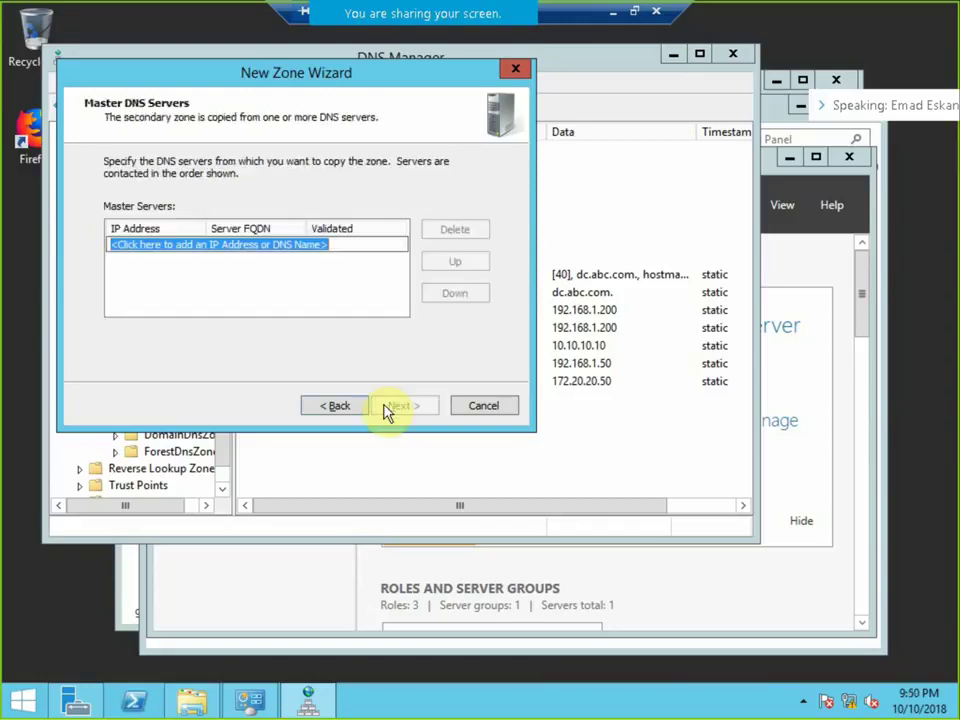
Set master server 10.10.10.100, finish the wizard, and open QNP.com to view its records.
text(10.10.1)
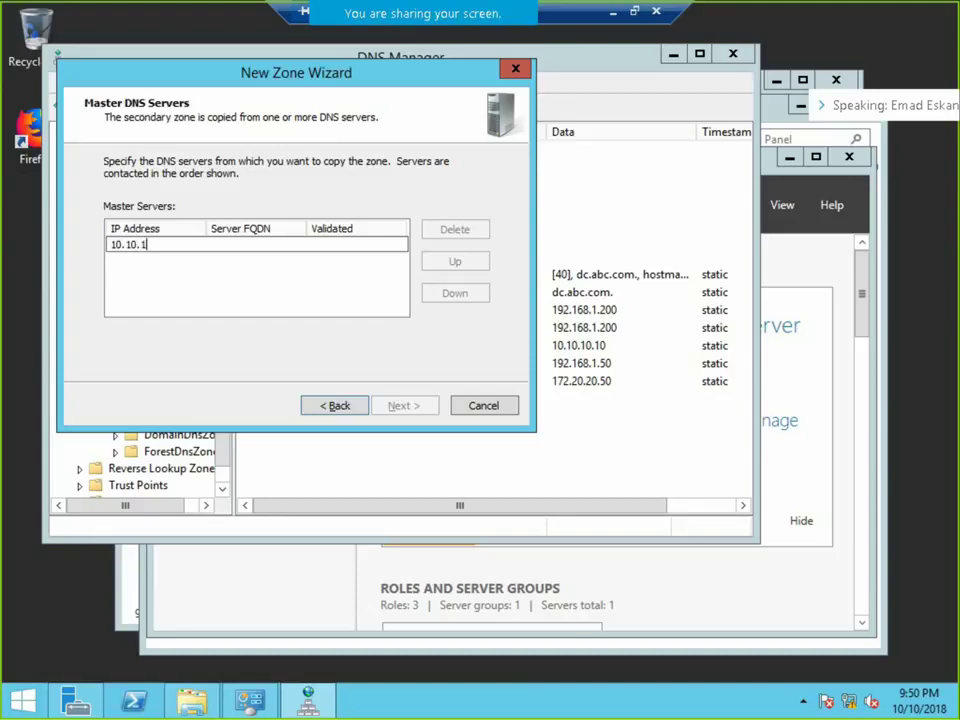
text(0.100)
key(Return)
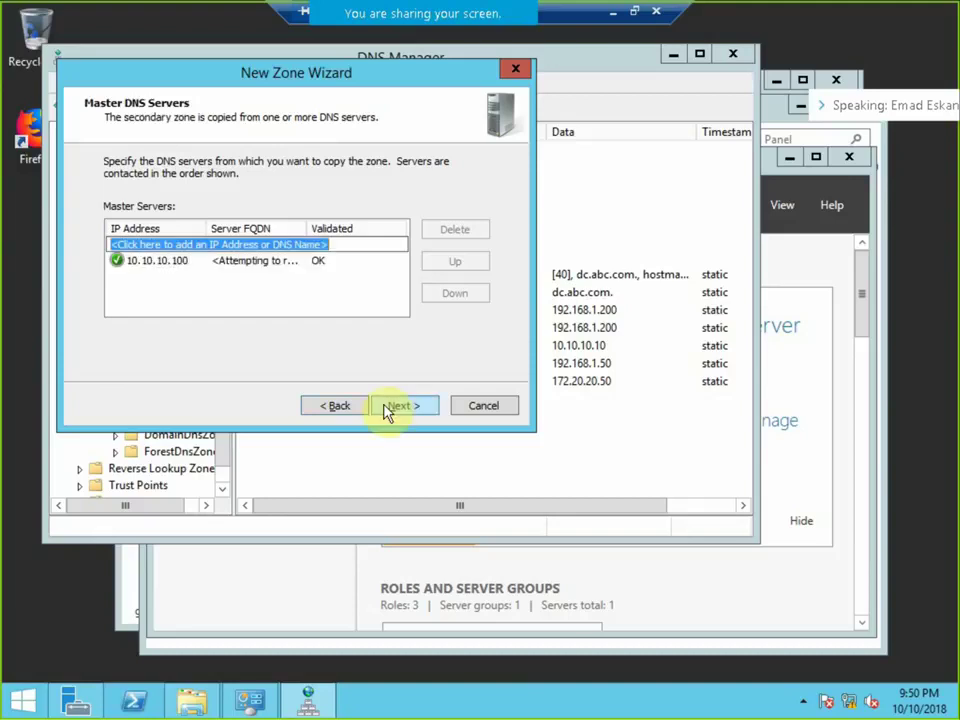
click(405, 407)
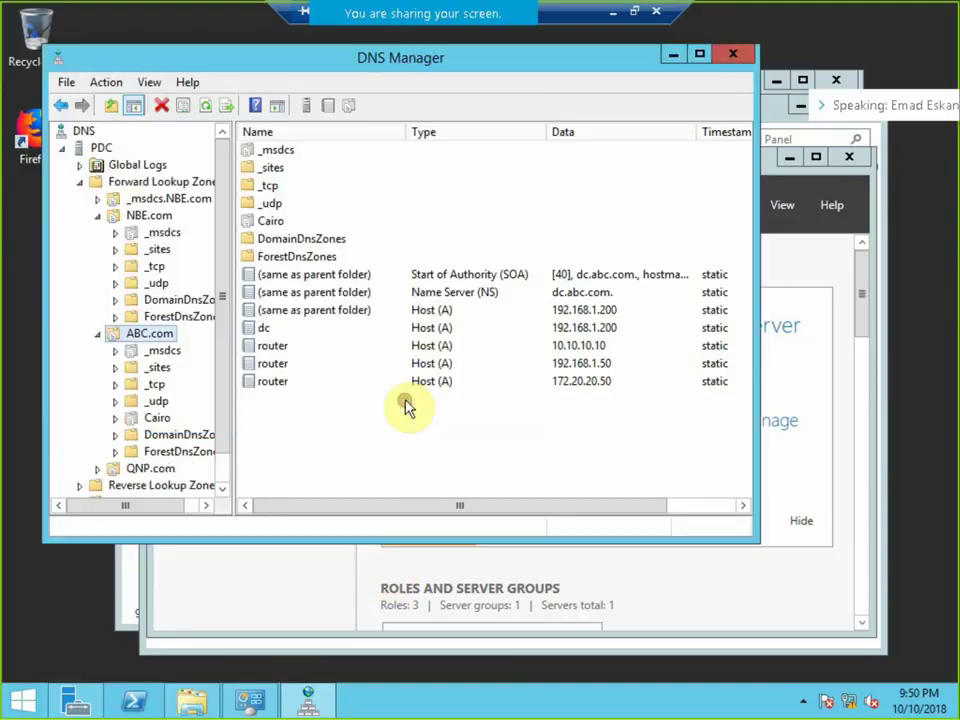
double_click(110, 468)
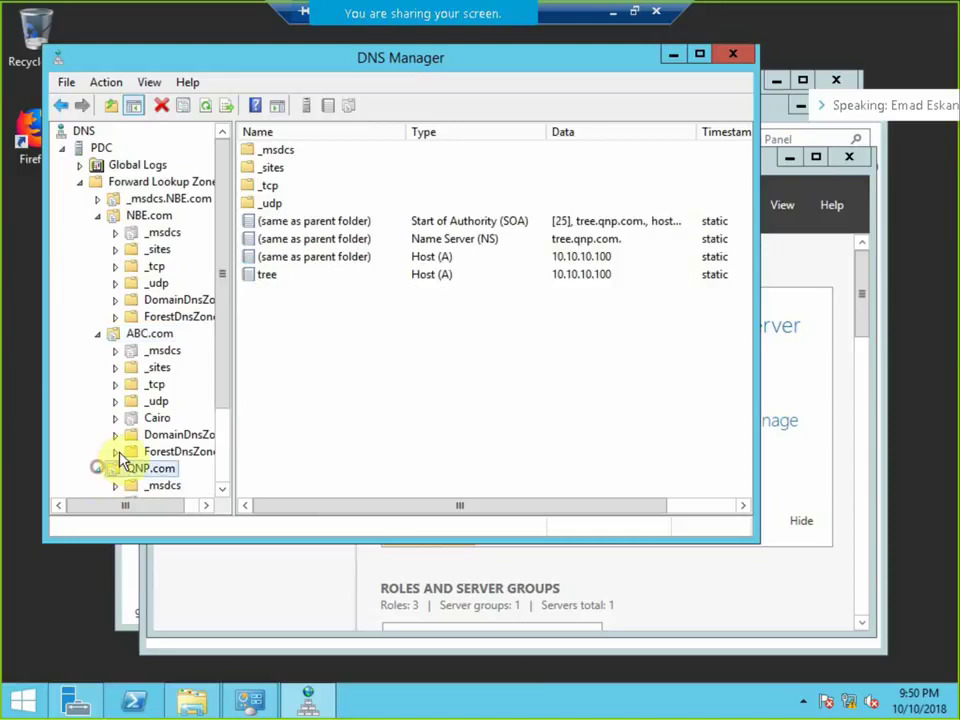
Start a new secondary forward lookup zone on PDC named Cairo.ABC.com.
right_click(95, 148)
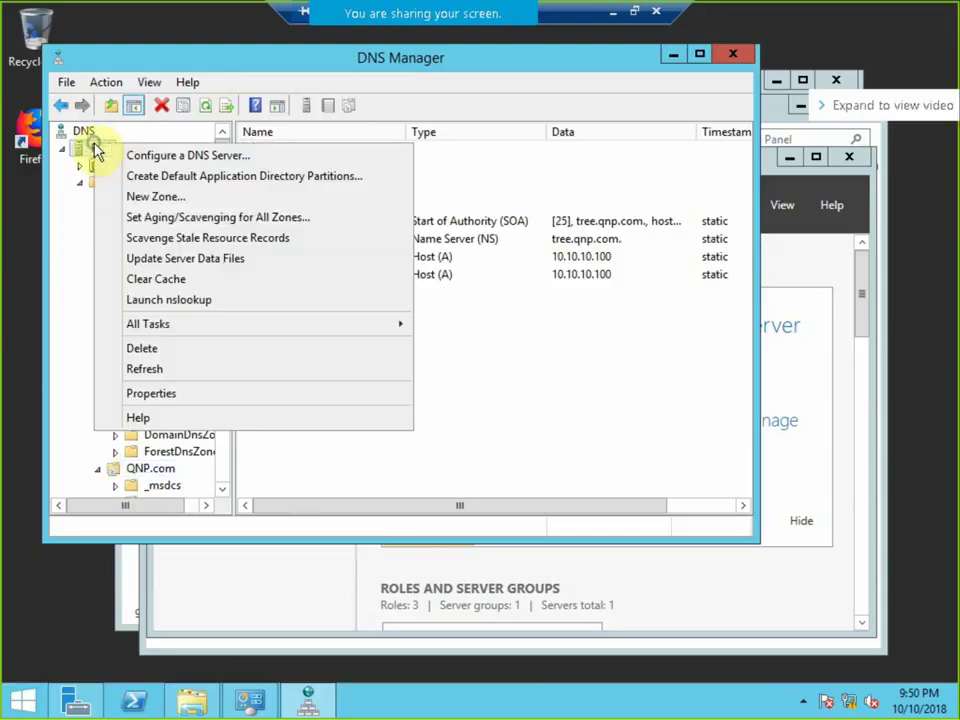
click(155, 196)
click(401, 410)
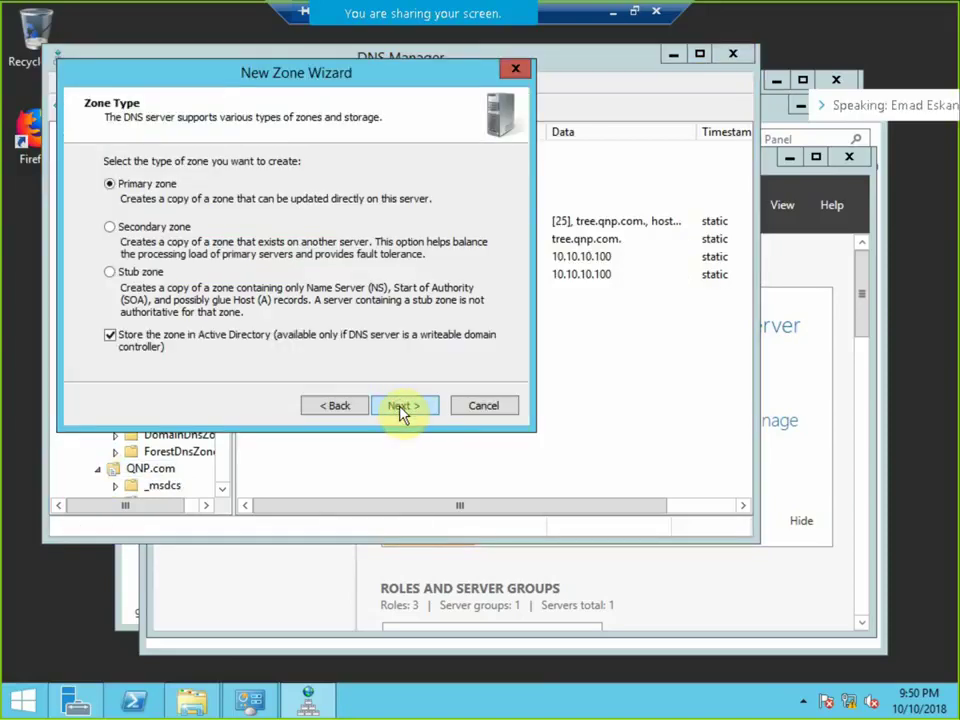
click(133, 227)
click(405, 410)
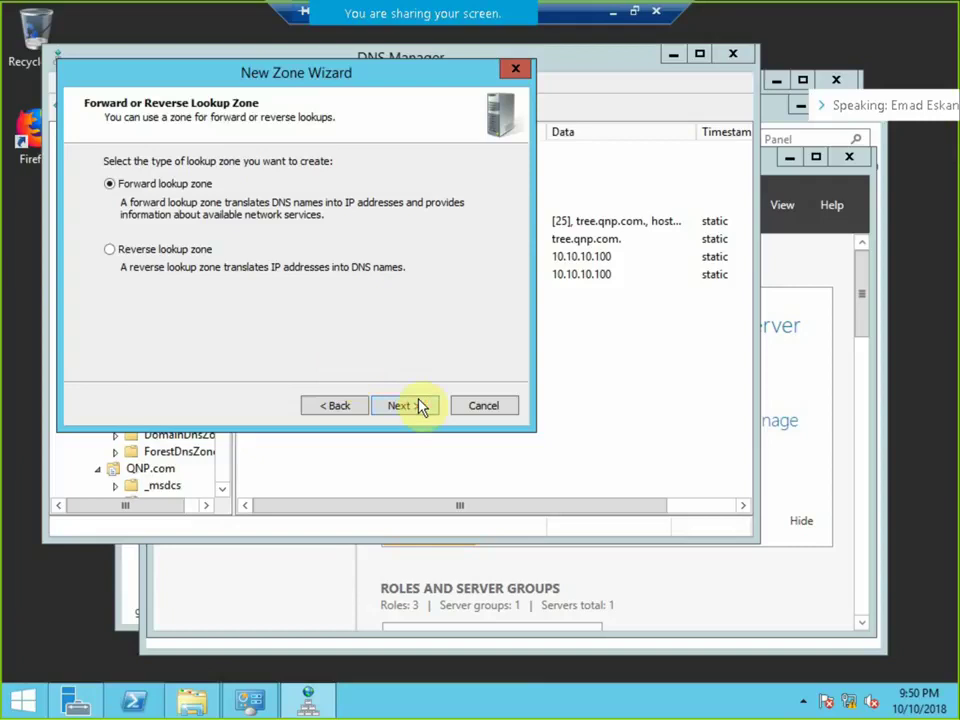
click(420, 405)
text(Cairo.ABC.com)
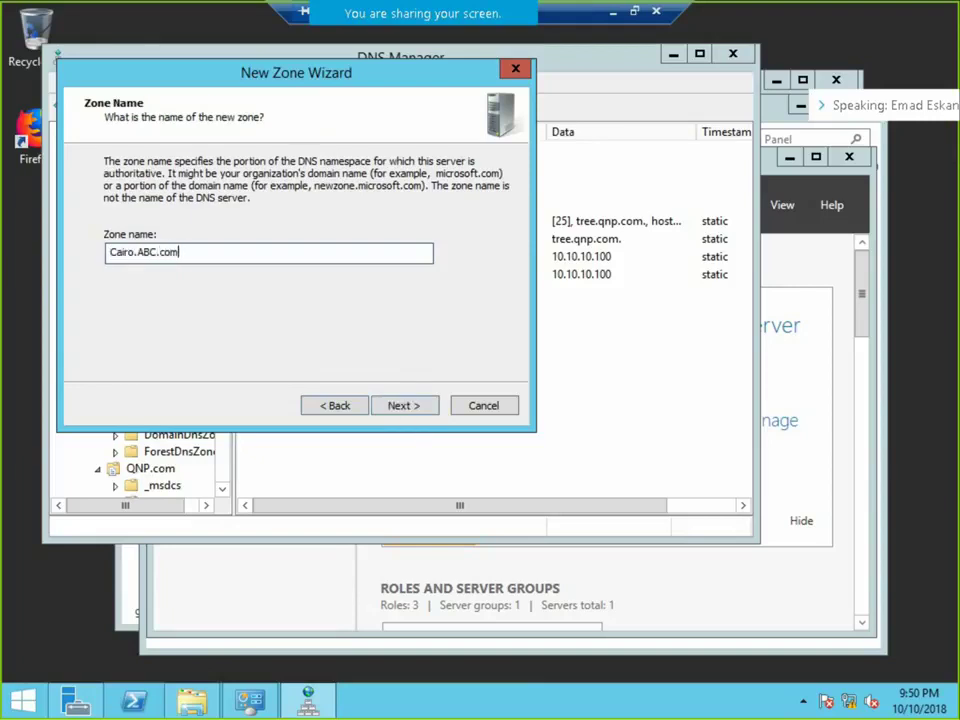
click(410, 405)
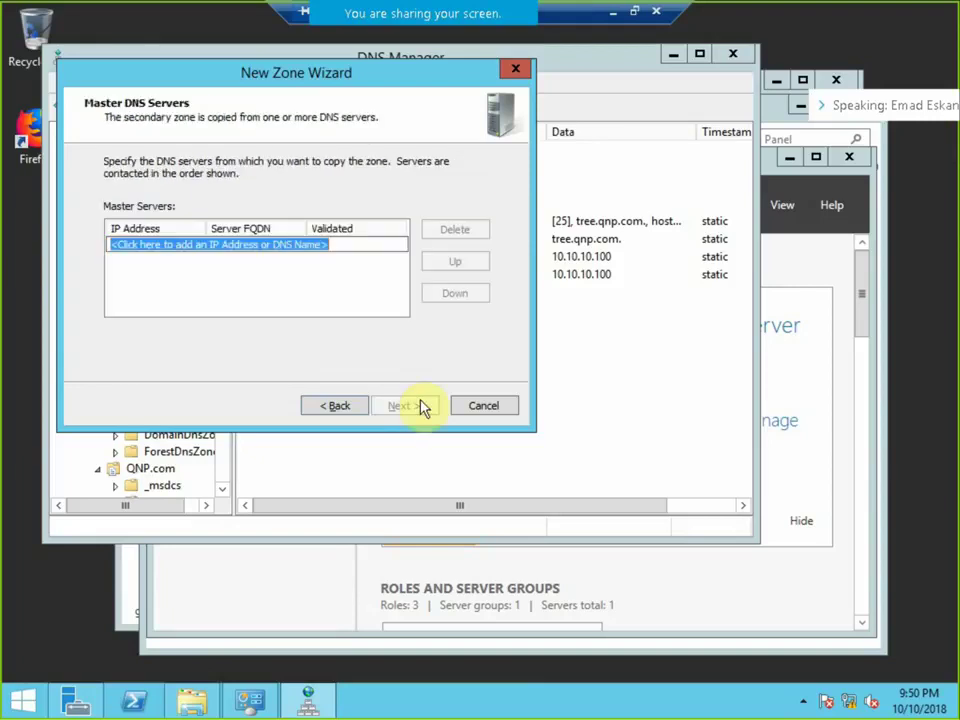
Set master 172.20.20.200, finish the wizard, select Cairo.ABC.com, and exit the remote full screen.
text(172.20)
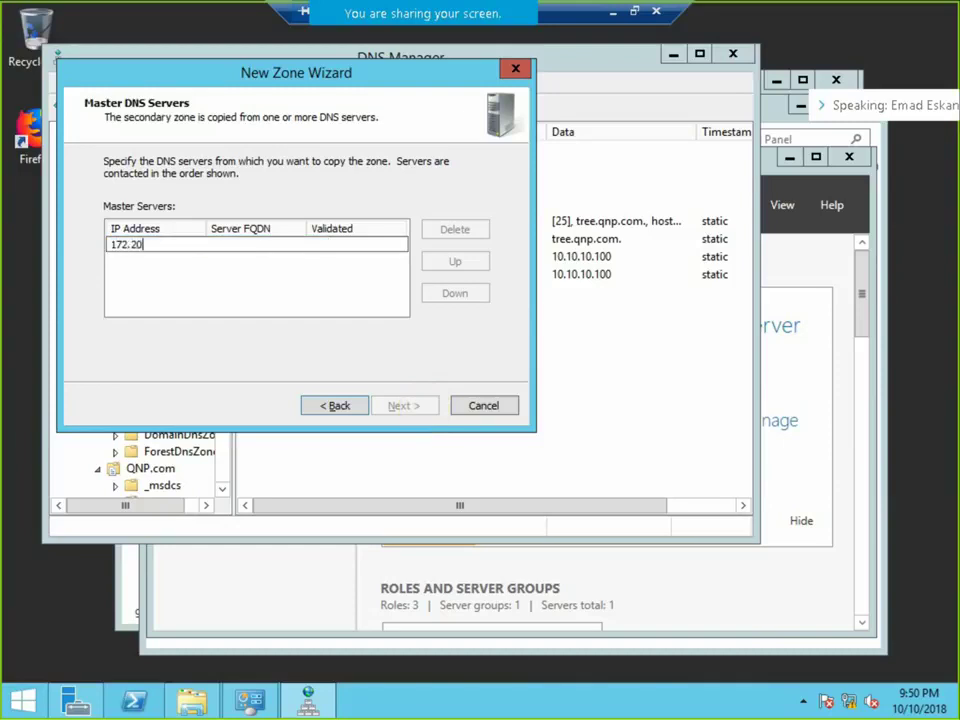
text(.20.200)
key(Return)
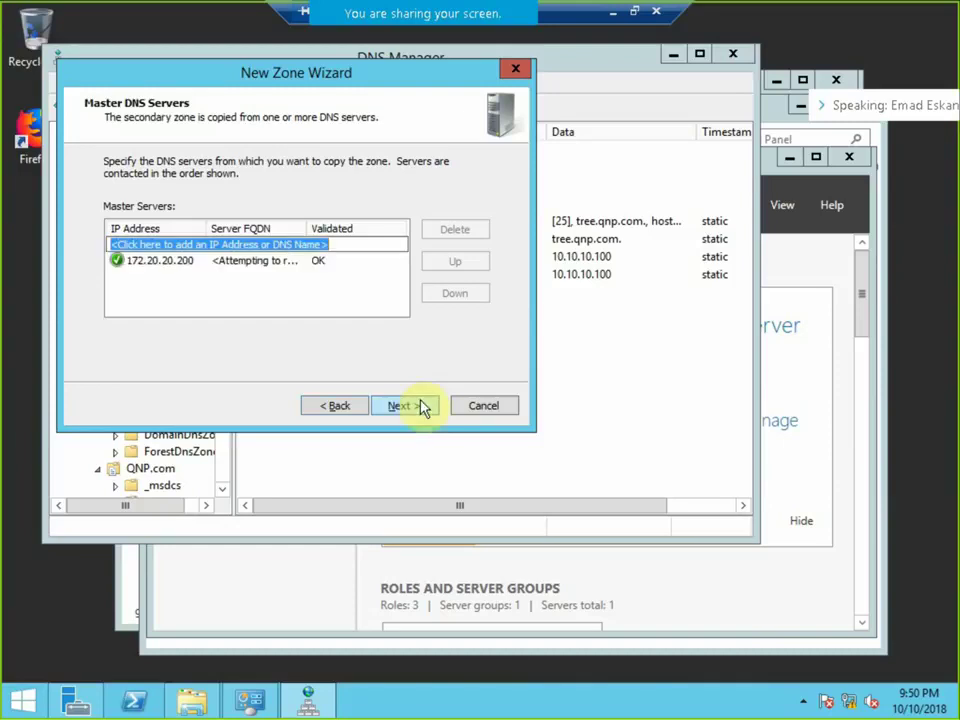
click(422, 408)
click(420, 404)
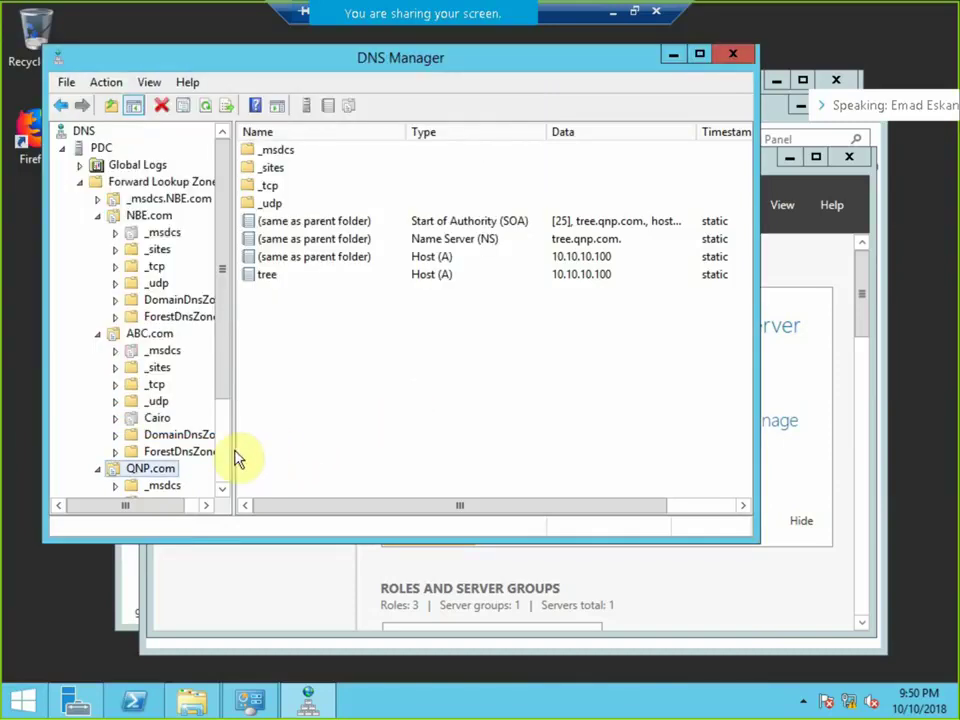
scroll(225, 432, down, 3)
click(114, 436)
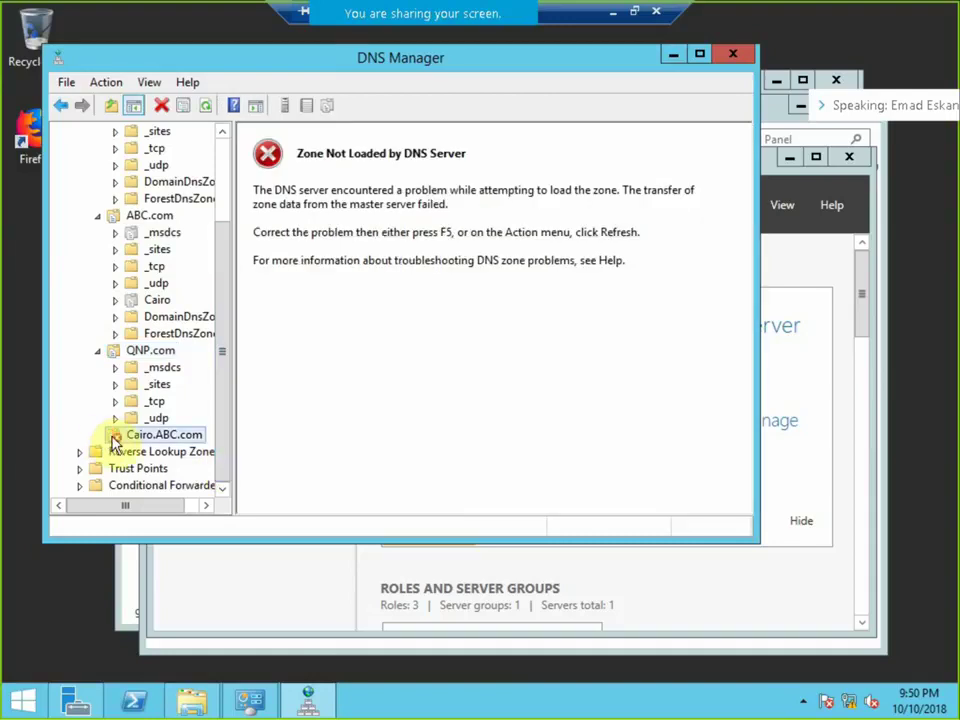
click(630, 11)
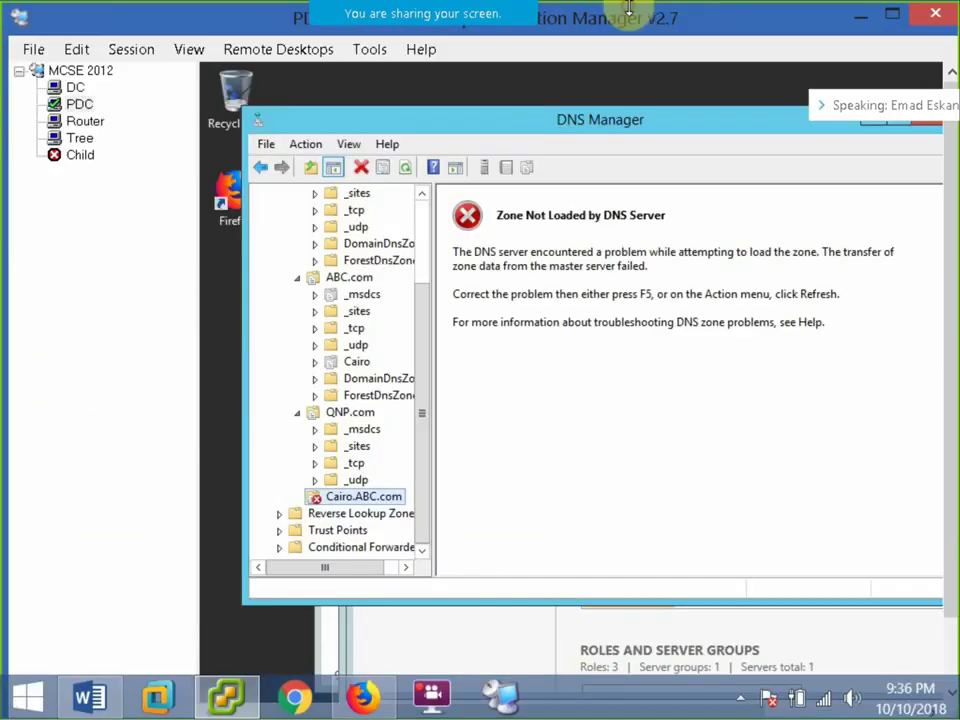
Connect to Child in RDCMan, then open the Child VM console in vSphere Client.
click(77, 156)
right_click(77, 158)
click(120, 168)
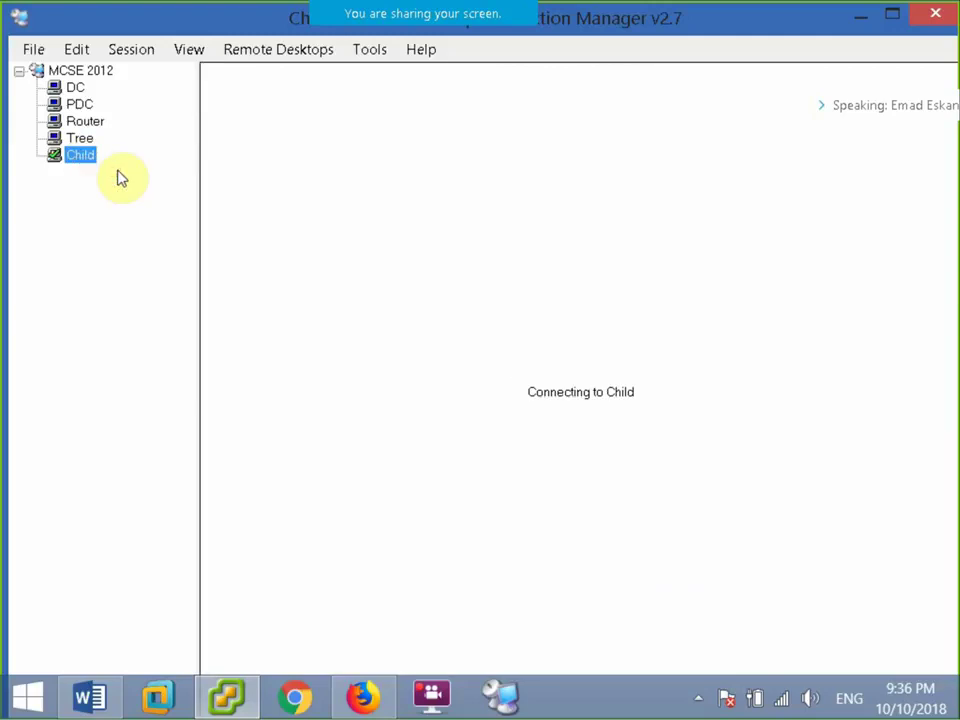
click(230, 693)
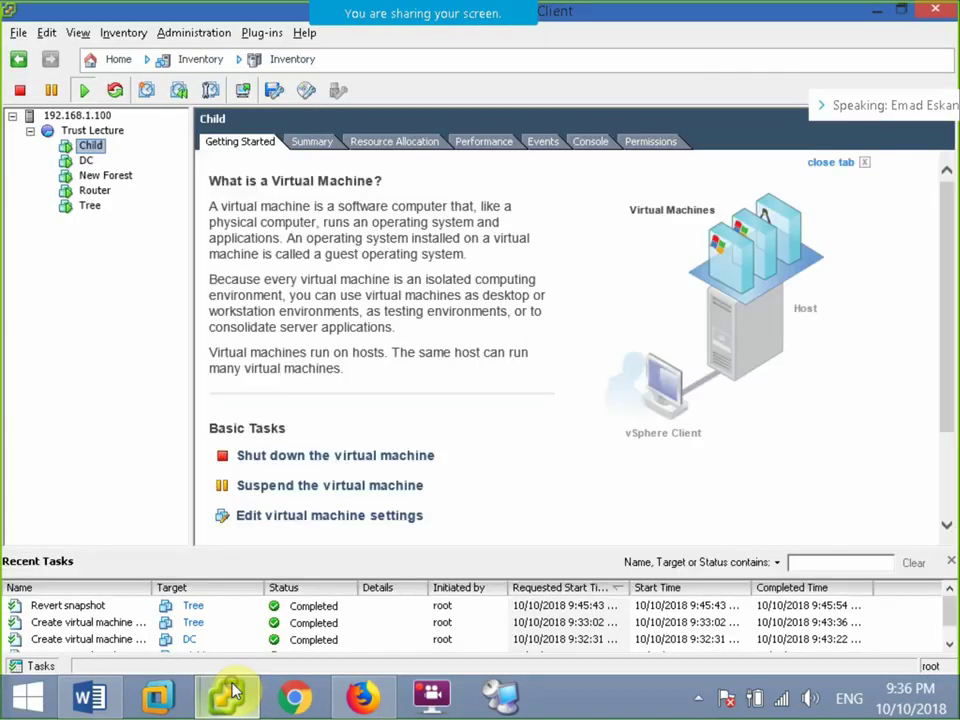
click(243, 90)
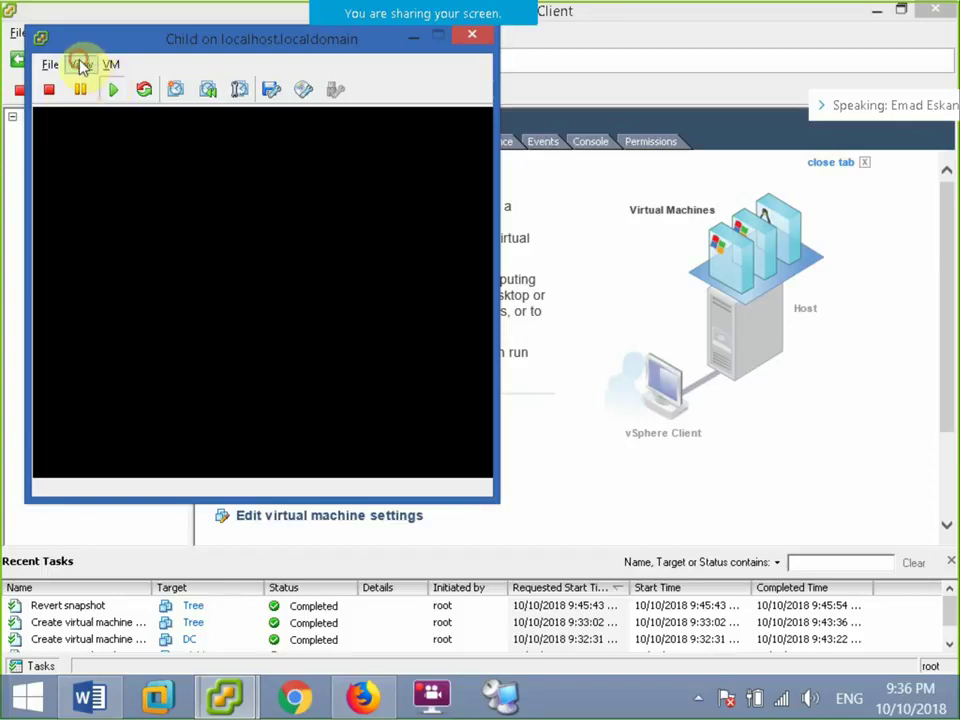
click(78, 64)
Show the Child console full screen and unlock it with the administrator password.
click(135, 153)
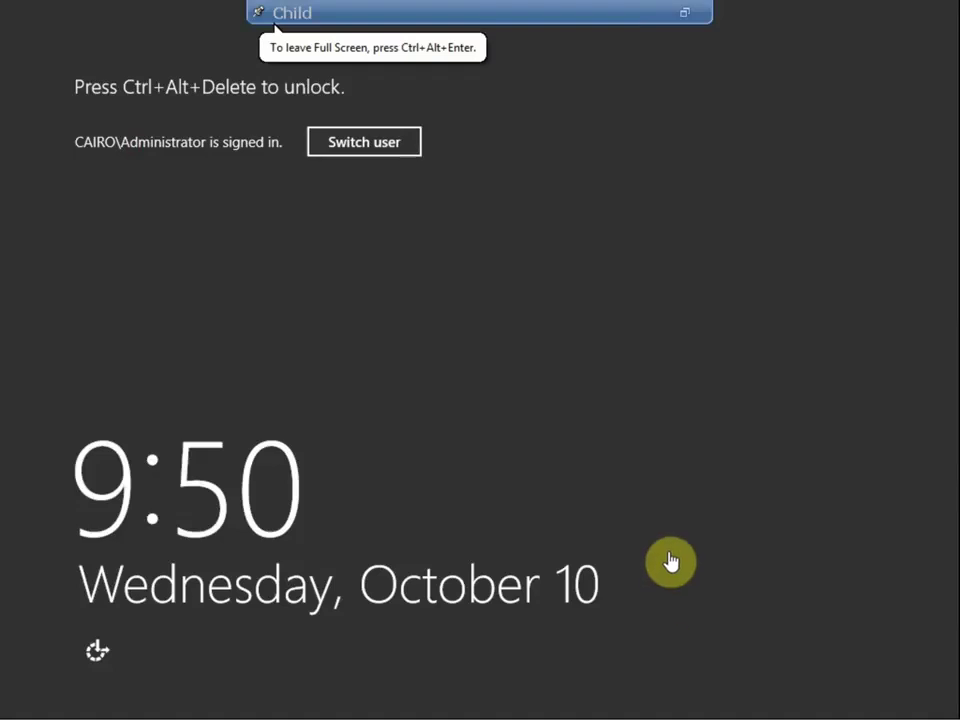
key(ctrl+alt+Delete)
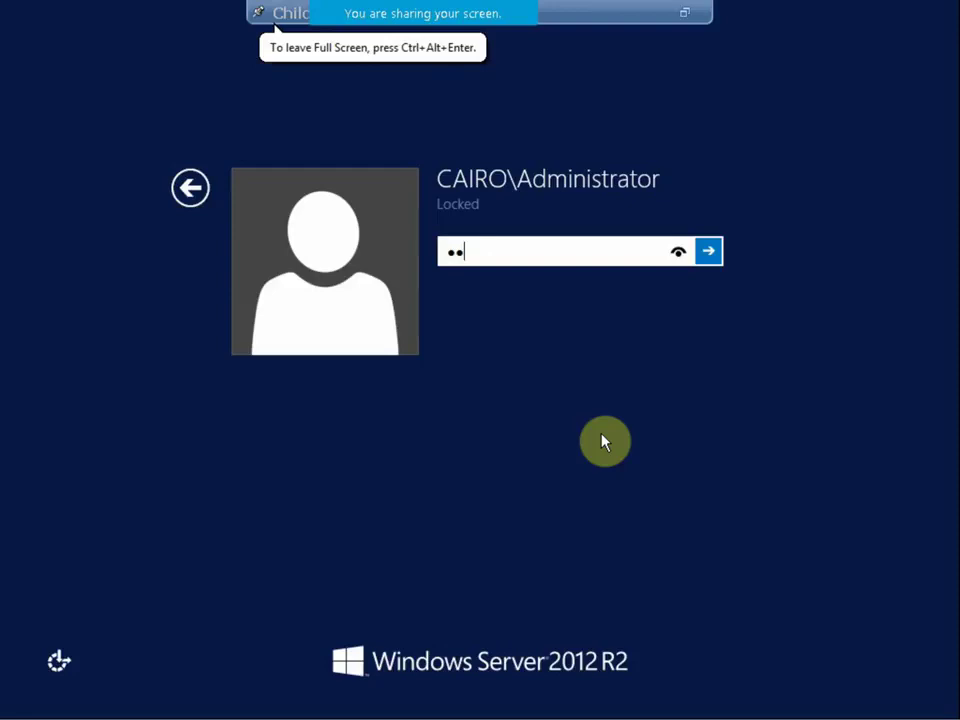
key(Return)
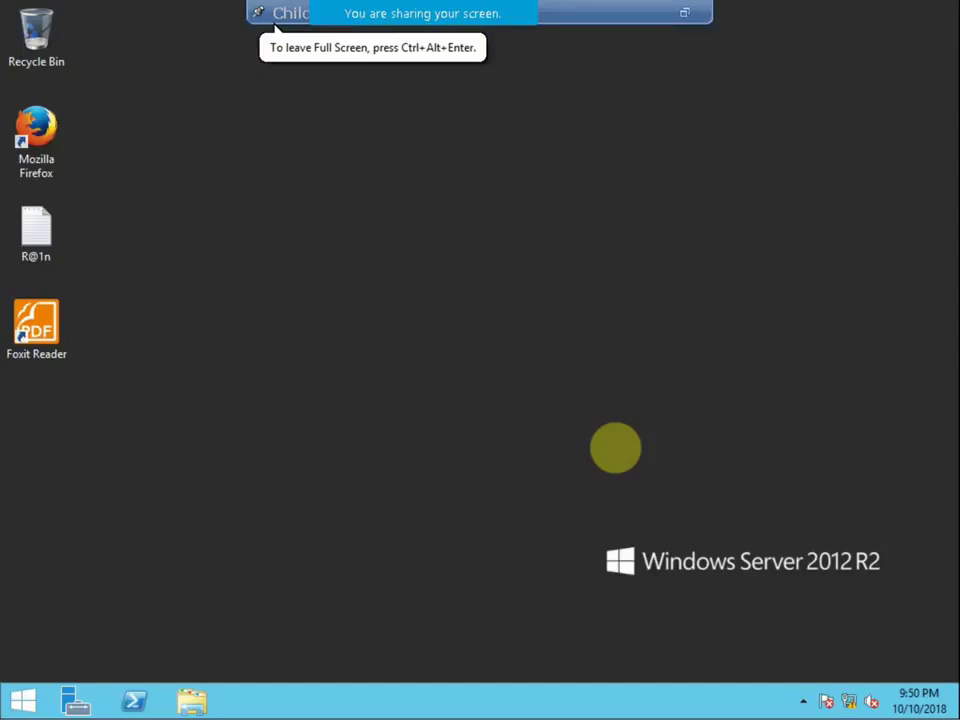
Launch DNS Manager from Server Manager Tools and expand the CHILD server.
click(72, 692)
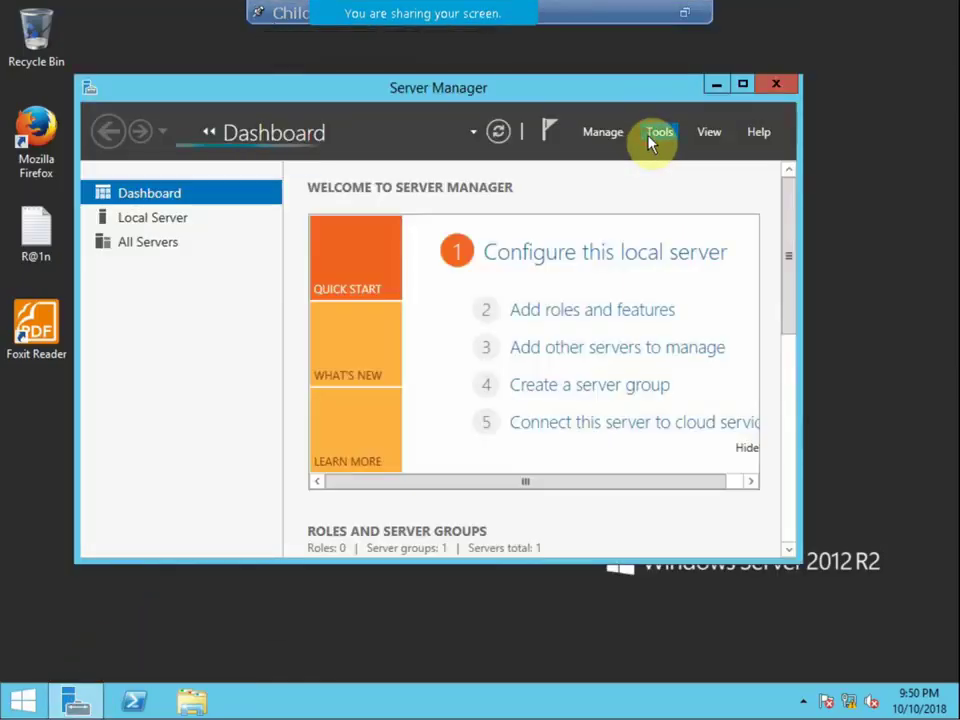
click(652, 140)
click(688, 343)
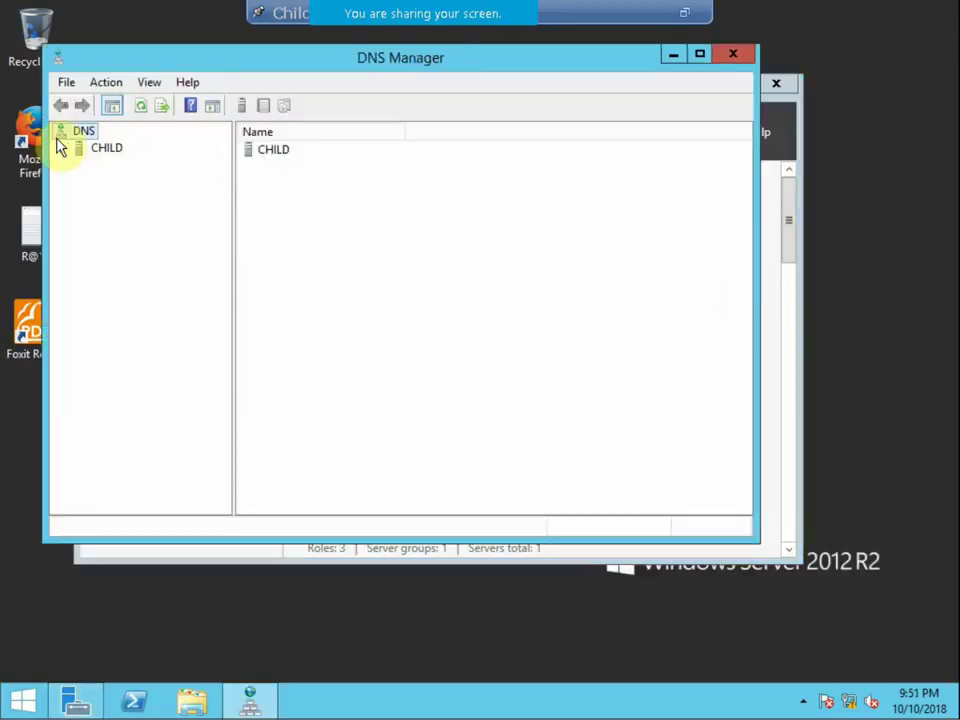
click(76, 150)
On CHILD, enable Cairo.ABC.com zone transfers to any server in its properties.
click(80, 183)
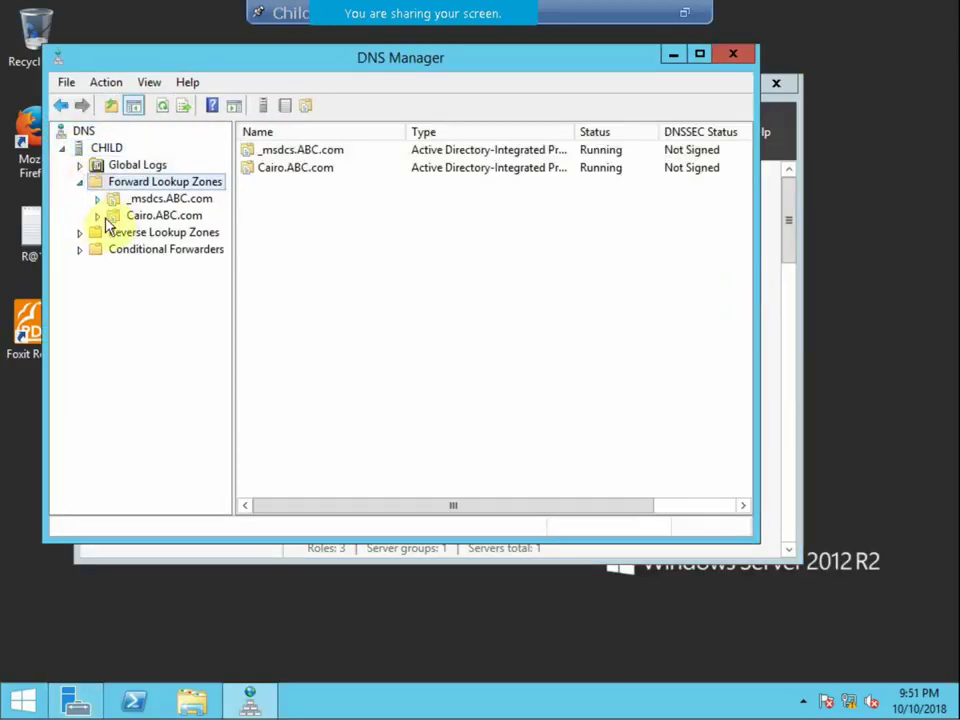
click(98, 217)
right_click(145, 230)
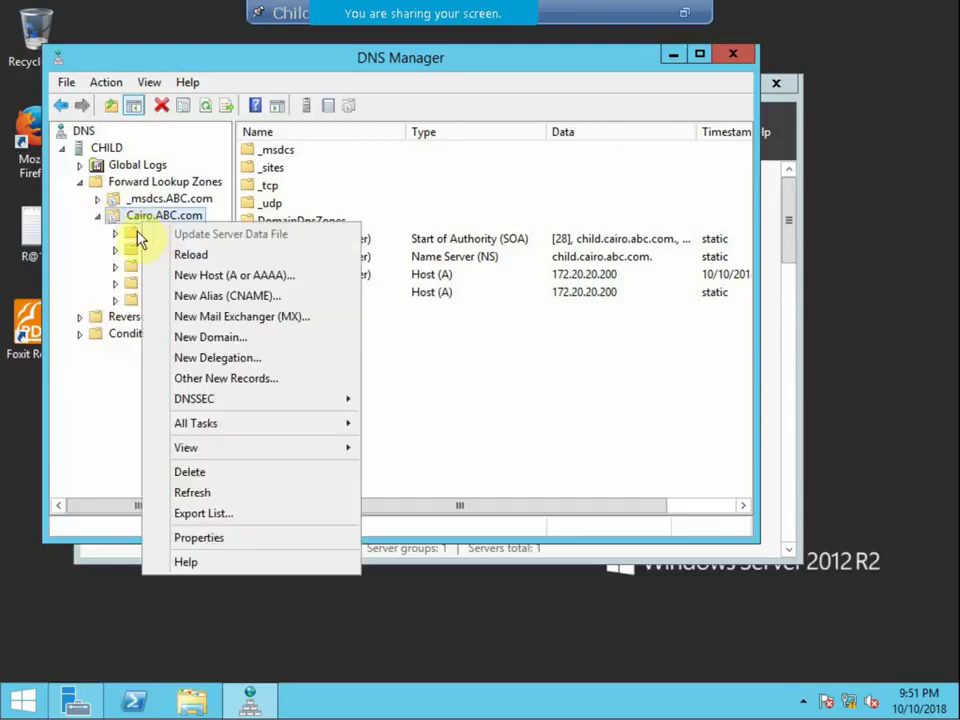
click(231, 540)
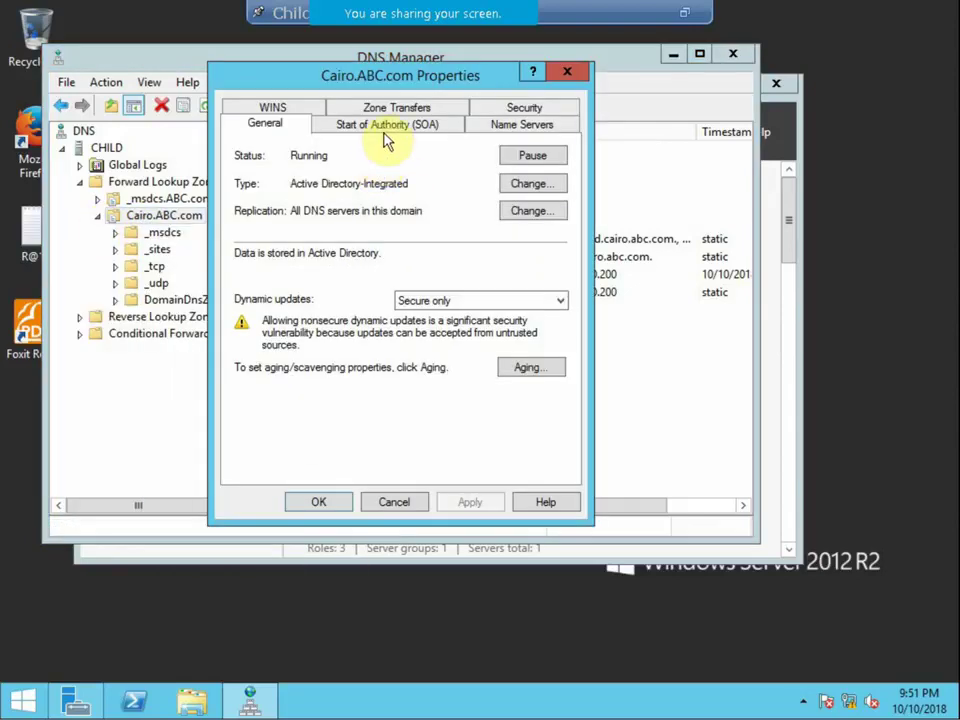
click(395, 104)
click(287, 186)
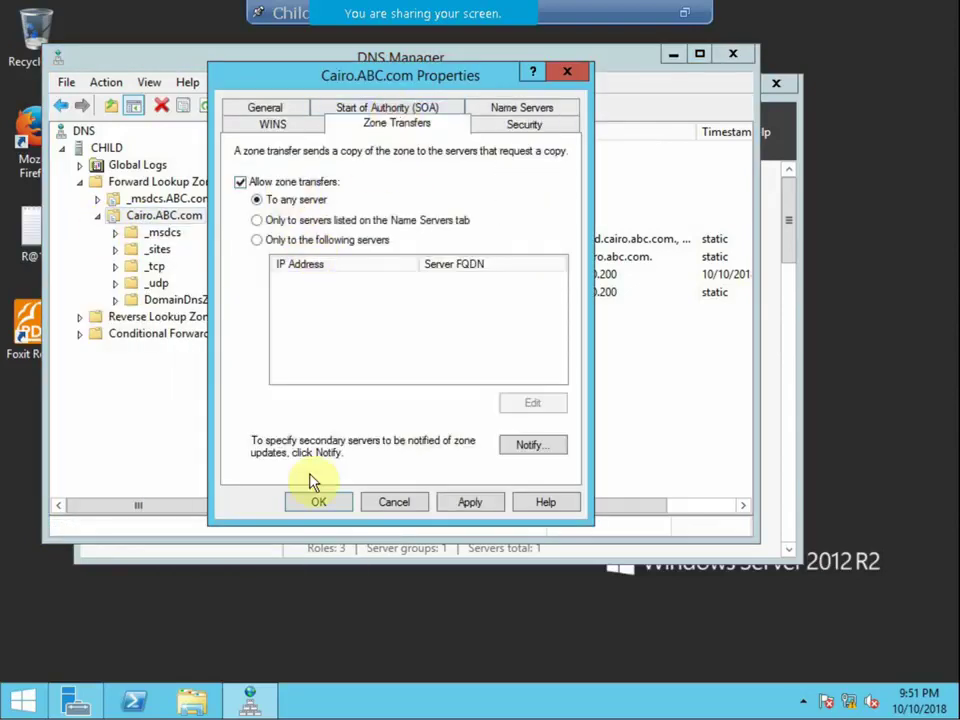
click(315, 500)
Start a new secondary forward lookup zone on CHILD named ABC.com.
right_click(116, 152)
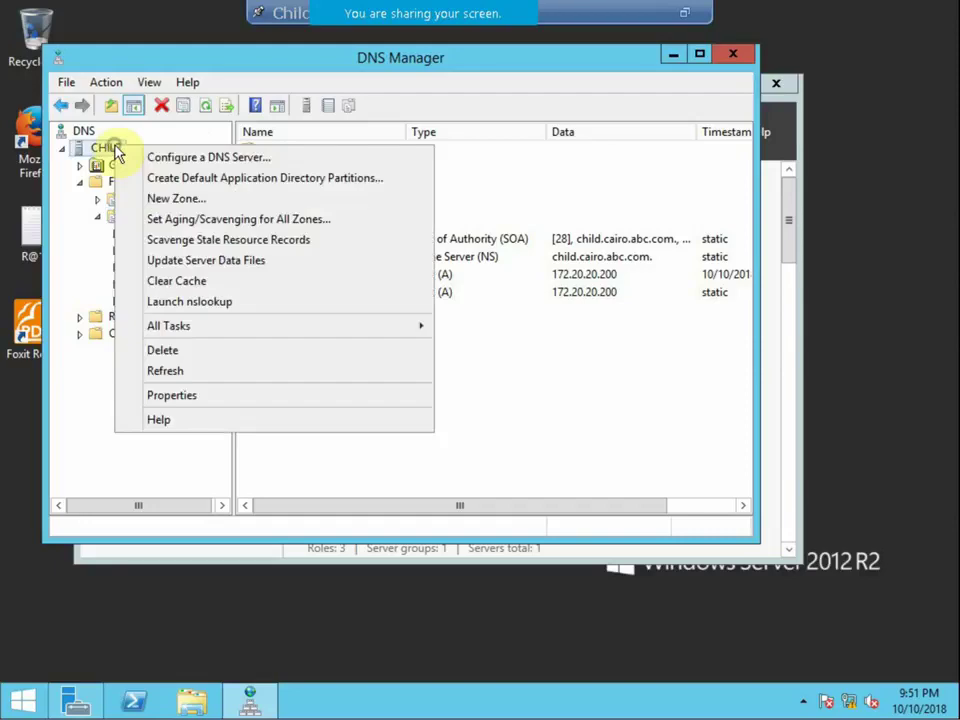
click(171, 198)
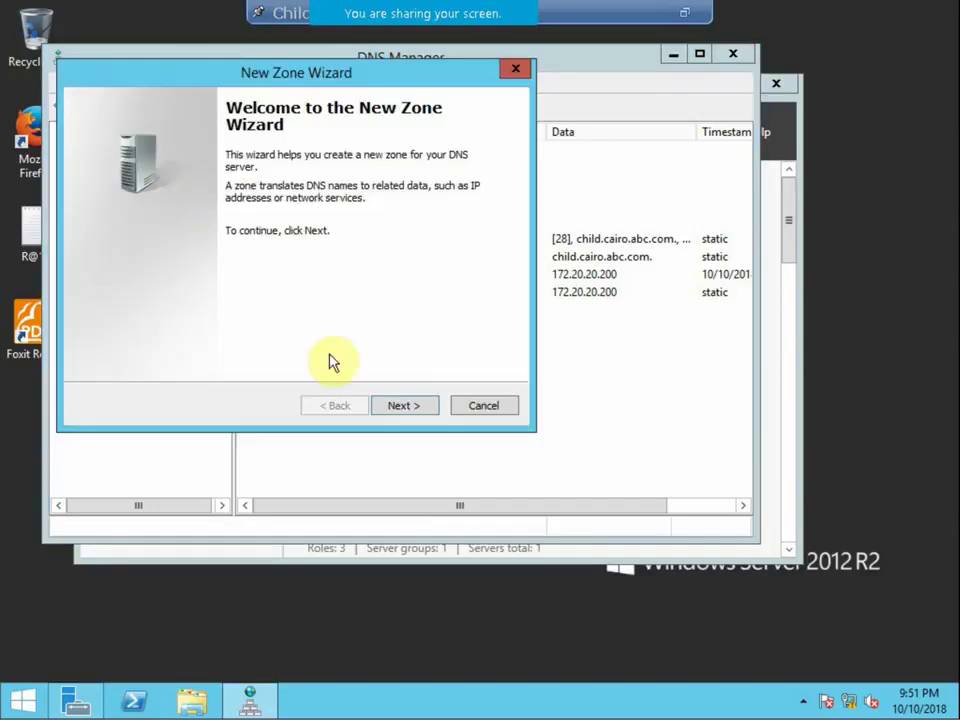
click(406, 407)
click(178, 226)
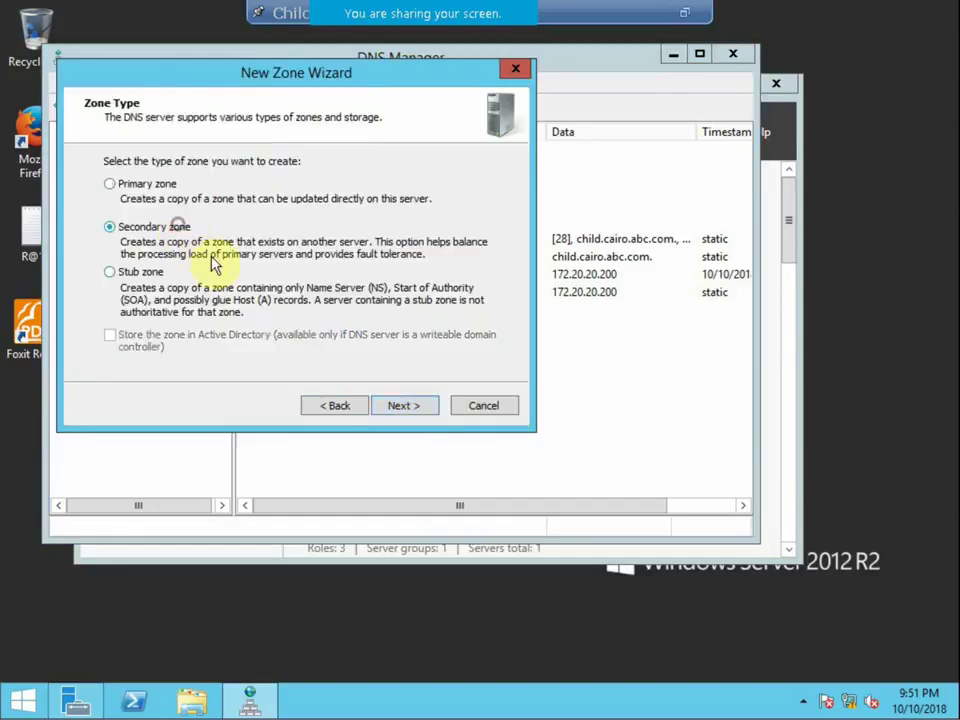
click(399, 406)
click(397, 406)
text(ABC.com)
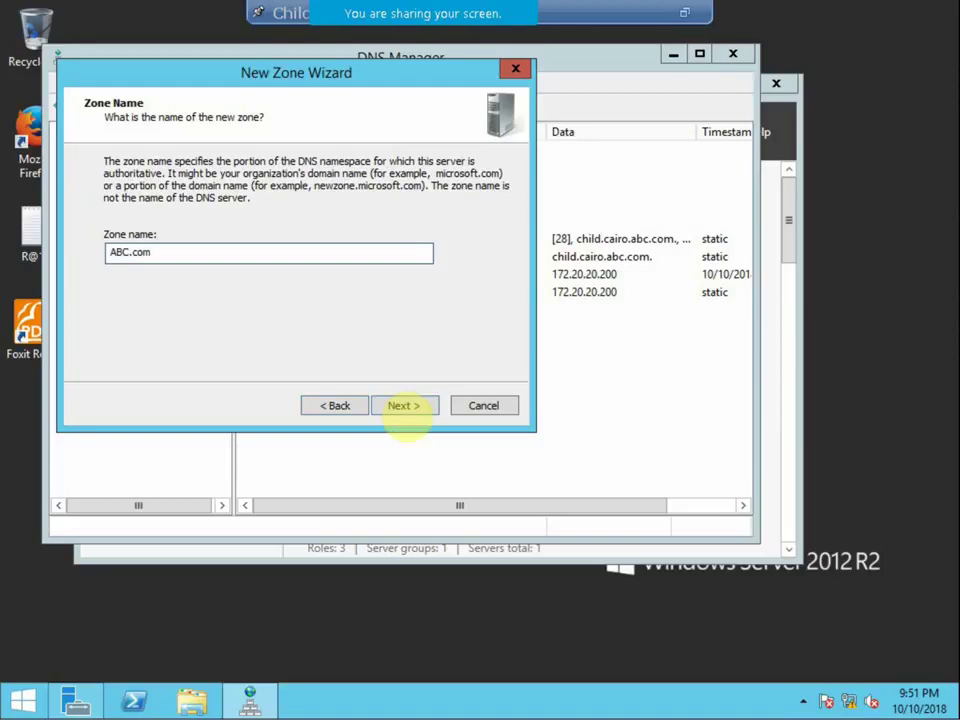
click(401, 407)
Set master server 192.168.1.200, finish the wizard, and expand ABC.com to view its records.
text(19)
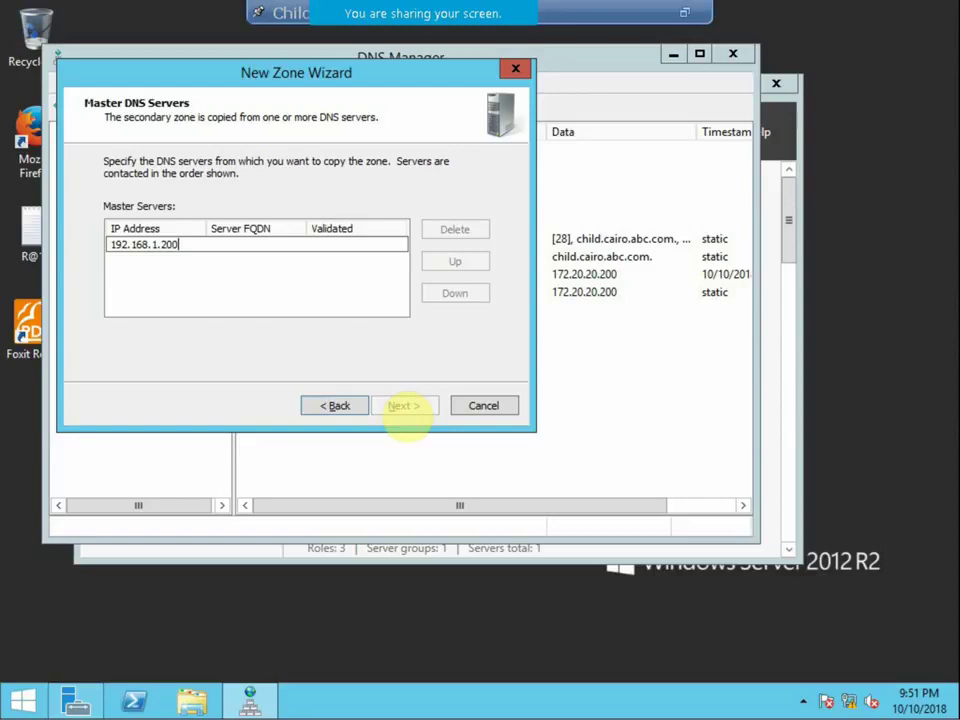
text(2.168.1.200)
key(Return)
click(397, 407)
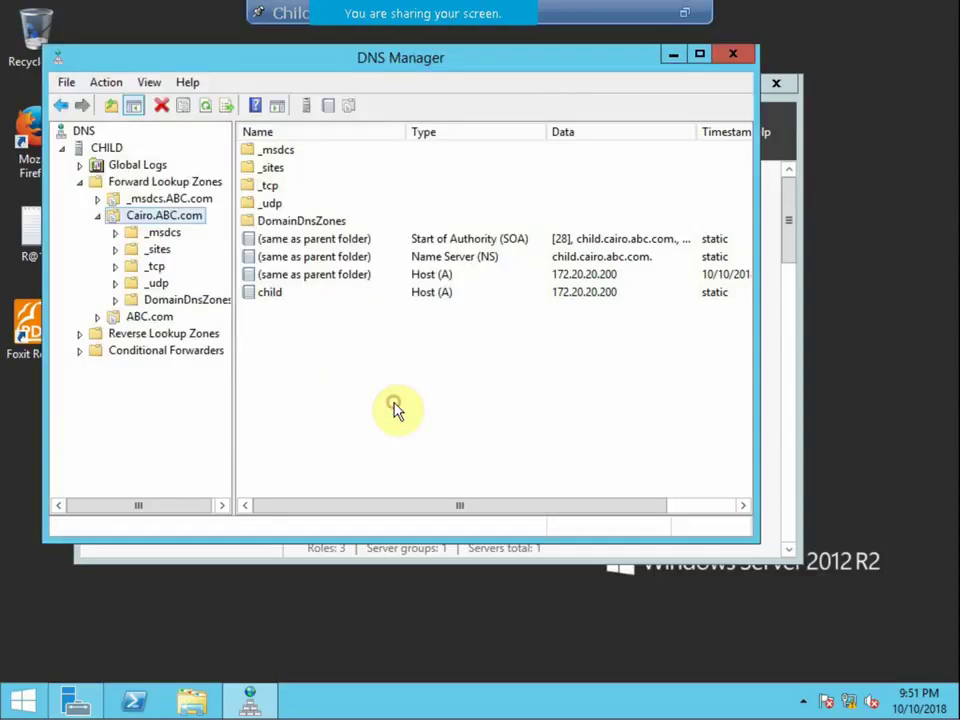
click(119, 321)
click(97, 317)
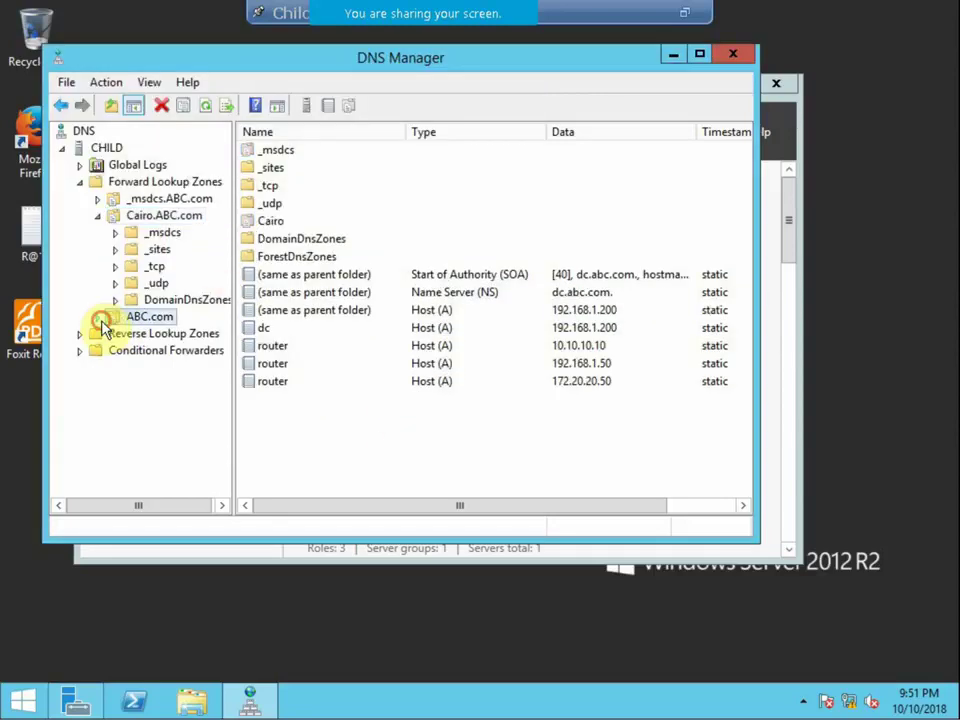
Begin another New Zone wizard on CHILD, past the welcome page.
right_click(119, 148)
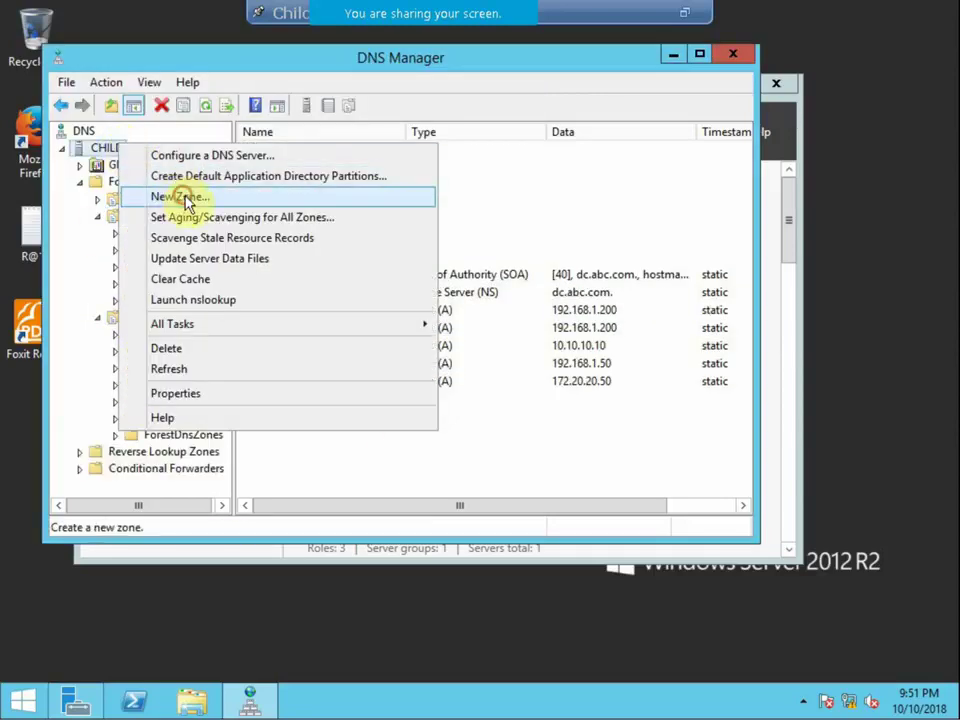
click(182, 195)
click(390, 406)
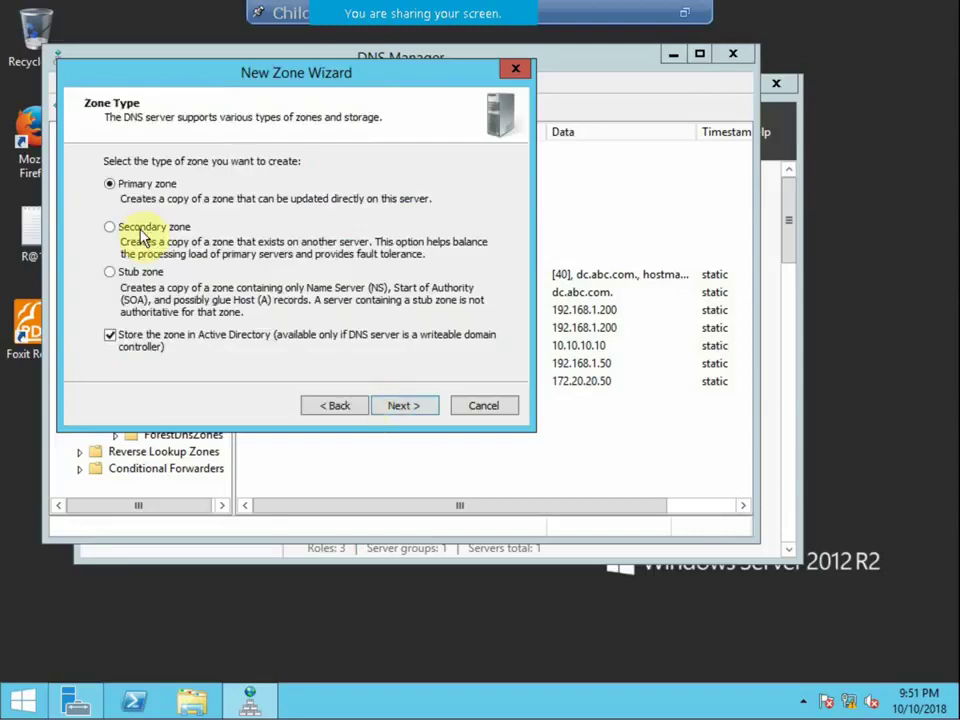
Create secondary forward zone QNP.com with master server 10.10.10.100.
click(143, 226)
click(412, 412)
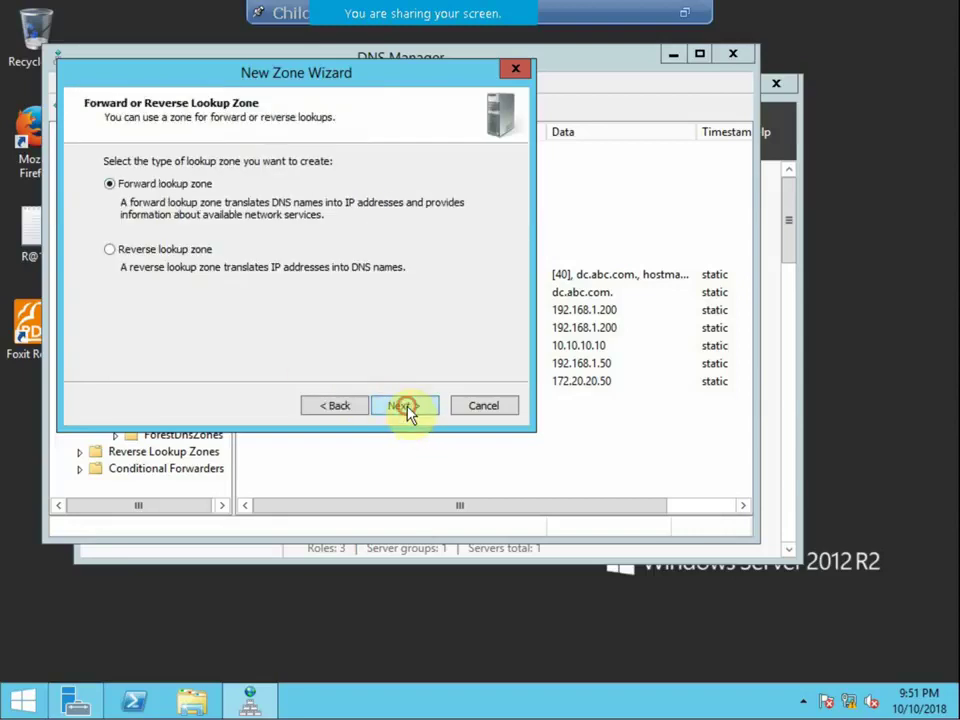
click(406, 407)
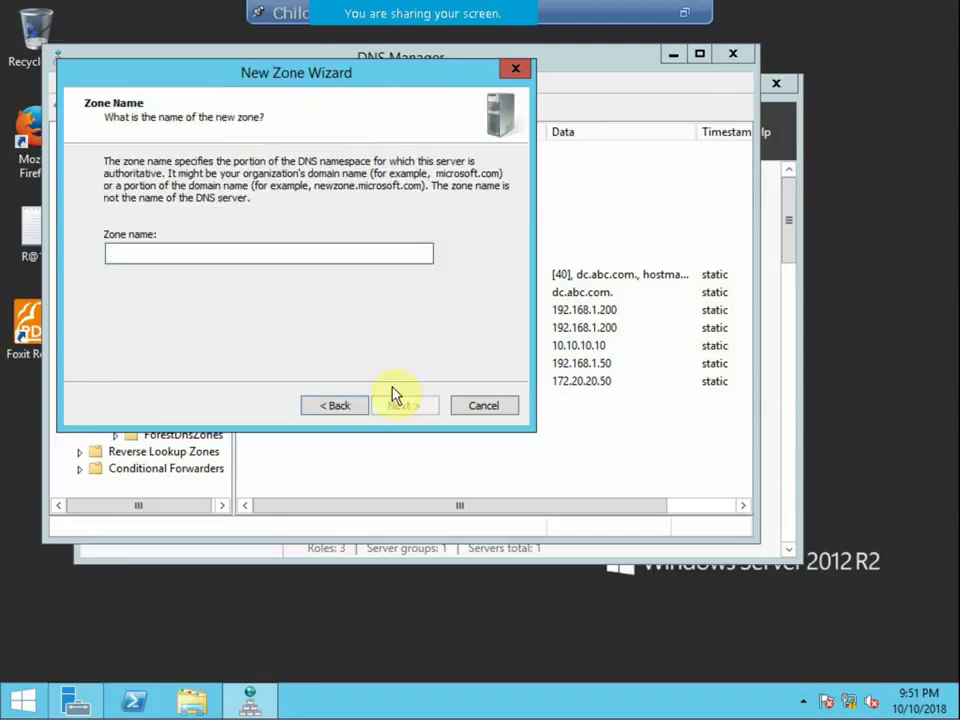
text(QNP)
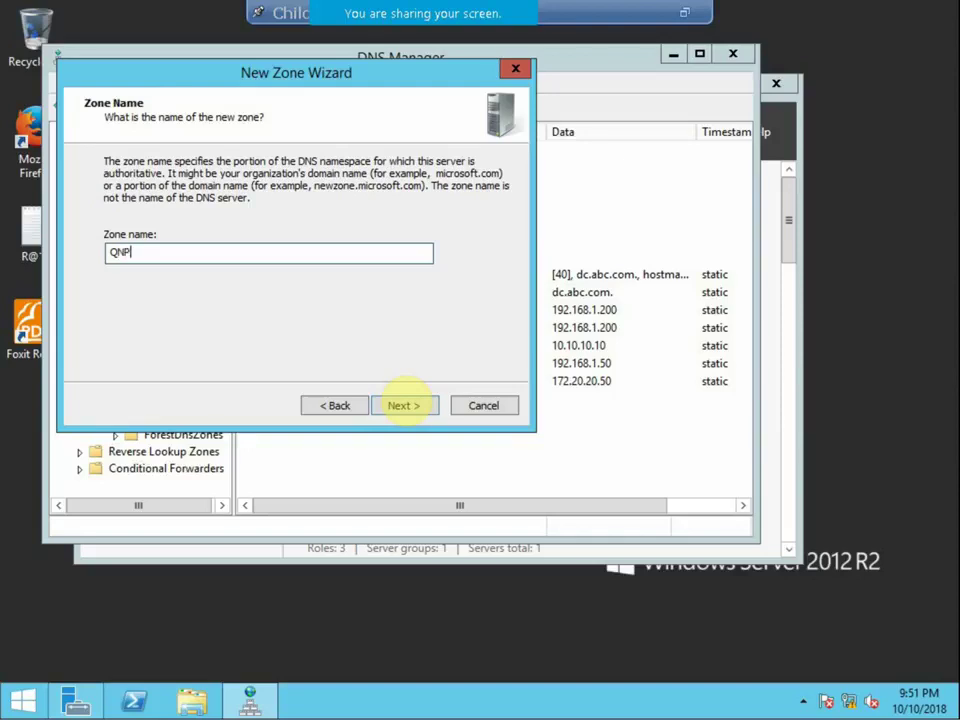
text(.com)
click(402, 405)
text(10.10.10.100)
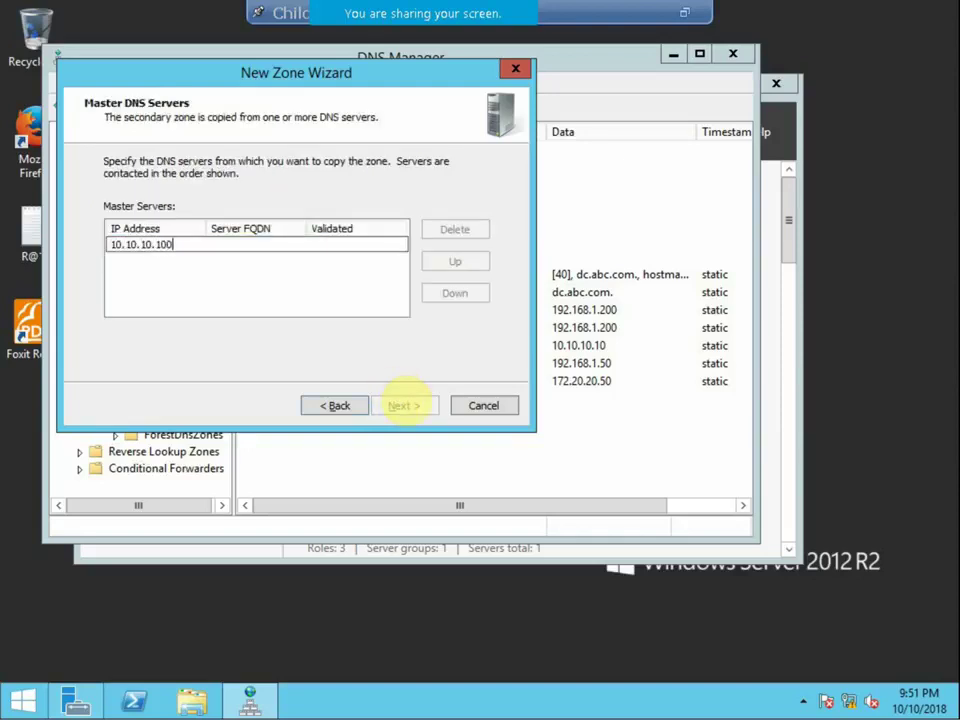
click(354, 285)
click(404, 405)
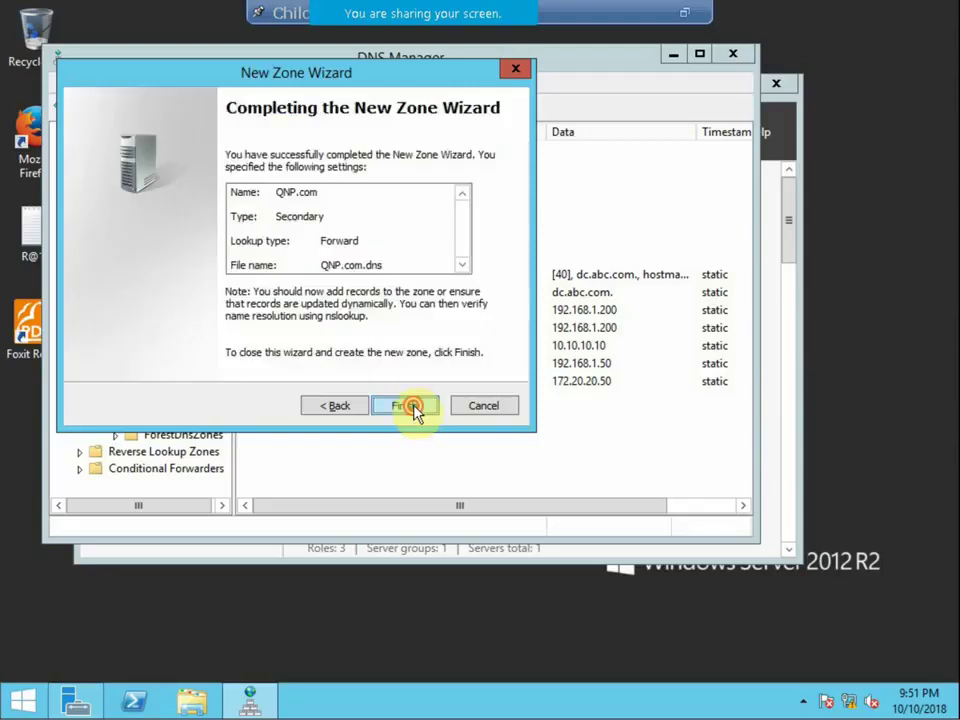
click(405, 405)
Set up secondary forward zone NBE.com with master 192.168.10.200, reaching the wizard summary.
right_click(108, 150)
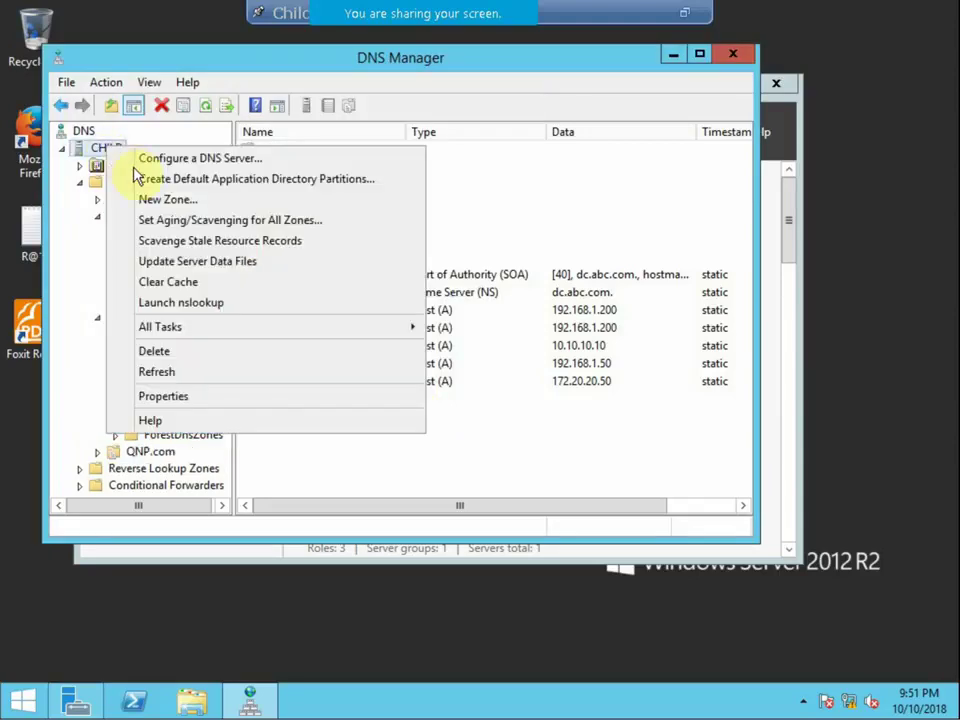
click(144, 199)
click(383, 405)
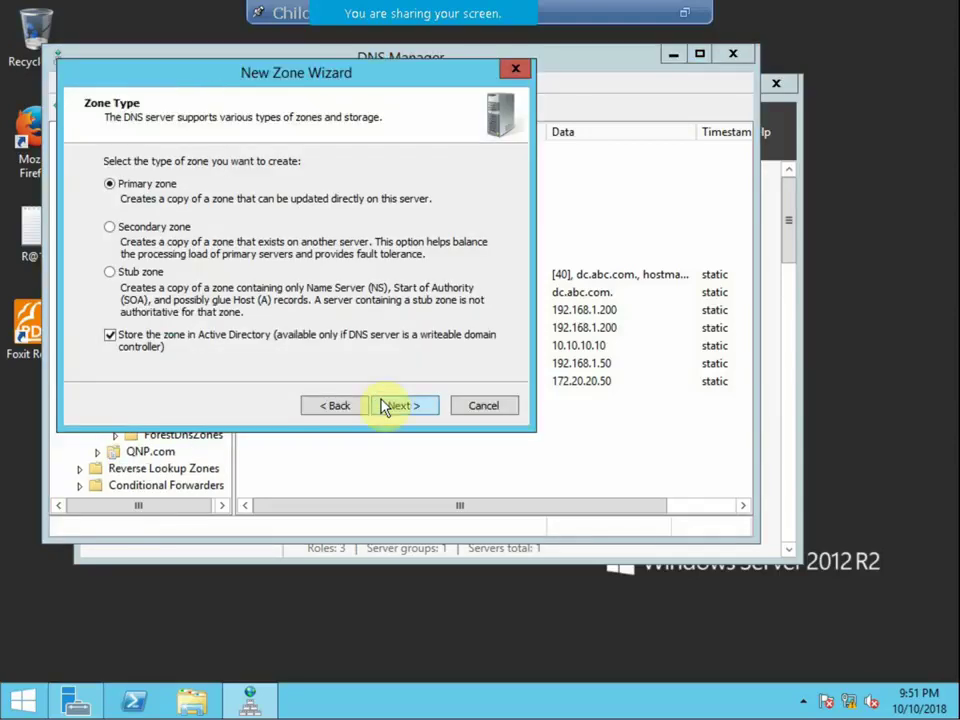
click(150, 228)
click(401, 405)
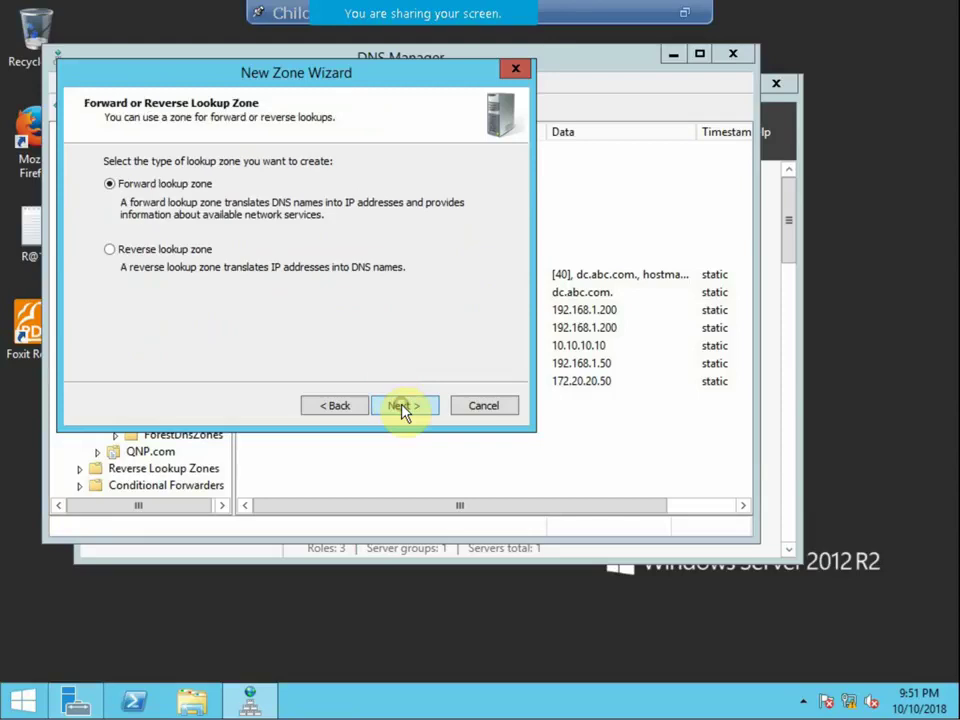
click(403, 406)
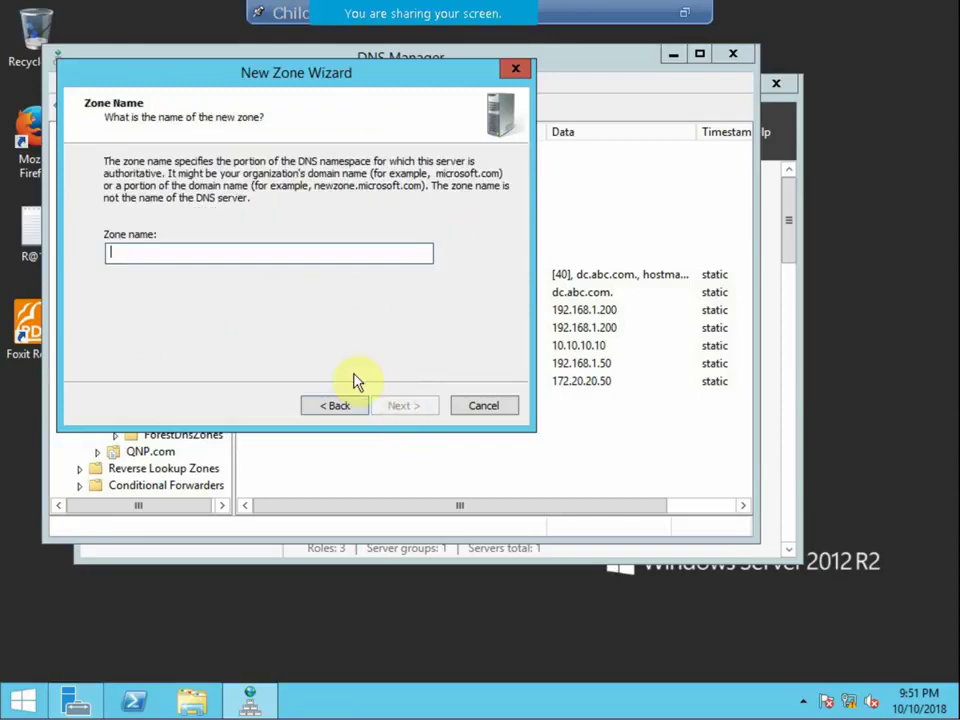
text(NBE.com)
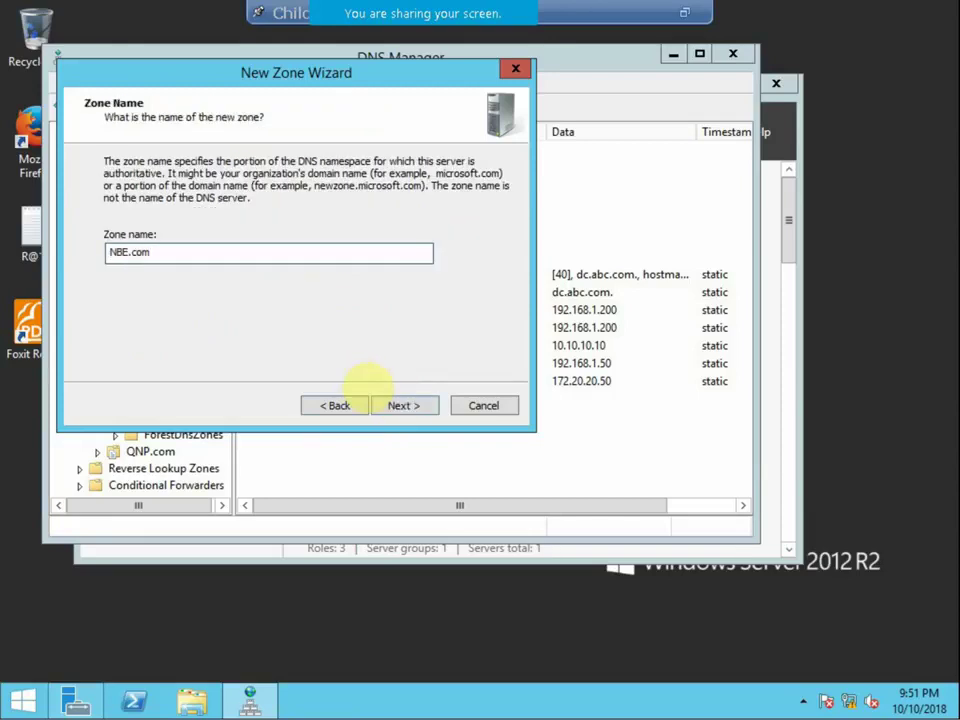
key(Return)
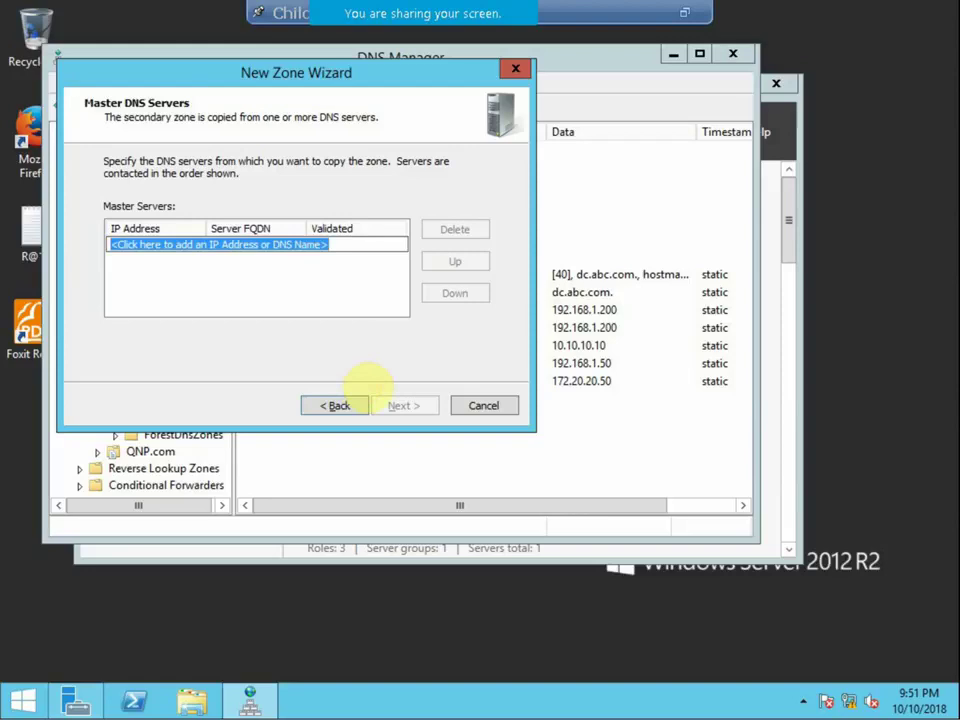
text(192.168.10)
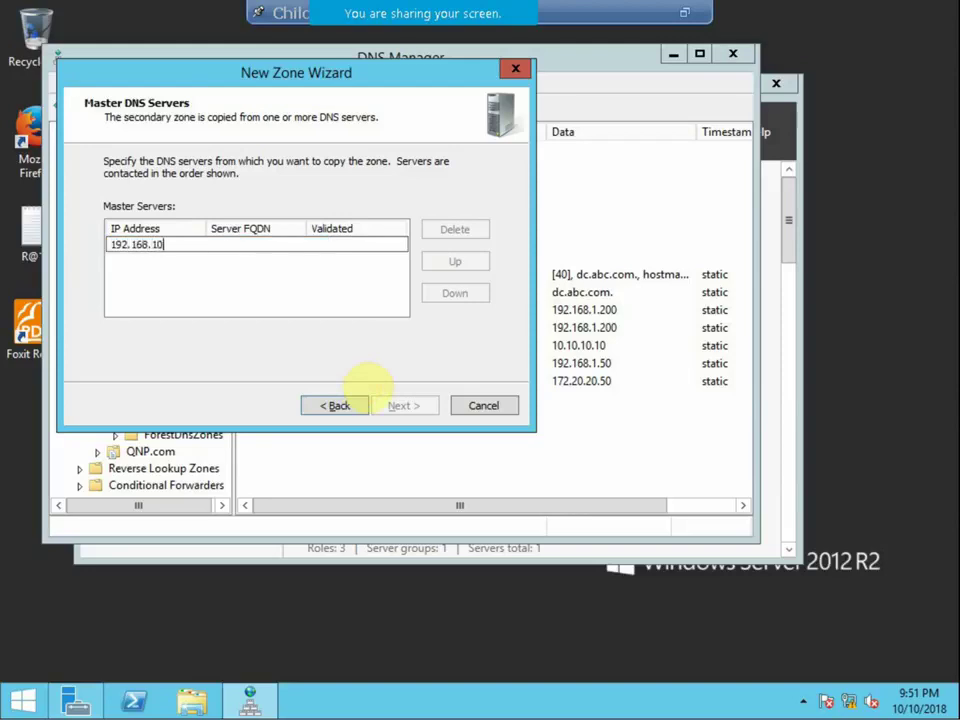
text(.200)
click(233, 308)
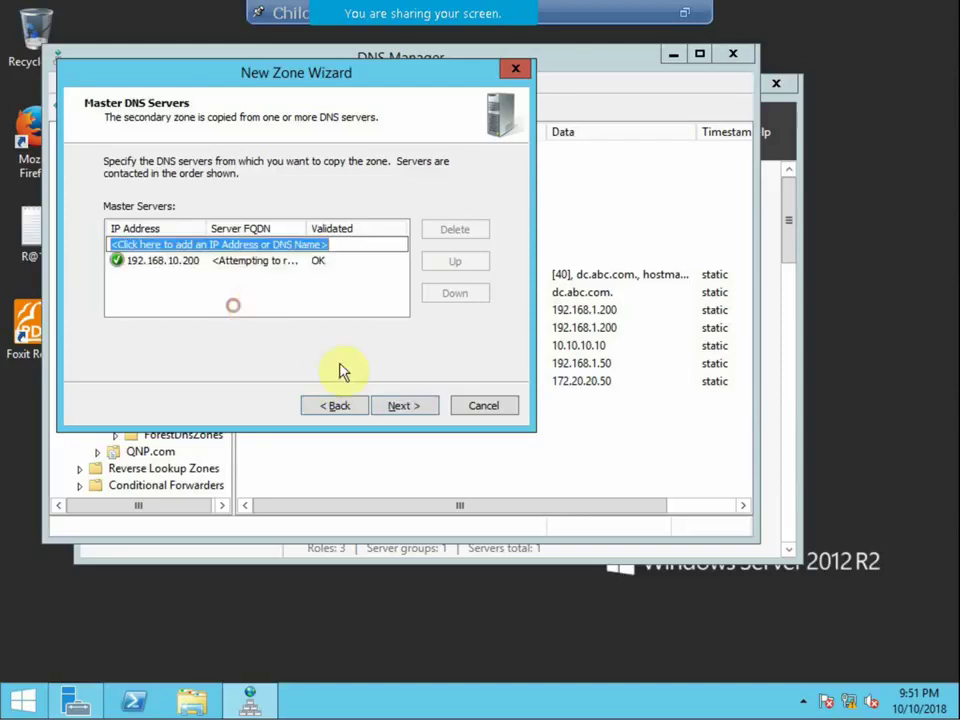
click(410, 406)
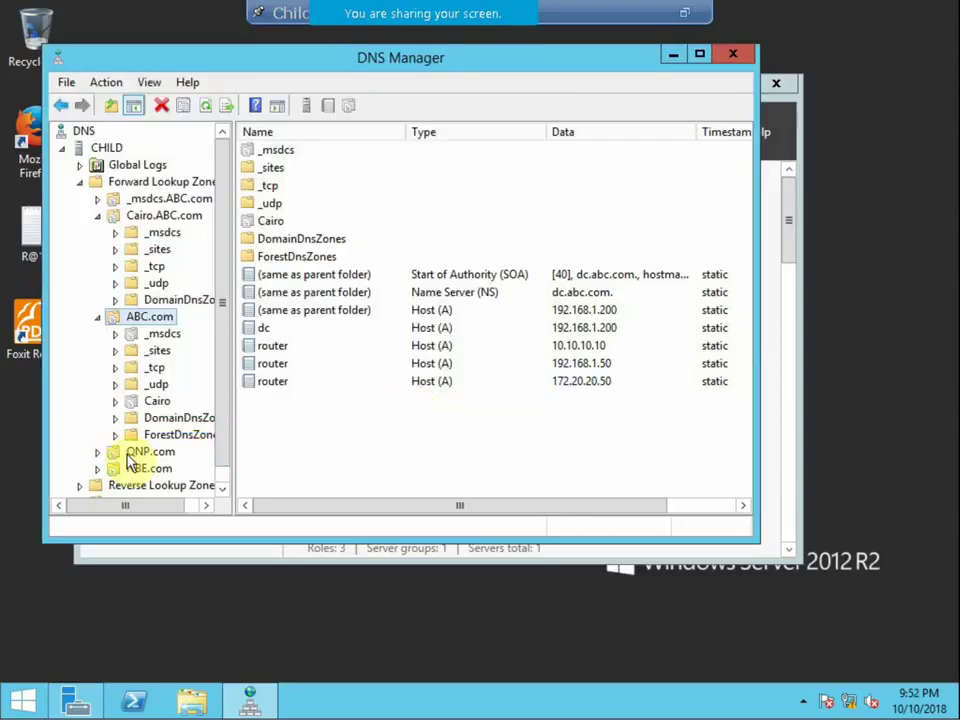
Finish the NBE.com zone and review the QNP.com and NBE.com records.
click(115, 452)
click(98, 454)
scroll(158, 450, down, 1)
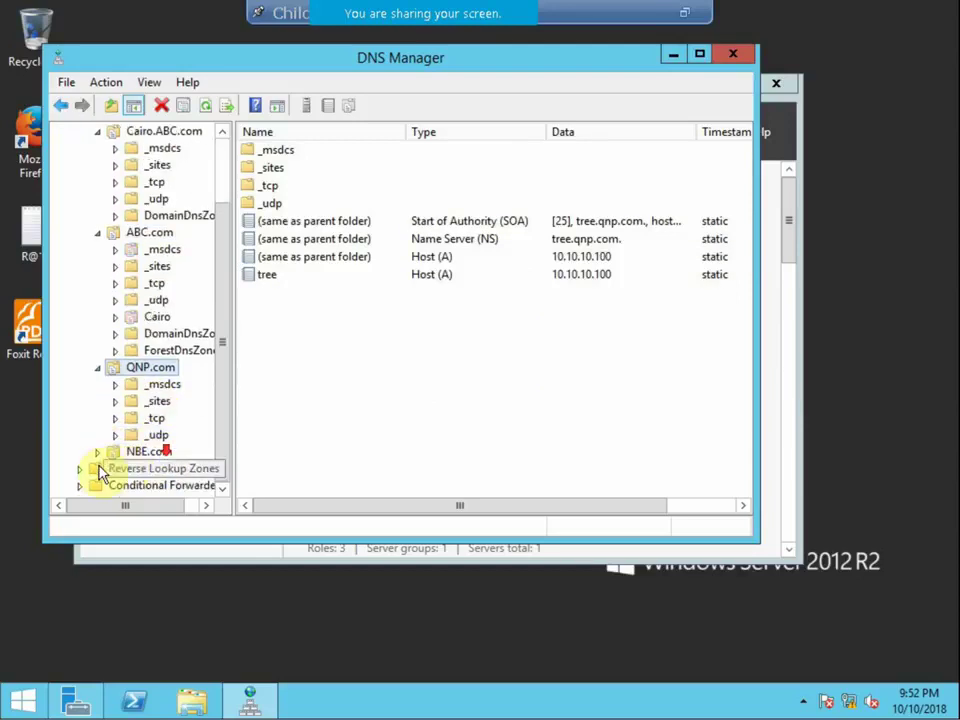
click(148, 451)
click(98, 452)
Switch to RDCMan, connect to PDC in its own window, and transfer Cairo.ABC.com from master.
click(681, 13)
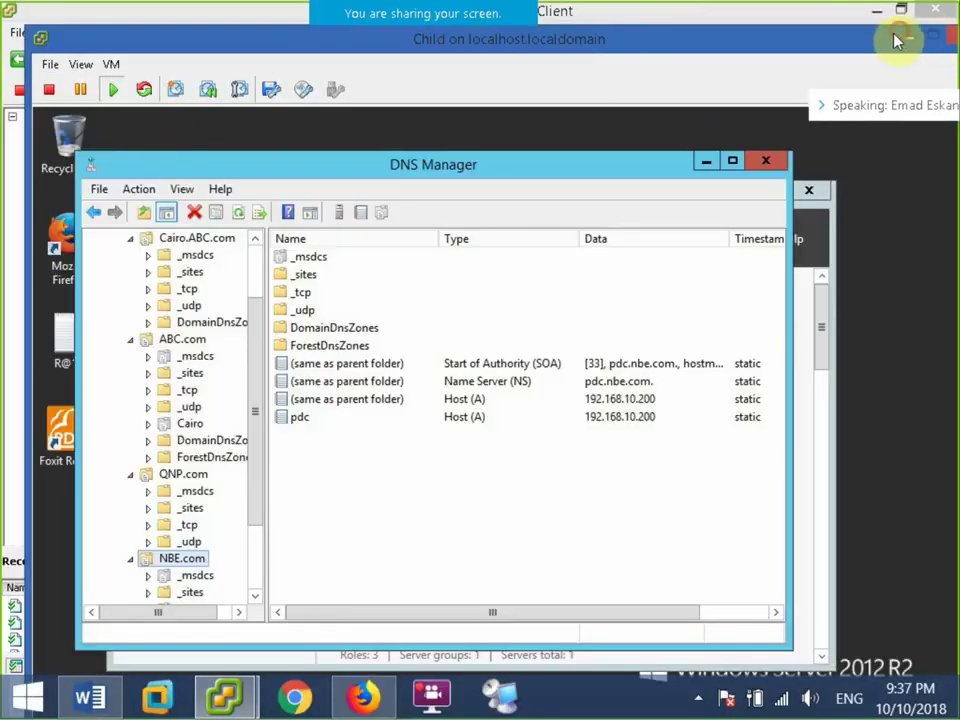
click(900, 39)
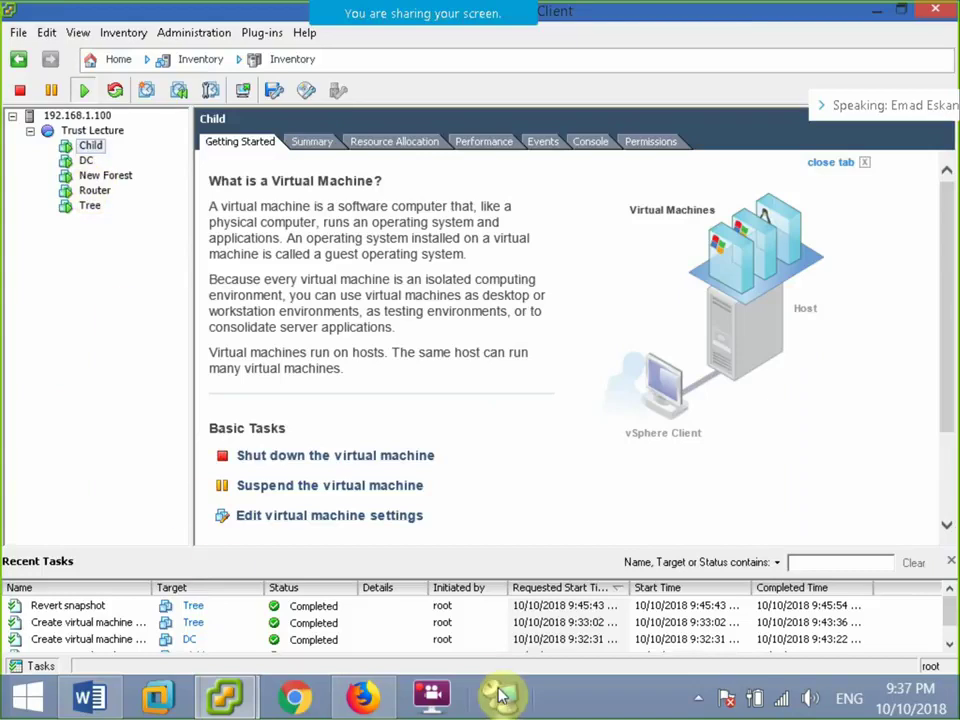
key(alt+Tab)
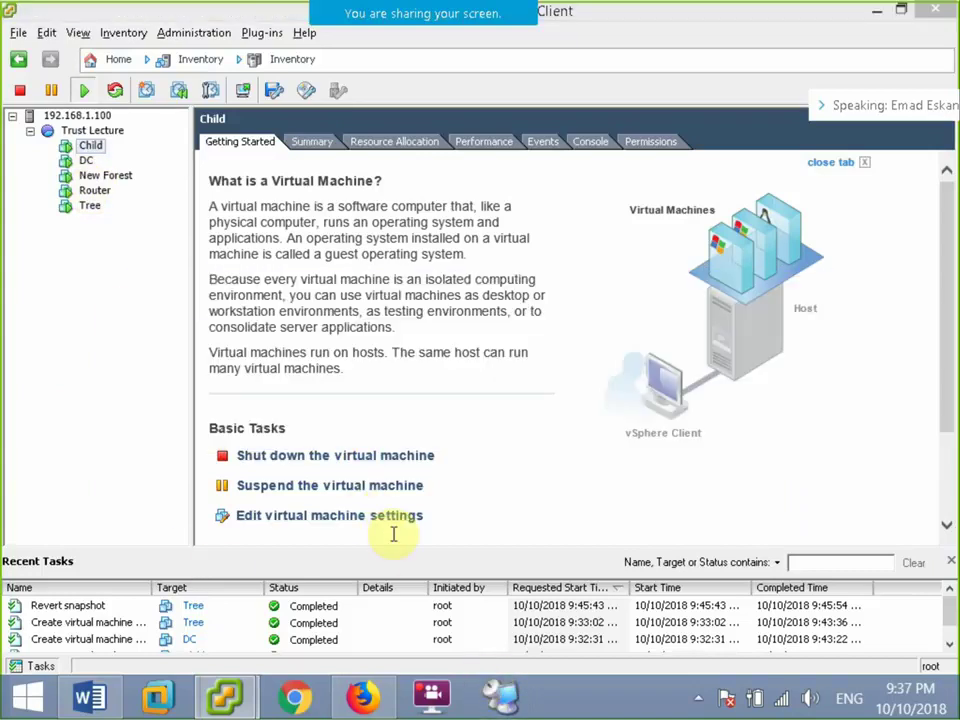
key(alt+Tab)
key(alt+Tab)
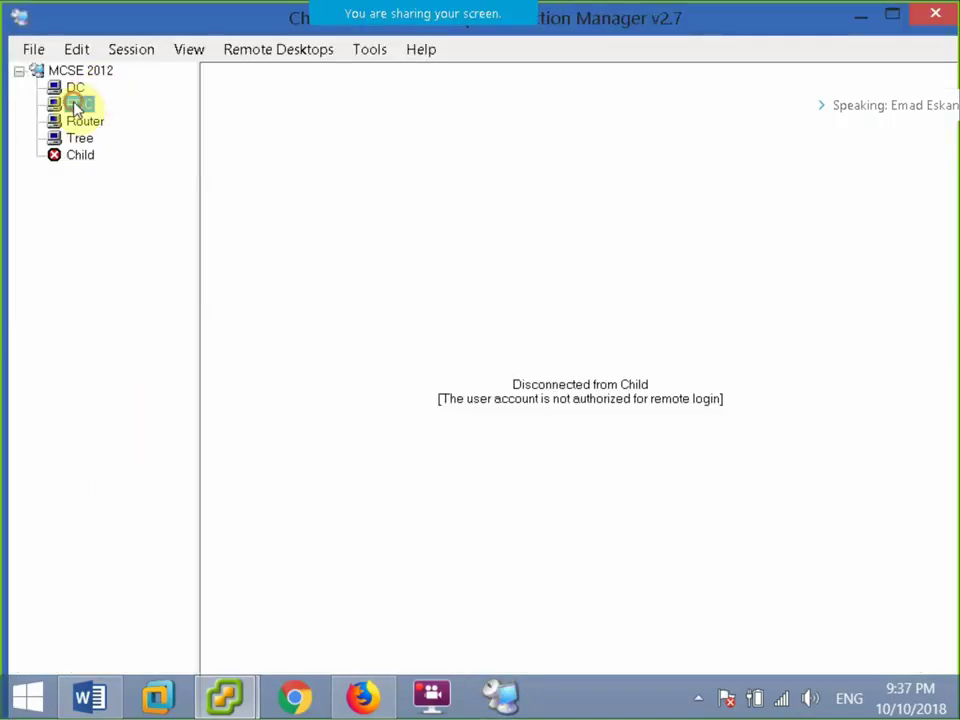
click(77, 104)
click(124, 48)
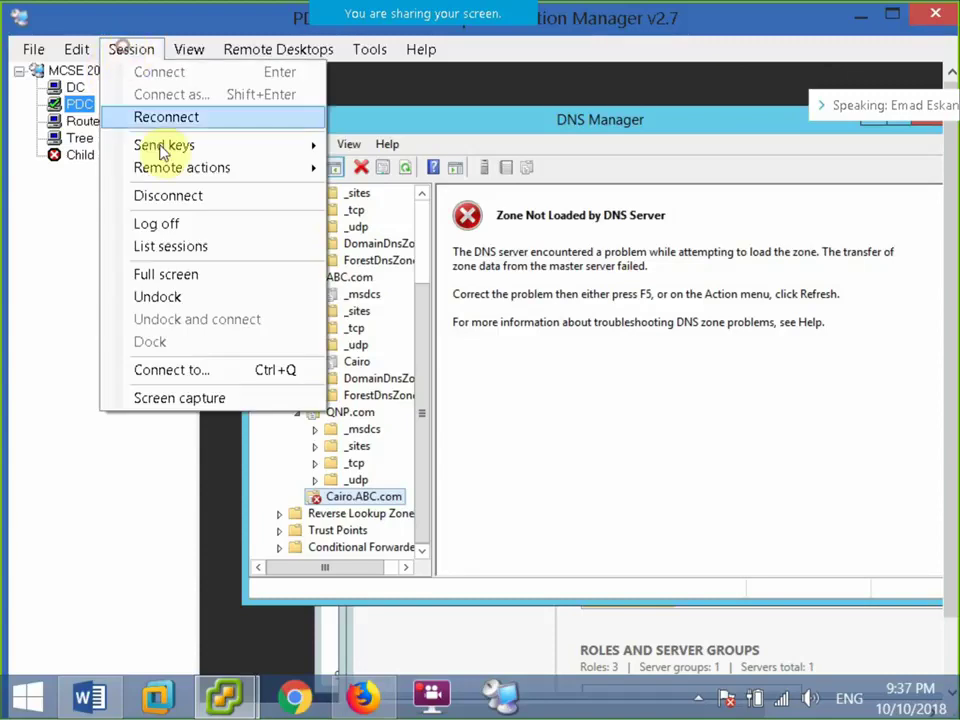
click(172, 297)
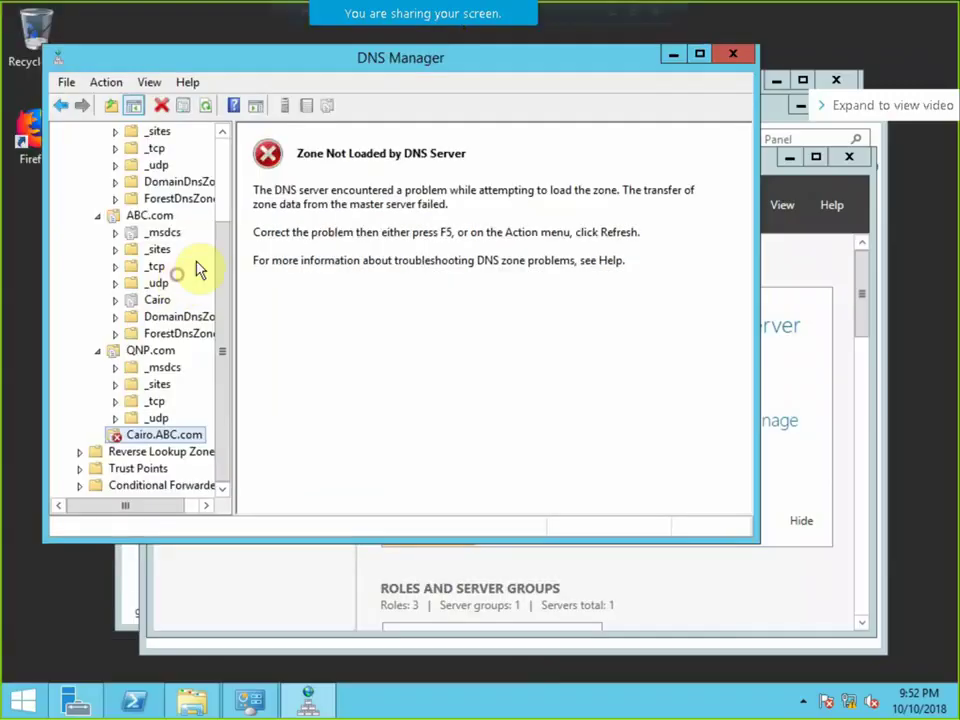
right_click(155, 437)
click(200, 463)
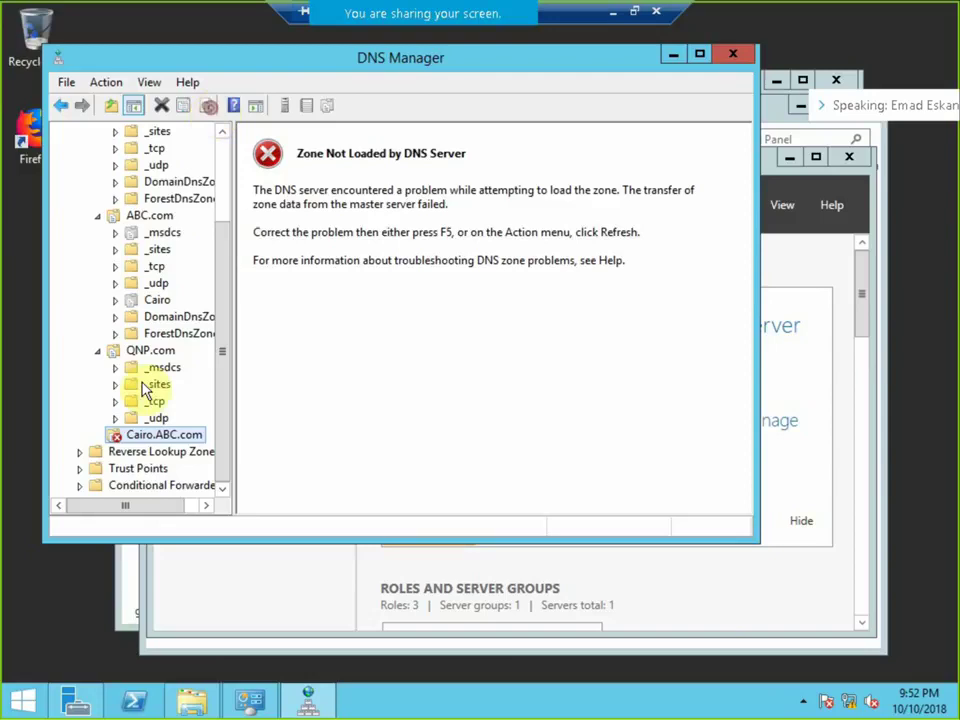
Reopen DNS Manager and review the ABC.com, Cairo.ABC.com and NBE.com forward zones.
click(727, 60)
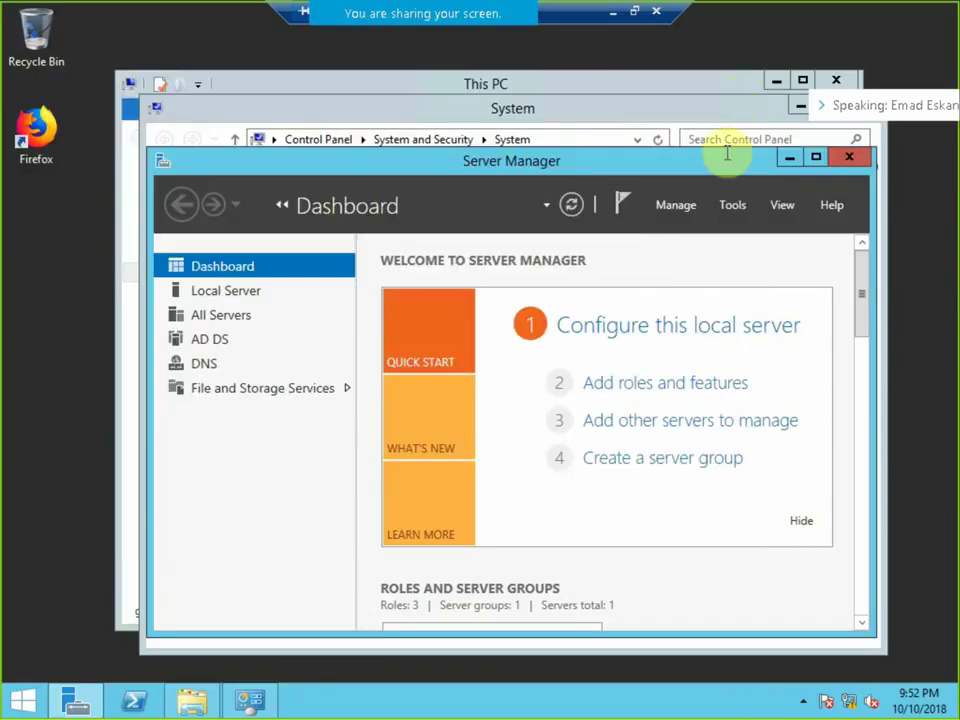
click(733, 205)
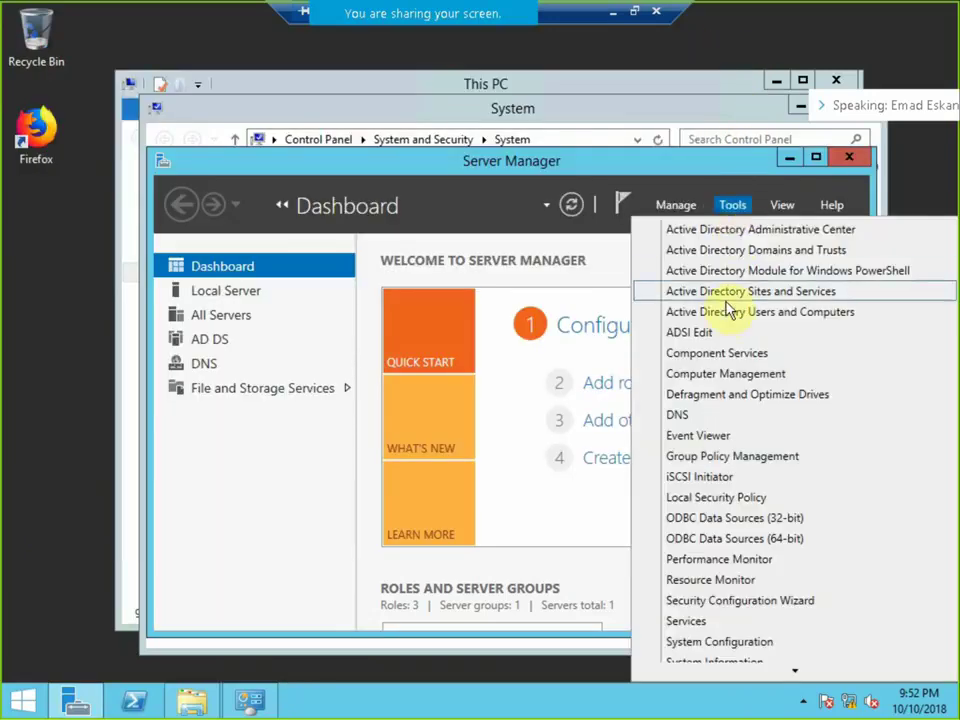
click(683, 414)
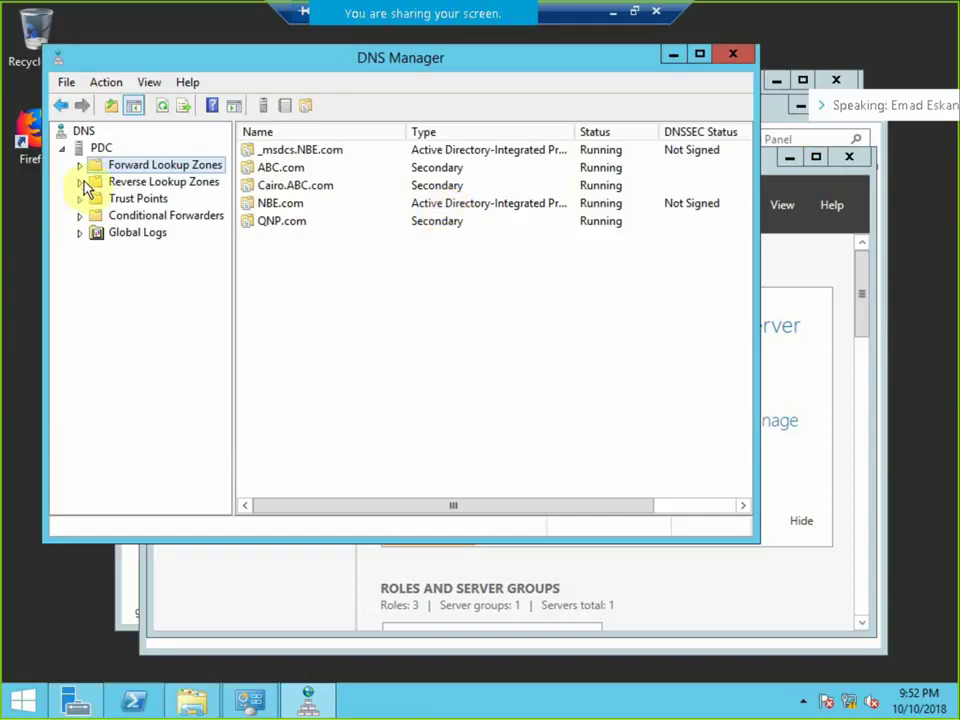
click(85, 178)
click(80, 166)
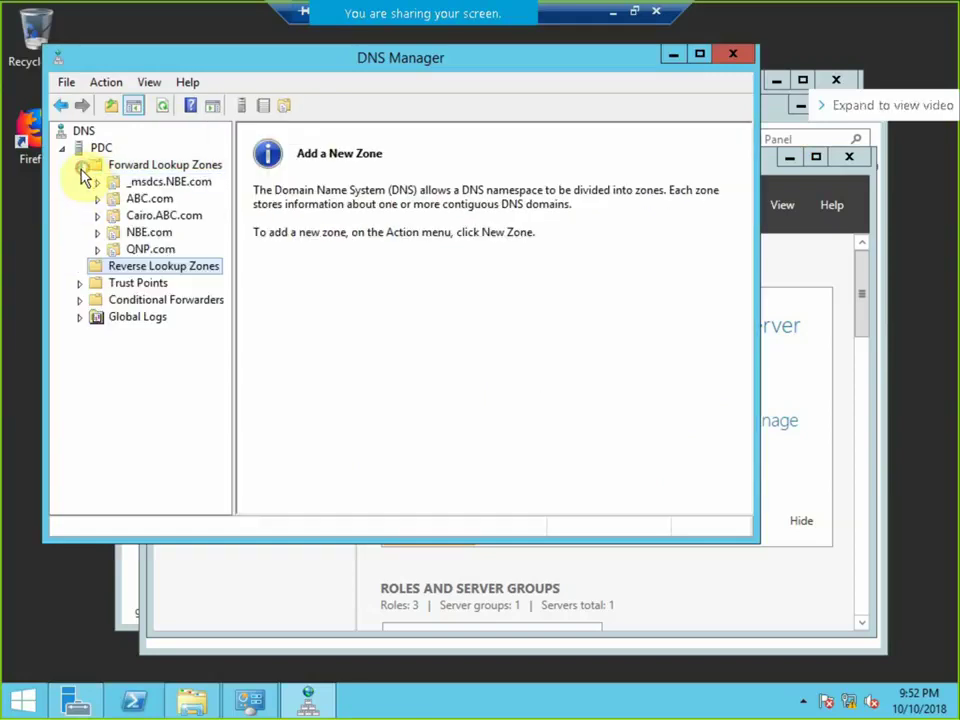
double_click(101, 200)
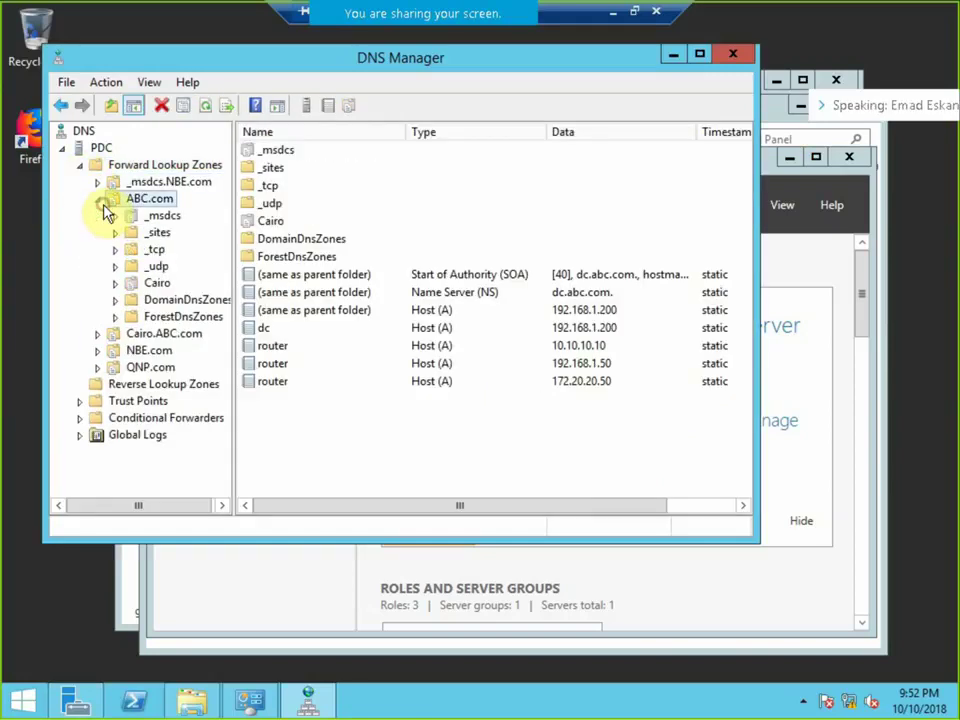
double_click(110, 334)
double_click(101, 438)
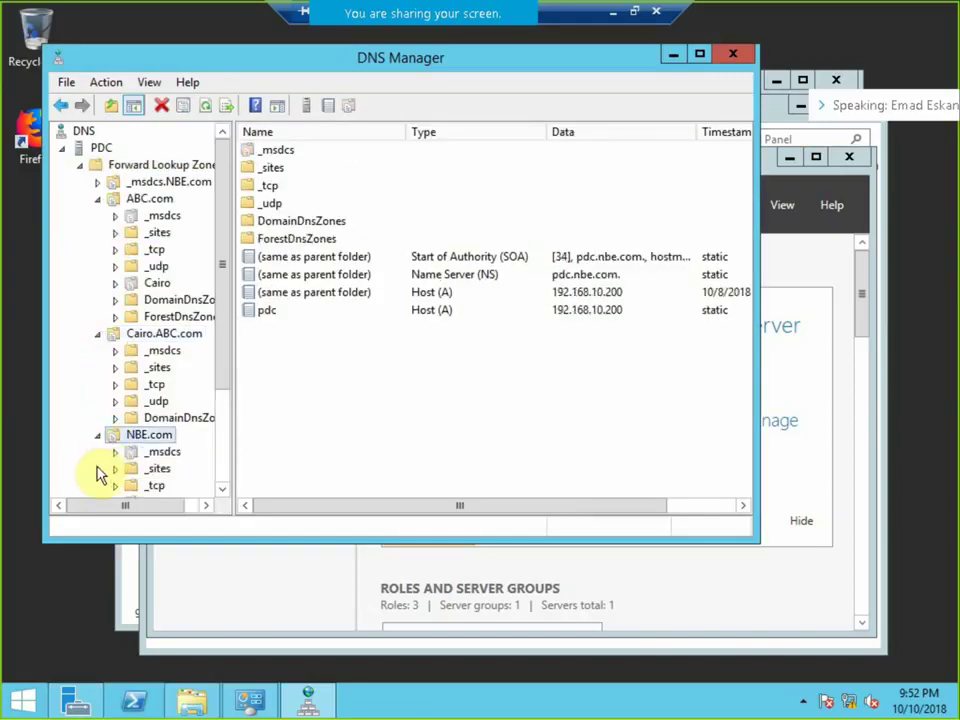
Launch Active Directory Domains and Trusts from Server Manager Tools.
click(78, 703)
click(735, 207)
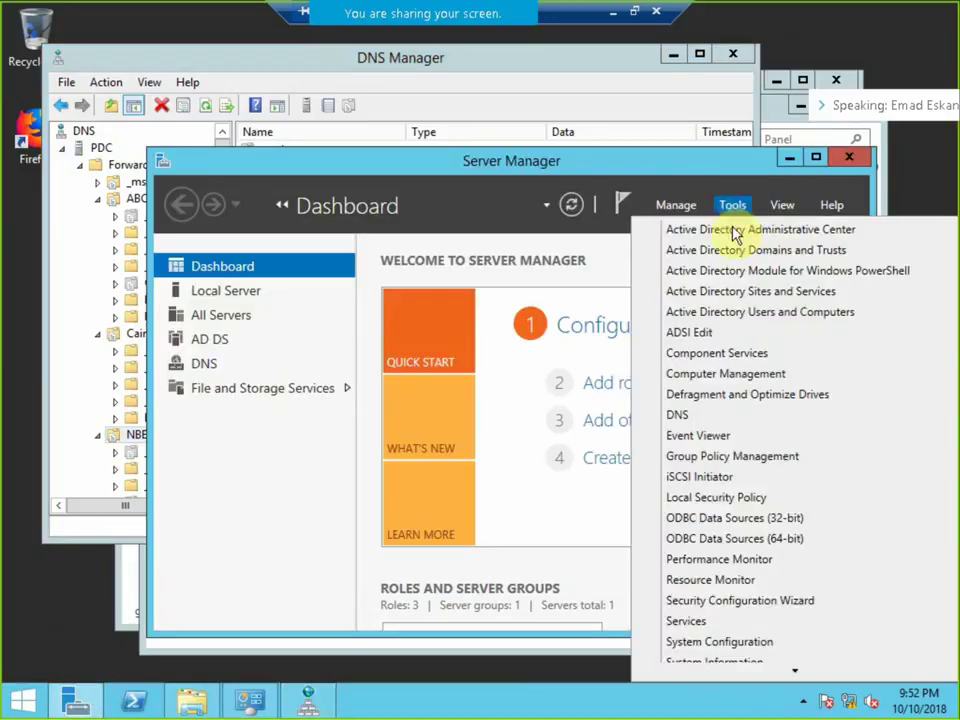
click(746, 249)
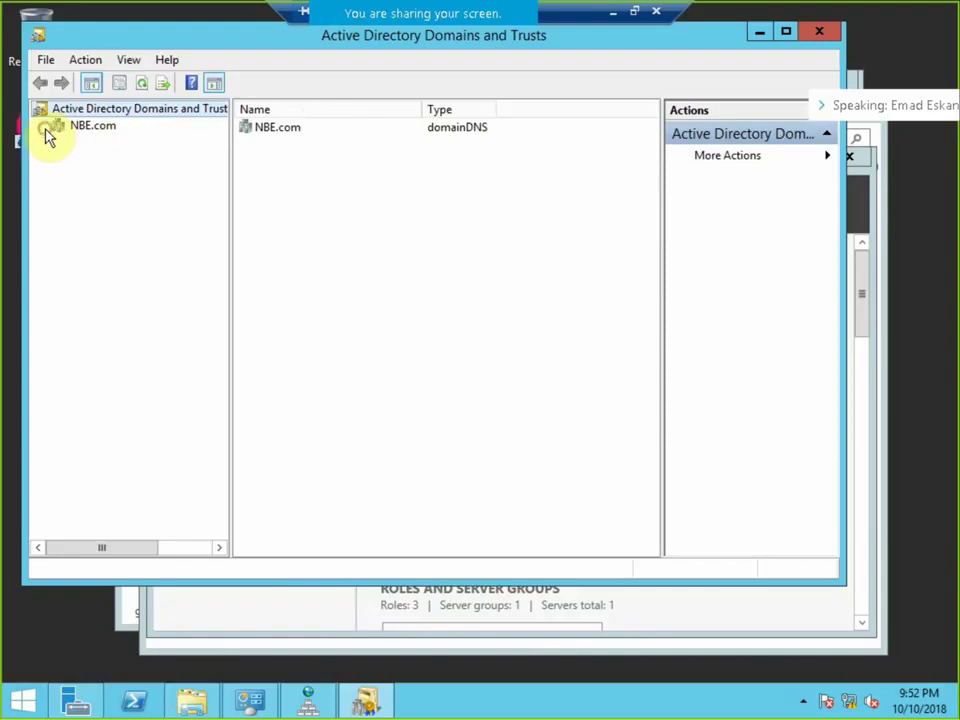
Restore the remote session to a window, shrink the RDCM window, and switch to the DC server's session.
click(77, 130)
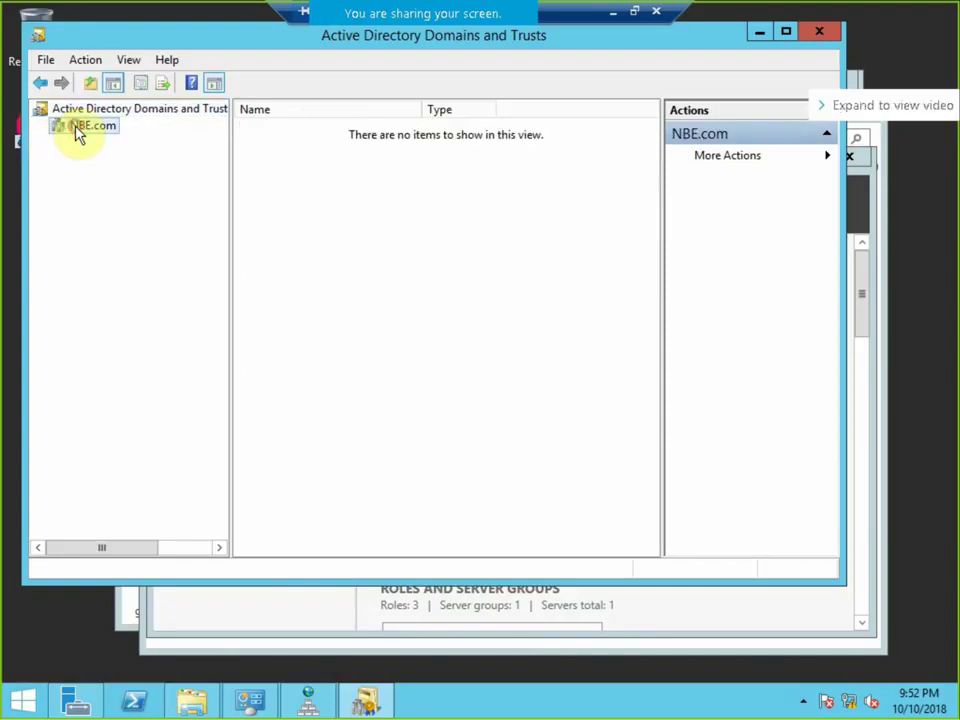
click(633, 12)
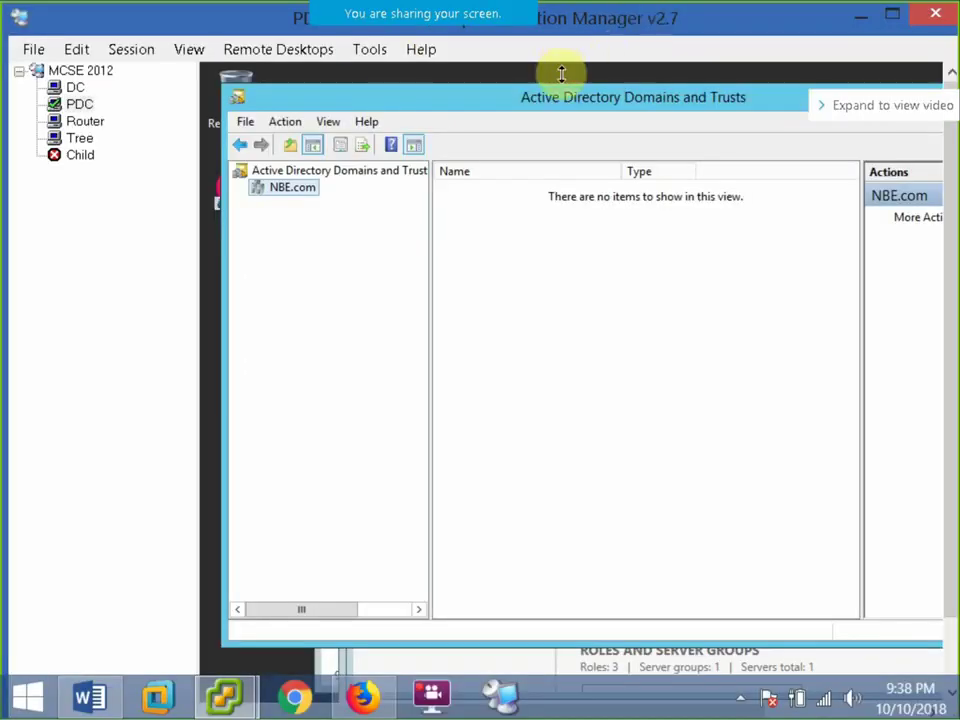
mouse_move(236, 11)
mouse_down()
mouse_move(268, 38)
mouse_move(247, 28)
mouse_up()
click(295, 212)
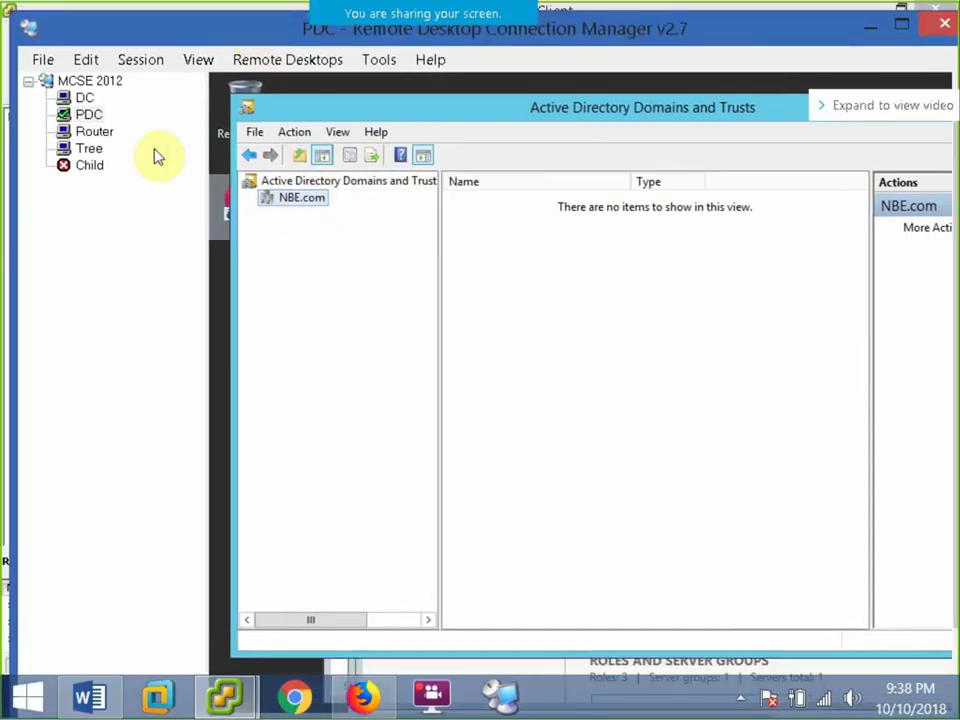
click(88, 99)
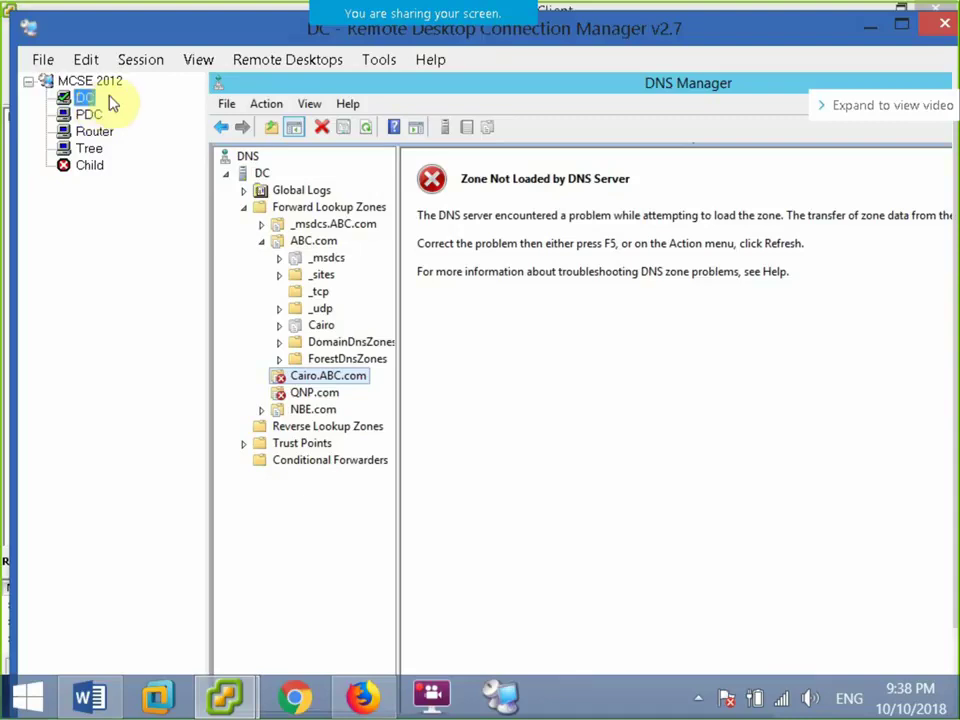
Show the DC session full screen, relaunch DNS Manager, and expand Forward Lookup Zones through ABC.com to Cairo.ABC.com.
click(136, 60)
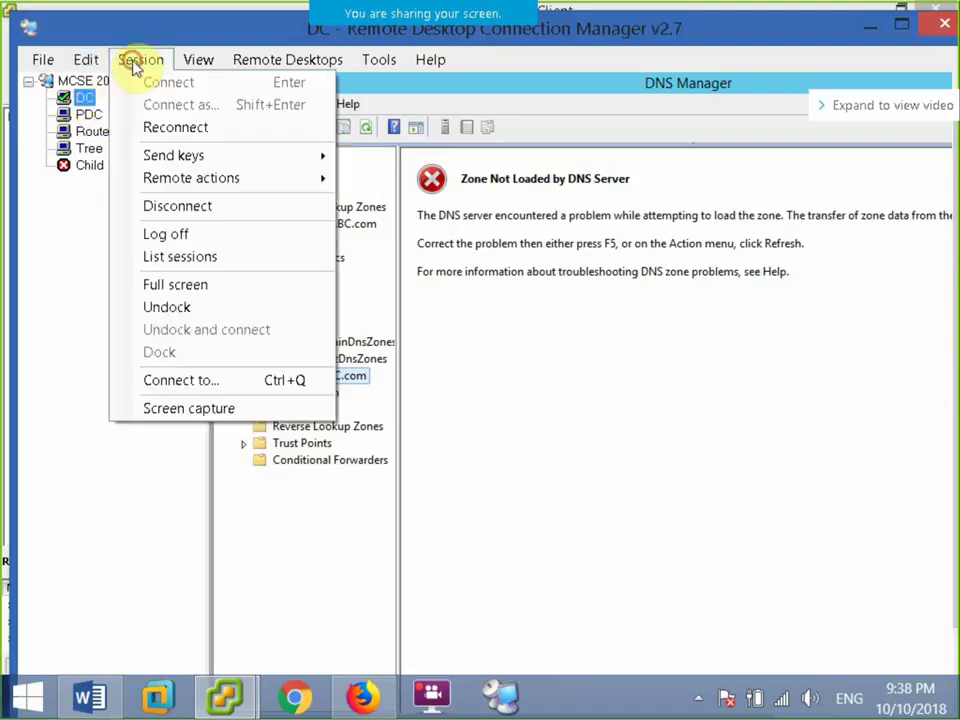
click(190, 285)
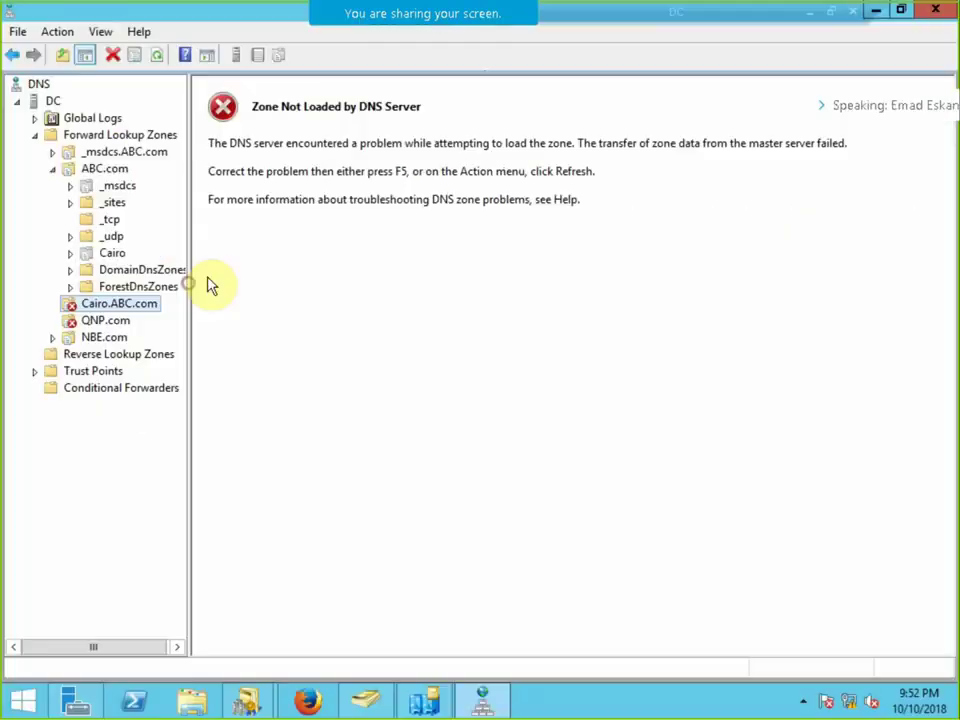
click(933, 11)
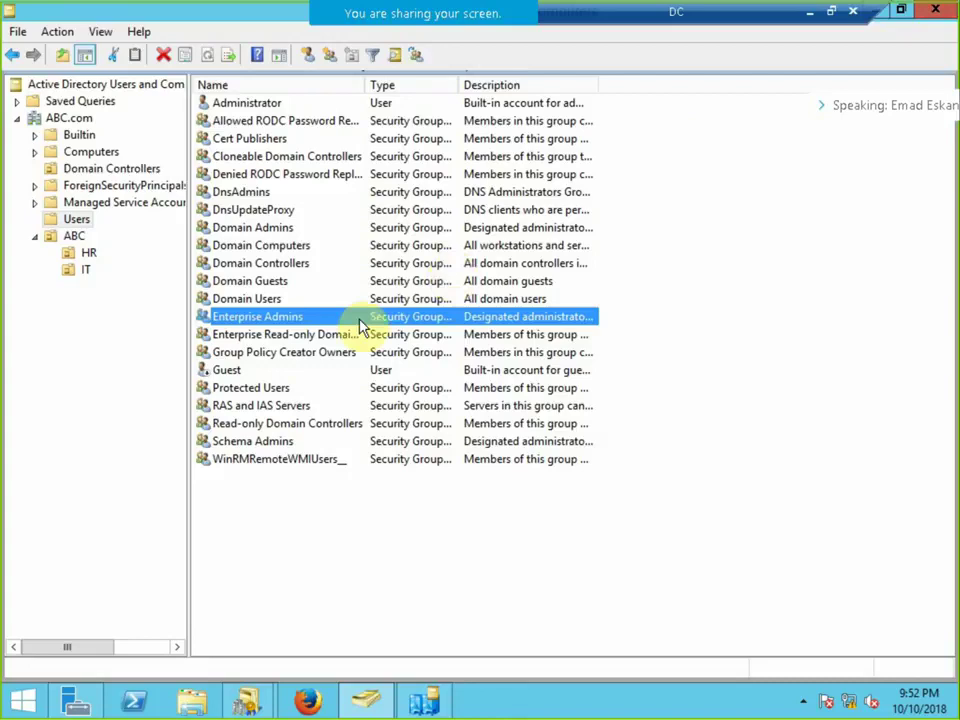
click(76, 700)
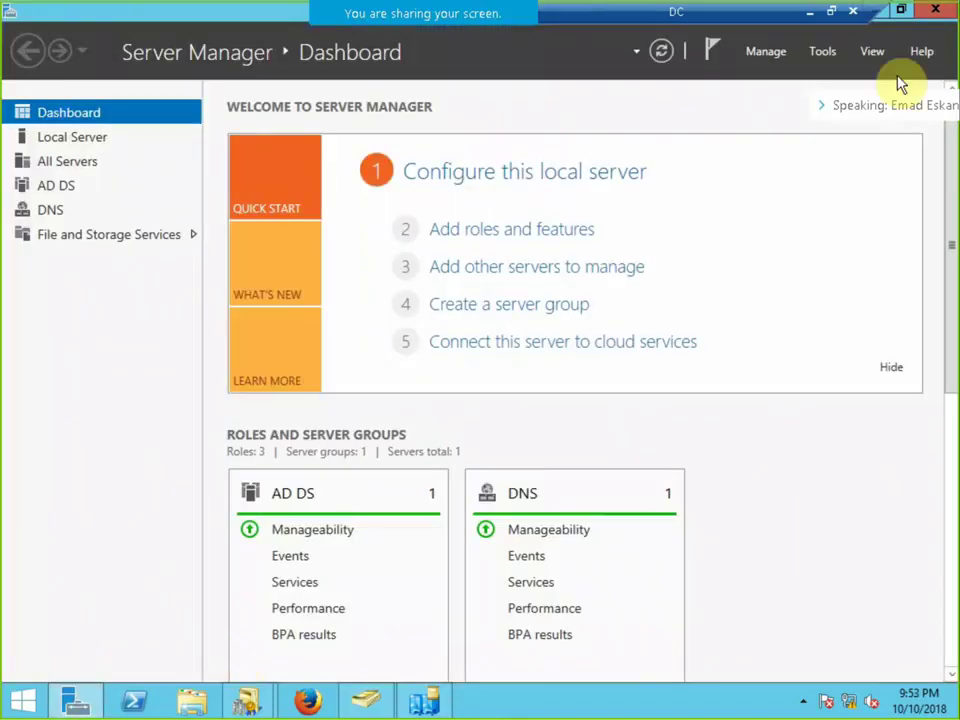
click(820, 58)
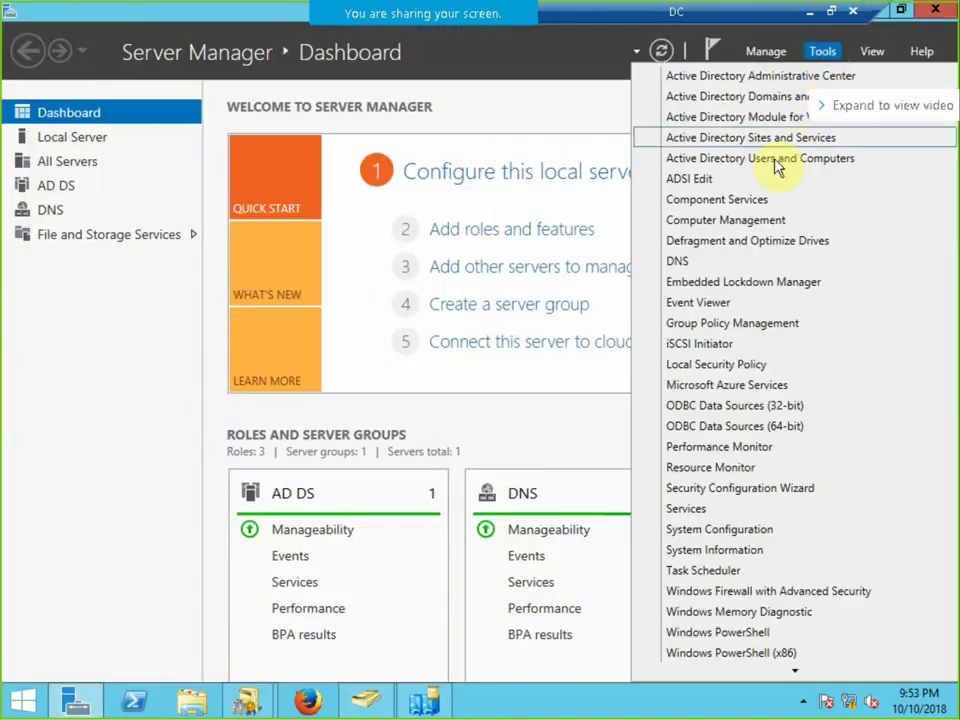
click(664, 265)
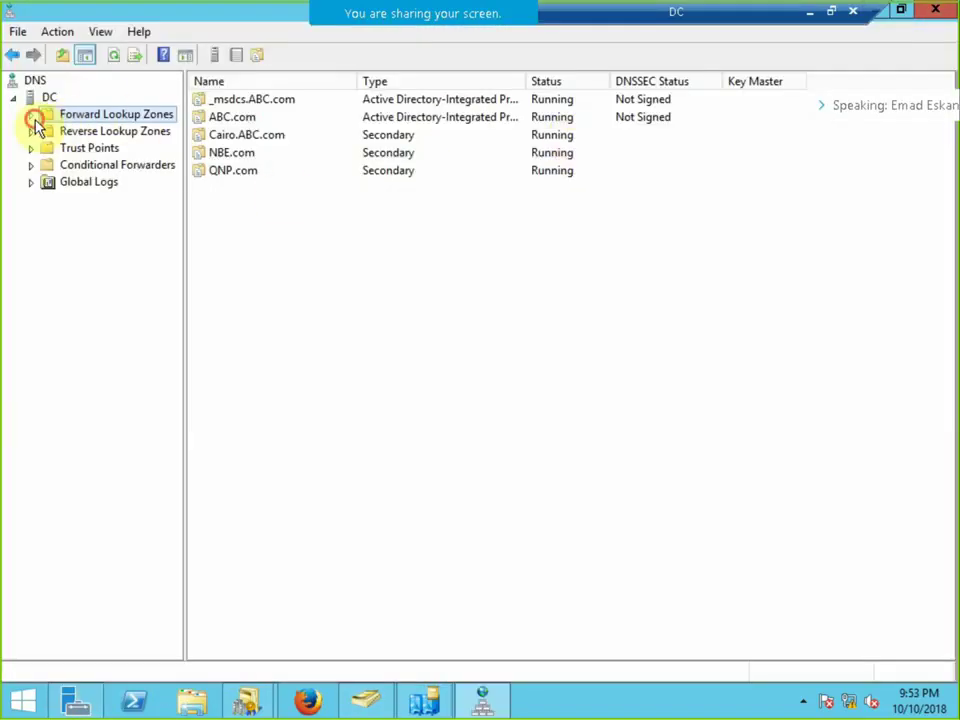
click(30, 114)
double_click(58, 150)
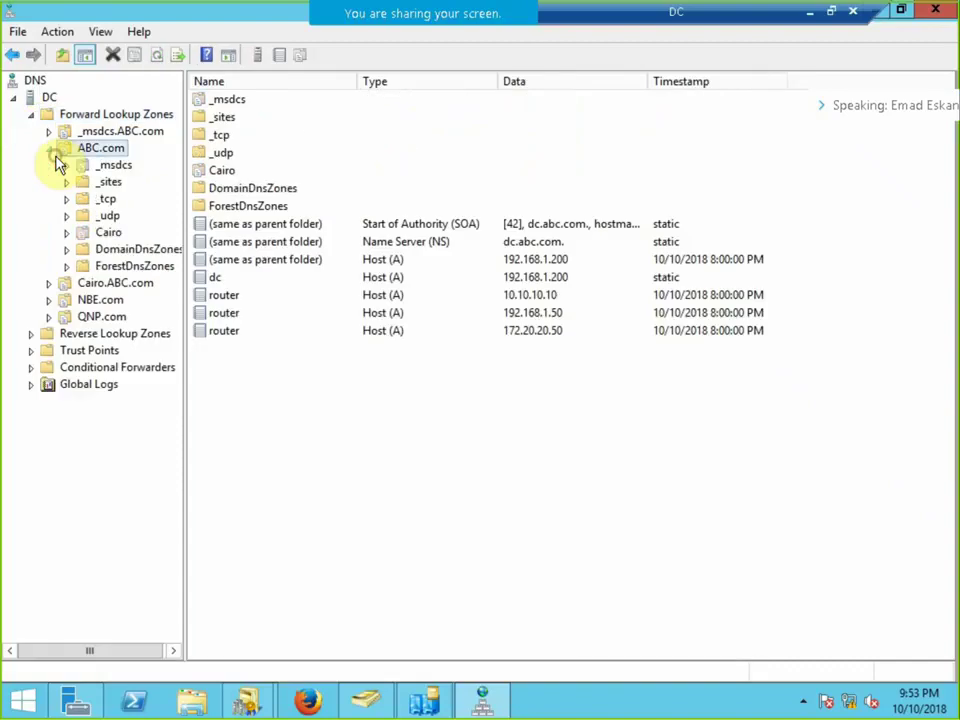
double_click(54, 282)
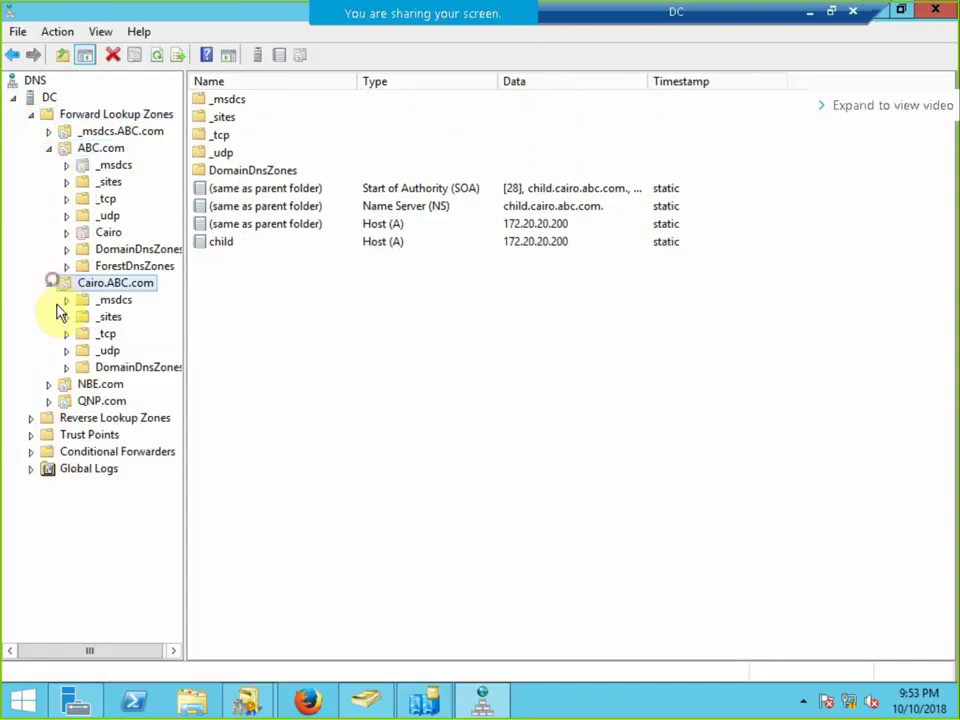
Close Active Directory Sites and Services, dismiss the MMC error, and cancel NTDS Settings properties.
click(436, 705)
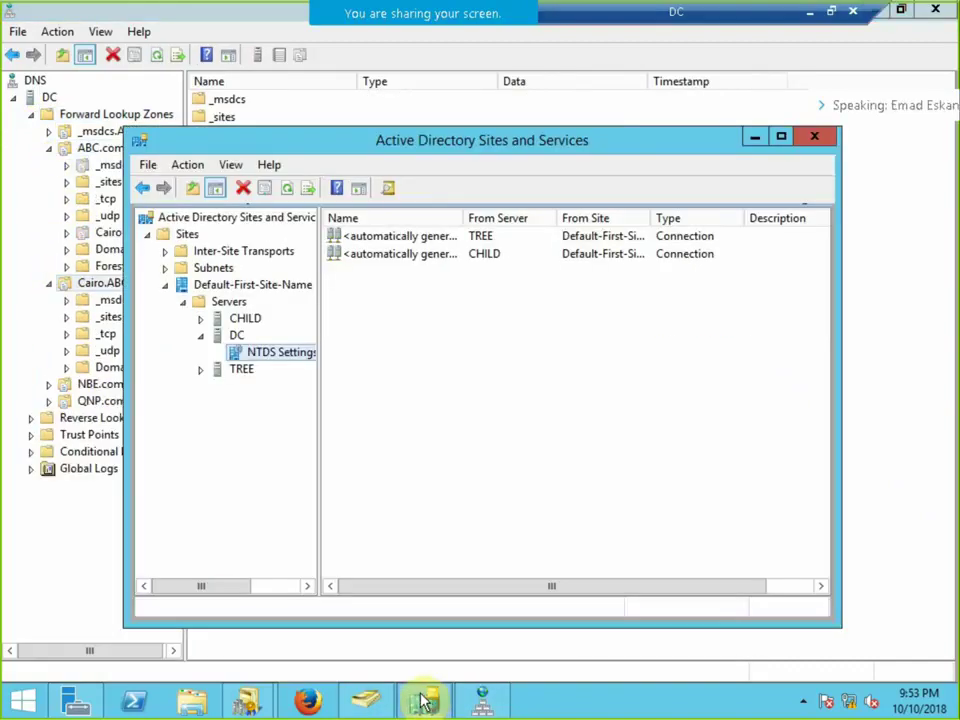
click(818, 134)
click(678, 391)
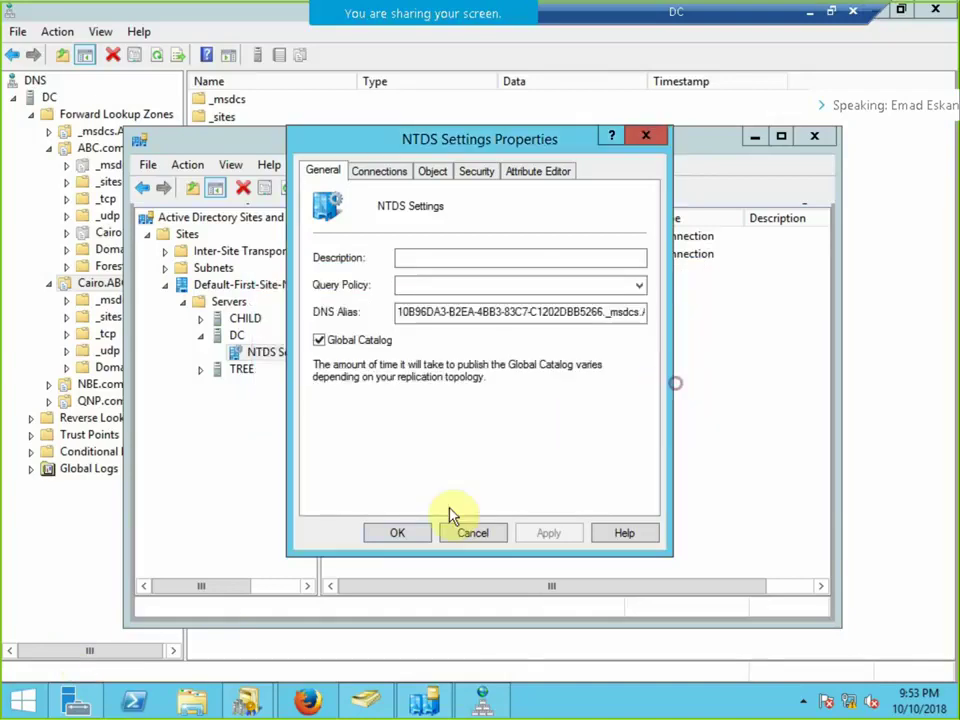
click(467, 526)
Launch Active Directory Domains and Trusts, expand ABC.com, and review ABC.com's trusts showing Cairo.ABC.com as Child.
click(86, 695)
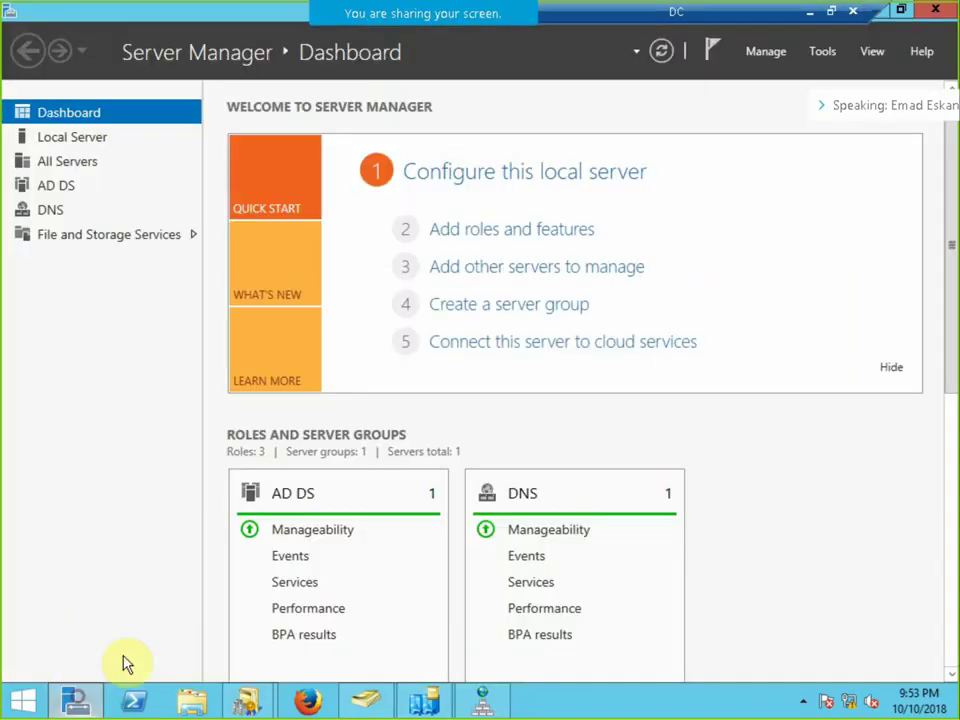
click(818, 50)
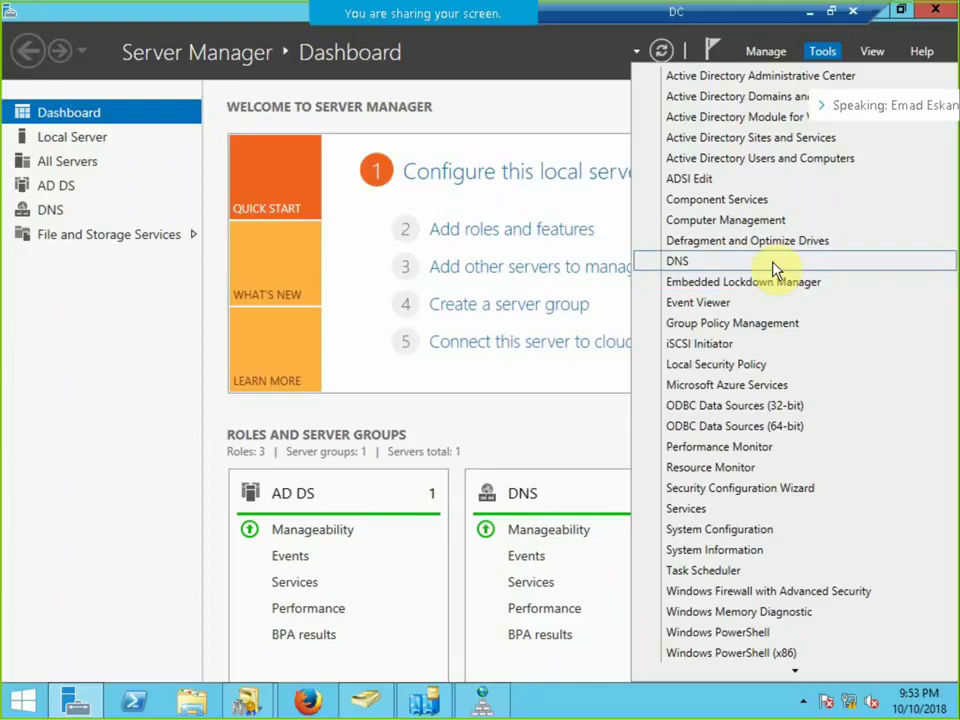
click(730, 95)
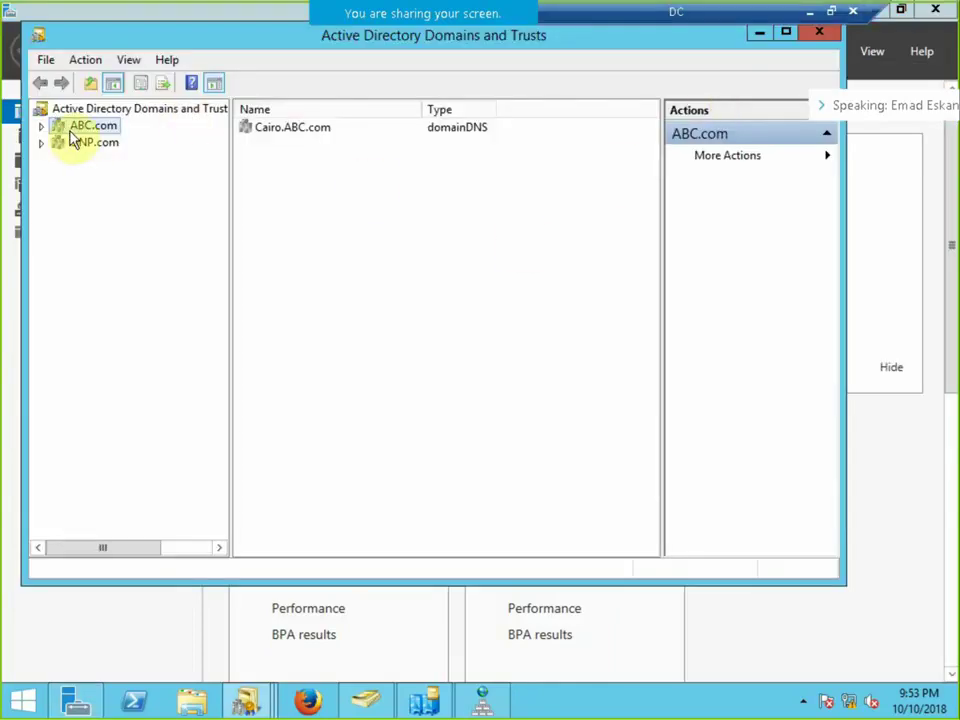
click(41, 126)
right_click(80, 134)
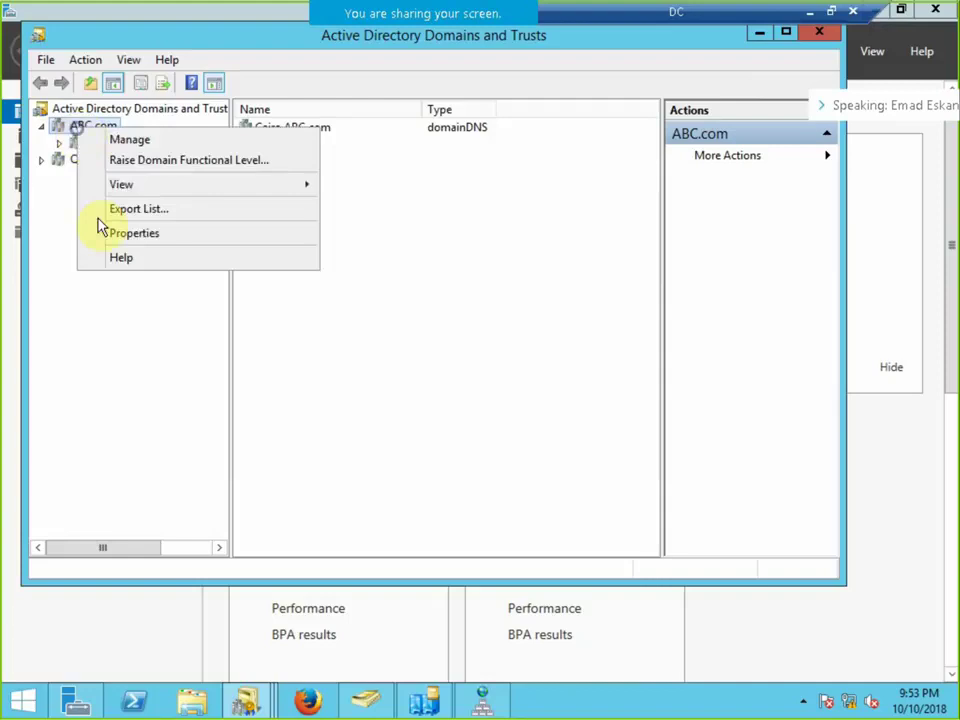
click(119, 234)
click(325, 136)
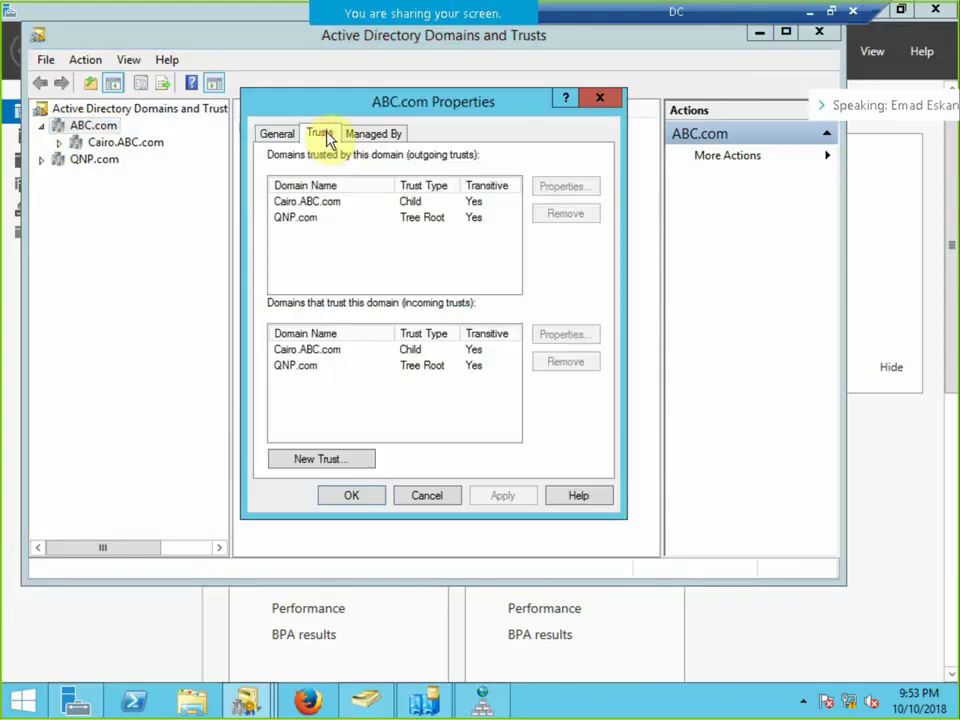
click(596, 97)
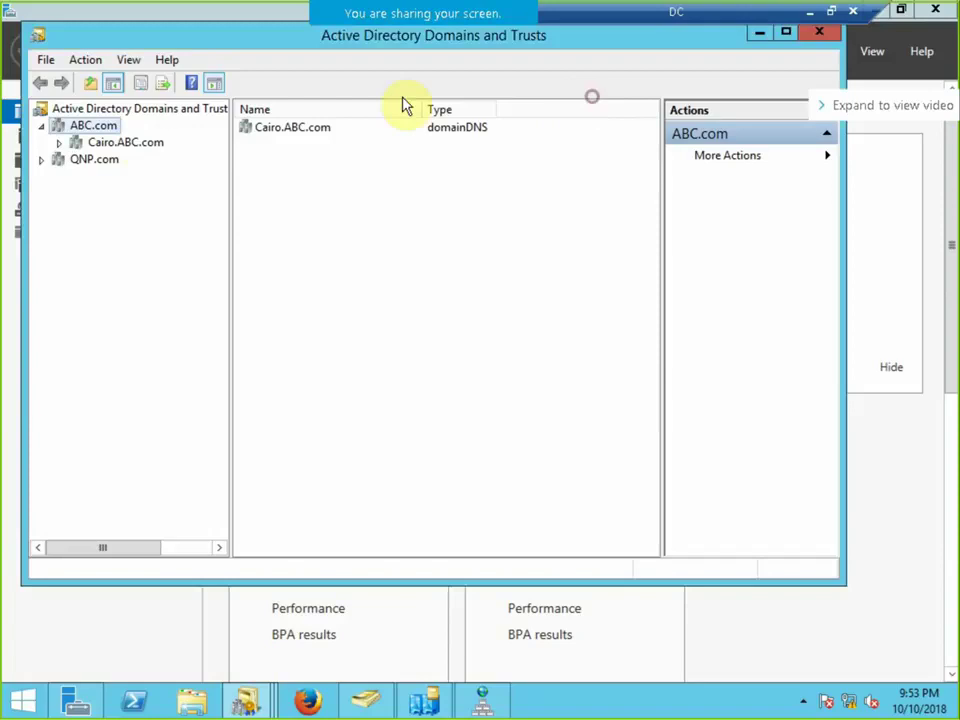
Review QNP.com's trusts, checking the ABC.com outgoing trust and QNP.com as Tree Root.
right_click(113, 165)
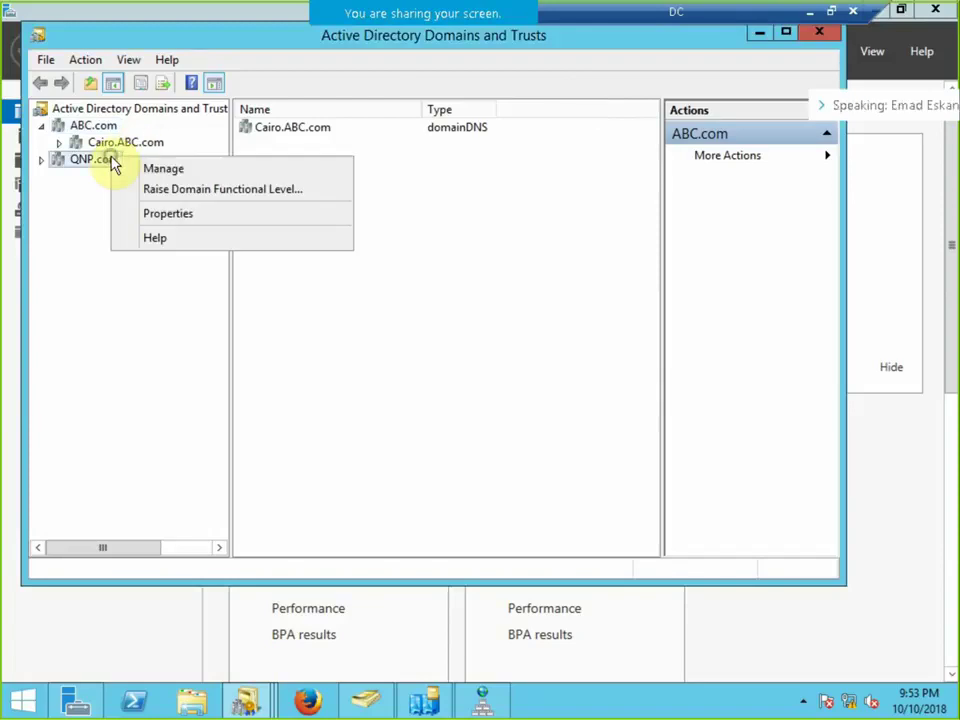
click(182, 216)
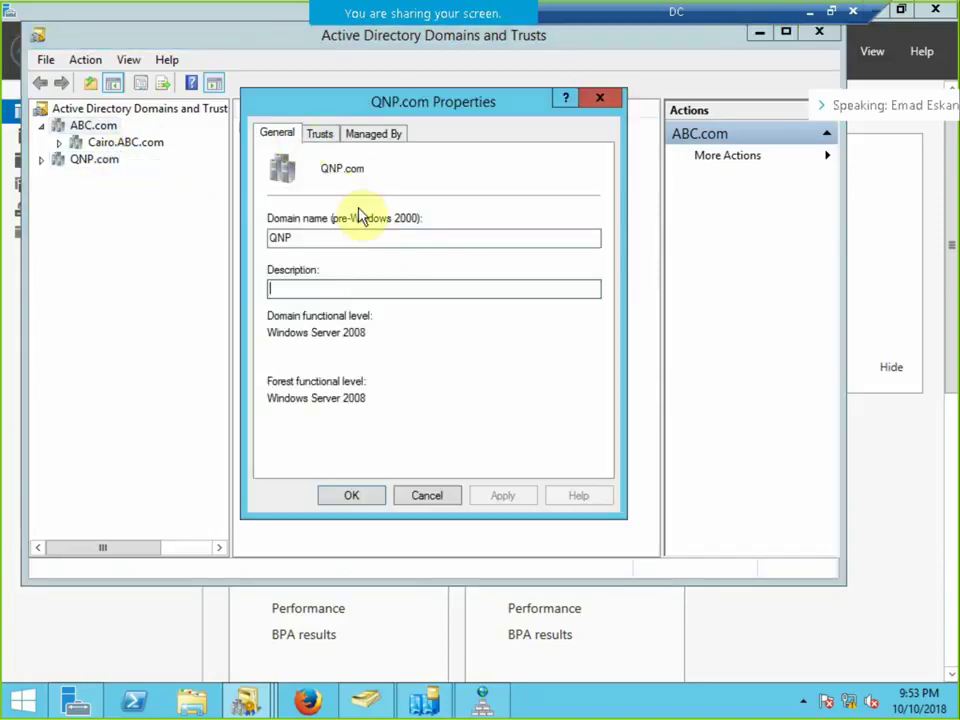
click(318, 133)
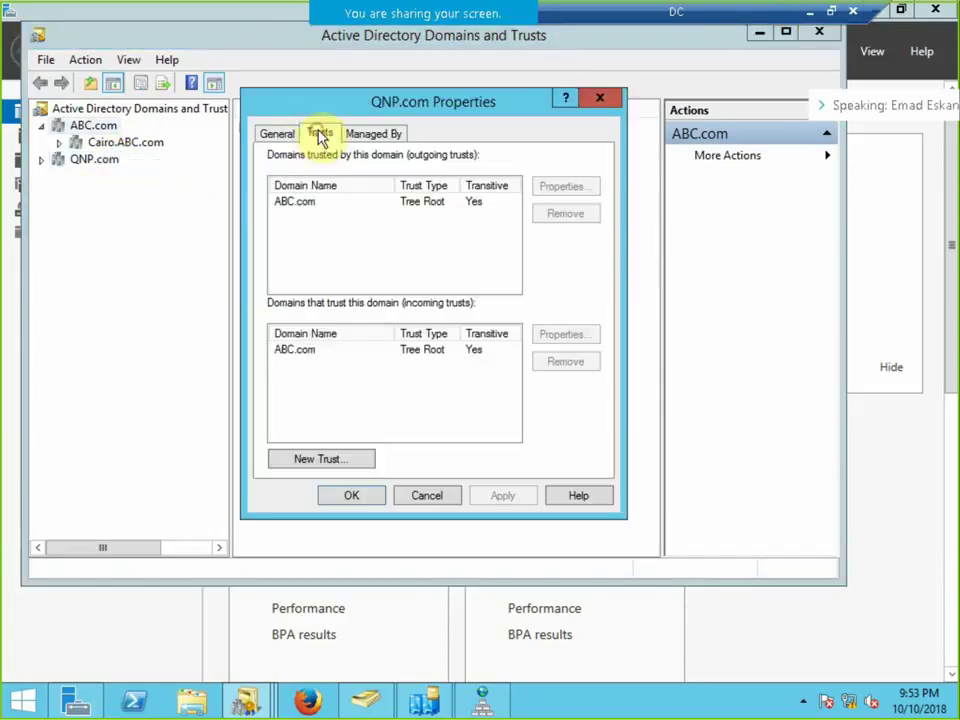
click(298, 202)
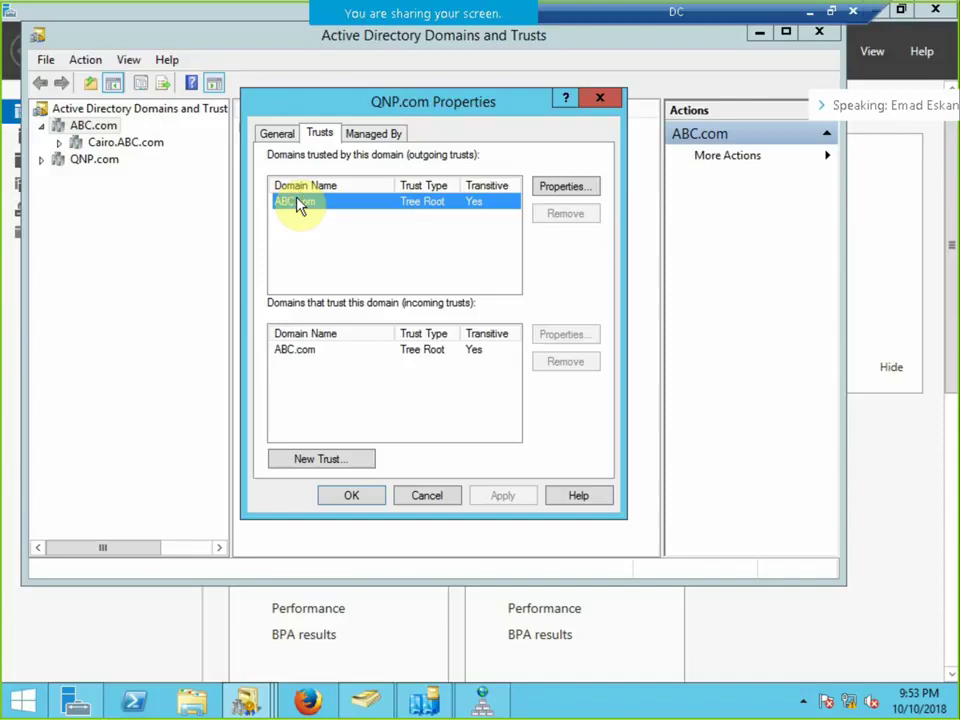
click(599, 98)
right_click(105, 143)
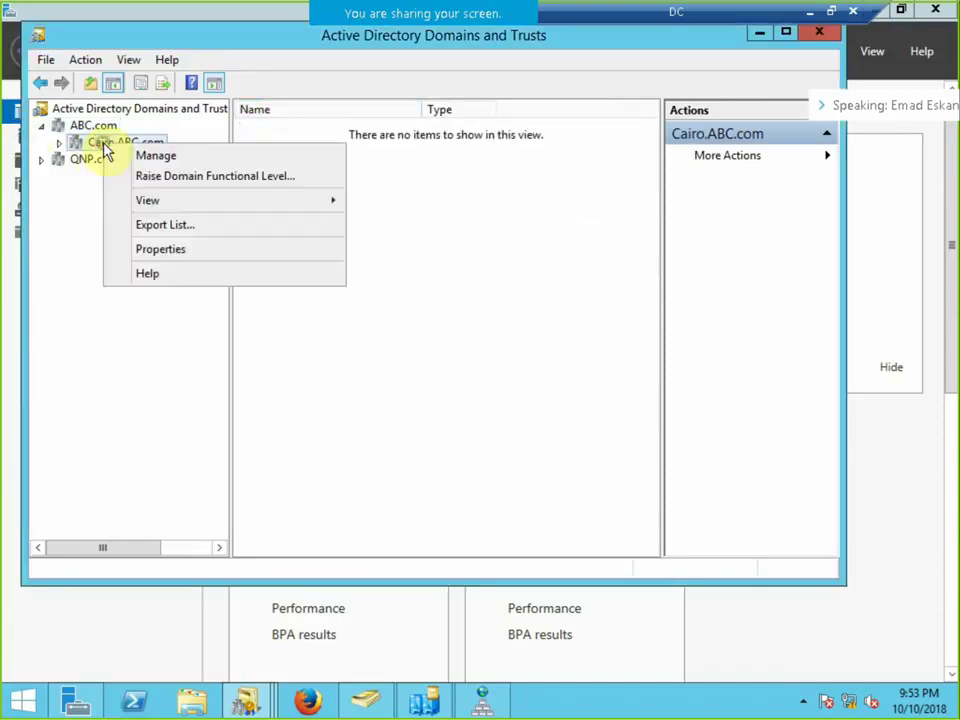
View the Cairo.ABC.com domain properties, then switch to Active Directory Users and Computers.
click(145, 248)
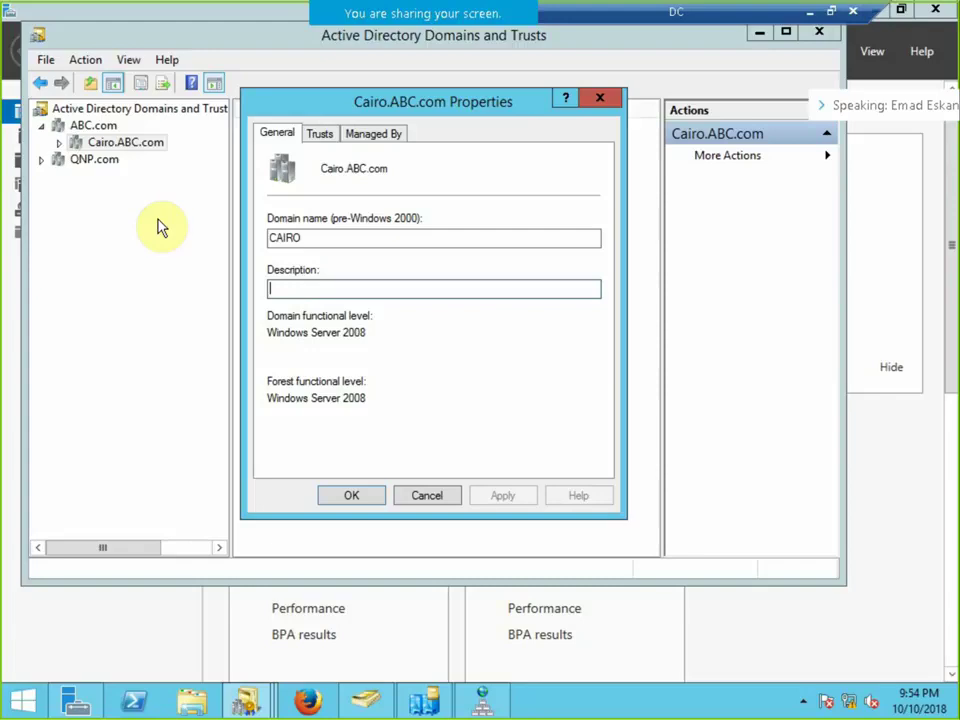
click(362, 700)
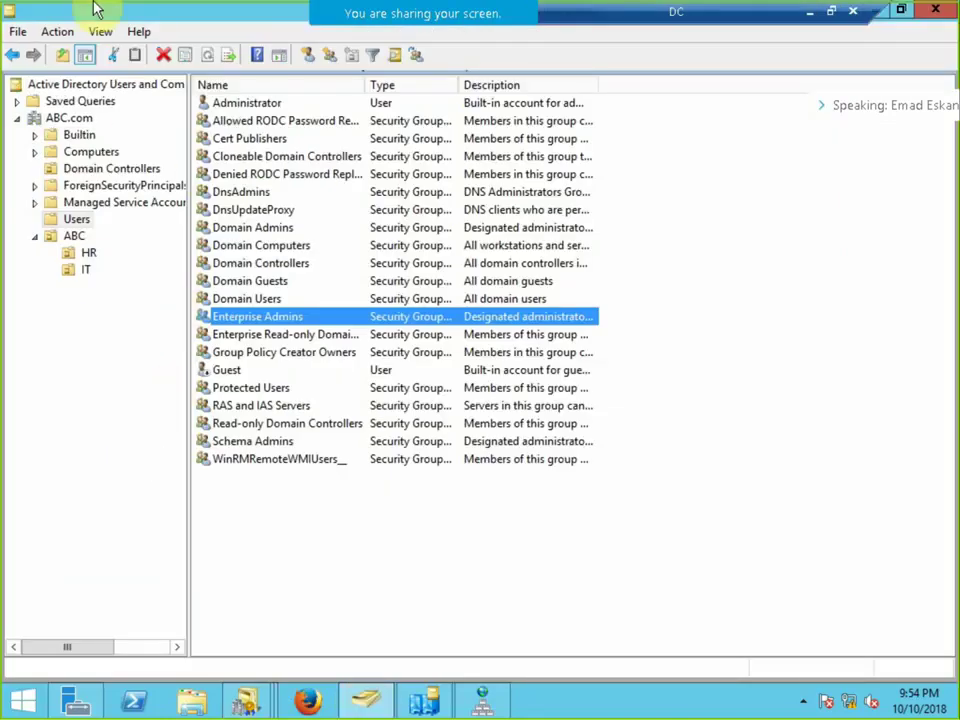
Start a new group in the HR organizational unit, move its dialog, then minimize the DC session.
click(90, 254)
right_click(348, 166)
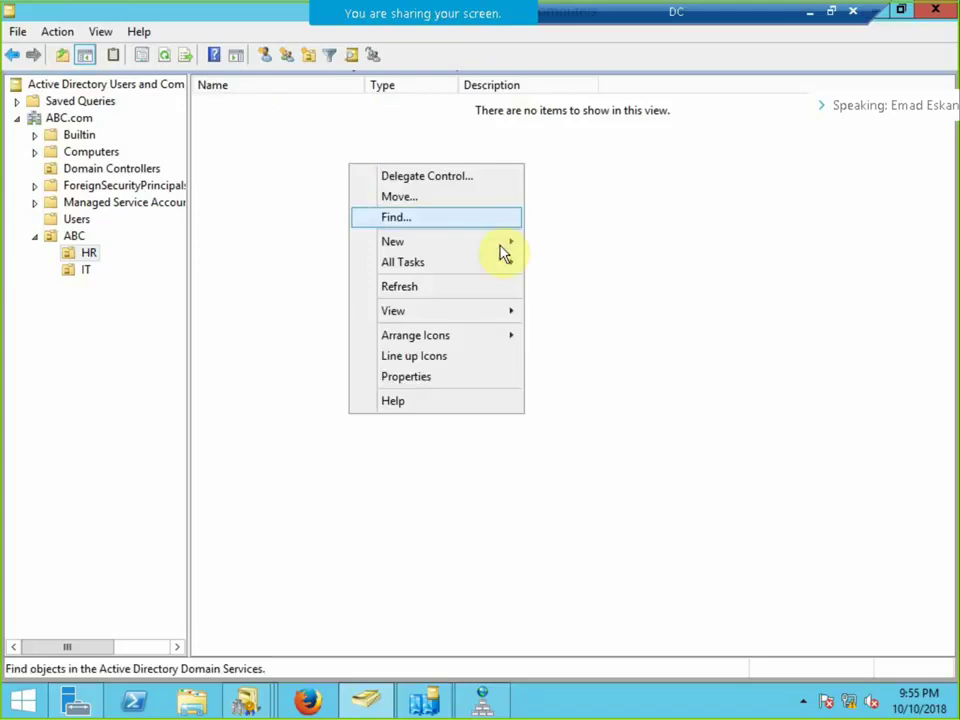
mouse_move(506, 257)
click(579, 289)
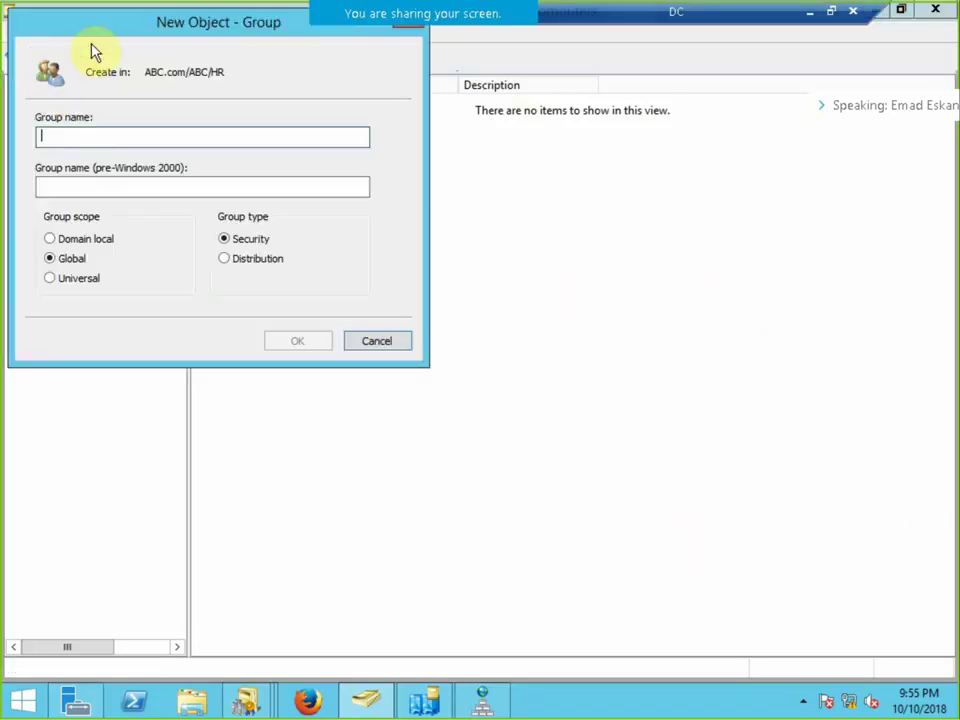
drag(96, 31, 240, 77)
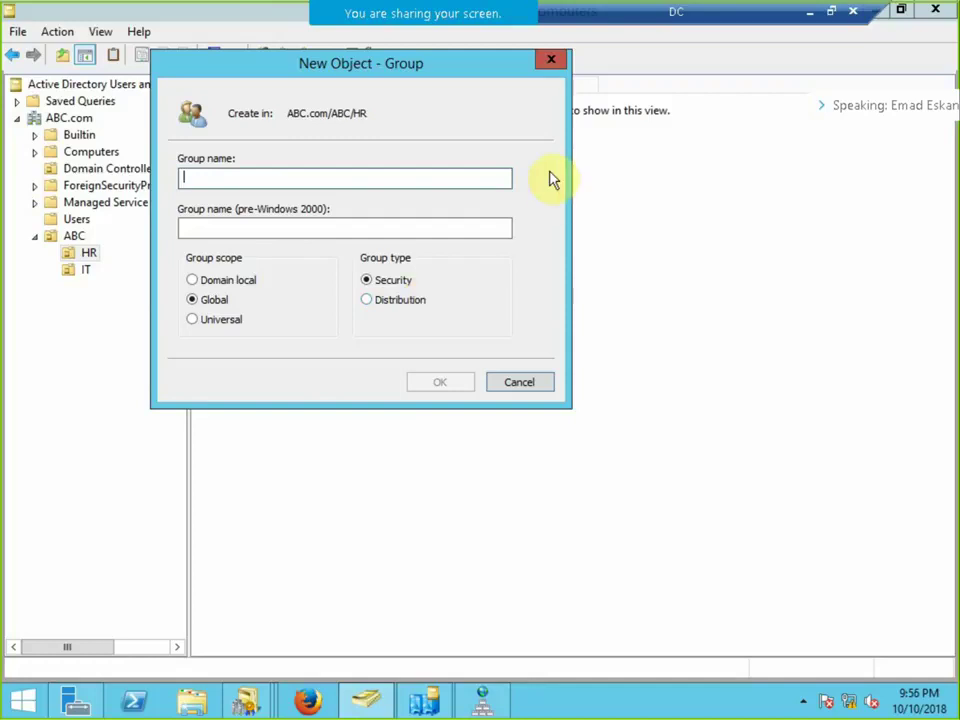
click(810, 11)
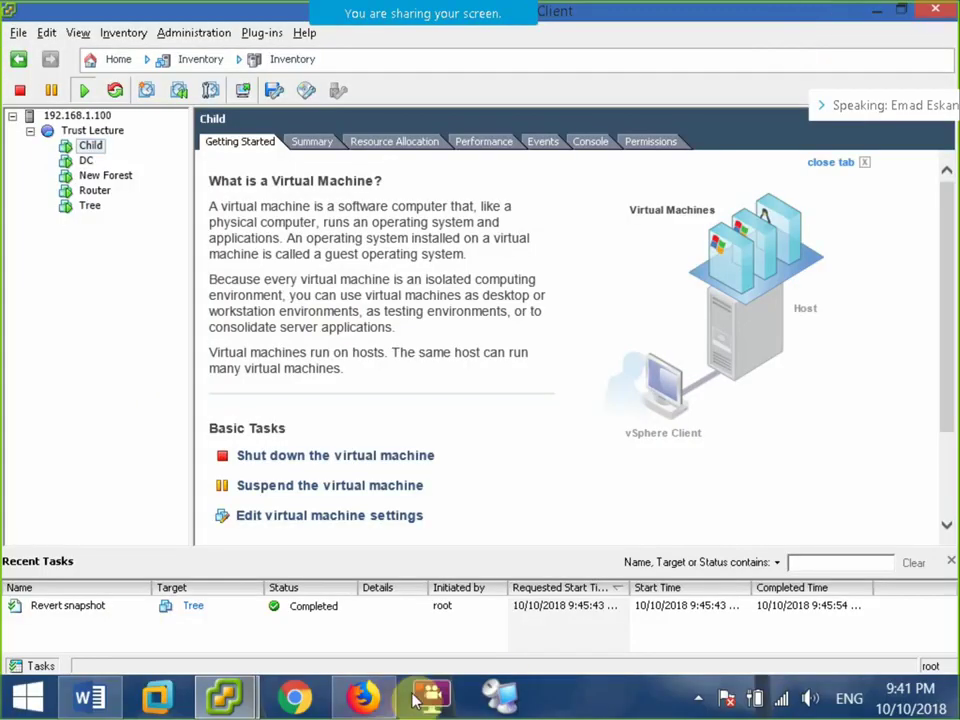
Add a new line below Common and draw a large blue isosceles triangle centred on the page.
click(92, 700)
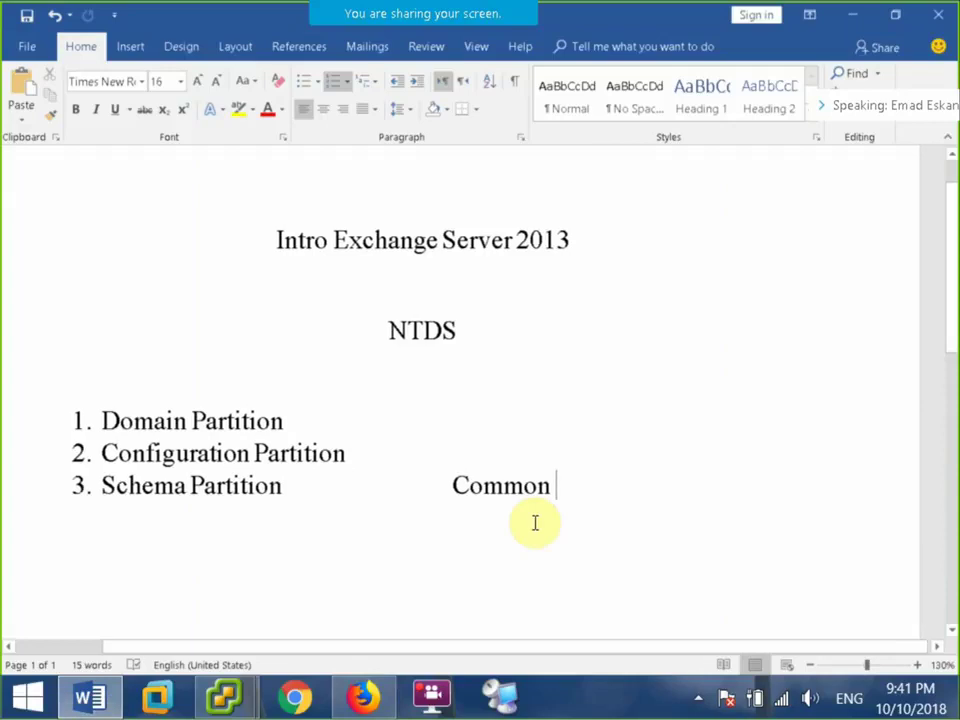
key(Return)
key(Return)
key(Return)
key(Return)
key(Return)
key(Return)
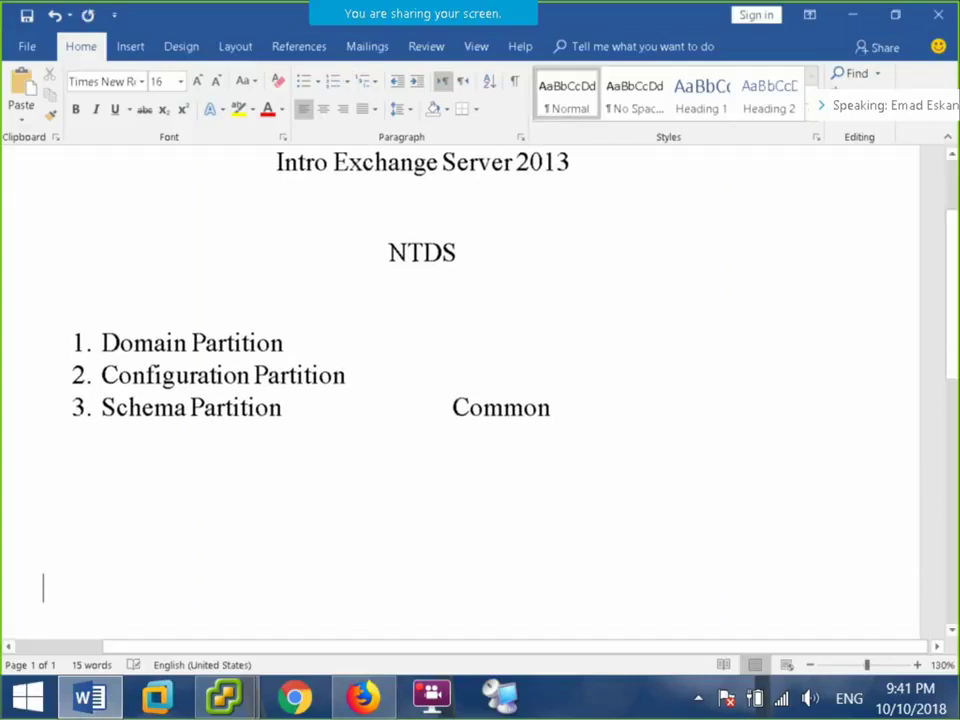
click(135, 47)
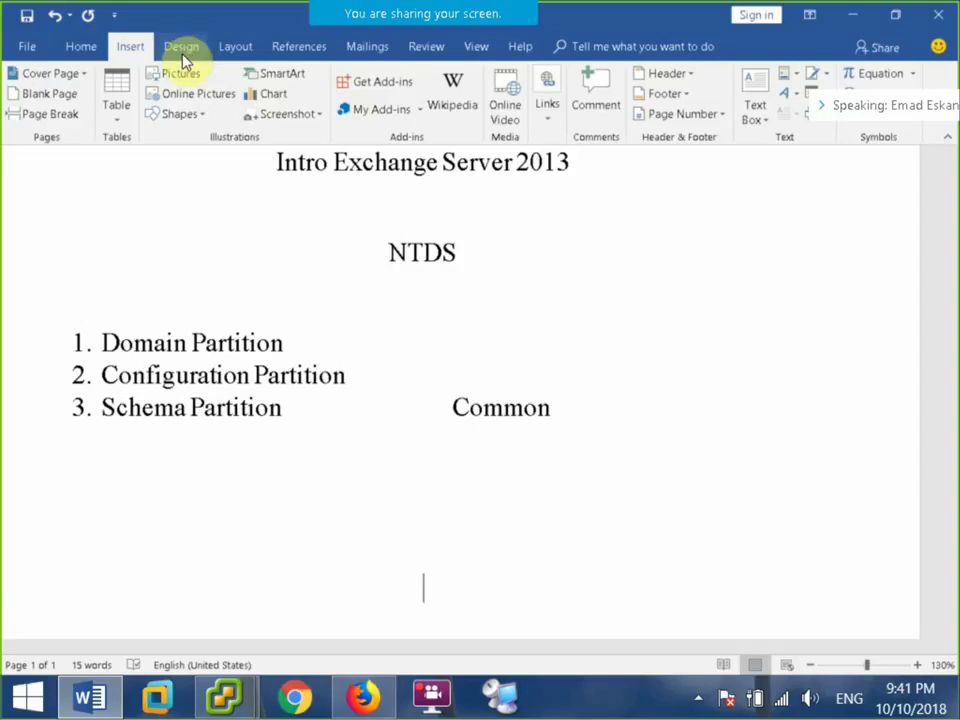
click(210, 115)
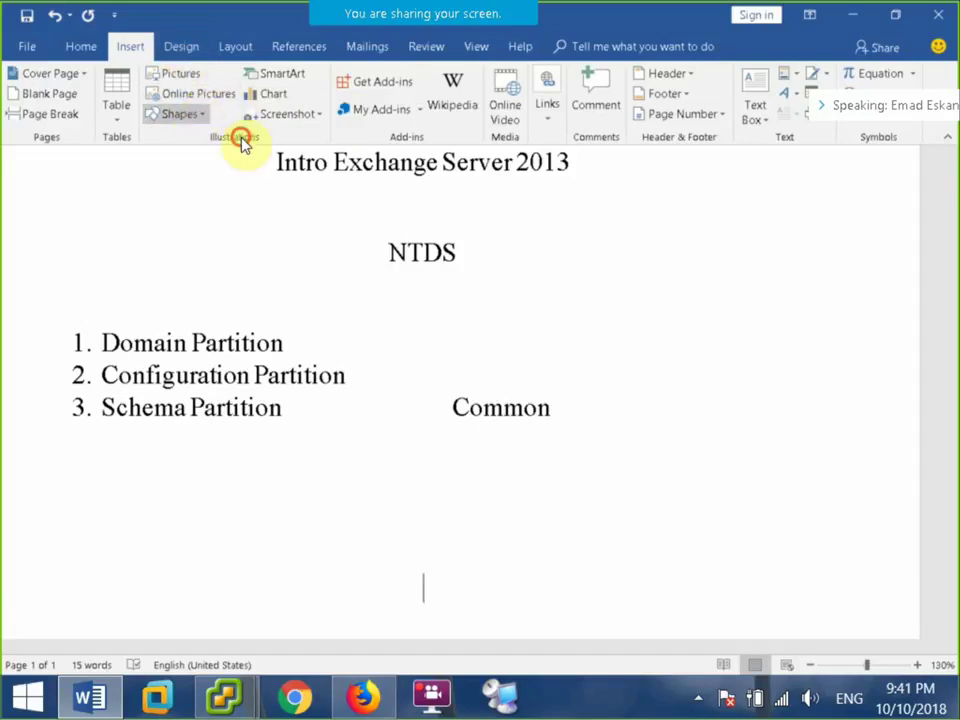
click(257, 156)
scroll(473, 317, down, 3)
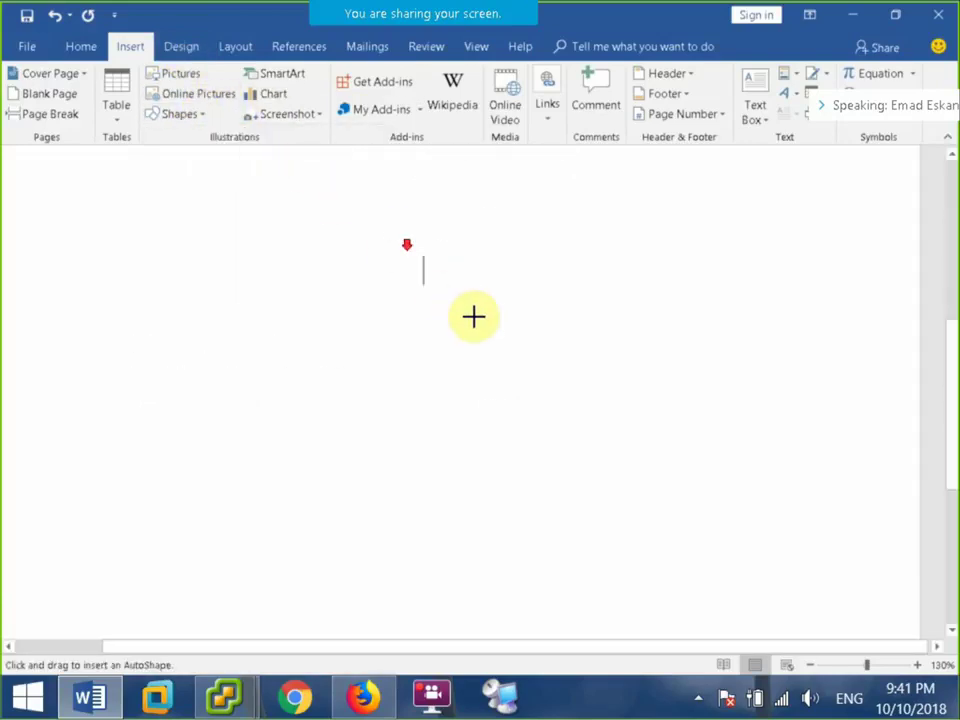
mouse_move(467, 204)
mouse_down()
mouse_move(226, 457)
mouse_move(110, 518)
mouse_up()
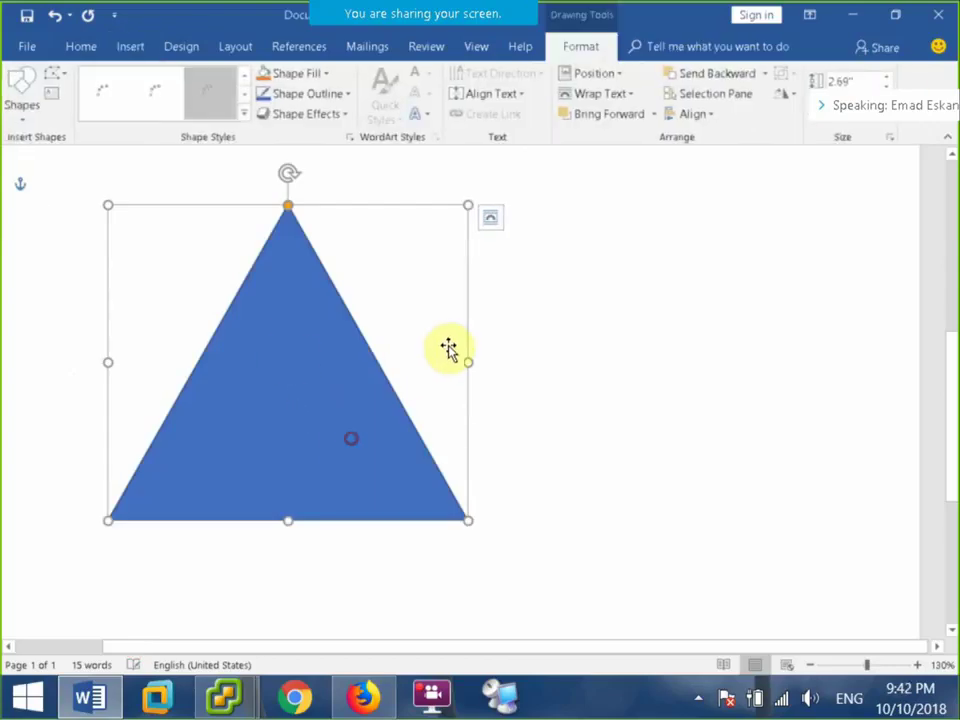
mouse_move(286, 366)
mouse_down()
mouse_move(503, 385)
mouse_move(426, 347)
mouse_move(430, 382)
mouse_up()
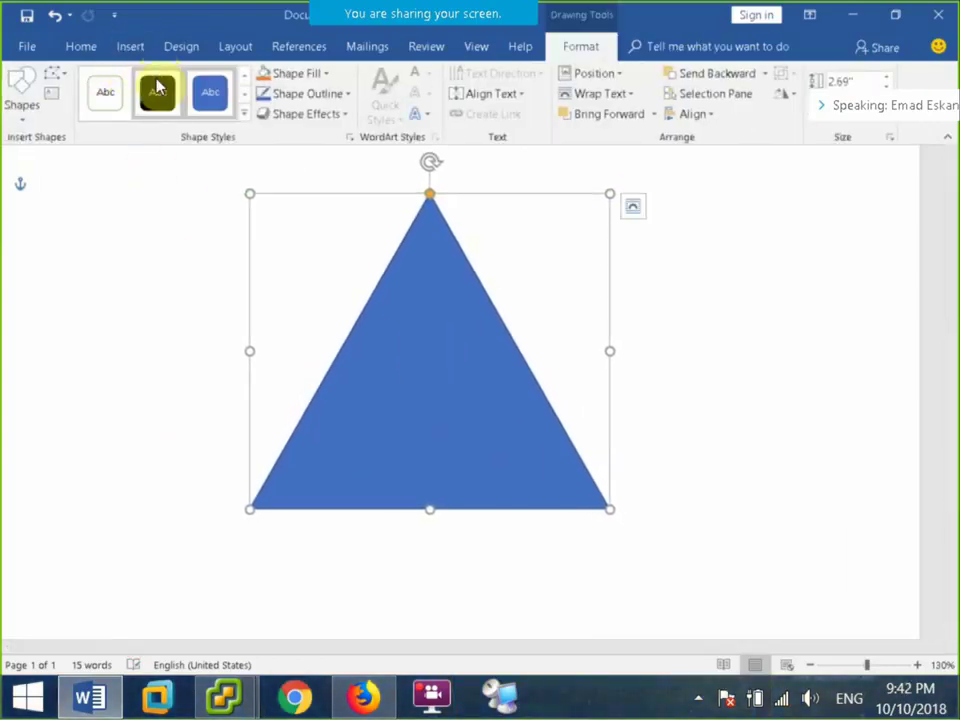
click(191, 285)
Pick the isosceles triangle shape again from the Insert shapes gallery.
click(140, 47)
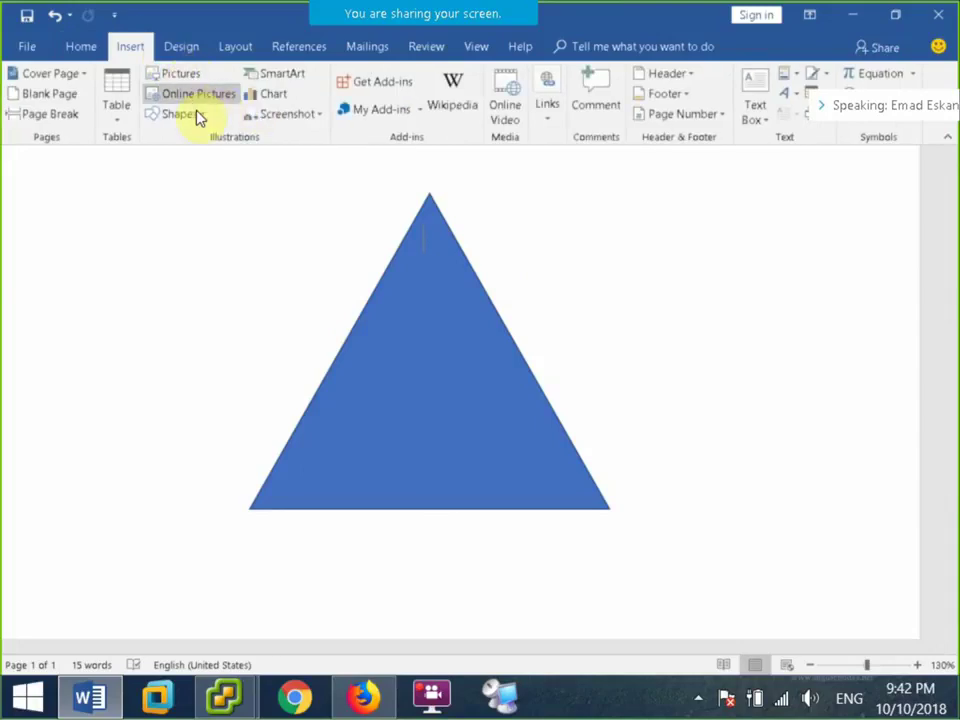
click(186, 114)
click(262, 163)
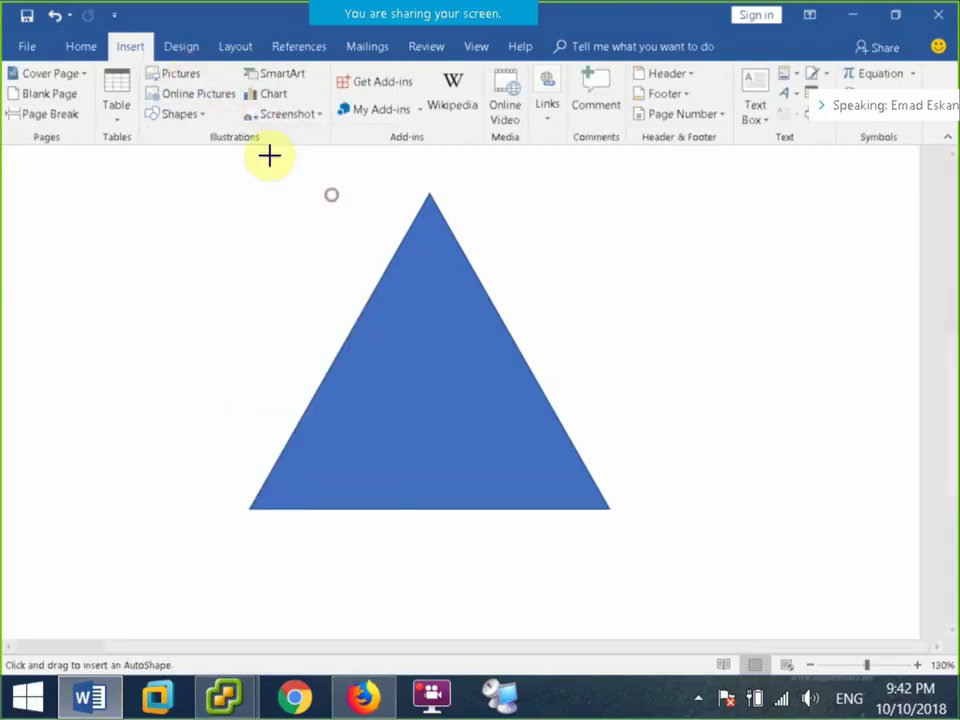
Draw a solid black triangle inside the blue one and paste two more copies.
mouse_move(426, 230)
mouse_down()
mouse_move(398, 353)
mouse_move(377, 358)
mouse_move(448, 332)
mouse_move(435, 332)
mouse_up()
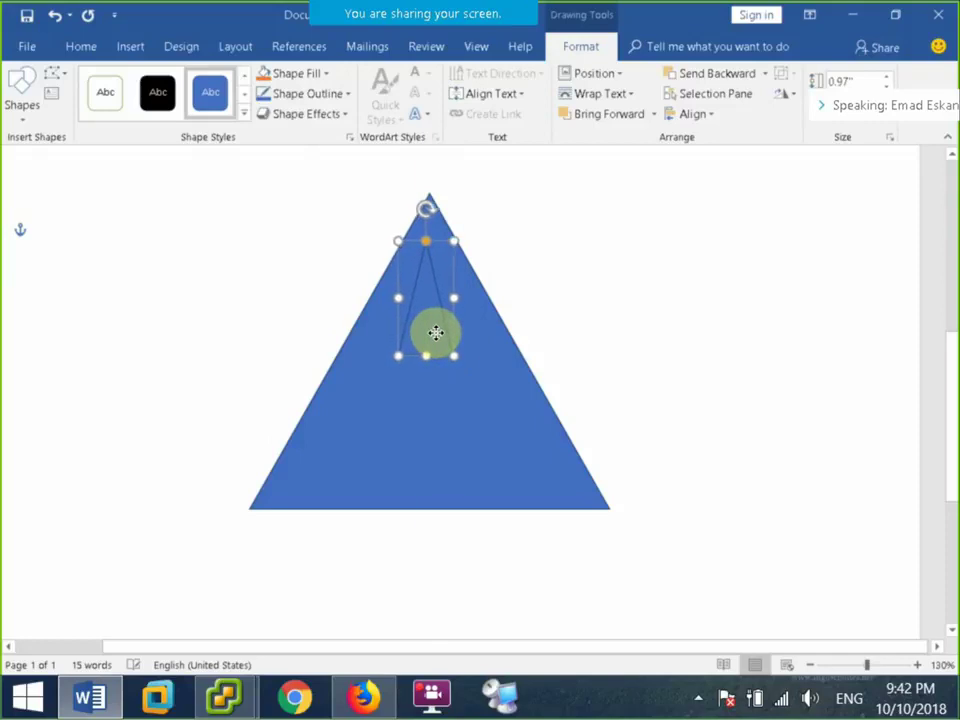
click(157, 92)
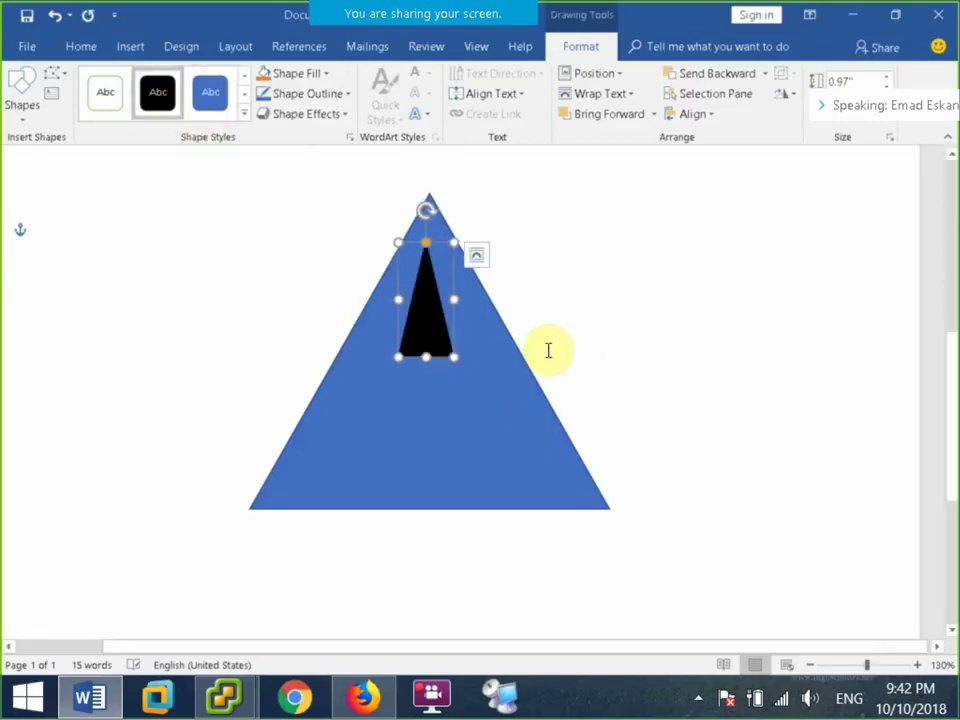
drag(385, 360, 426, 342)
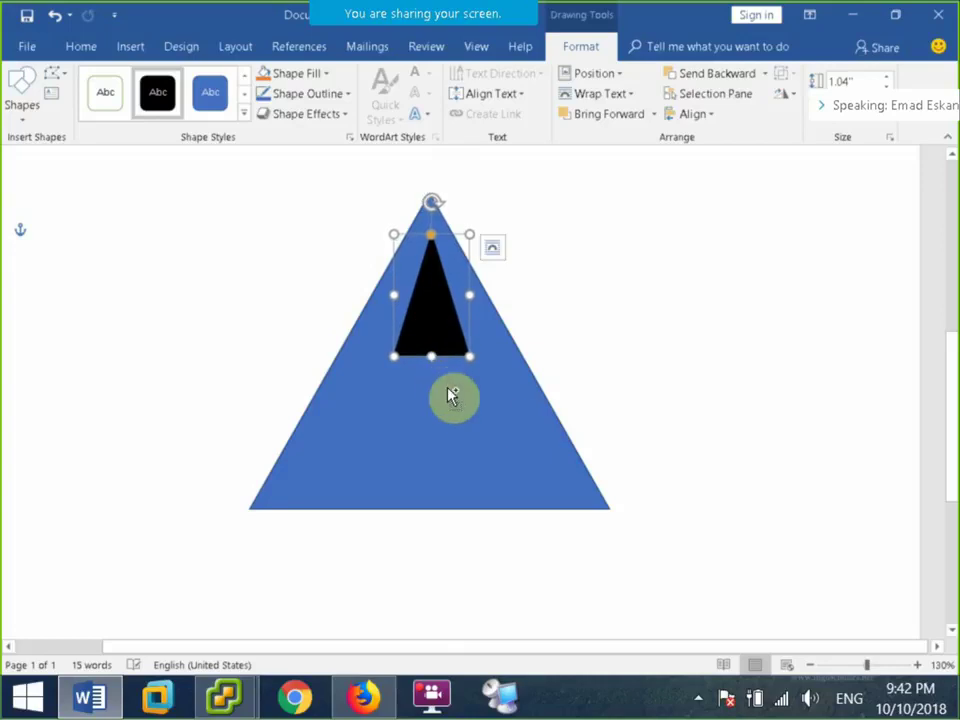
key(ctrl+c)
key(ctrl+v)
drag(441, 369, 333, 469)
key(ctrl+v)
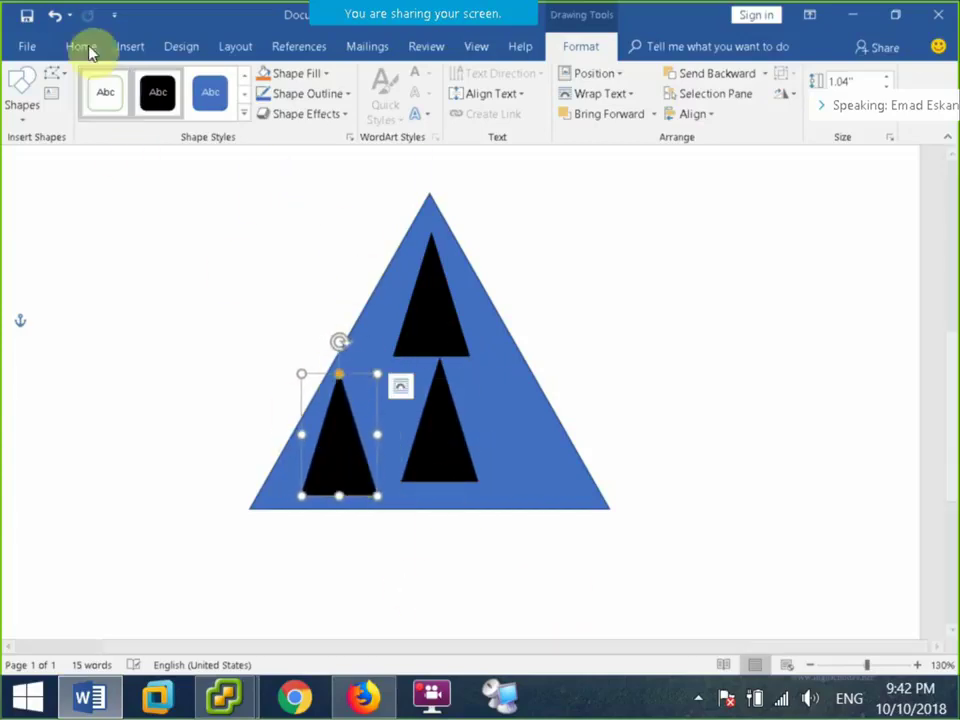
Draw a dark-styled line linking the lower-left and top black triangles.
click(131, 48)
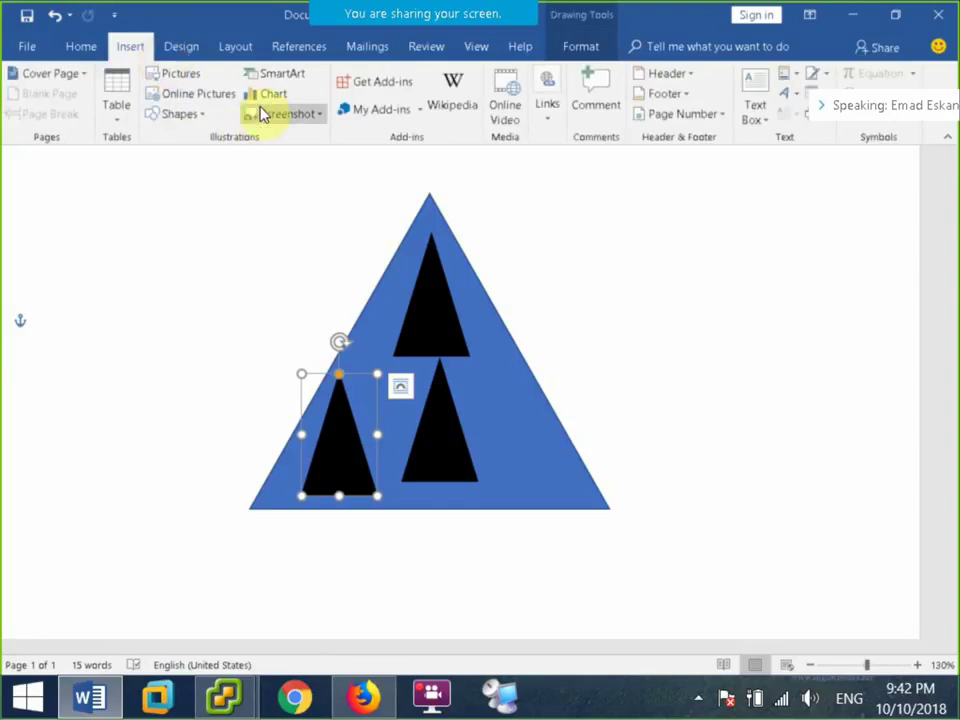
click(180, 113)
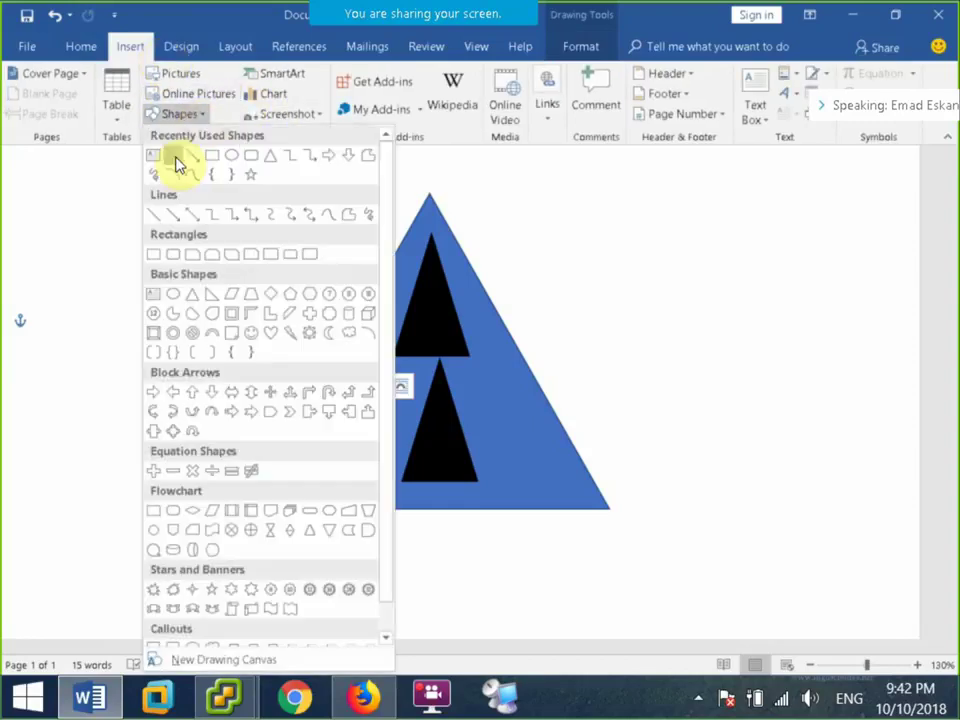
click(176, 156)
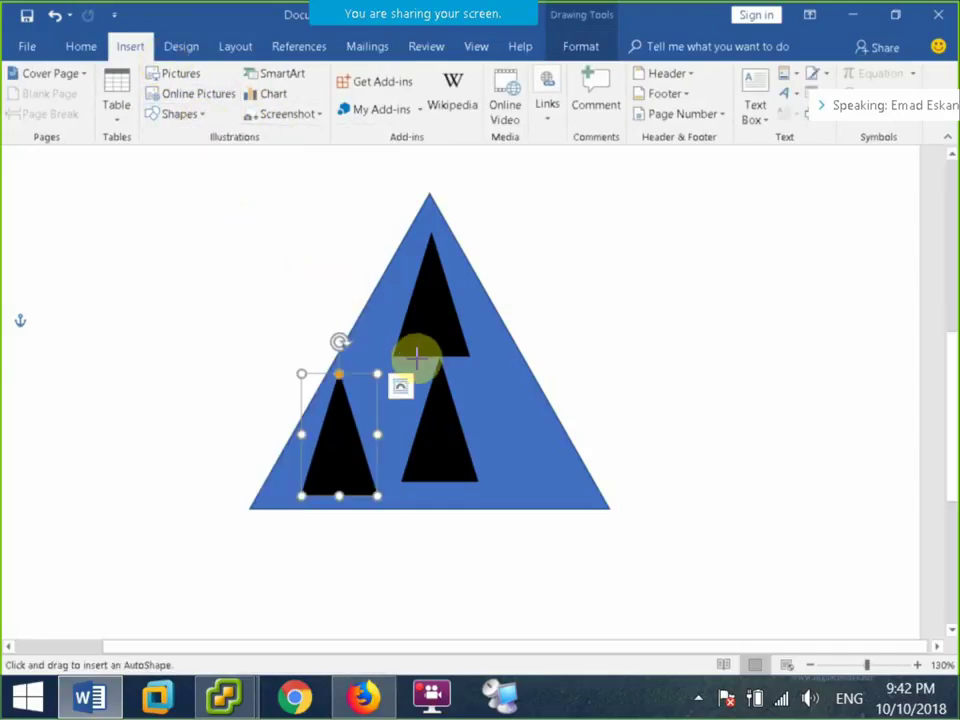
key(Escape)
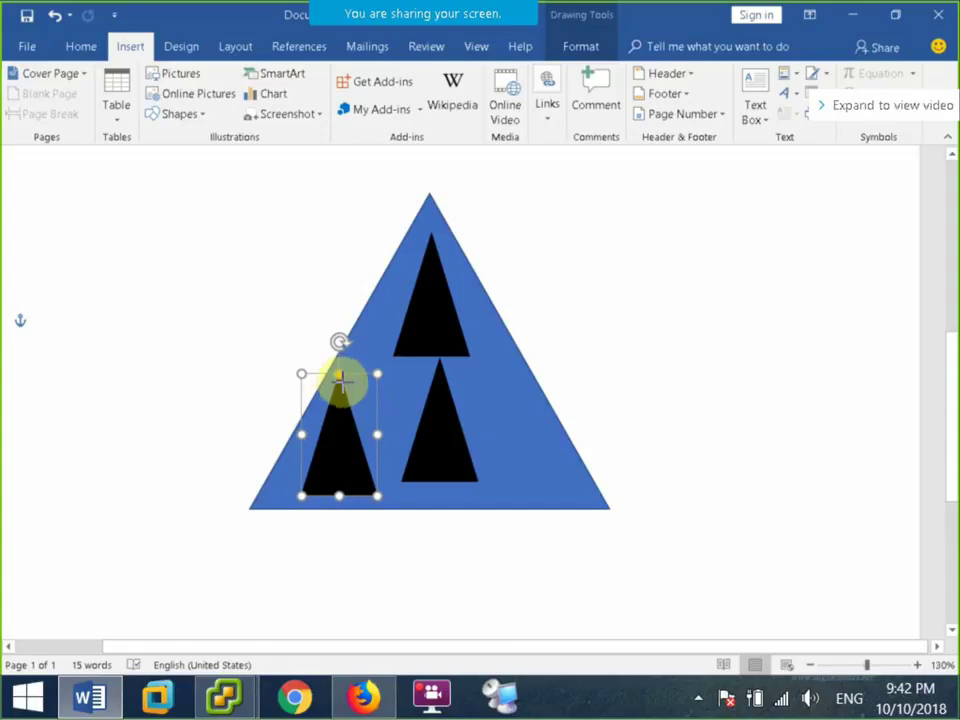
drag(343, 381, 400, 353)
click(136, 138)
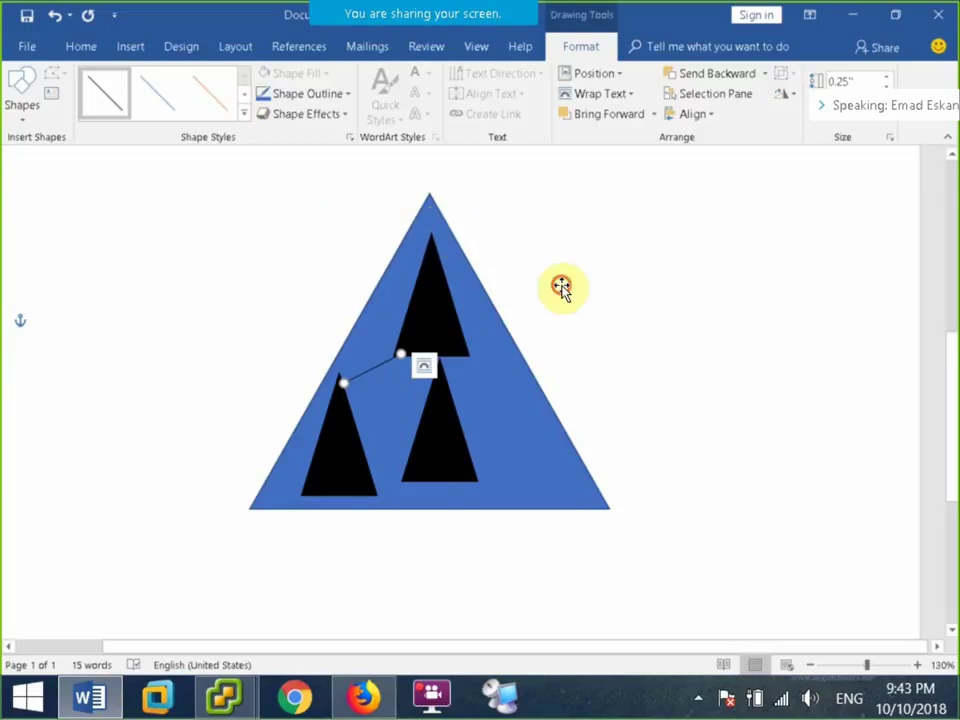
click(430, 215)
click(866, 381)
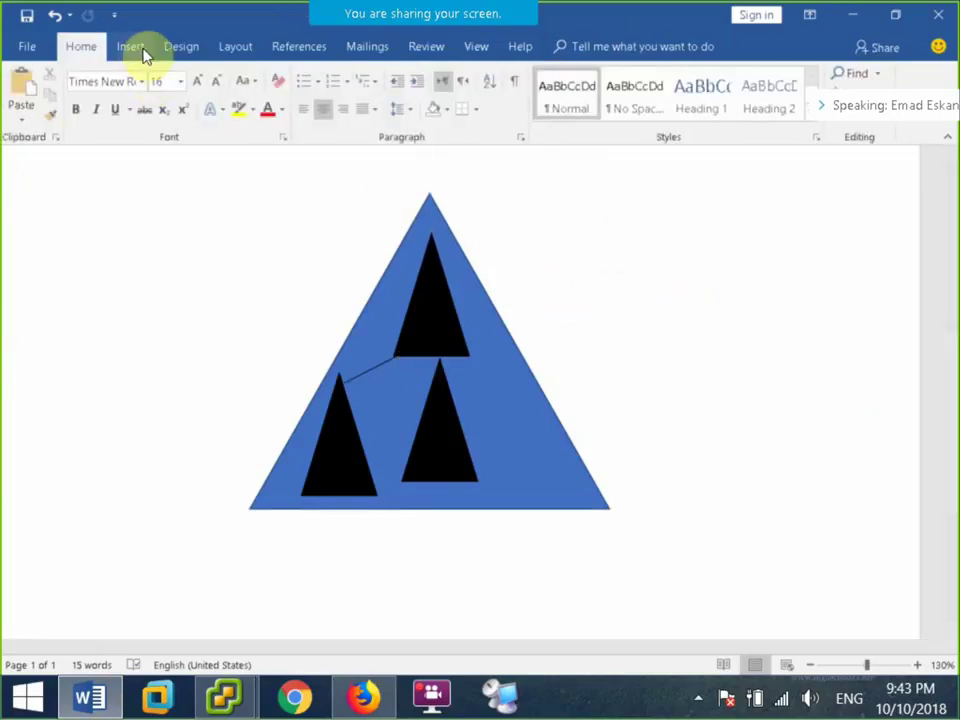
click(136, 48)
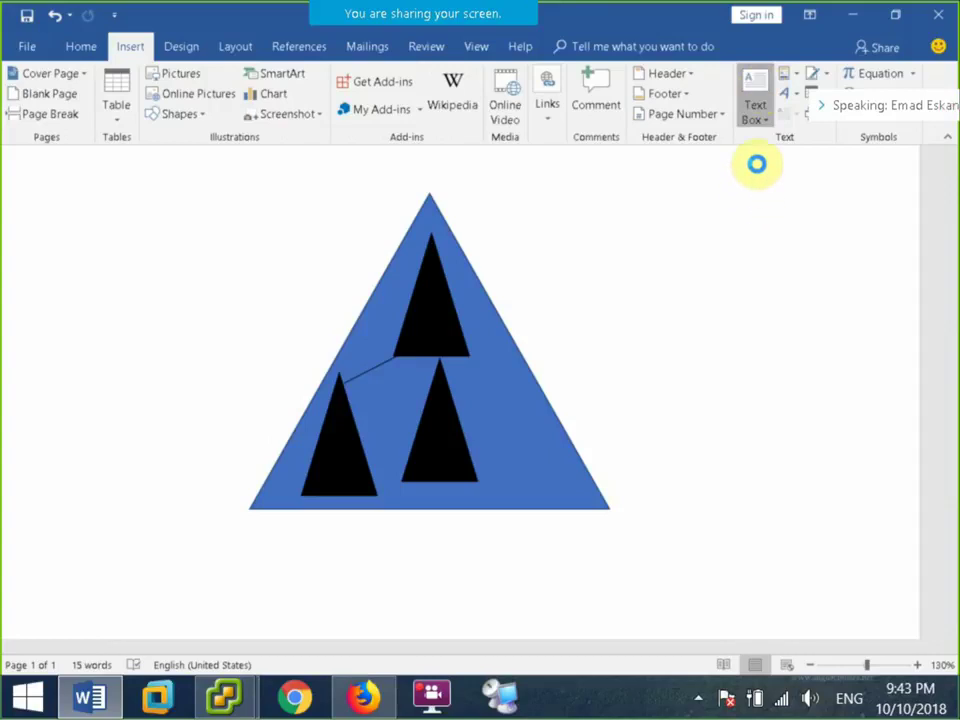
click(755, 108)
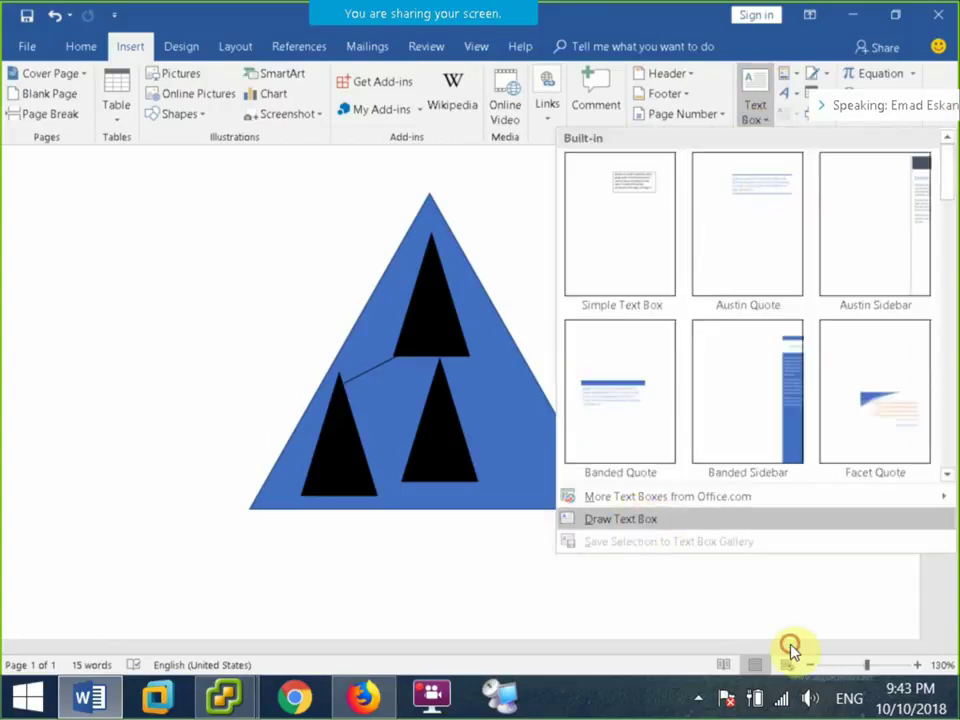
Add a 'Forest' text box right of the triangle's peak with no fill and no outline.
click(640, 515)
mouse_move(474, 236)
mouse_down()
mouse_move(679, 267)
mouse_move(627, 279)
mouse_up()
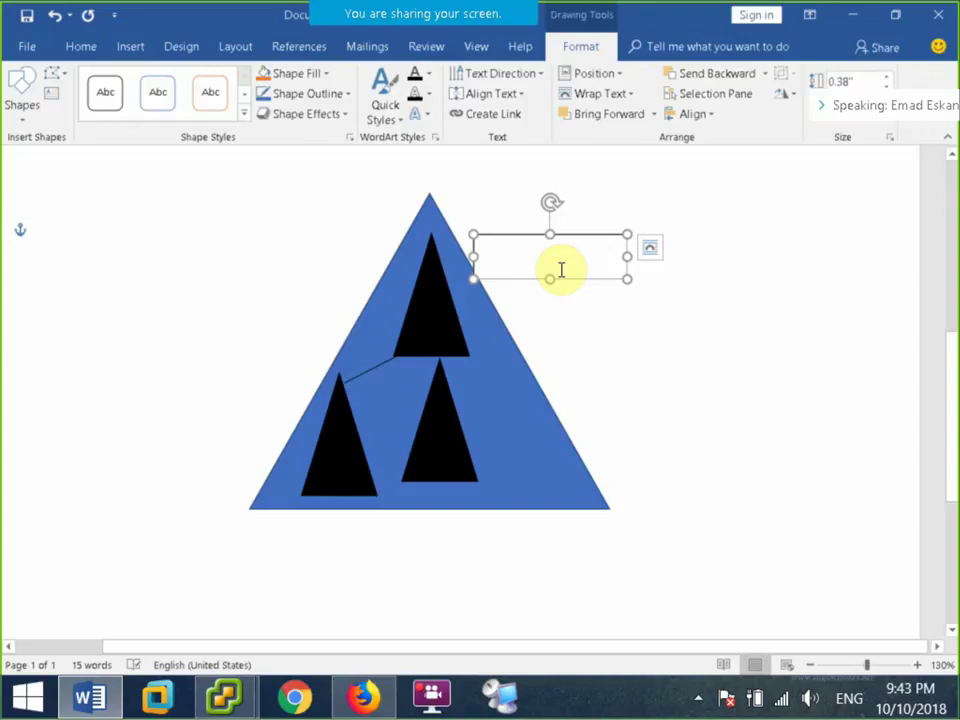
text(Fo)
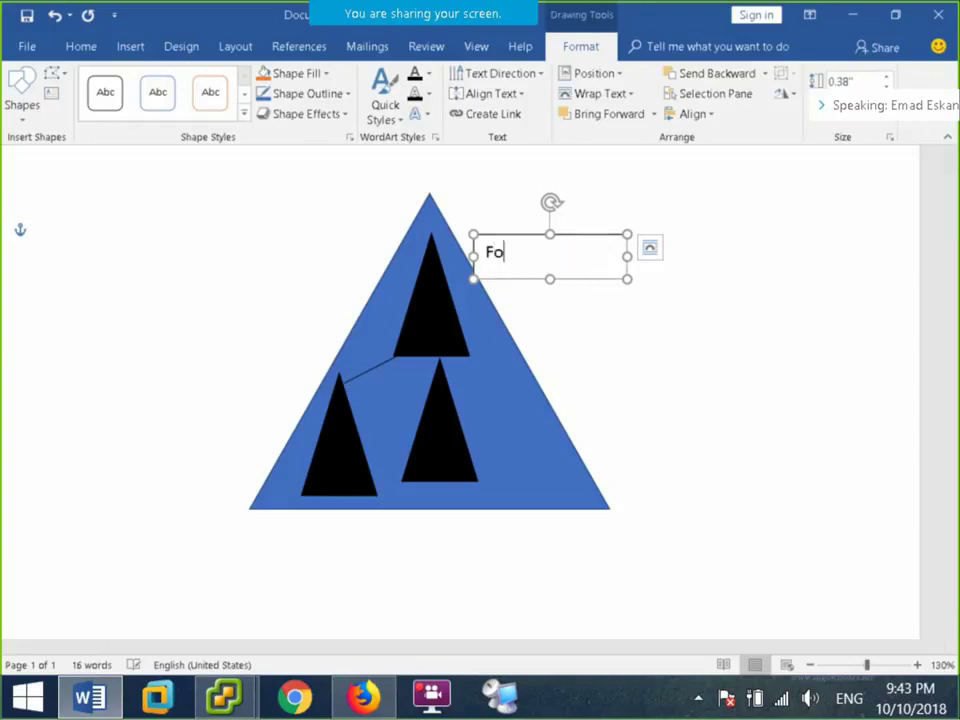
text(rest)
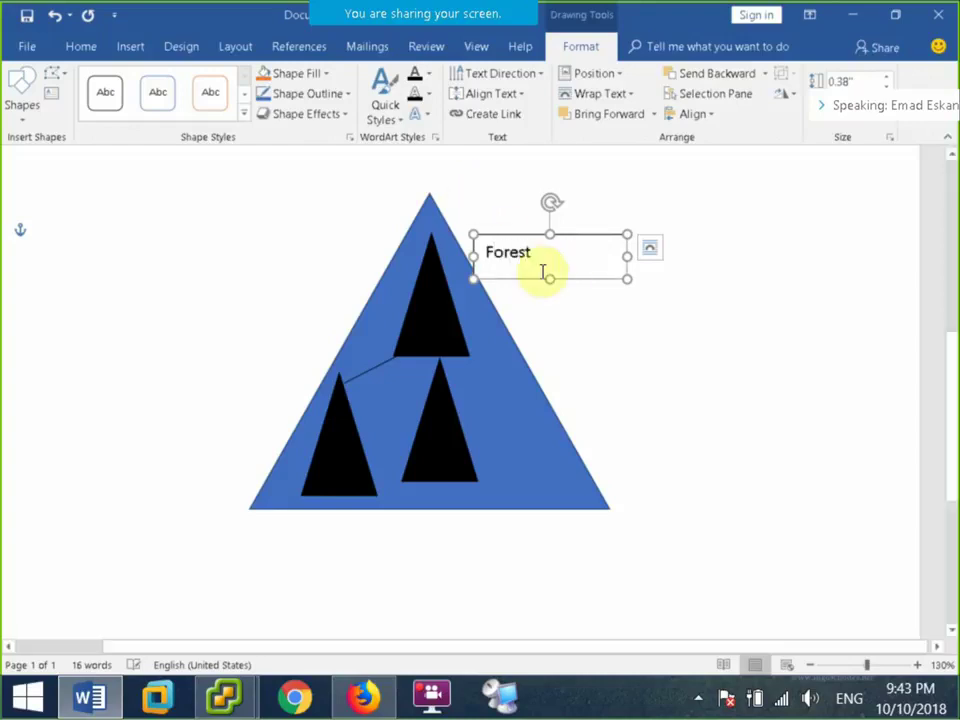
key(Escape)
click(315, 73)
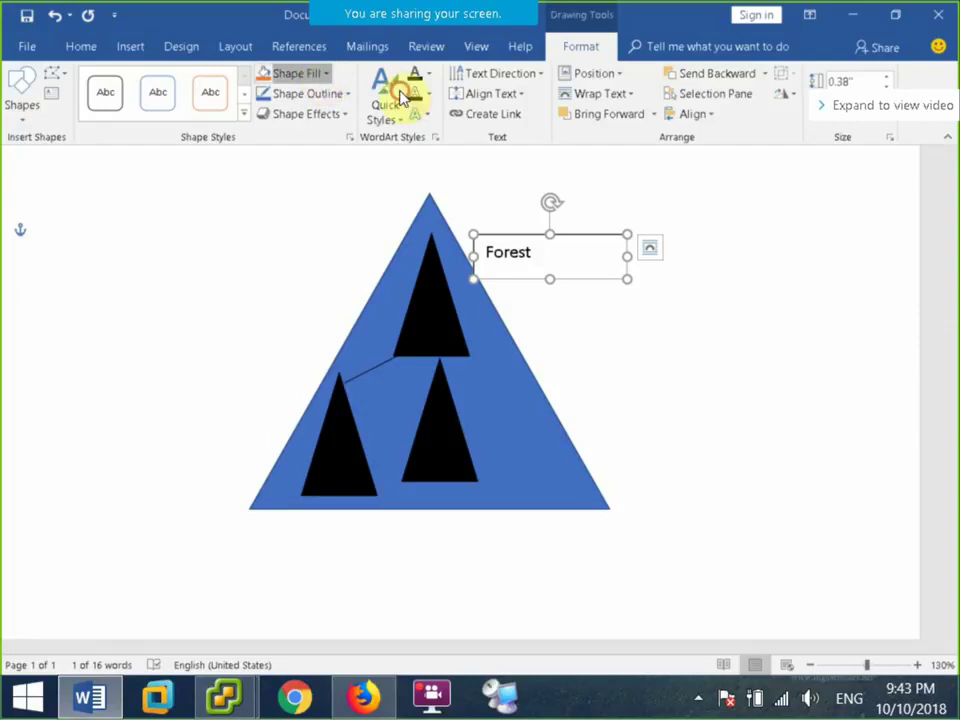
click(315, 231)
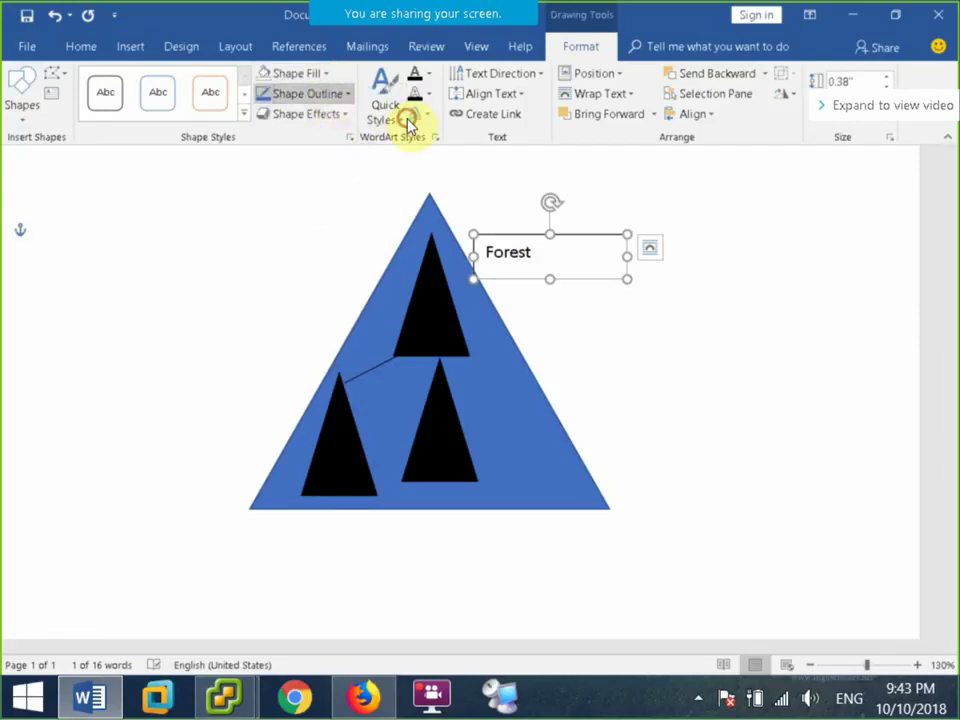
click(310, 93)
click(316, 256)
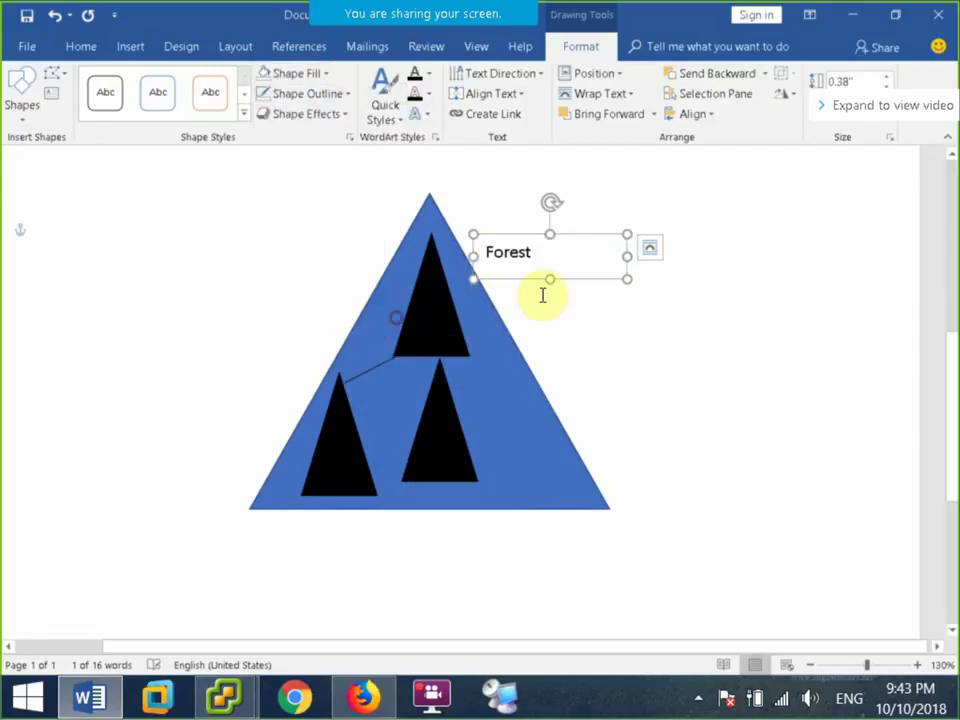
Duplicate the label as 'Parent' just below Forest and copy it further down.
key(ctrl+d)
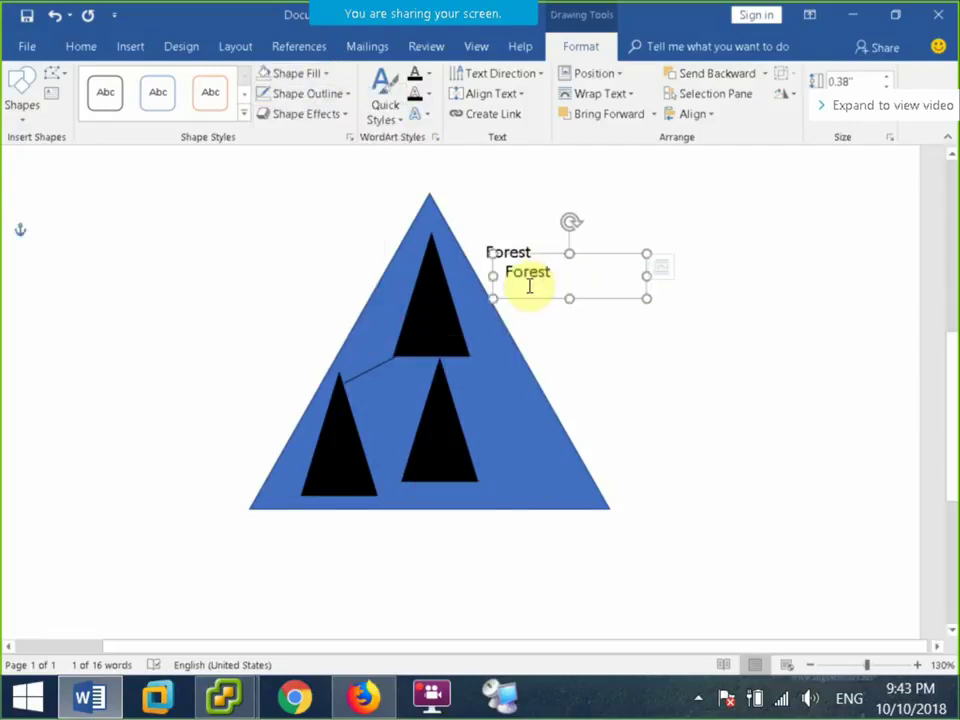
drag(546, 260, 553, 285)
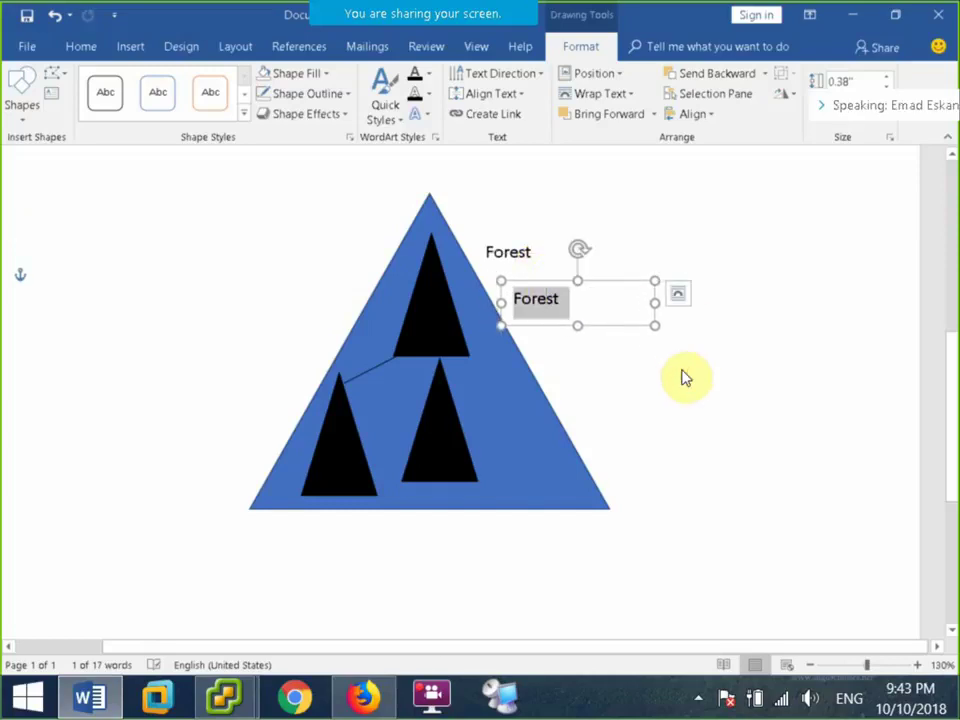
text(Paren)
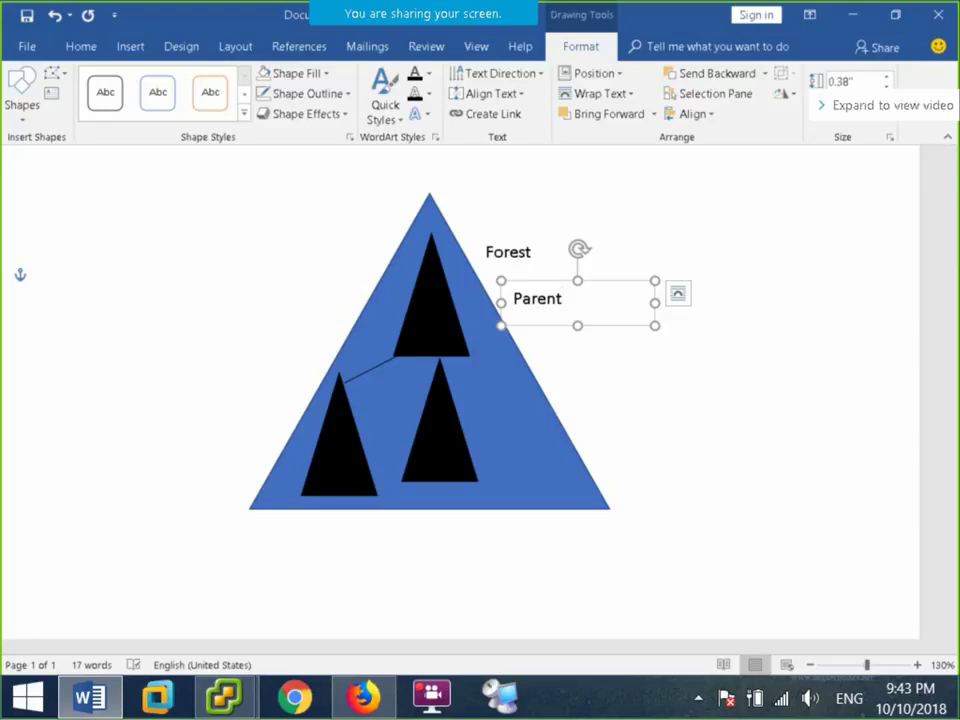
click(690, 366)
click(557, 283)
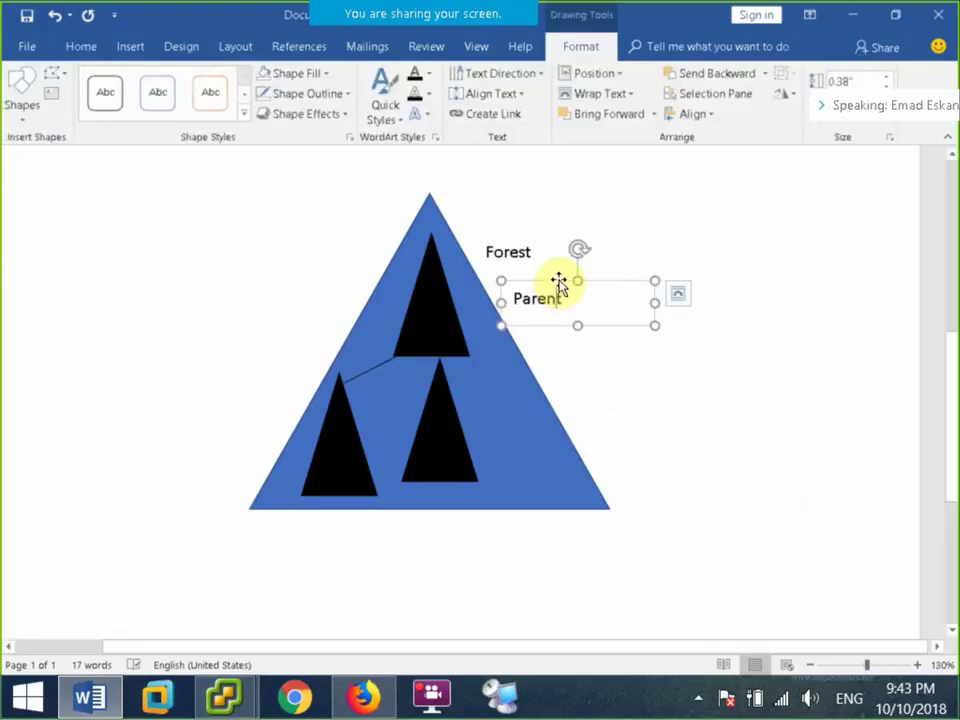
drag(558, 283, 622, 381)
Relabel the lower copy as 'Child', then duplicate it to the triangle's left as 'Tree'.
double_click(598, 398)
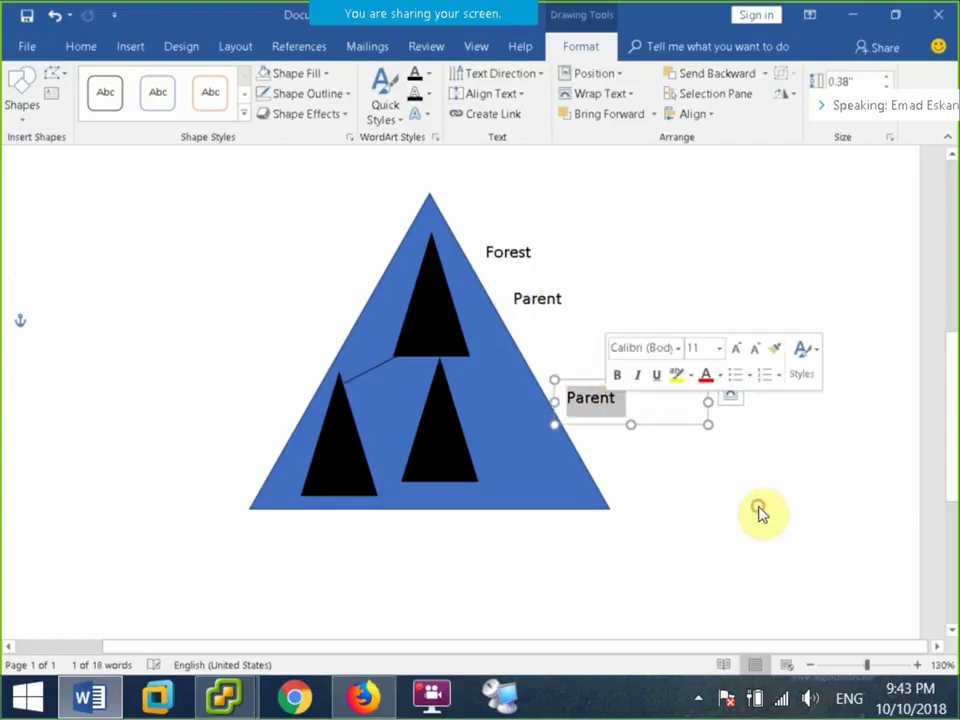
text(Child)
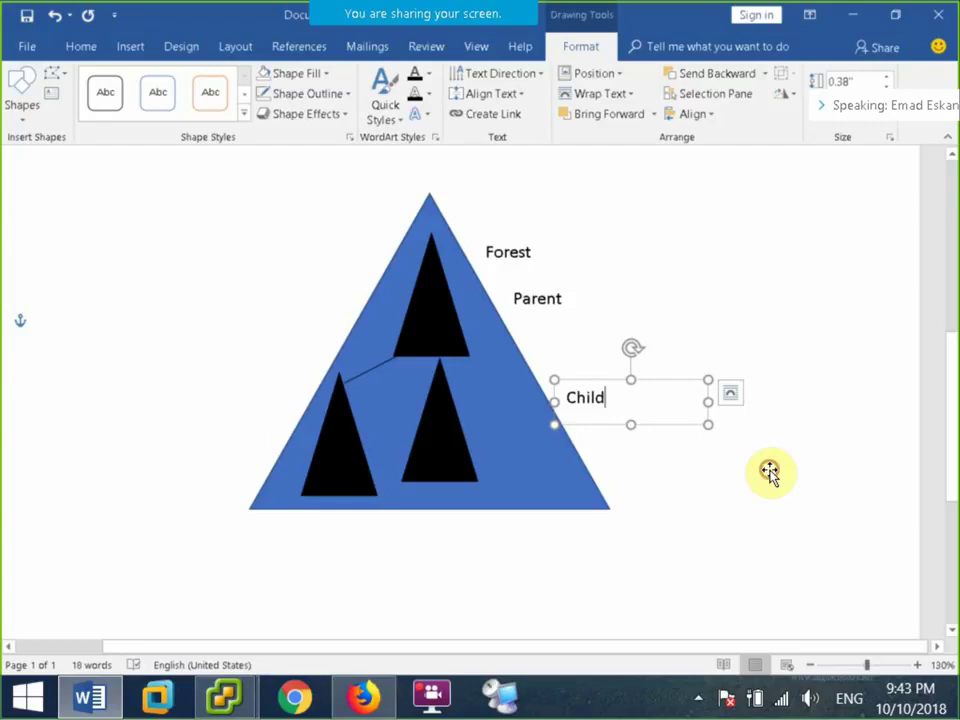
key(Escape)
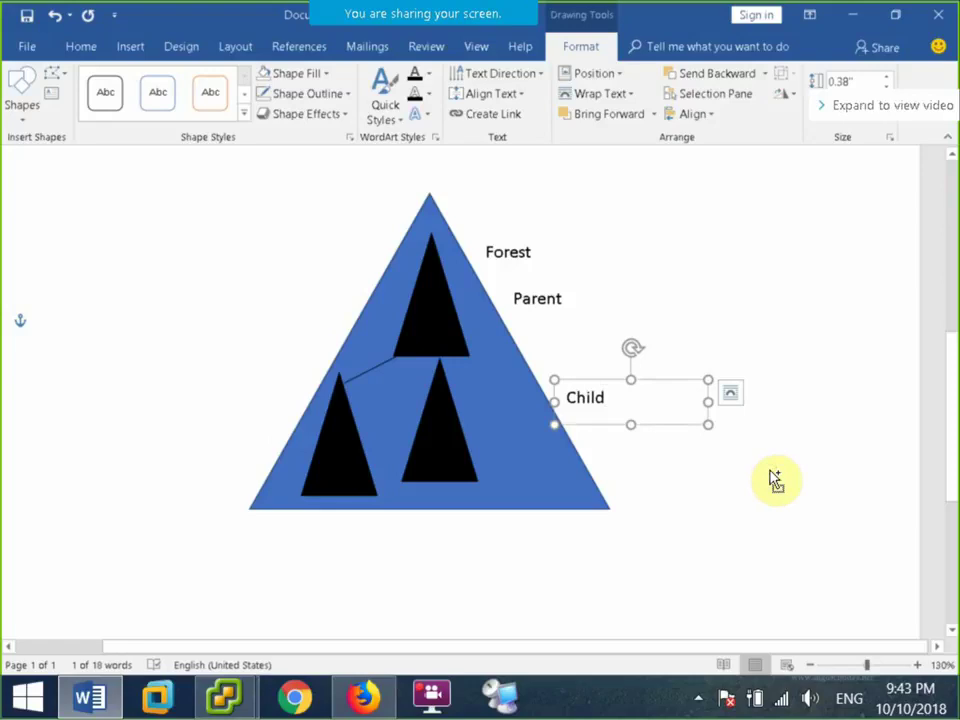
key(ctrl+d)
drag(555, 409, 197, 408)
double_click(197, 408)
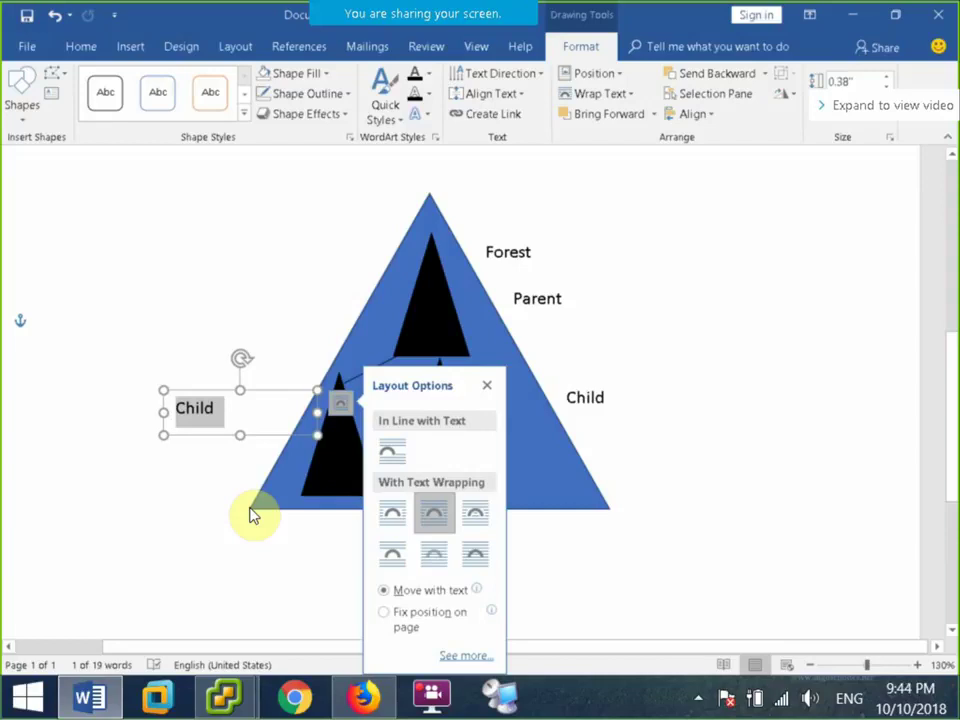
click(242, 421)
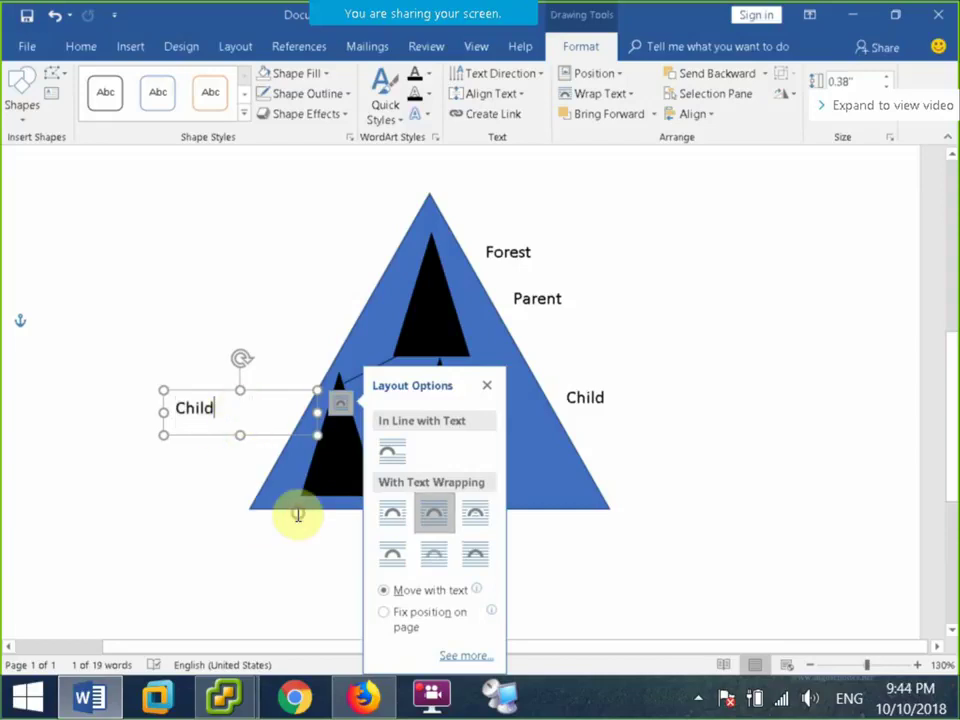
key(BackSpace)
key(BackSpace)
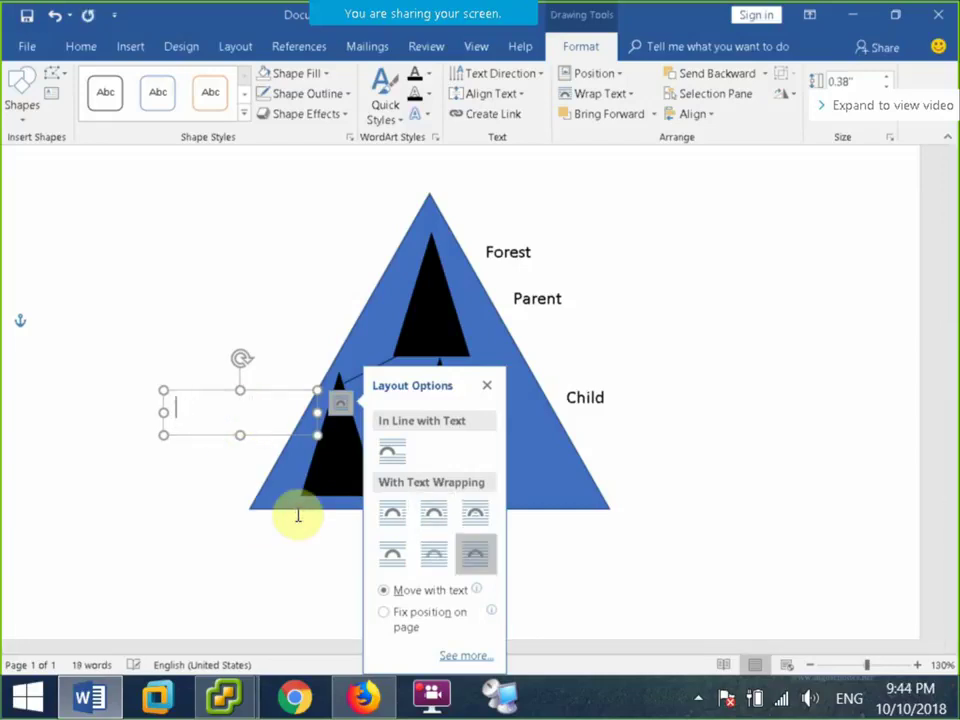
text(YTree)
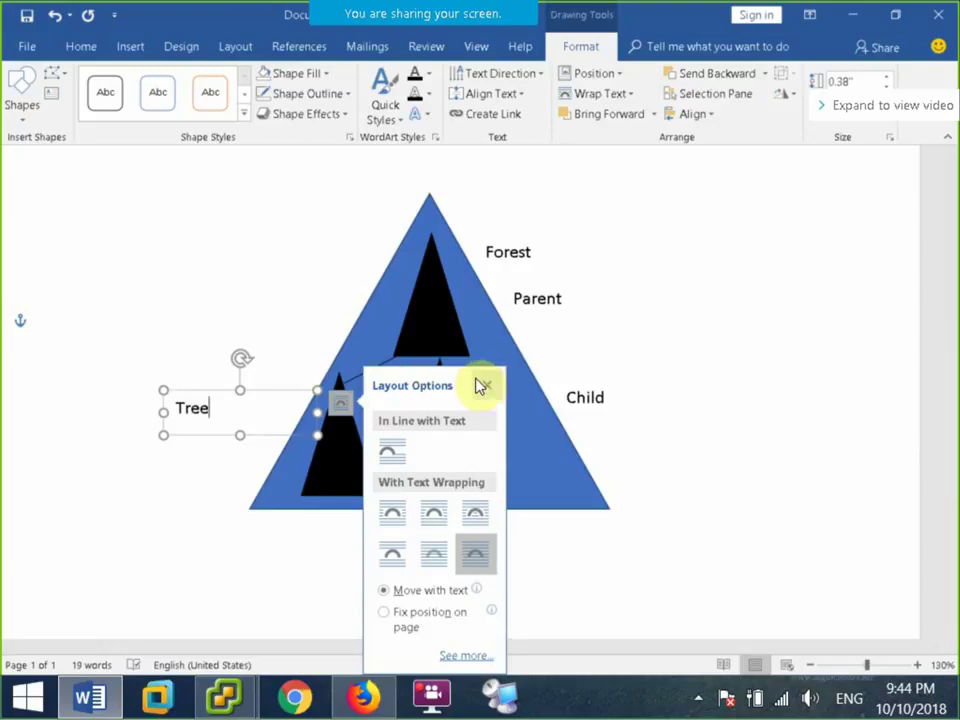
click(487, 385)
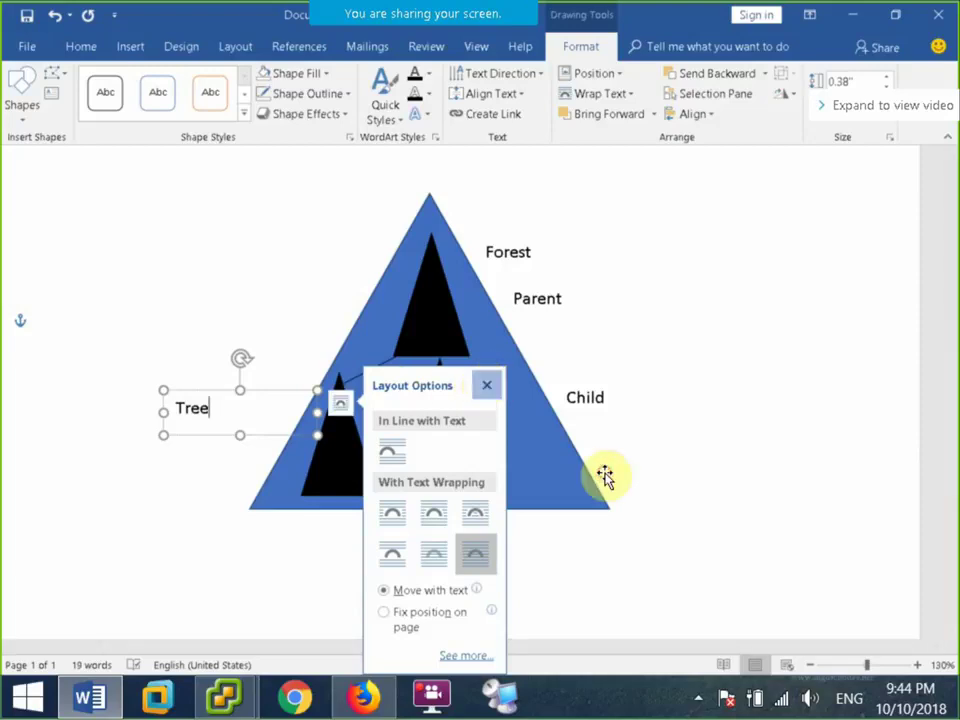
click(636, 328)
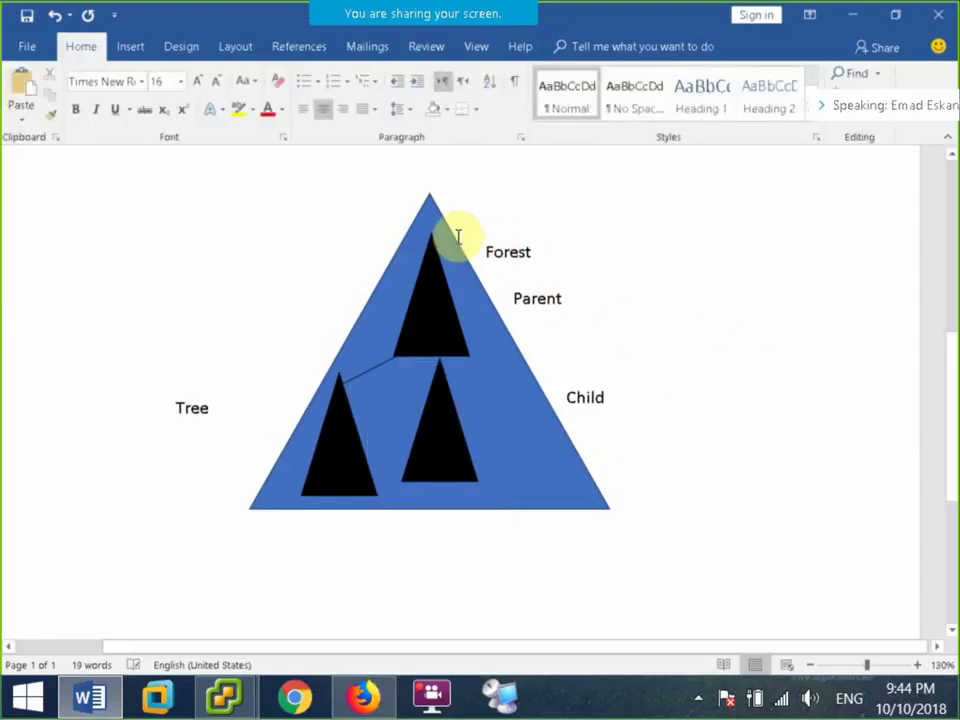
click(127, 48)
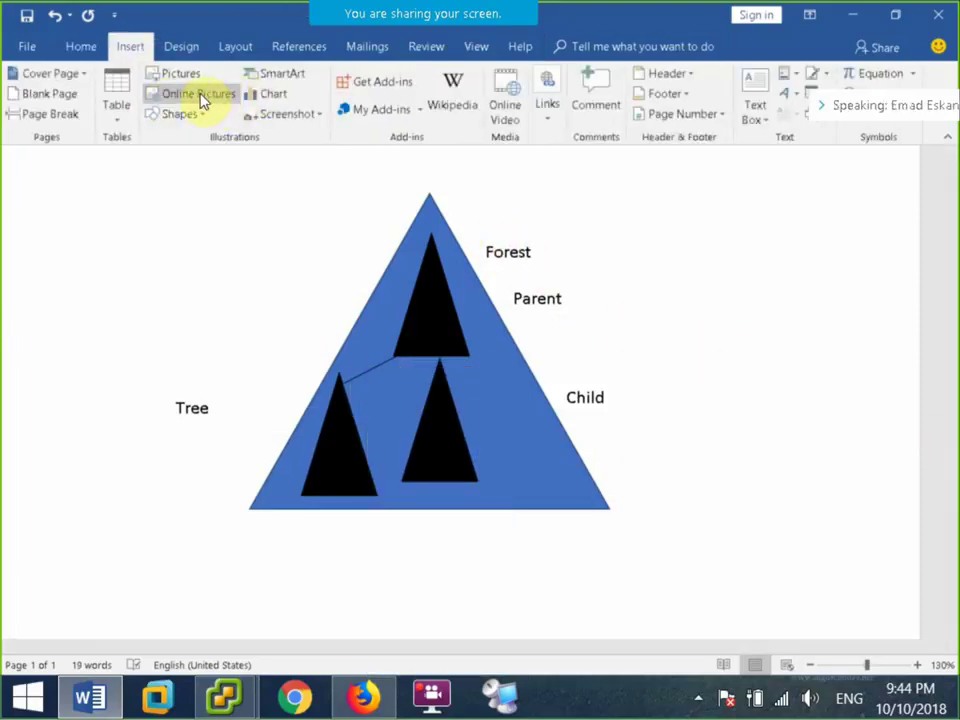
Draw a line arrow from the Forest label to the triangle edge.
click(195, 118)
click(204, 166)
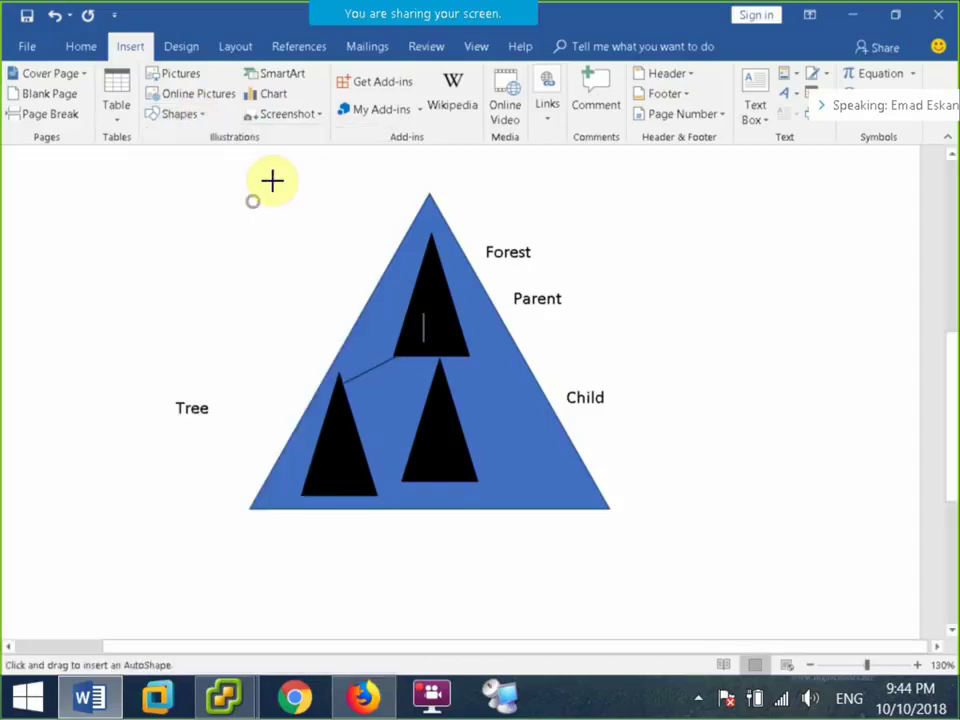
mouse_move(502, 249)
mouse_down()
mouse_move(489, 264)
mouse_move(499, 286)
mouse_up()
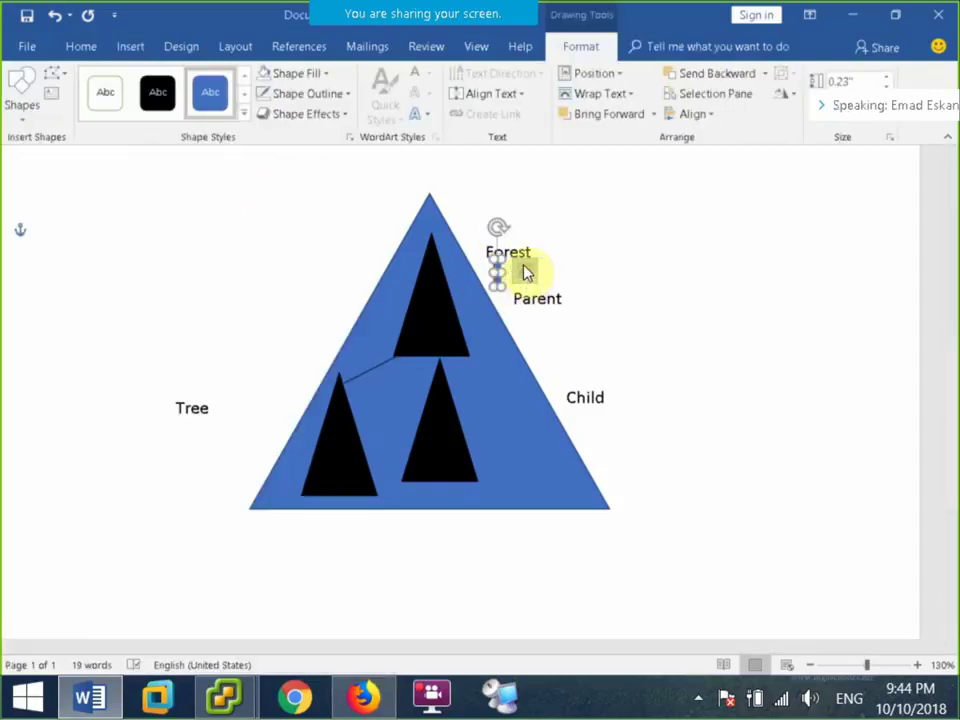
key(Escape)
click(130, 46)
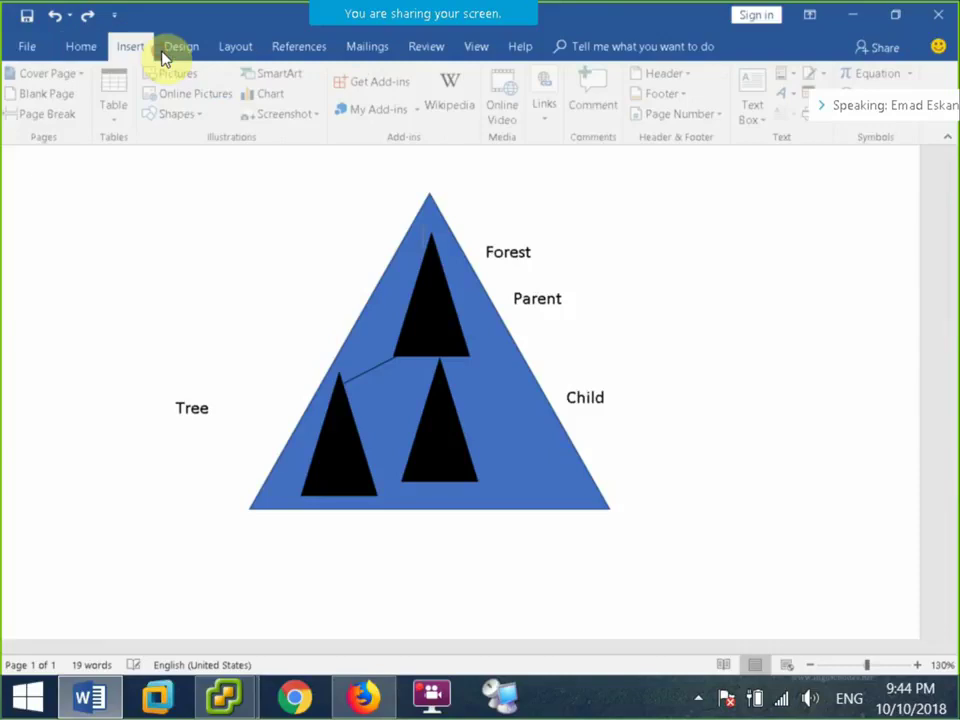
click(197, 93)
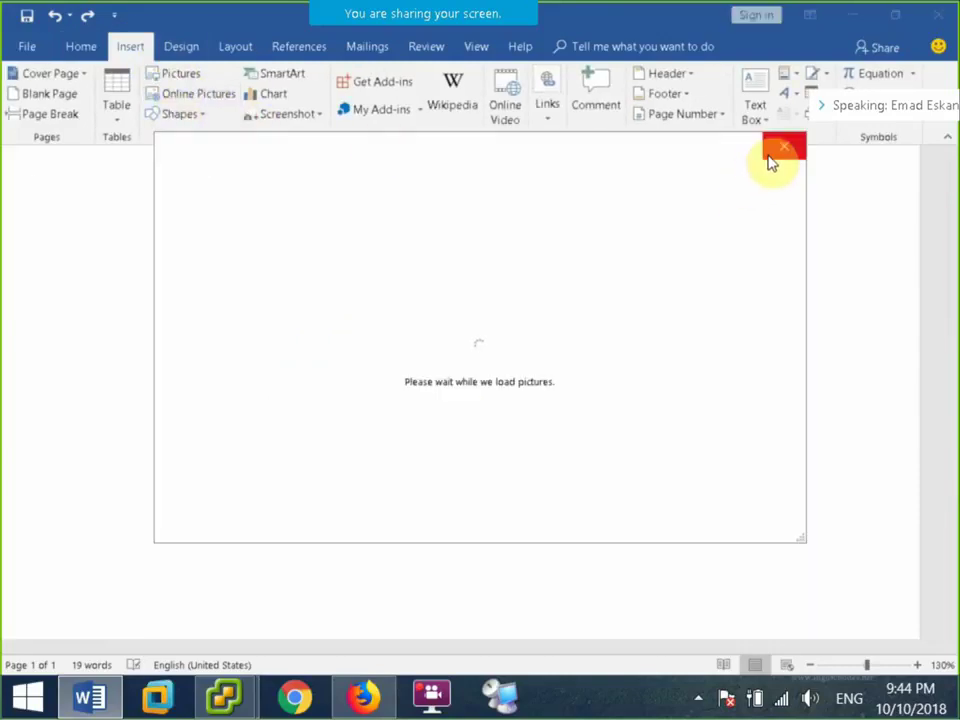
click(783, 146)
click(178, 114)
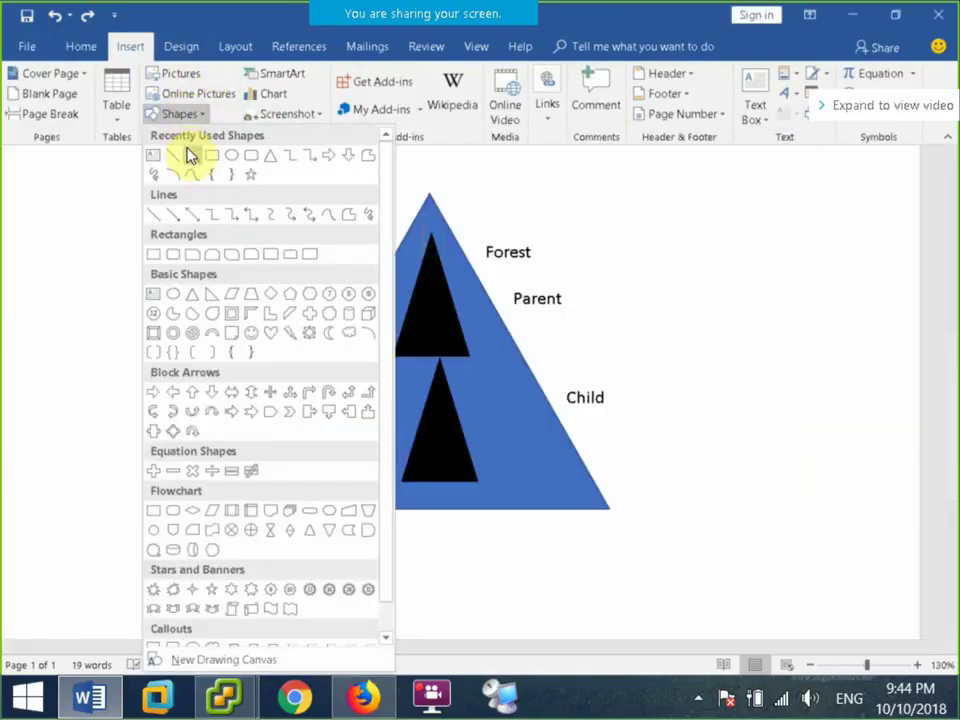
click(190, 153)
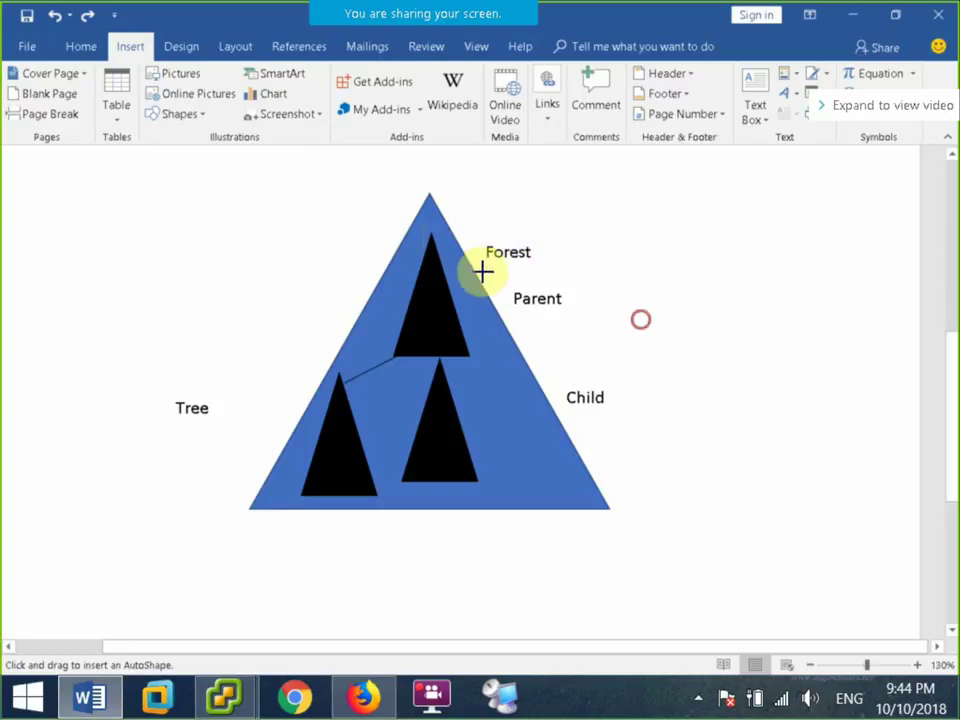
drag(476, 275, 513, 255)
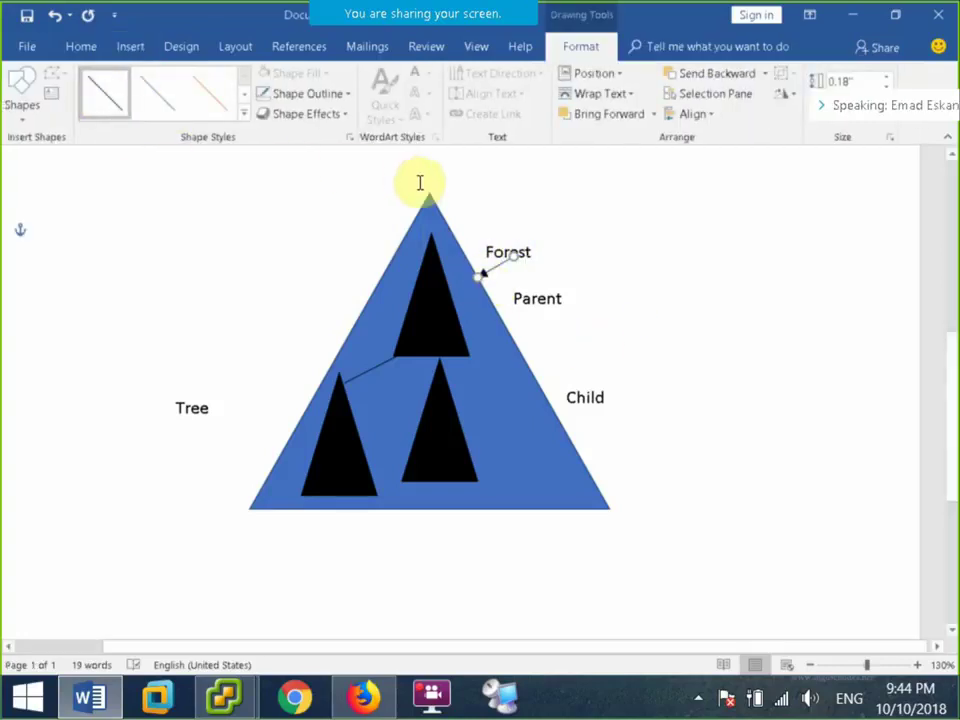
Copy the arrow to point from Parent to the top triangle and from Child to the middle triangle.
key(ctrl+c)
key(ctrl+v)
drag(521, 285, 463, 327)
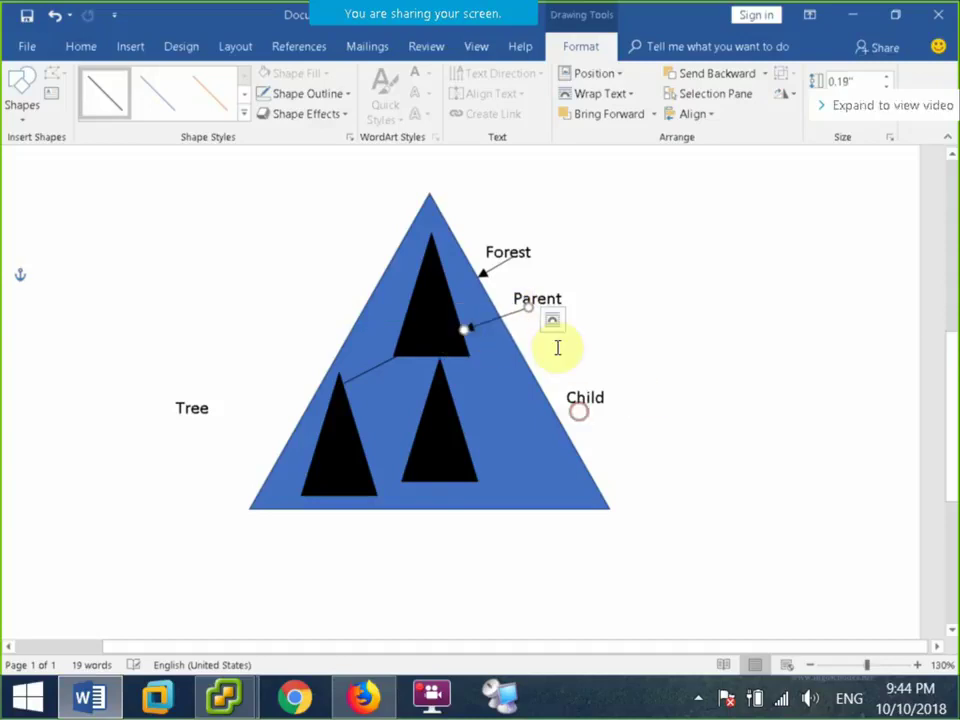
click(553, 319)
click(810, 315)
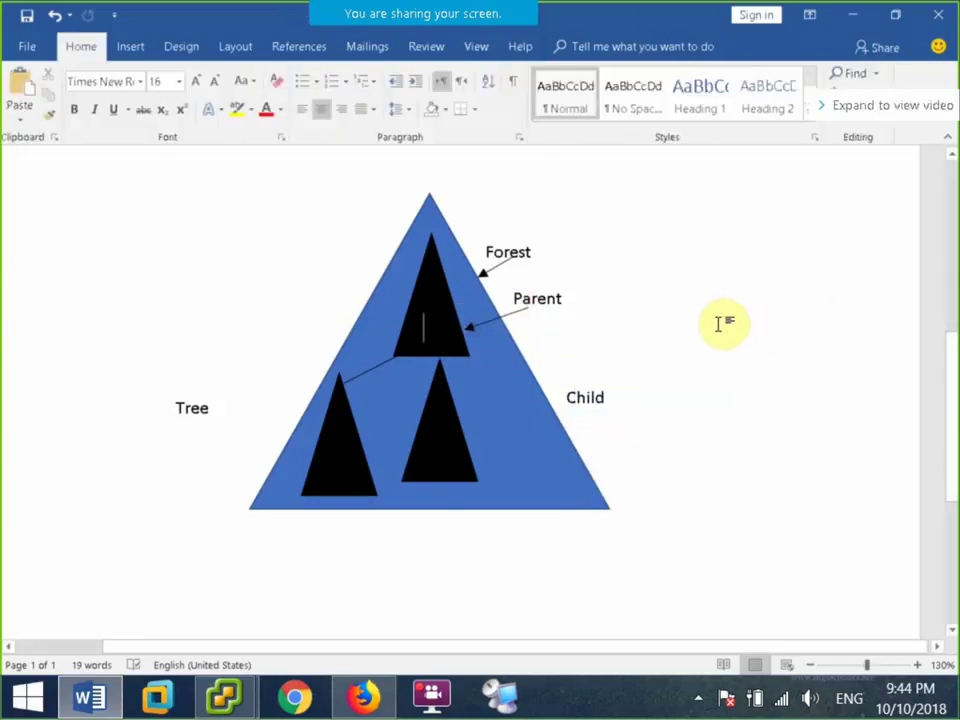
key(ctrl+d)
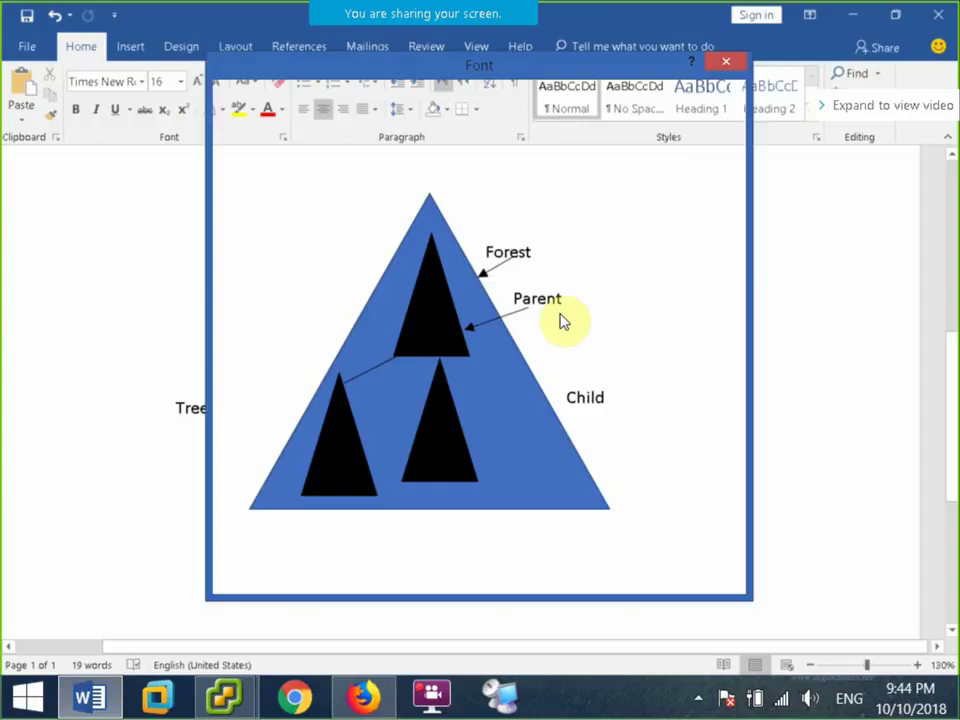
key(Escape)
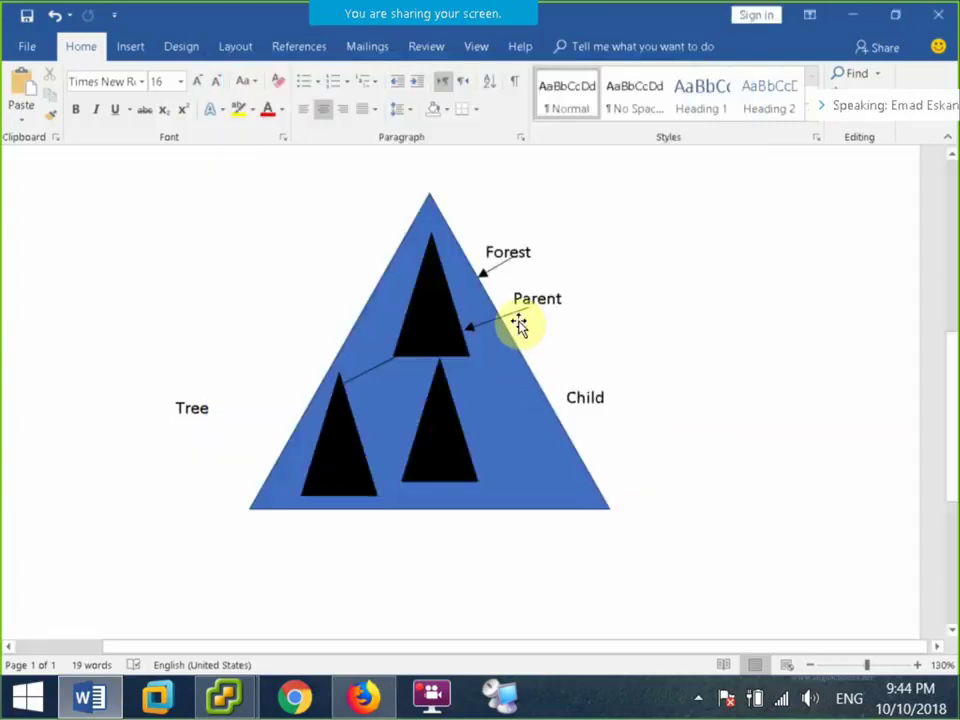
click(521, 322)
drag(521, 325, 463, 435)
click(131, 47)
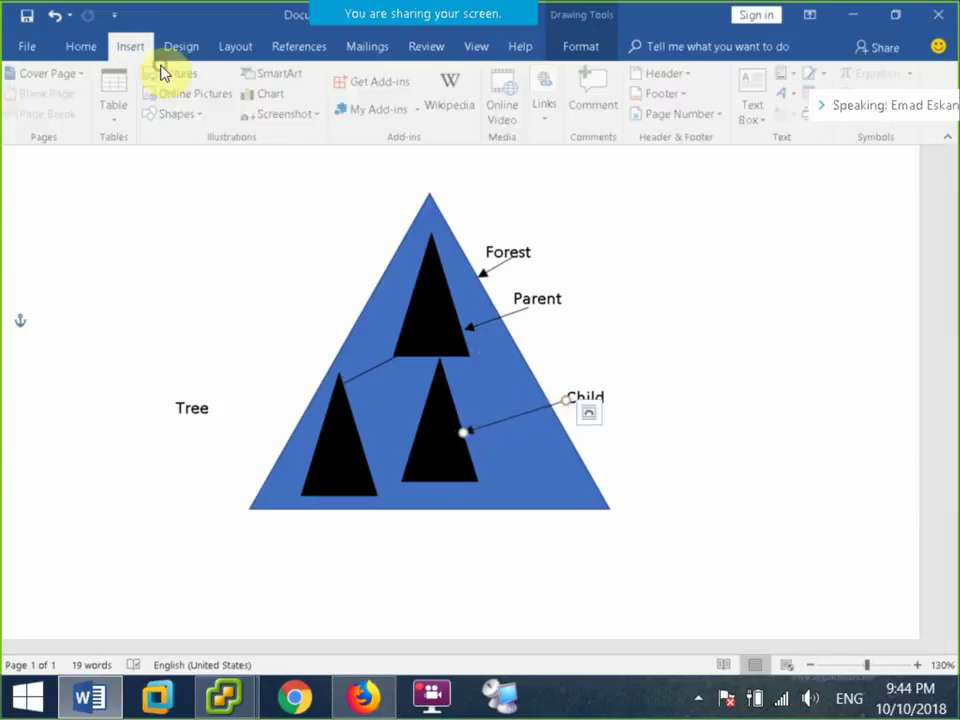
click(244, 356)
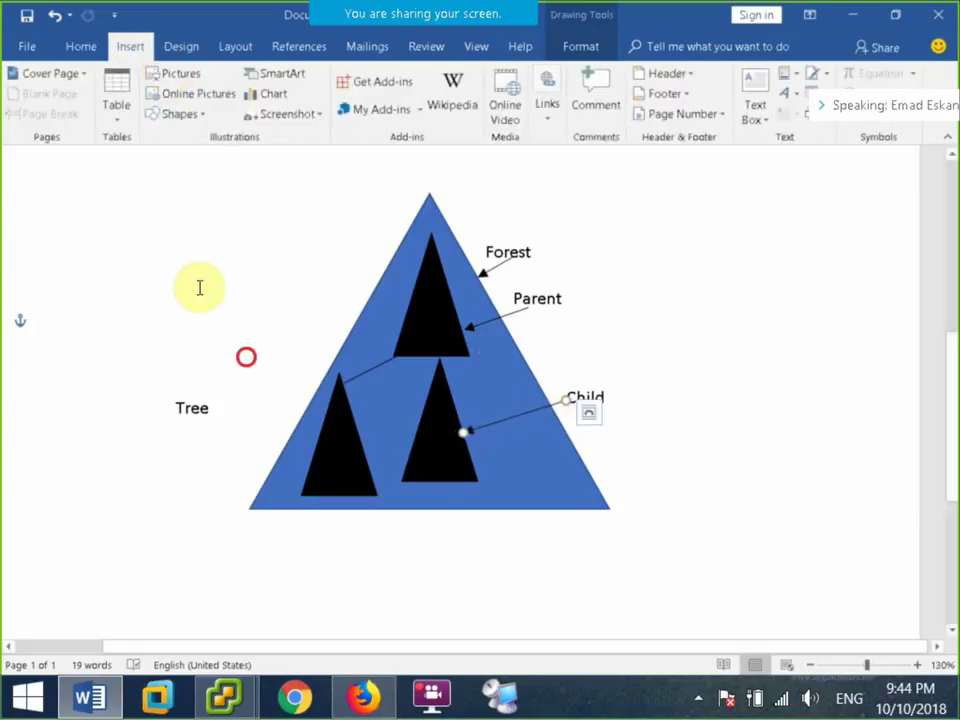
Draw a line from Tree to the left triangle and give it the dark arrow style.
click(188, 116)
click(196, 163)
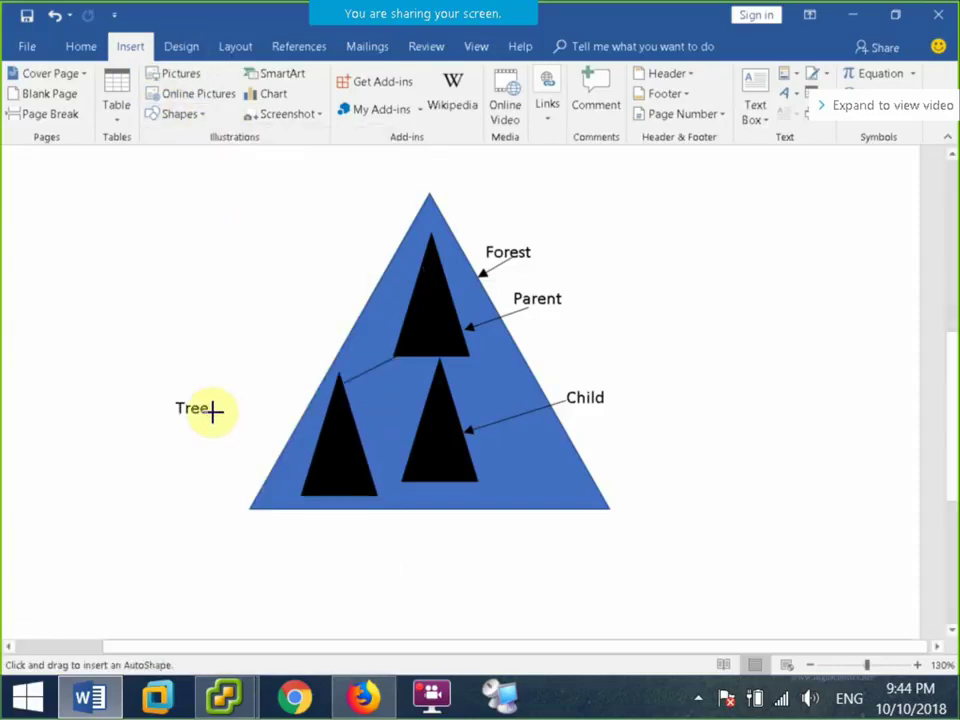
mouse_move(213, 410)
mouse_down()
mouse_move(317, 444)
mouse_move(290, 428)
mouse_up()
click(384, 537)
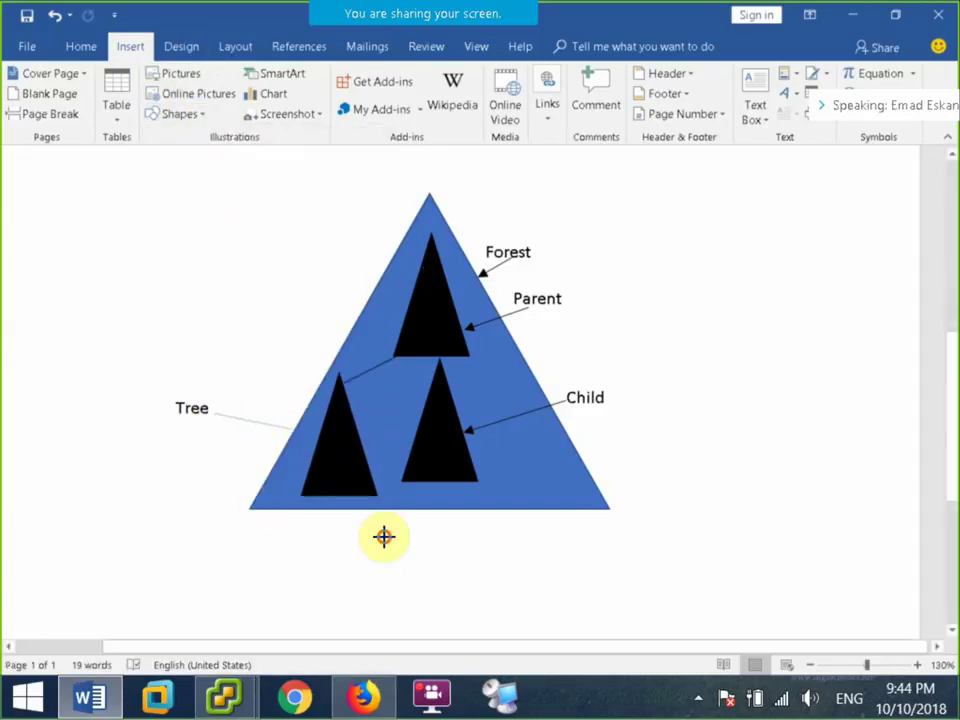
double_click(290, 424)
click(125, 106)
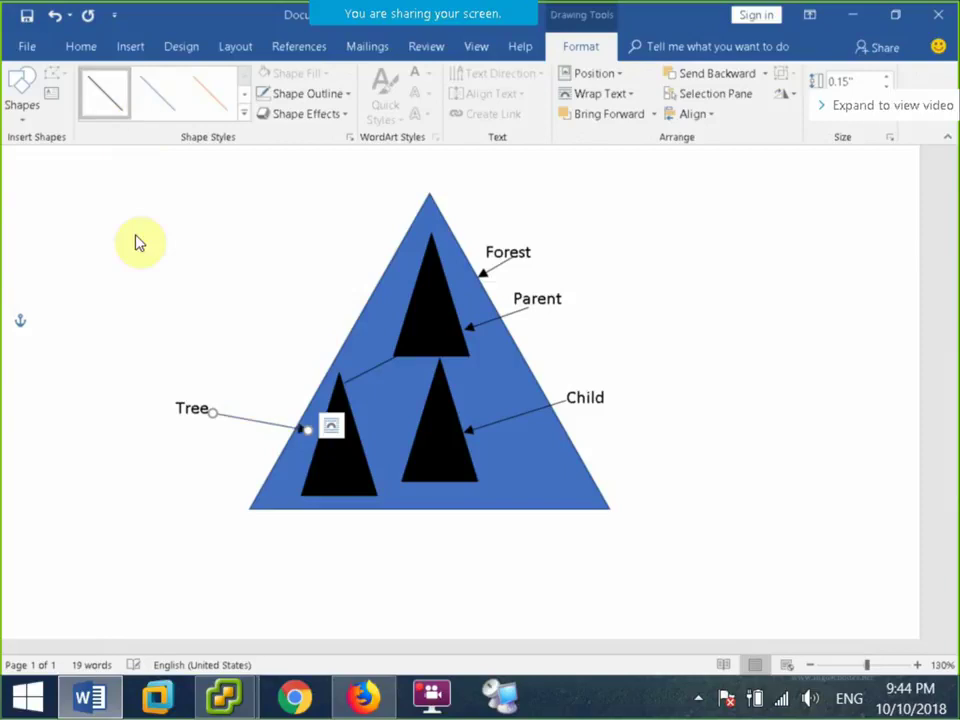
click(134, 463)
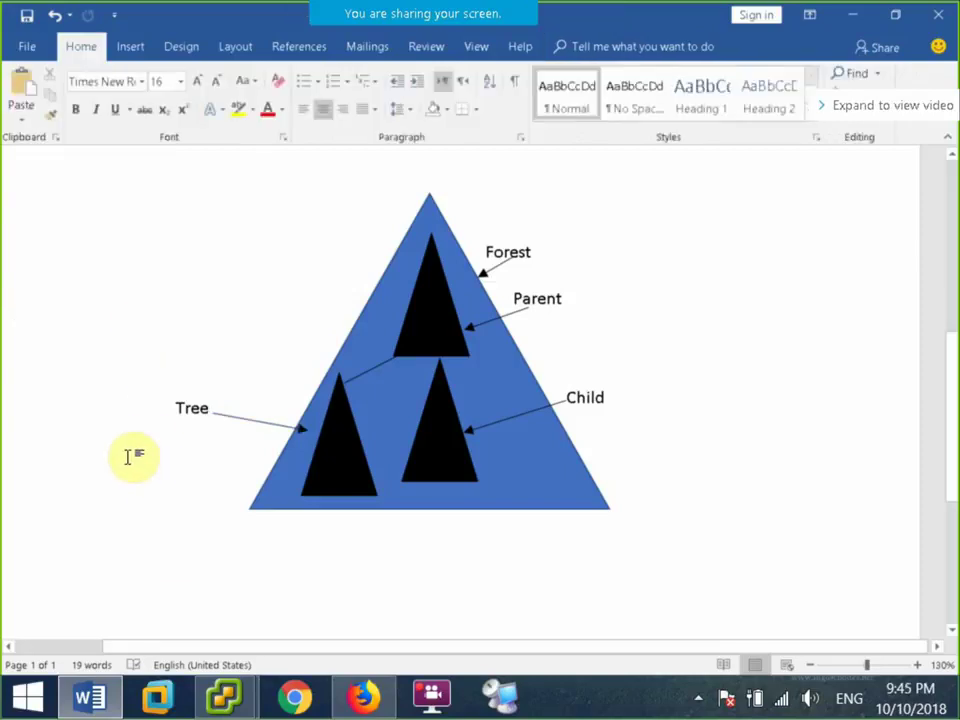
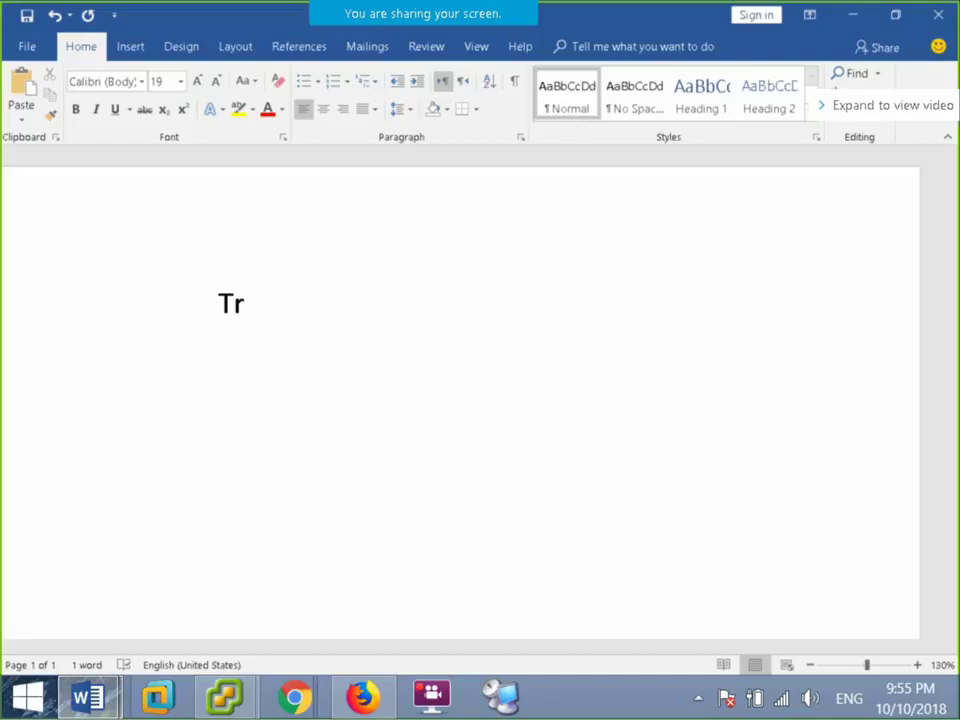
Finish the 'Truest' title and start the numbered list with Forest truest and Parent truest.
text(uest)
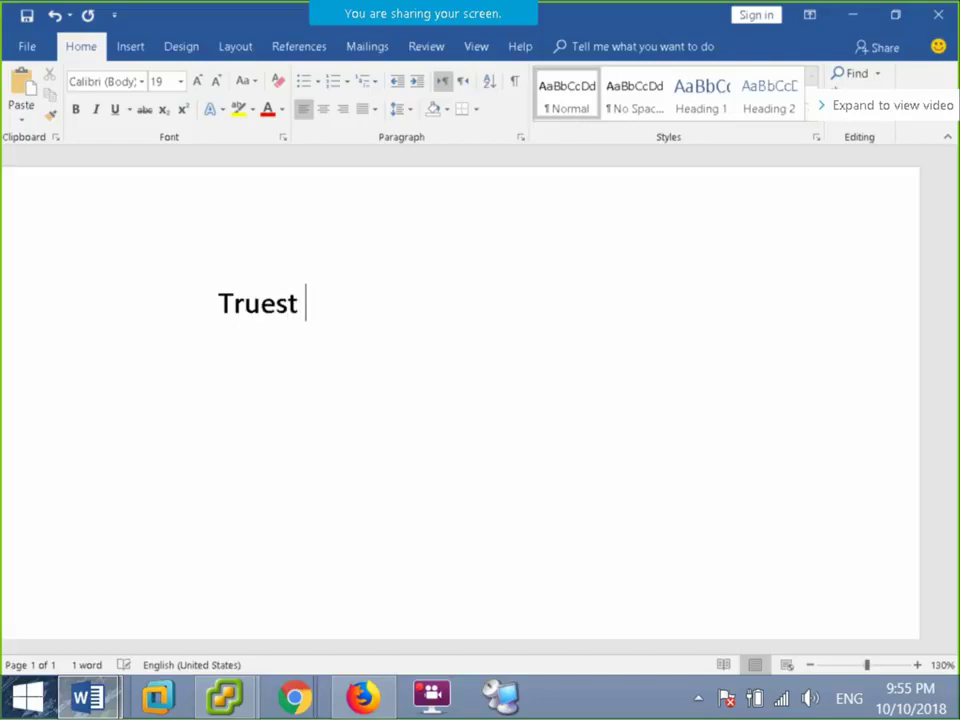
key(Return)
text(1)
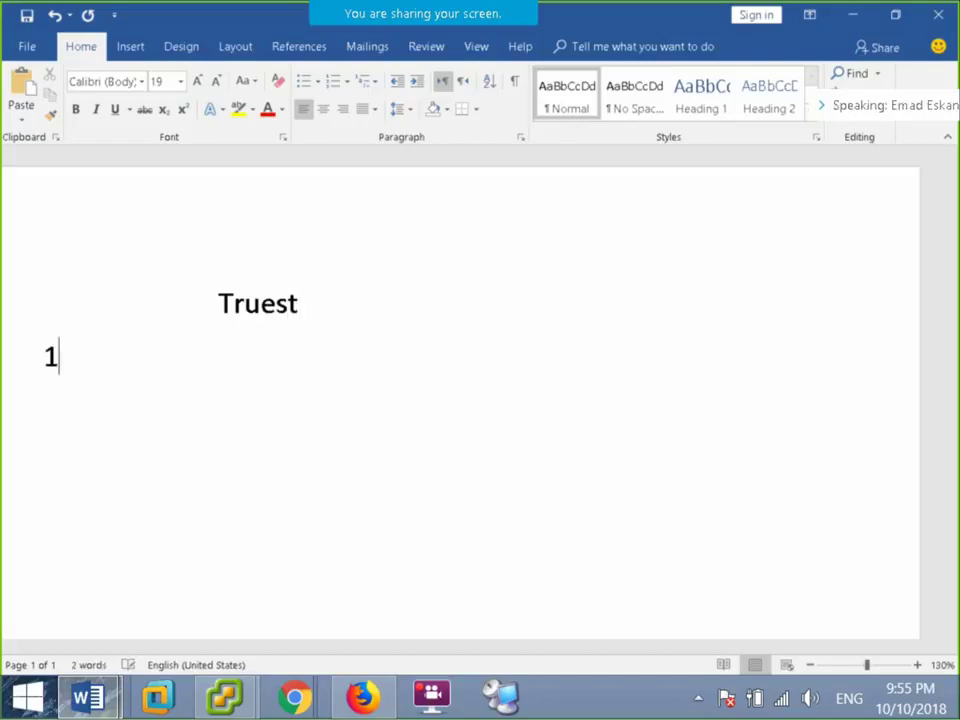
text(. for)
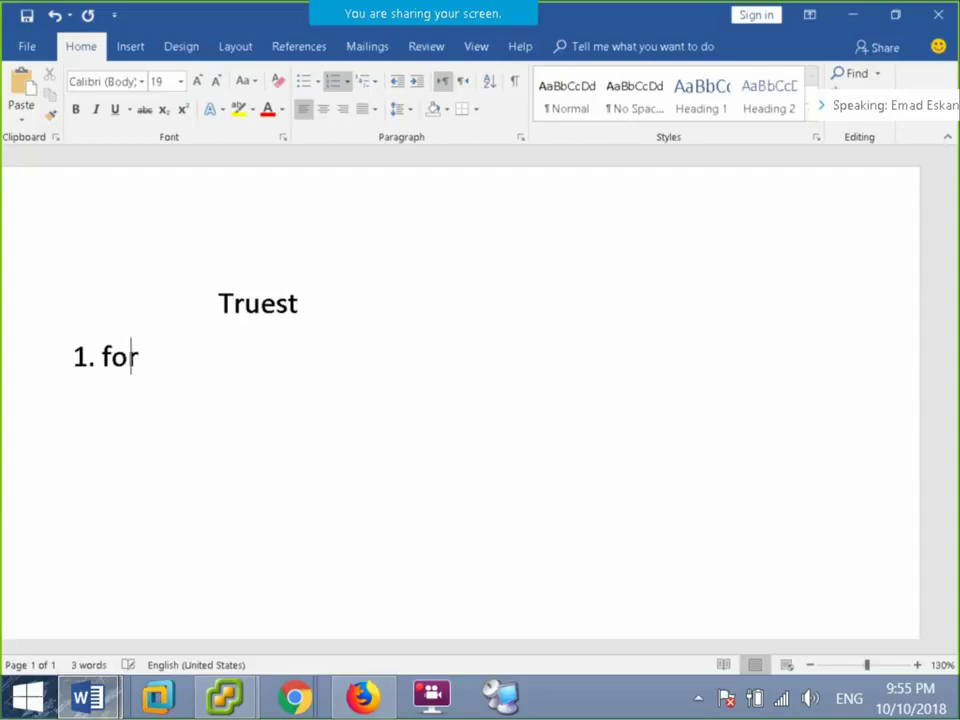
text(est )
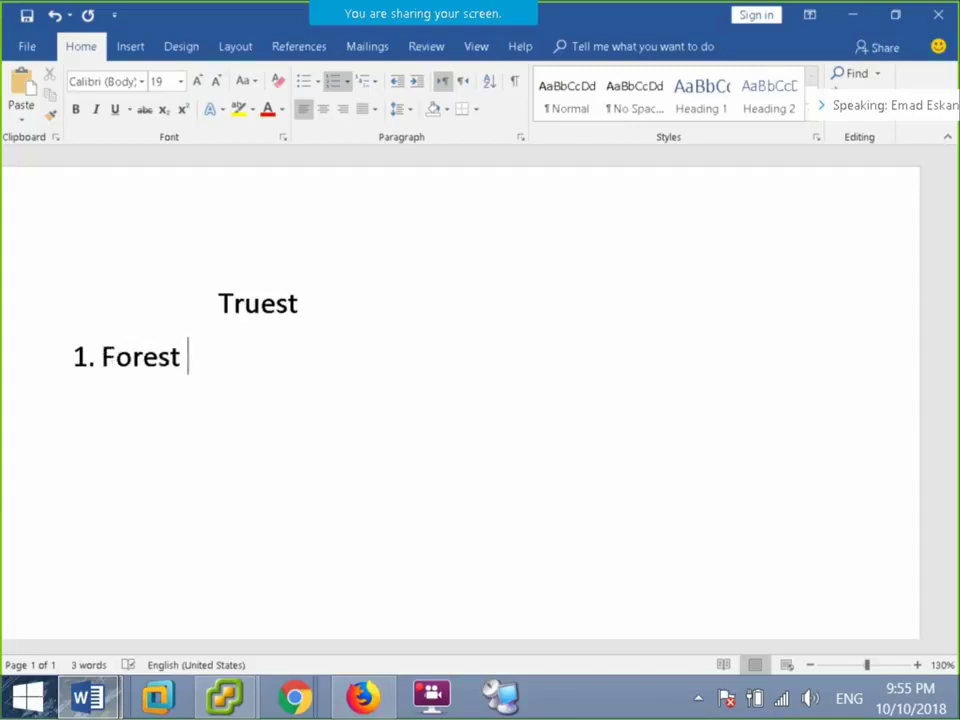
text(truest)
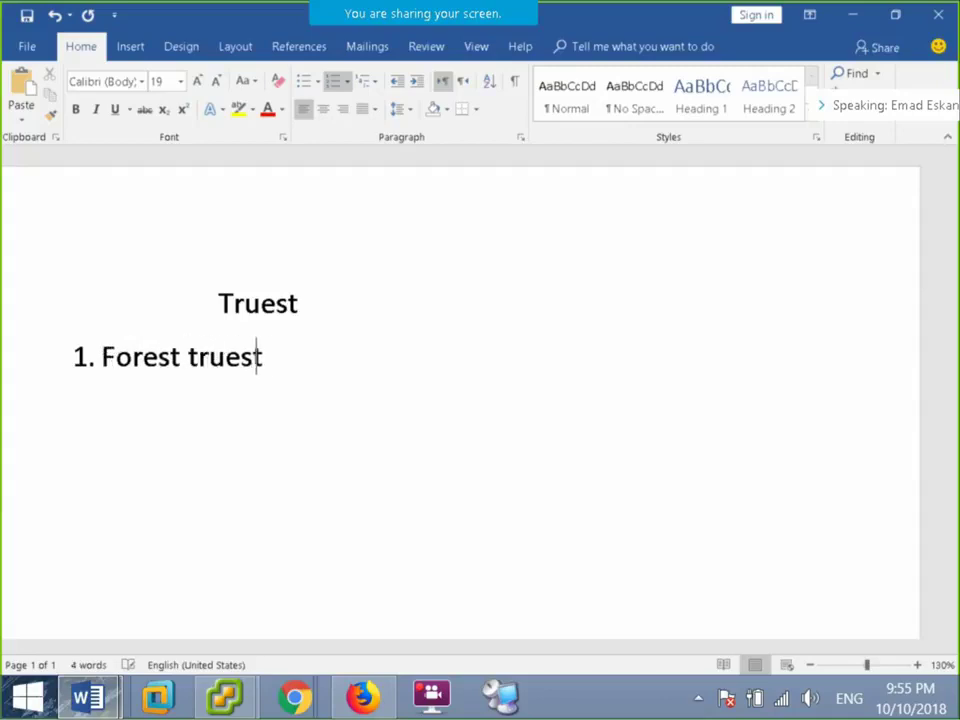
key(Return)
text(pa)
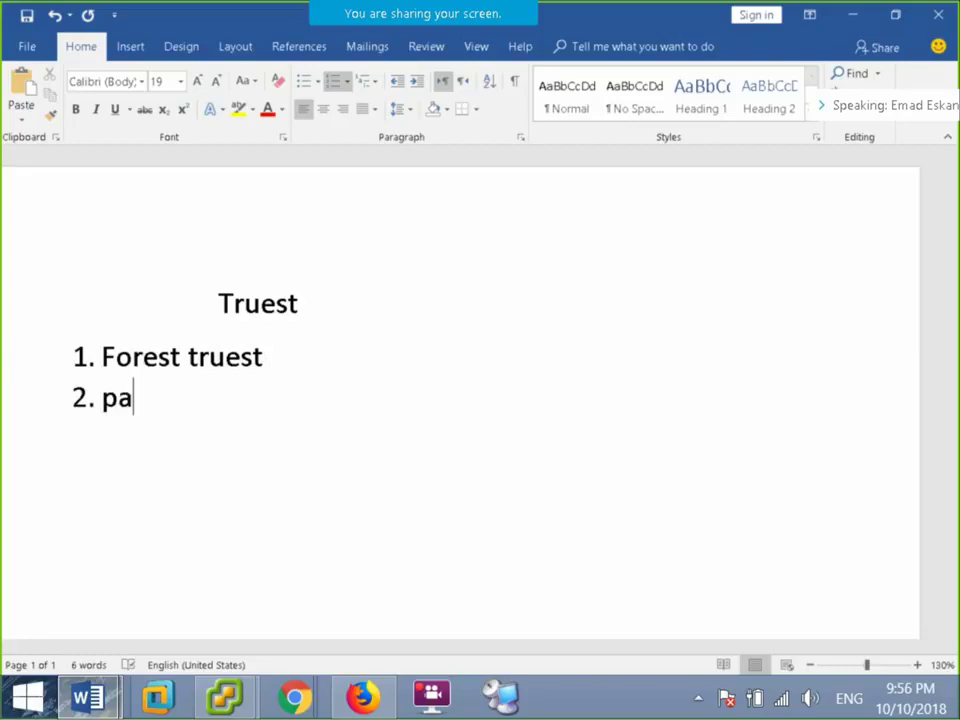
text(rent t)
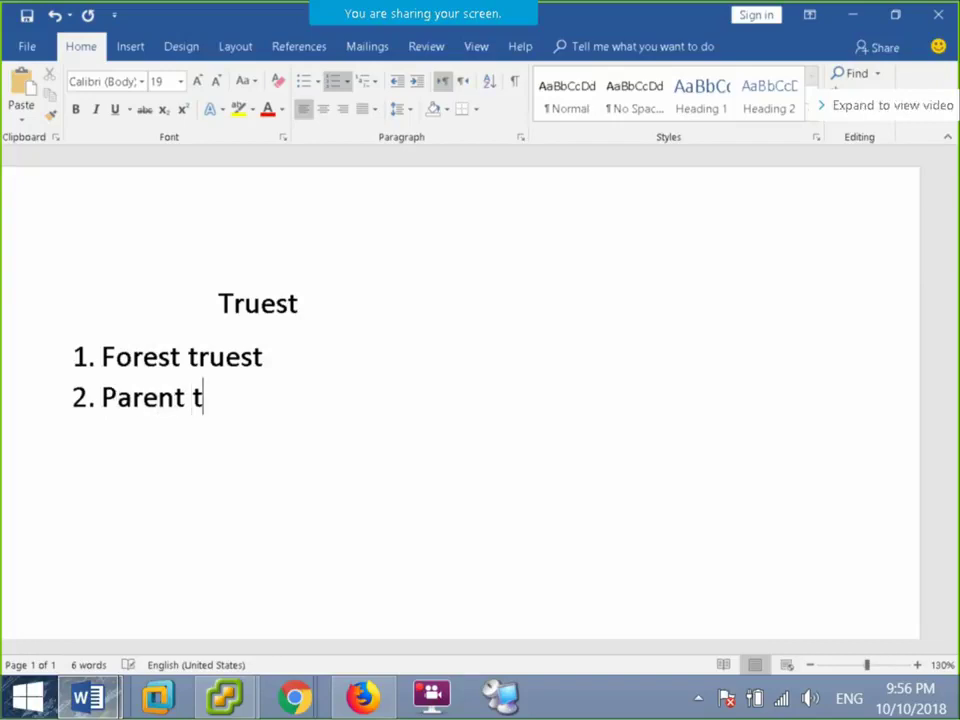
text(ruest)
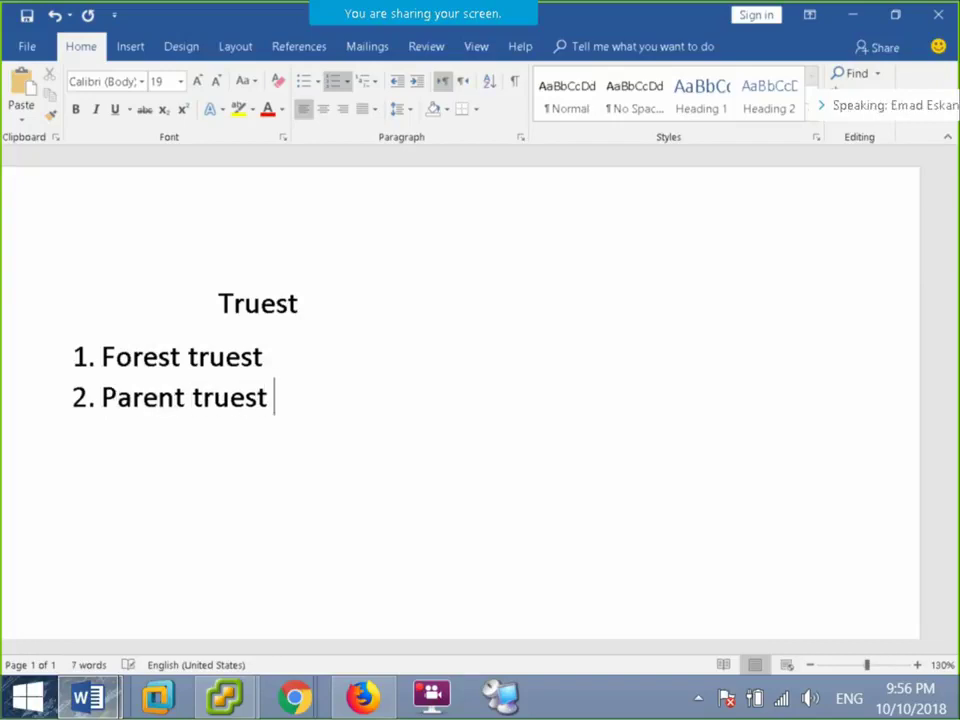
key(Return)
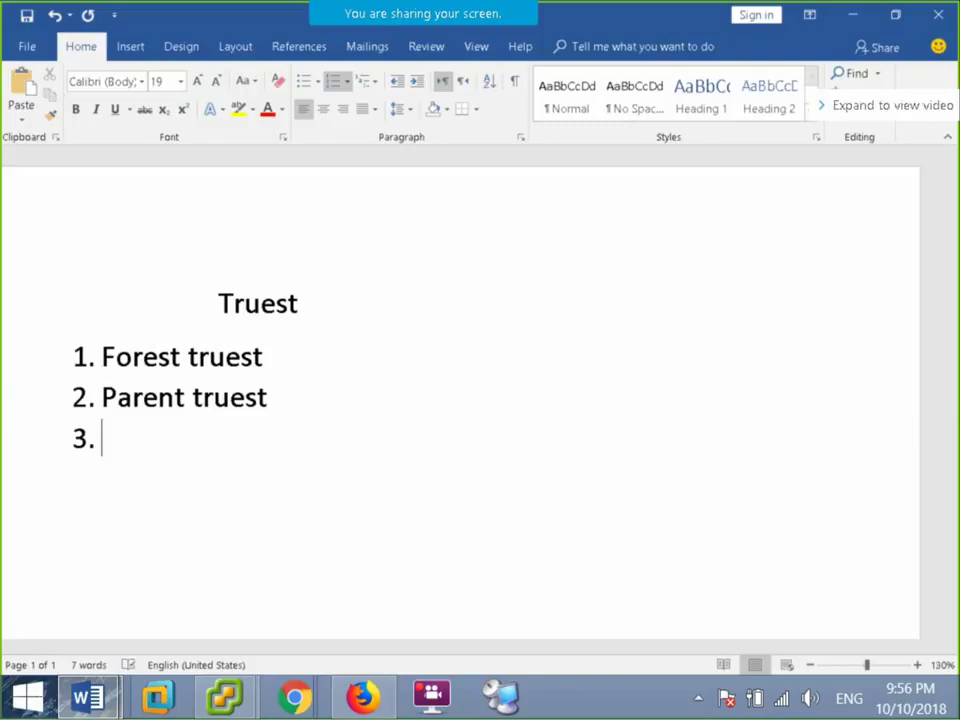
Add Tree root, External truest and Shot cut truest as items 3–5, correcting a typo.
text(tree )
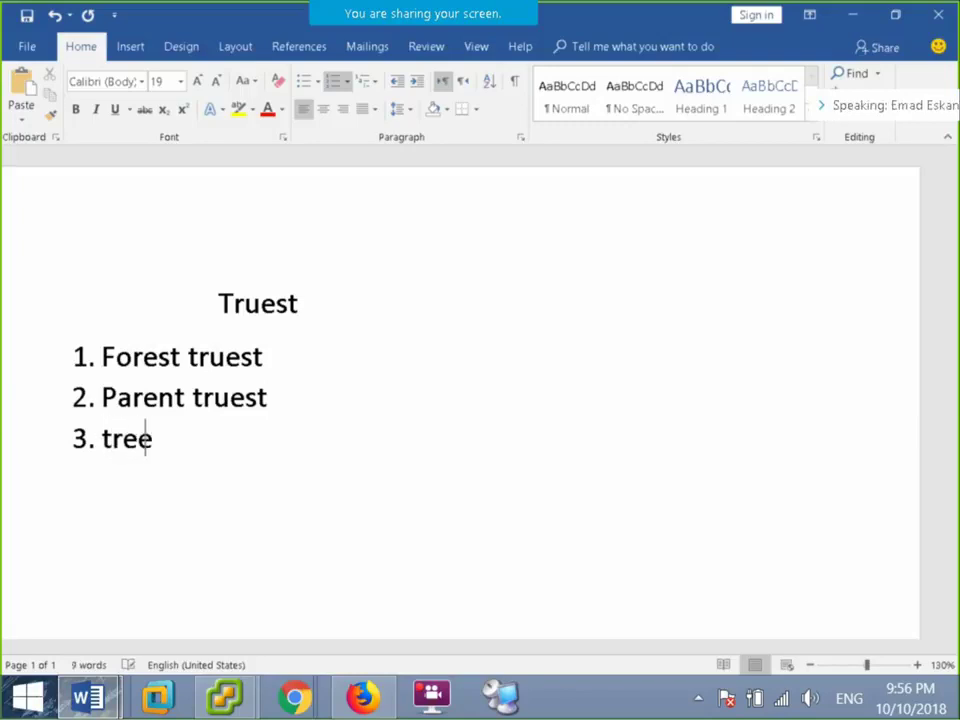
text(root)
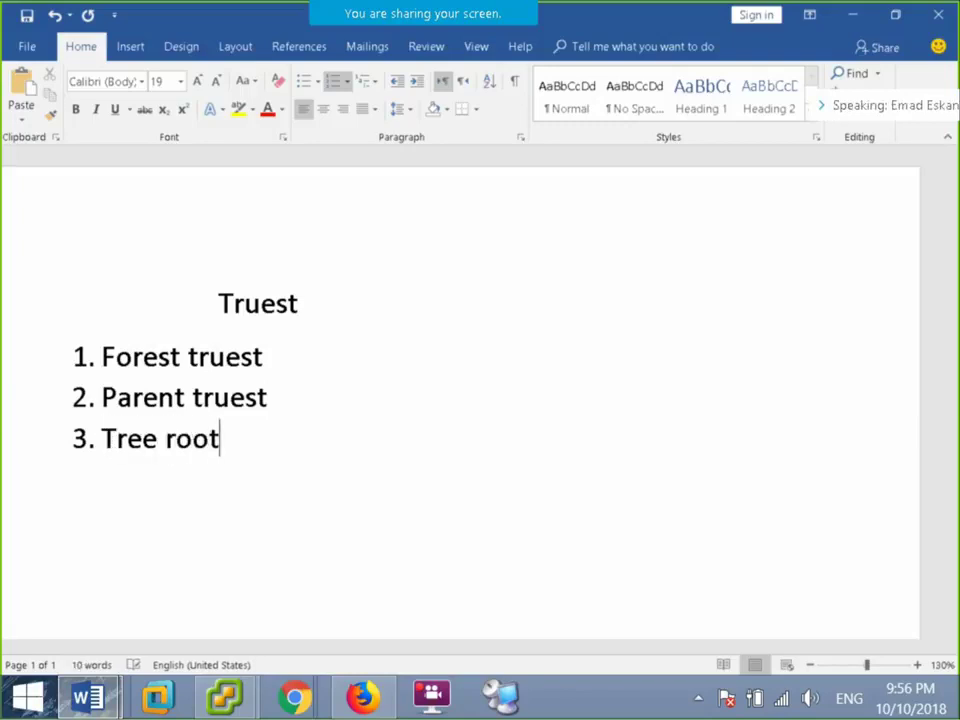
key(Return)
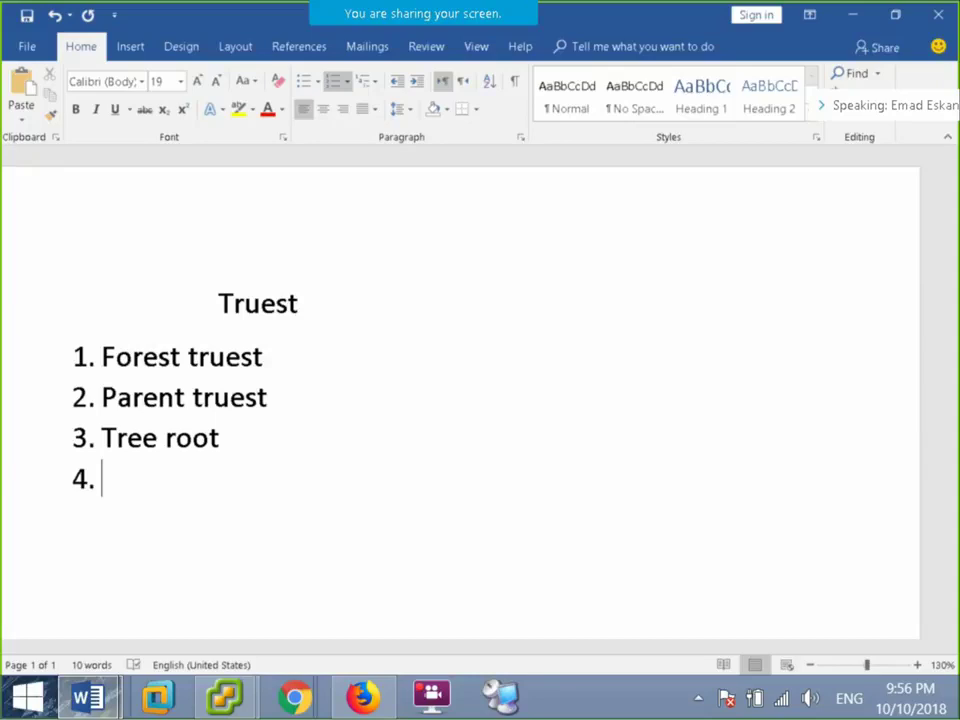
text(exte)
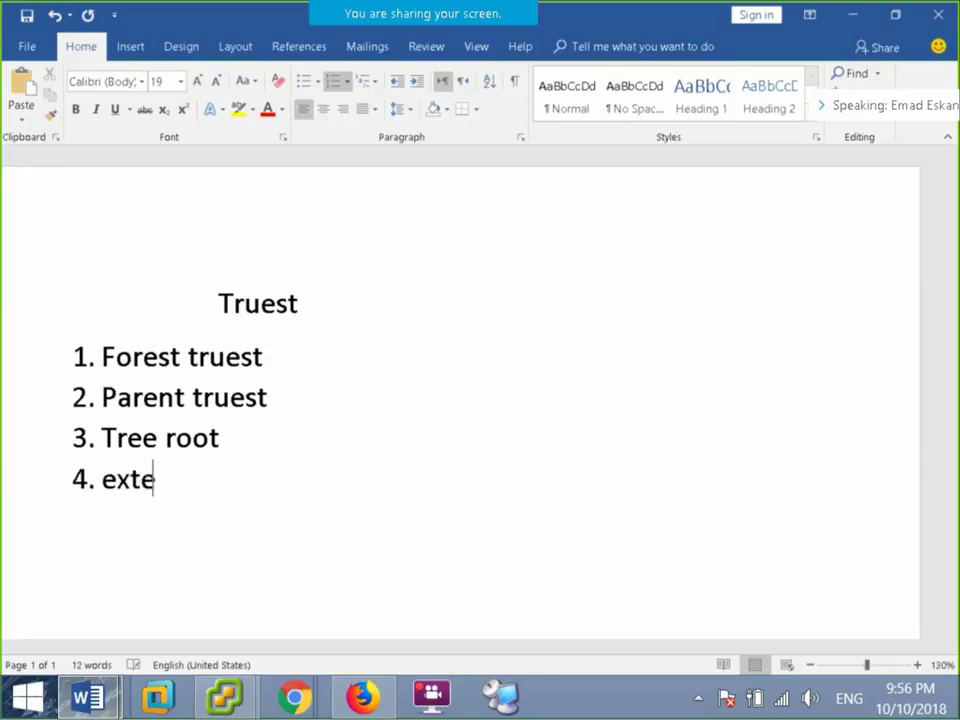
text(rnal )
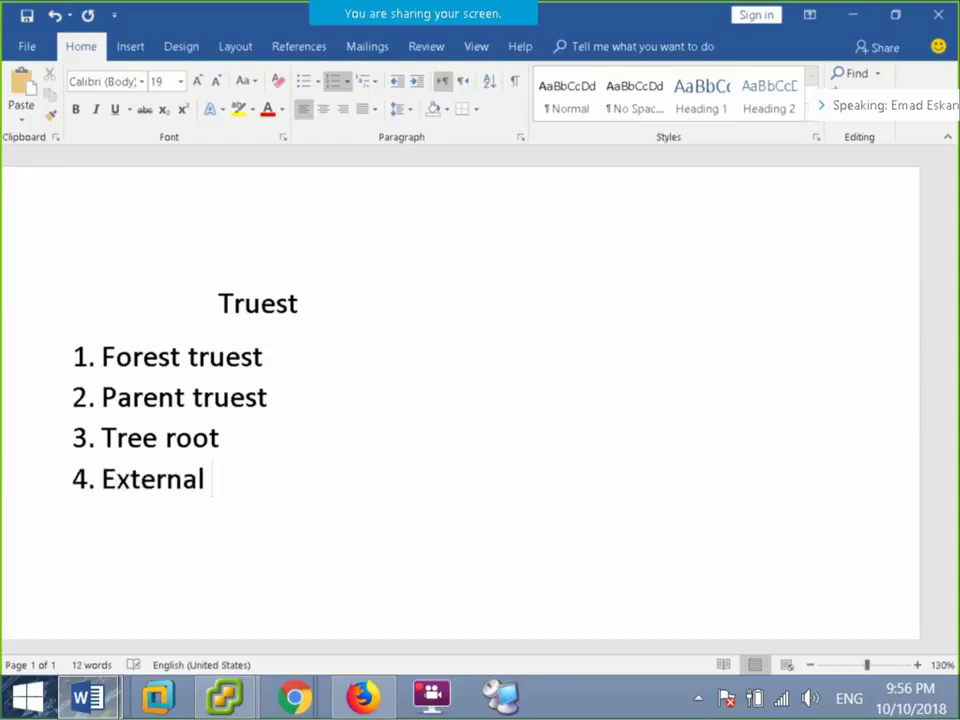
text(truet)
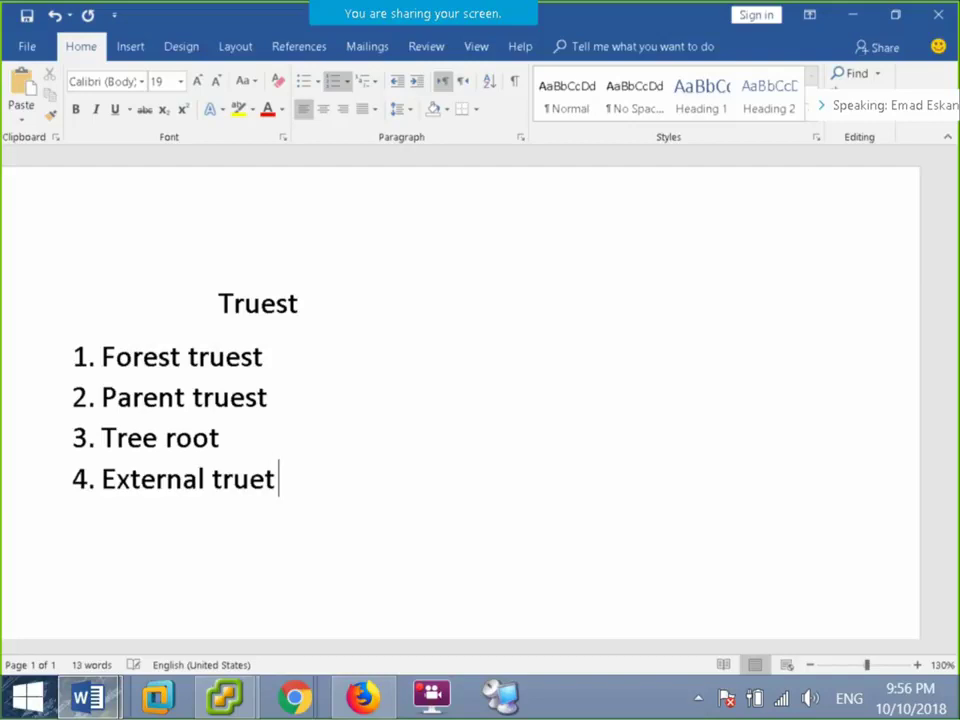
key(BackSpace)
key(BackSpace)
key(BackSpace)
key(BackSpace)
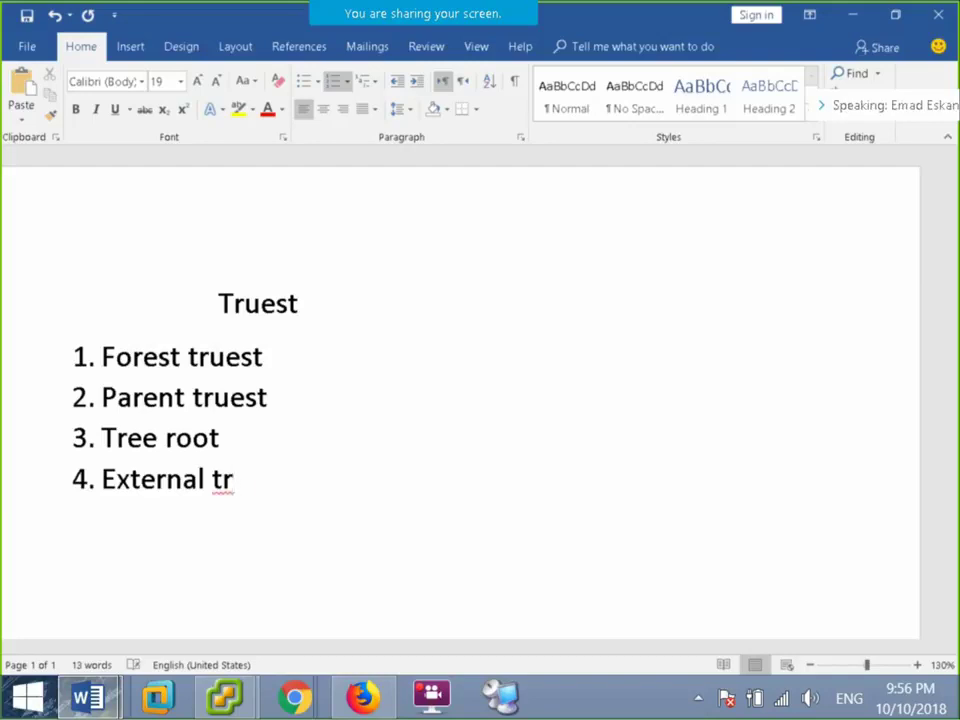
text(uest)
key(Return)
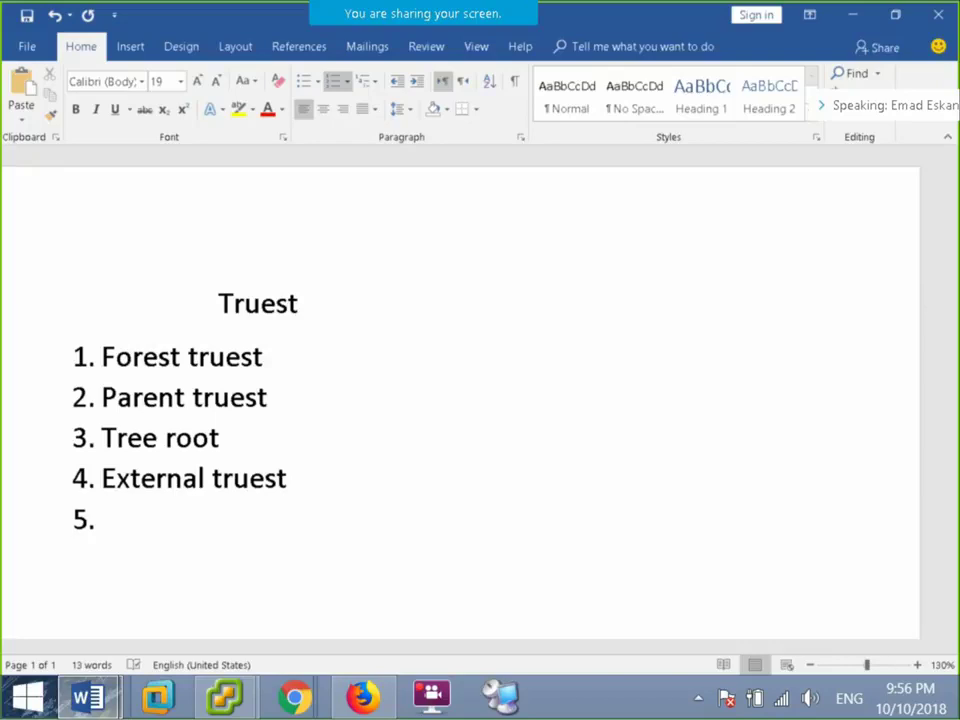
text(shot )
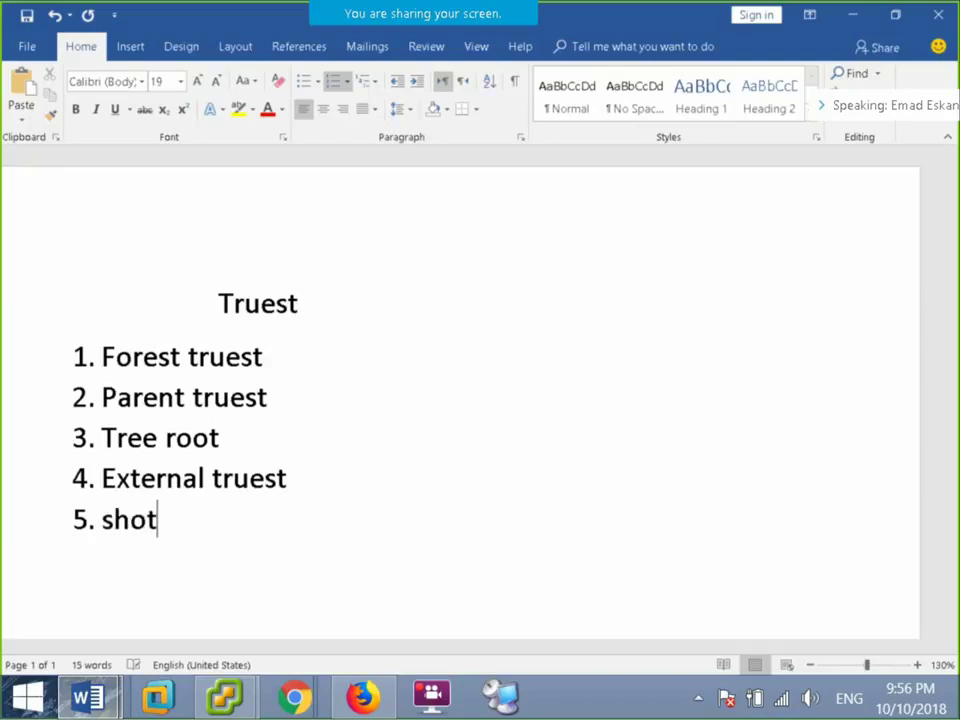
text(cu)
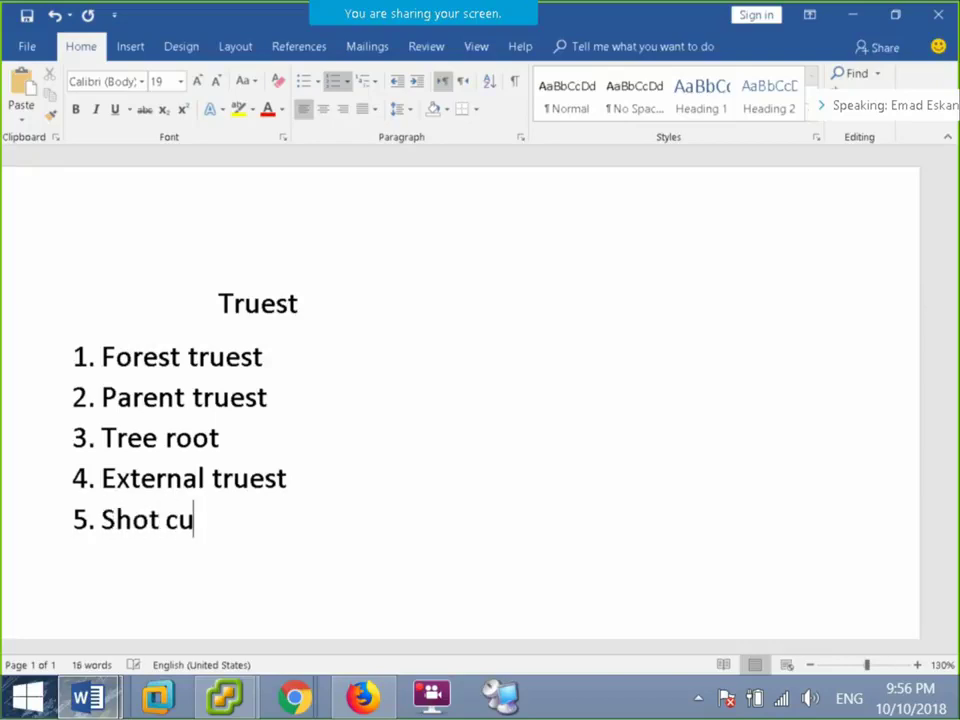
text(t truest)
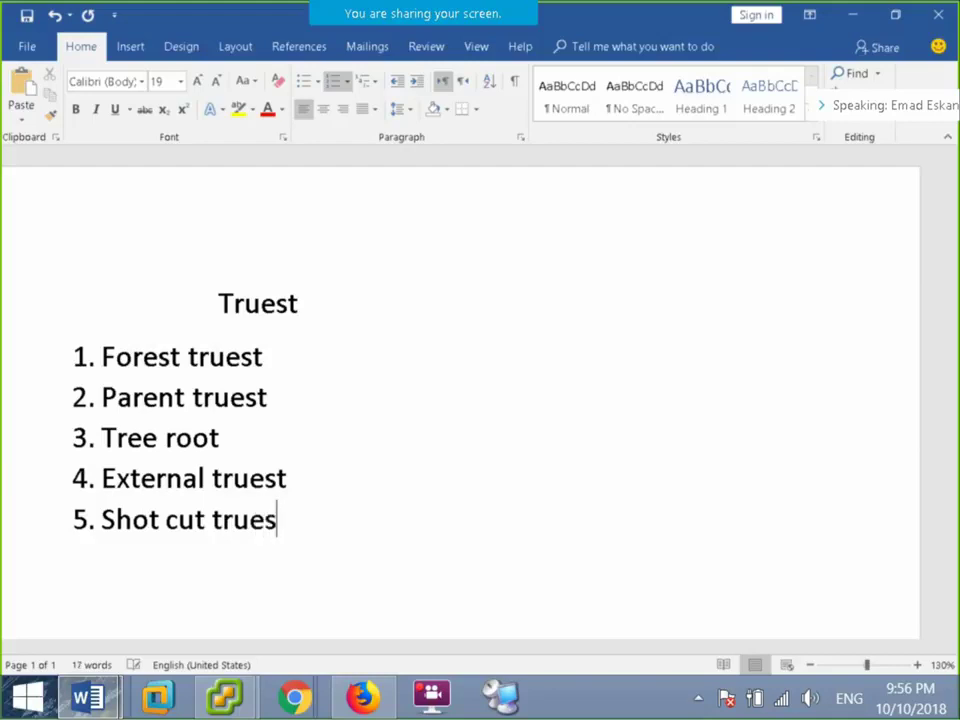
key(Return)
Delete the stray '.' and empty sixth number so the list ends at Shot cut truest.
text(.)
key(BackSpace)
key(BackSpace)
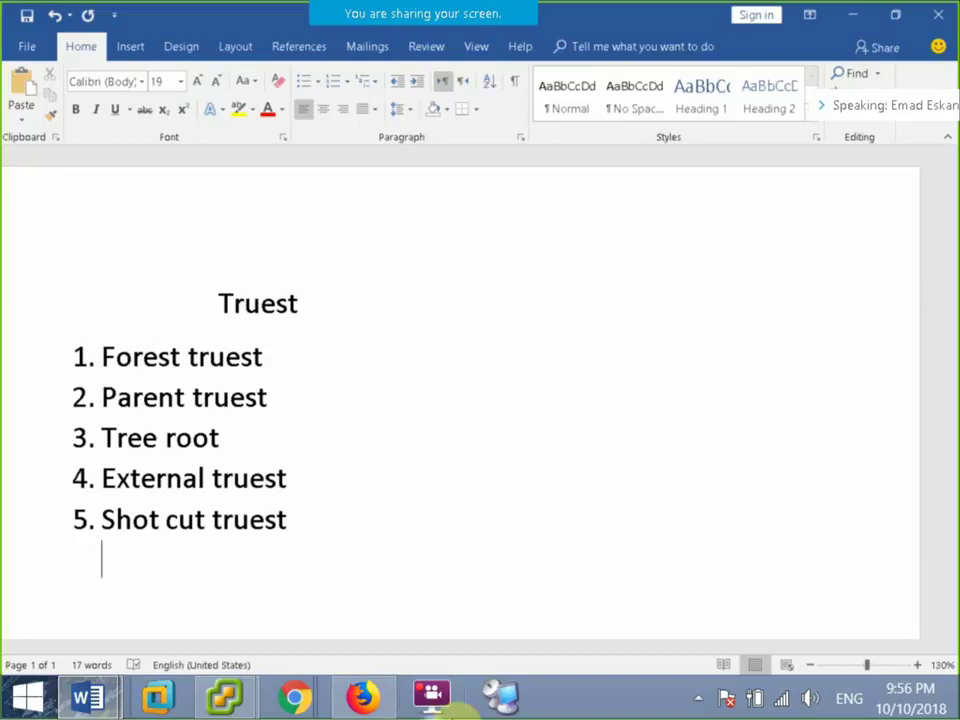
In Remote Desktop Connection Manager, connect the Child server and show the DC session full screen.
key(alt+Tab)
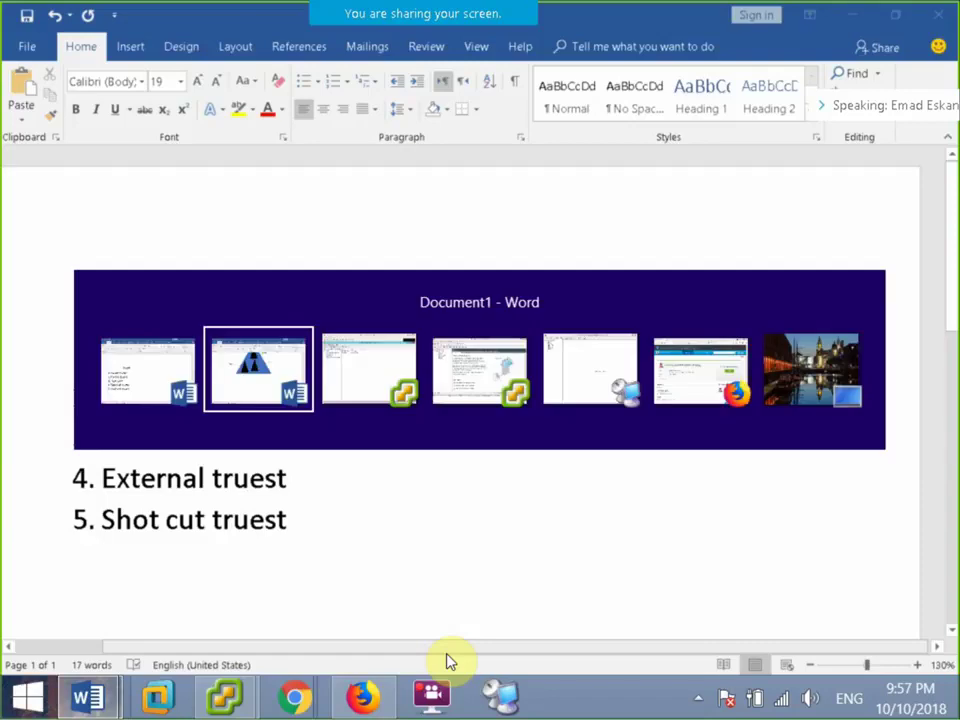
key(alt+Tab)
key(alt+Tab)
key(alt+Tab)
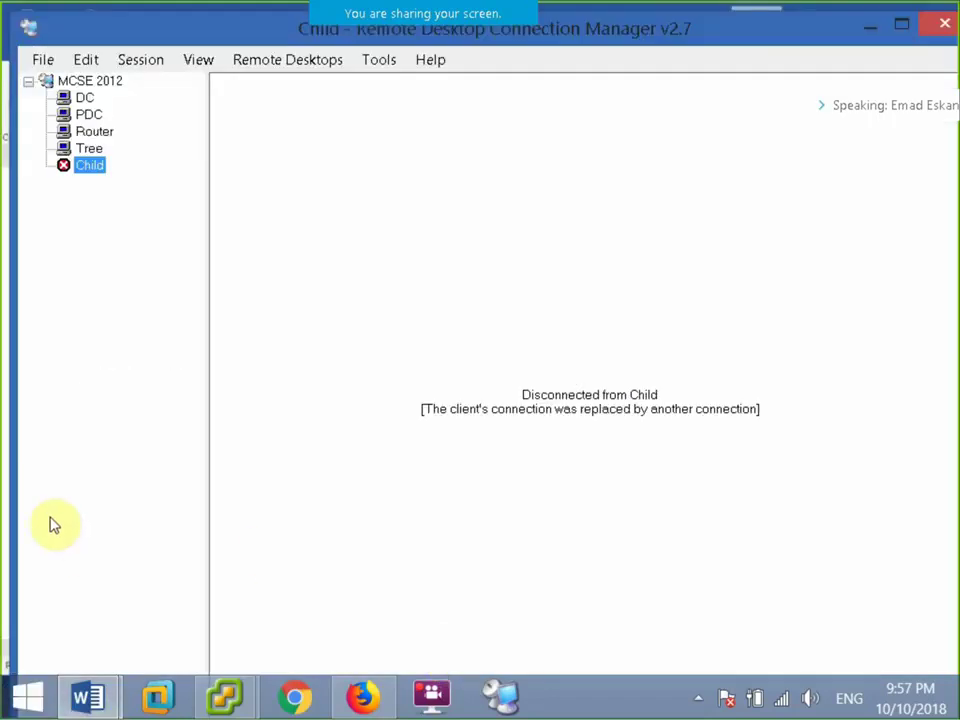
right_click(84, 168)
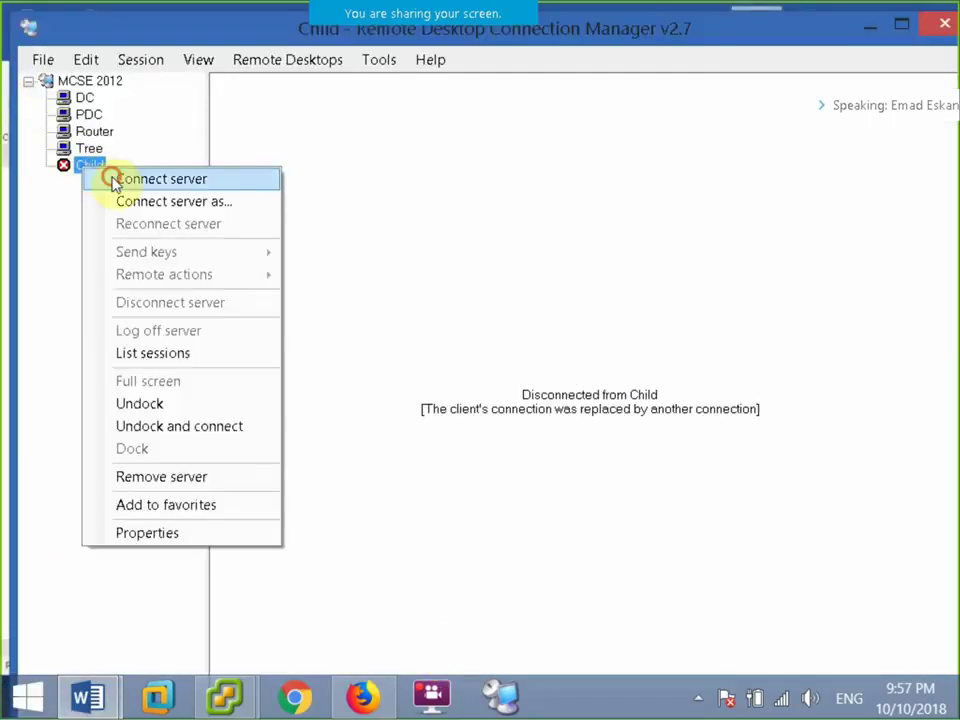
click(113, 180)
click(82, 97)
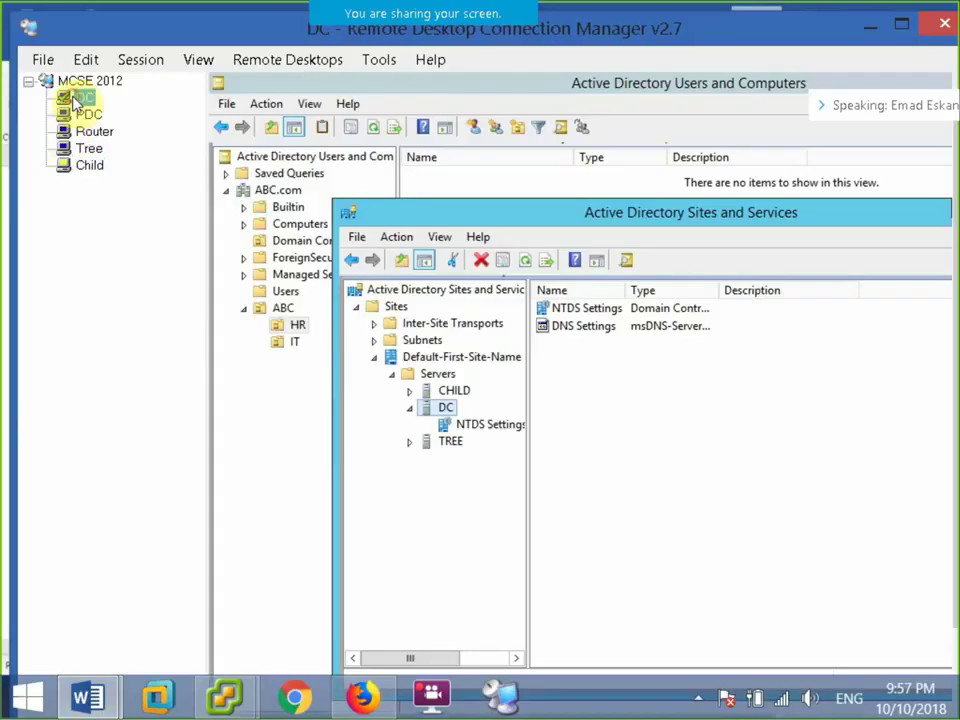
click(129, 60)
click(182, 281)
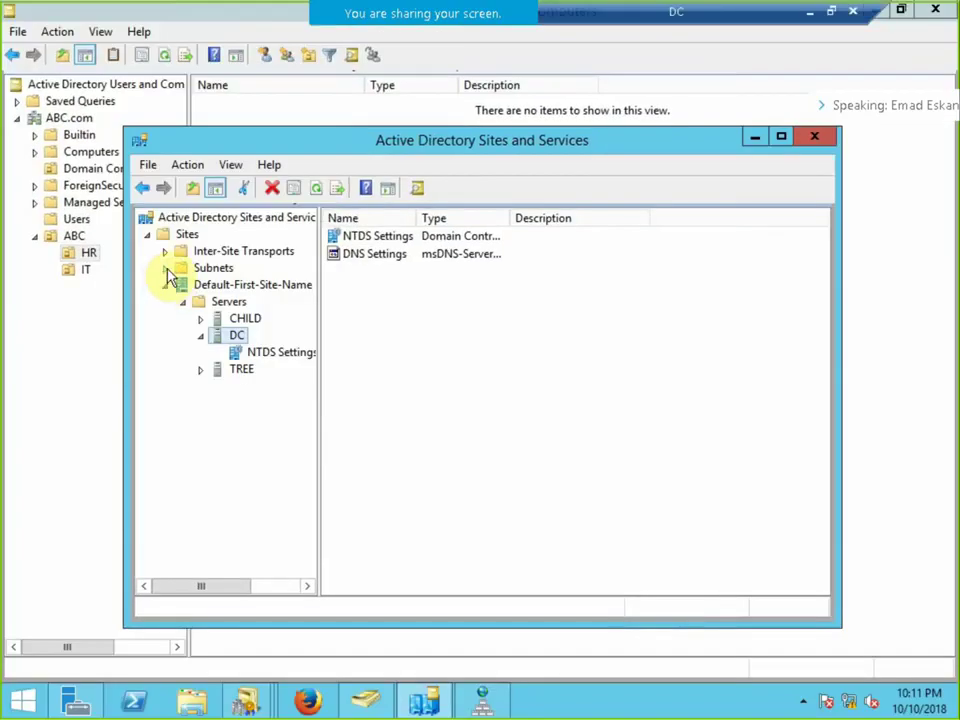
Check the DC's empty Conditional Forwarders in DNS Manager, then bring up Sites and Services.
click(484, 702)
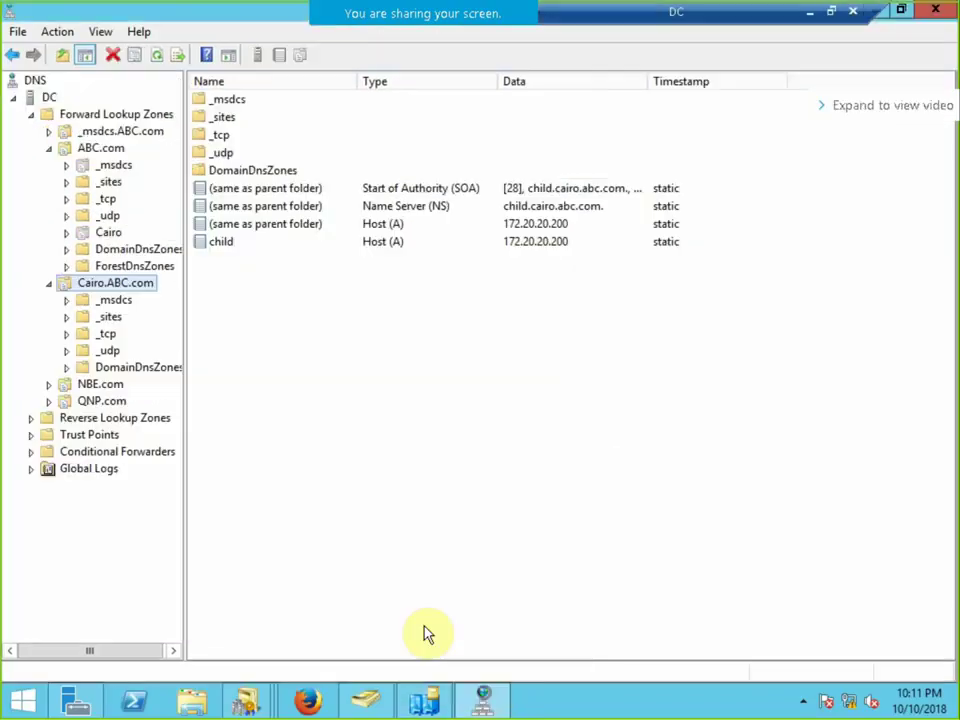
click(120, 452)
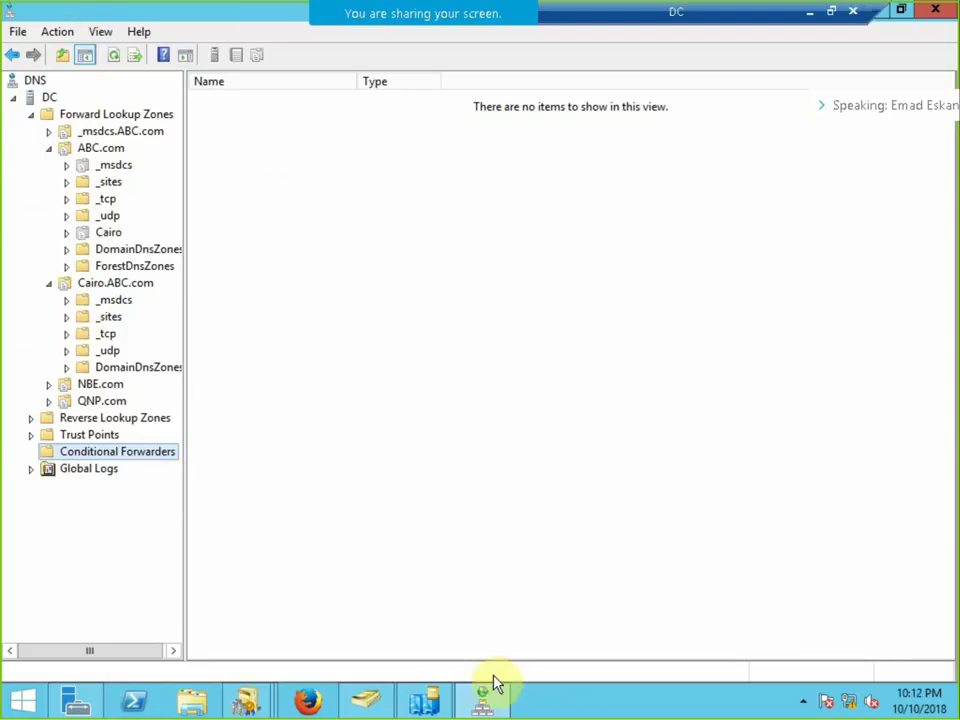
click(440, 700)
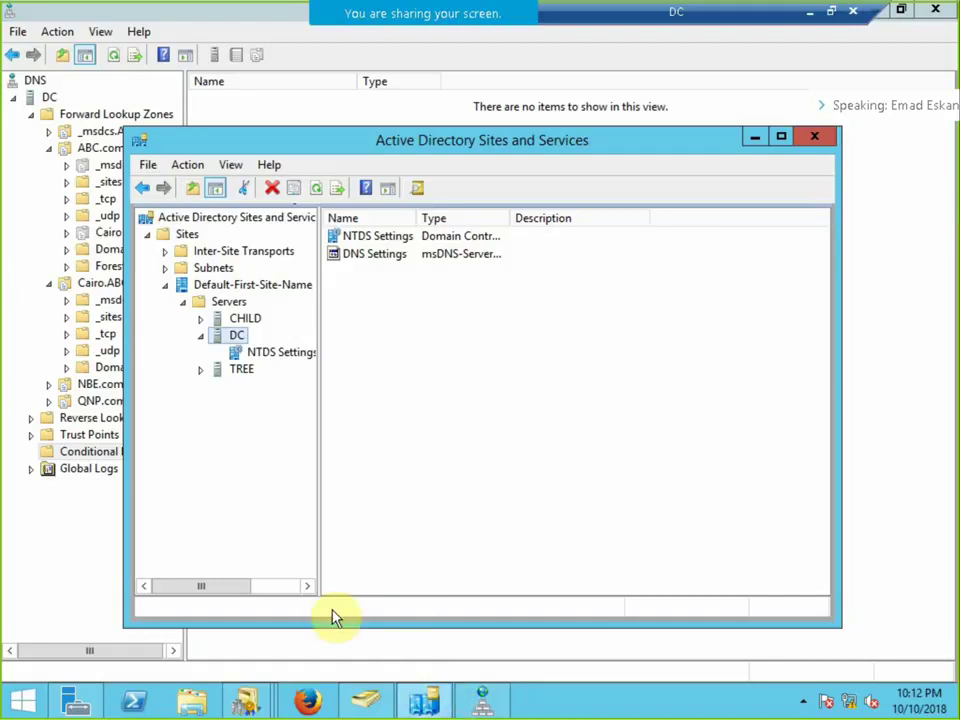
Launch Active Directory Domains and Trusts from Server Manager's Tools menu.
right_click(242, 697)
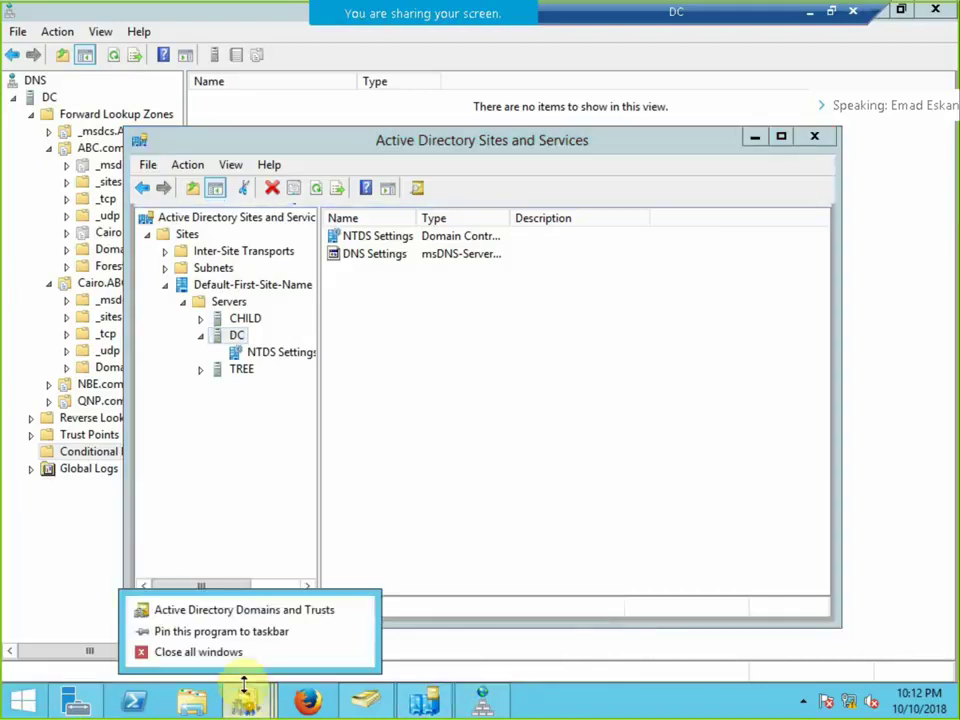
click(240, 695)
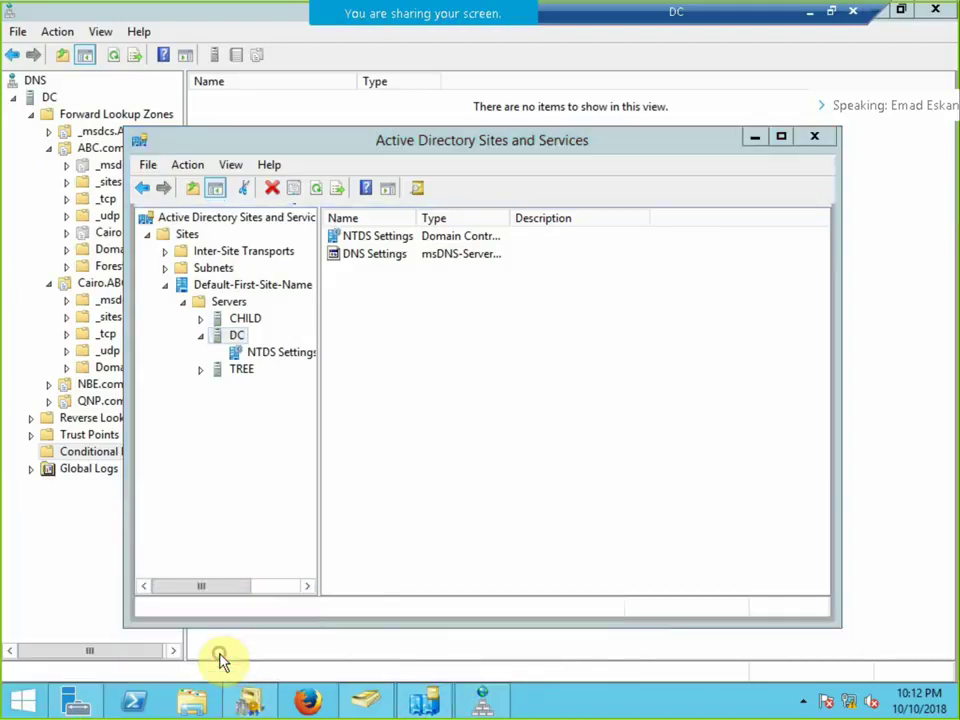
click(74, 700)
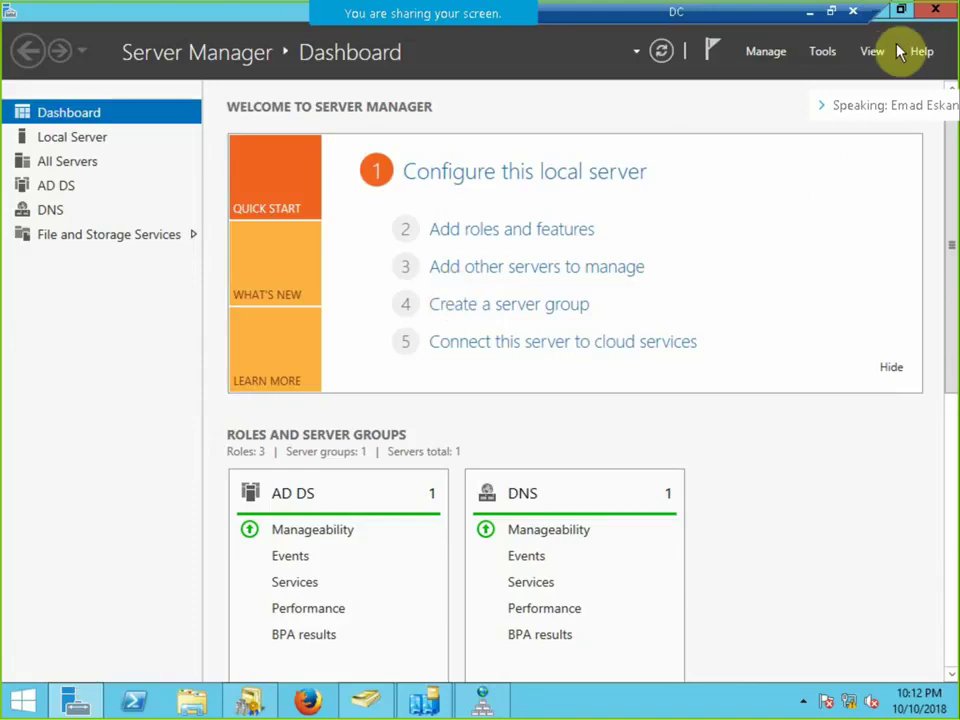
click(826, 54)
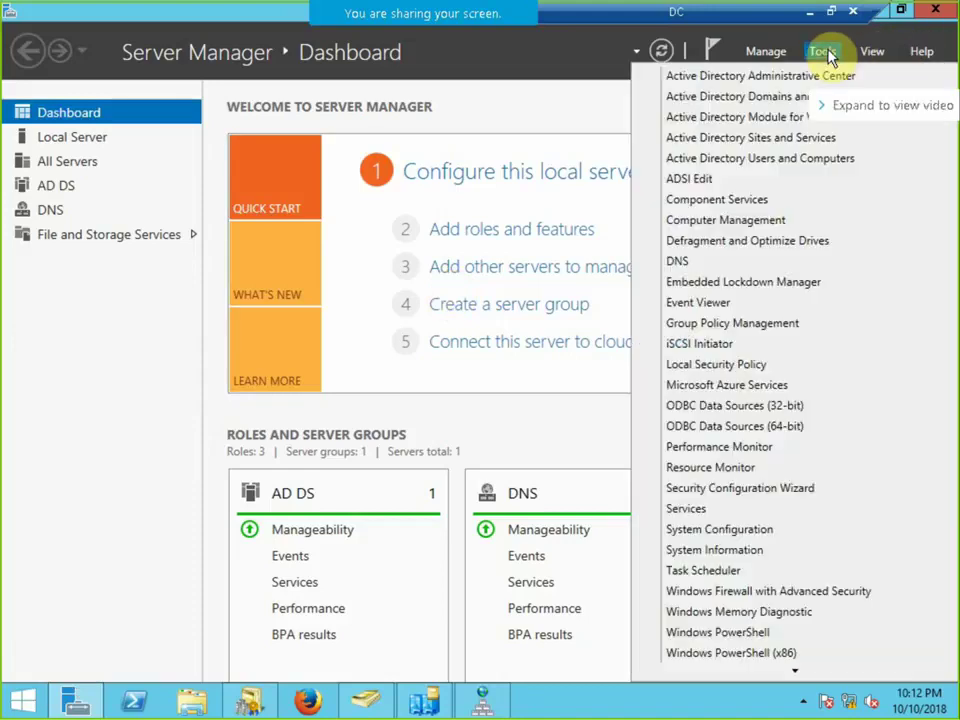
click(750, 97)
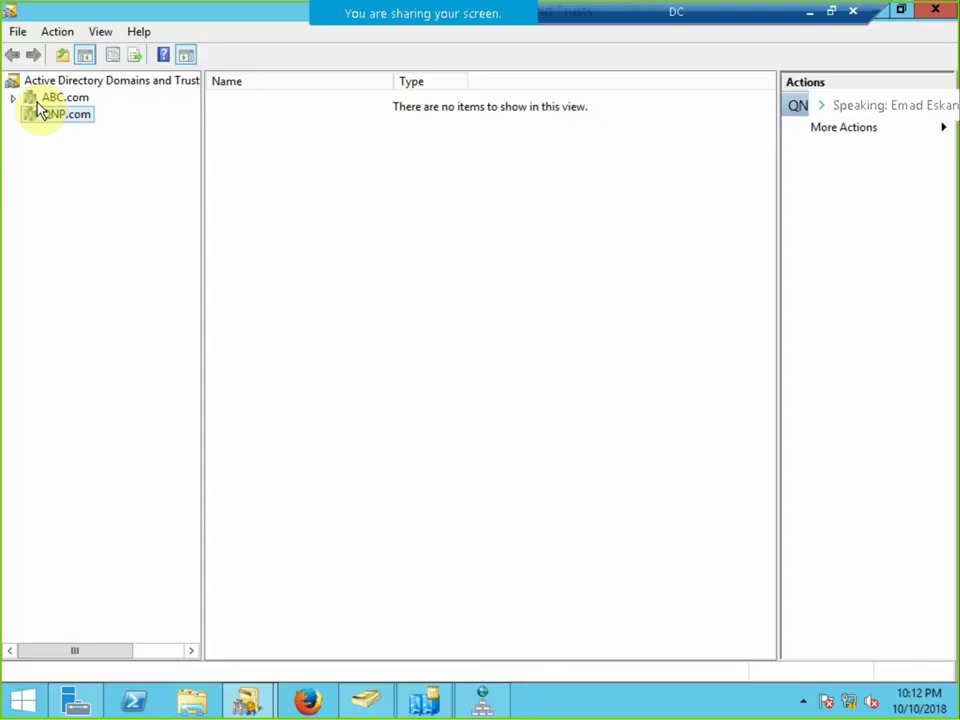
Glance at the trust types in the Word notes and return to the remote session.
click(808, 13)
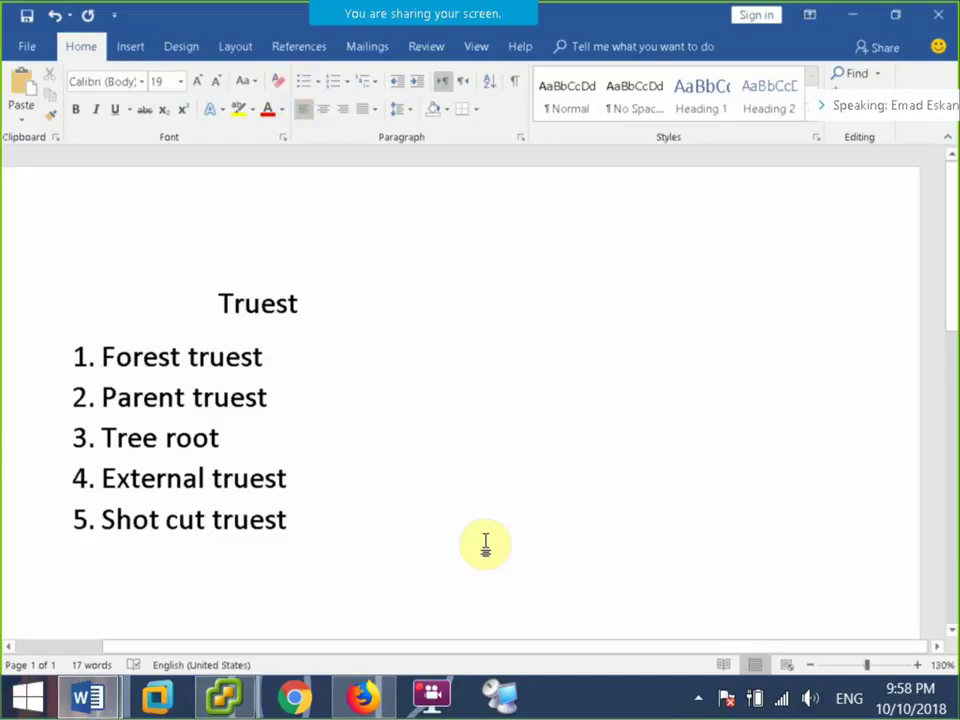
key(alt+Tab)
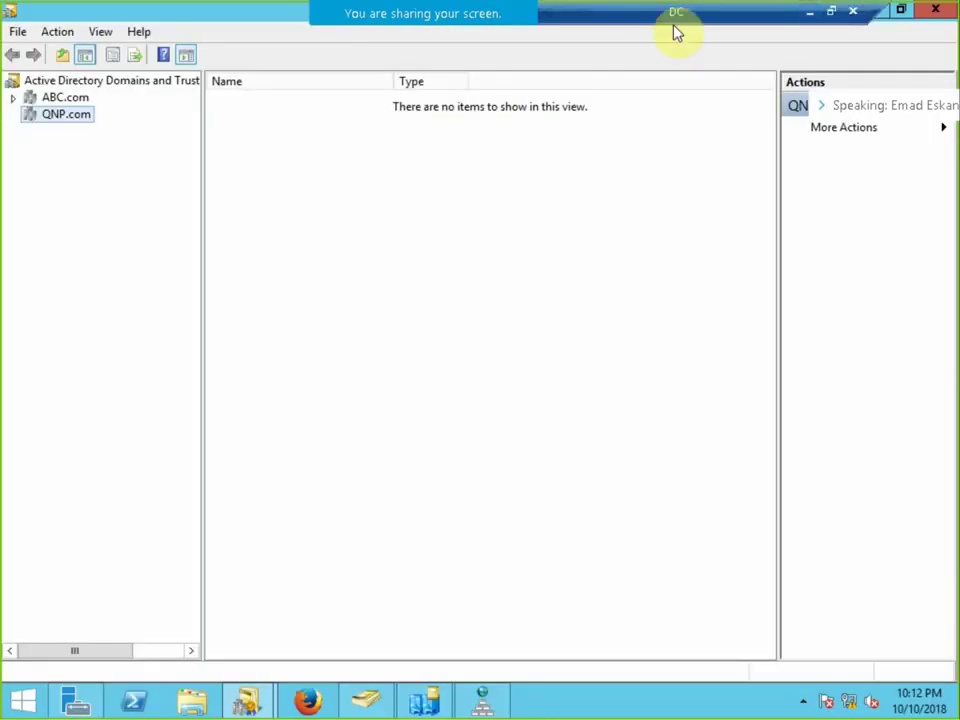
click(826, 12)
On the PDC session, open the QNP.com zone in DNS Manager to view its 10.10.10.100 host records.
click(90, 133)
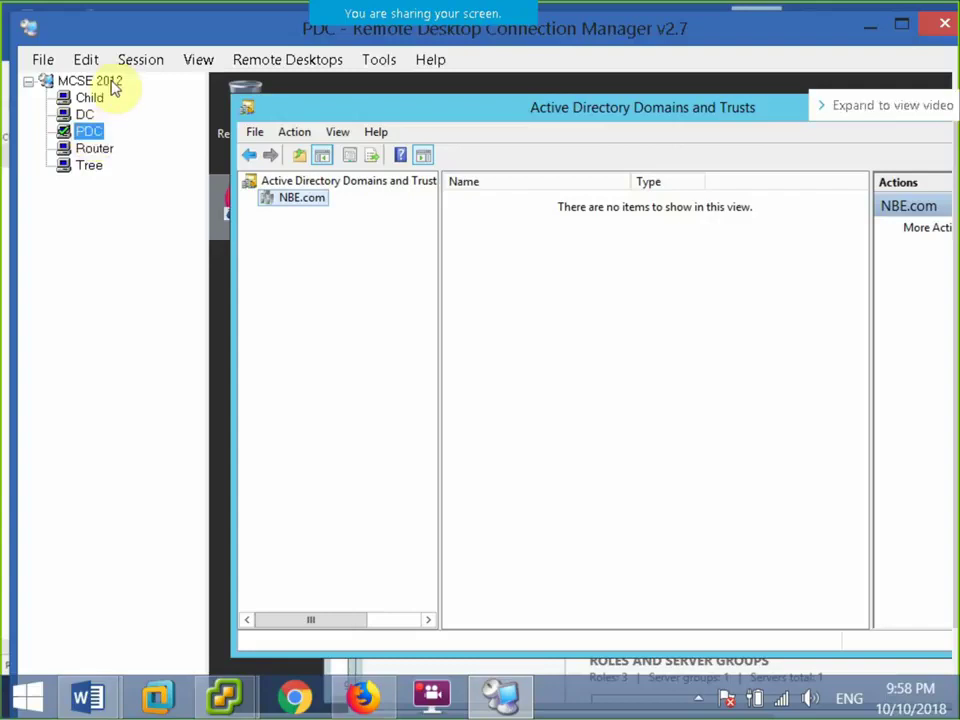
click(137, 62)
mouse_move(95, 63)
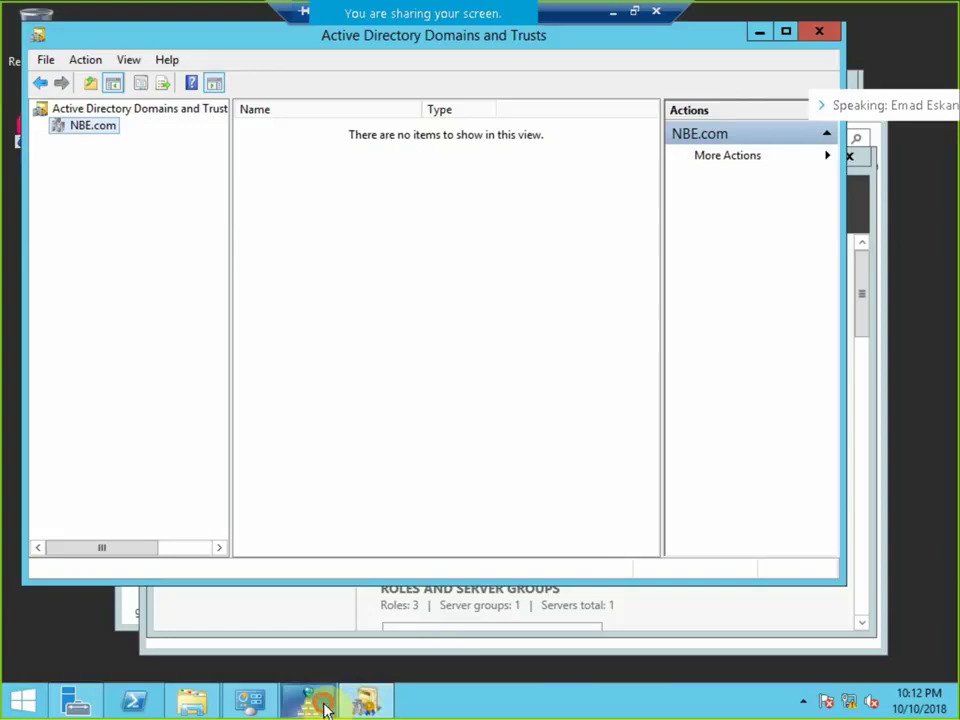
click(310, 697)
scroll(227, 441, down, 3)
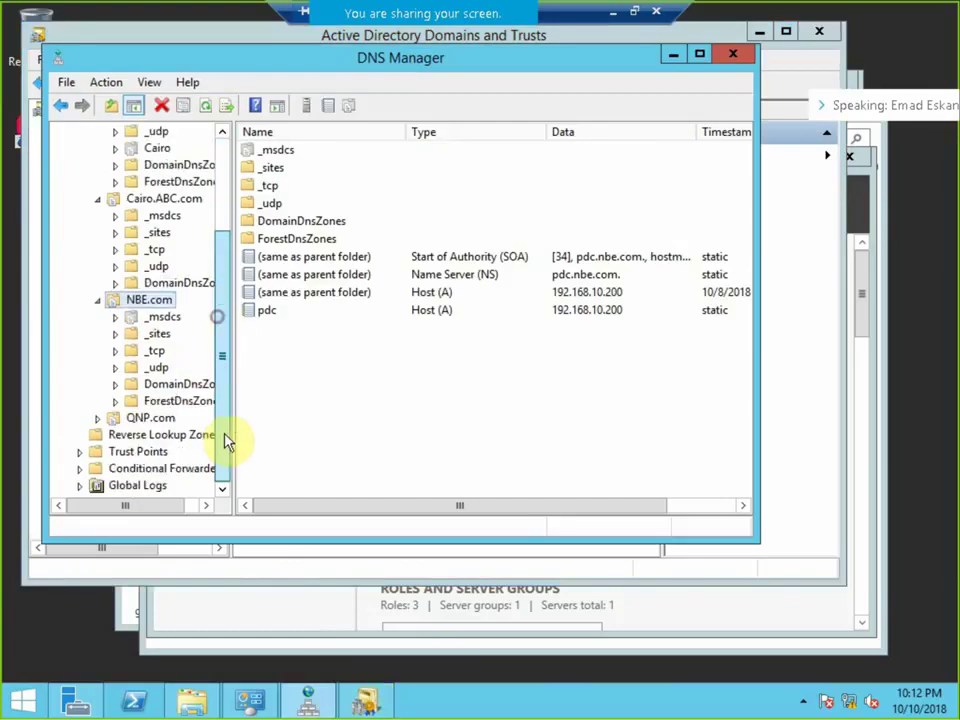
double_click(99, 421)
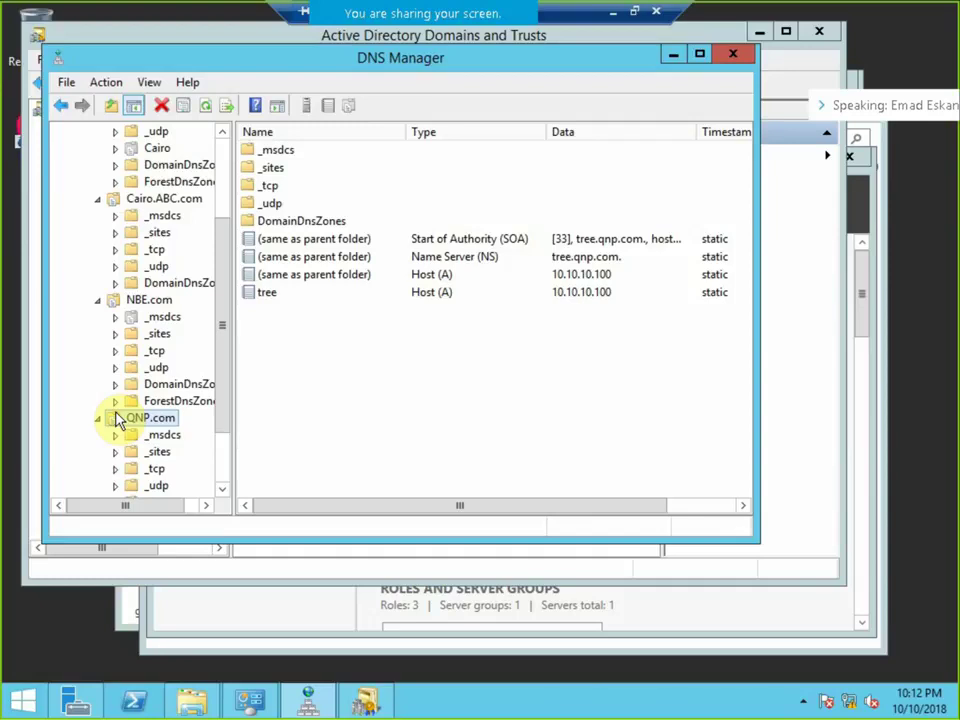
mouse_move(634, 11)
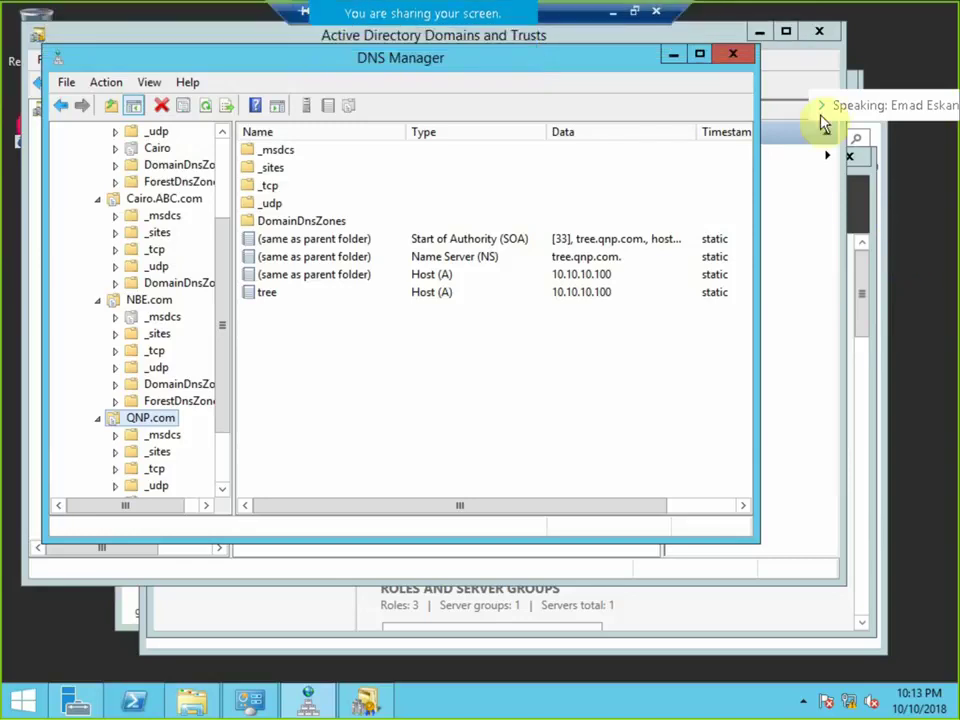
Switch from the PDC to the DC session and show it full screen.
click(636, 13)
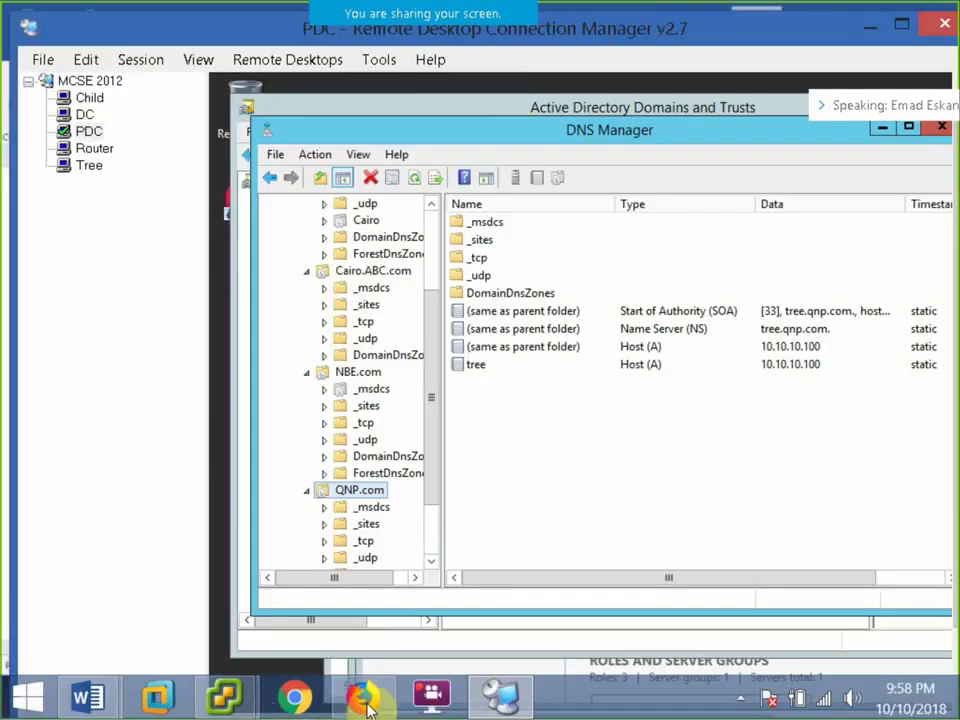
click(84, 114)
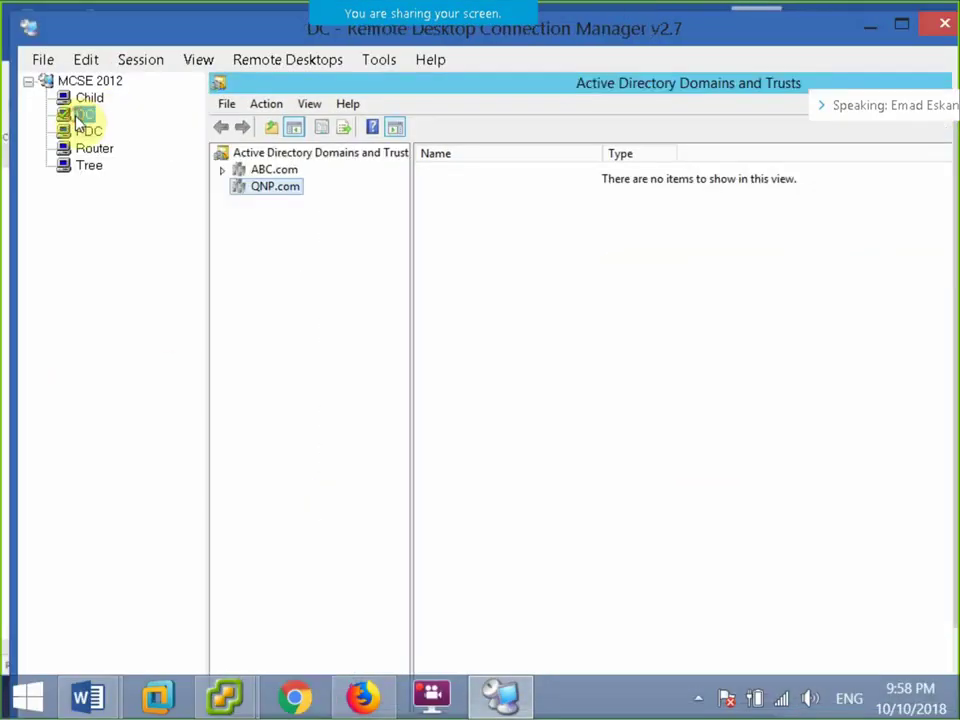
click(132, 62)
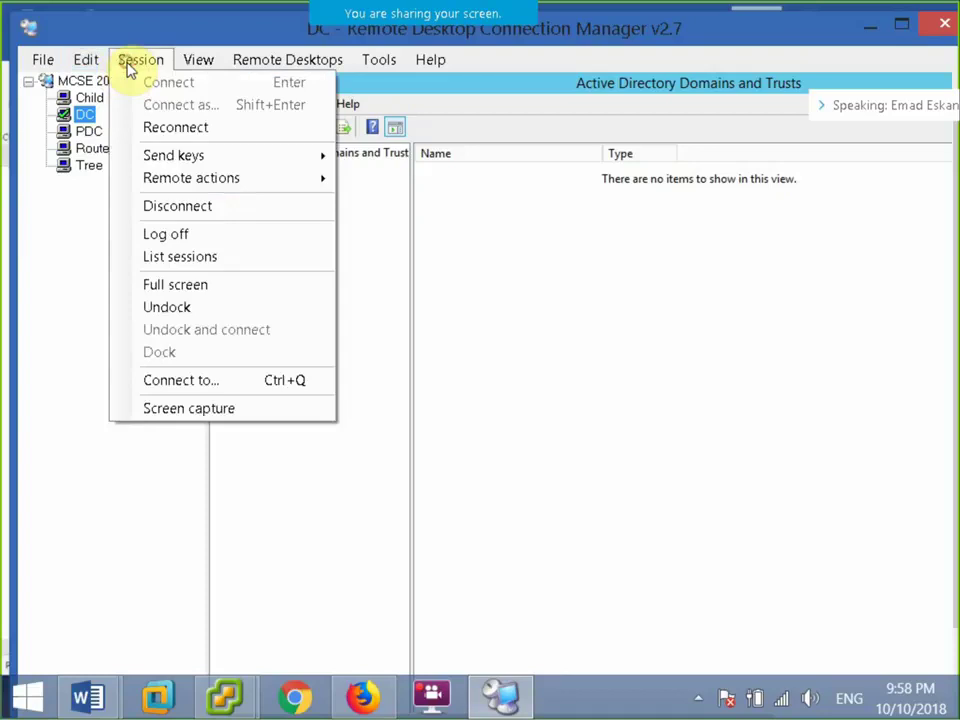
click(193, 285)
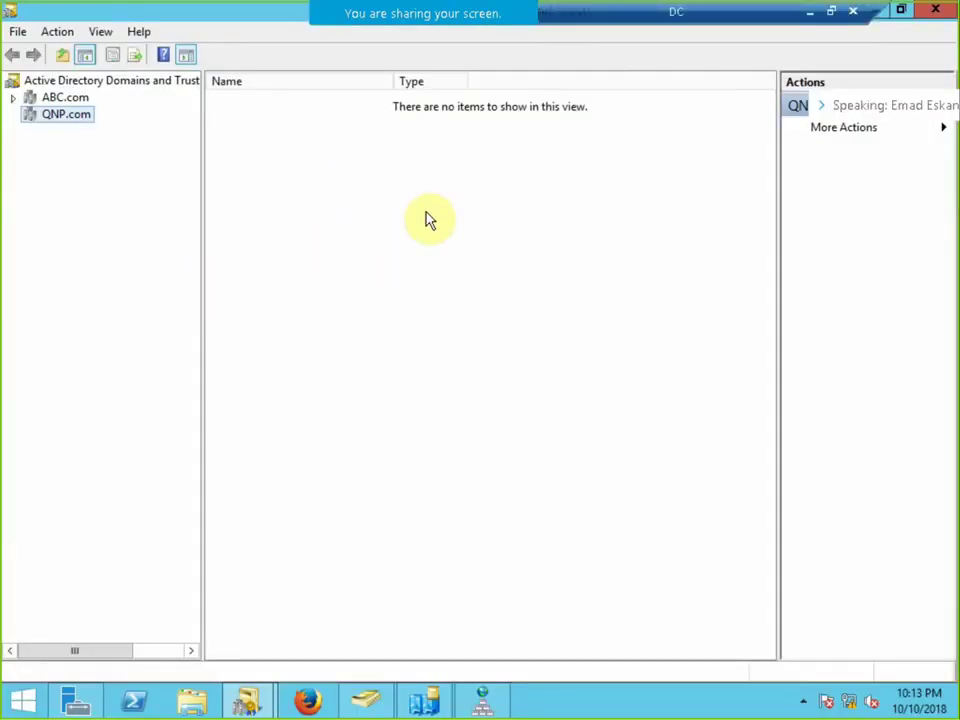
Review ABC.com's Cairo.ABC.com child and QNP.com tree-root trusts, then launch the New Trust Wizard.
right_click(64, 98)
right_click(35, 98)
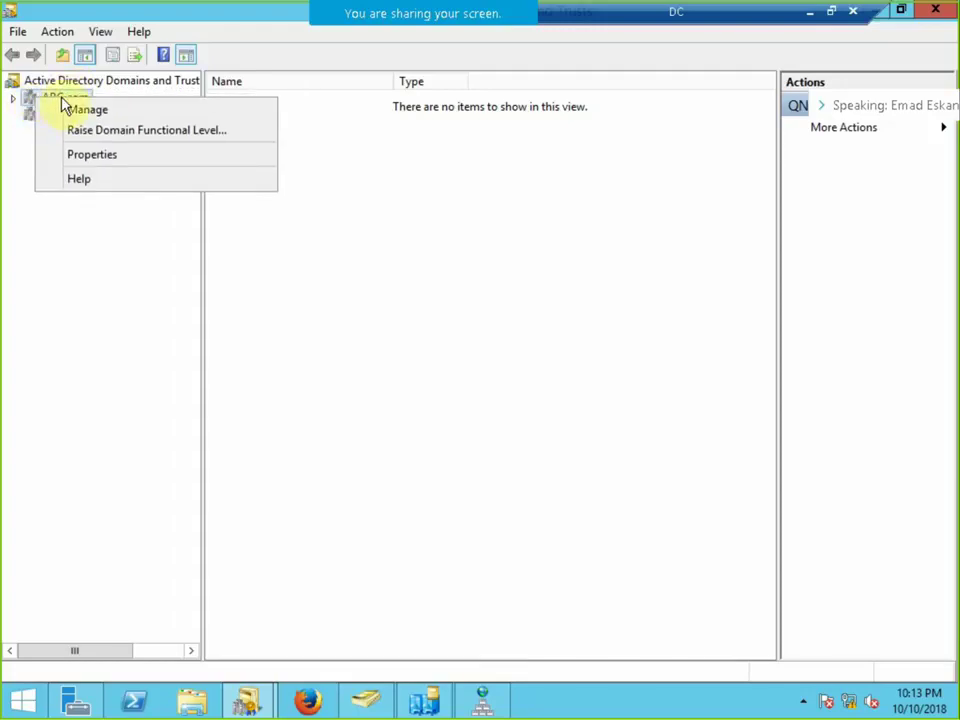
click(125, 277)
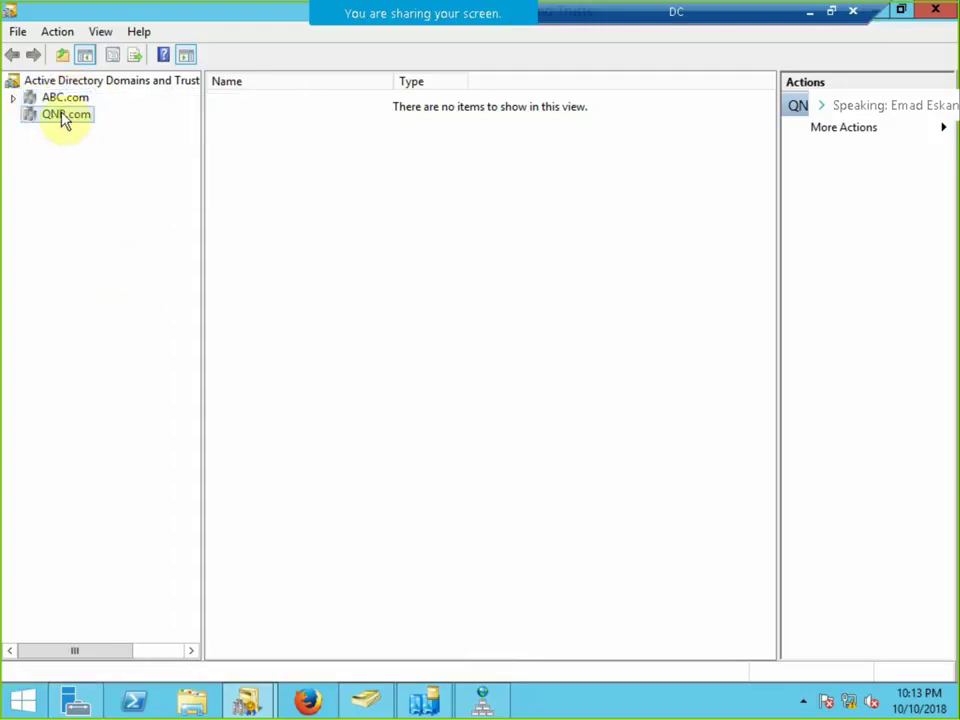
click(28, 97)
click(14, 98)
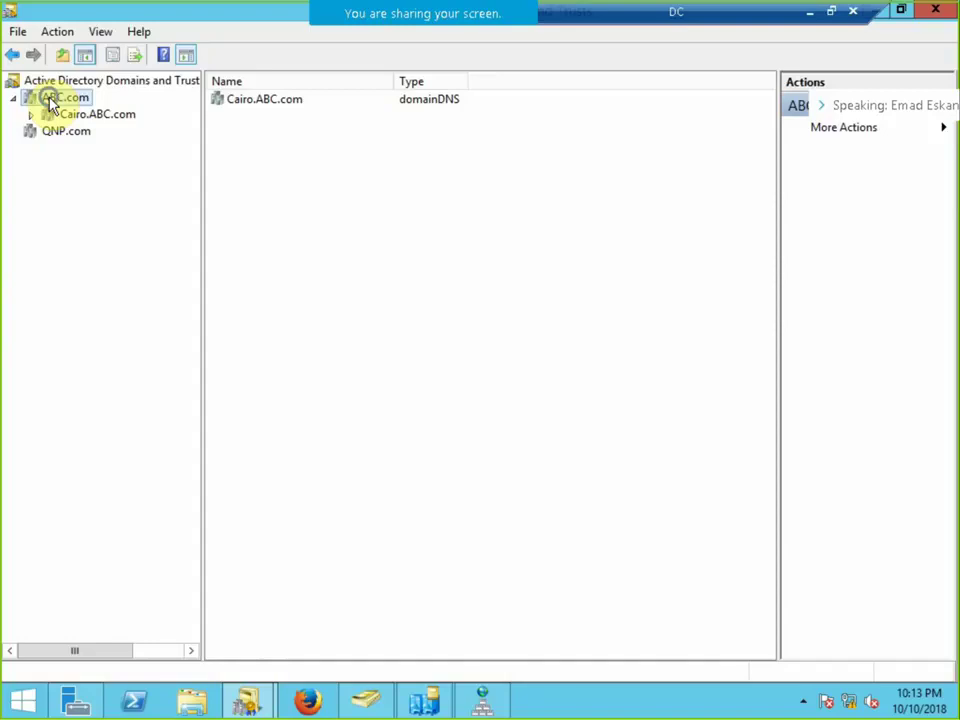
right_click(48, 97)
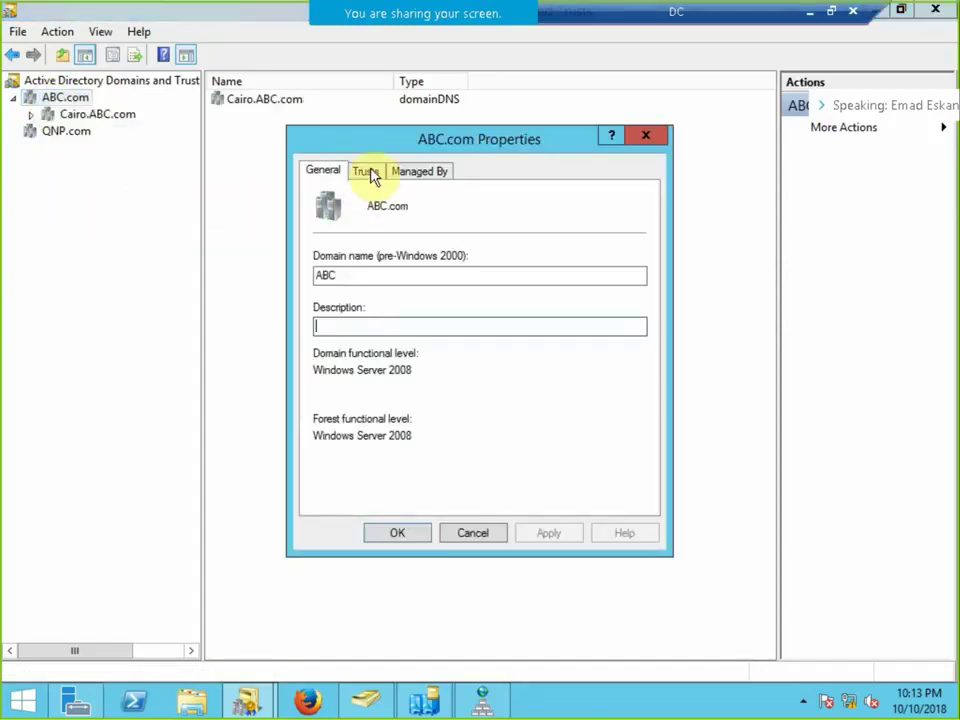
click(365, 171)
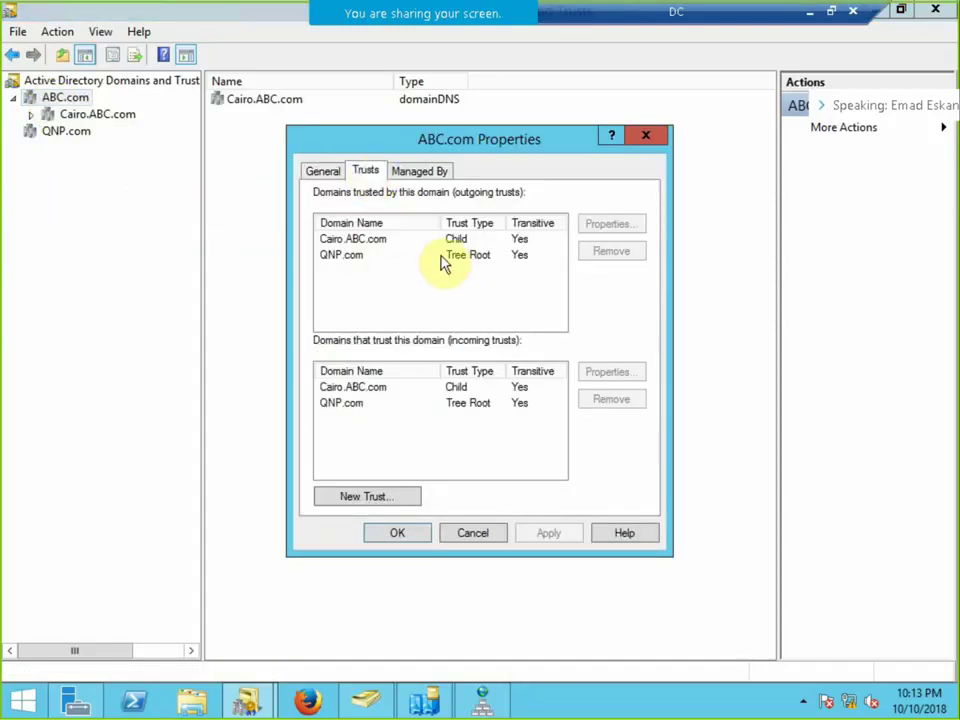
click(350, 242)
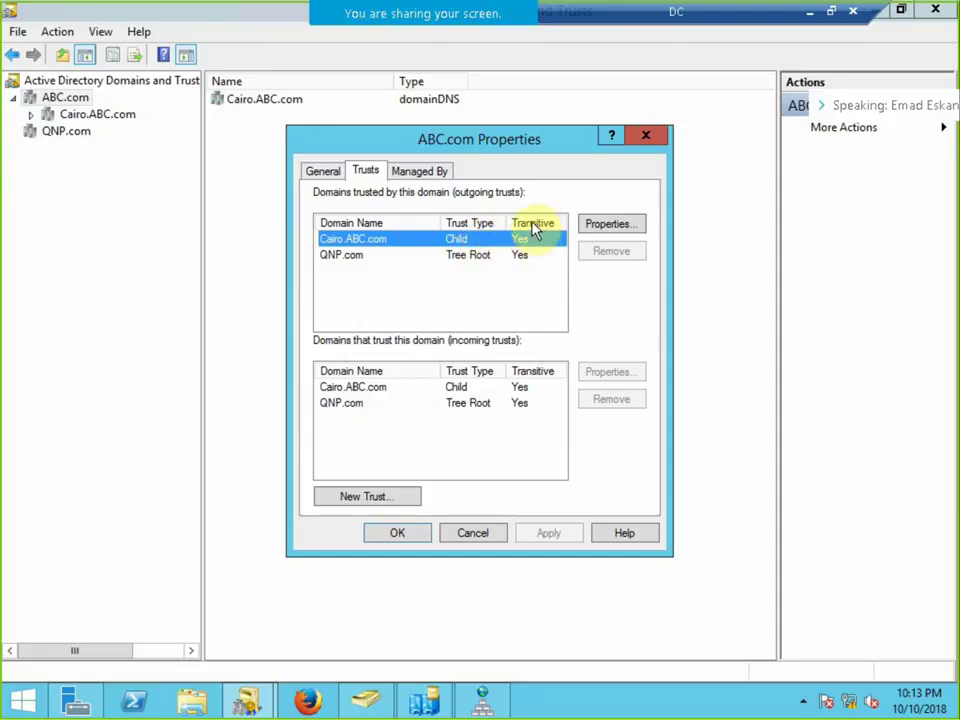
click(357, 256)
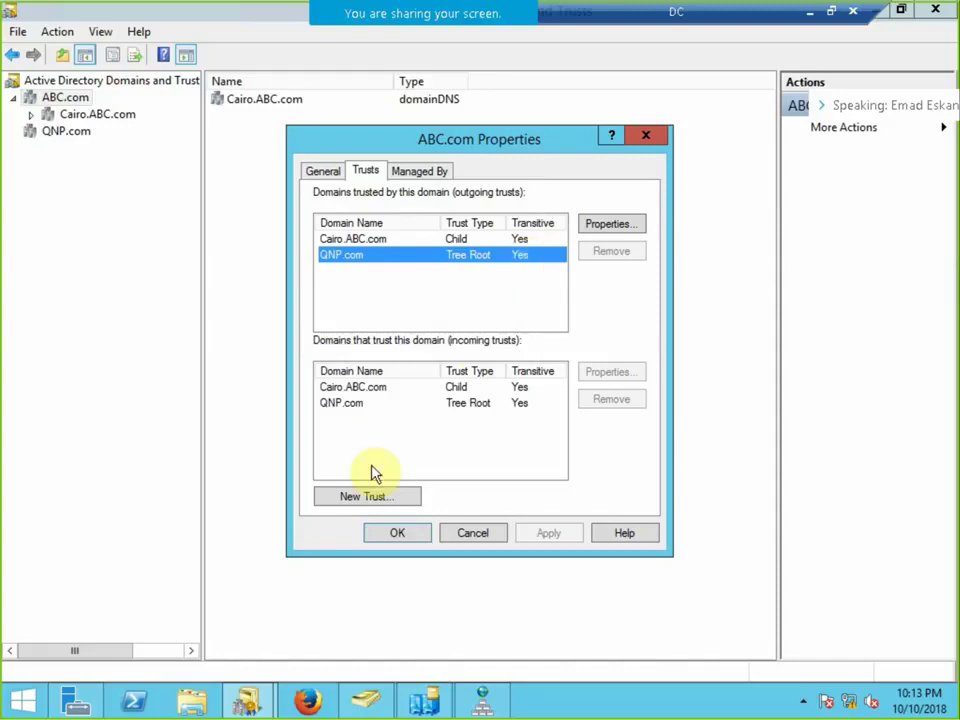
click(361, 496)
drag(500, 228, 414, 134)
Enter NBE.com as the trust name and choose forest trust as the trust type.
click(579, 455)
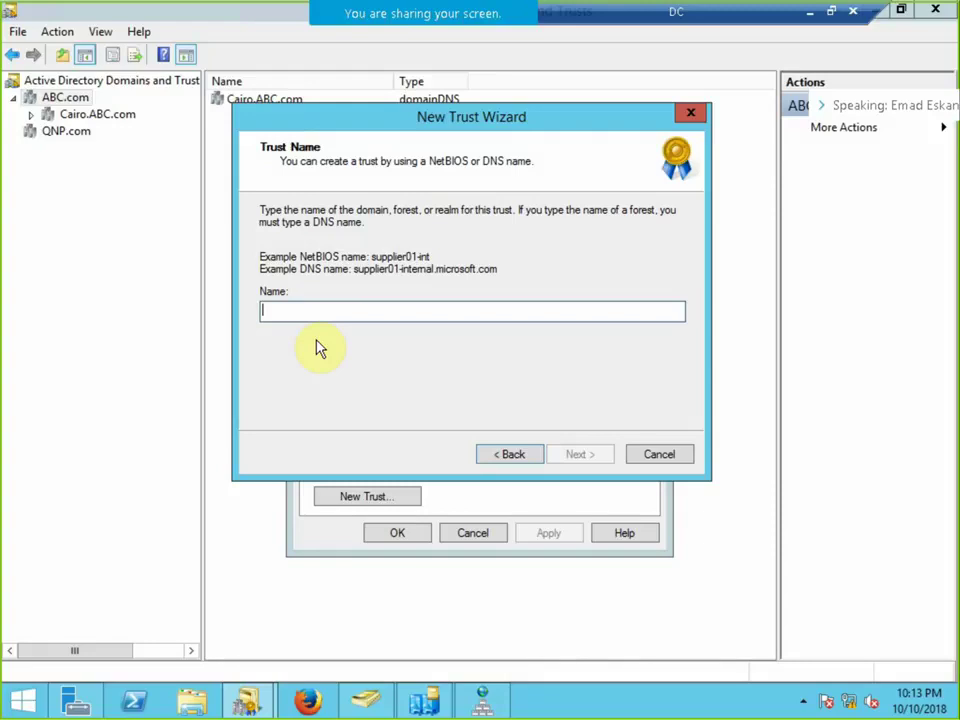
text(NBE)
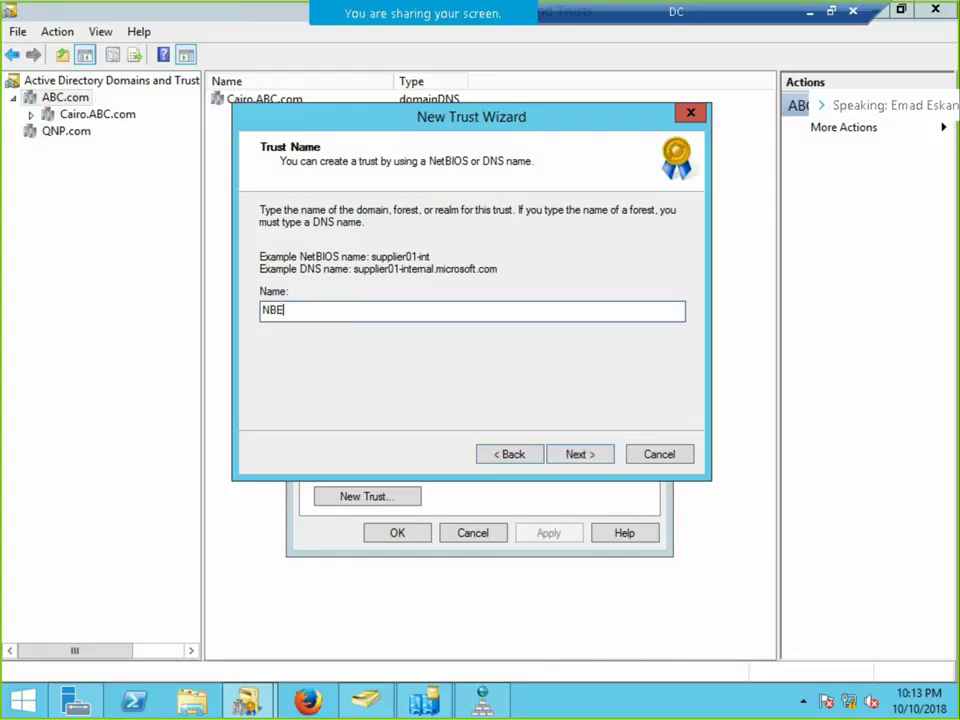
text(.com)
click(581, 454)
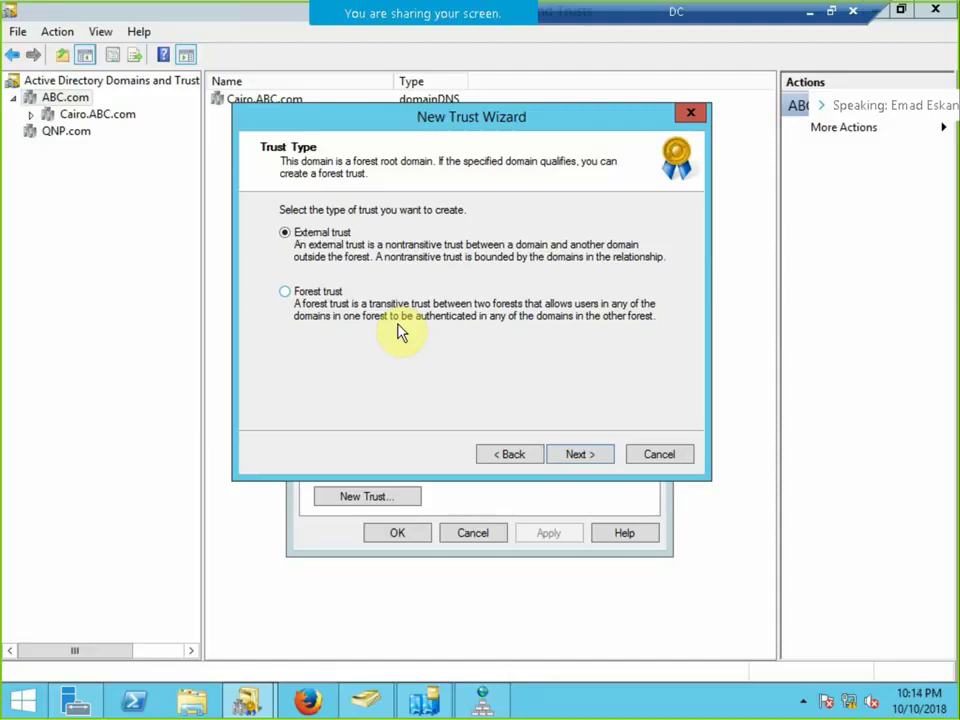
click(311, 296)
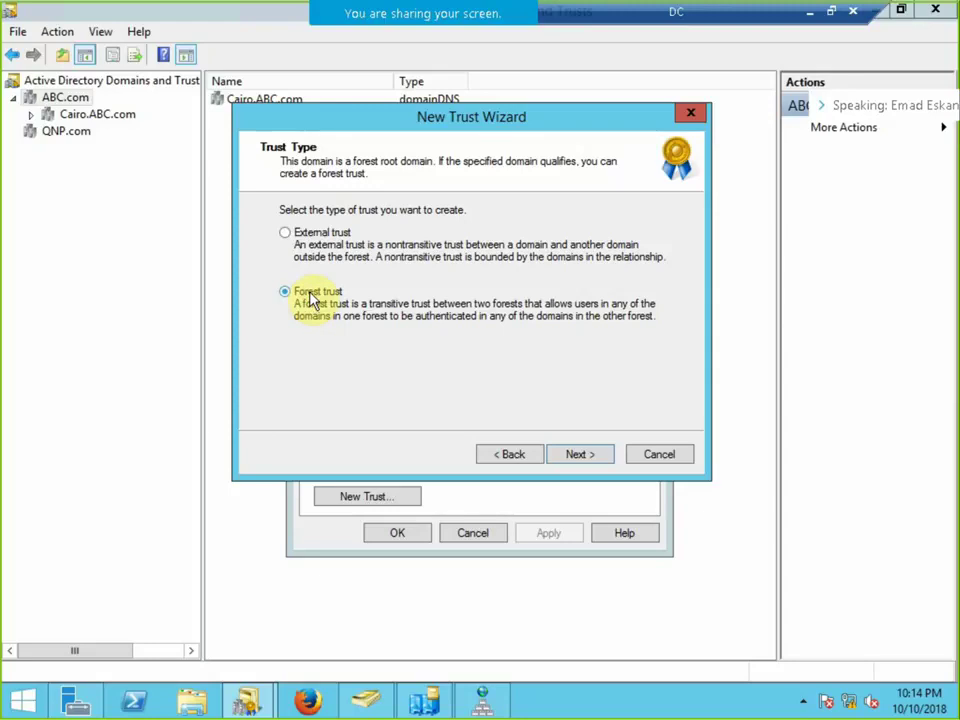
click(578, 454)
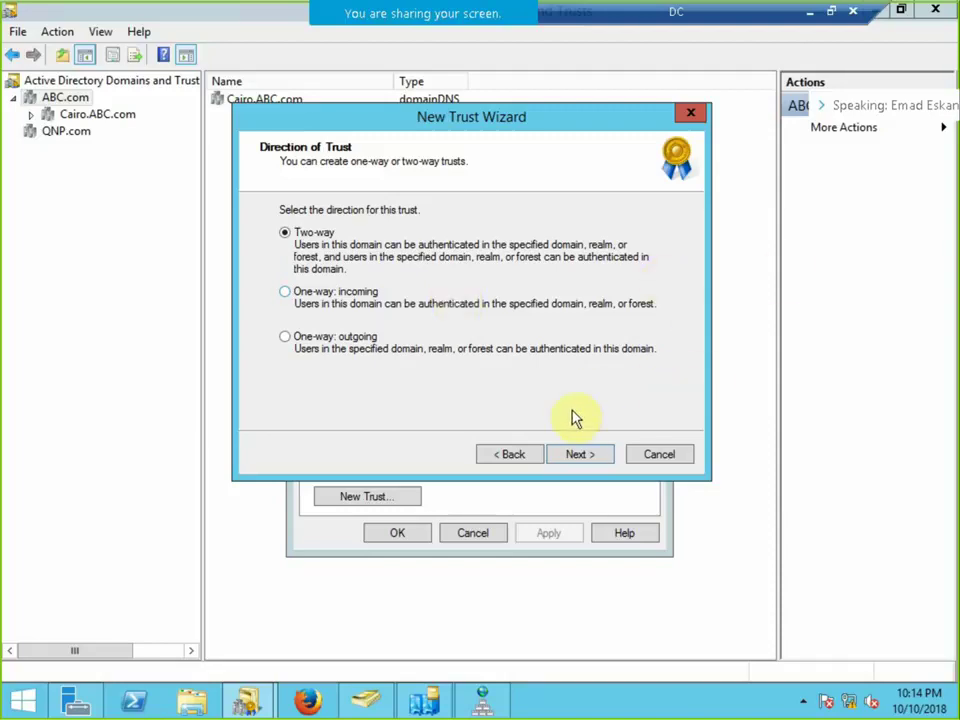
Keep the Two-way direction and create the trust on both this domain and NBE.com.
click(578, 454)
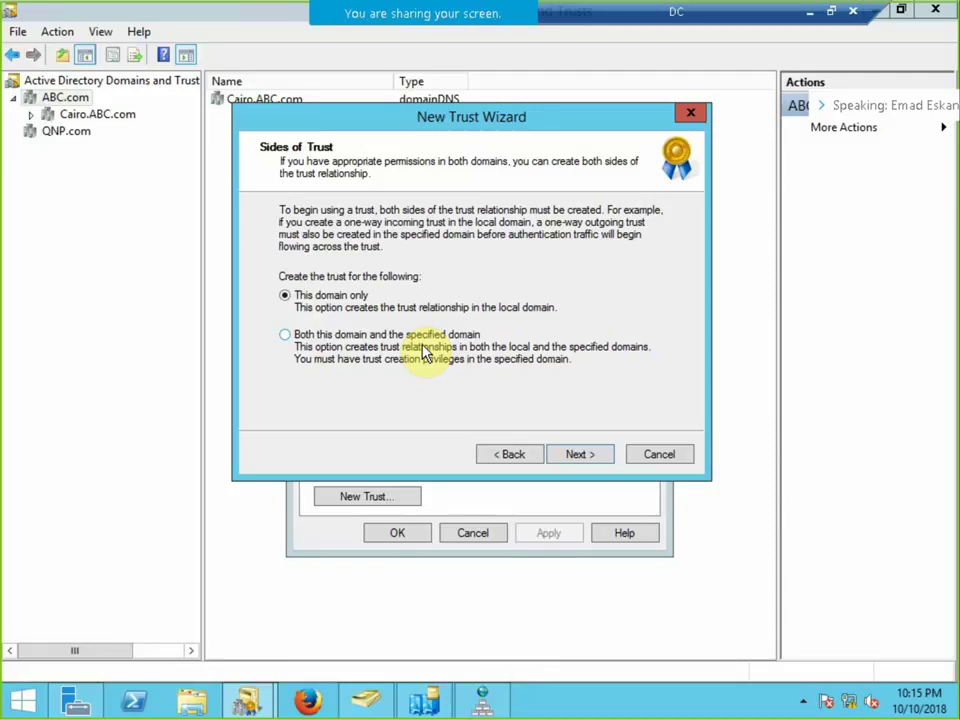
click(357, 343)
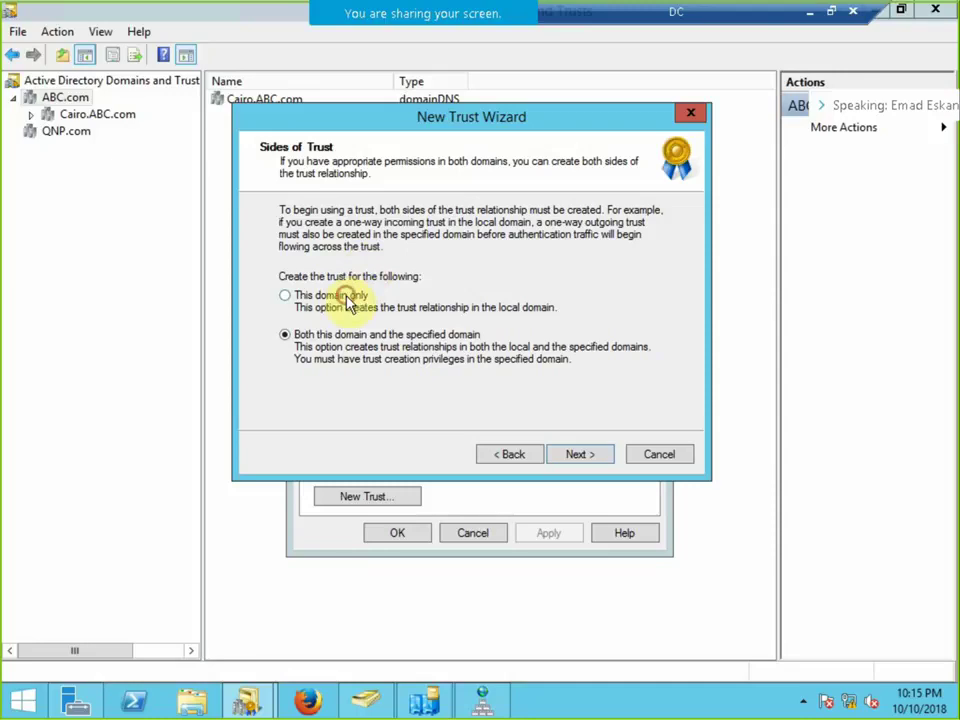
click(356, 299)
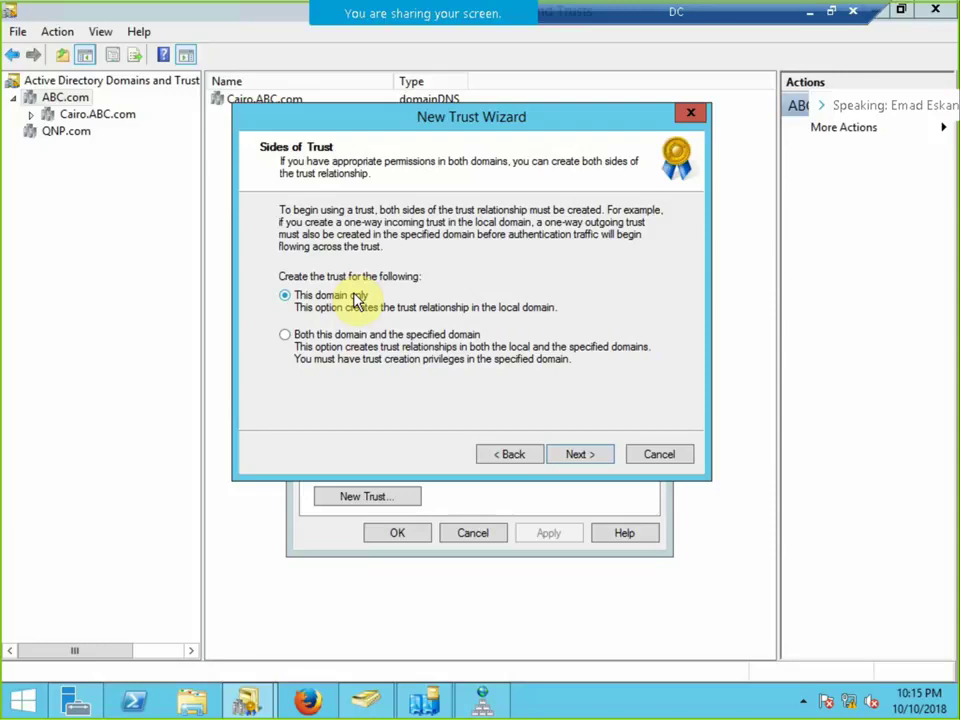
click(350, 334)
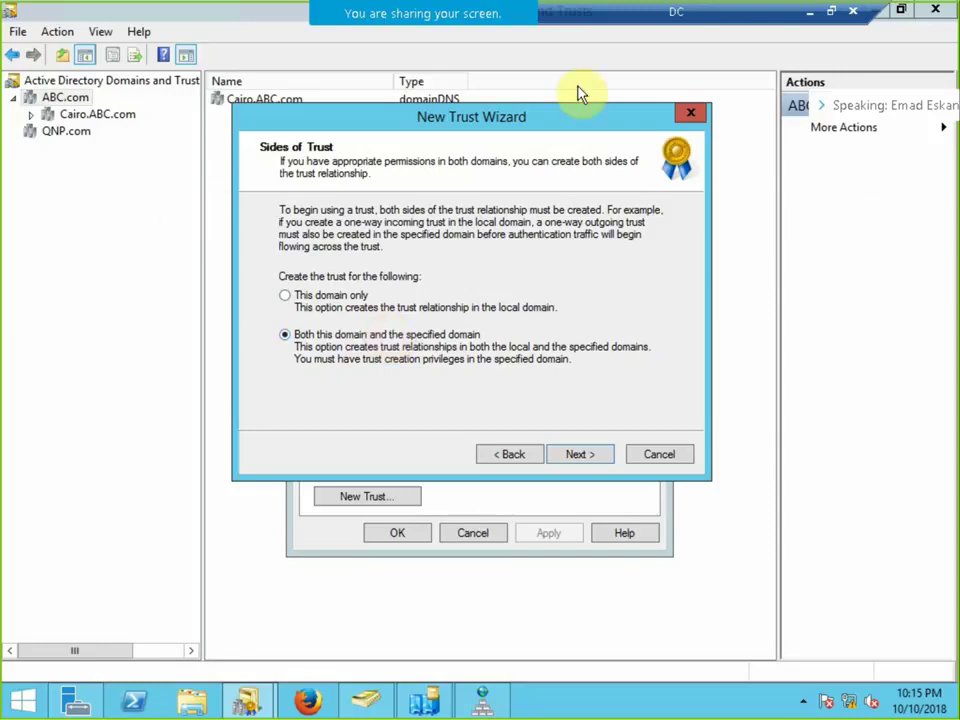
click(575, 457)
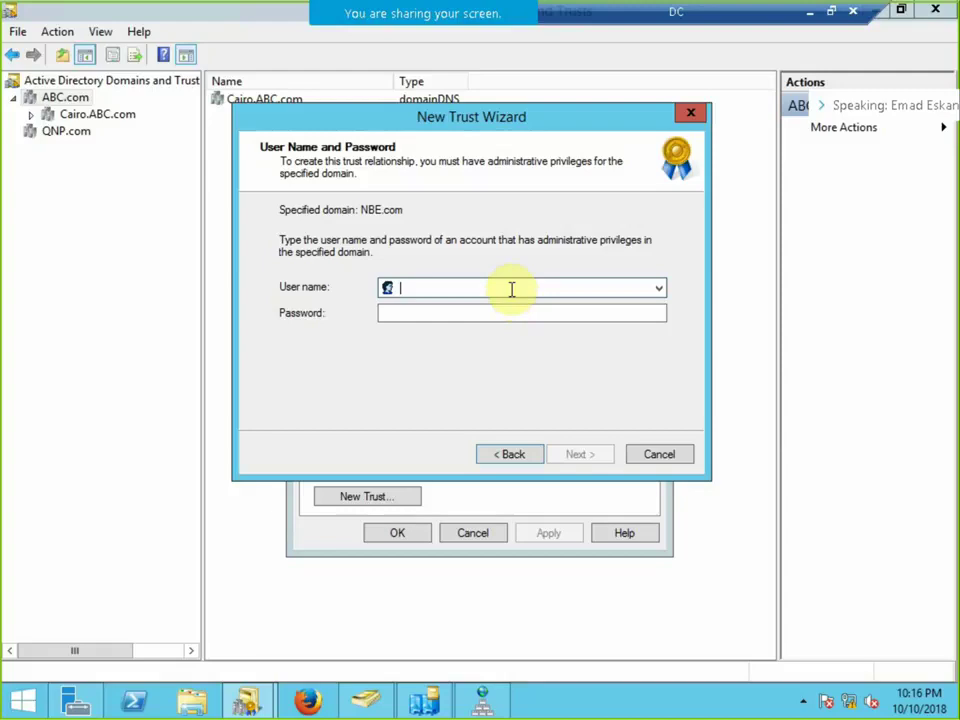
Sign in as the NBE.com administrator, accept forest-wide authentication, and minimize the remote session.
text(admini)
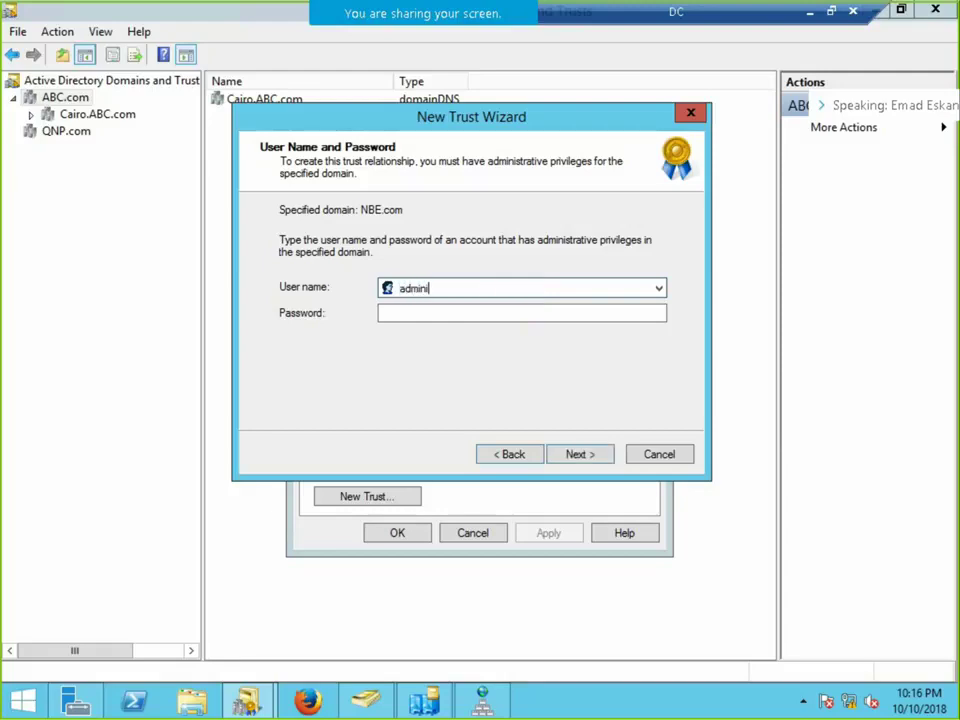
text(strator)
click(380, 313)
text(•••••••)
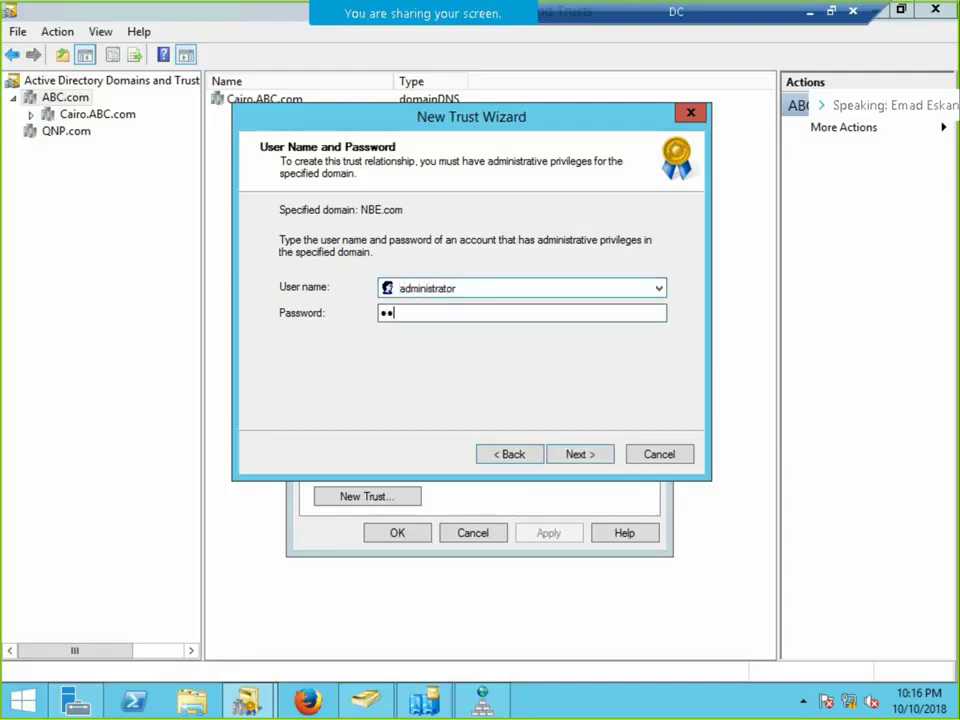
text(•)
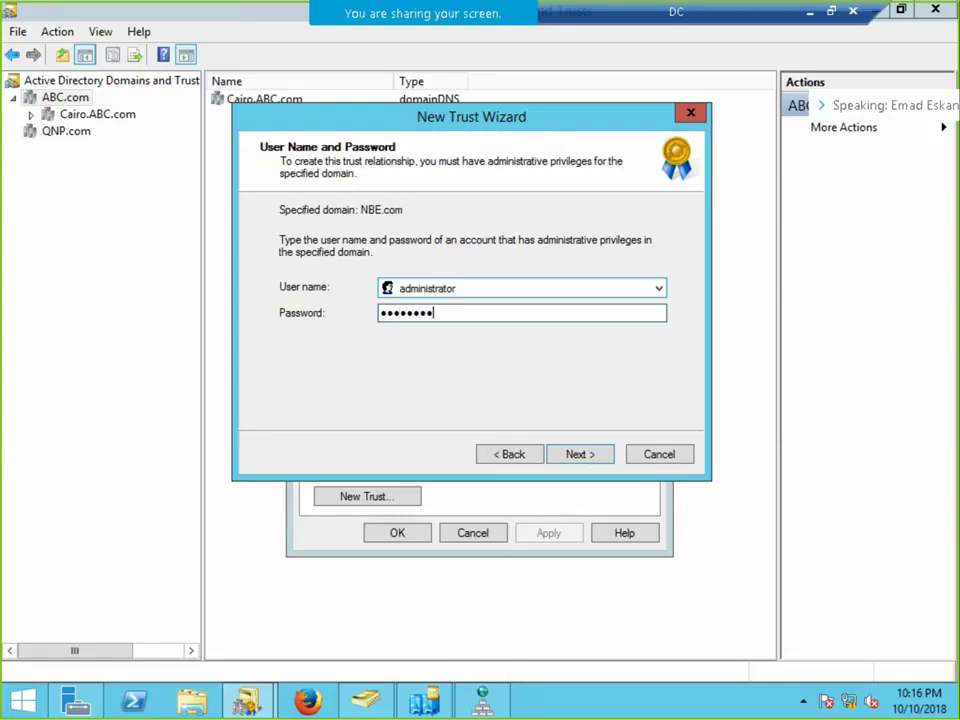
click(580, 454)
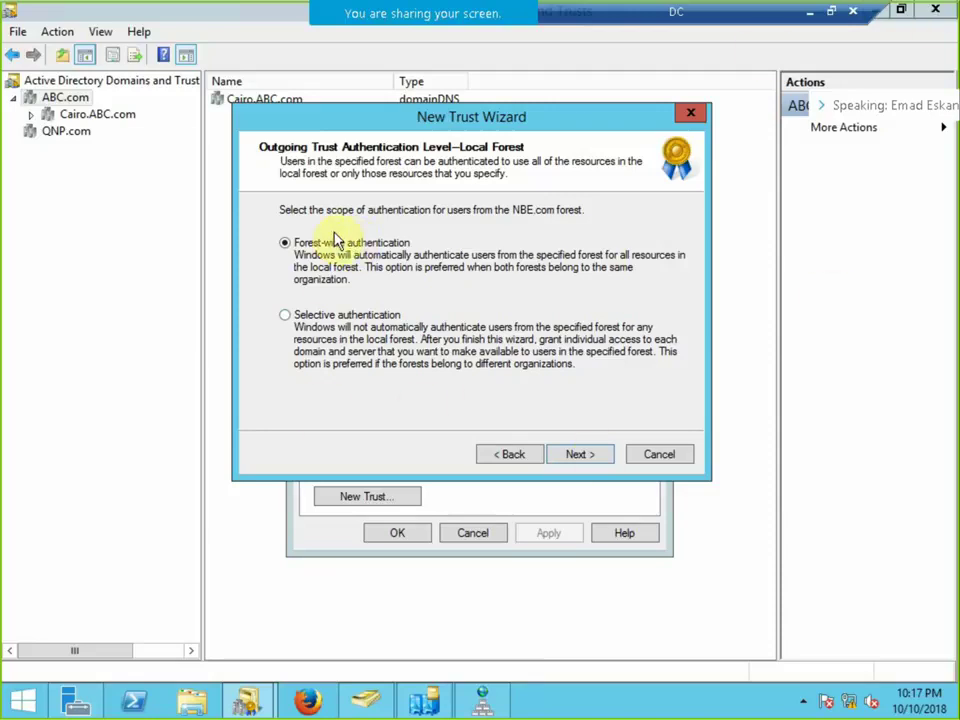
click(587, 458)
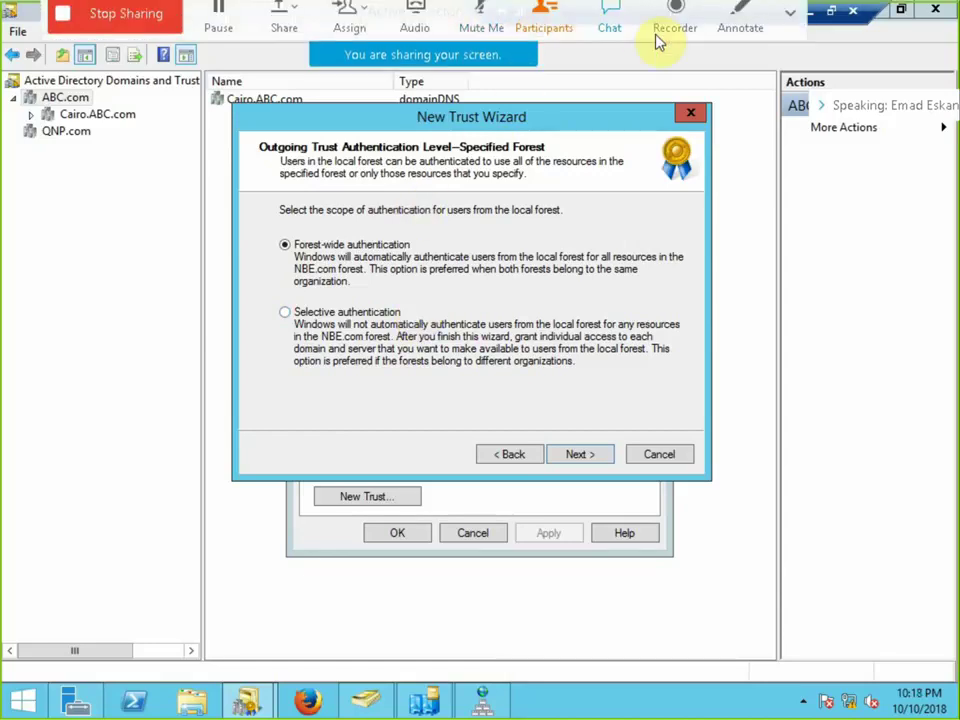
click(810, 12)
Draw a triangle below the Truest list and place a duplicate beside it.
scroll(461, 521, down, 4)
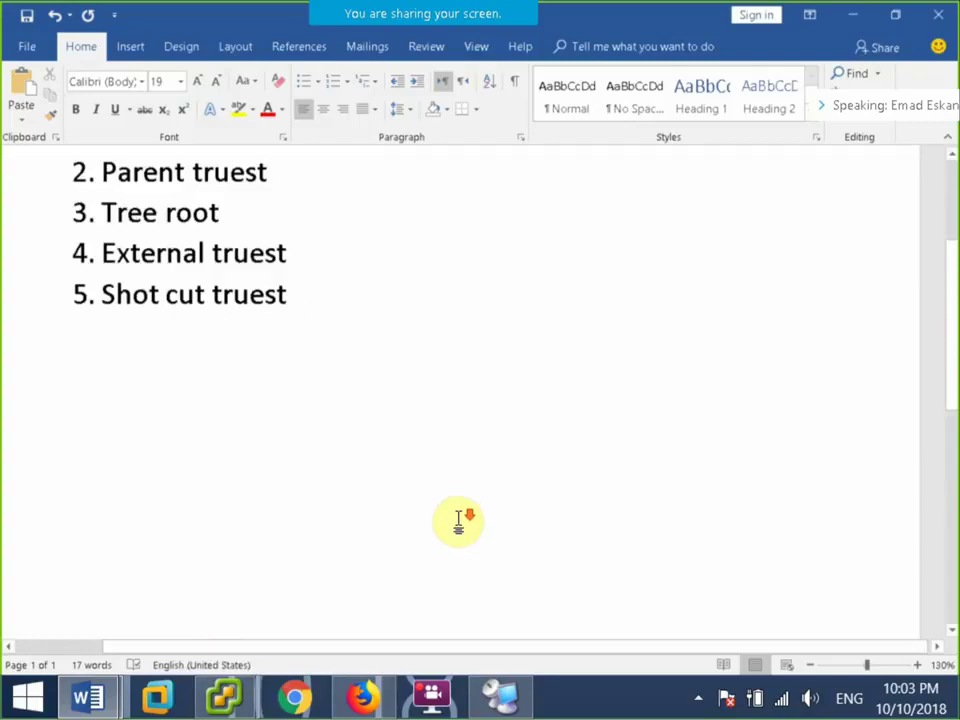
scroll(467, 510, up, 3)
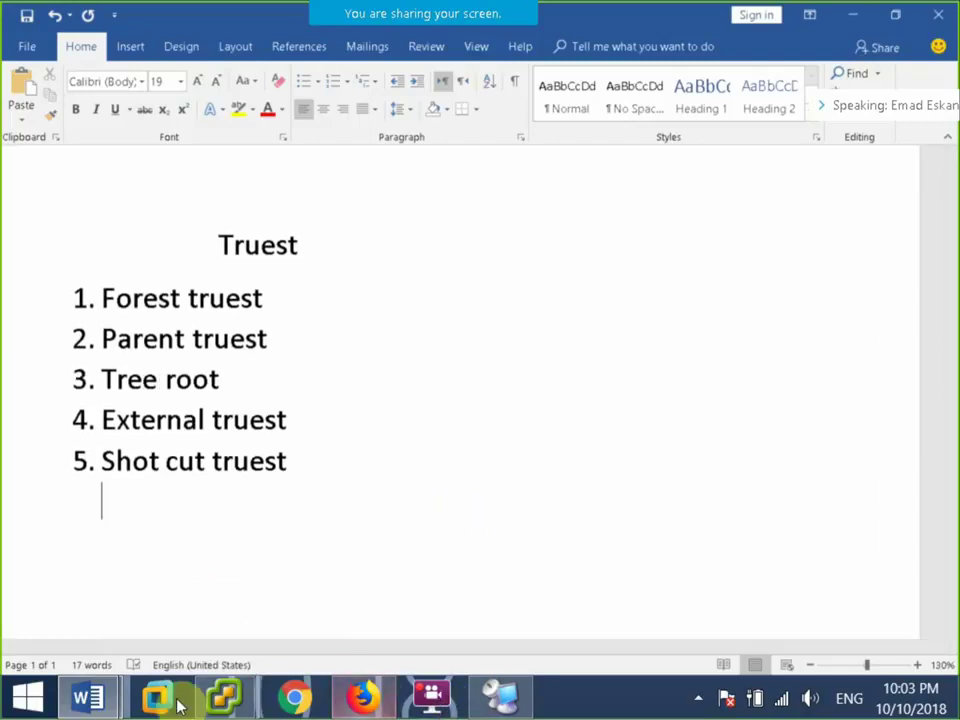
click(140, 50)
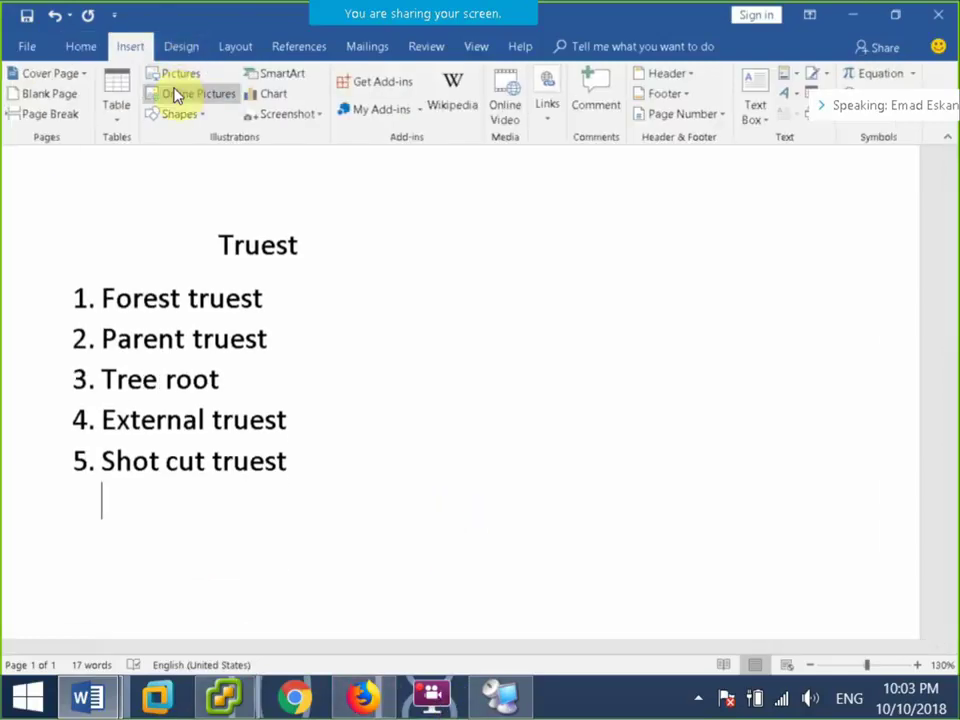
click(188, 93)
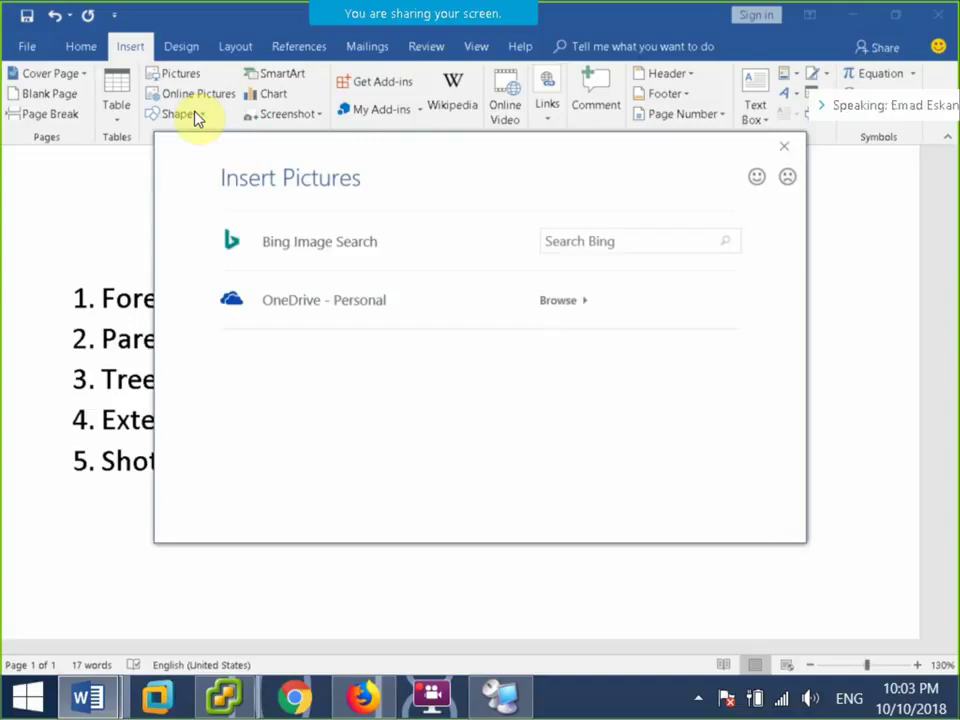
click(784, 146)
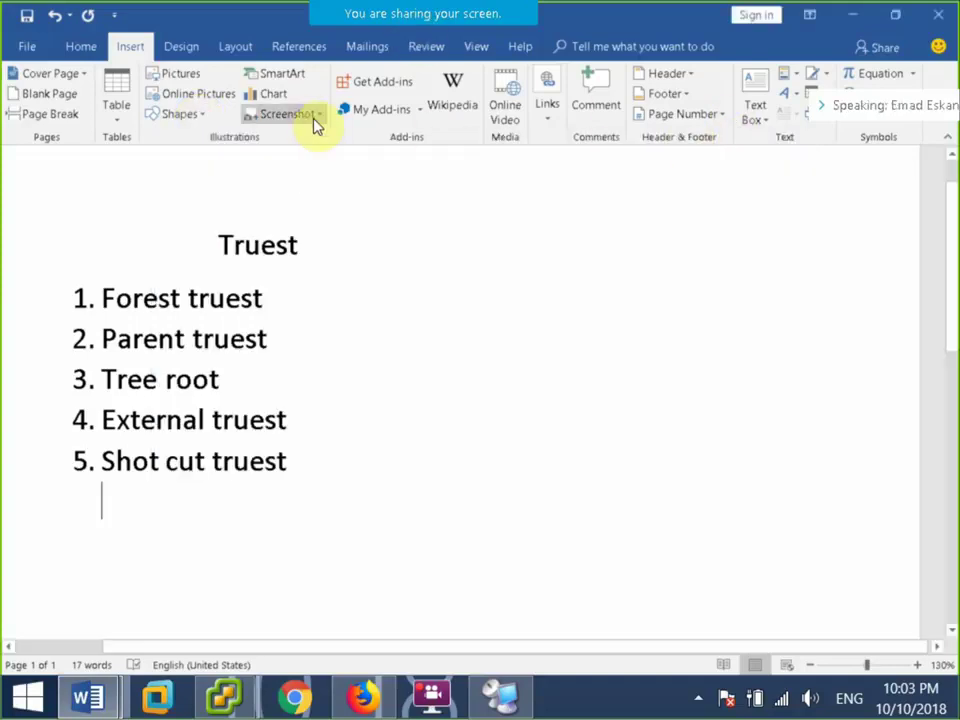
click(180, 114)
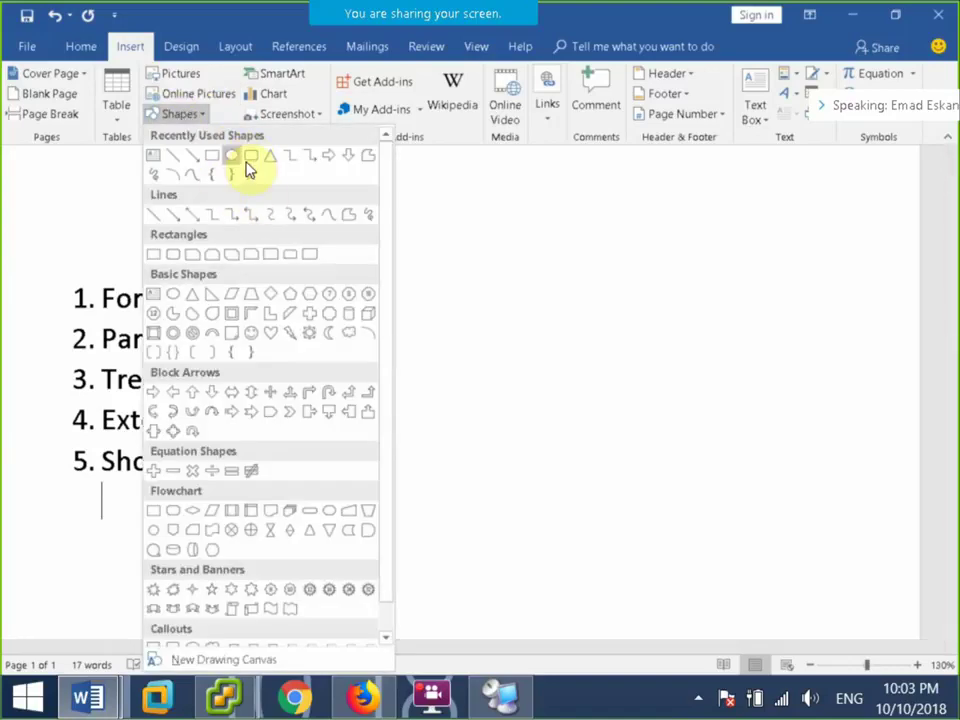
click(270, 155)
mouse_move(390, 489)
mouse_down()
mouse_move(274, 602)
mouse_move(195, 632)
mouse_move(133, 549)
mouse_up()
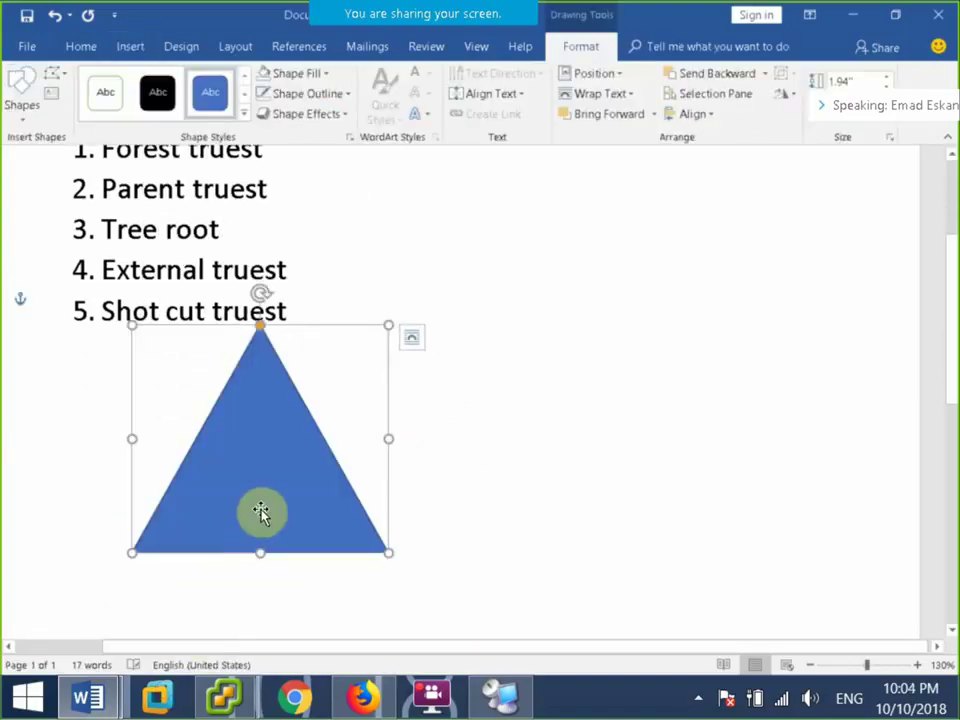
key(ctrl+d)
drag(266, 516, 647, 480)
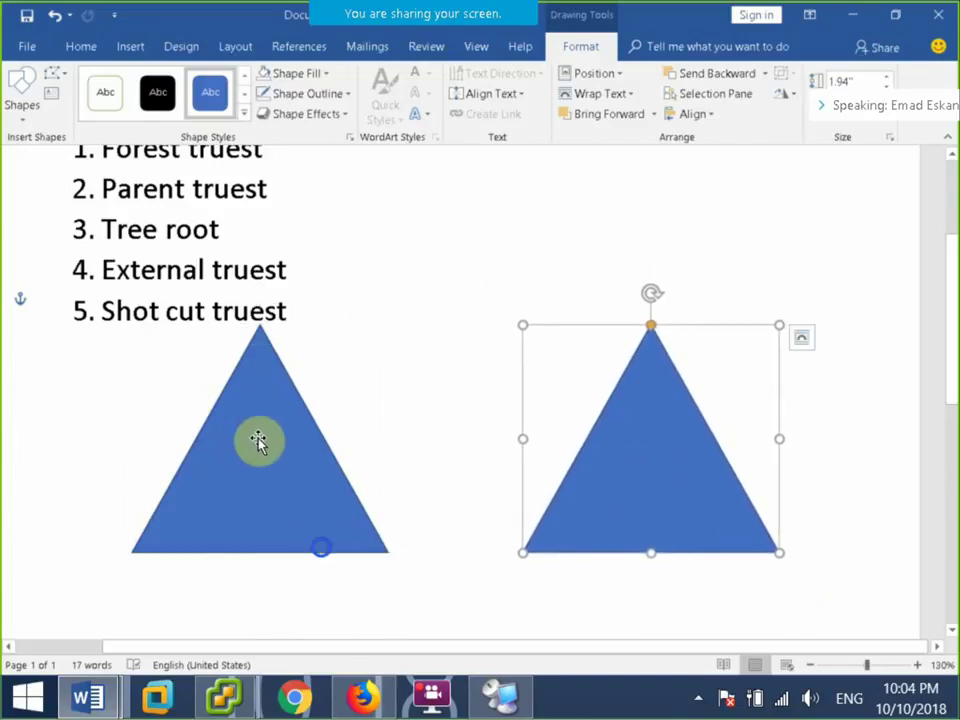
Label the left triangle 'Forest 1' and the right triangle 'Forest 2'.
click(322, 547)
right_click(322, 547)
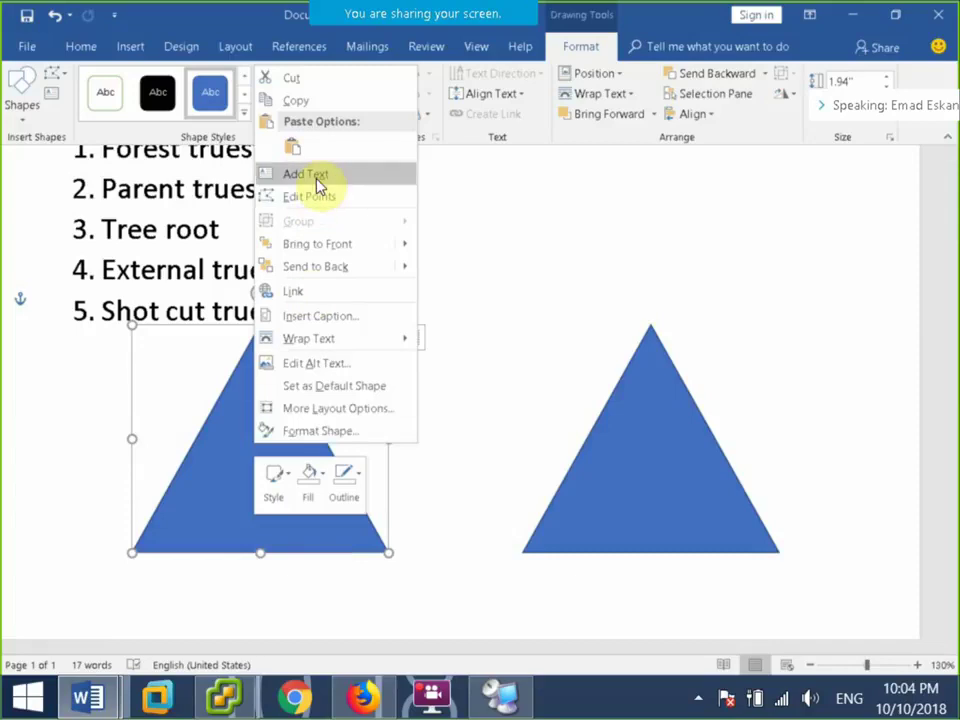
key(Escape)
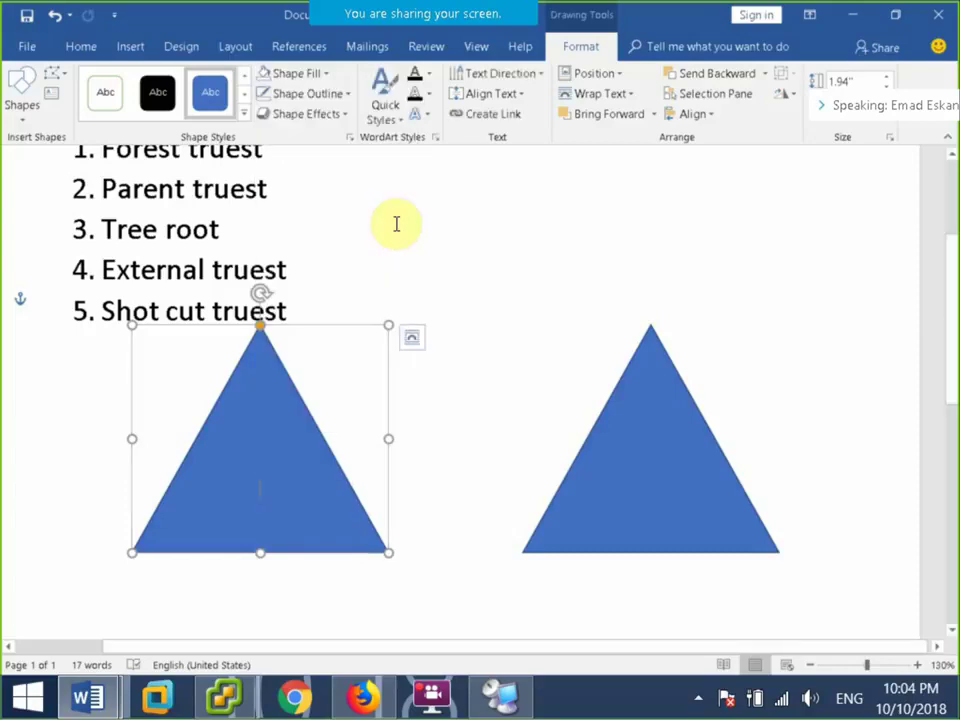
text(Forest)
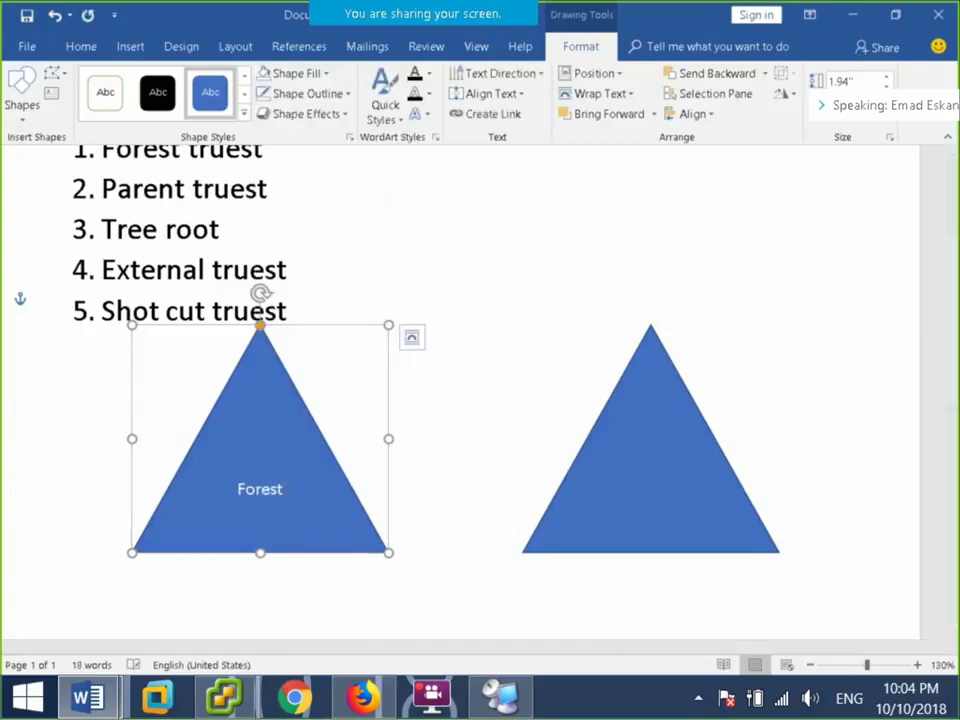
text( 1)
key(ctrl+a)
key(ctrl+c)
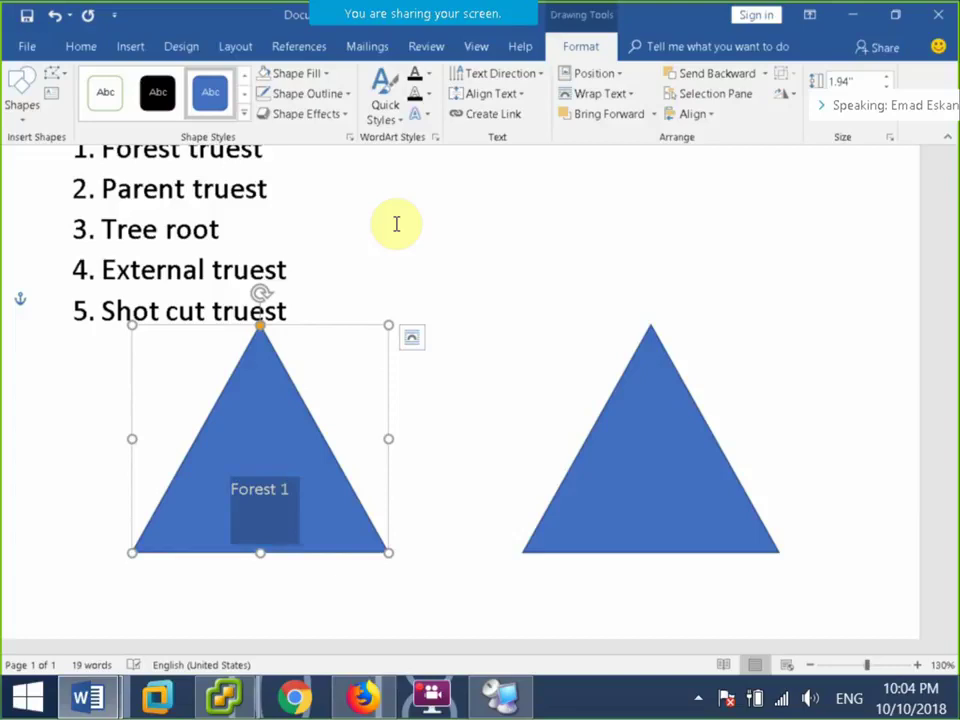
click(673, 450)
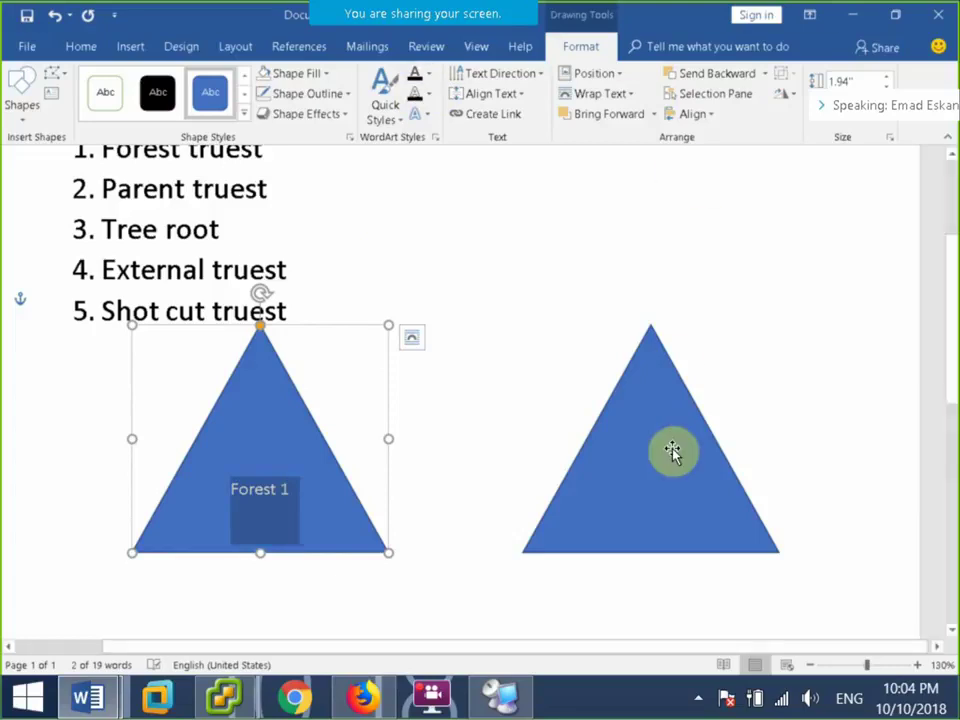
right_click(826, 549)
click(896, 208)
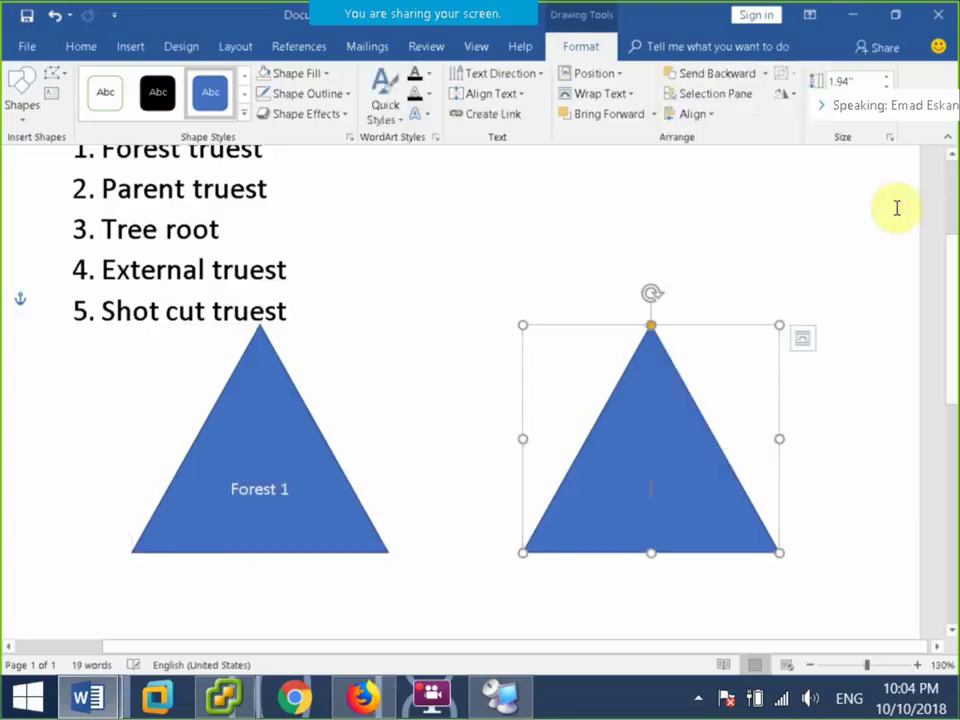
key(ctrl+v)
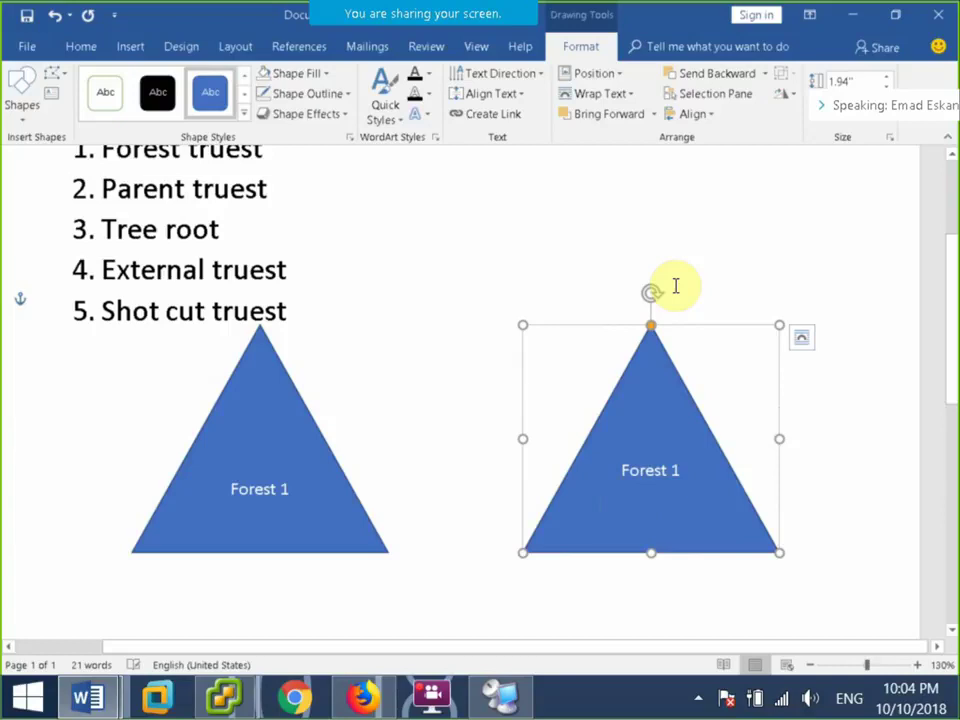
key(BackSpace)
text(2)
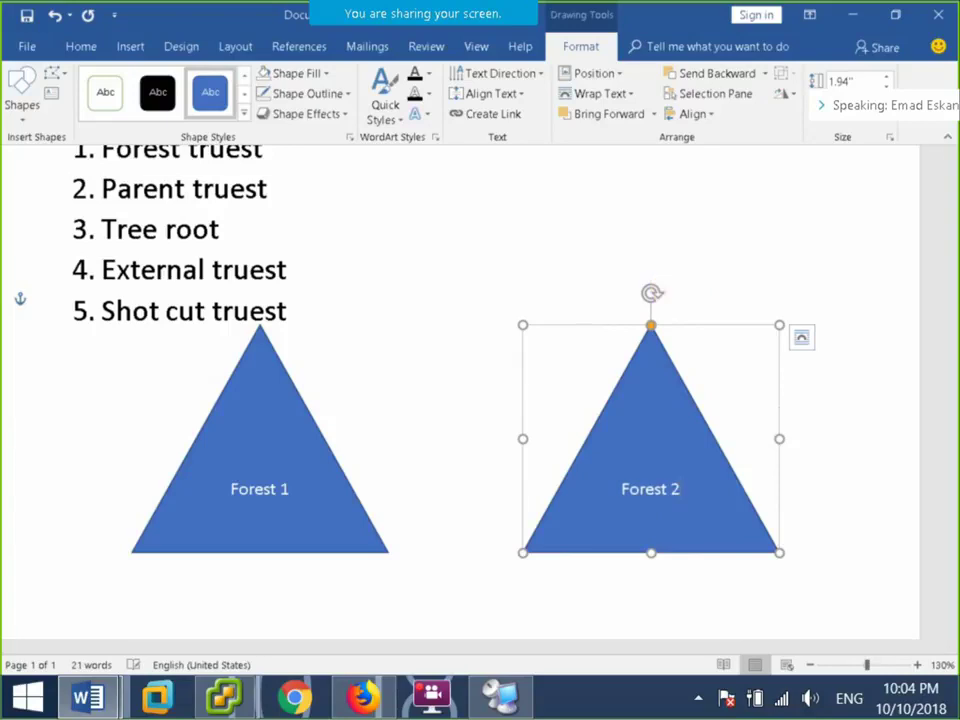
click(316, 405)
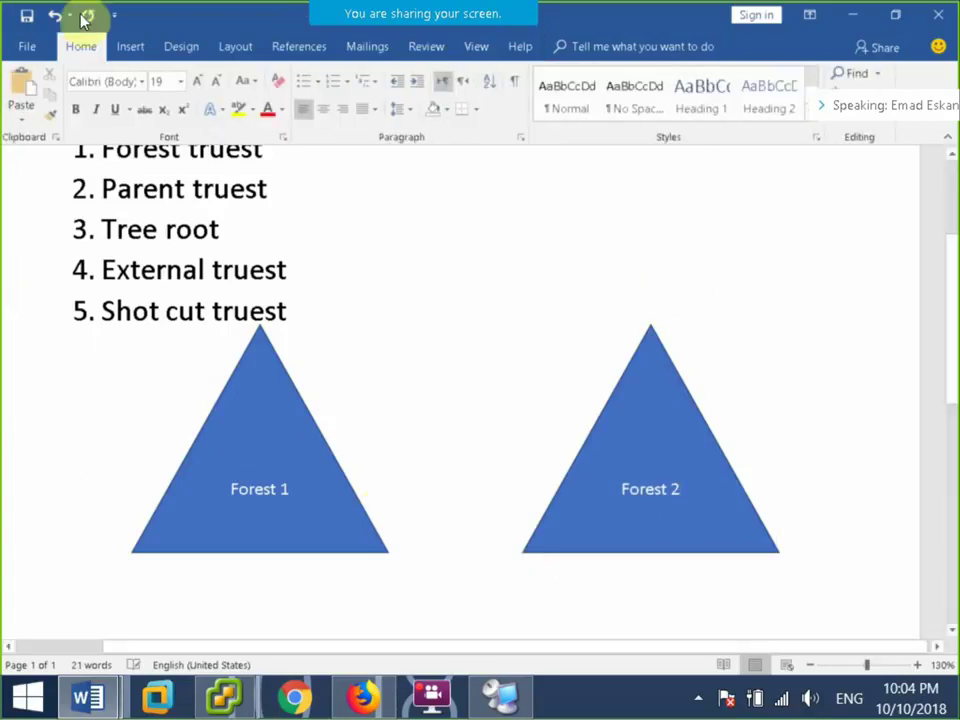
click(133, 46)
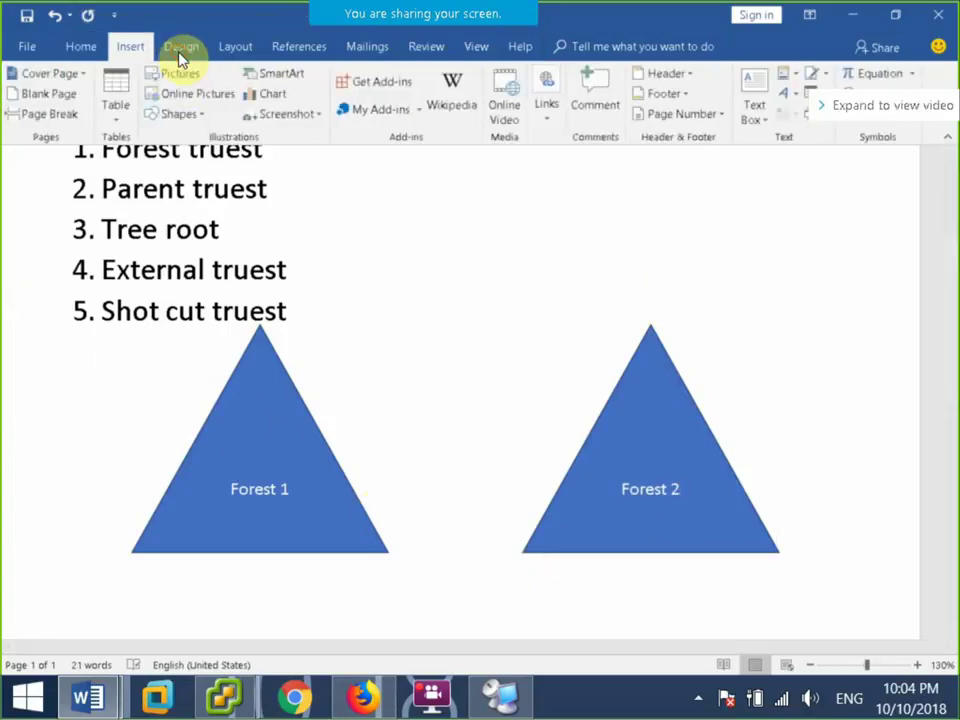
Draw a line shape between the triangles, then delete it as misdrawn.
click(176, 113)
click(174, 178)
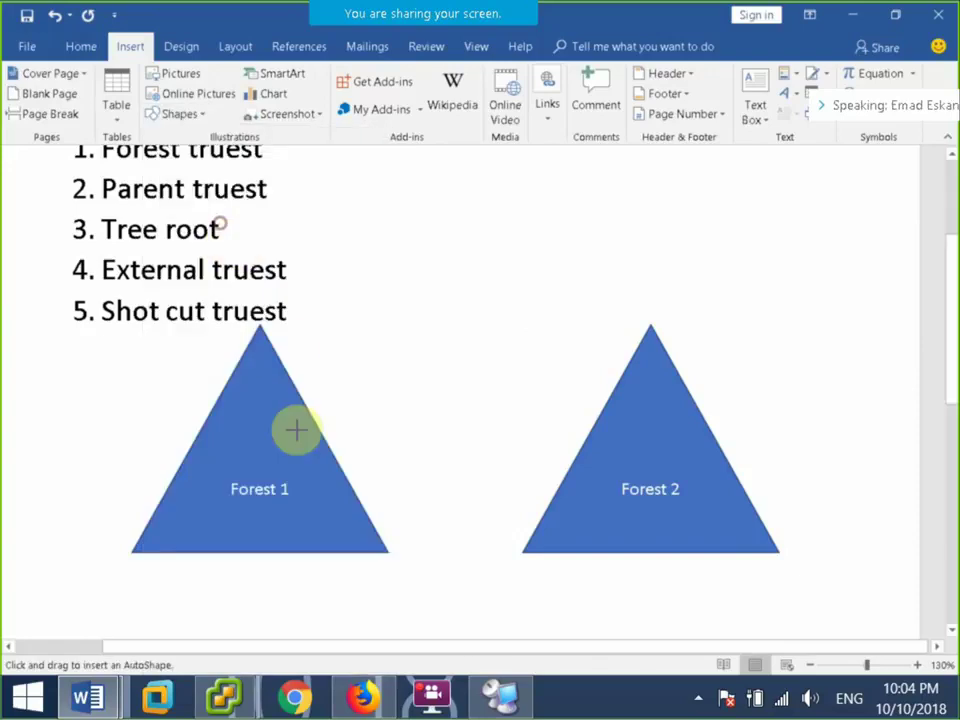
click(400, 384)
drag(531, 387, 517, 398)
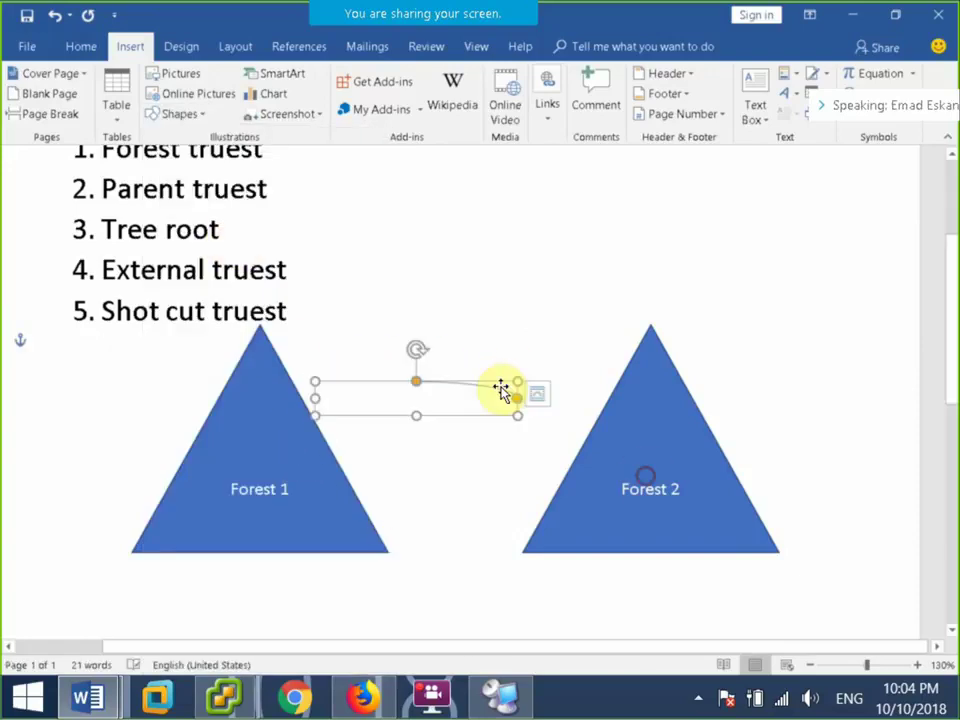
key(Delete)
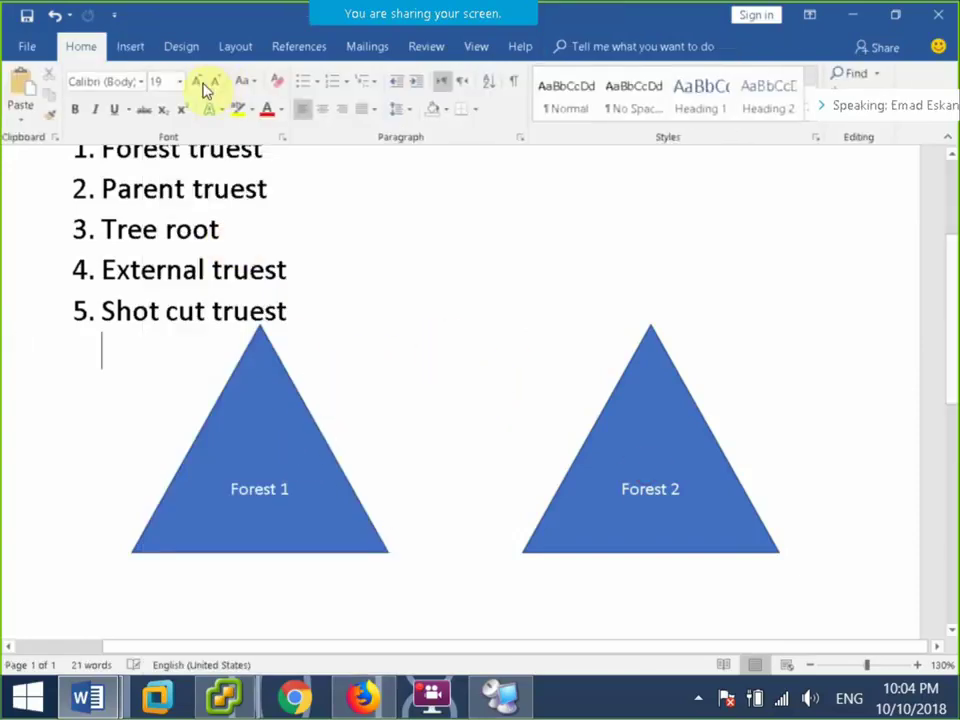
Draw a thin arrow from the Forest 1 triangle to the Forest 2 triangle.
click(130, 46)
click(180, 113)
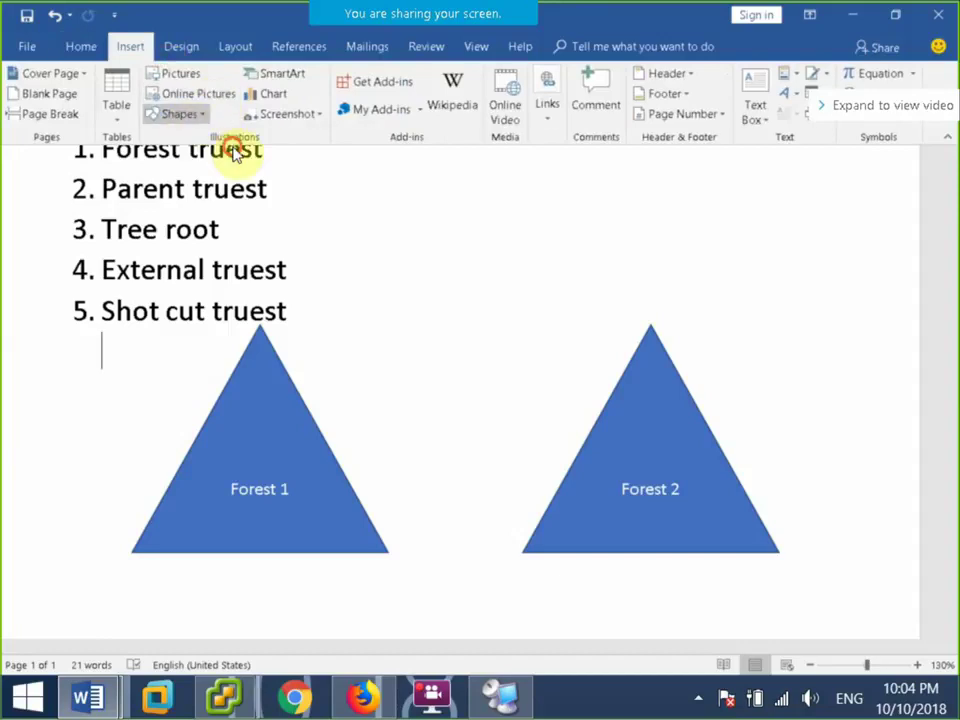
click(197, 154)
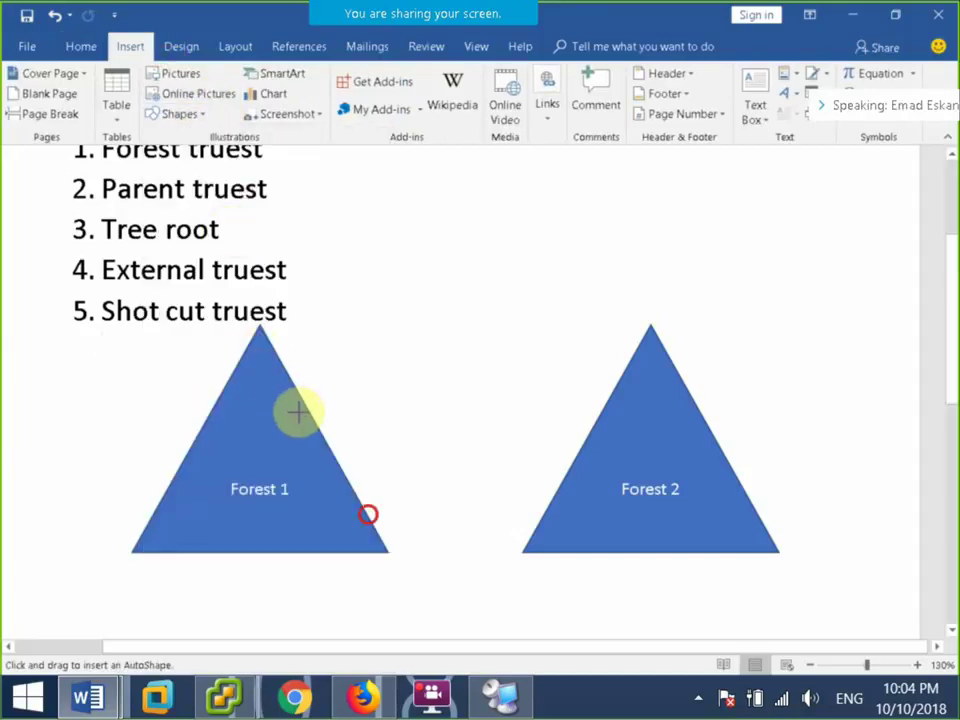
drag(313, 411, 603, 398)
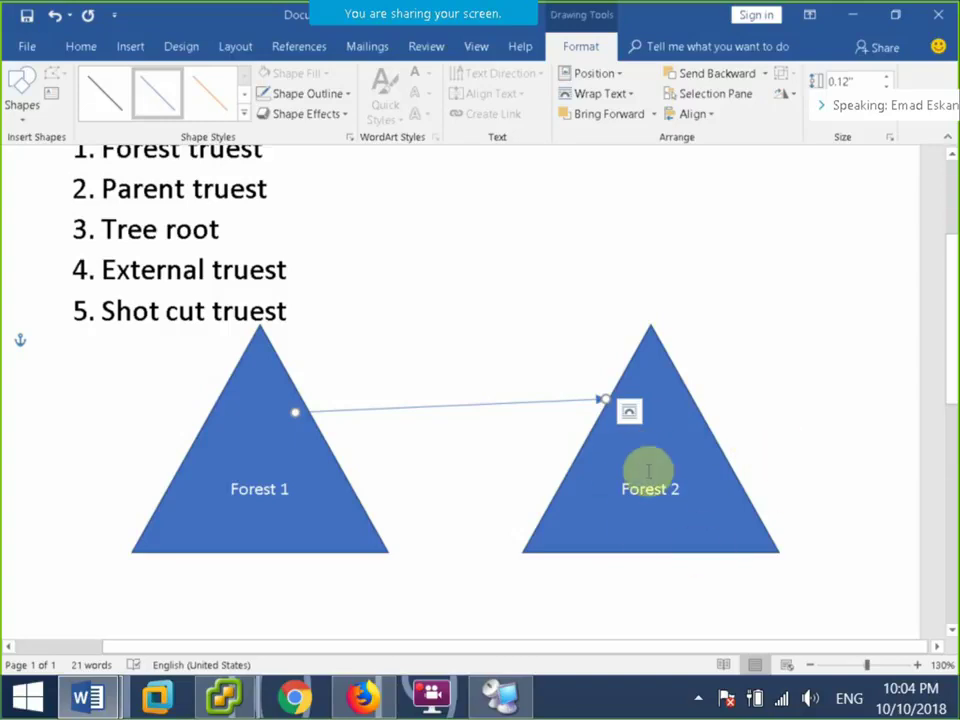
click(429, 347)
scroll(340, 305, up, 3)
scroll(340, 305, down, 3)
click(130, 46)
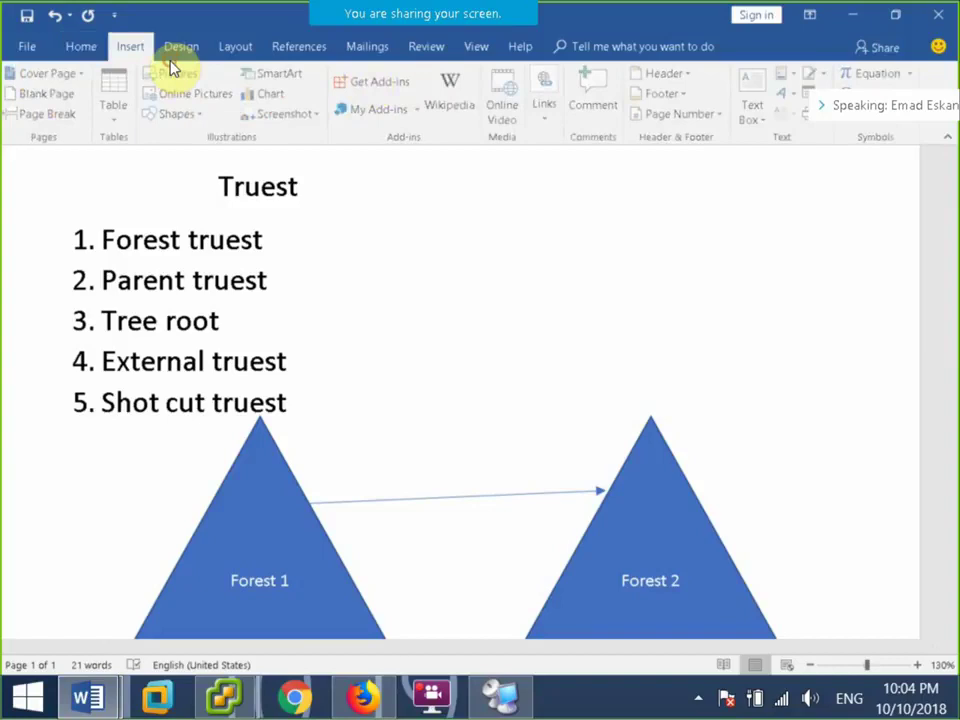
Add a text box reading 'WorkGroup' above the arrow between the triangles.
click(755, 100)
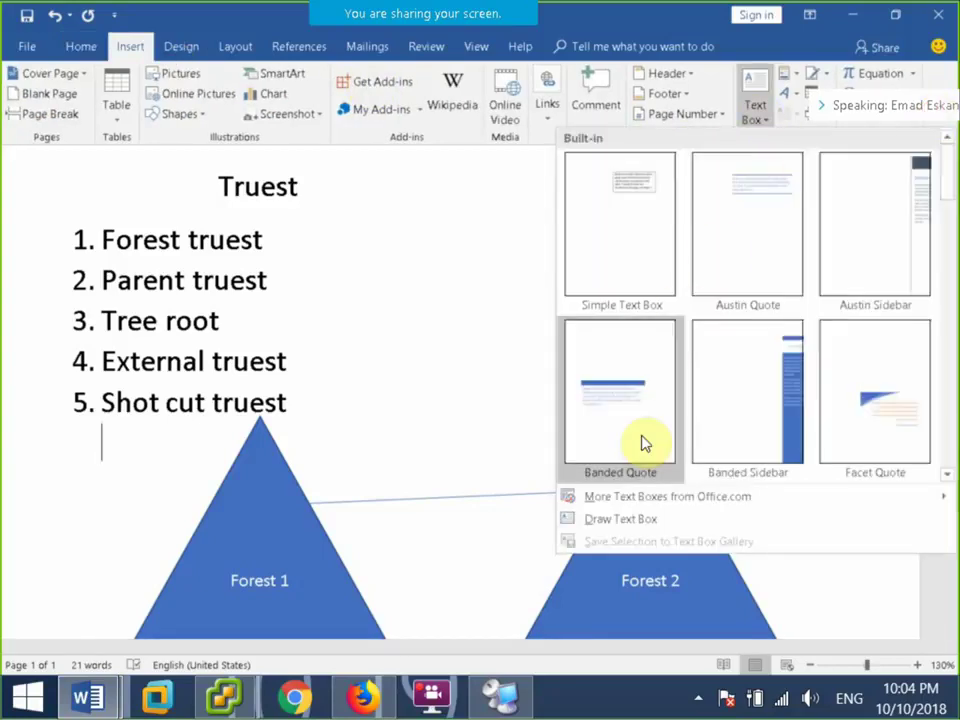
click(614, 519)
drag(373, 437, 540, 469)
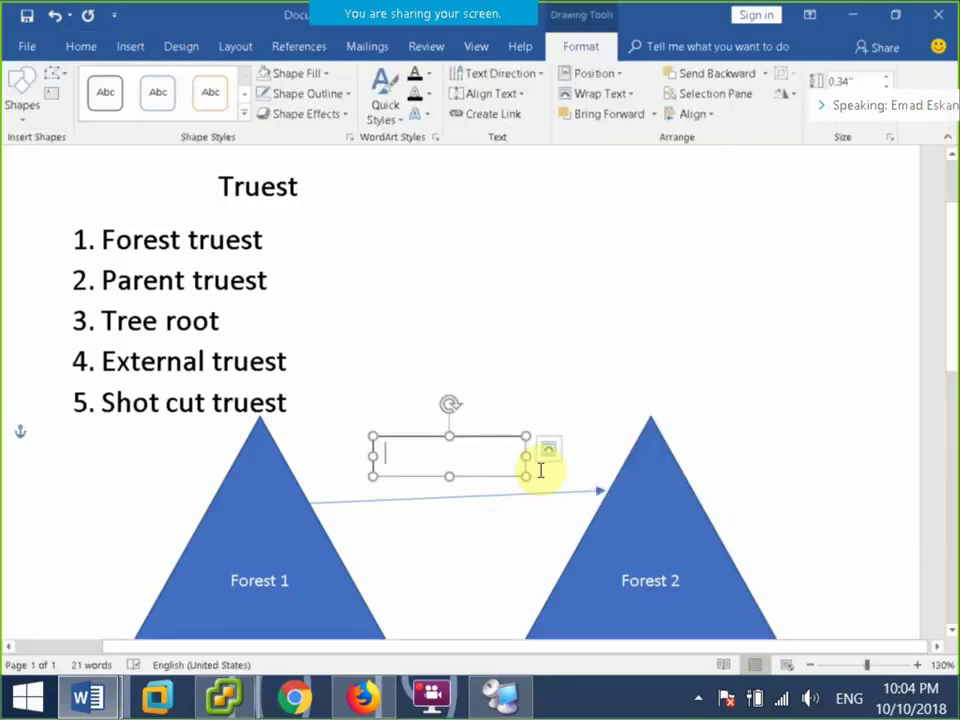
text(Work)
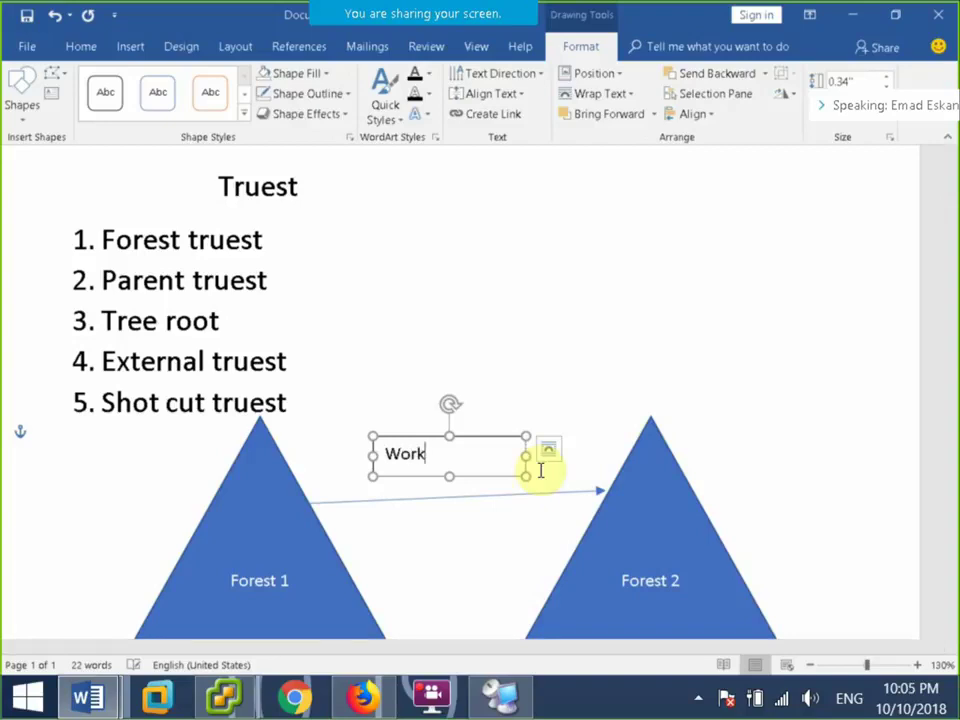
text(Group)
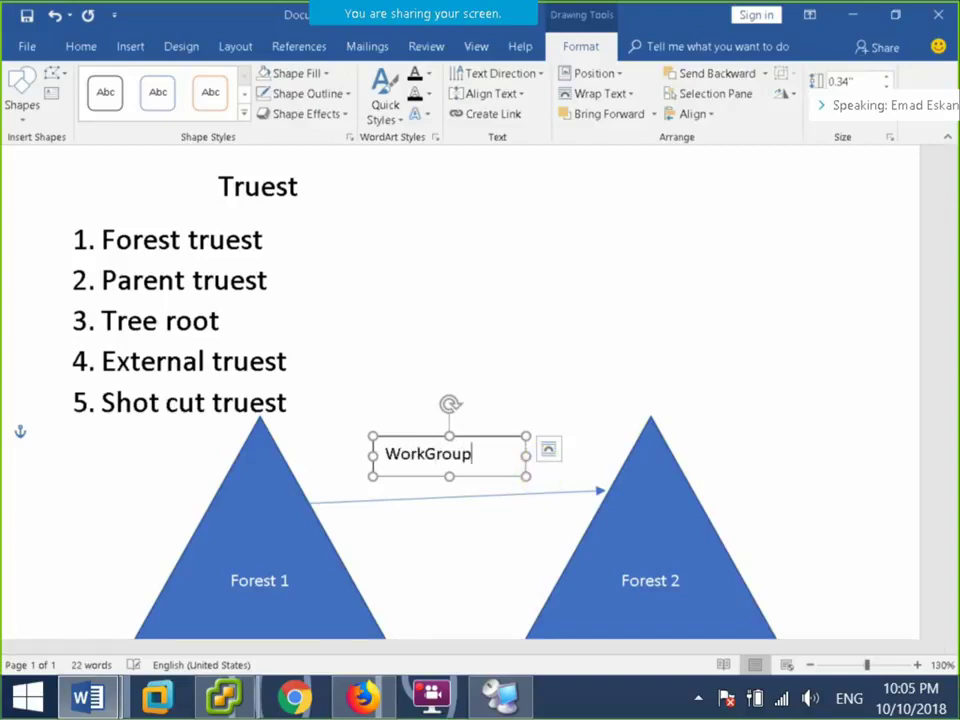
Give the label No Fill and No Outline, and correct its spelling to 'Workgroup'.
click(497, 439)
click(305, 73)
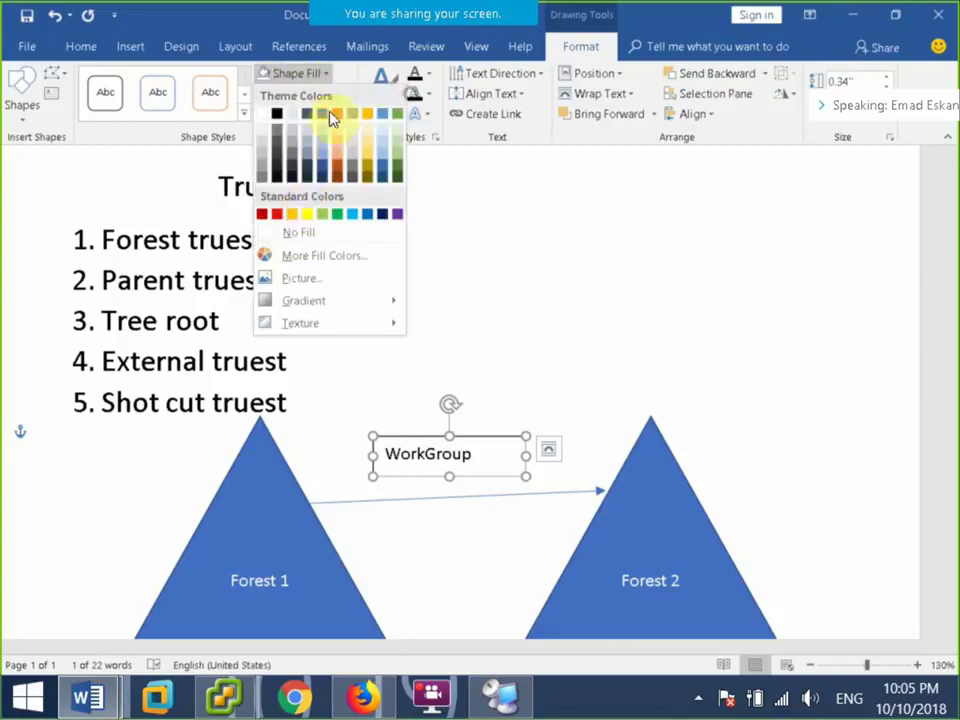
click(296, 234)
click(305, 93)
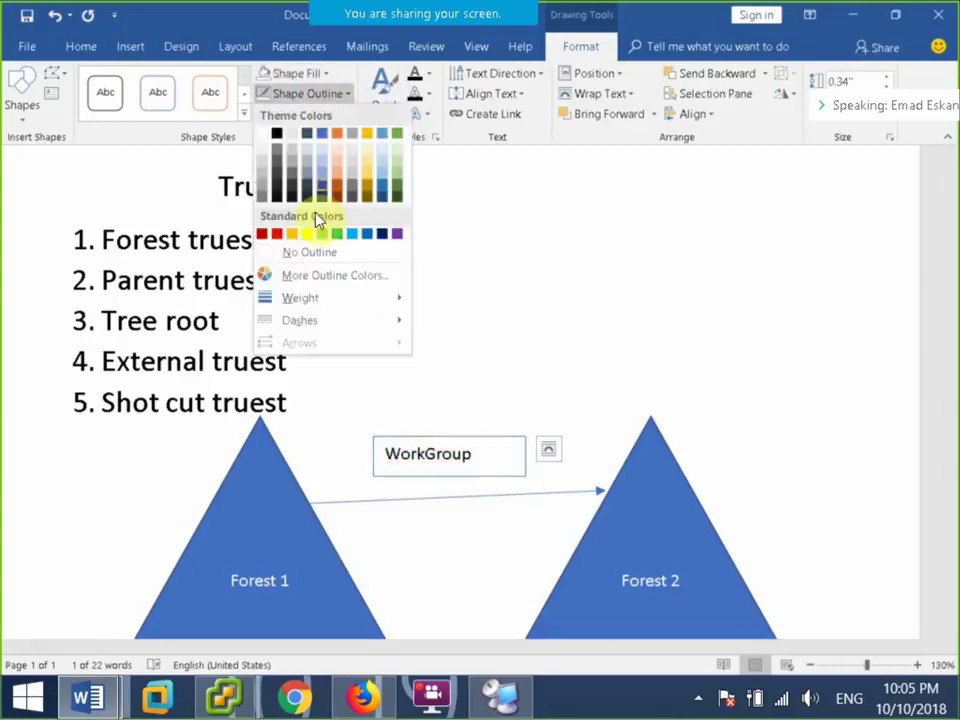
click(403, 318)
click(568, 375)
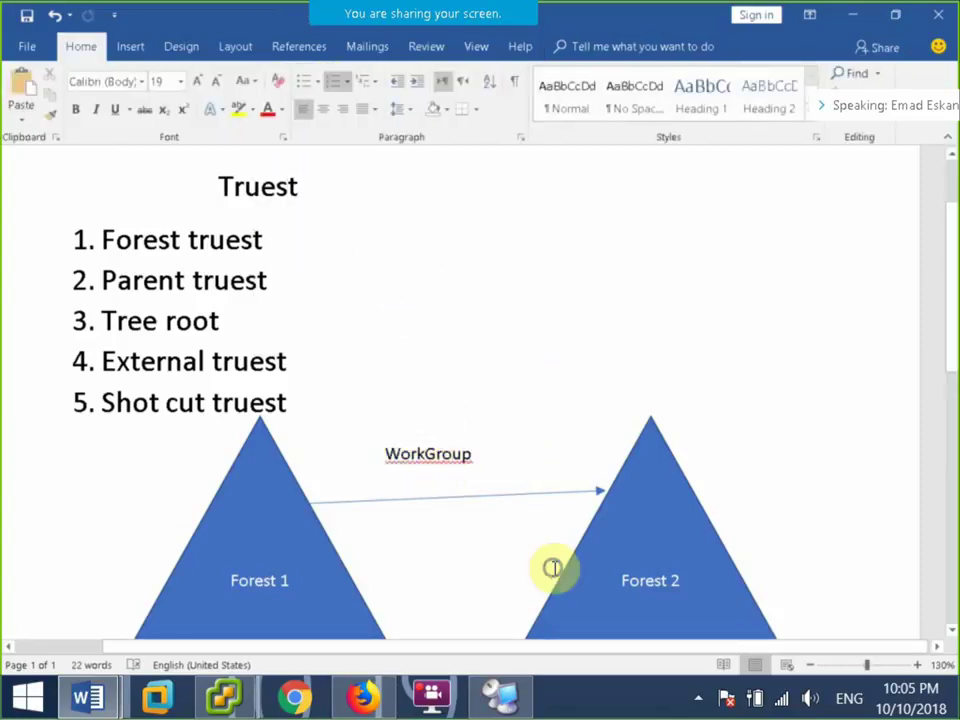
right_click(428, 453)
click(375, 123)
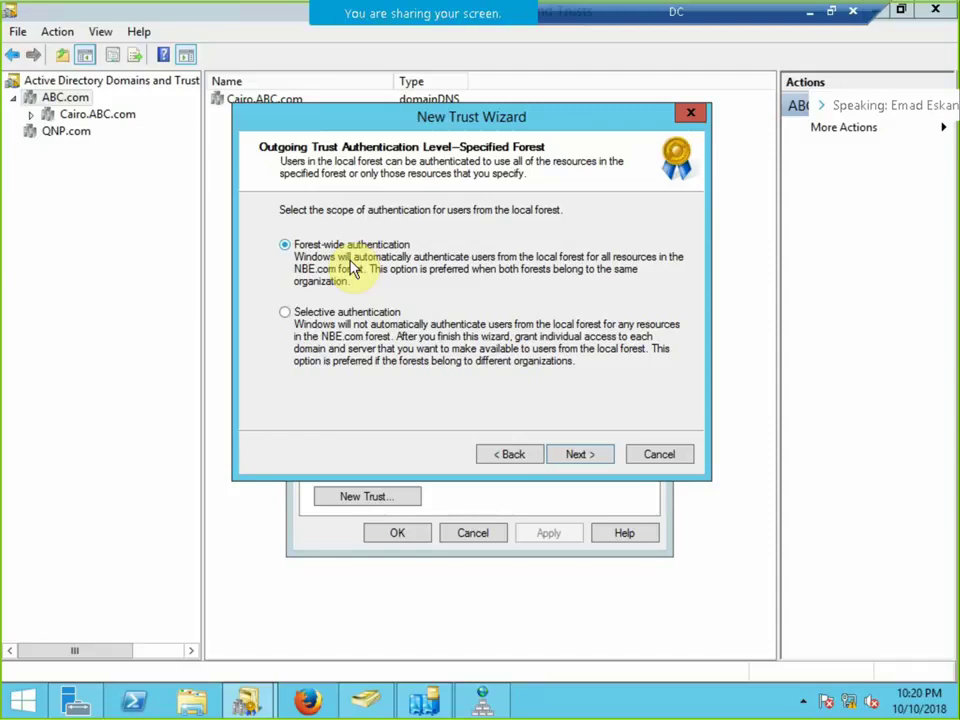
Keep forest-wide authentication, create the trust, and leave both name suffixes routed.
click(582, 455)
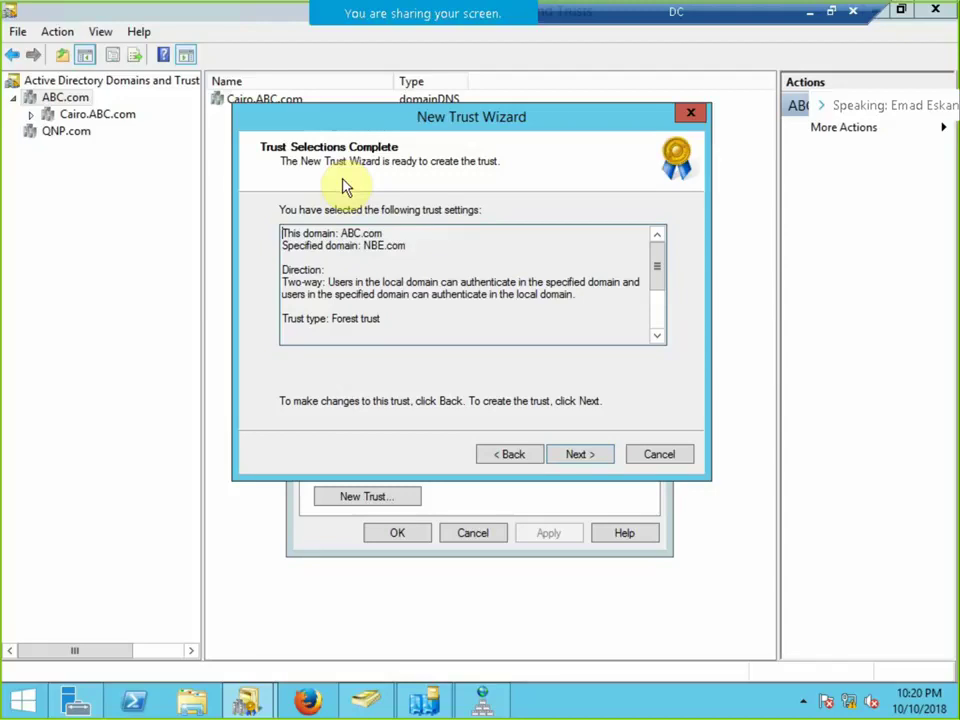
drag(283, 233, 463, 327)
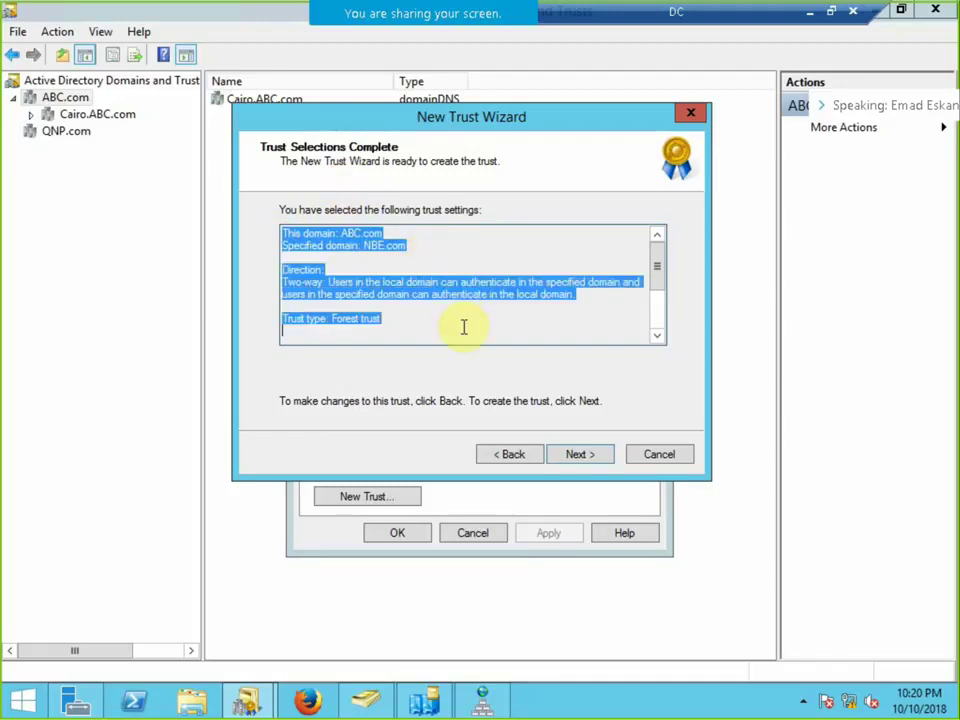
click(572, 454)
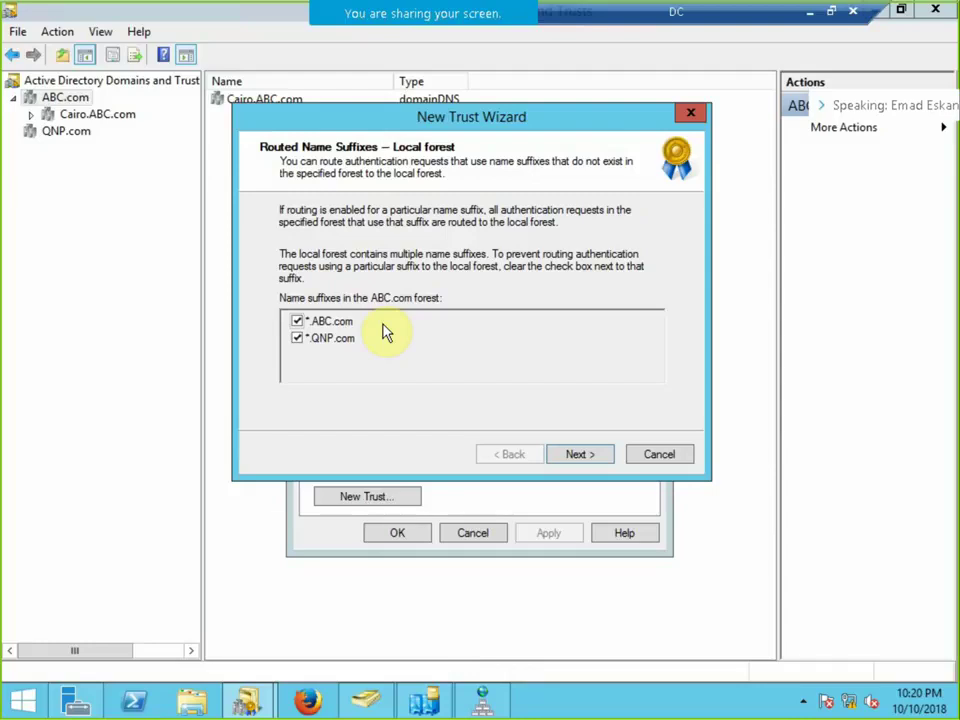
click(582, 456)
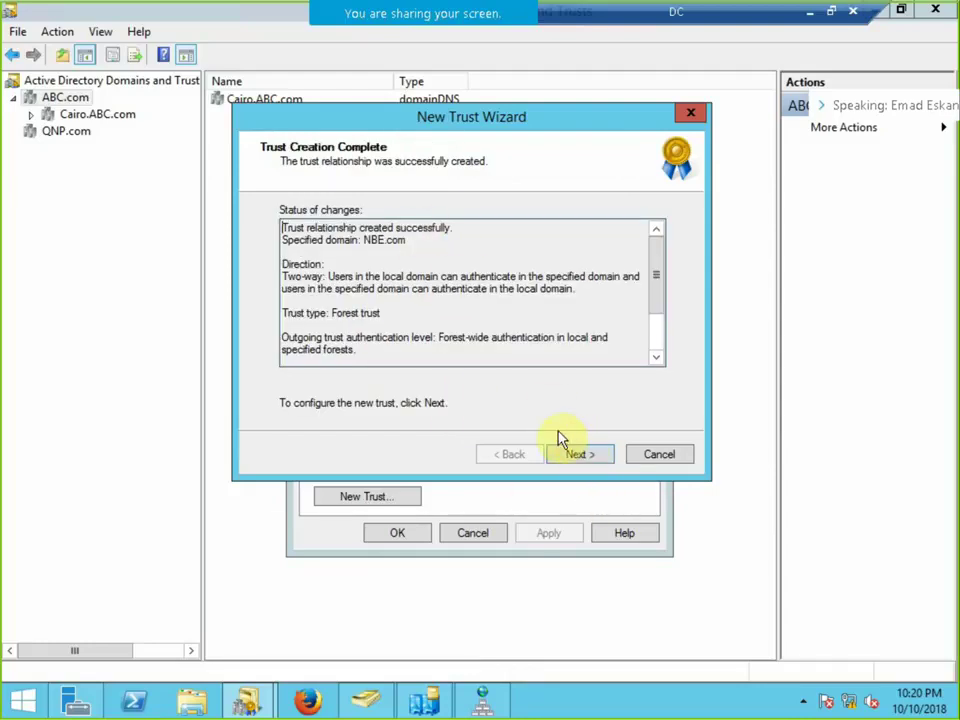
Confirm both outgoing and incoming trusts, finish the wizard, and select NBE.com.
click(584, 455)
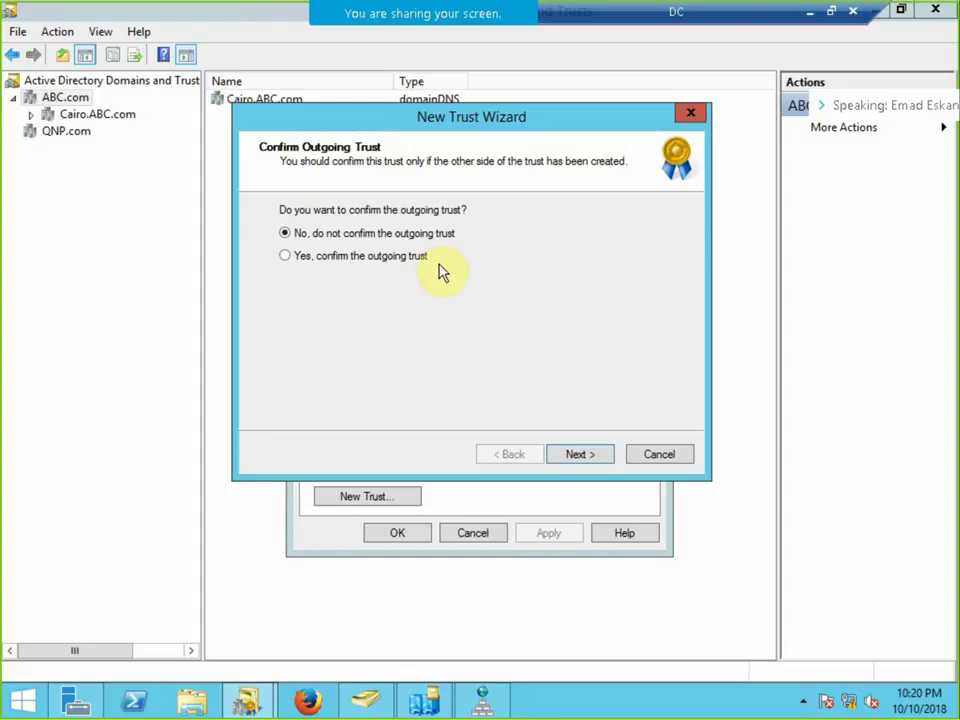
click(401, 257)
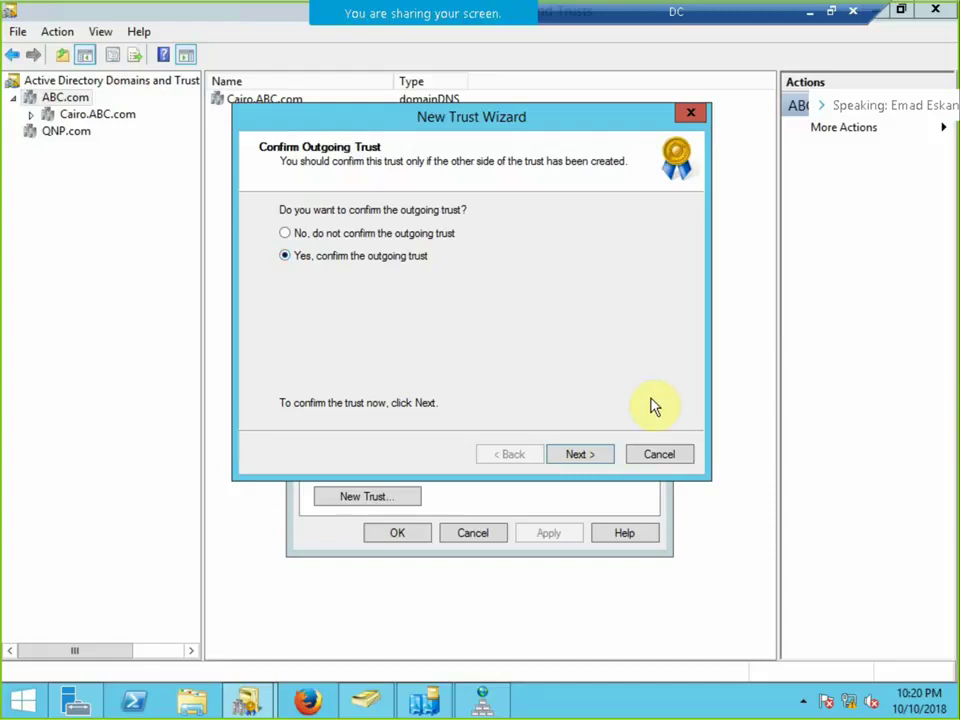
click(594, 456)
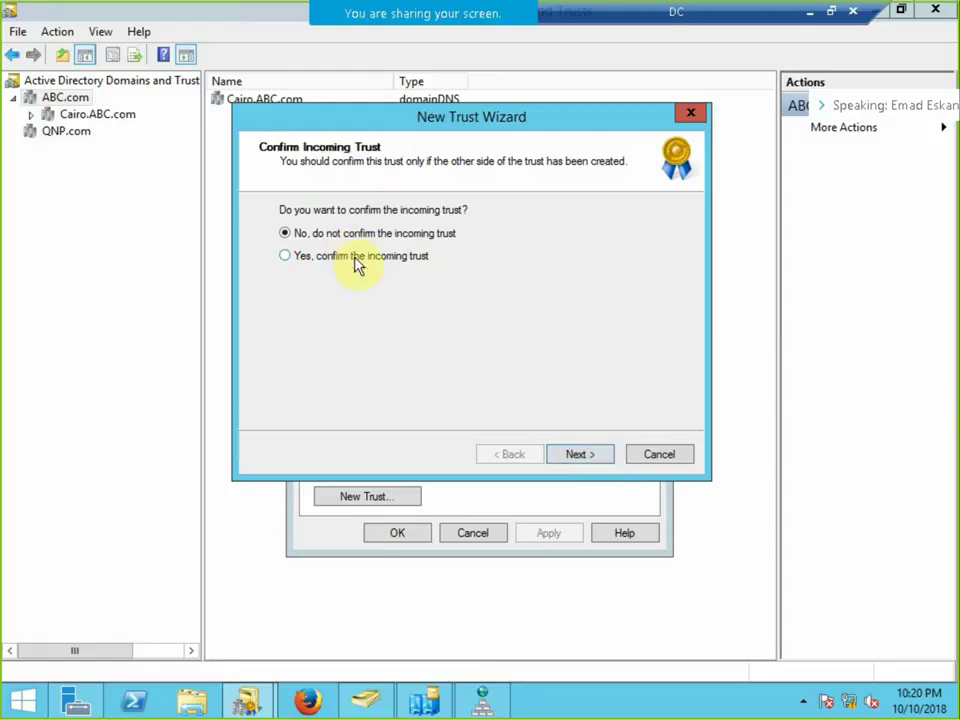
click(356, 256)
click(579, 455)
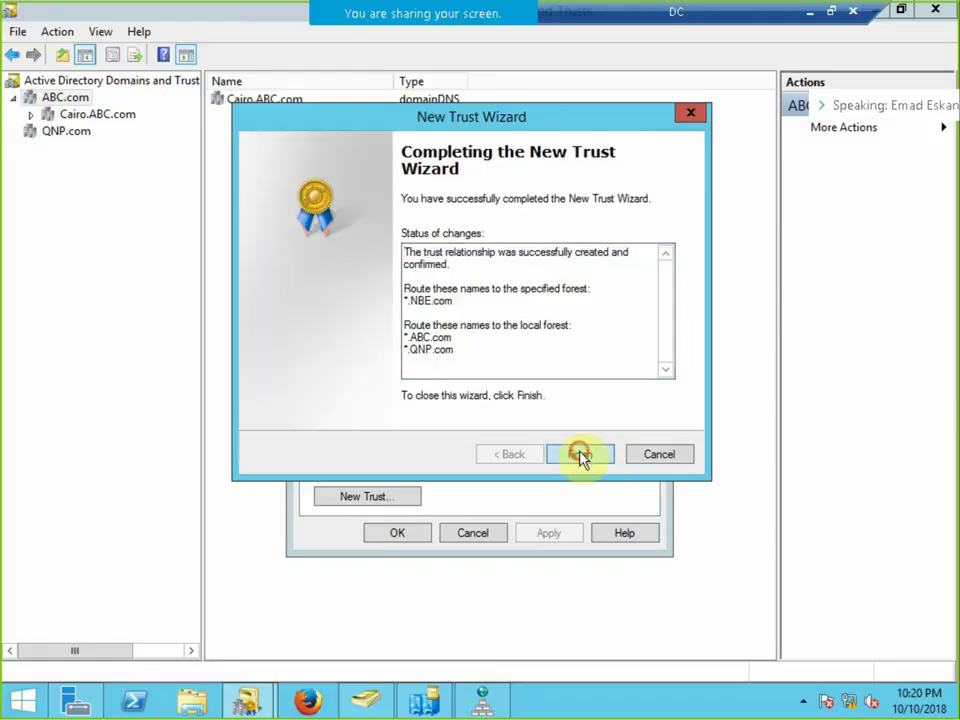
click(579, 455)
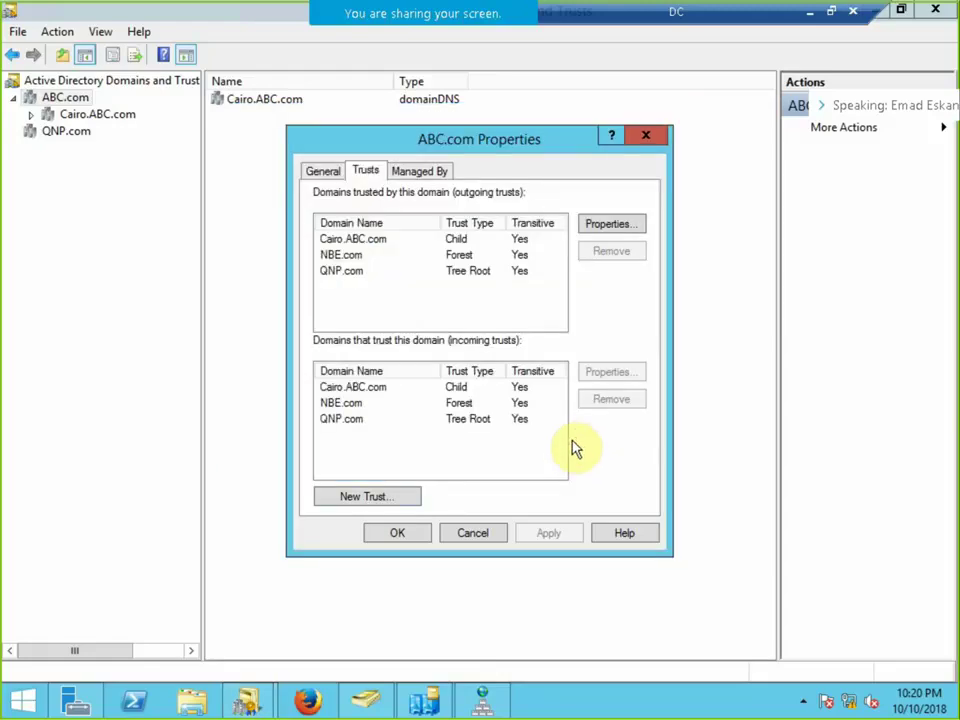
click(354, 404)
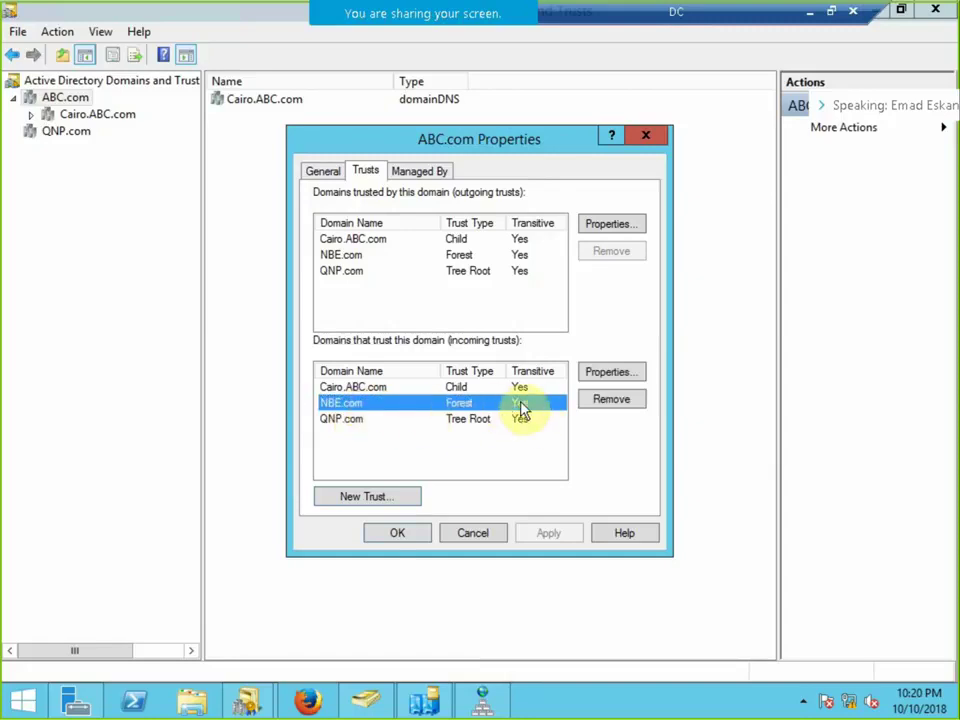
Switch to the PDC remote session and show it full screen.
click(831, 11)
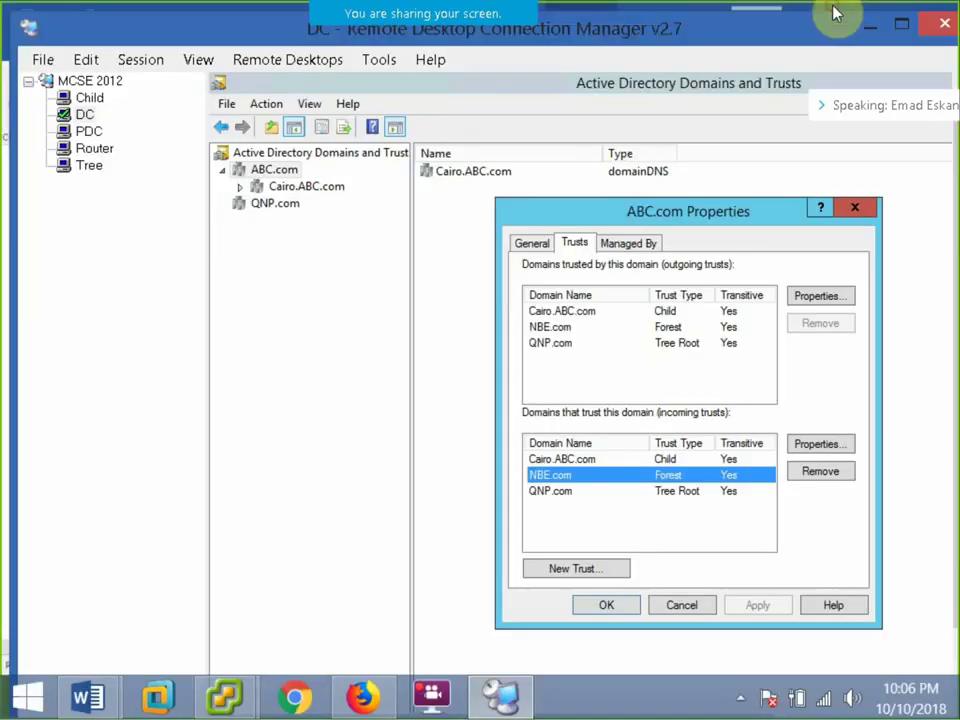
click(89, 132)
click(124, 58)
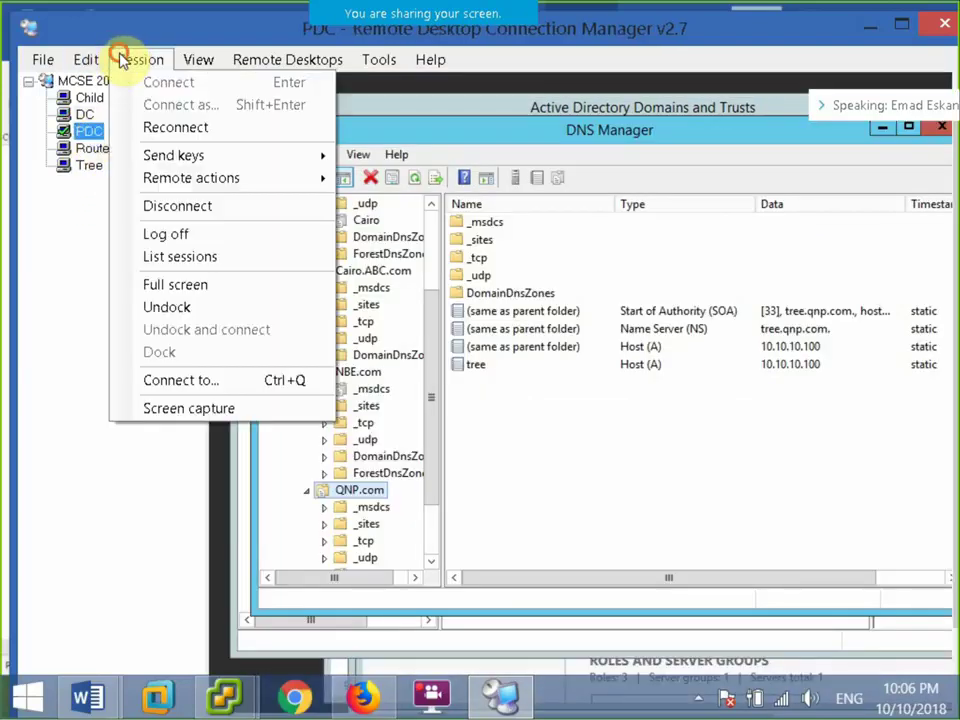
click(180, 284)
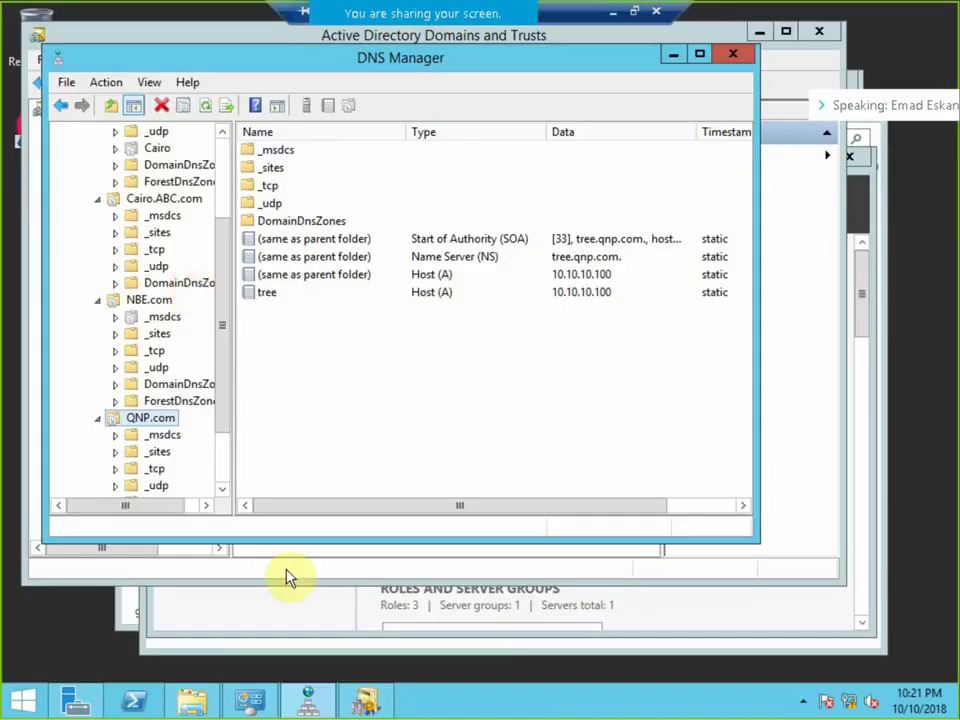
View NBE.com's trusts in its properties, then close Domains and Trusts.
click(370, 705)
right_click(95, 127)
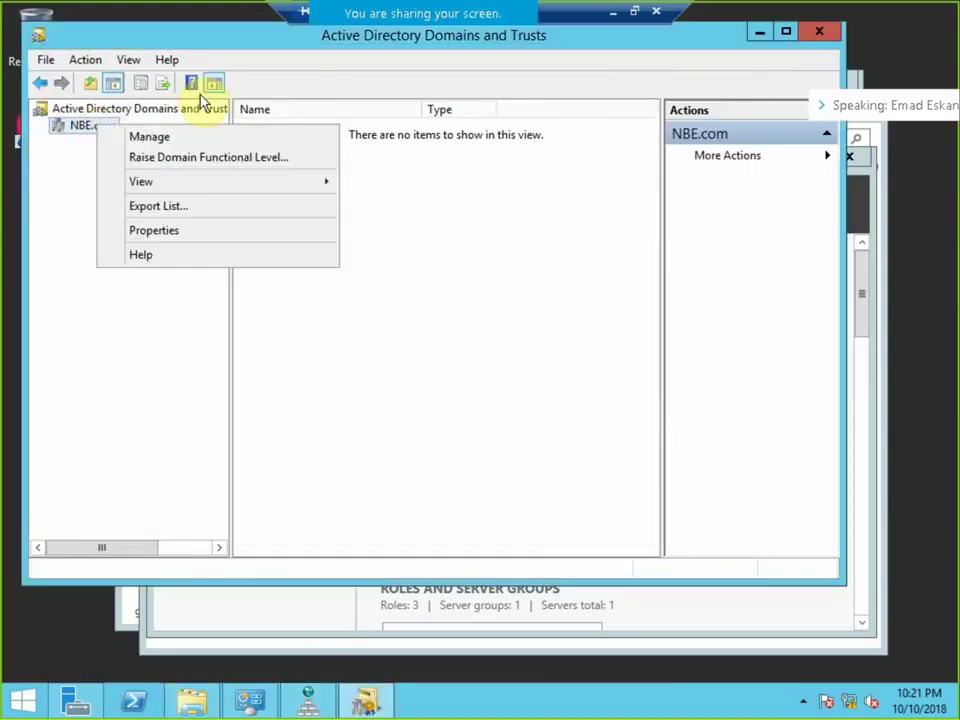
click(180, 231)
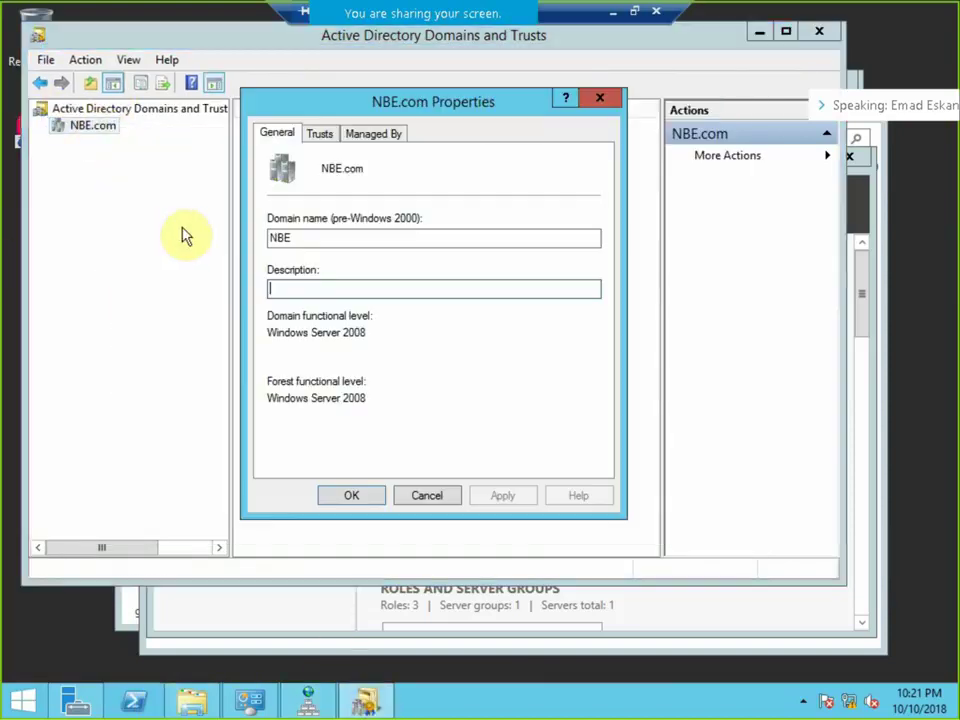
click(318, 133)
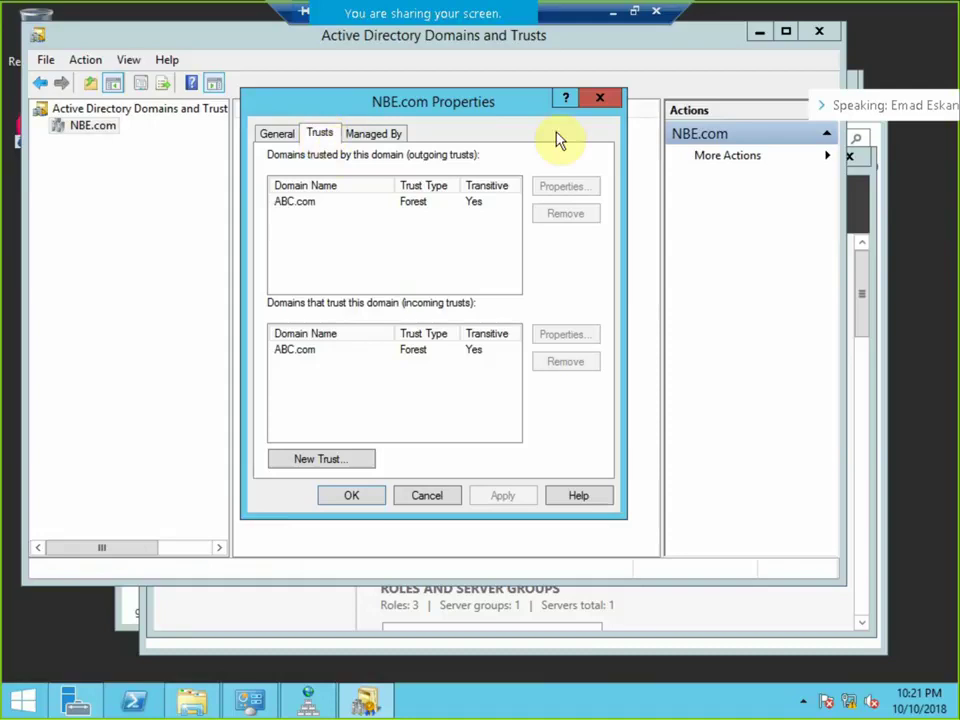
click(616, 104)
click(822, 31)
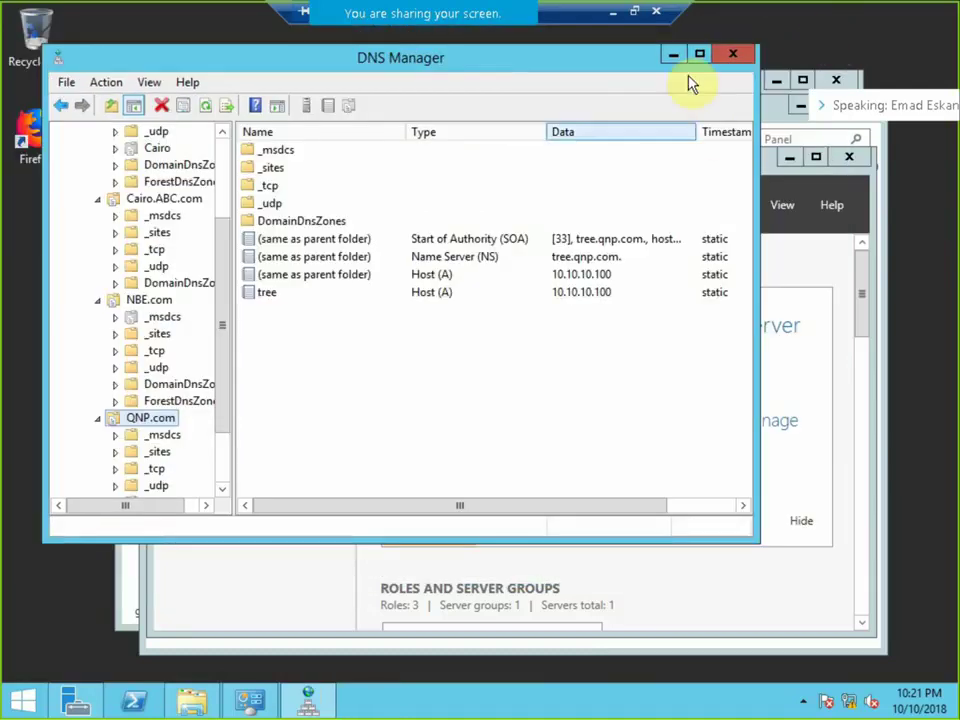
Relaunch Domains and Trusts from Server Manager and recheck NBE.com's trusts with ABC.com.
click(766, 161)
click(731, 205)
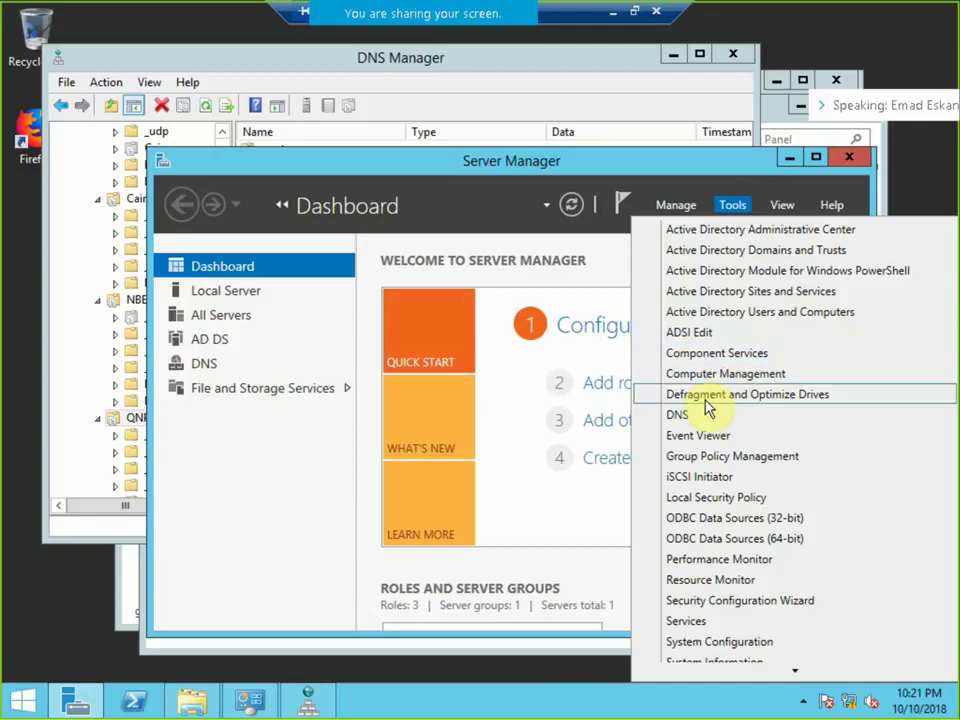
click(729, 250)
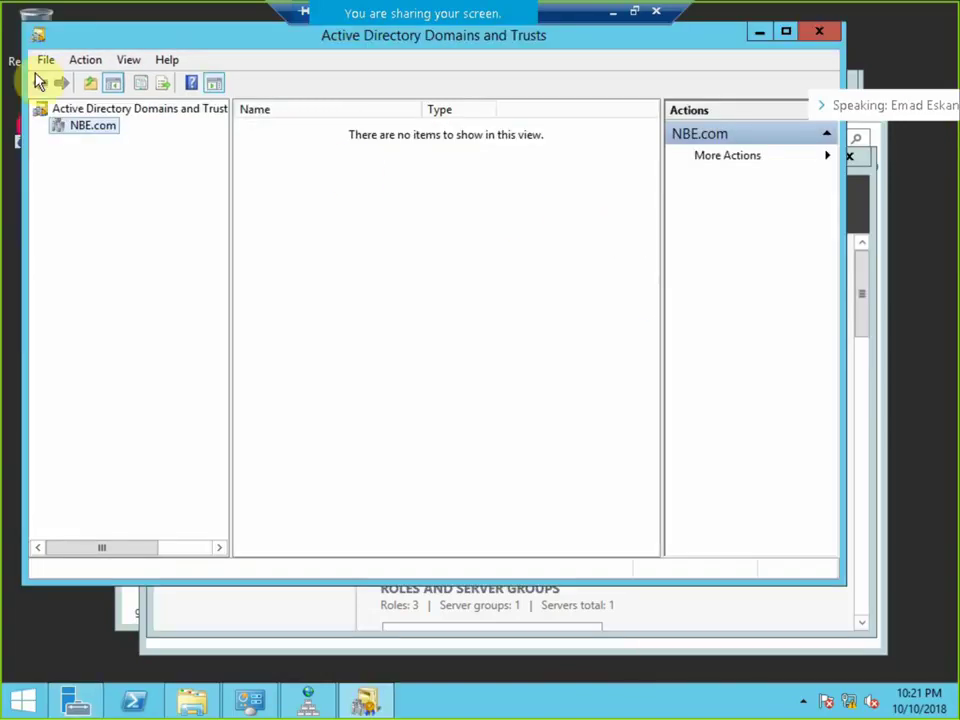
right_click(57, 126)
click(137, 232)
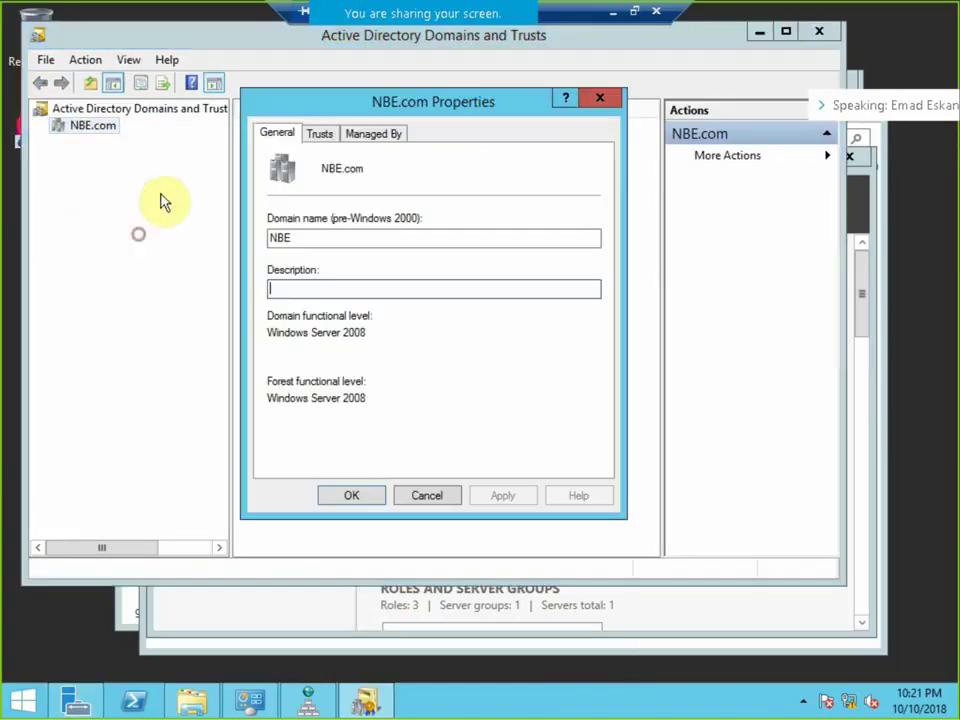
click(320, 134)
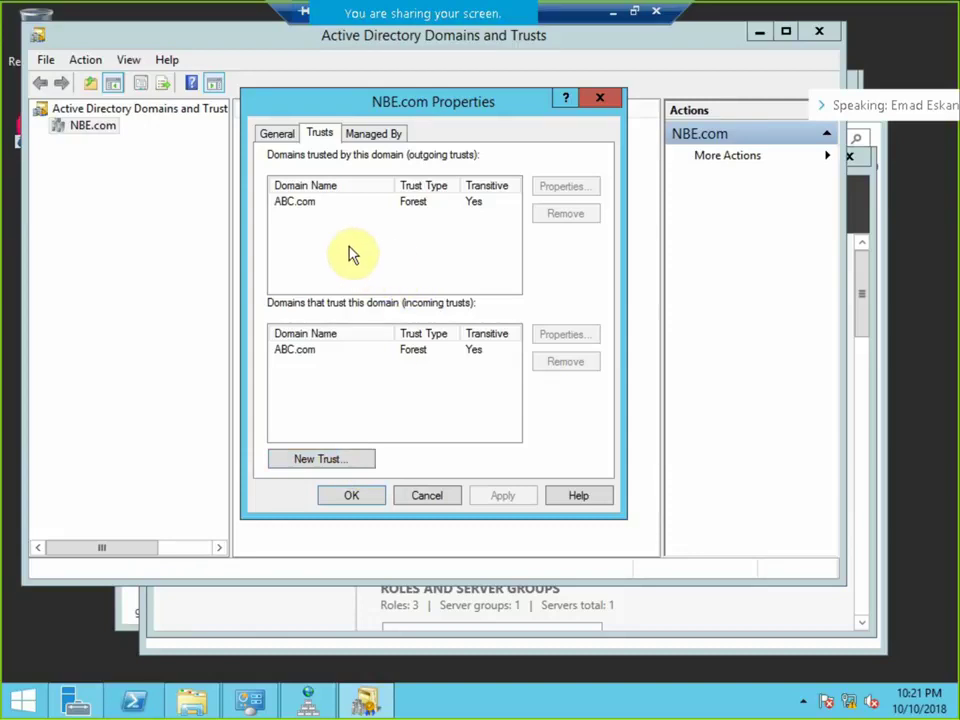
click(440, 494)
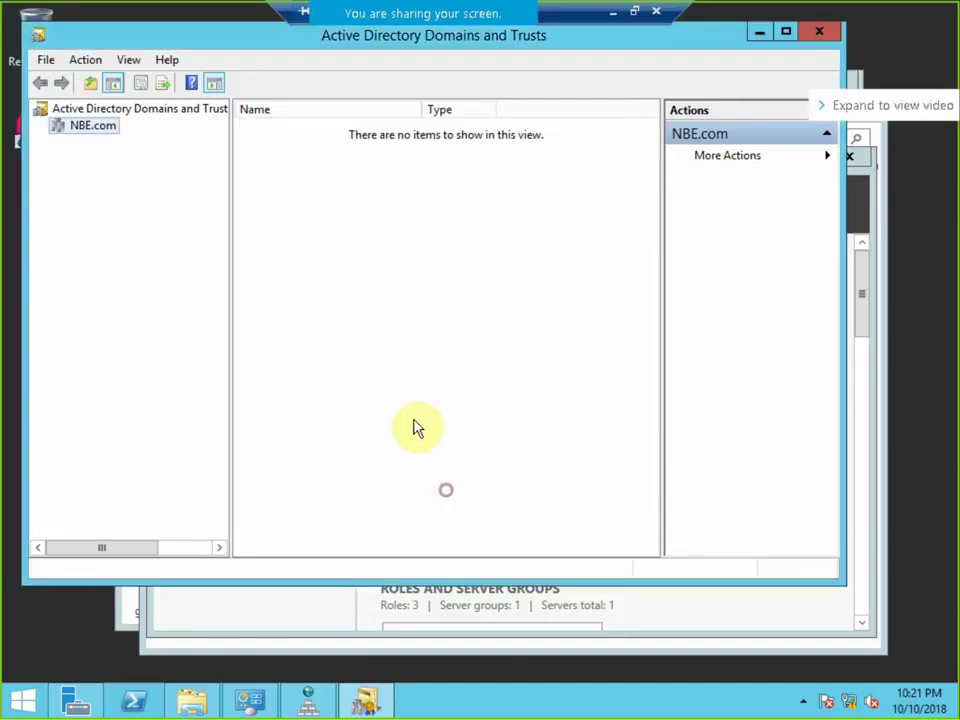
click(816, 33)
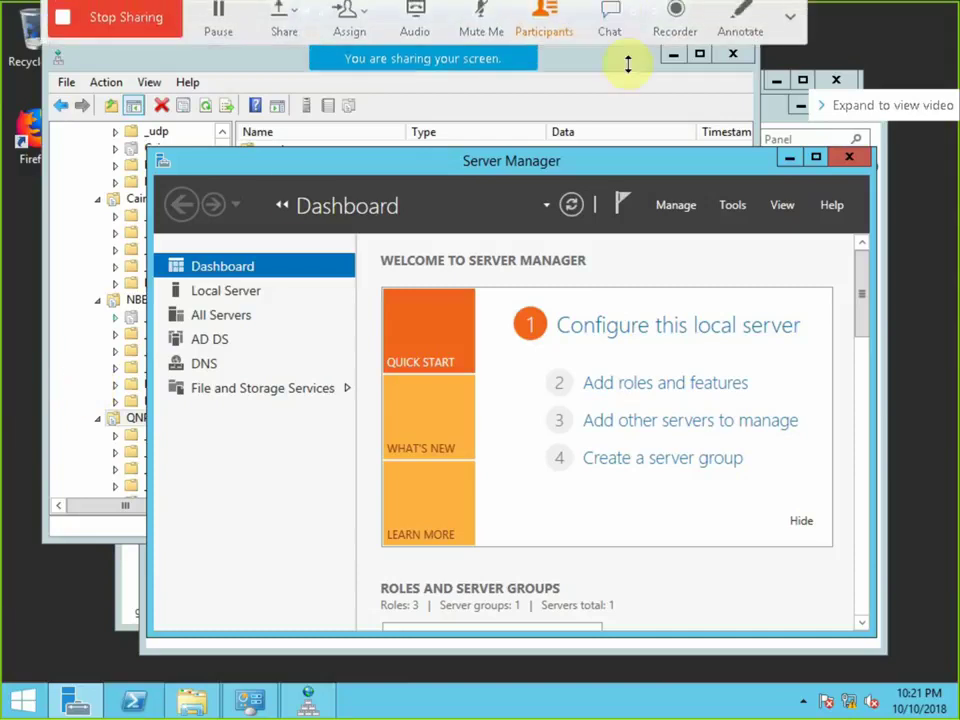
Bring DNS Manager to the front and refresh the desktop twice.
click(40, 539)
right_click(30, 568)
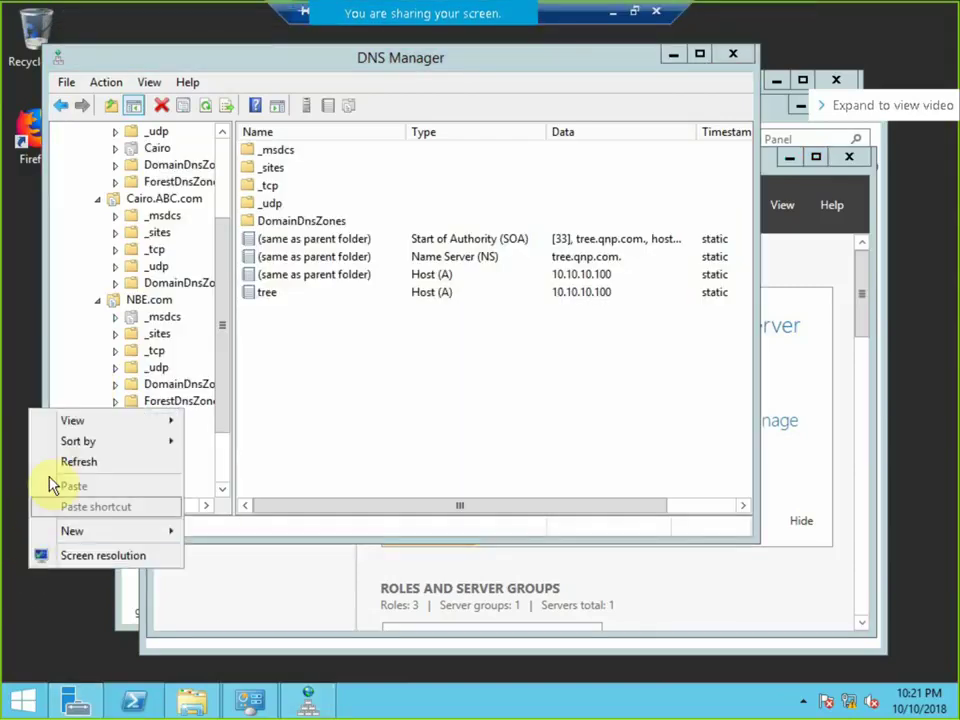
click(66, 461)
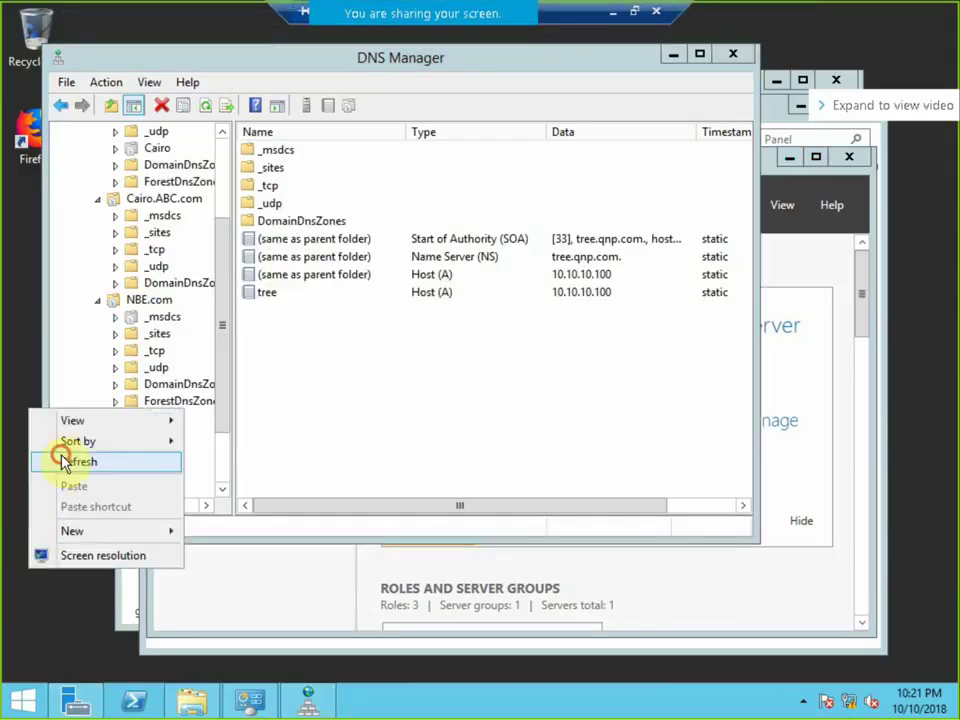
right_click(58, 578)
click(130, 461)
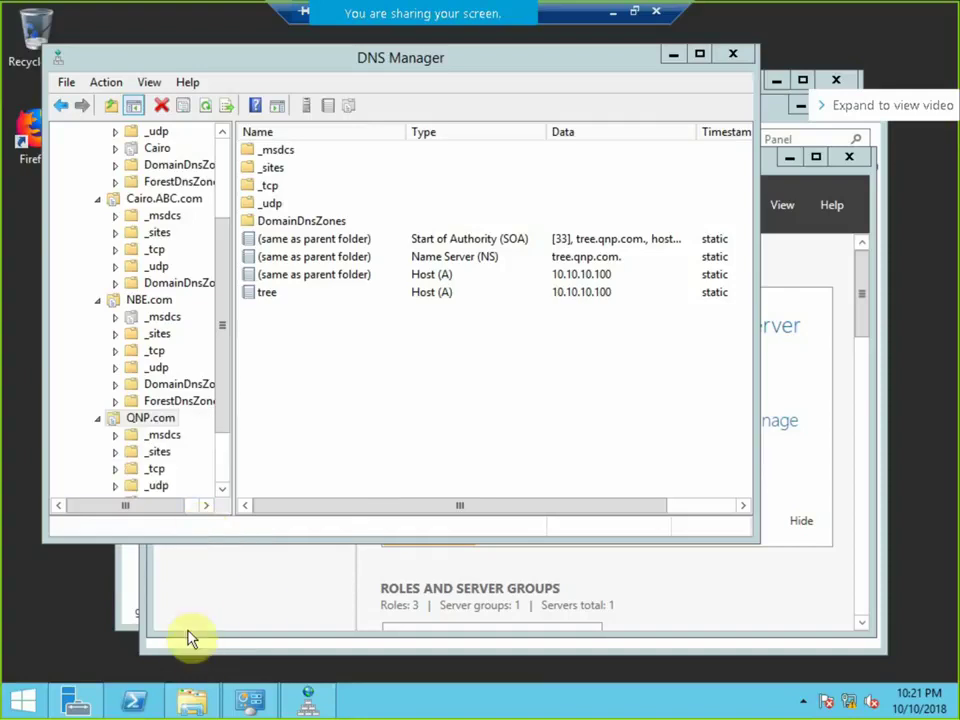
Open NBE.com's properties in Domains and Trusts on the Trusts tab.
click(790, 236)
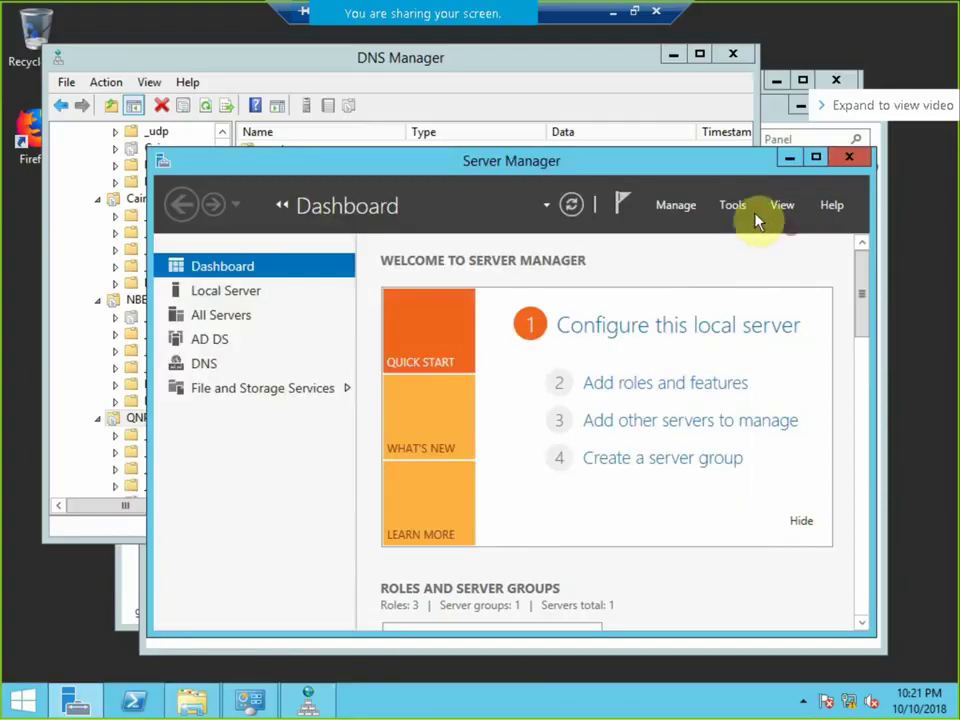
click(738, 207)
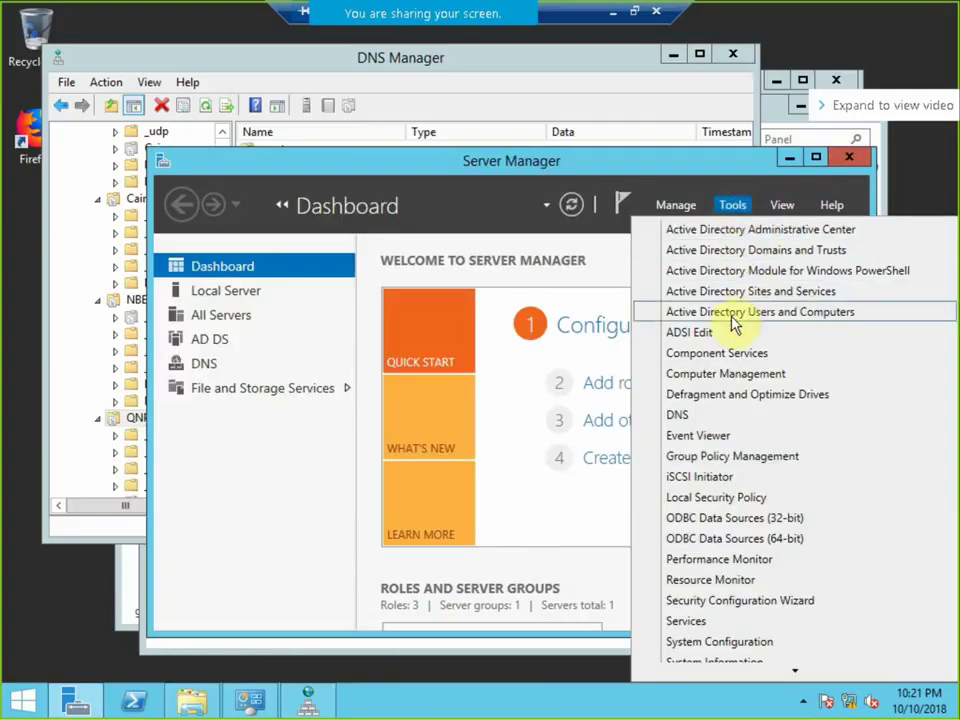
click(750, 252)
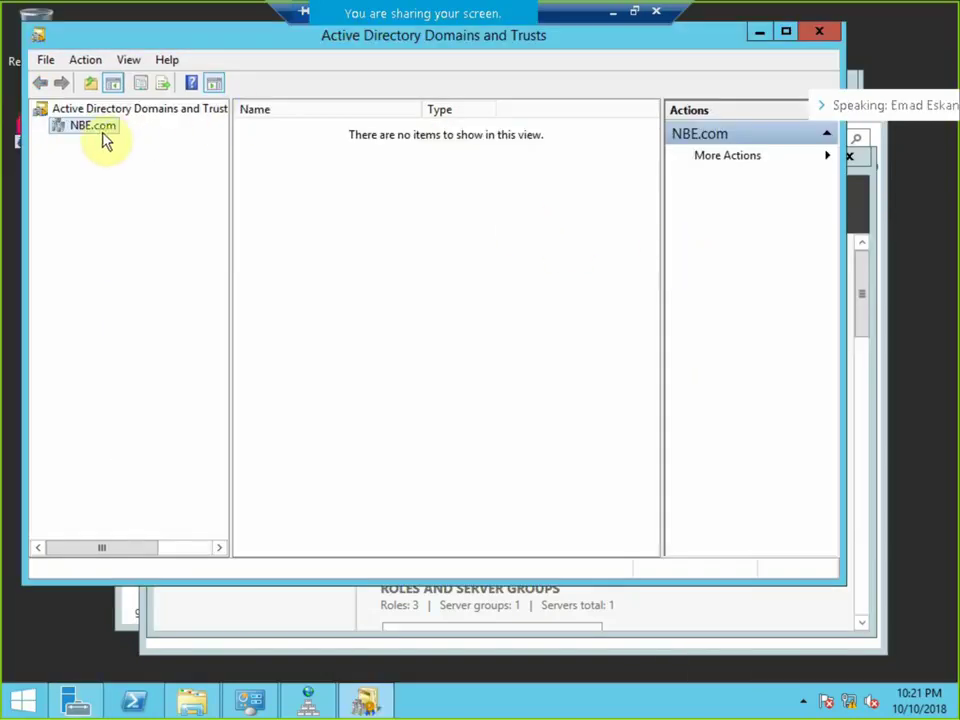
right_click(103, 128)
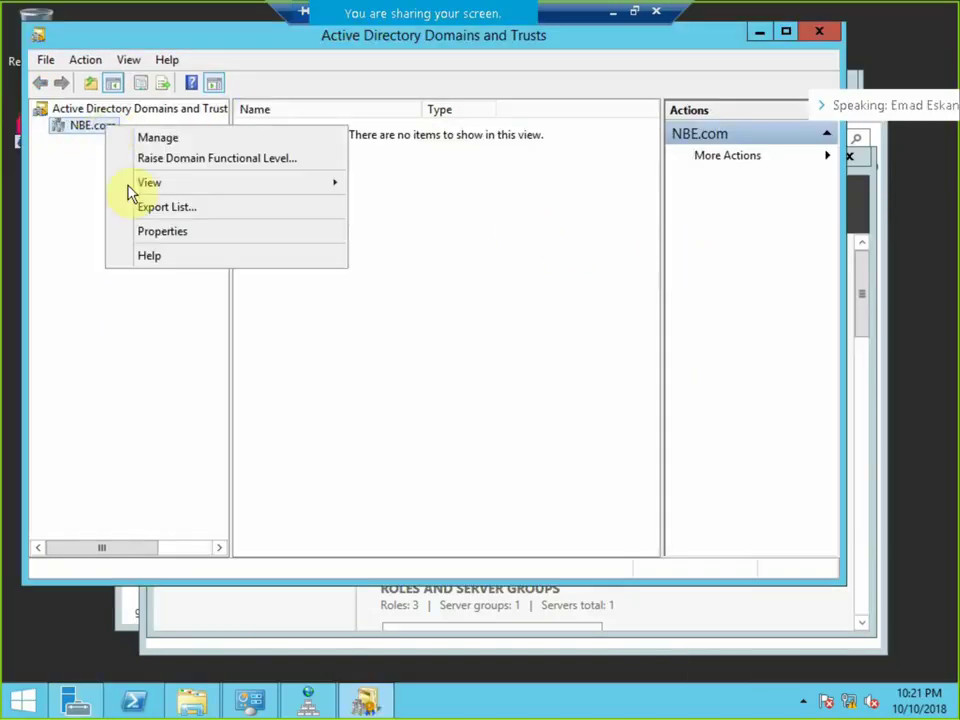
click(160, 233)
click(318, 134)
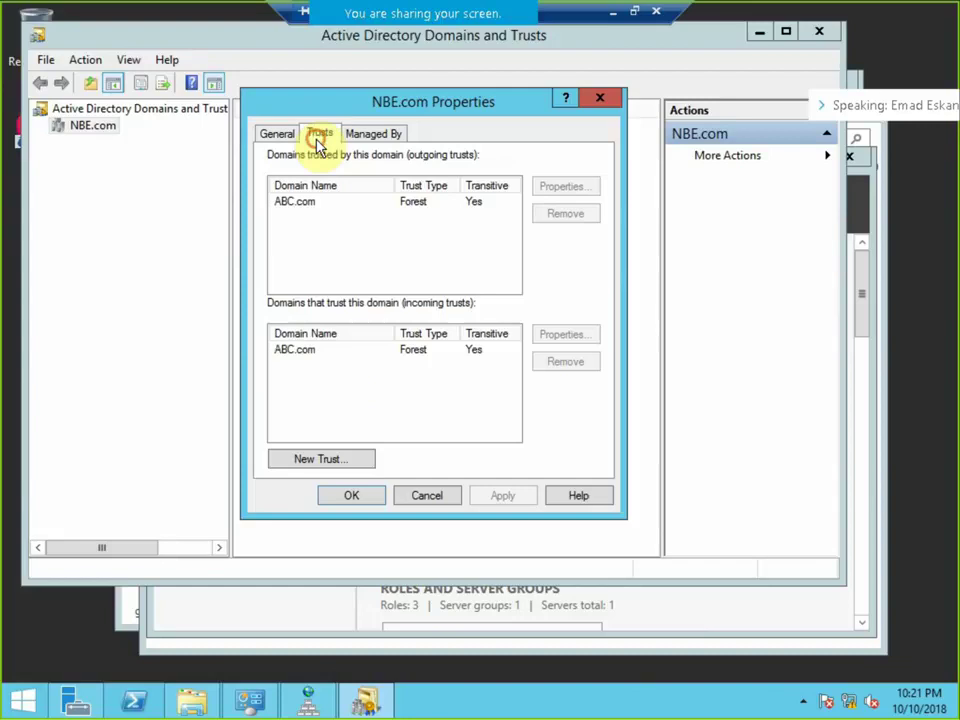
Start a new trust with ABC and close the wizard after the already-exists message.
click(358, 461)
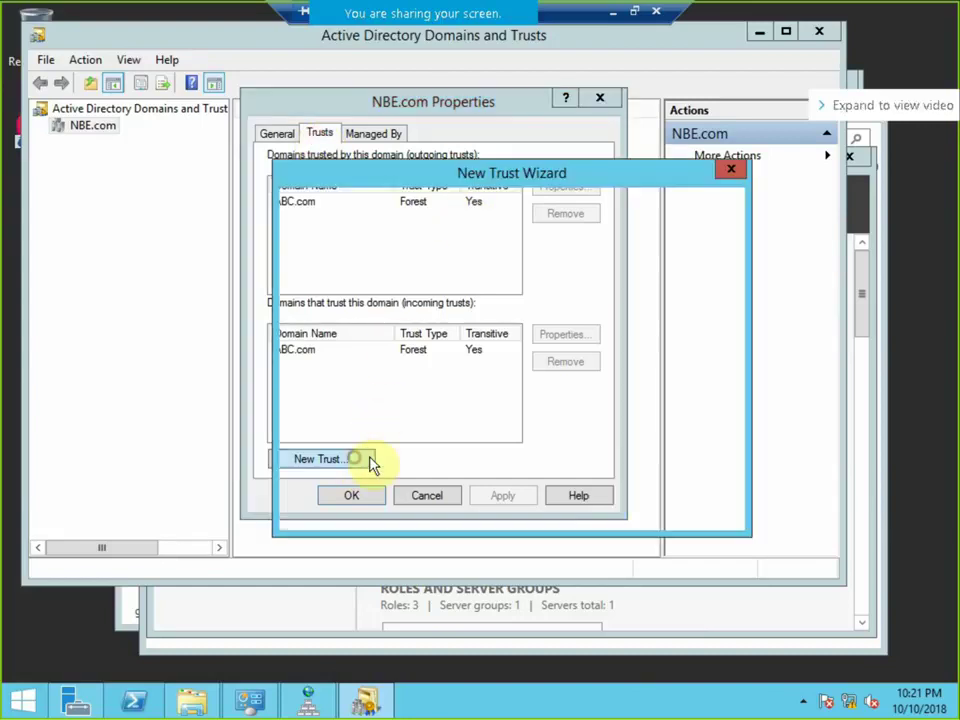
click(630, 518)
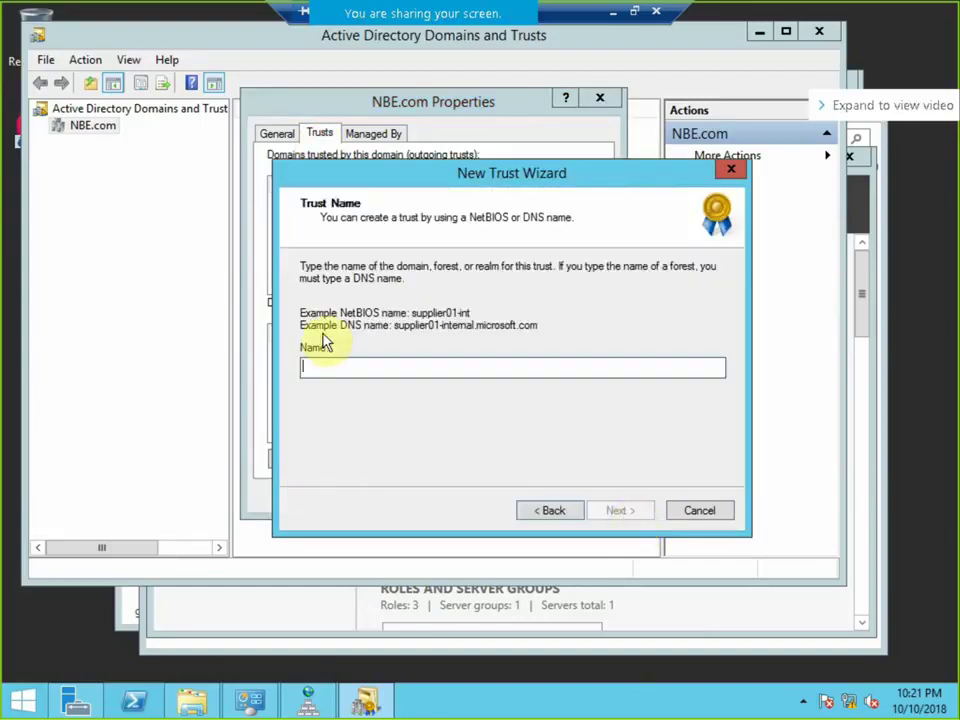
text(ABC.com)
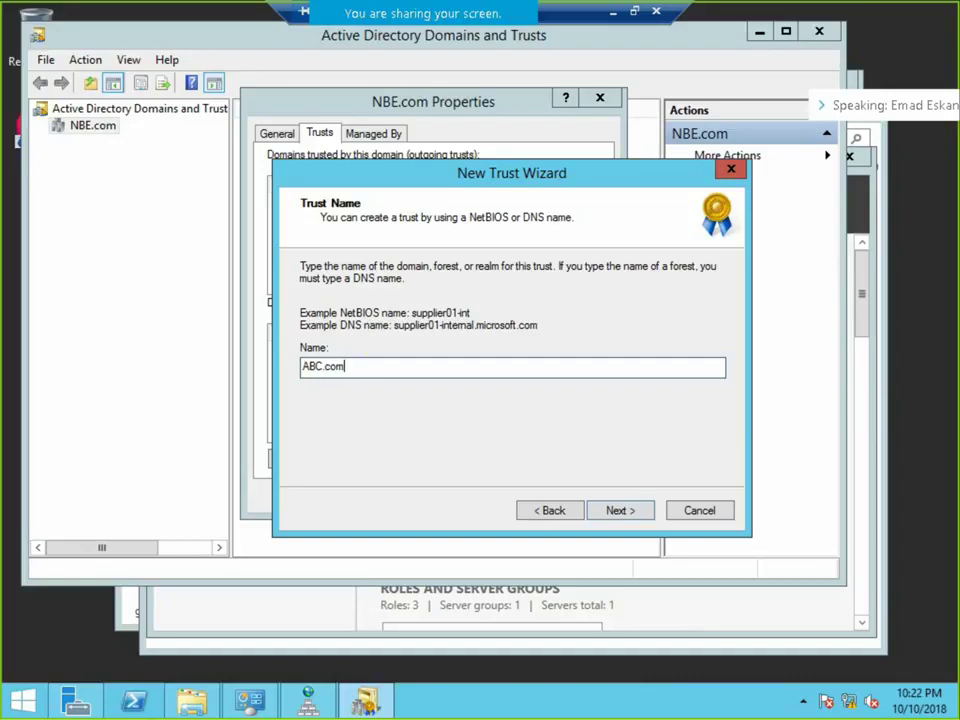
click(636, 515)
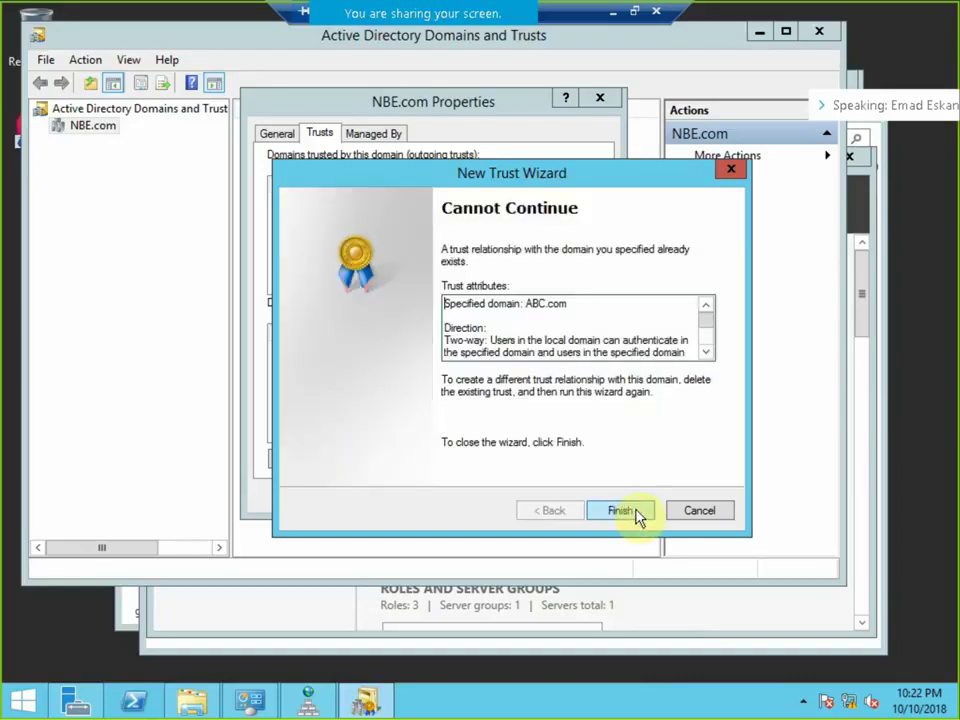
click(634, 512)
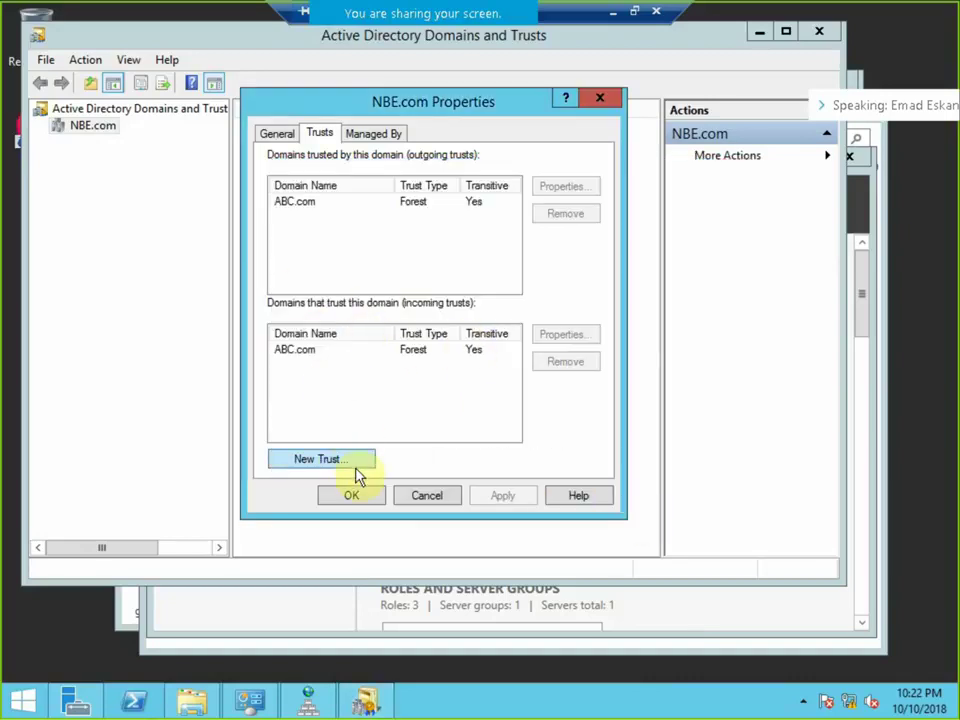
Retry the new trust with ABC, then close the wizard without creating anything.
click(354, 462)
click(617, 514)
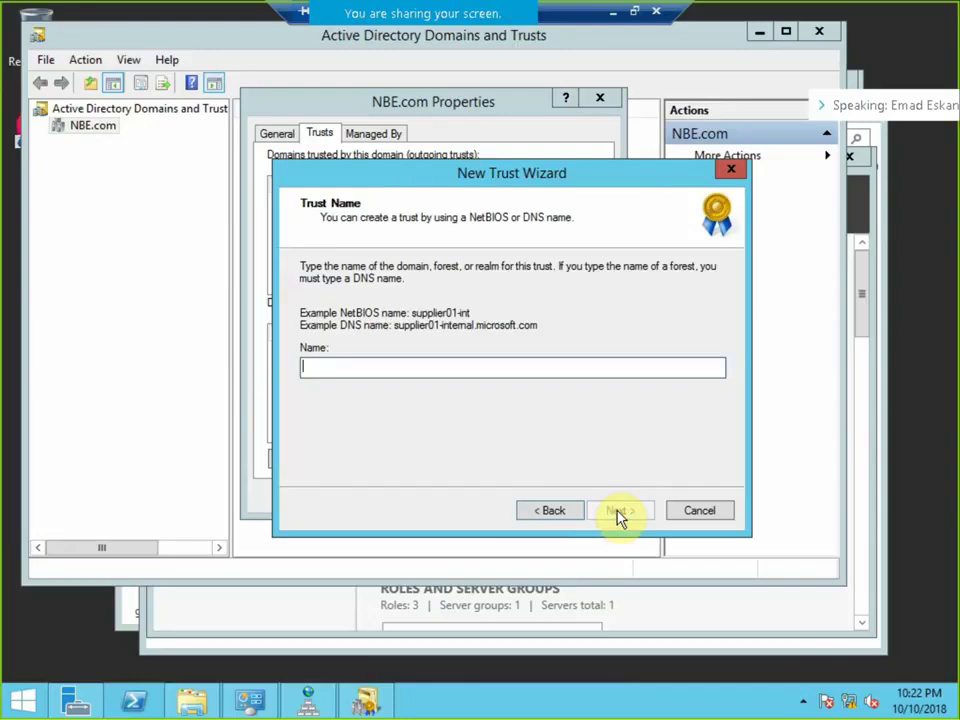
text(ABC.com)
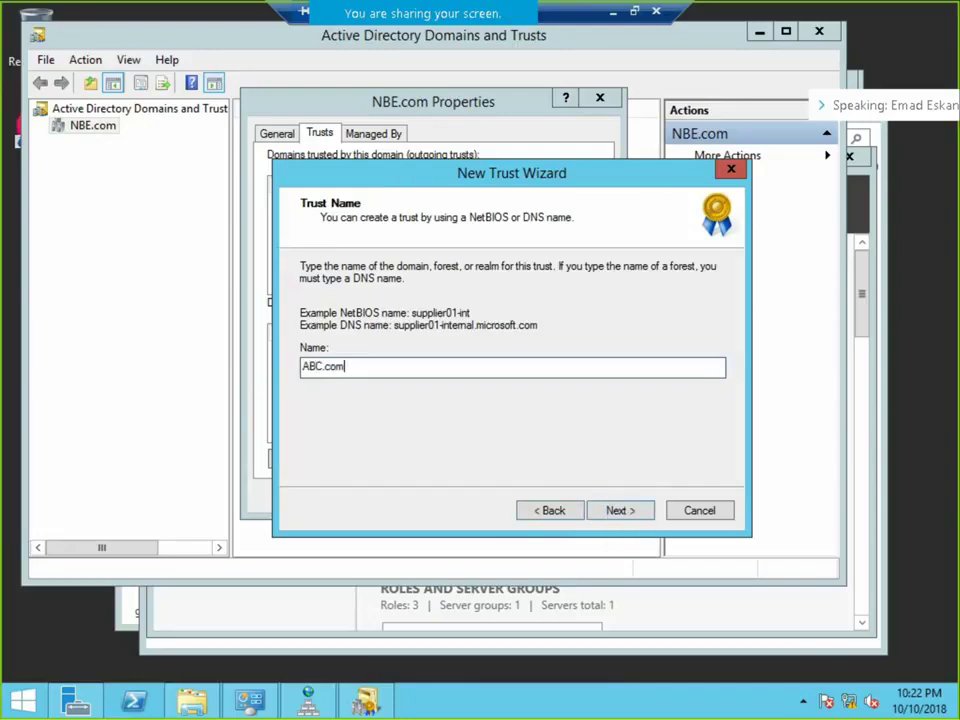
click(620, 511)
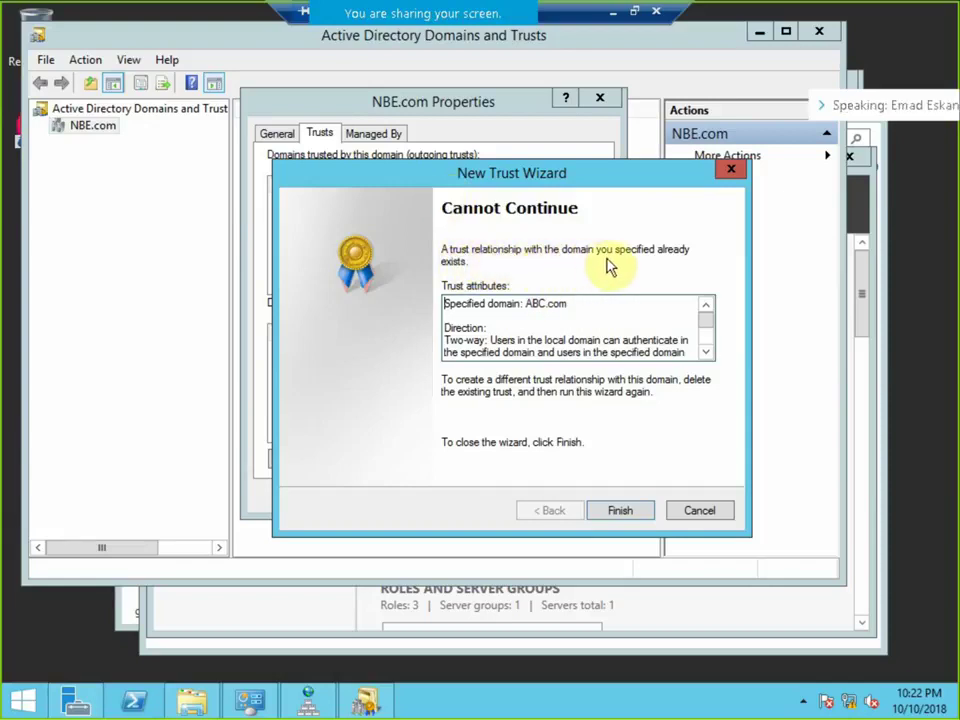
click(696, 512)
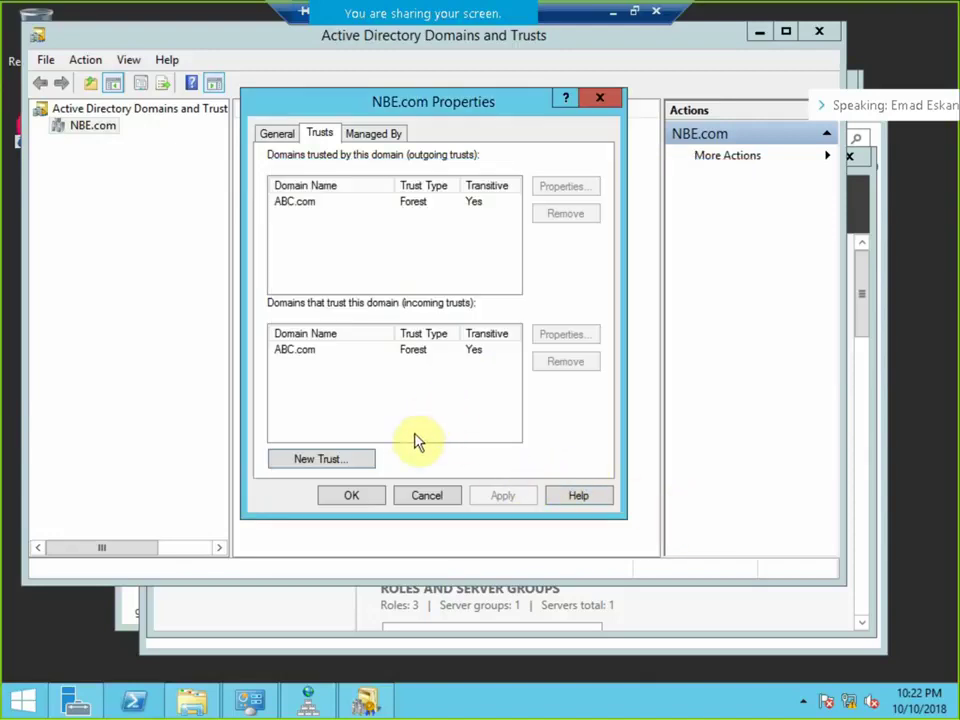
Select the ABC.com forest trust, then browse \\dc to list its NETLOGON and SYSVOL shares.
click(298, 205)
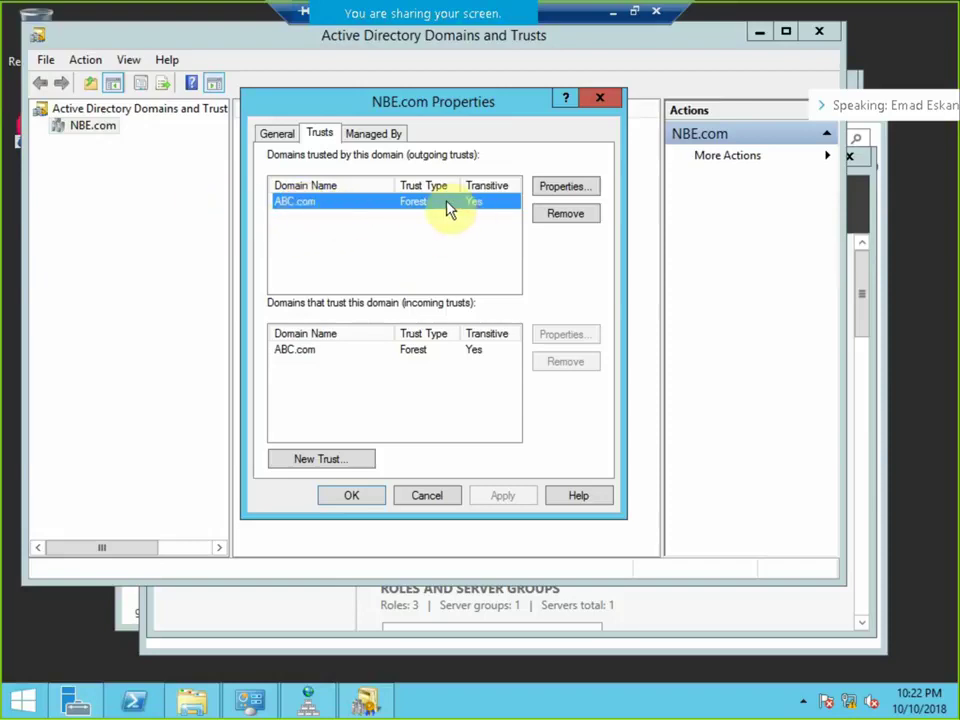
mouse_move(471, 8)
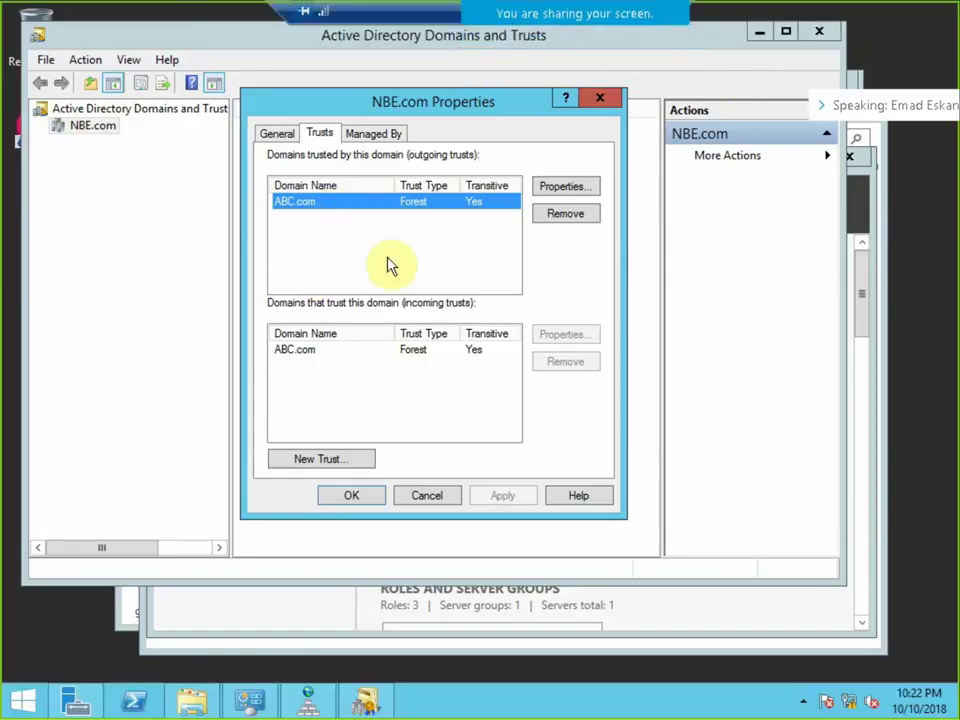
key(super+r)
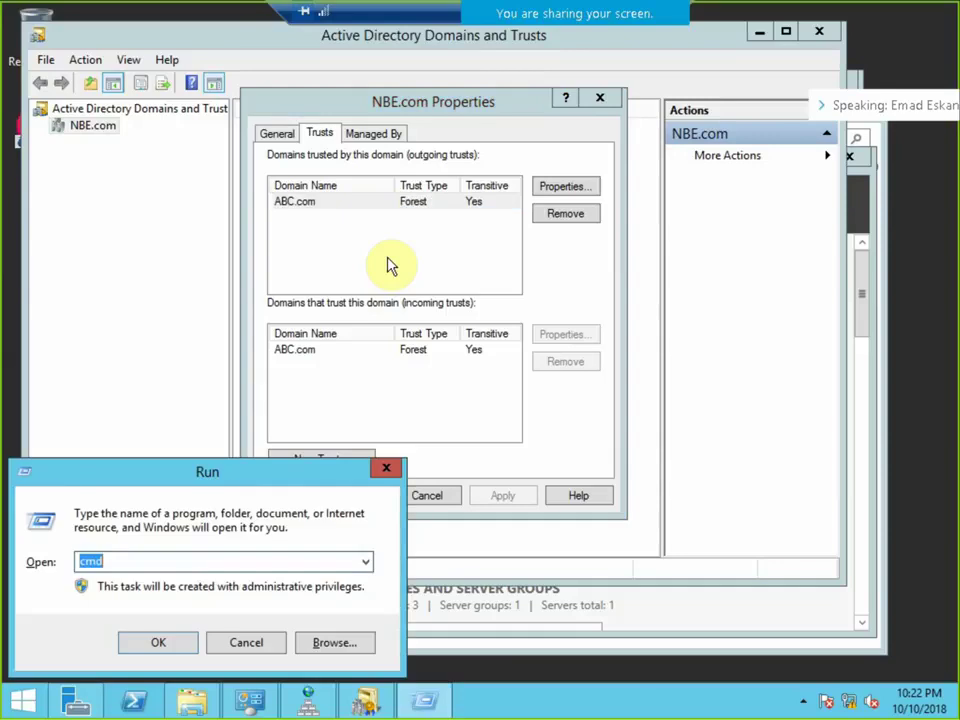
text(\\dc)
key(Return)
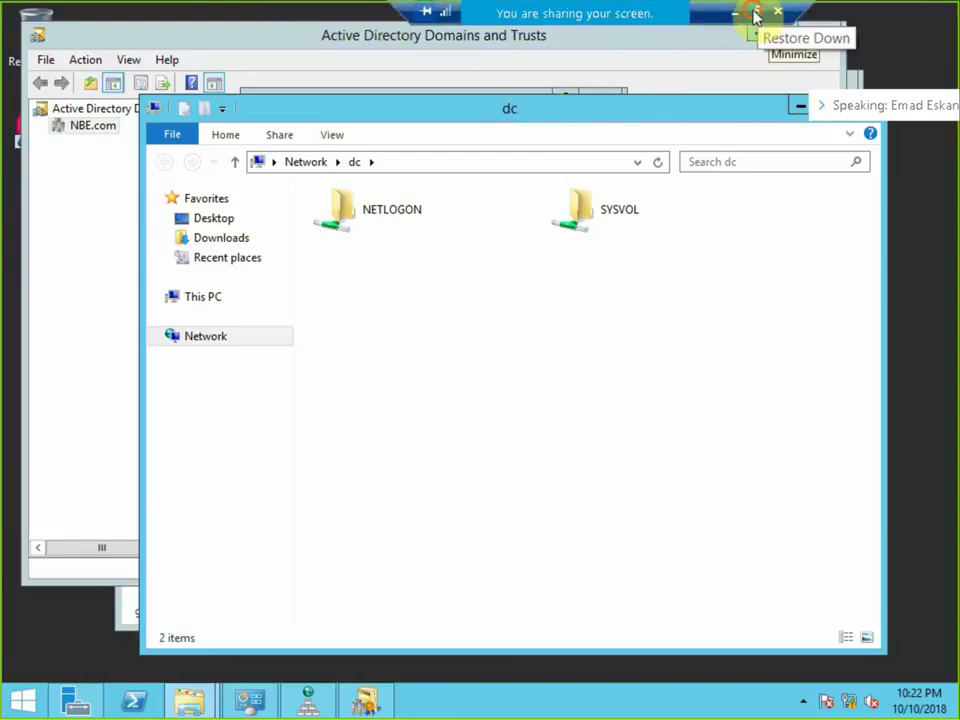
click(756, 16)
Put the DC session full screen and browse the pdc server's shares.
click(86, 115)
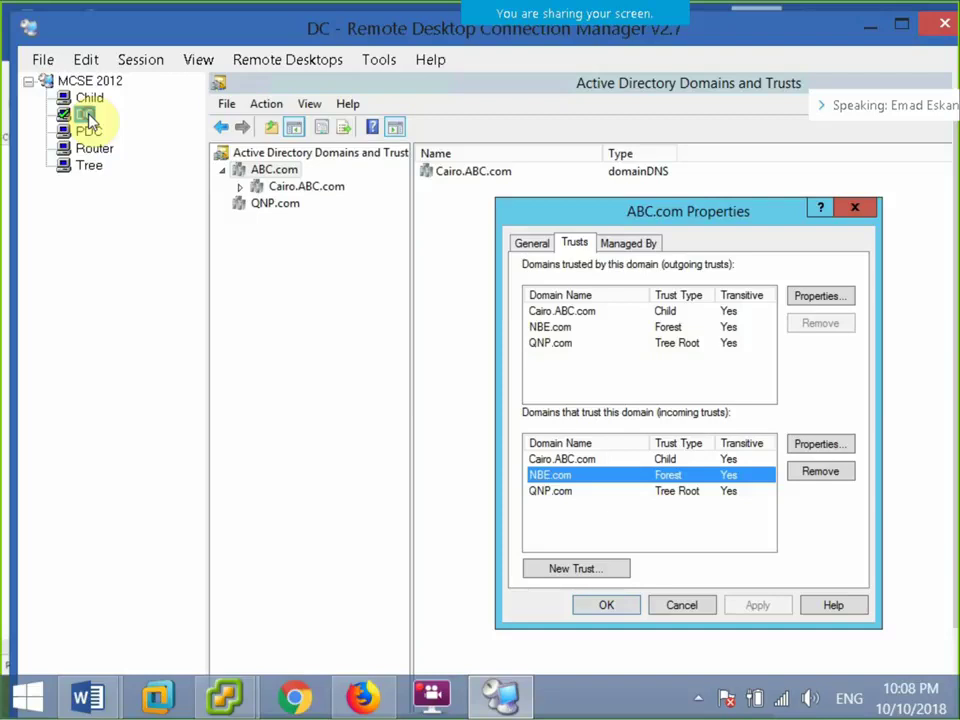
click(137, 60)
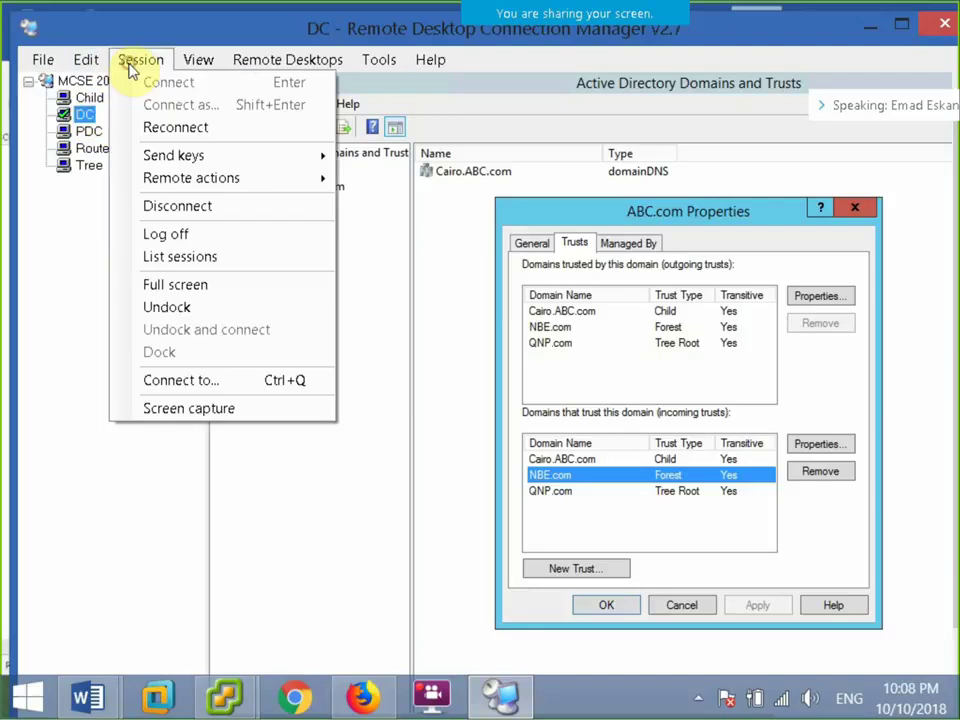
click(166, 282)
key(super+r)
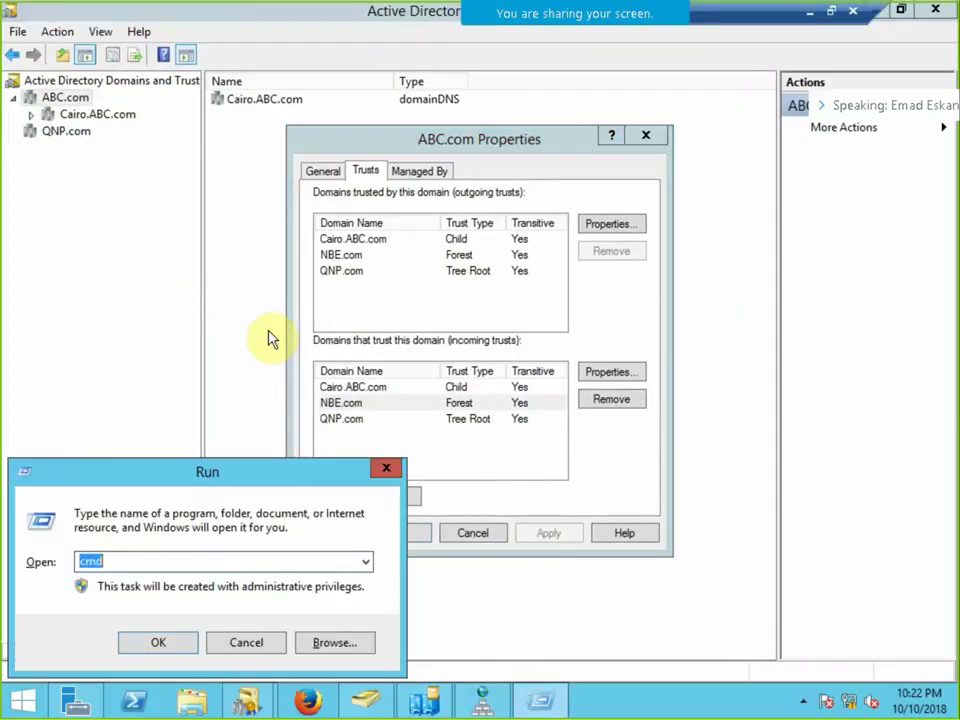
text(\pd)
key(Return)
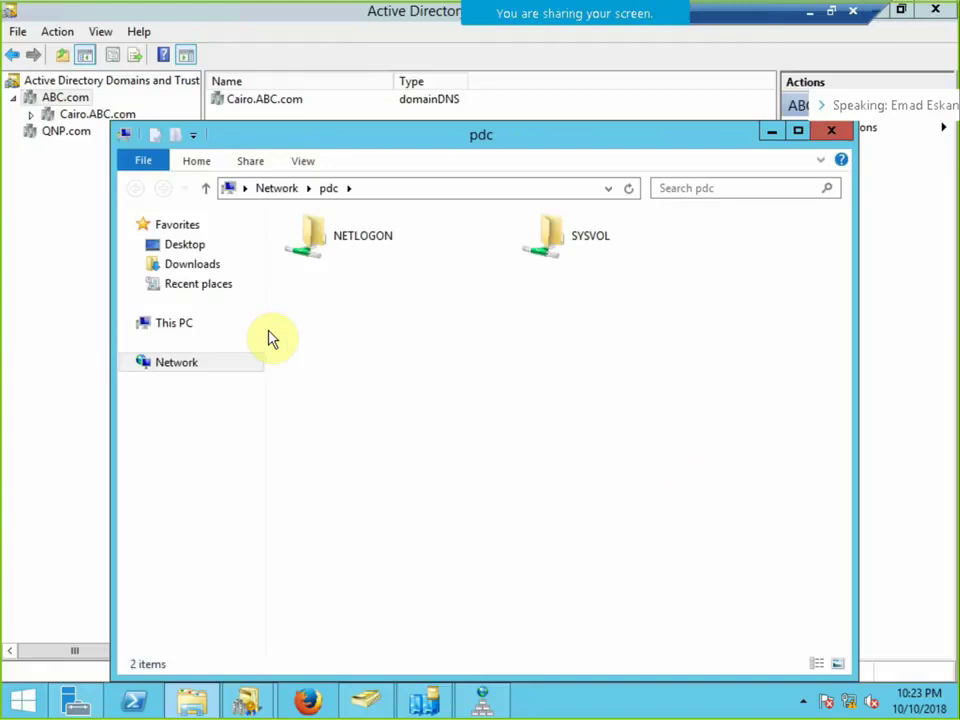
Try opening \\pdc\c$, cancel the denied credentials prompt, and leave full screen.
click(401, 187)
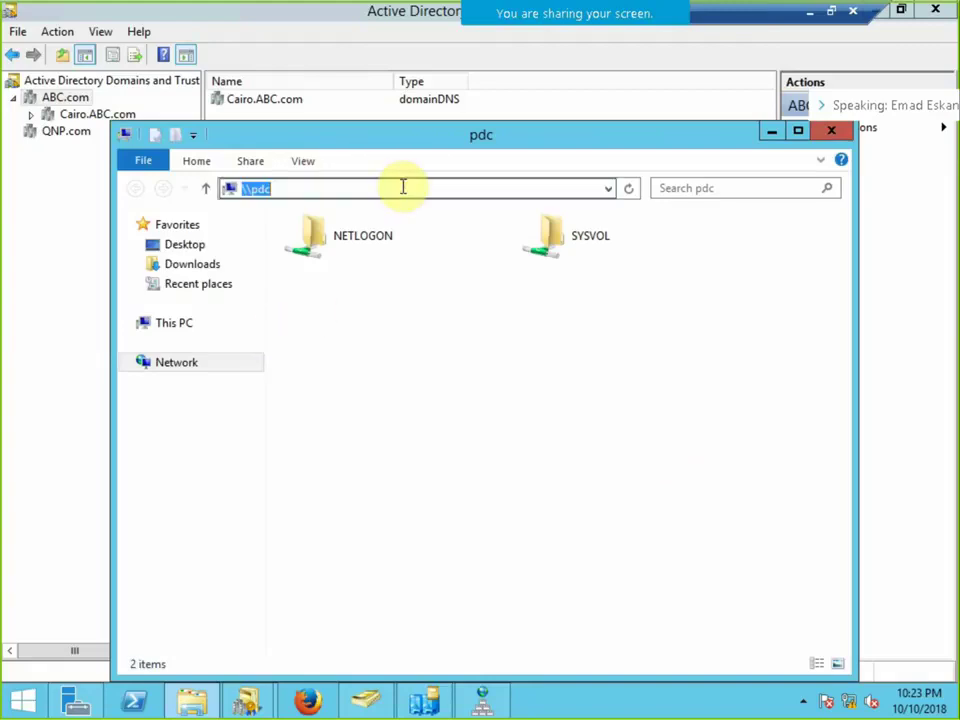
click(403, 187)
text(\)
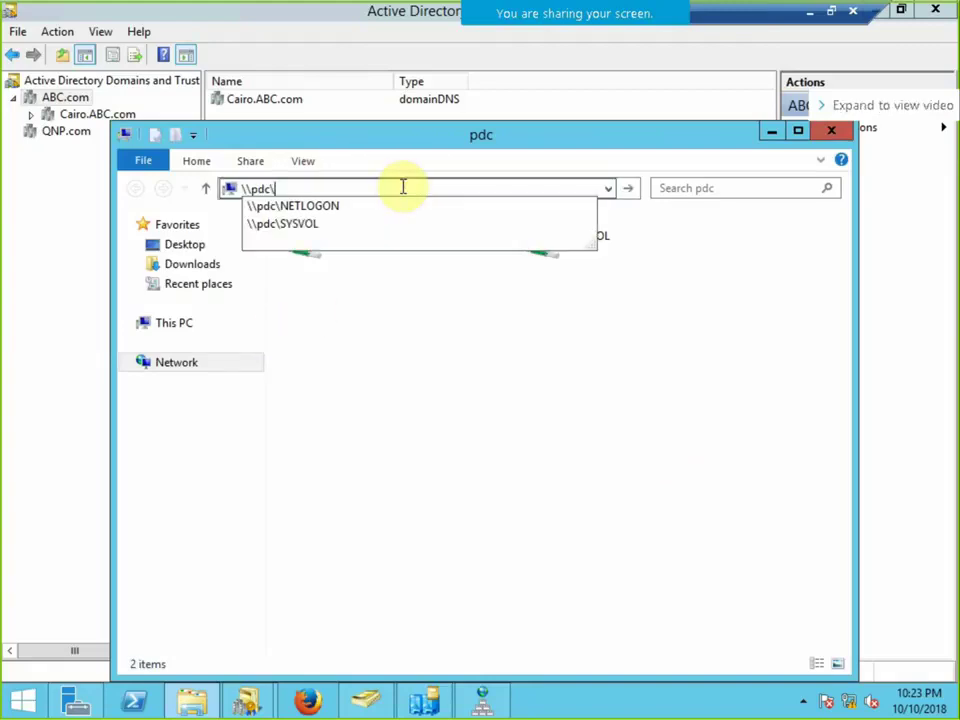
key(Escape)
text(c$)
key(Return)
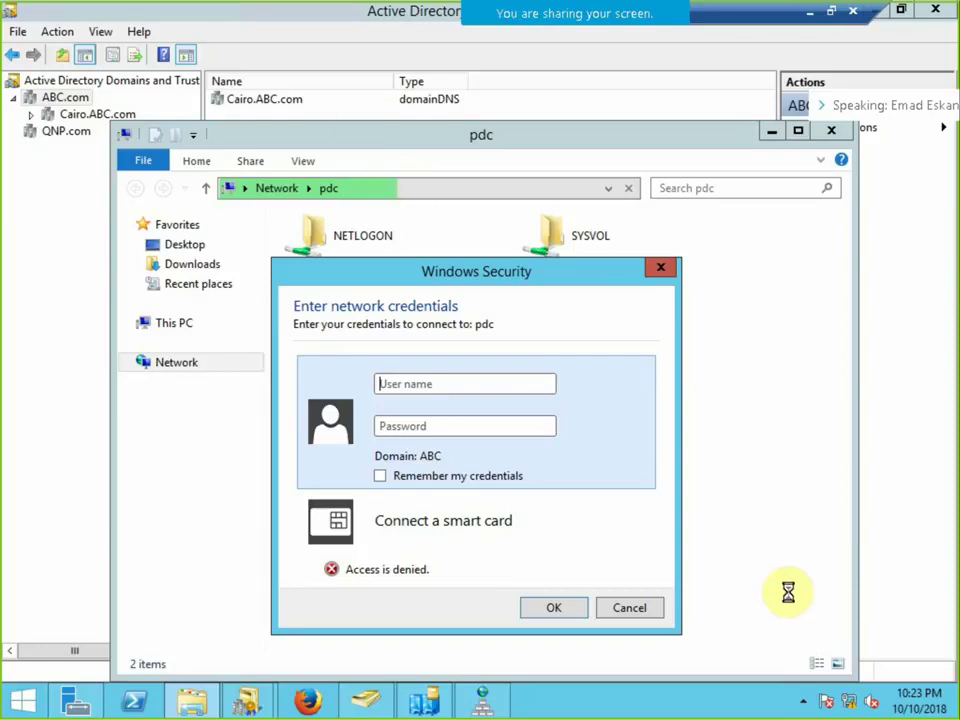
click(624, 608)
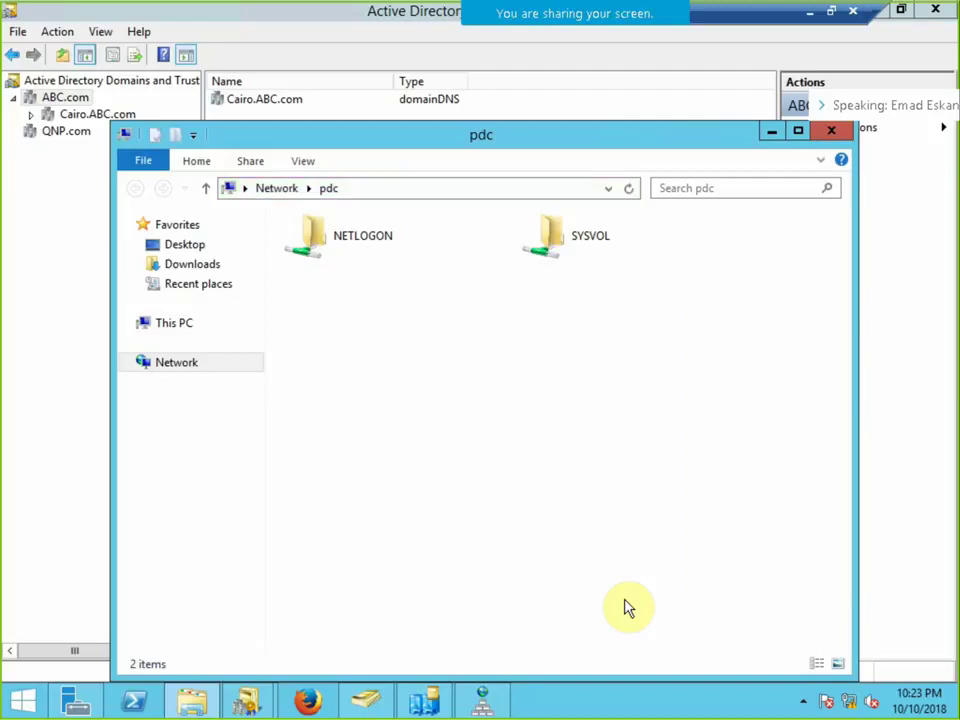
click(829, 14)
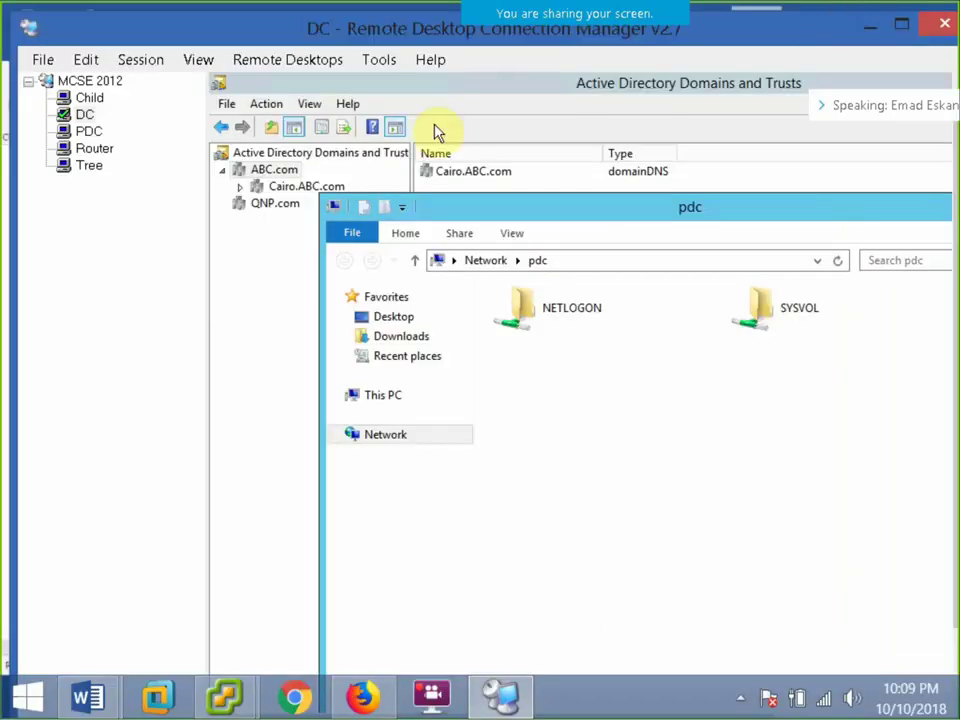
click(88, 115)
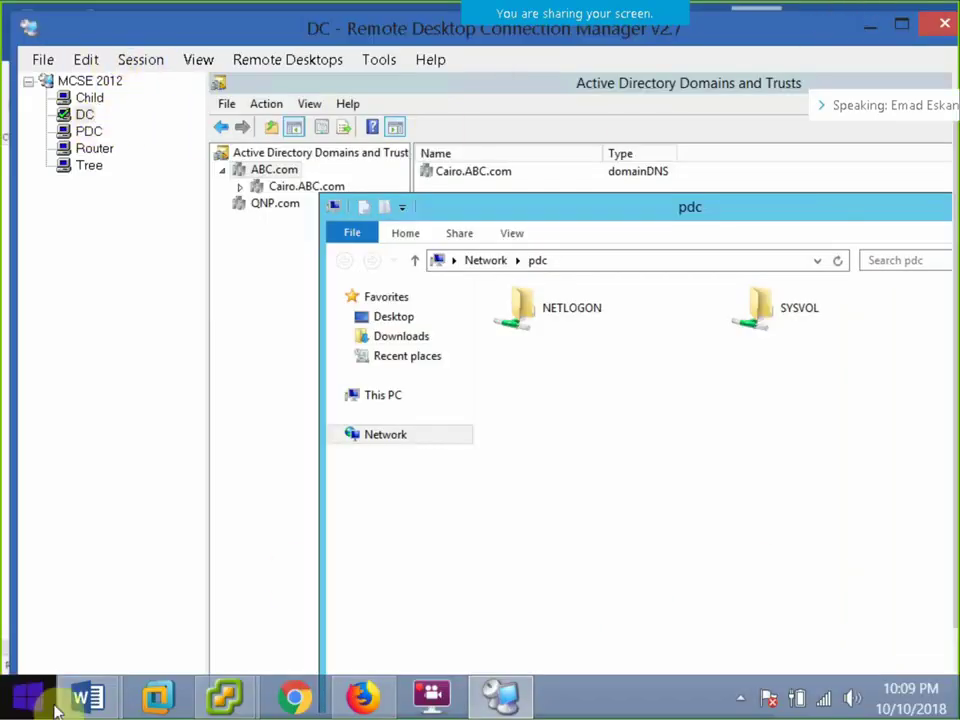
mouse_move(84, 697)
click(300, 600)
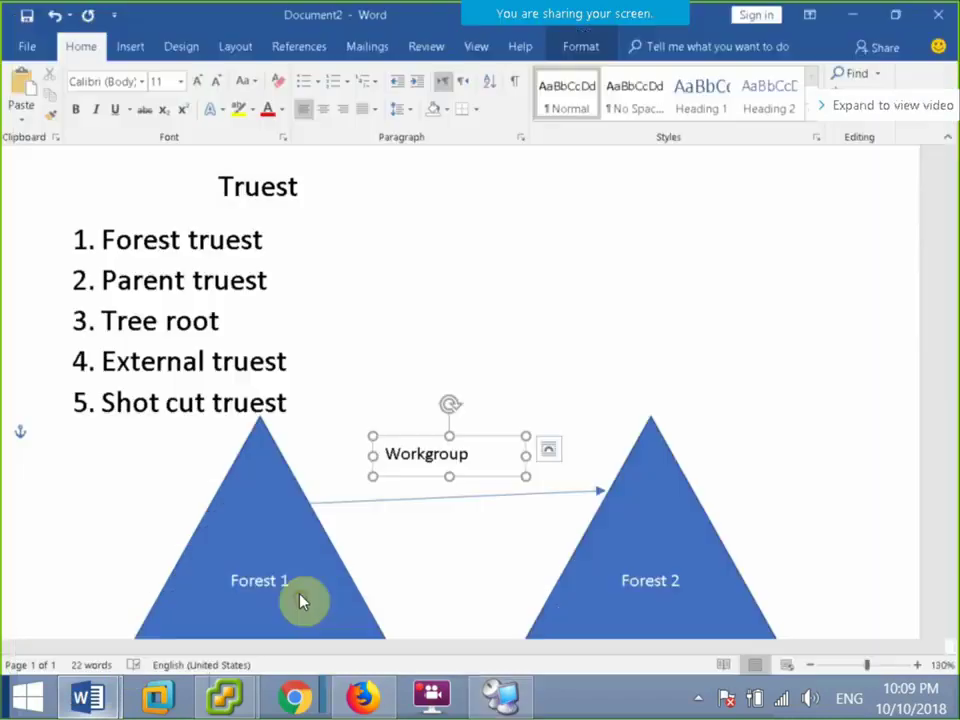
mouse_move(88, 697)
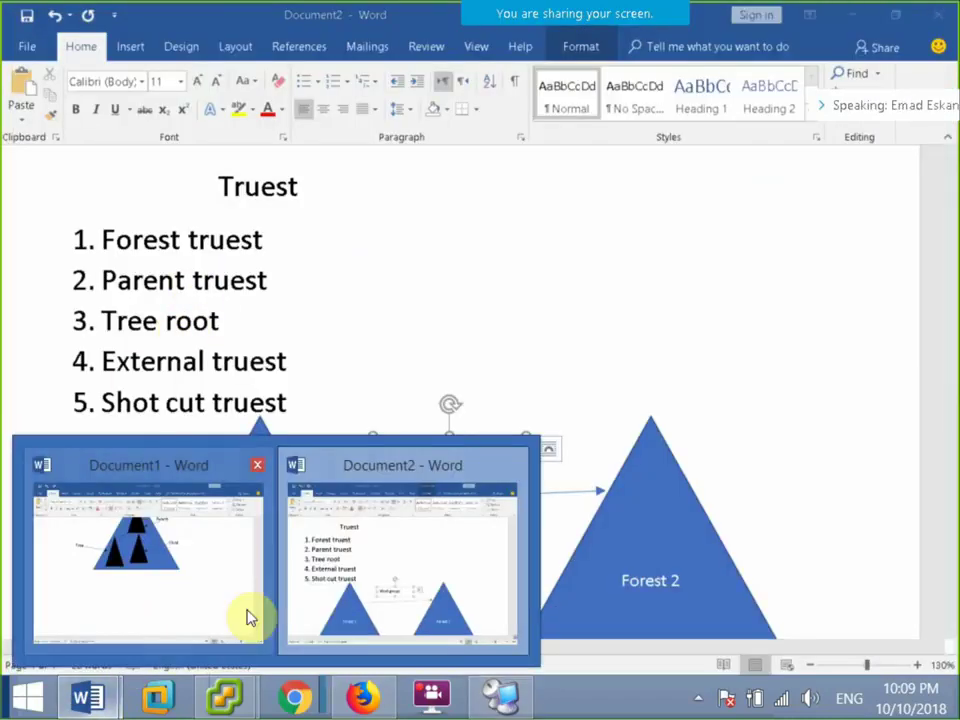
click(505, 693)
click(136, 59)
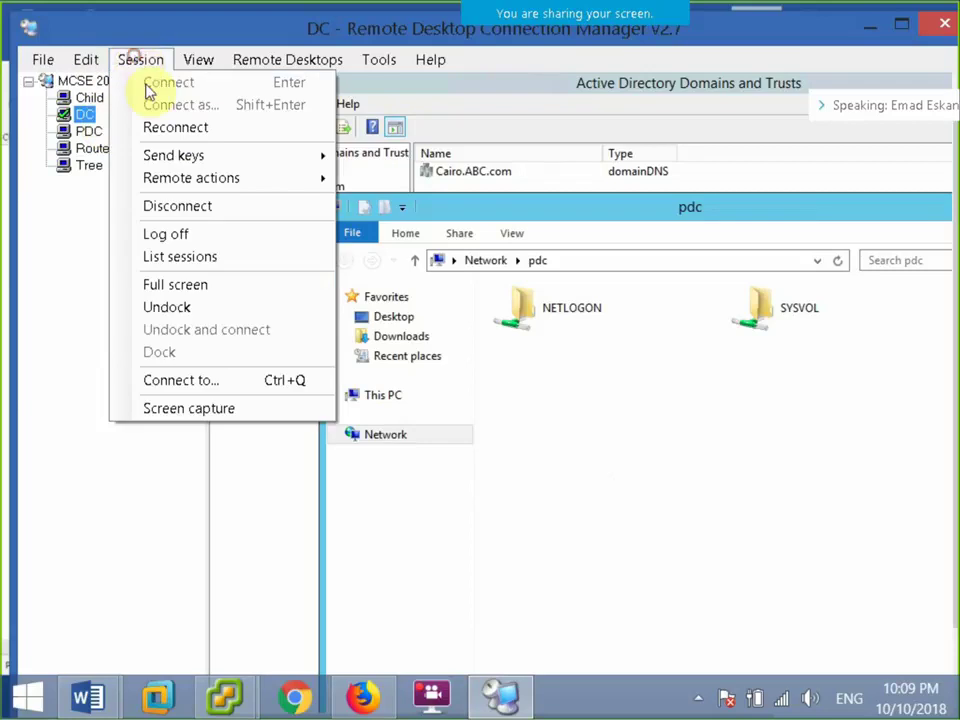
Close the pdc folder, review ABC.com's NBE.com and Cairo.ABC.com trusts, and close its properties.
click(210, 287)
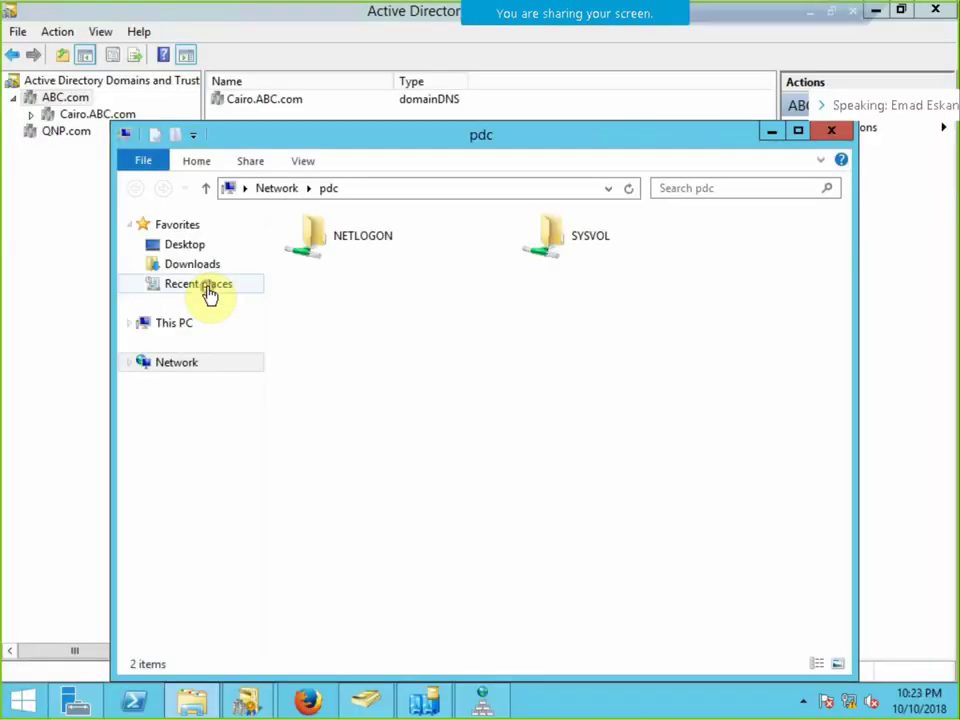
click(839, 130)
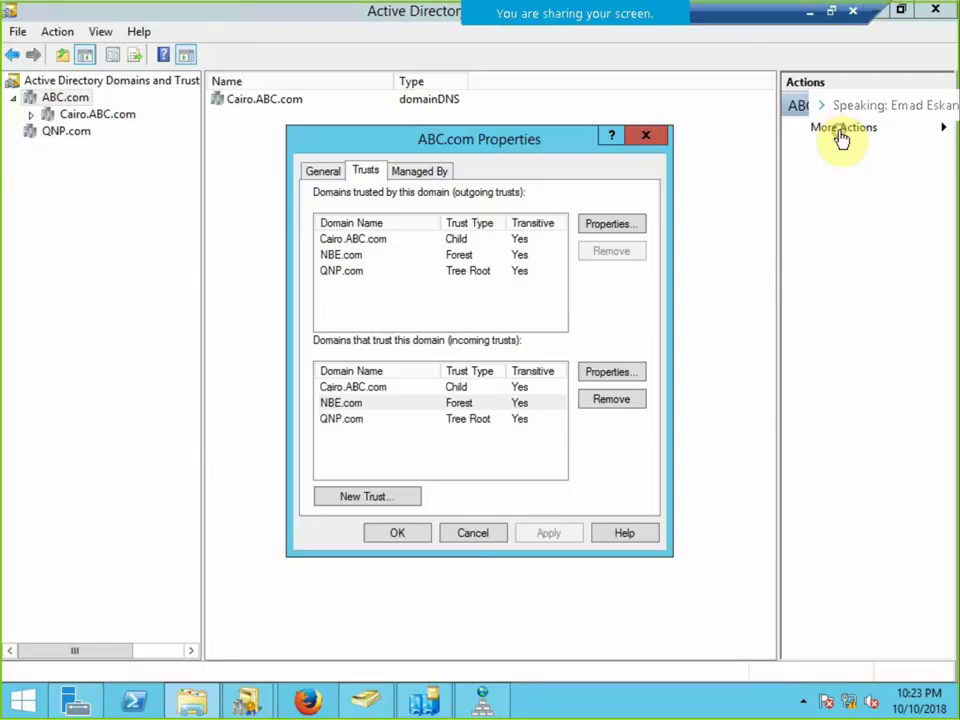
click(344, 259)
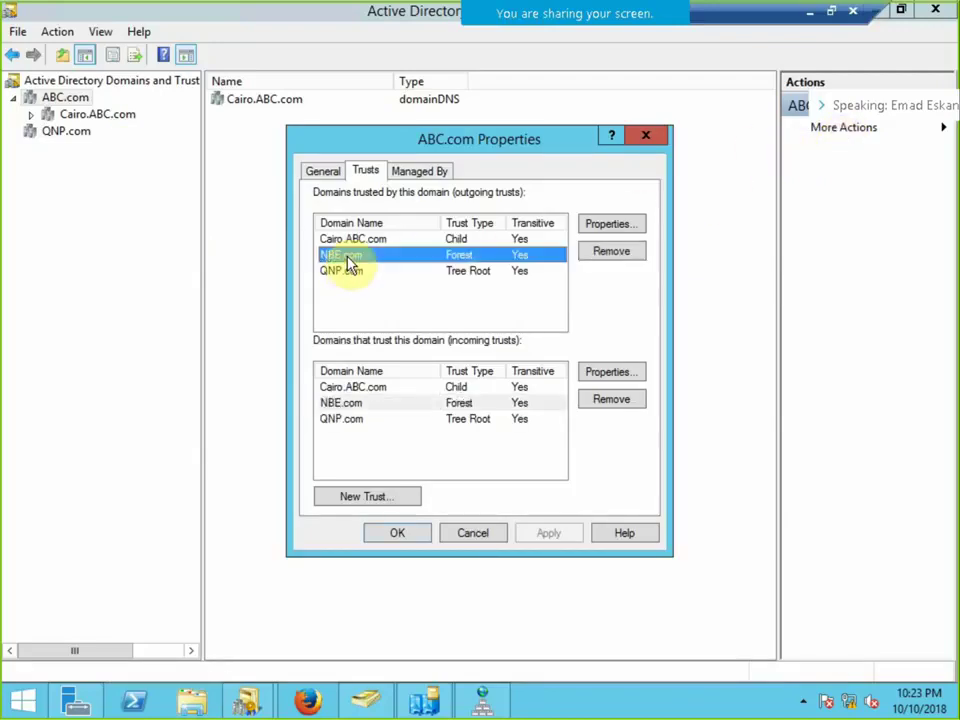
click(360, 245)
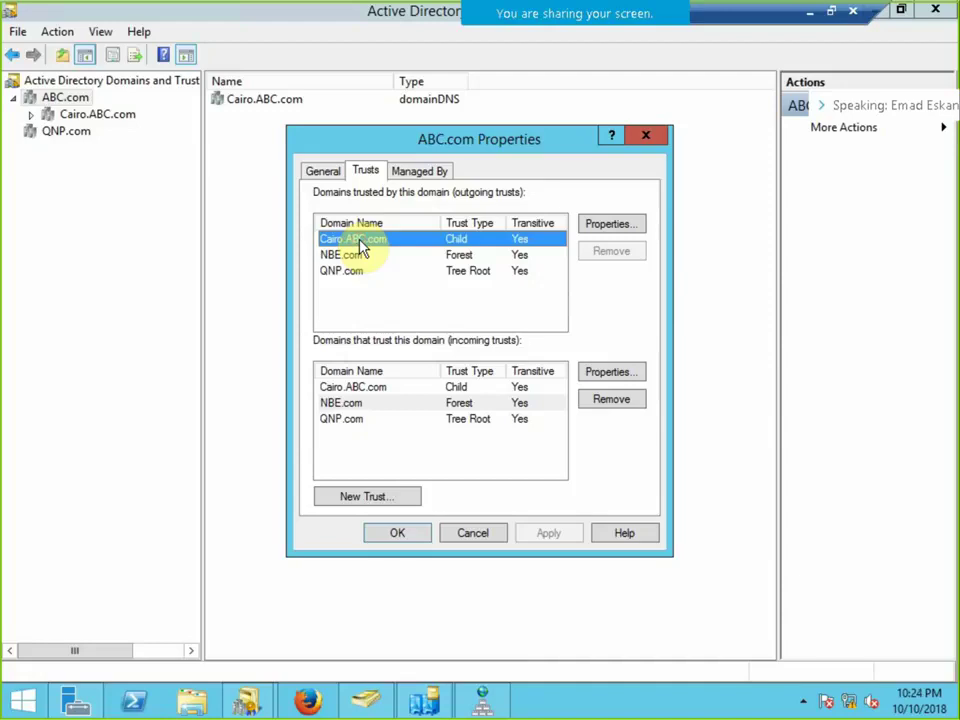
click(645, 136)
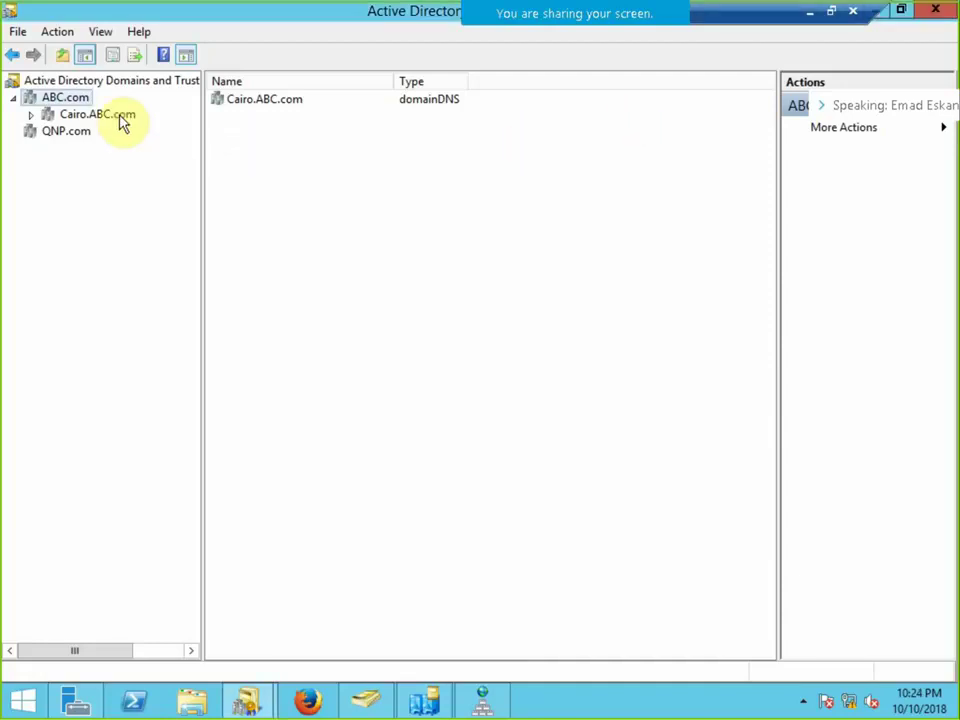
Open Cairo.ABC.com's properties on the Trusts tab and select the ABC.com parent trust.
click(120, 116)
right_click(120, 118)
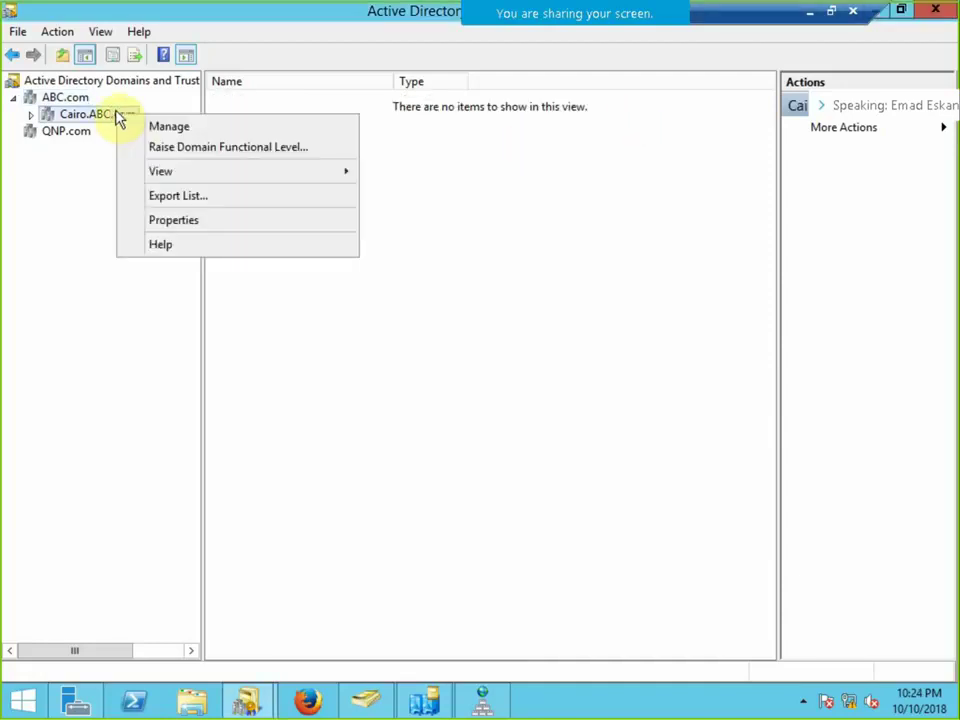
click(177, 224)
click(372, 175)
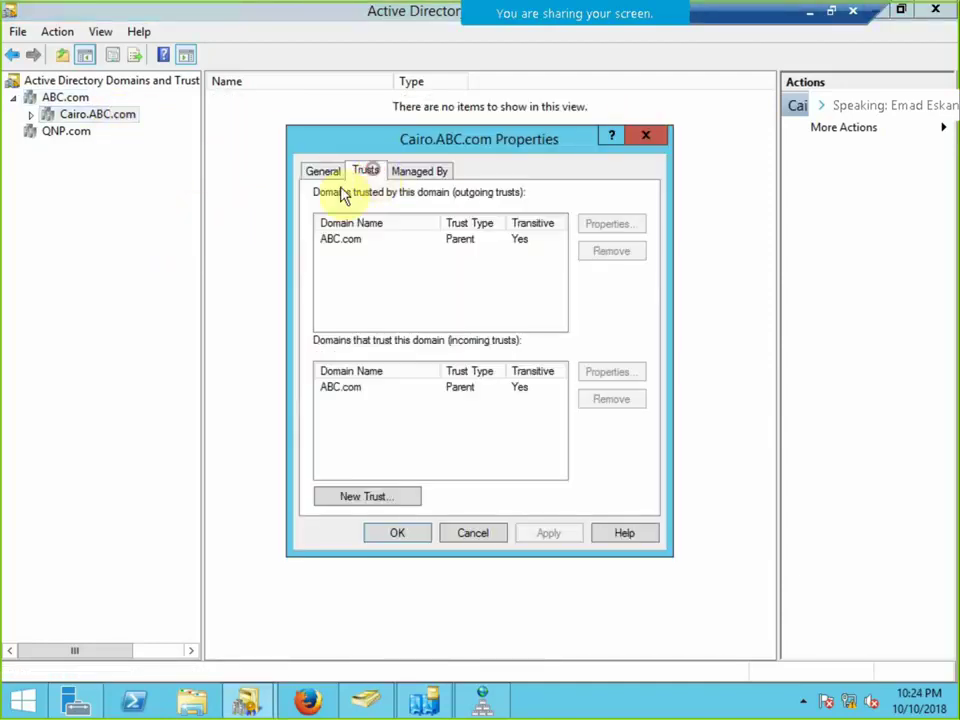
click(341, 241)
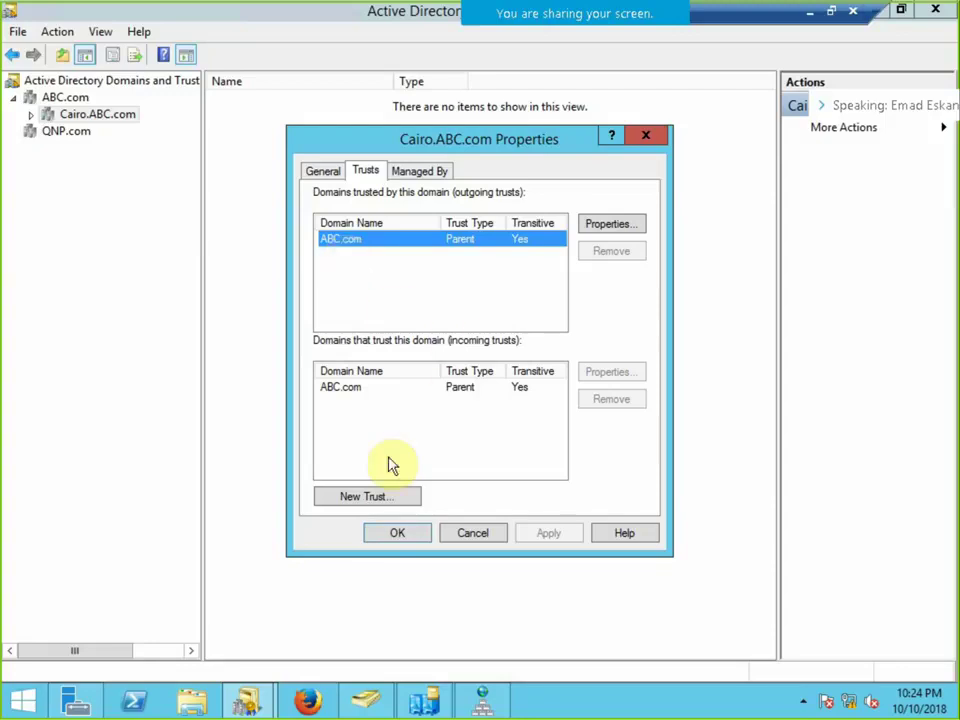
Start a new Cairo.ABC.com trust, cancel it, close the properties, and select QNP.com.
click(355, 500)
click(690, 556)
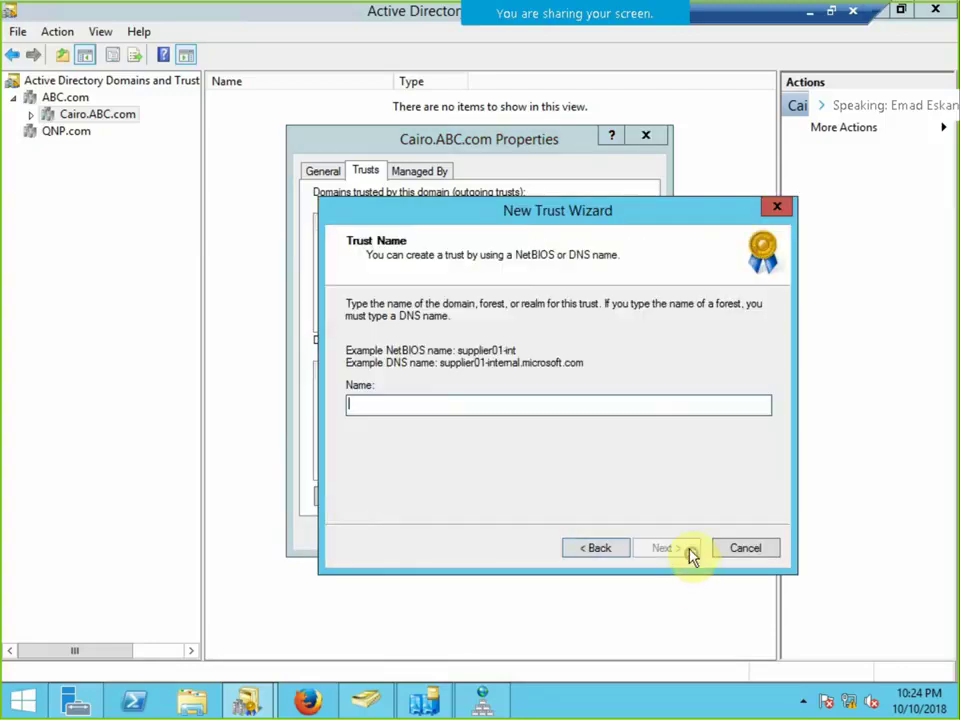
drag(542, 208, 358, 115)
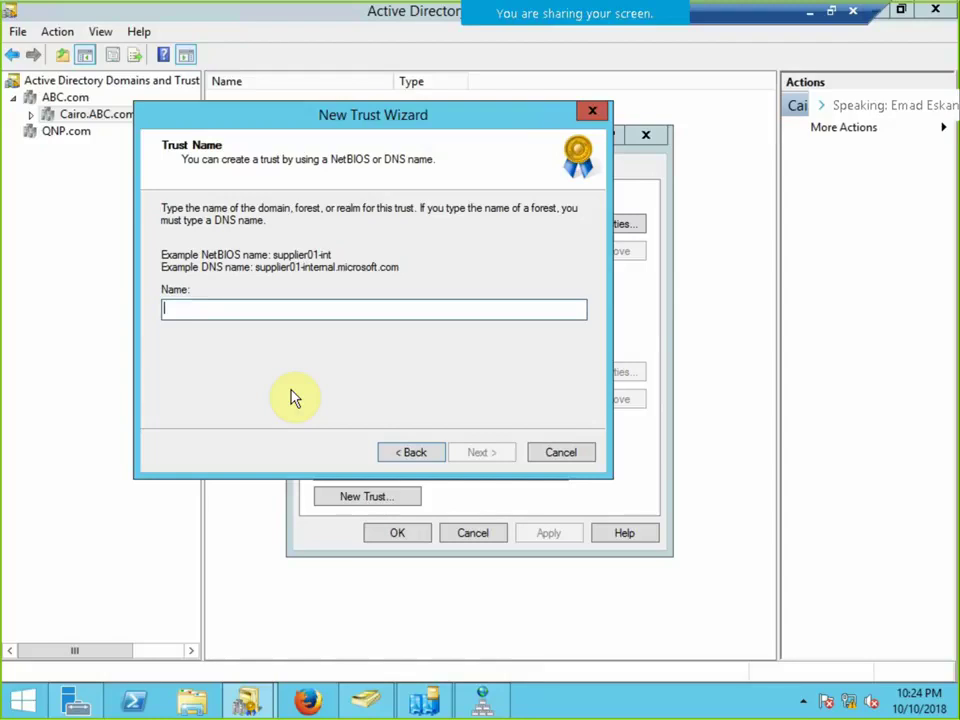
click(561, 452)
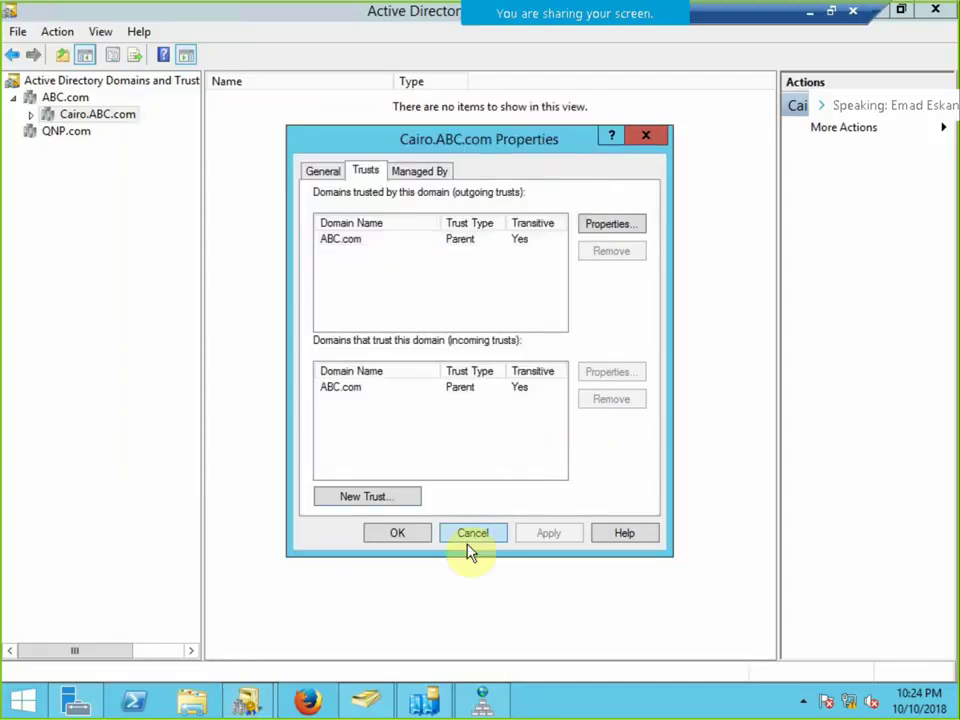
click(473, 532)
click(71, 137)
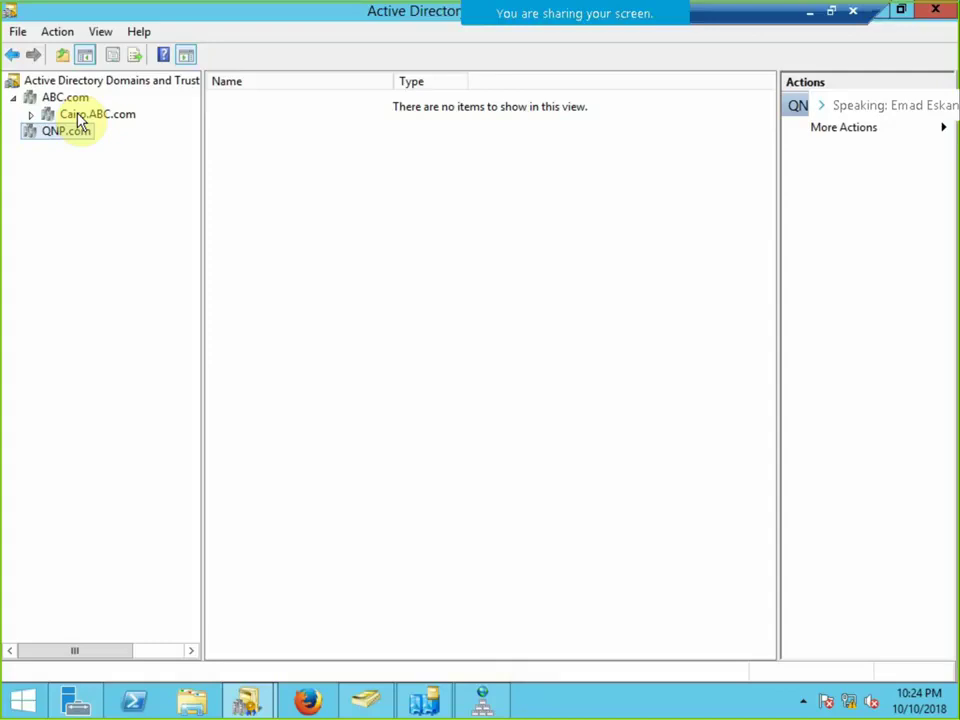
Open QNP.com's properties on the Trusts tab, showing the ABC.com tree-root trust.
right_click(77, 141)
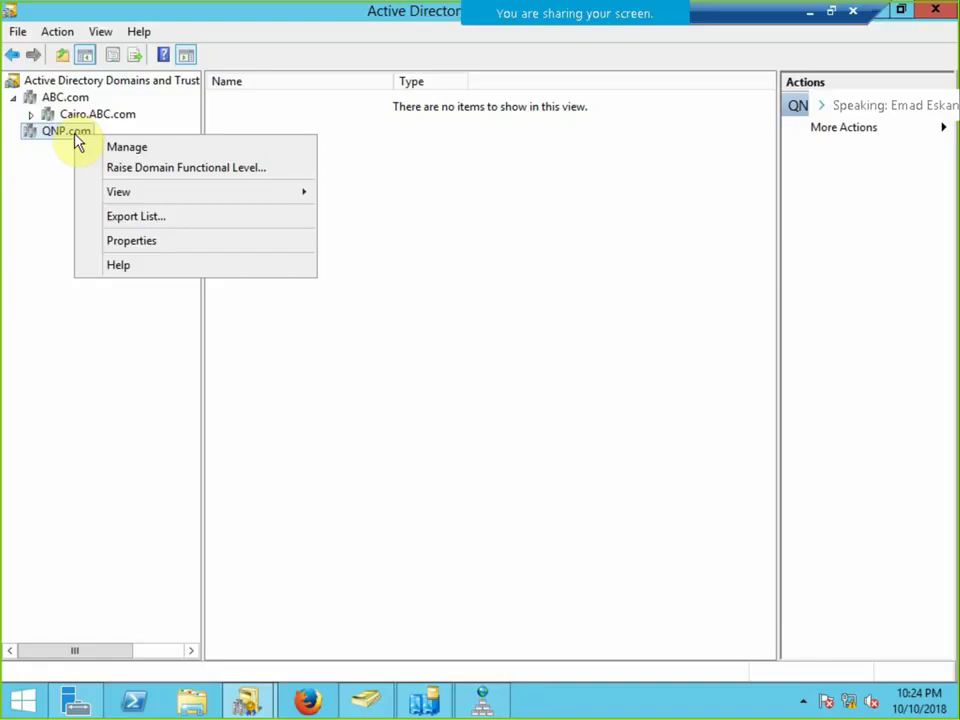
click(52, 138)
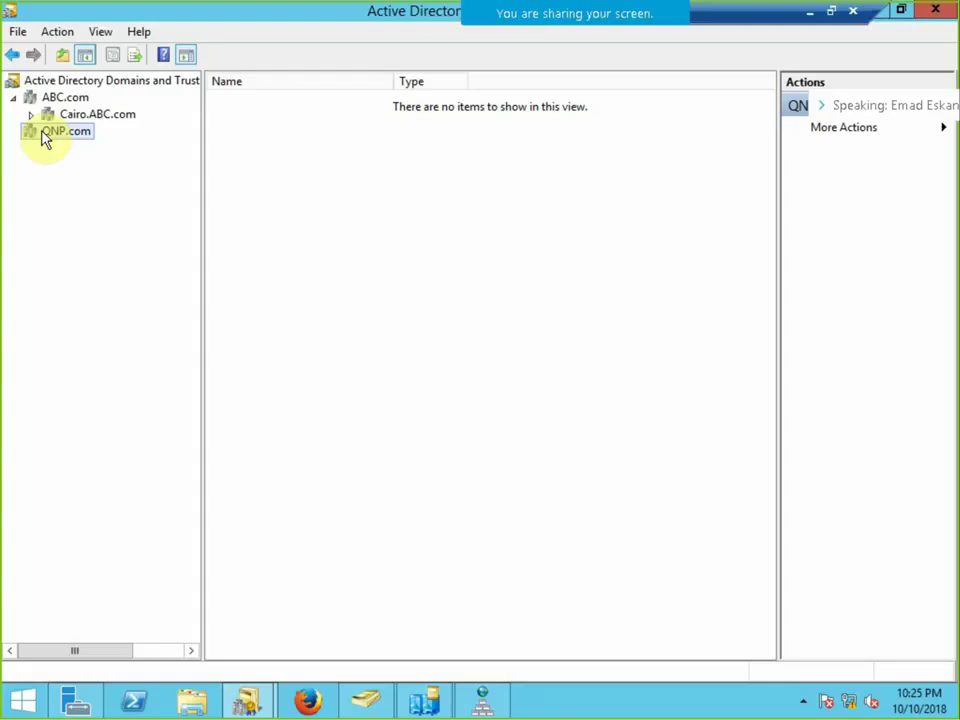
right_click(44, 137)
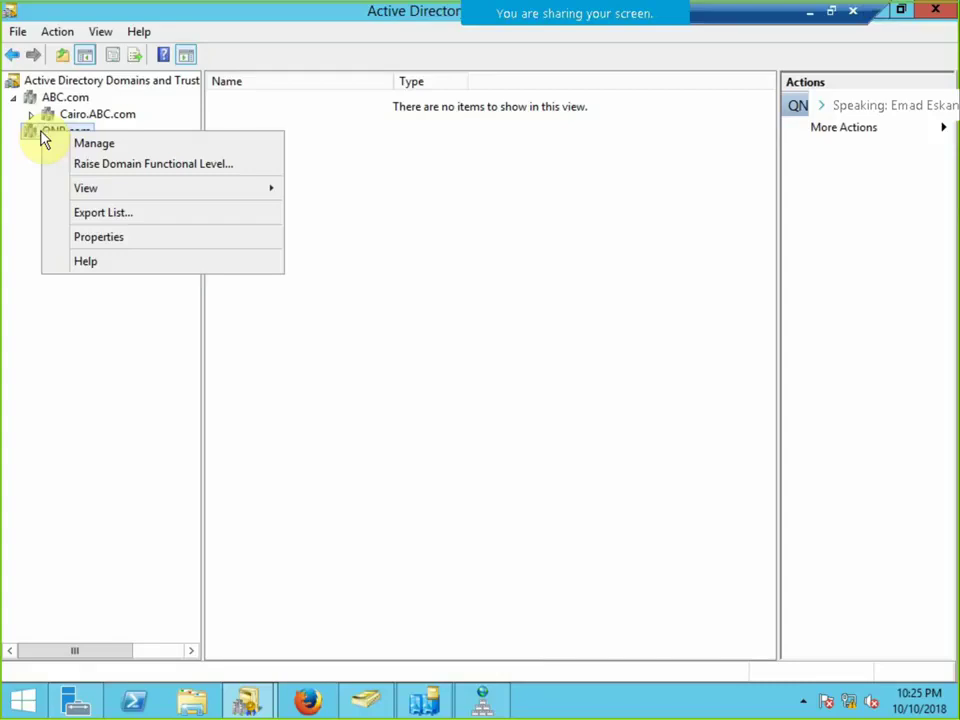
click(115, 243)
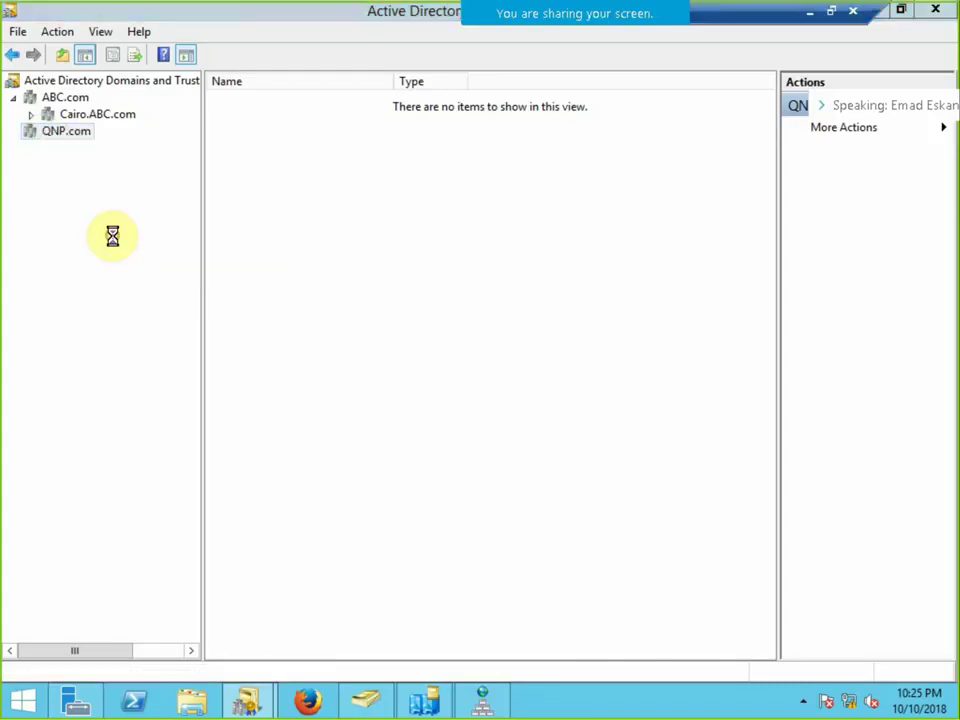
click(378, 171)
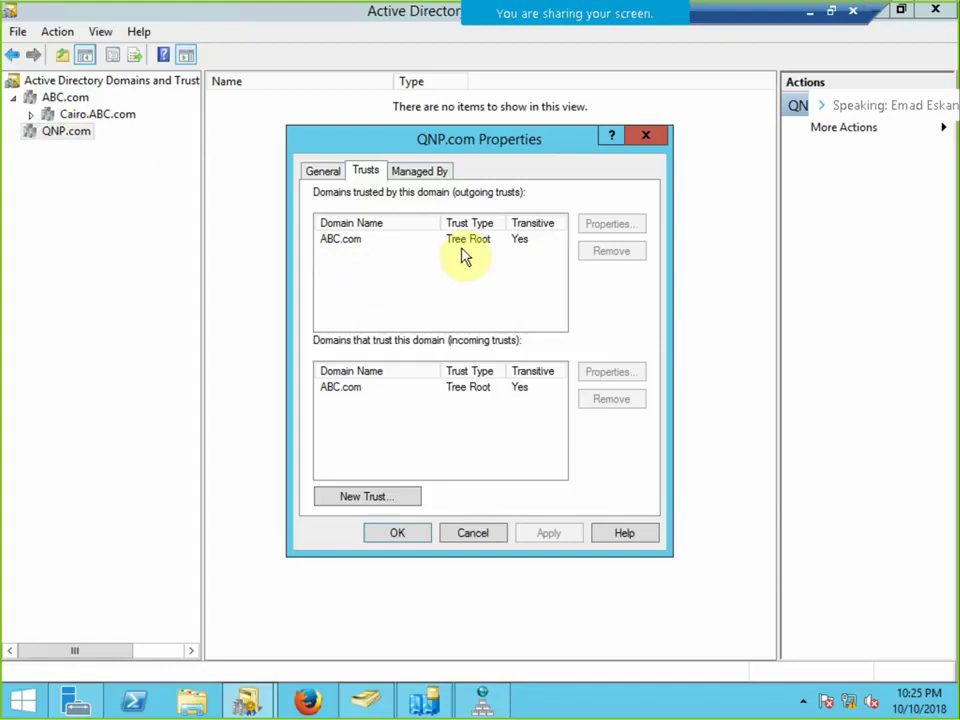
Start a new QNP.com trust and name NBE.com as the partner domain.
click(381, 495)
click(651, 563)
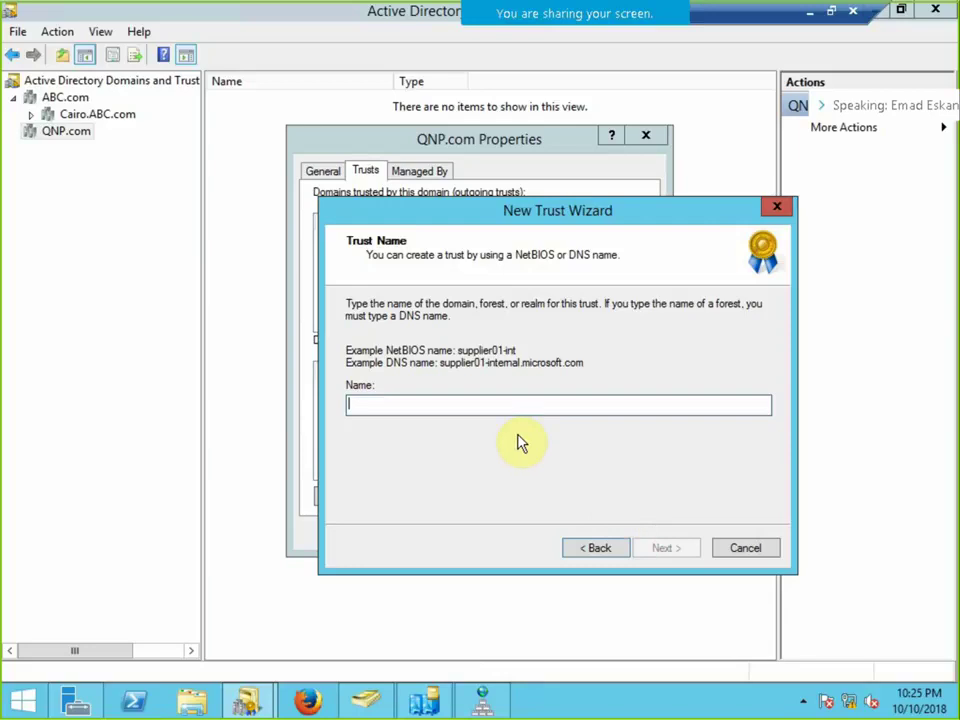
text(NB)
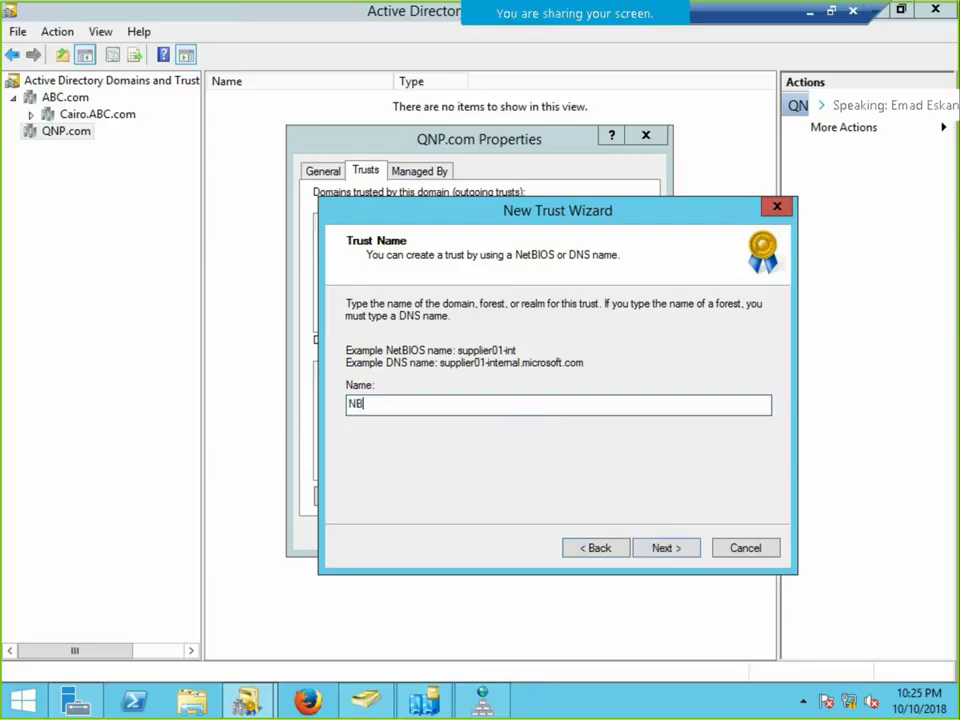
text(E.cpm)
key(BackSpace)
key(BackSpace)
text(om)
click(670, 550)
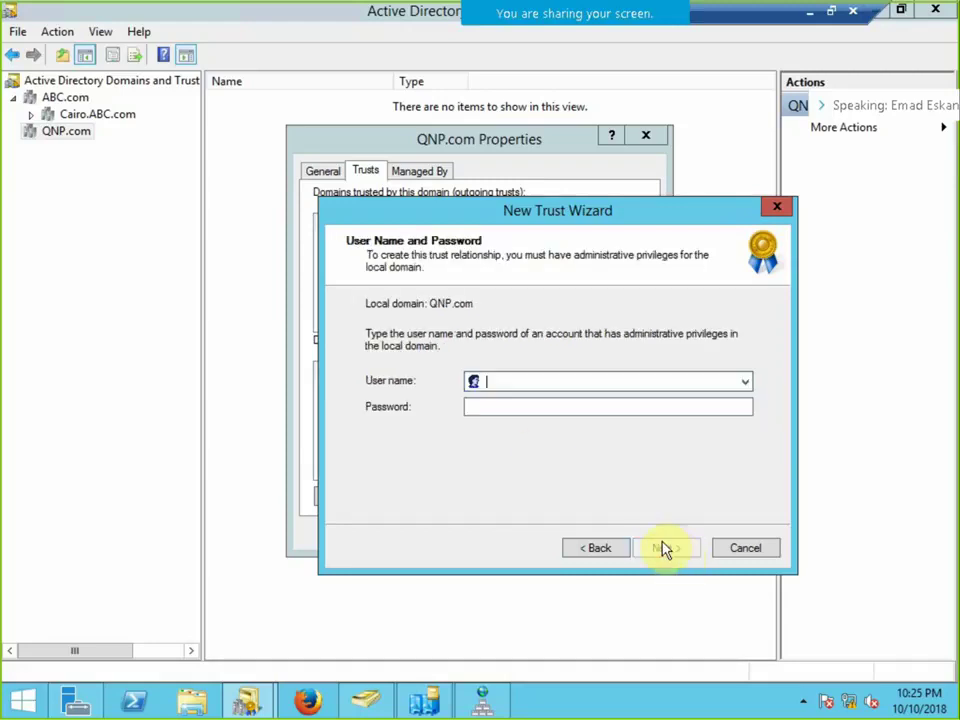
Enter the administrator user name and password to reach the trust direction page.
text(a)
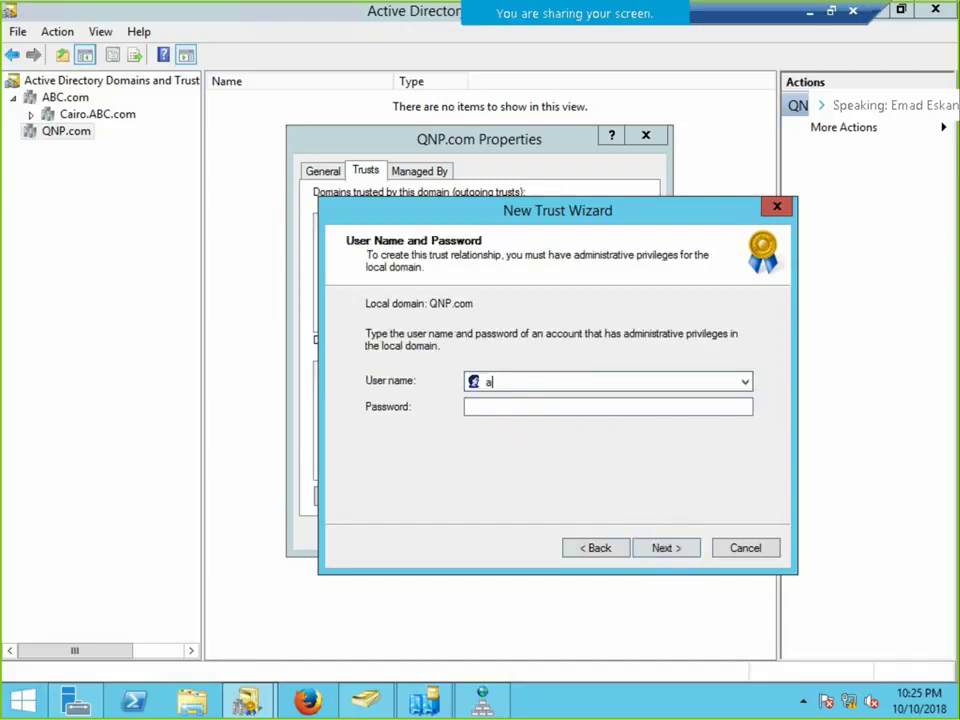
text(dministrator)
key(Tab)
text(••••••••)
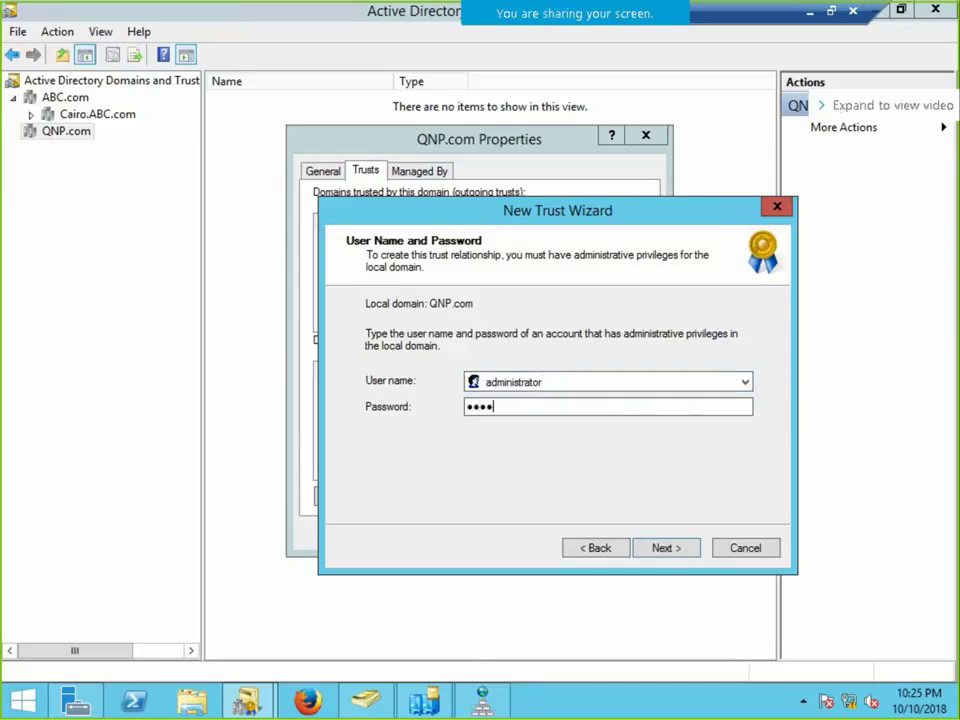
click(670, 549)
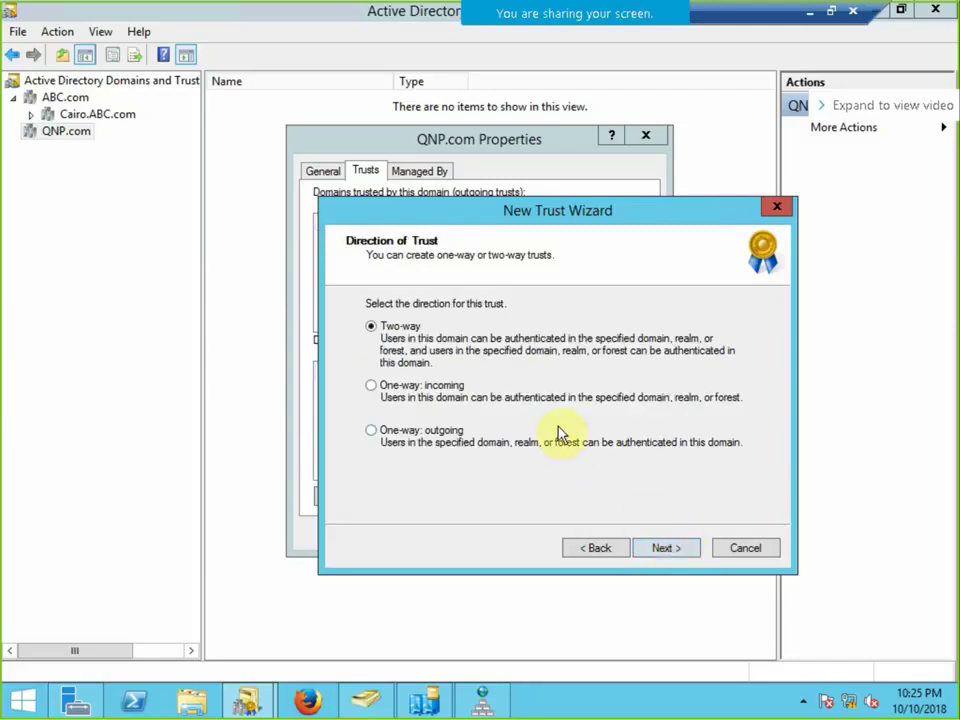
Keep the trust two-way, create it in both domains, and enter the NBE.com administrator credentials.
click(664, 548)
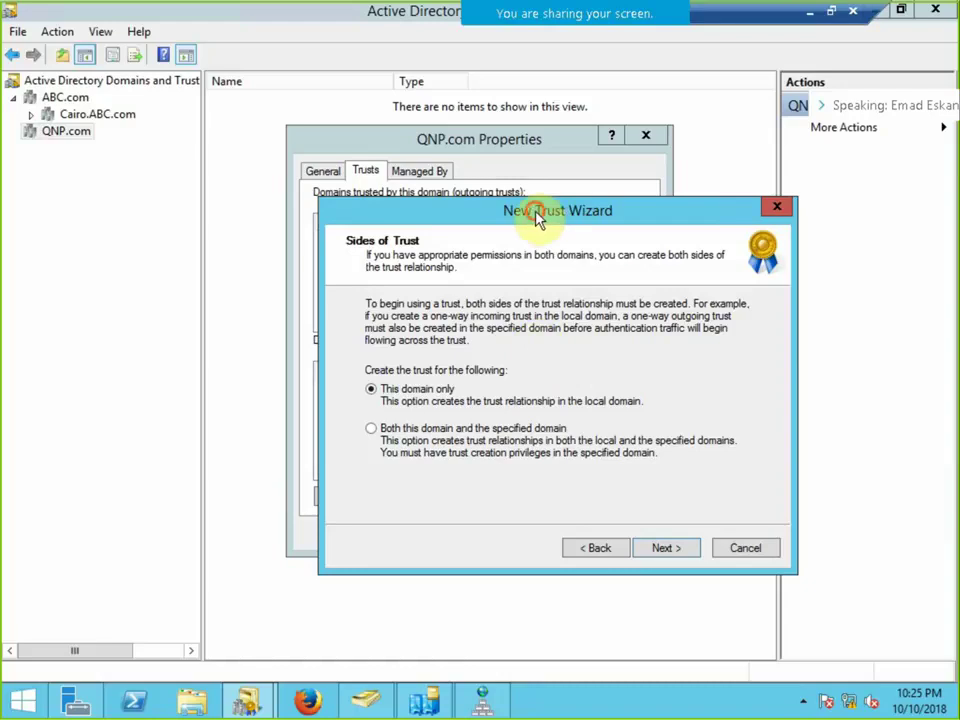
drag(538, 216, 489, 129)
click(470, 343)
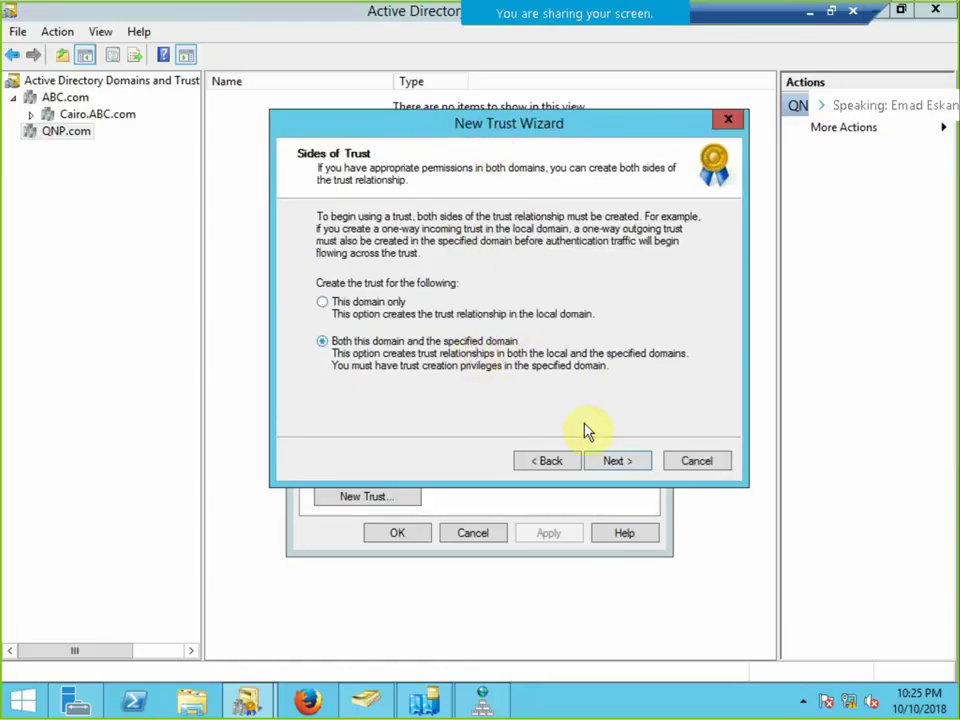
click(615, 462)
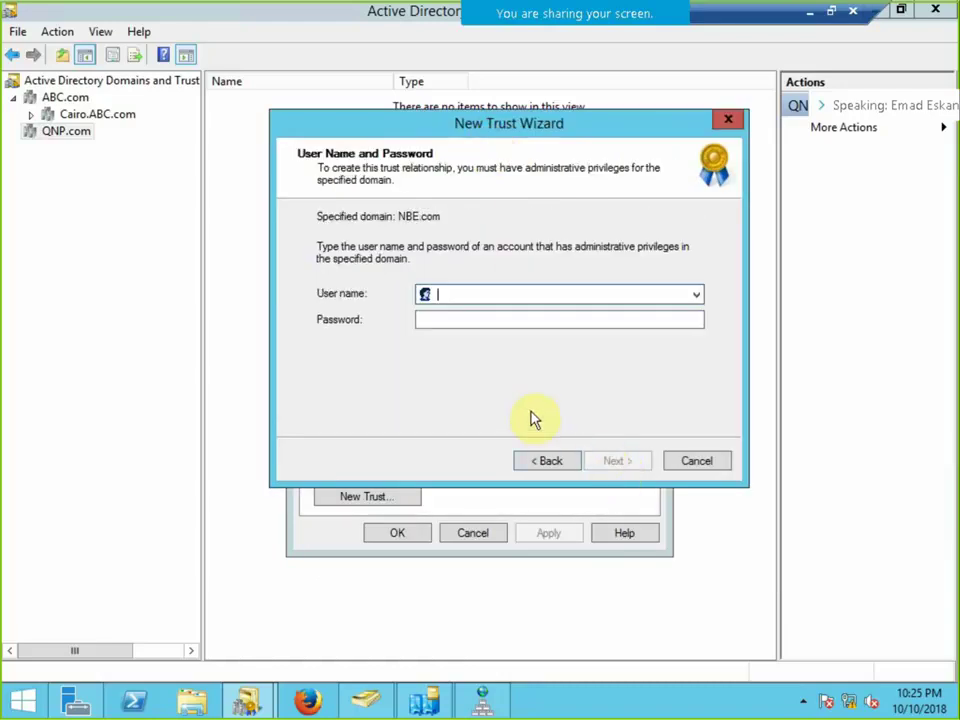
text(a)
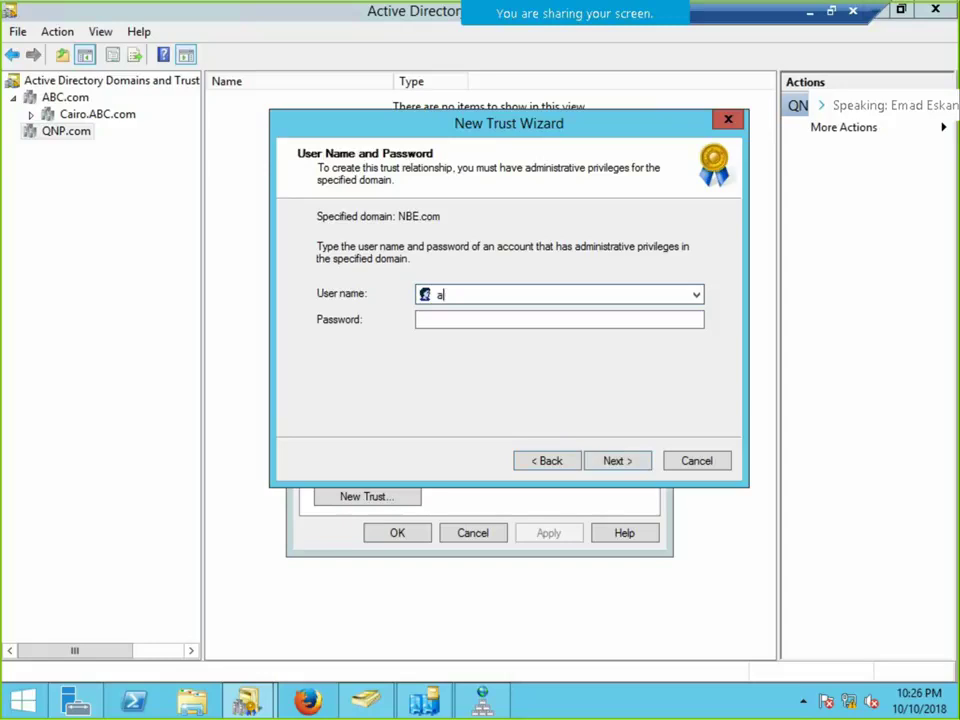
text(dministrator)
key(Tab)
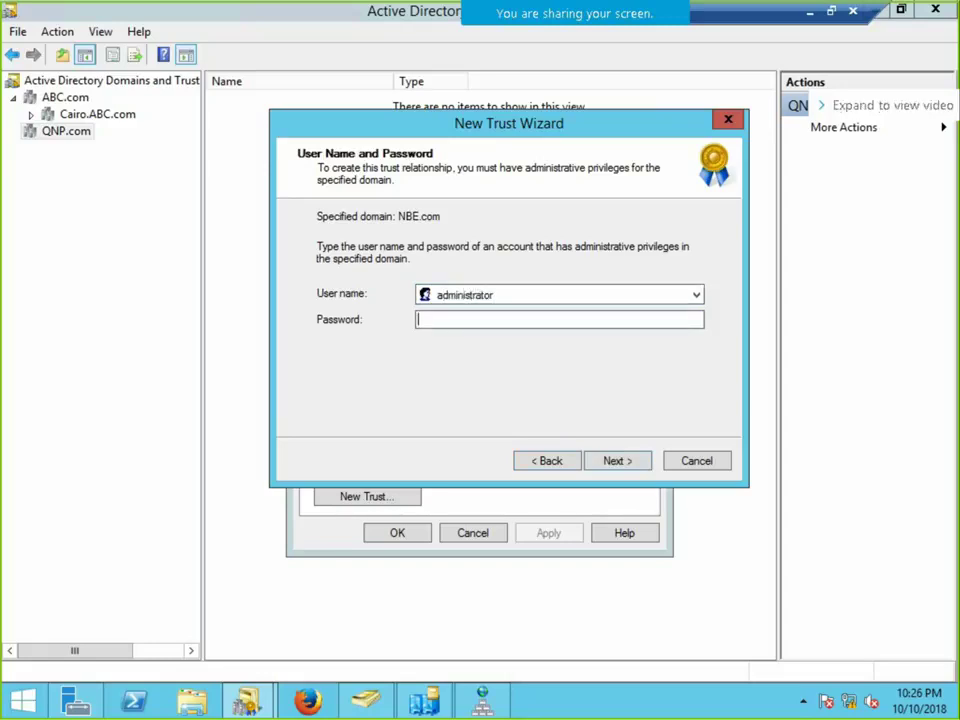
text(•••••••)
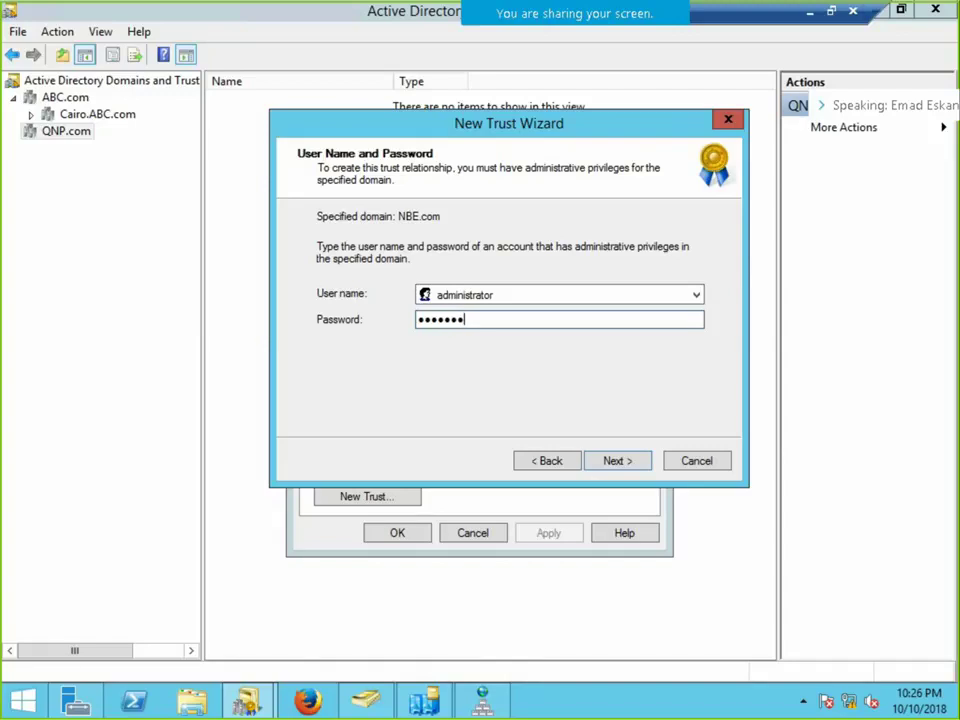
text(•)
Keep domain-wide authentication and create the external trust with the summarized settings.
click(627, 462)
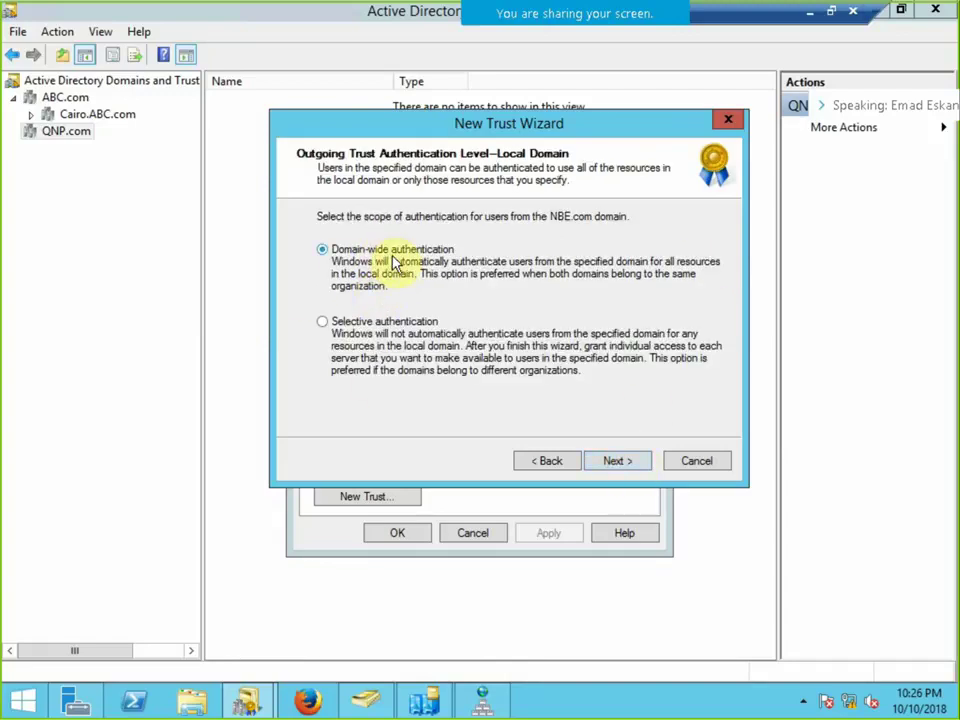
click(604, 461)
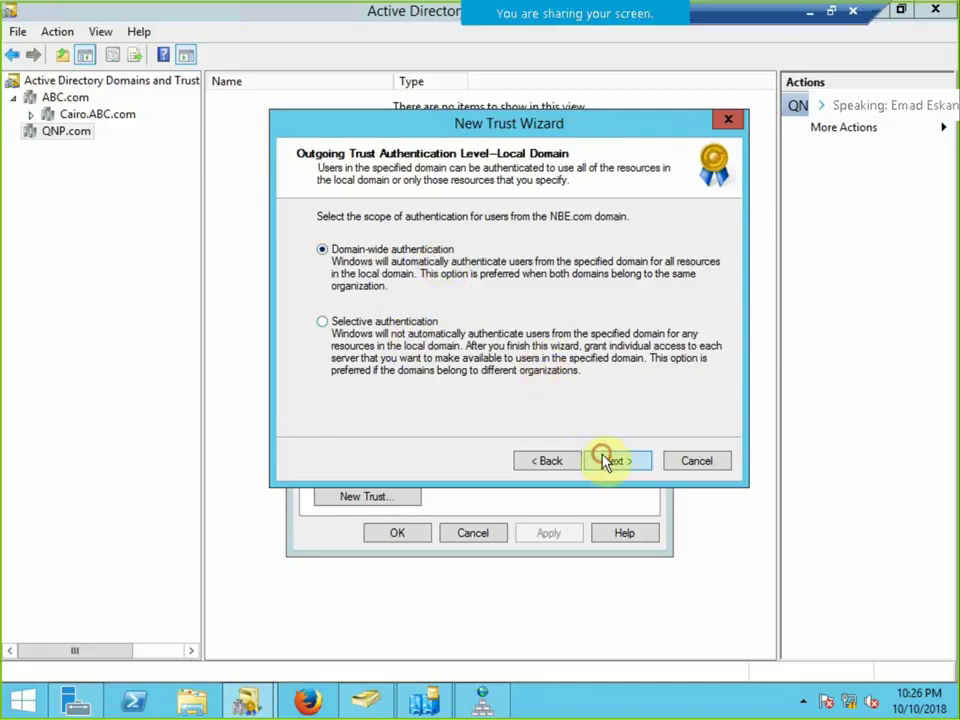
click(616, 466)
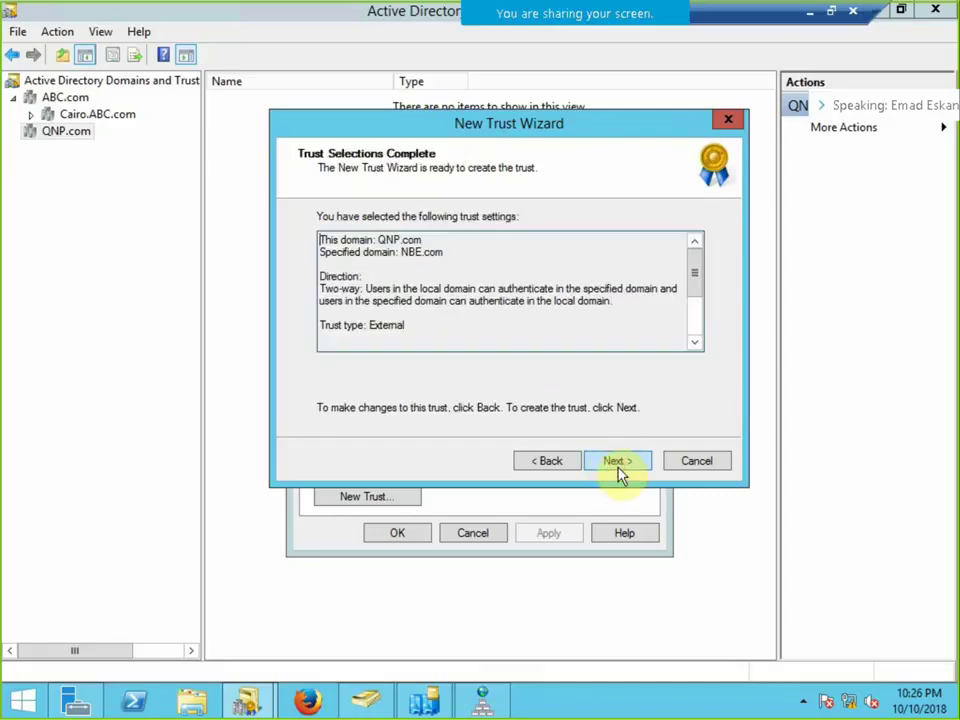
click(618, 463)
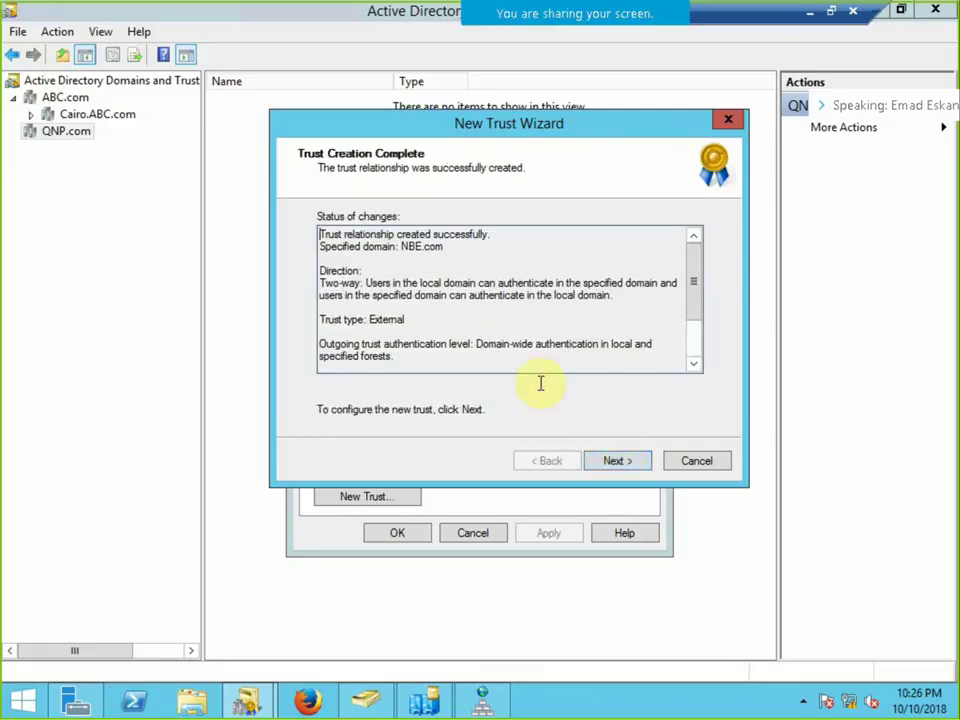
click(614, 465)
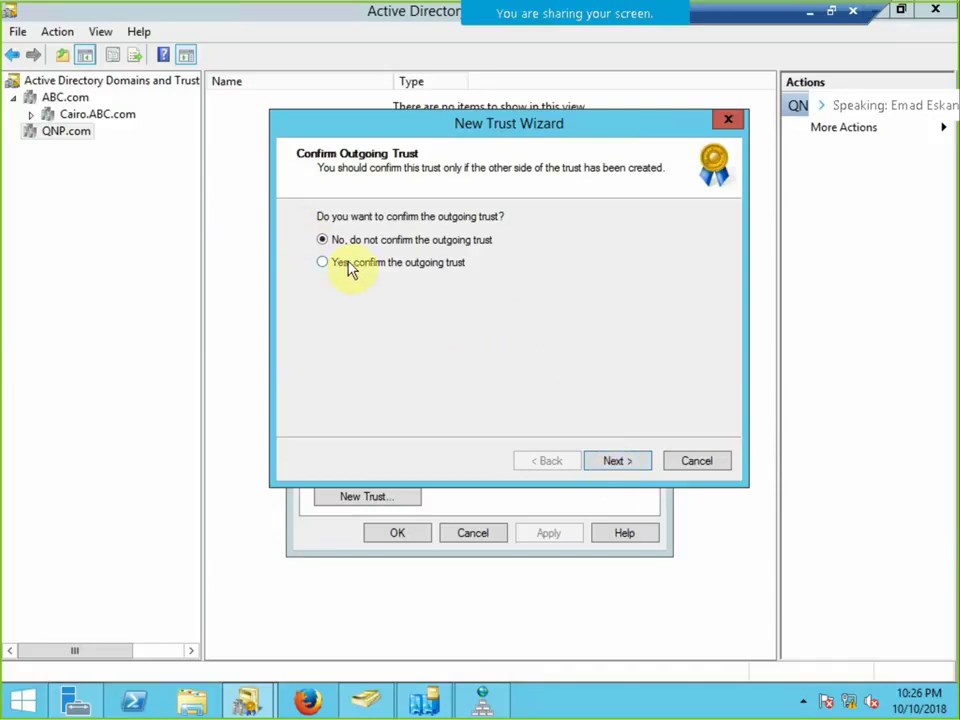
Confirm the outgoing and incoming trusts, finish the wizard, and suppress the SID-filtering notice.
click(347, 262)
click(611, 465)
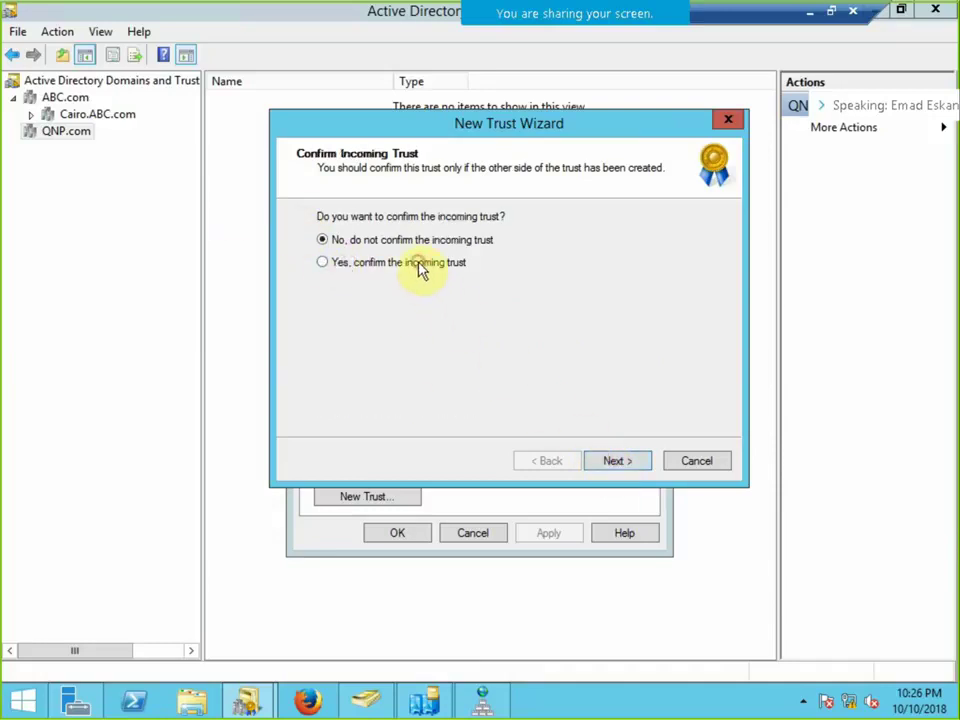
click(421, 264)
click(615, 462)
click(614, 466)
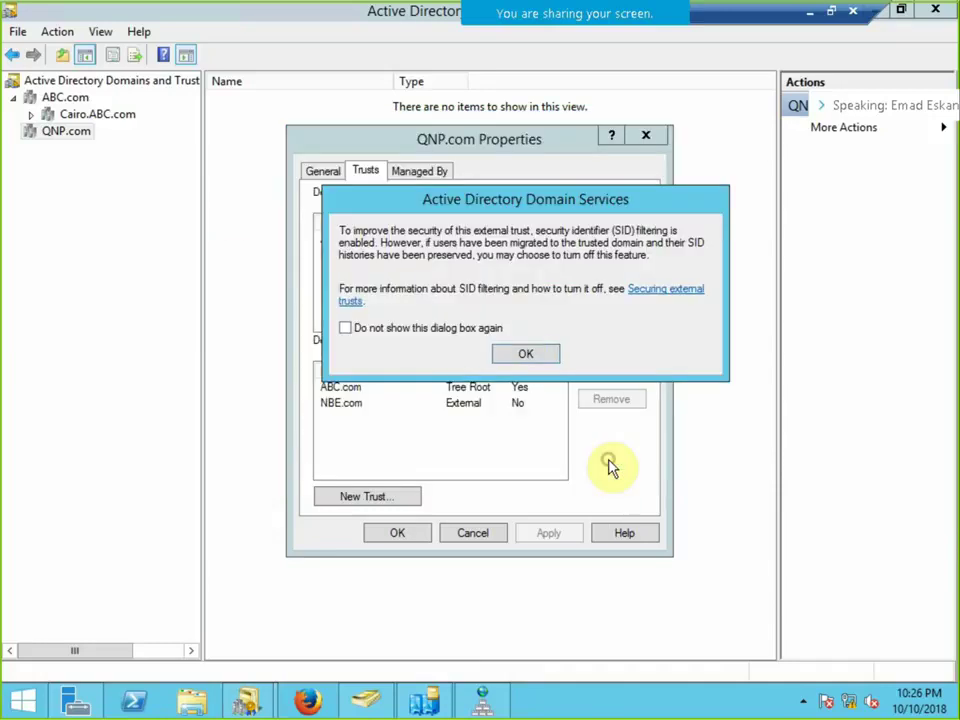
click(466, 329)
click(524, 353)
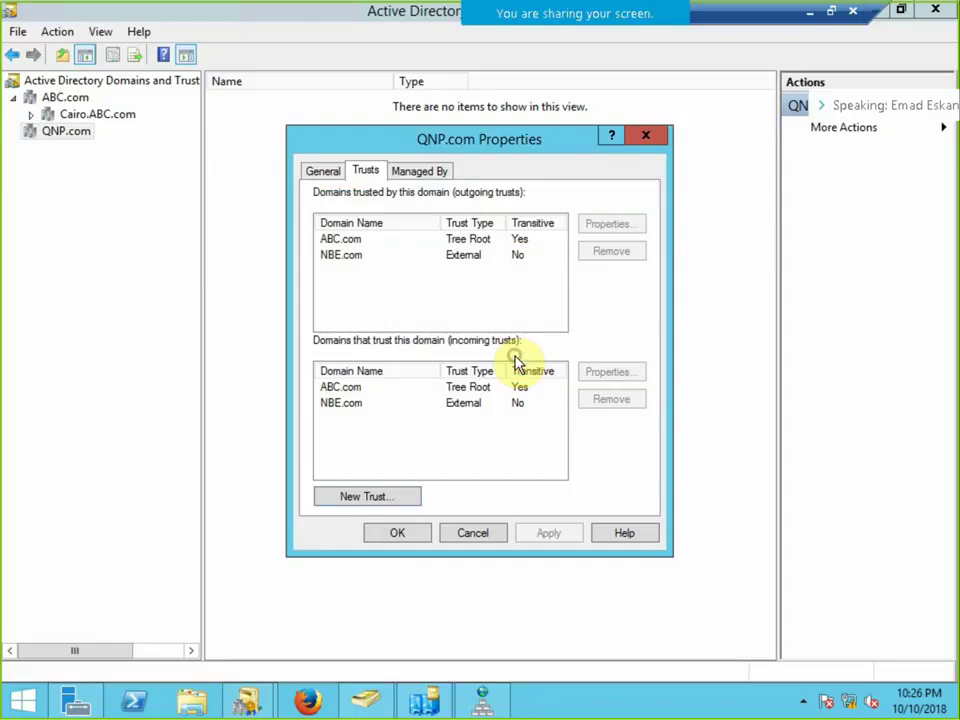
Select the incoming NBE.com trust, then take the DC session out of full screen.
click(356, 405)
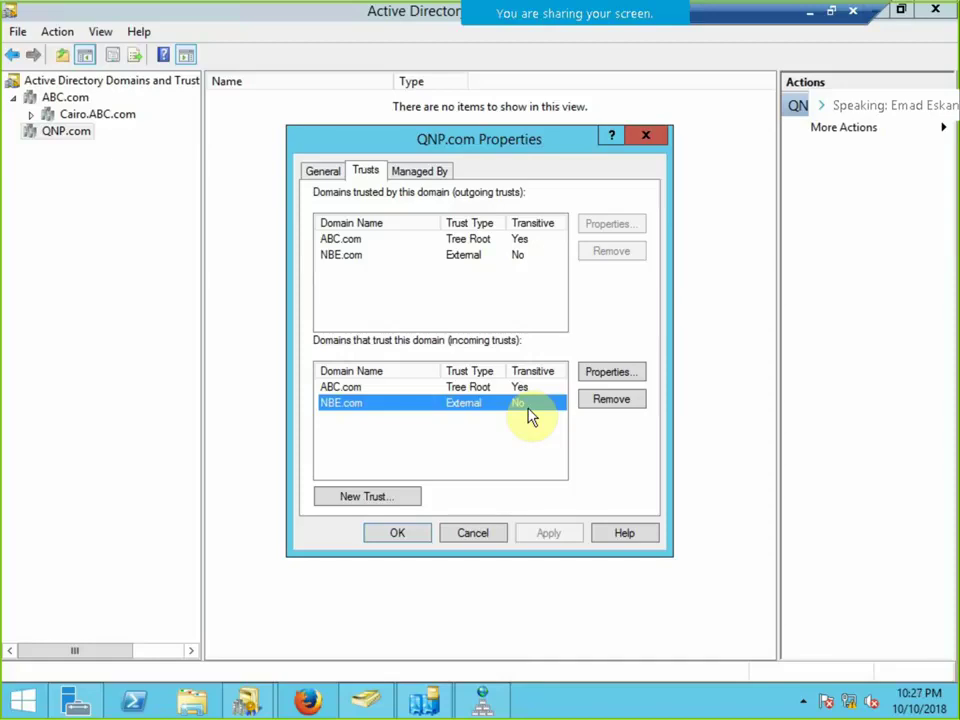
click(830, 16)
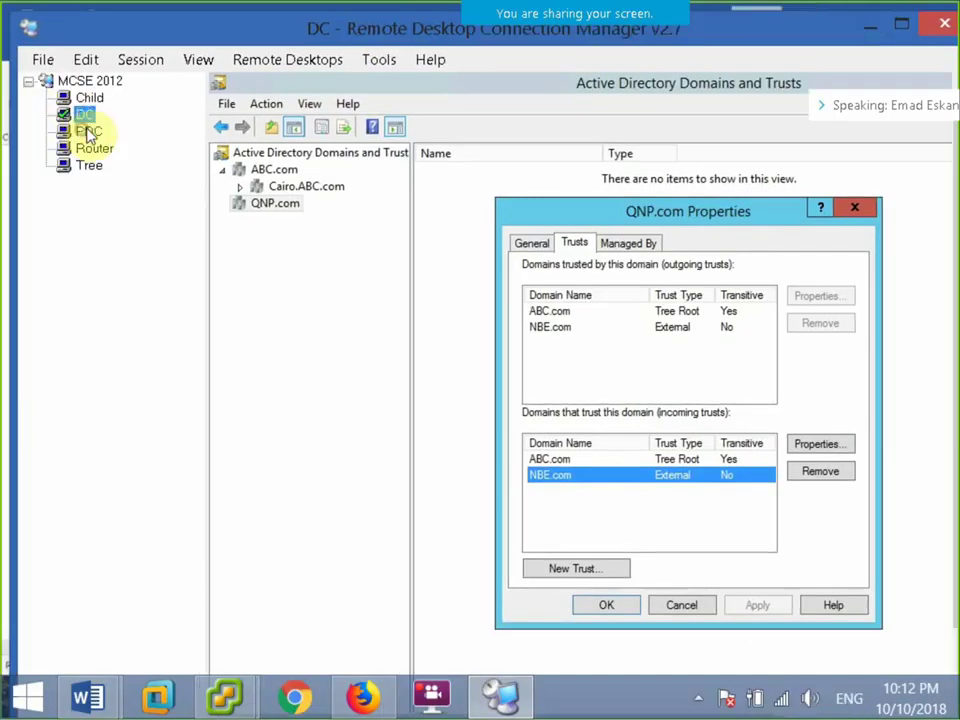
Switch from the DC session to the PDC server's session and show it full screen.
click(137, 66)
click(264, 287)
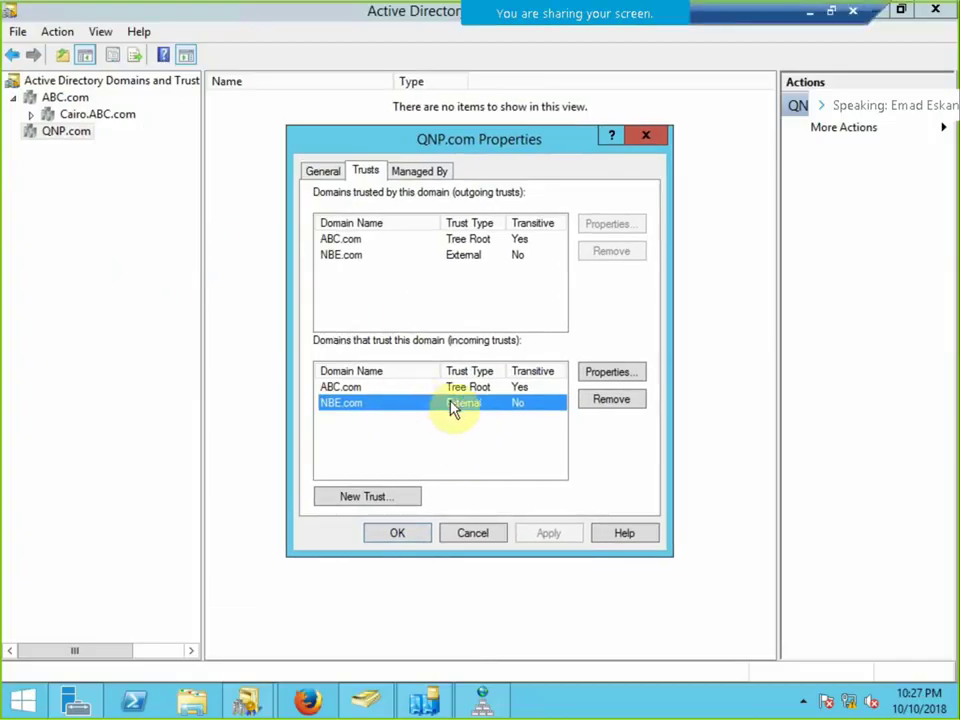
click(829, 15)
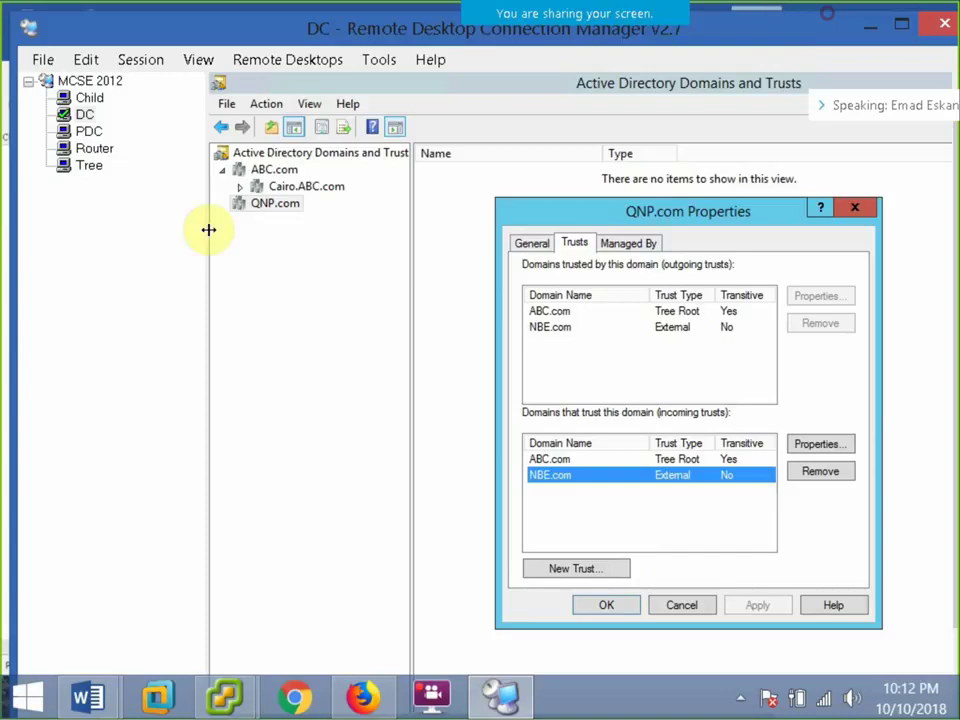
click(88, 133)
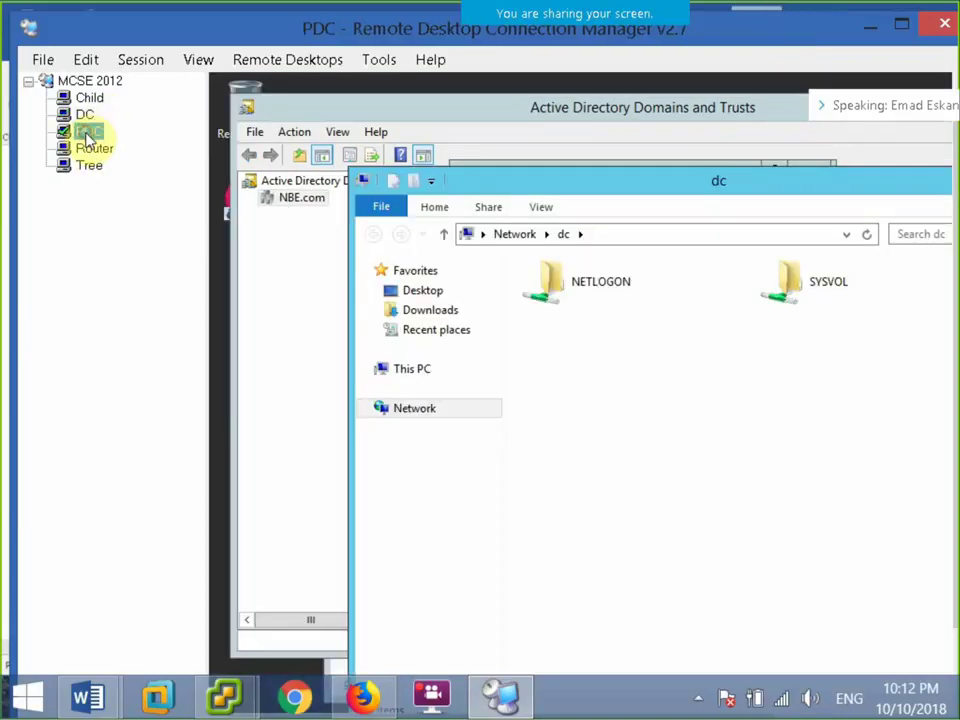
click(140, 60)
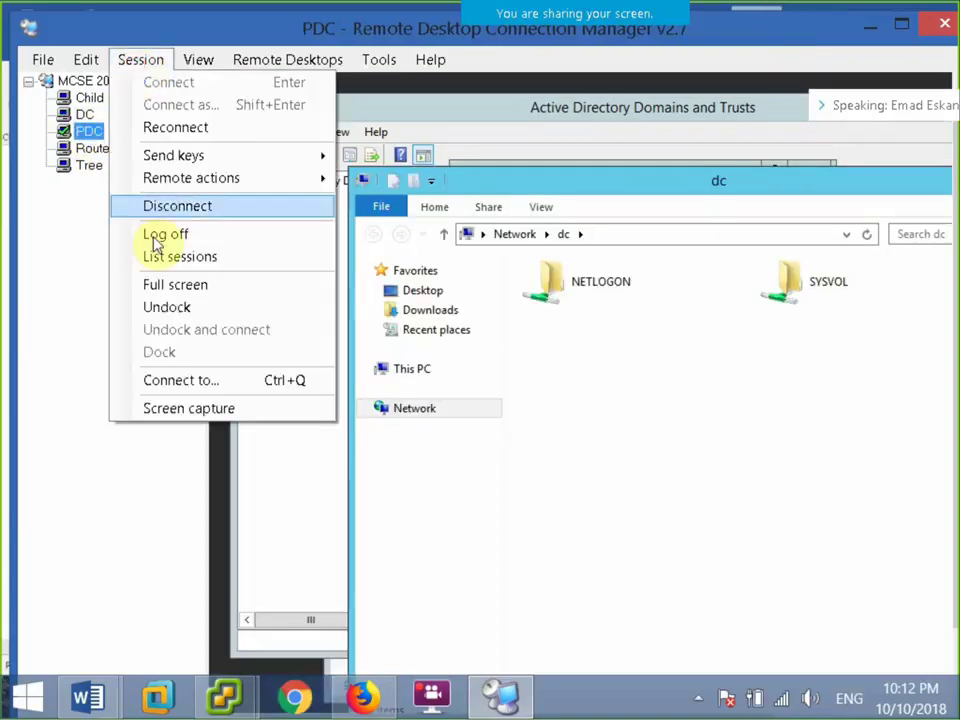
click(180, 283)
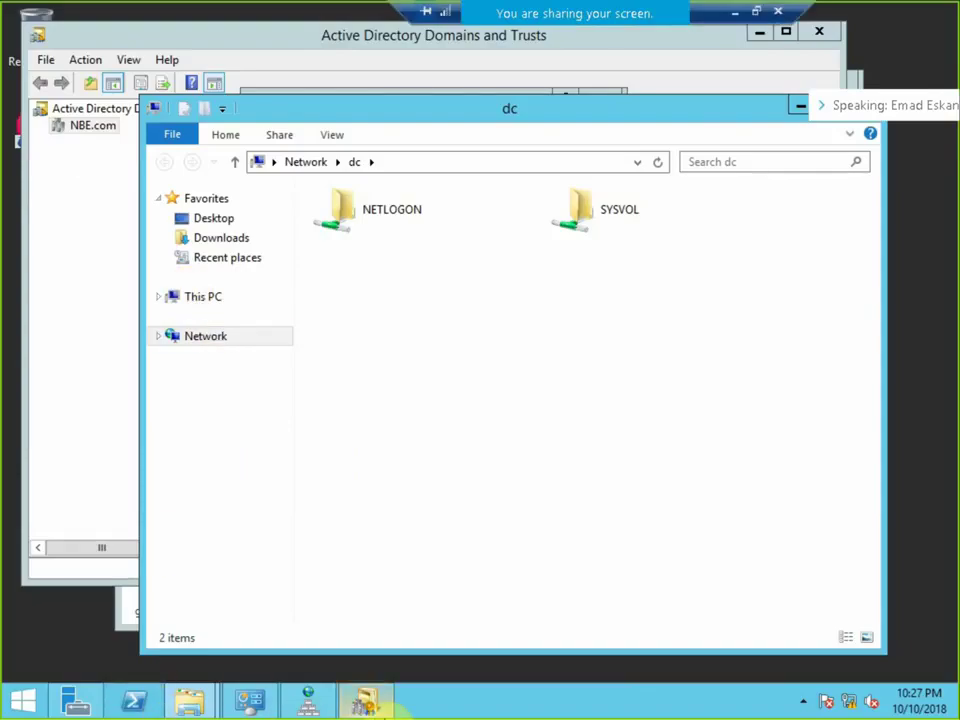
Open NBE.com's properties in the Domains and Trusts console and close them unchanged.
click(366, 702)
click(88, 126)
right_click(88, 126)
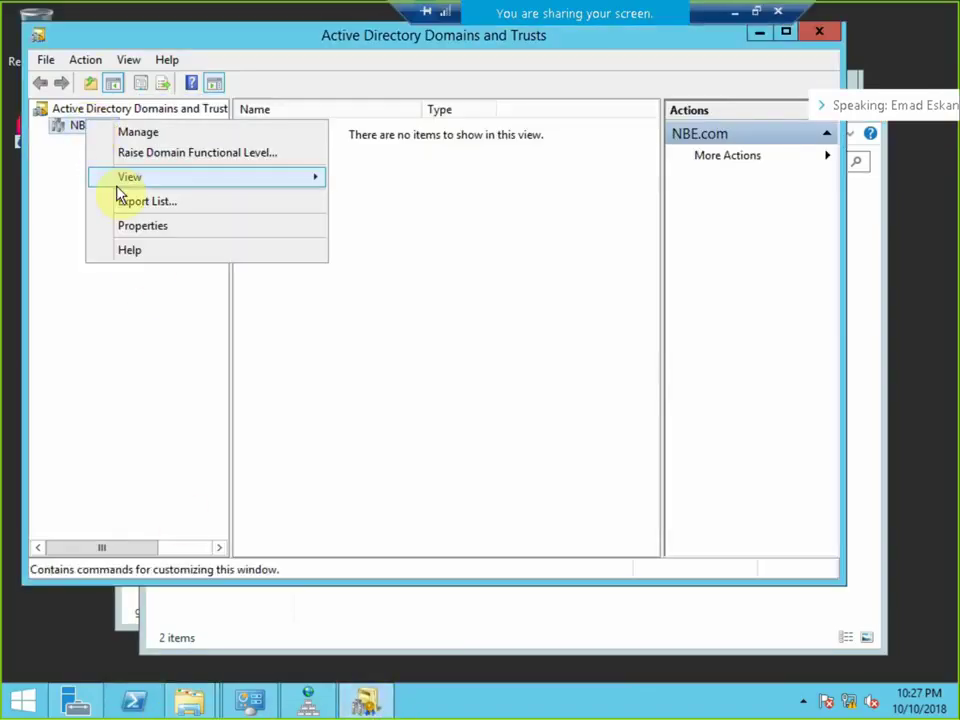
click(137, 224)
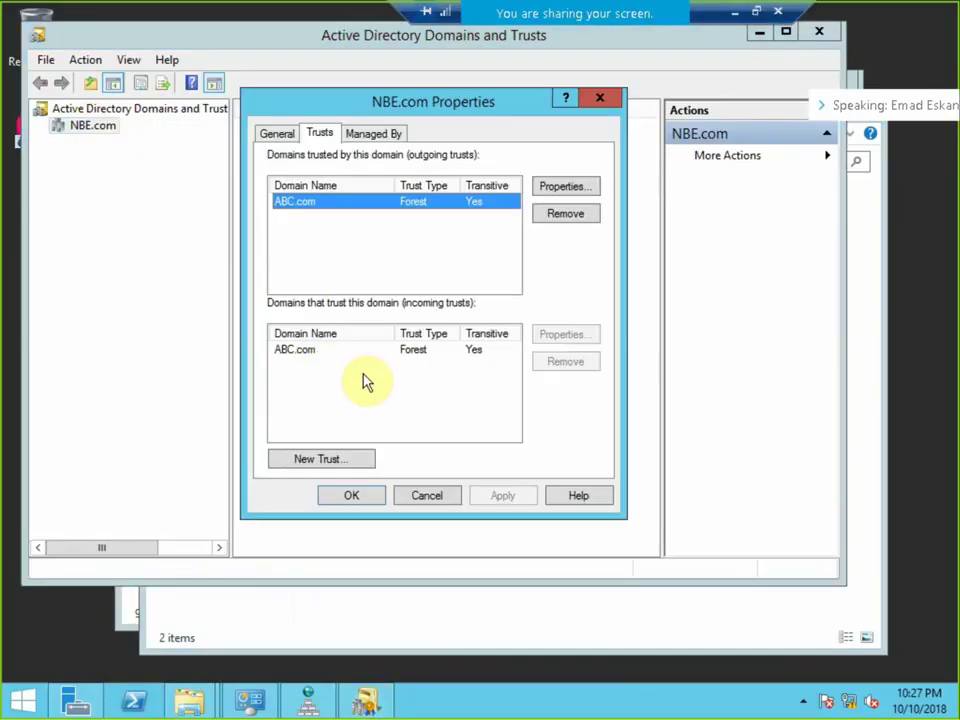
click(428, 497)
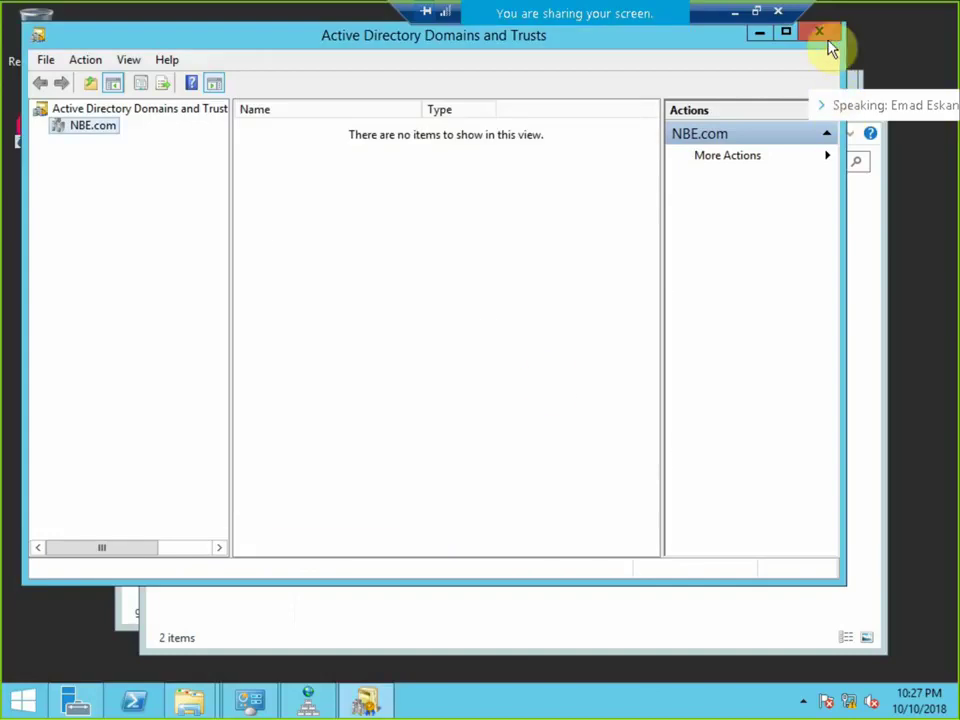
Close the console and the dc folder window, then relaunch Active Directory Domains and Trusts.
click(825, 36)
drag(758, 113, 589, 111)
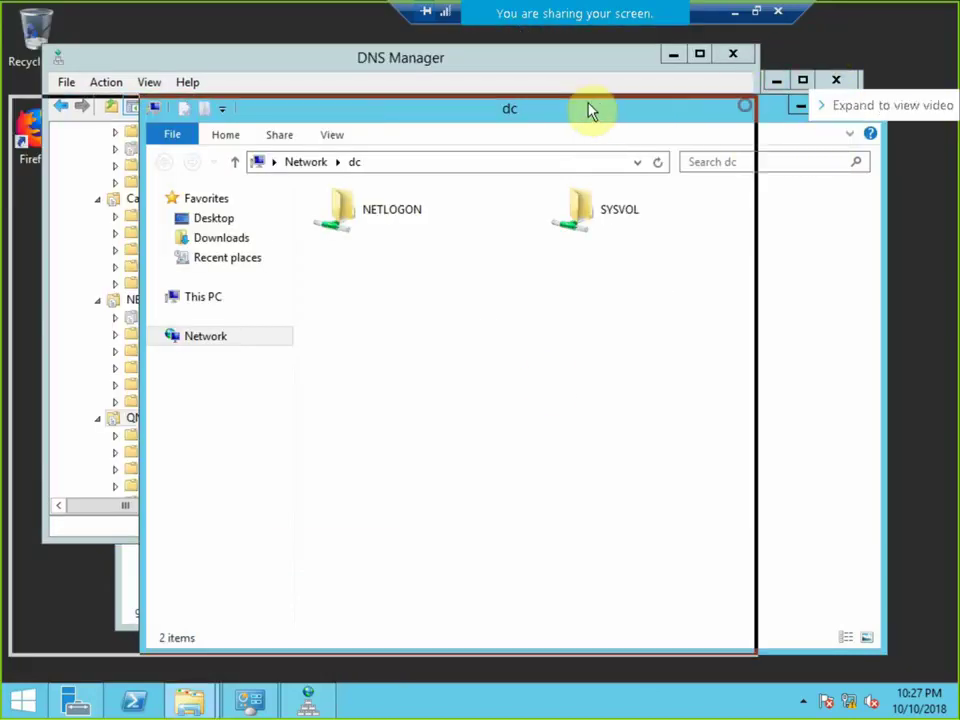
click(720, 104)
click(734, 206)
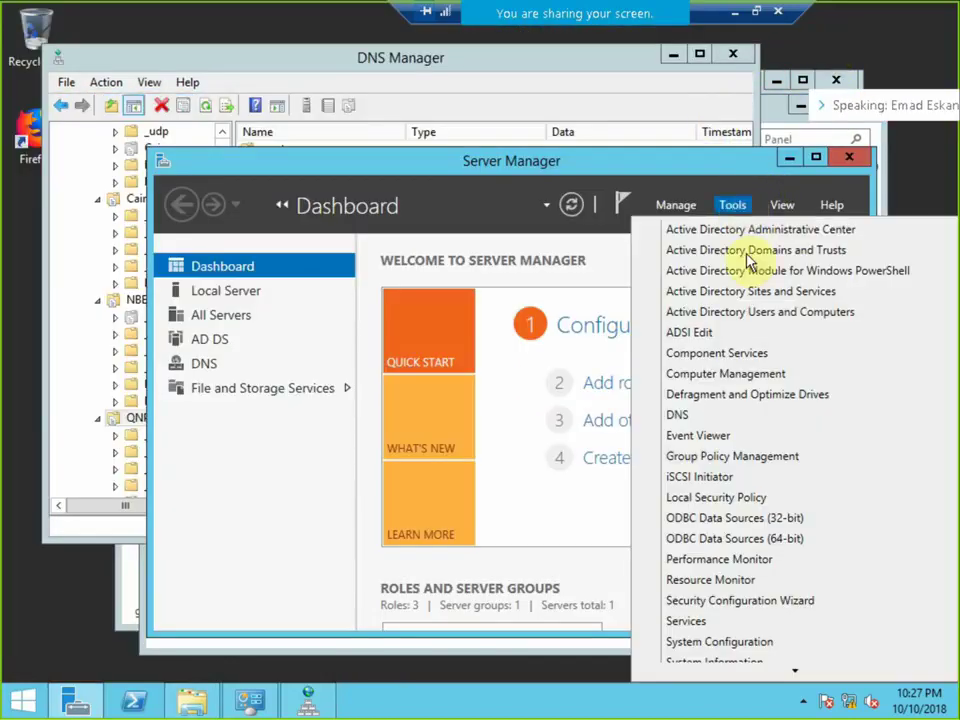
click(783, 251)
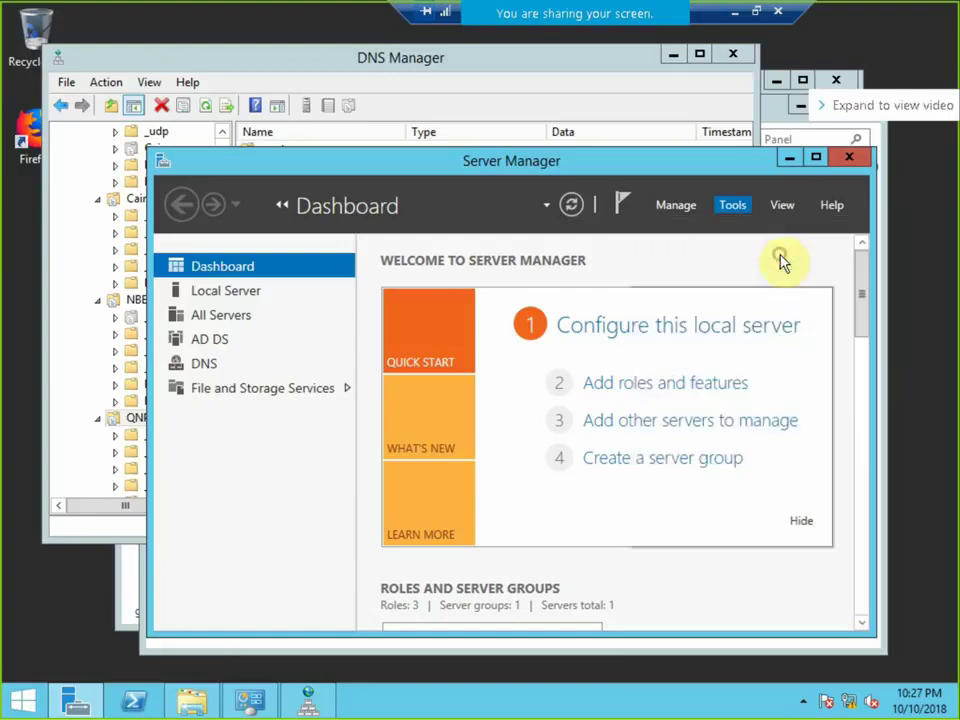
View NBE.com's trusts, selecting the incoming QNP.com trust, and enter \\tree in the Run box.
right_click(97, 128)
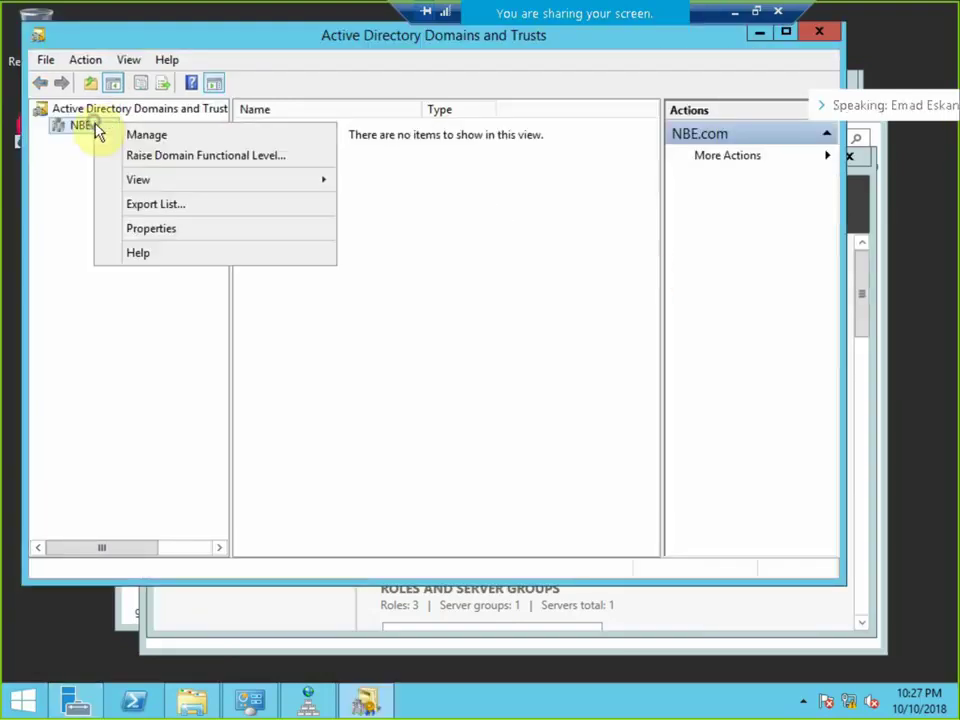
click(141, 229)
click(324, 134)
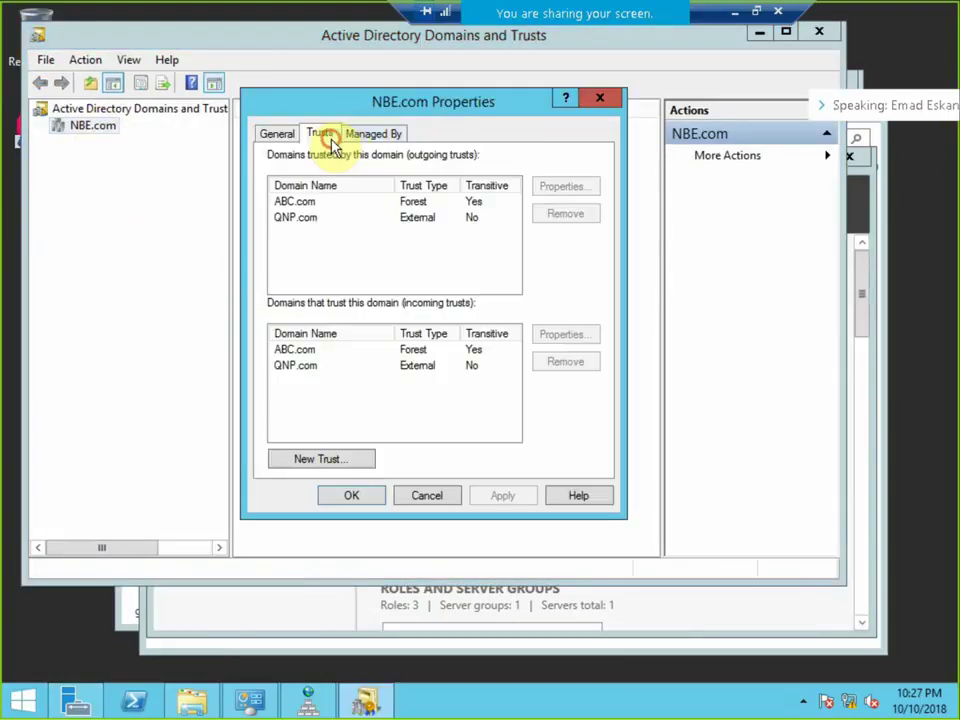
click(313, 366)
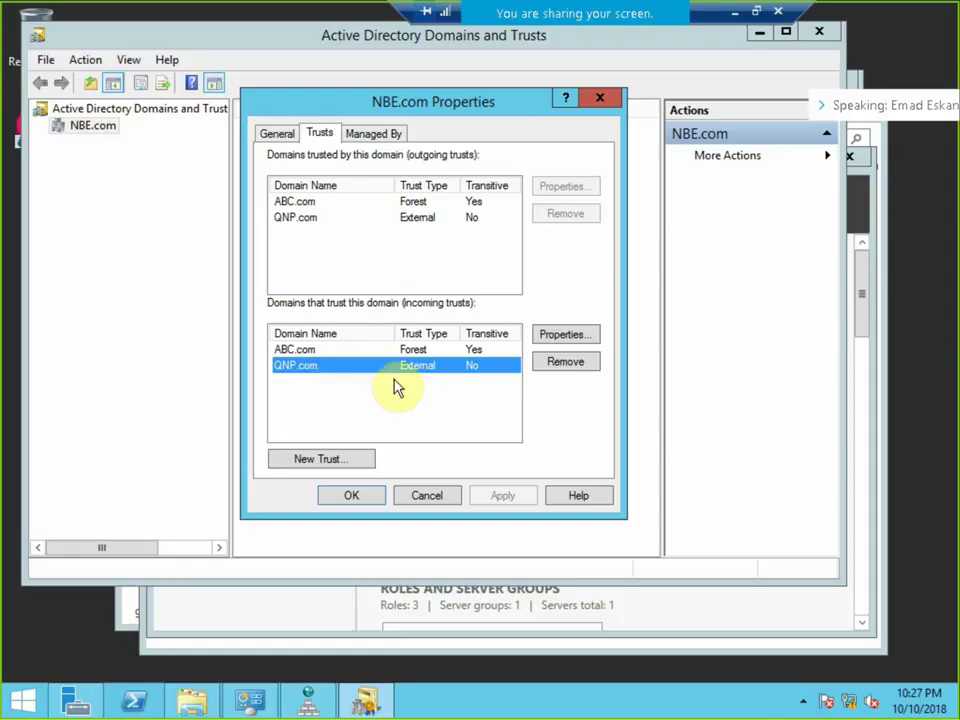
key(super+r)
text(\\)
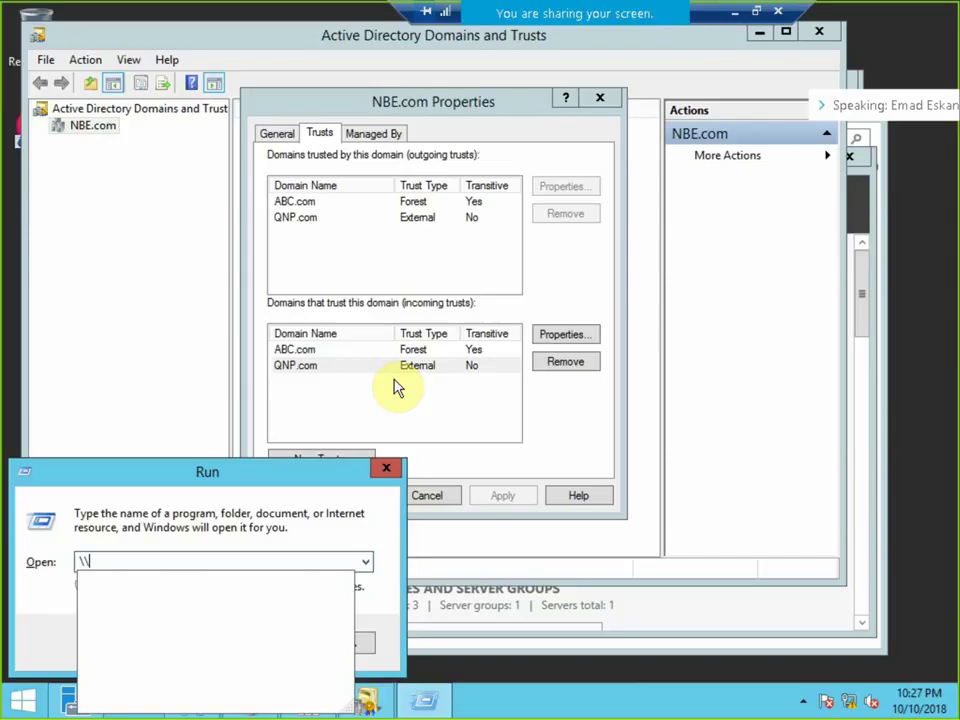
text(tree)
Open the \\tree server's shares and take the PDC session out of full screen.
key(Return)
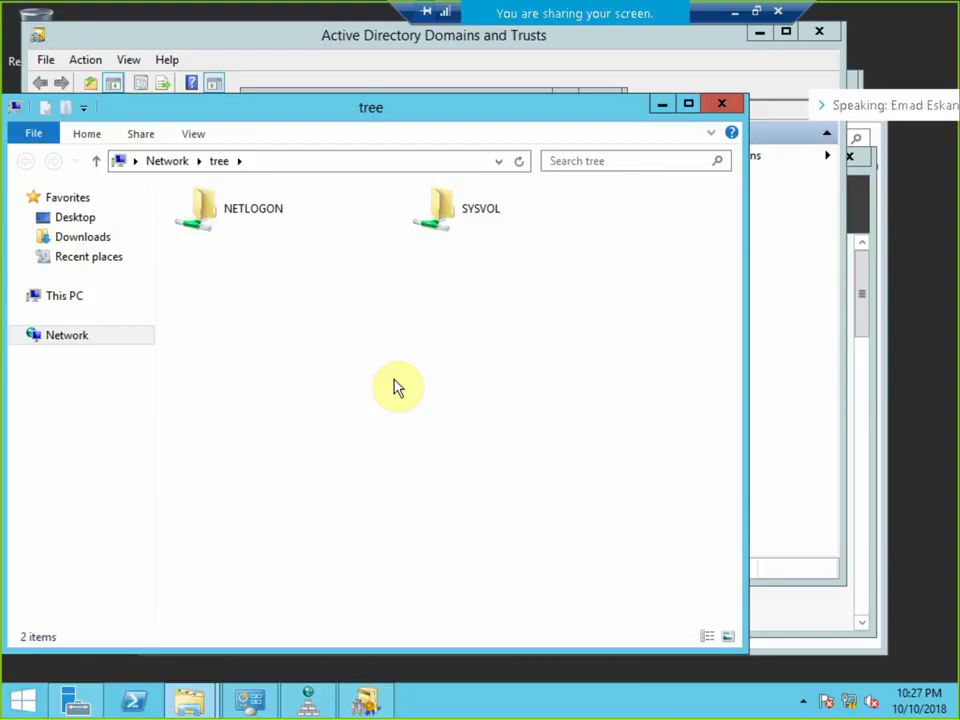
click(757, 12)
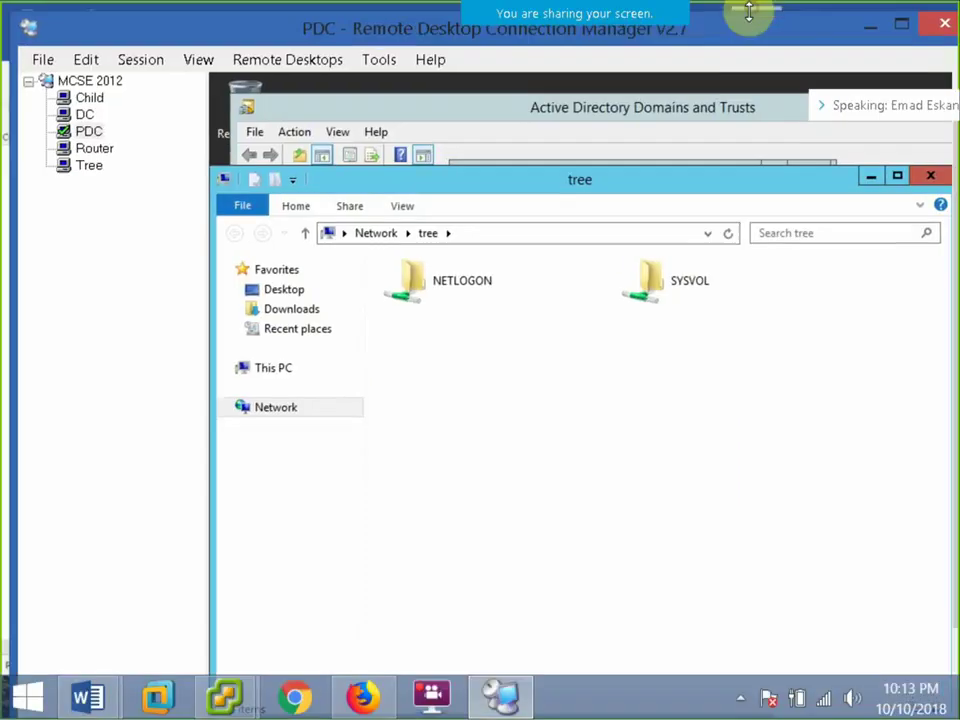
Show the DC session full screen and cancel its QNP.com Properties dialog.
click(86, 115)
click(132, 62)
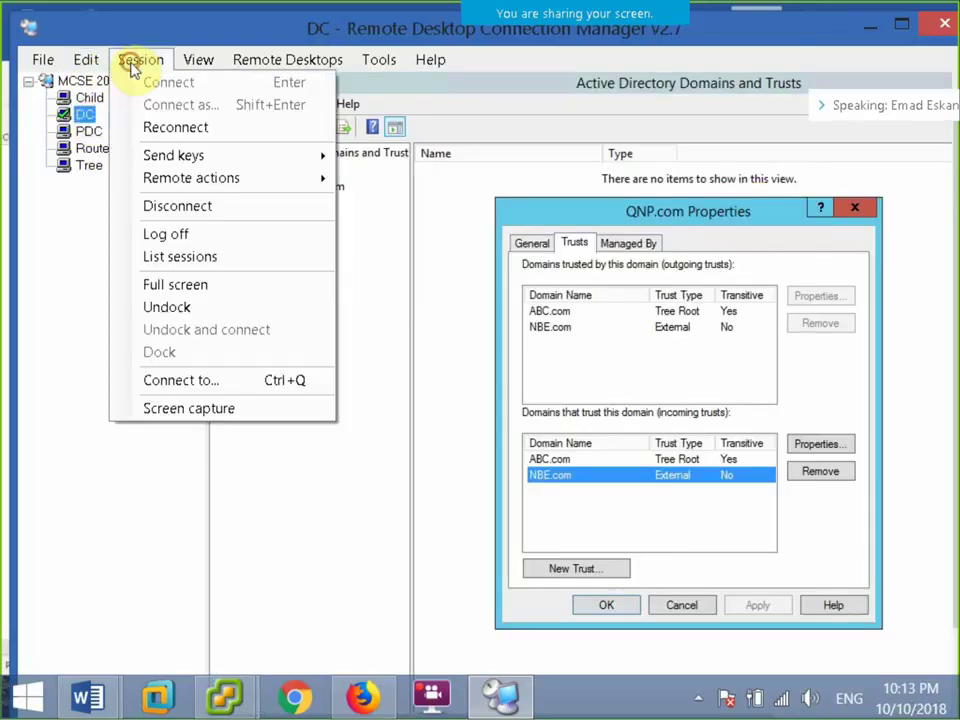
click(167, 284)
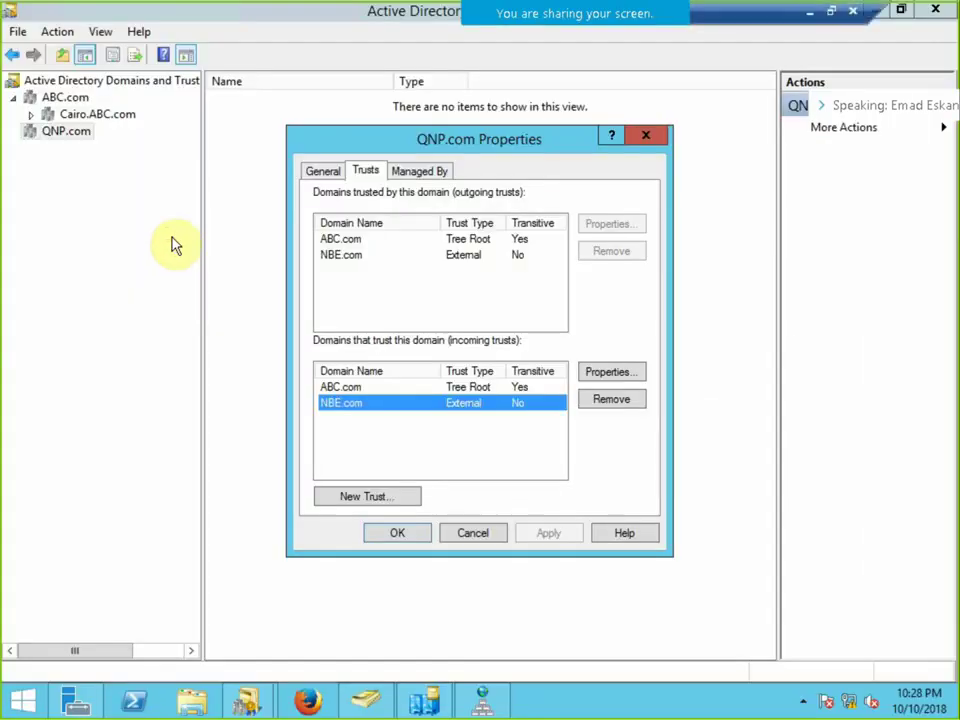
click(473, 533)
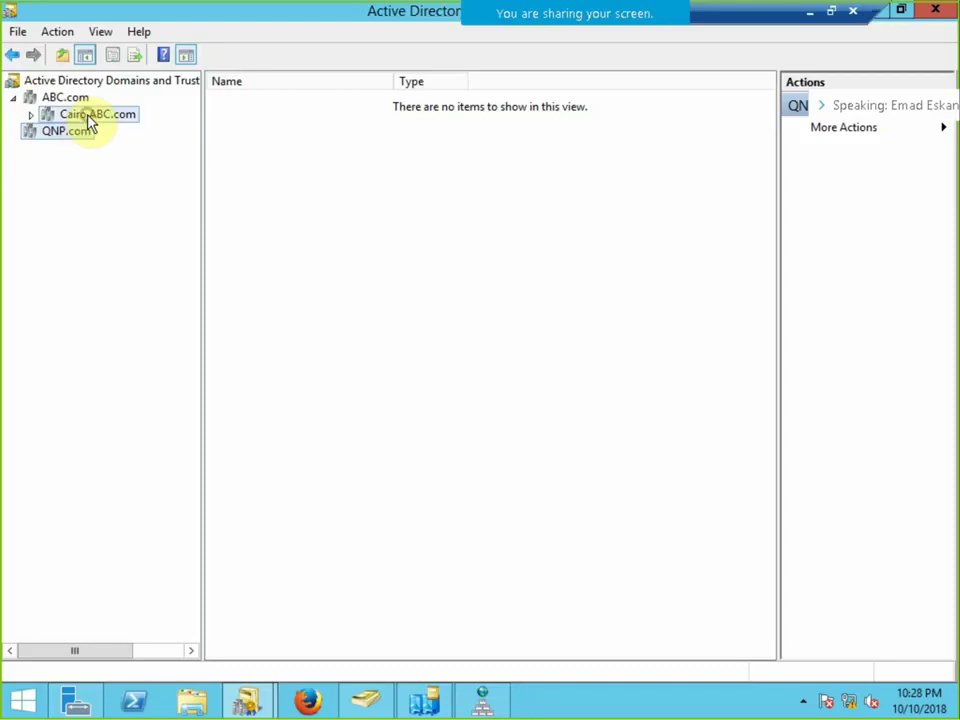
Open the Trusts tab of Cairo.ABC.com's properties and start a New Trust past the welcome page.
right_click(88, 115)
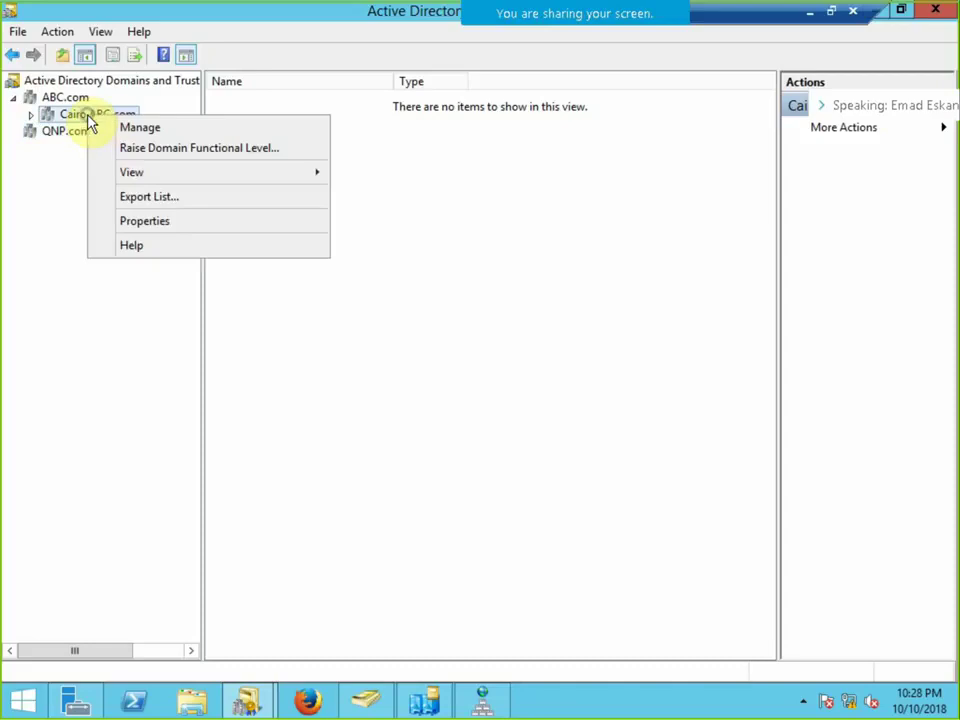
click(135, 221)
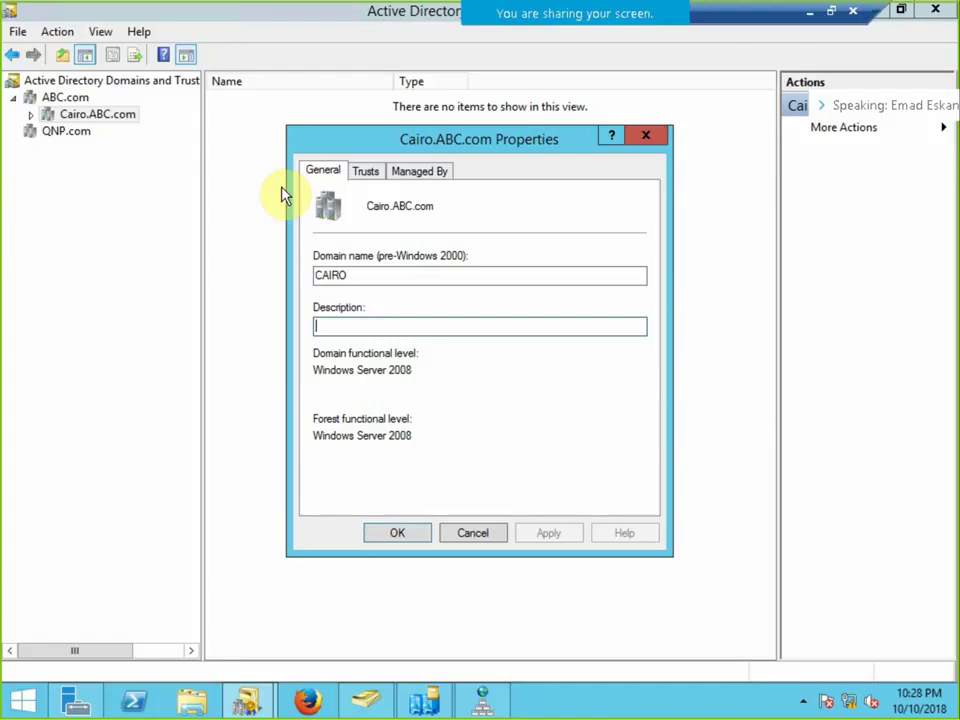
click(366, 172)
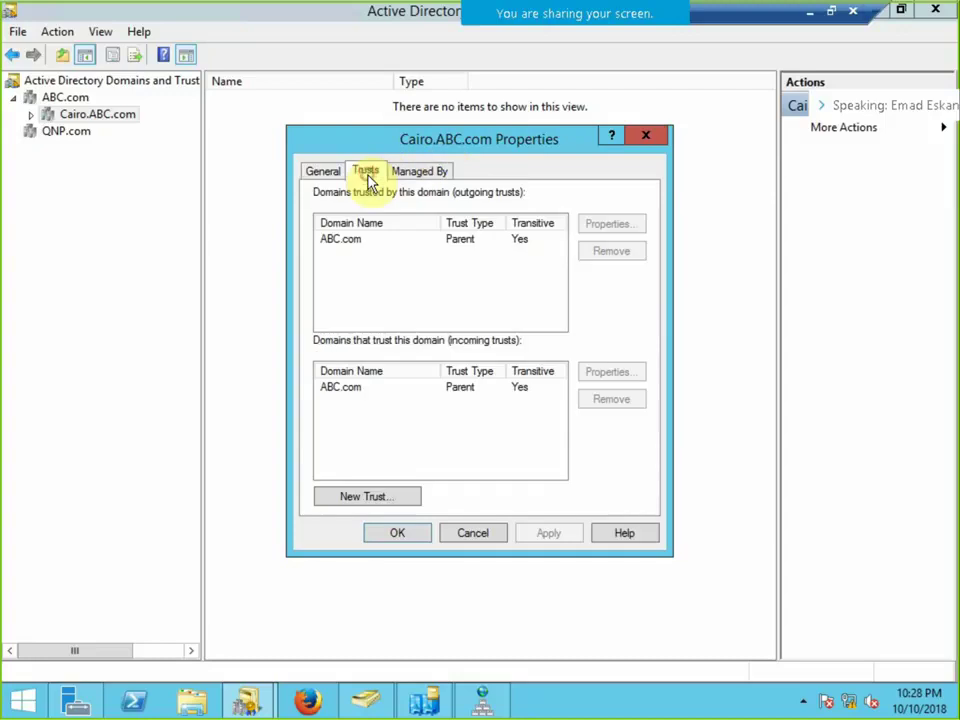
click(368, 496)
click(662, 546)
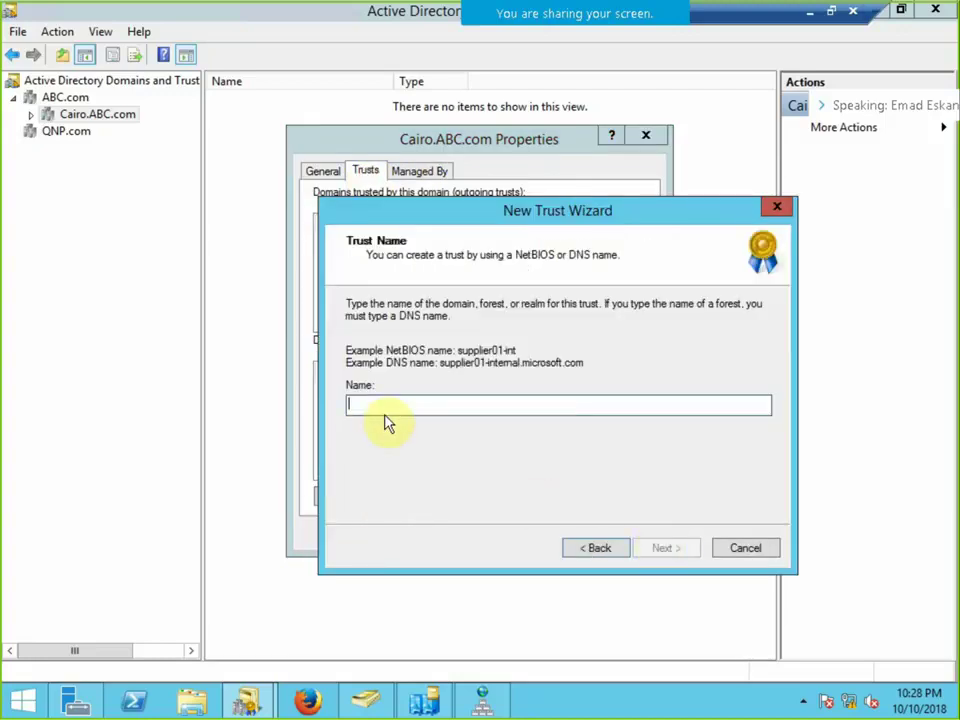
Name the trust QNP.com and supply the local domain administrator credentials.
text(QN)
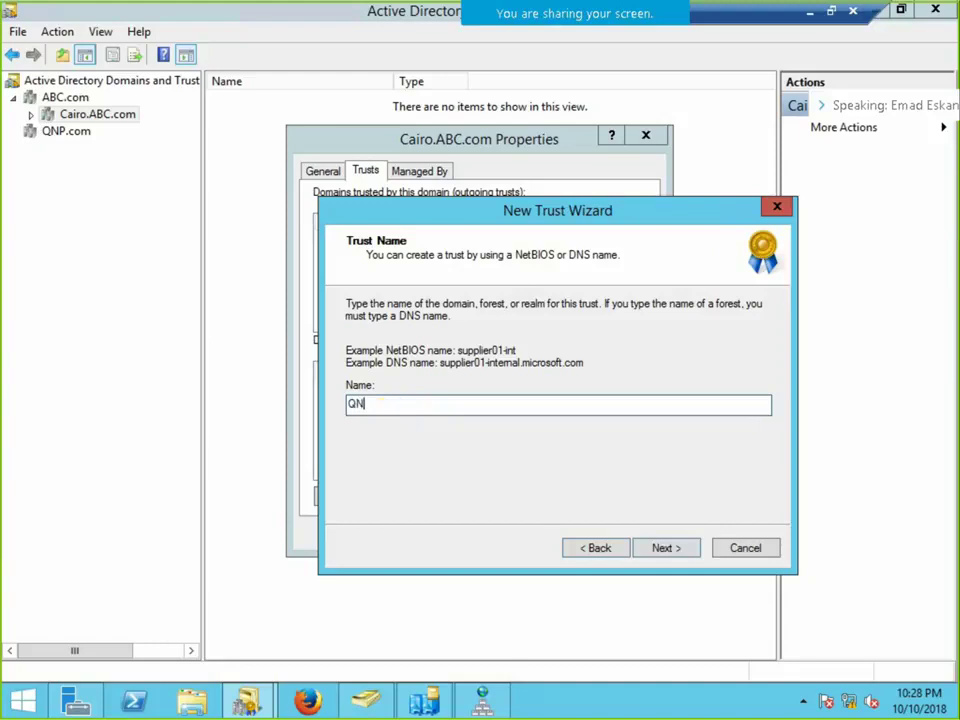
text(P.com)
click(651, 547)
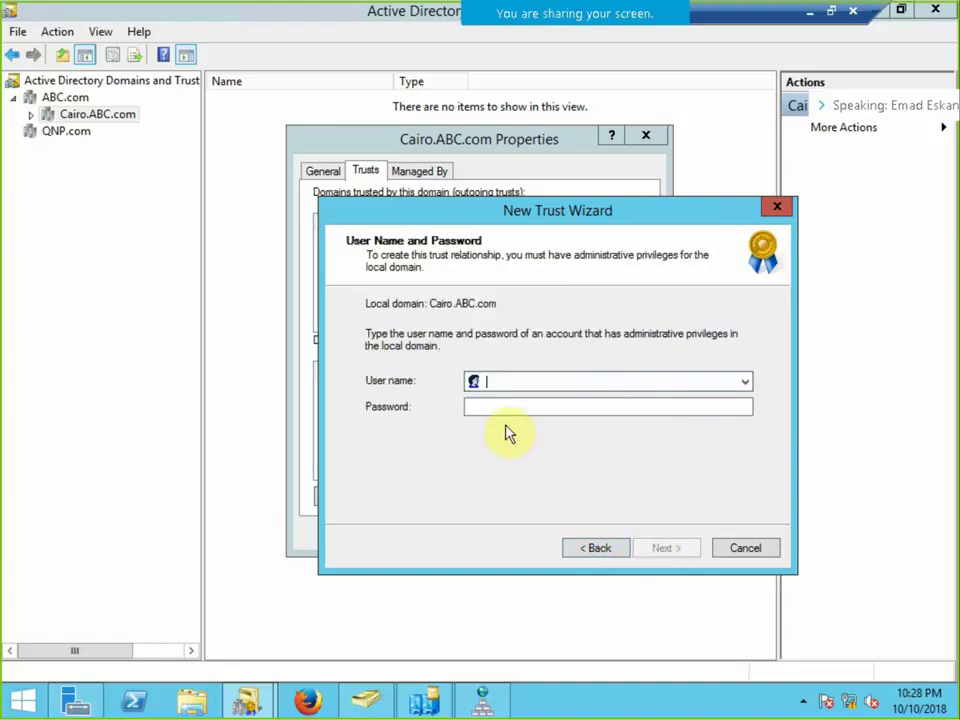
text(admini)
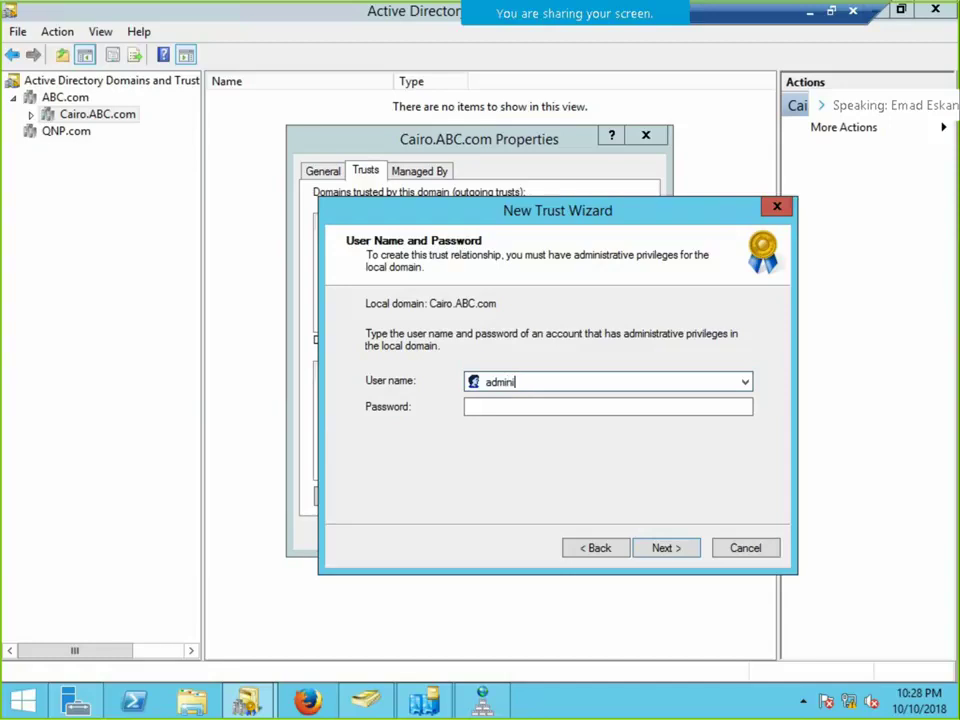
text(strator)
key(Tab)
text(•••••)
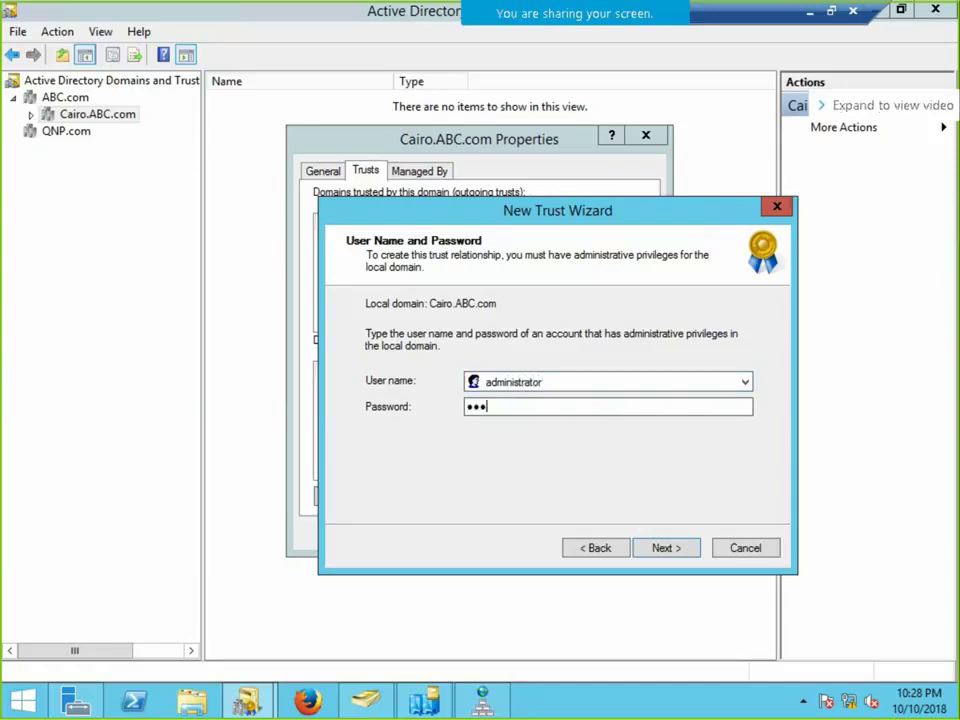
text(•••)
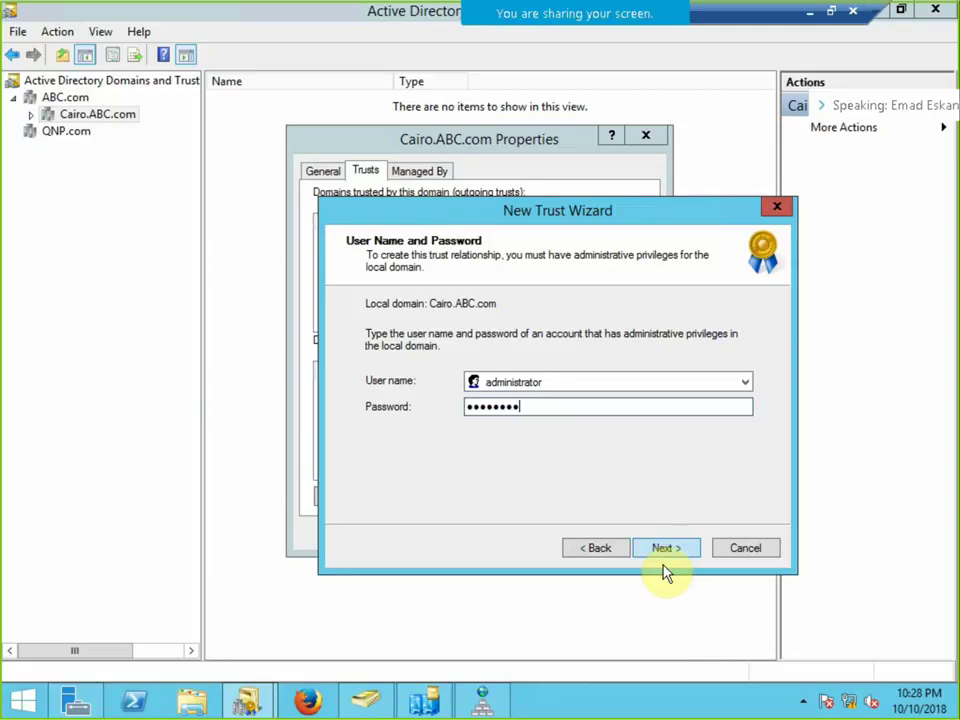
click(662, 552)
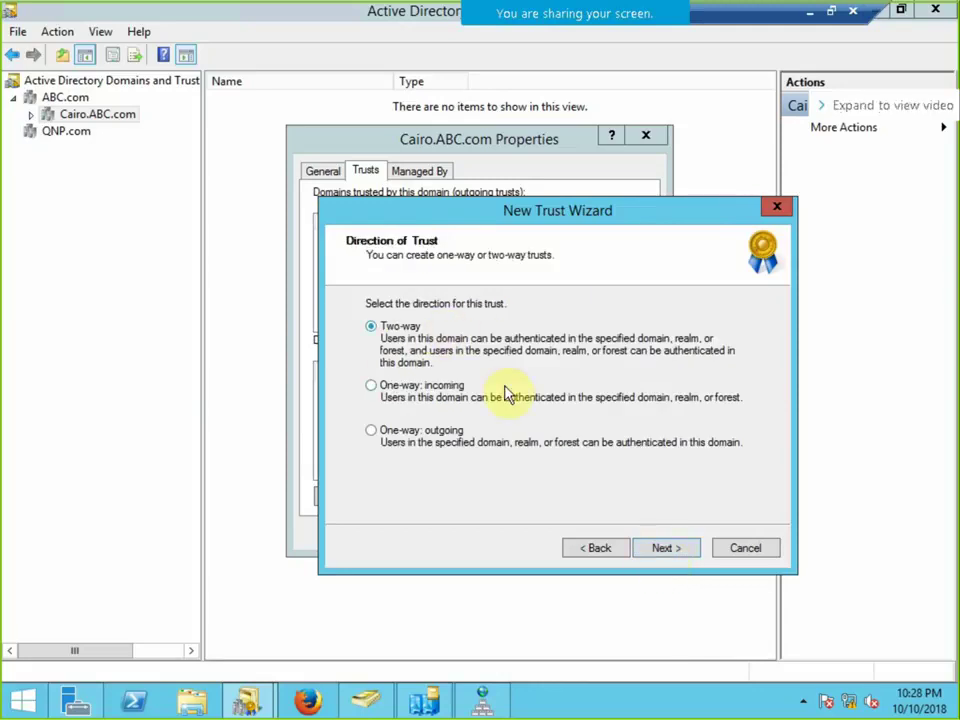
Keep the trust two-way, create it on both domains, and enter the QNP.com administrator credentials.
click(663, 552)
drag(553, 208, 502, 125)
click(378, 347)
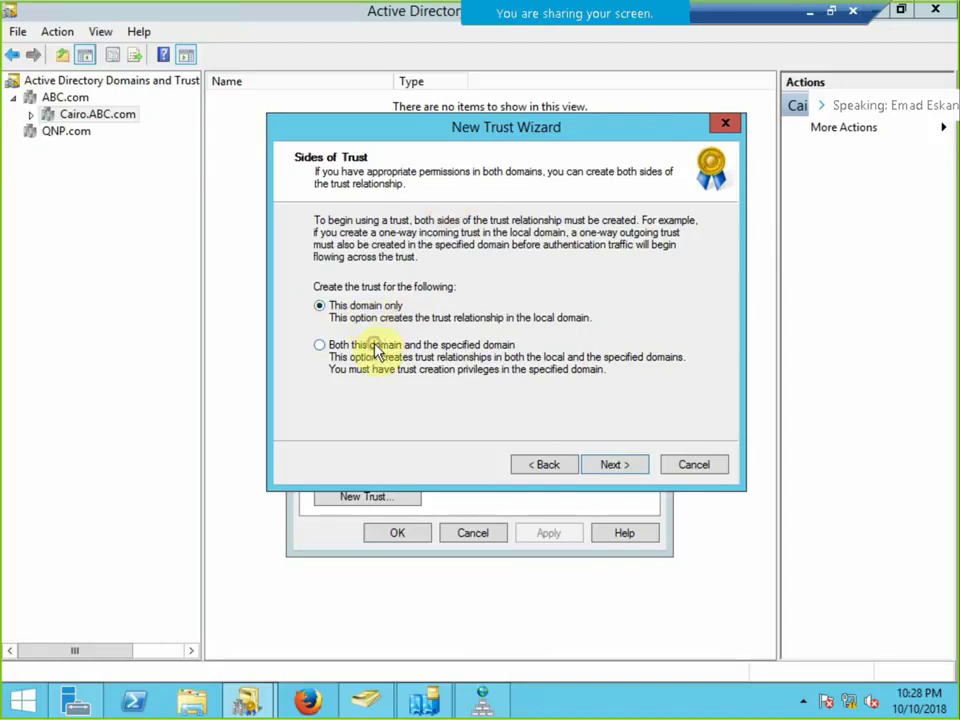
click(614, 466)
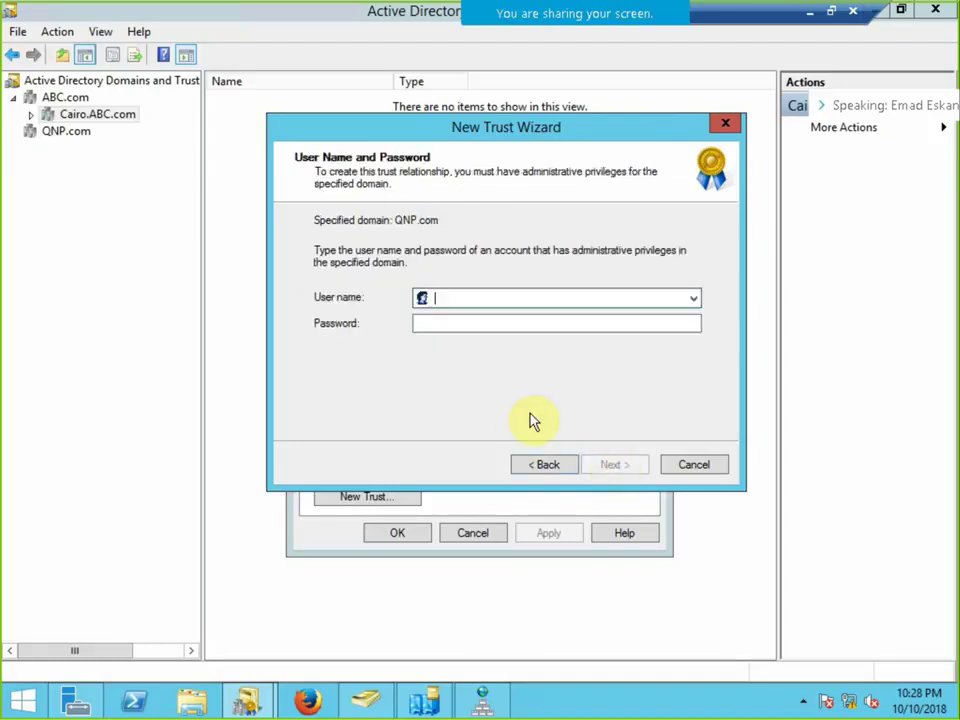
text(adm)
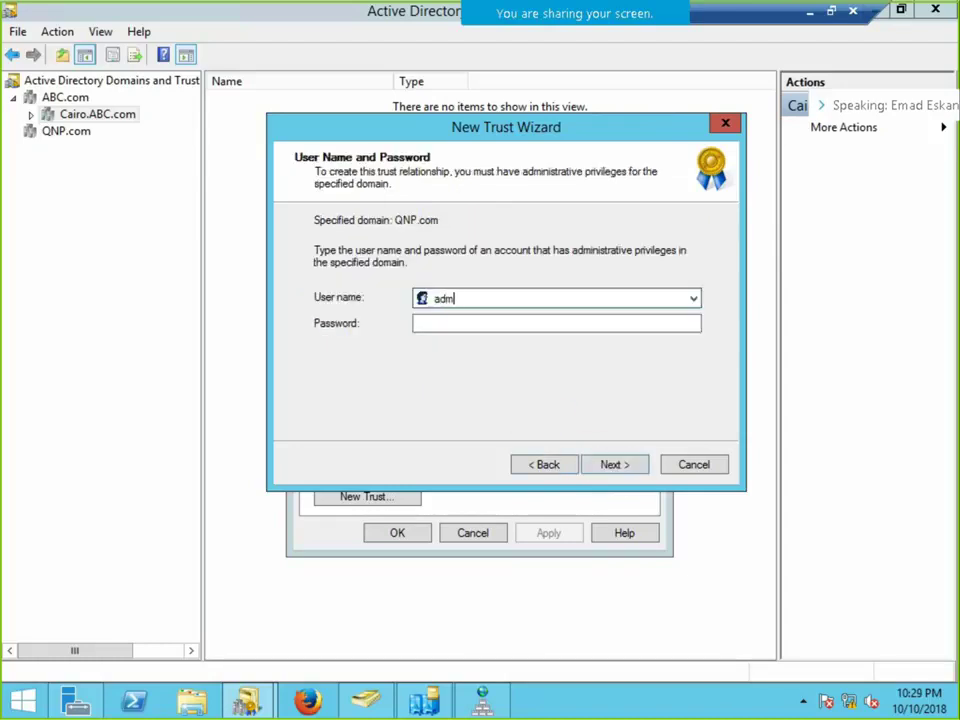
text(inist)
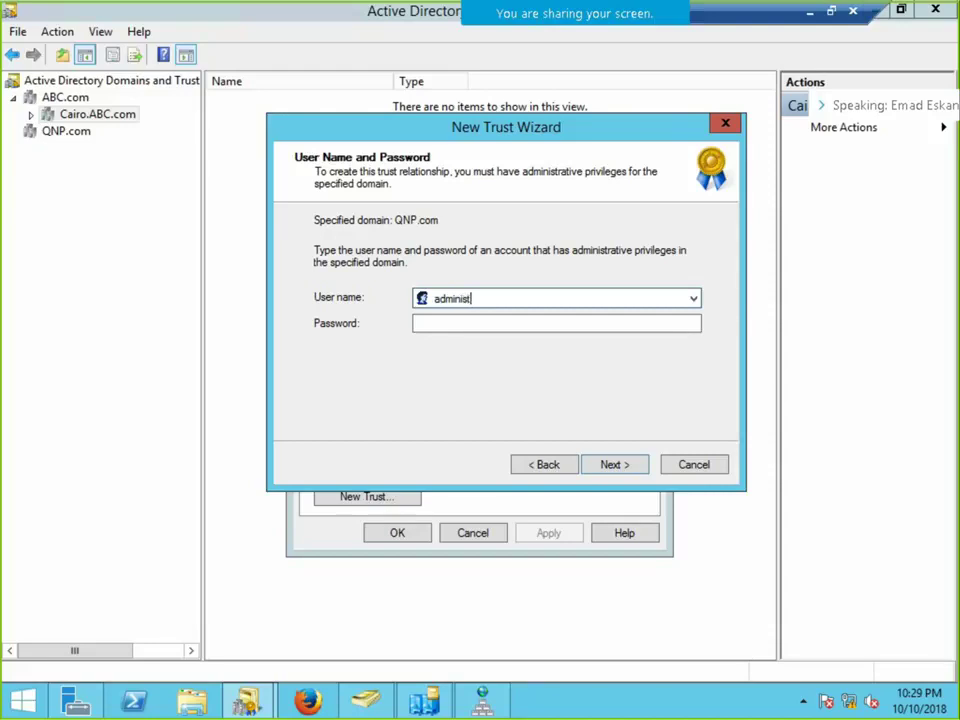
text(rator)
key(Tab)
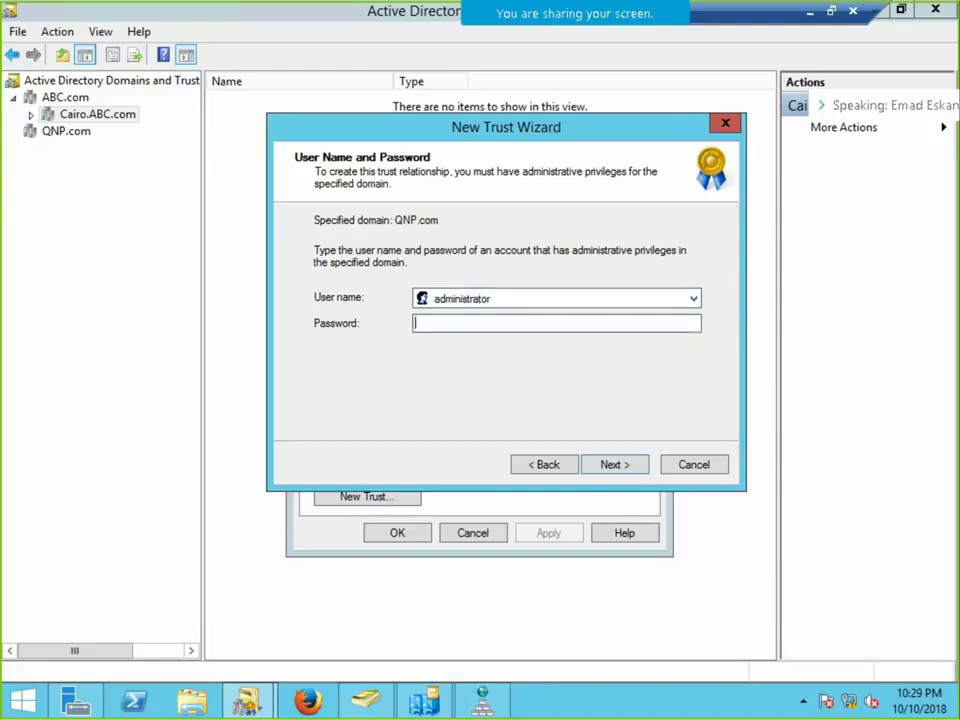
text(•••••••••)
click(619, 470)
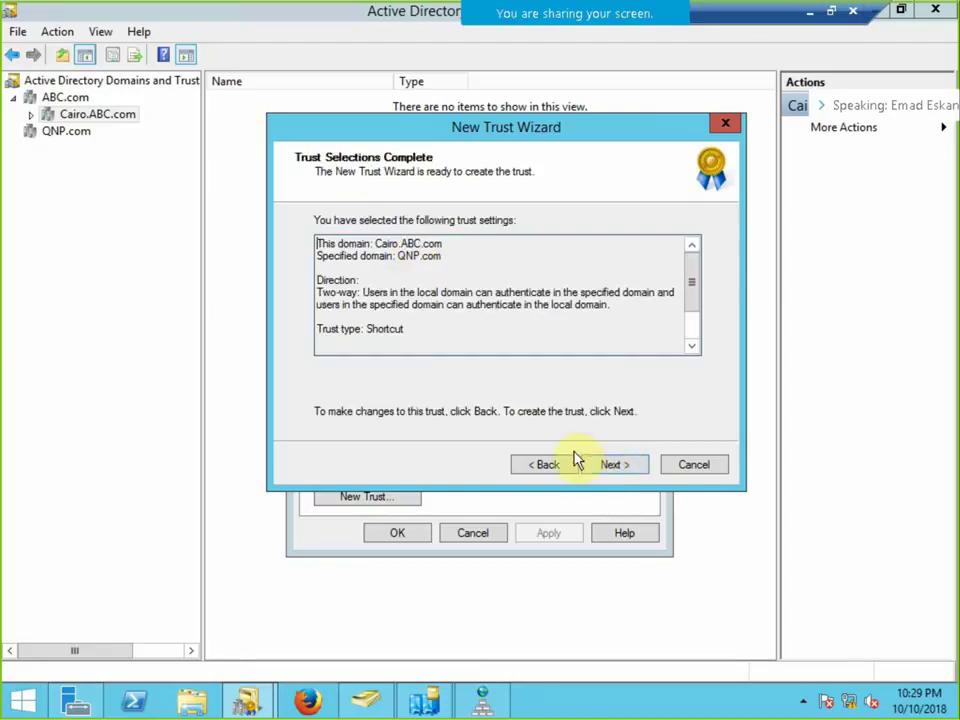
Create the shortcut trust, confirm the outgoing and incoming sides, and finish the wizard.
click(606, 467)
click(610, 470)
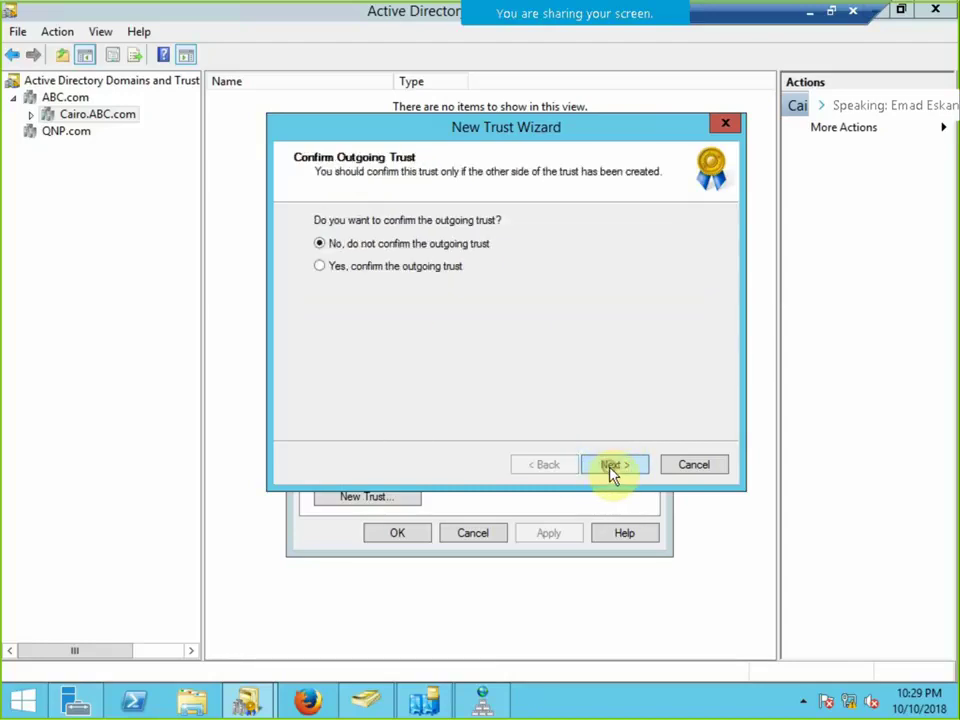
click(362, 267)
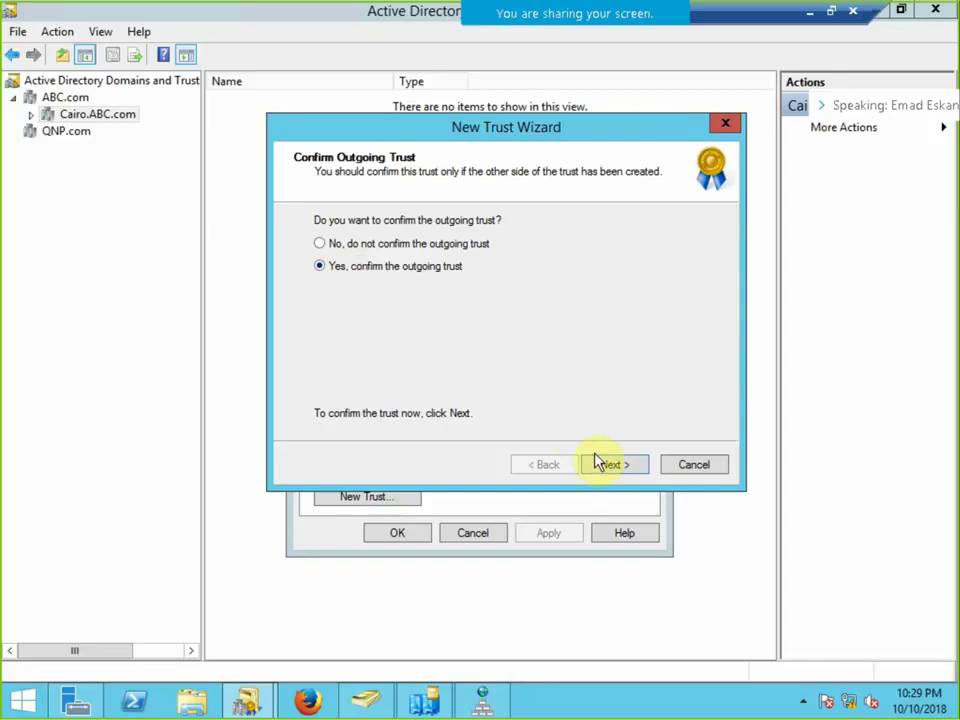
click(422, 270)
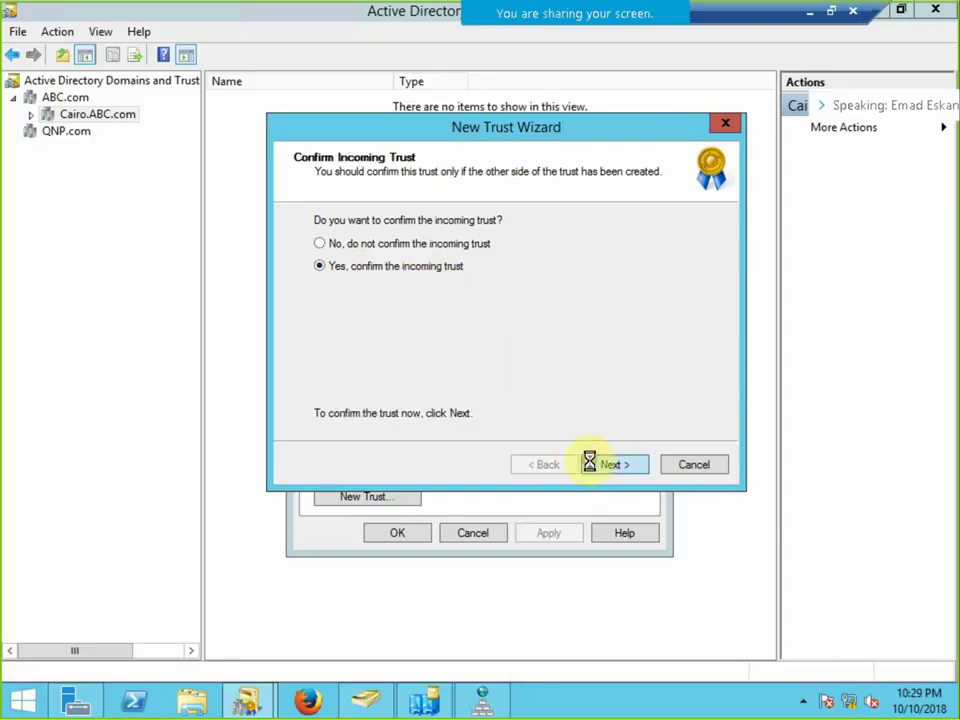
click(592, 465)
click(593, 465)
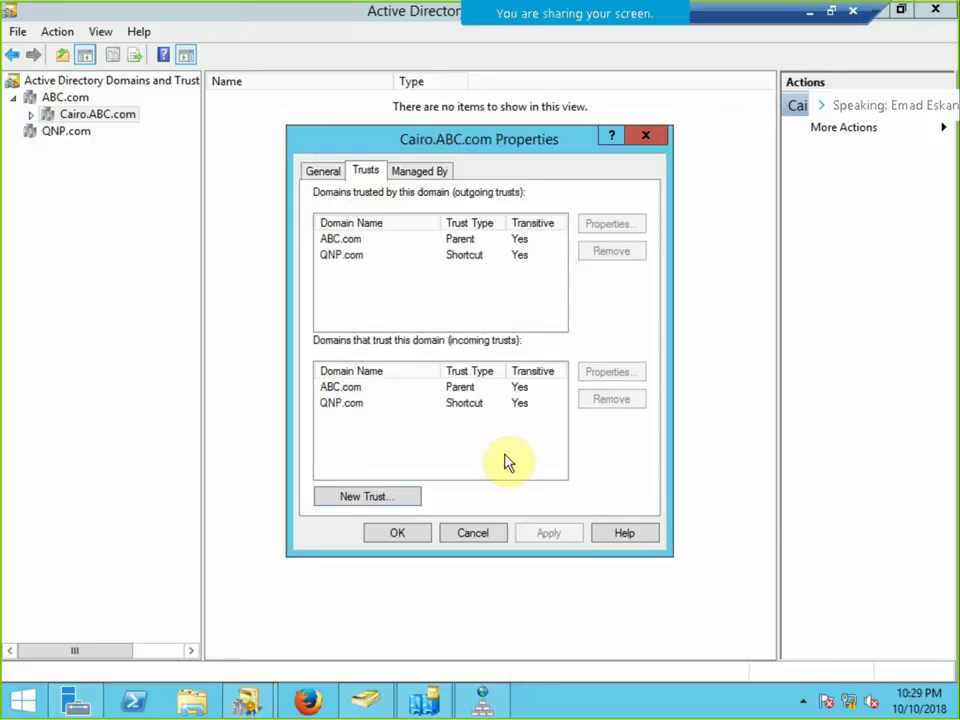
Inspect the new QNP.com shortcut trust and close Cairo.ABC.com's properties.
click(366, 412)
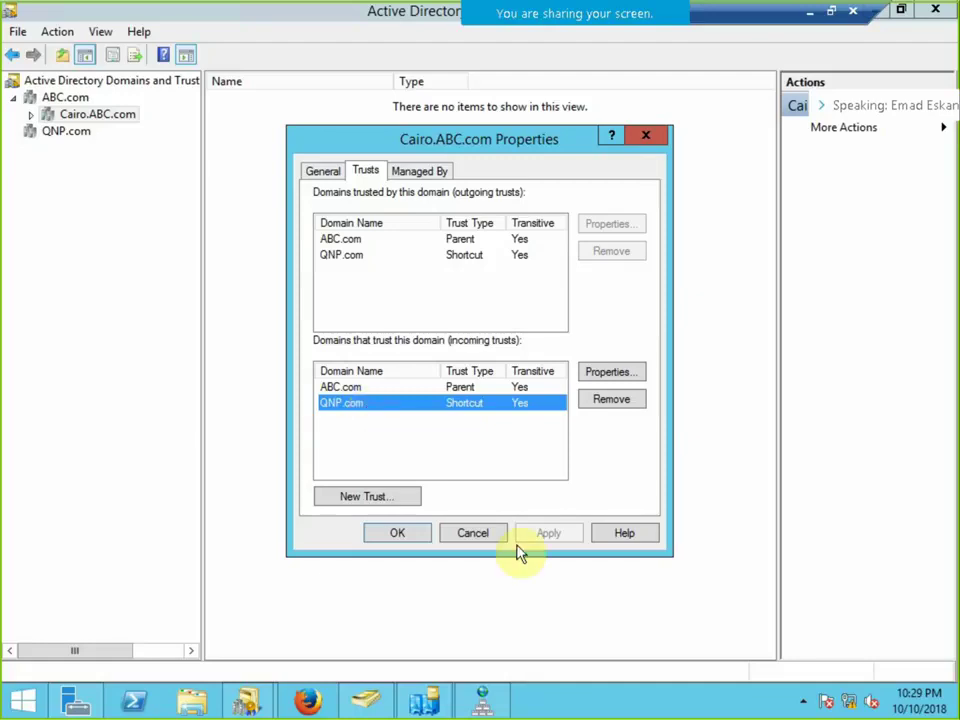
click(478, 535)
right_click(75, 138)
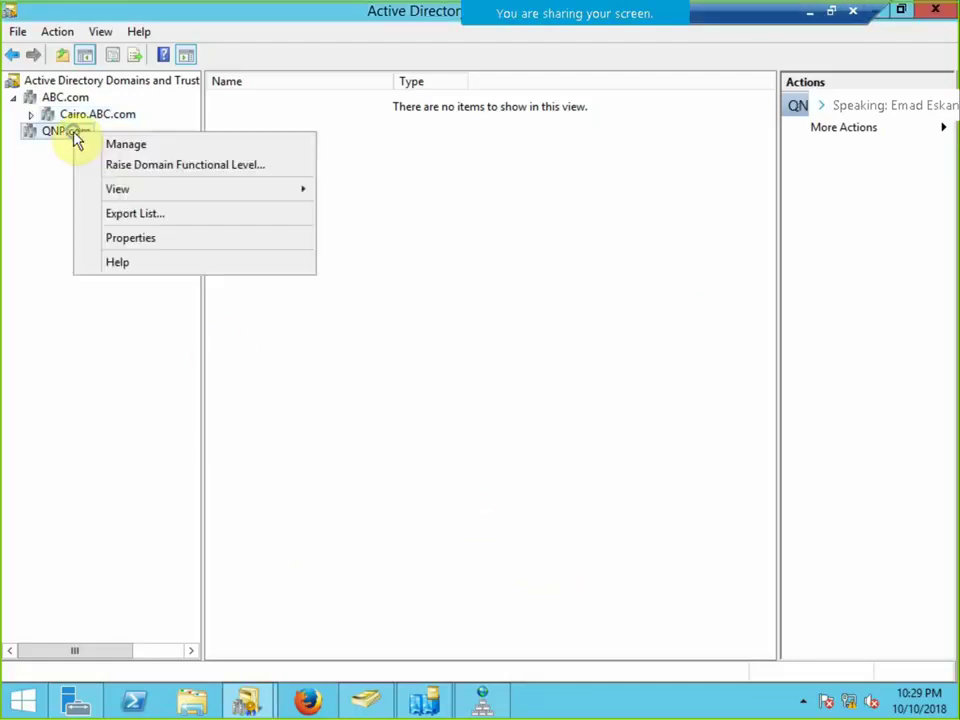
Open QNP.com's Trusts tab and review the NBE.com external and Cairo.ABC.com shortcut trusts.
click(141, 243)
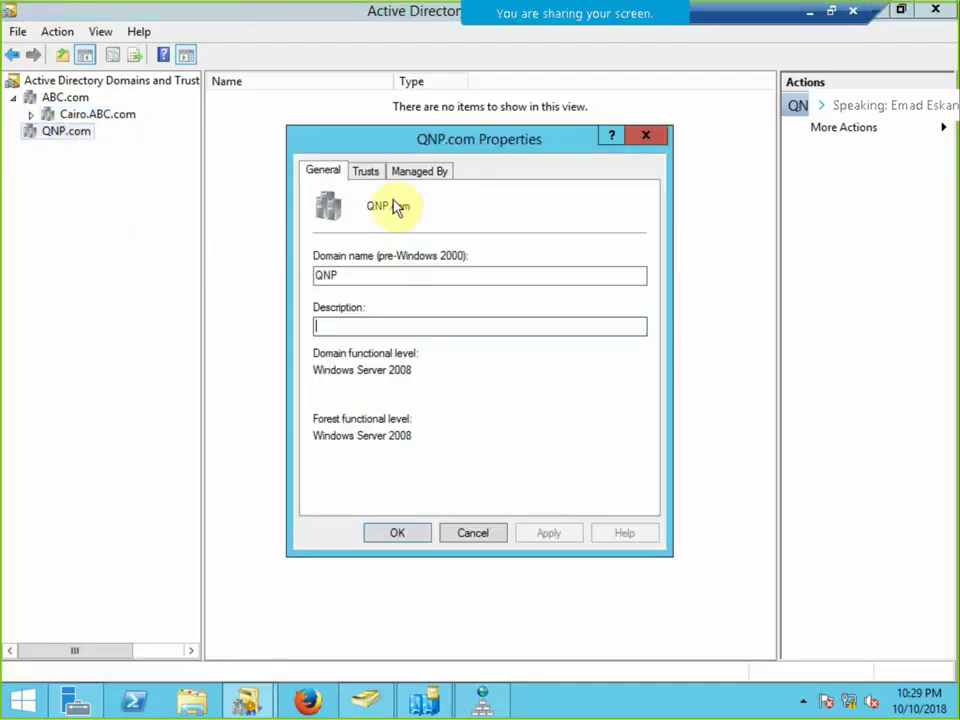
click(369, 171)
click(390, 420)
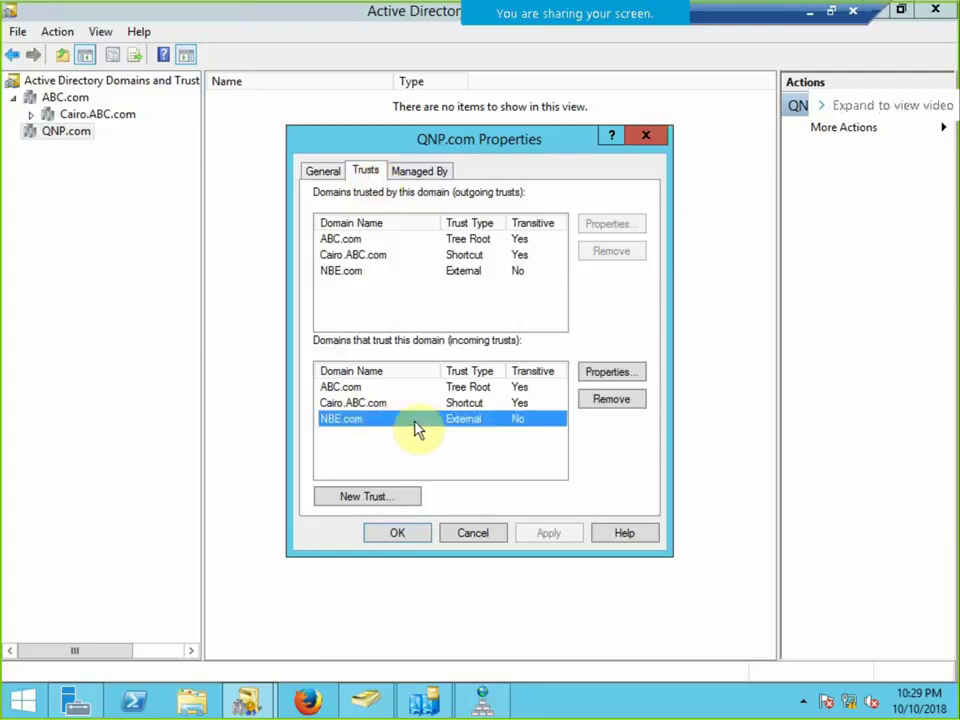
click(521, 404)
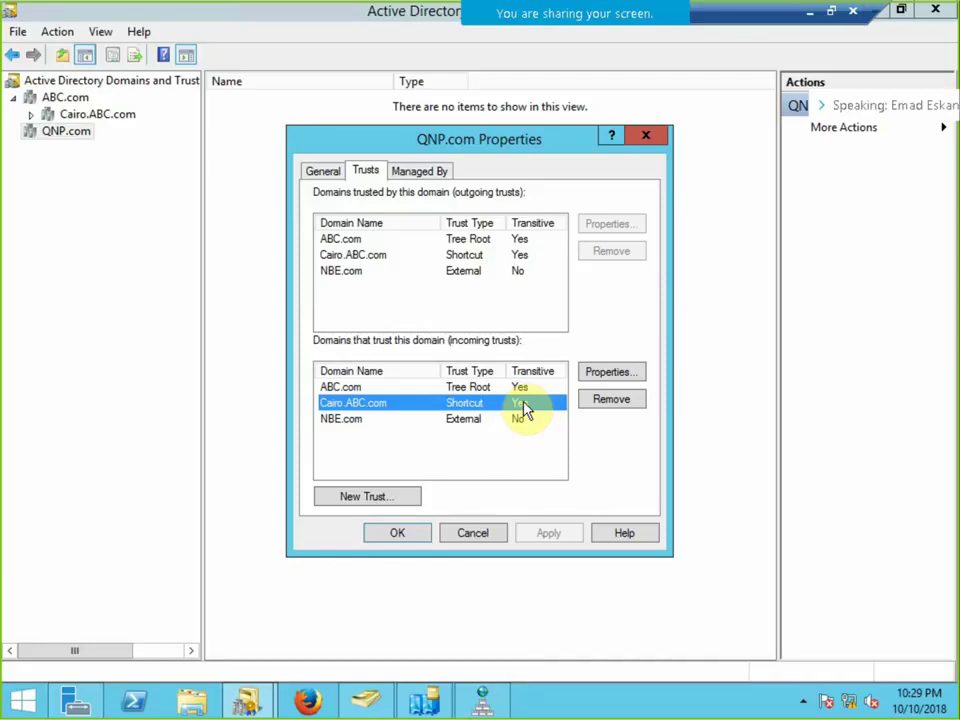
click(831, 12)
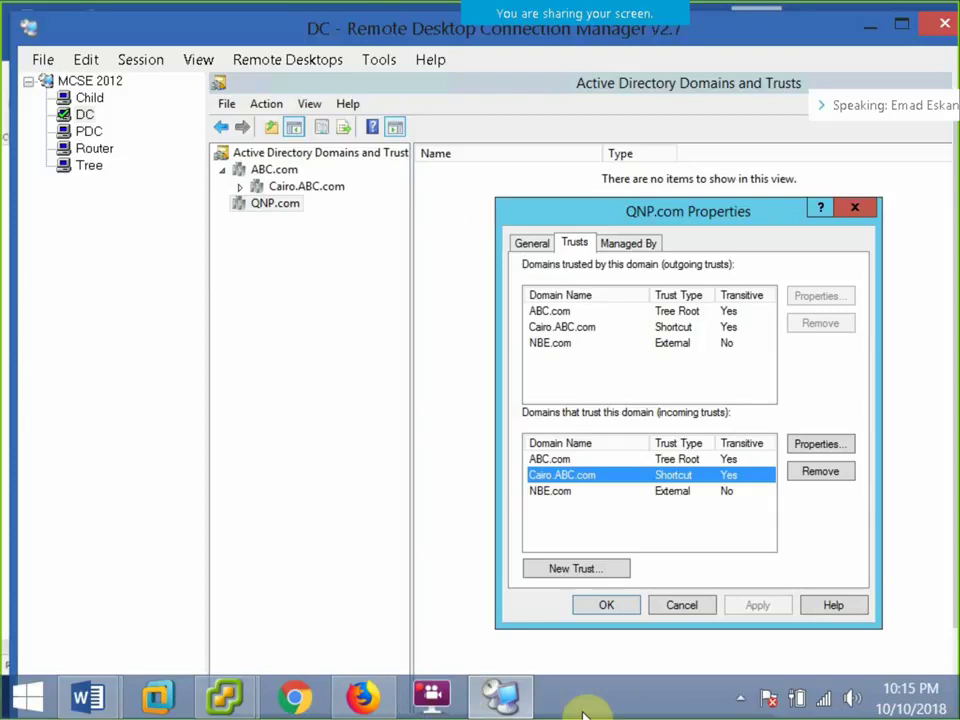
Minimize the screen recorder window from the hidden tray icons.
click(742, 698)
click(656, 585)
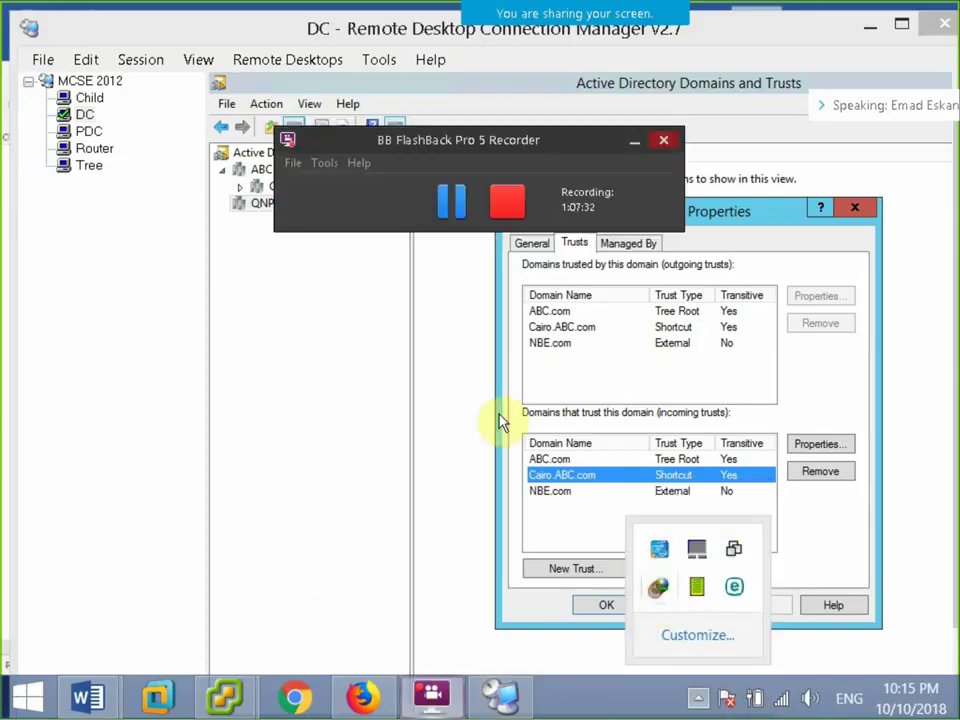
click(632, 145)
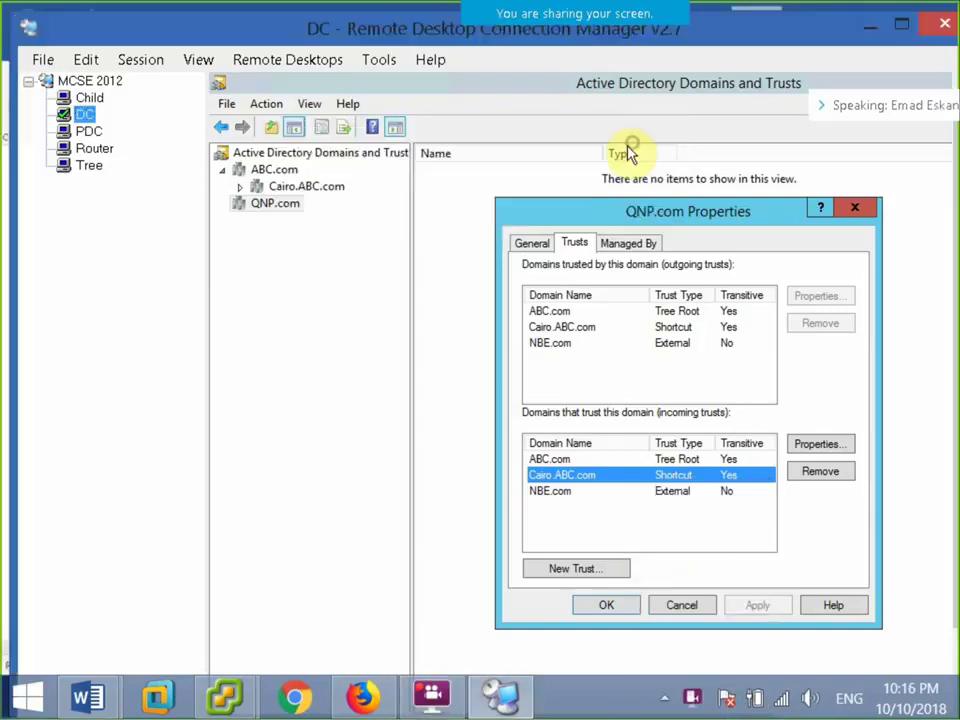
Return the DC session to full screen and bring Active Directory Users and Computers forward.
click(130, 62)
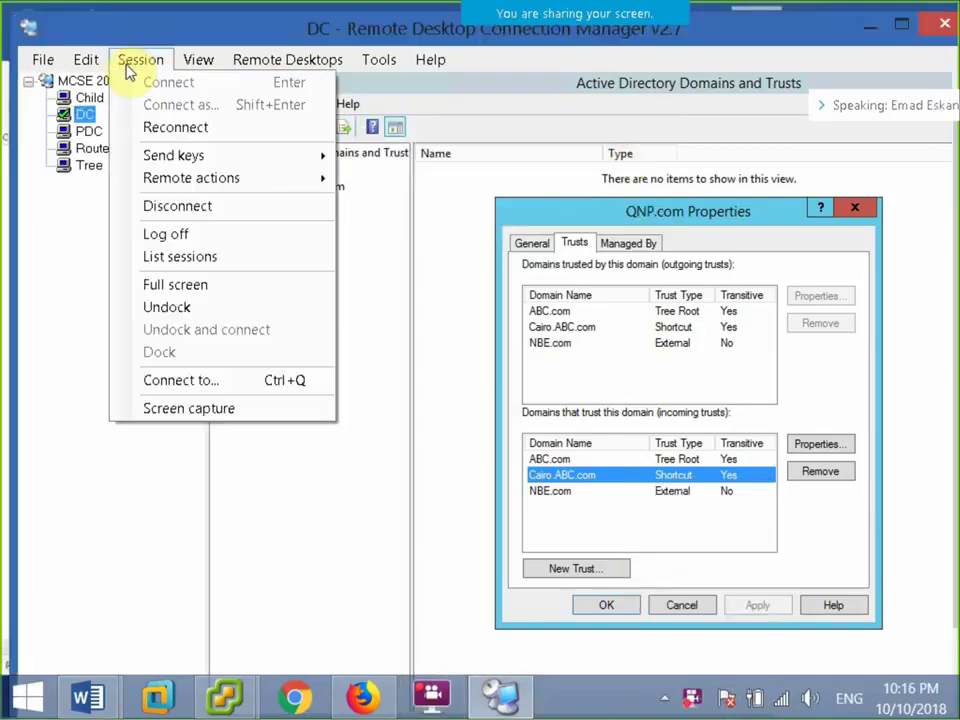
click(195, 284)
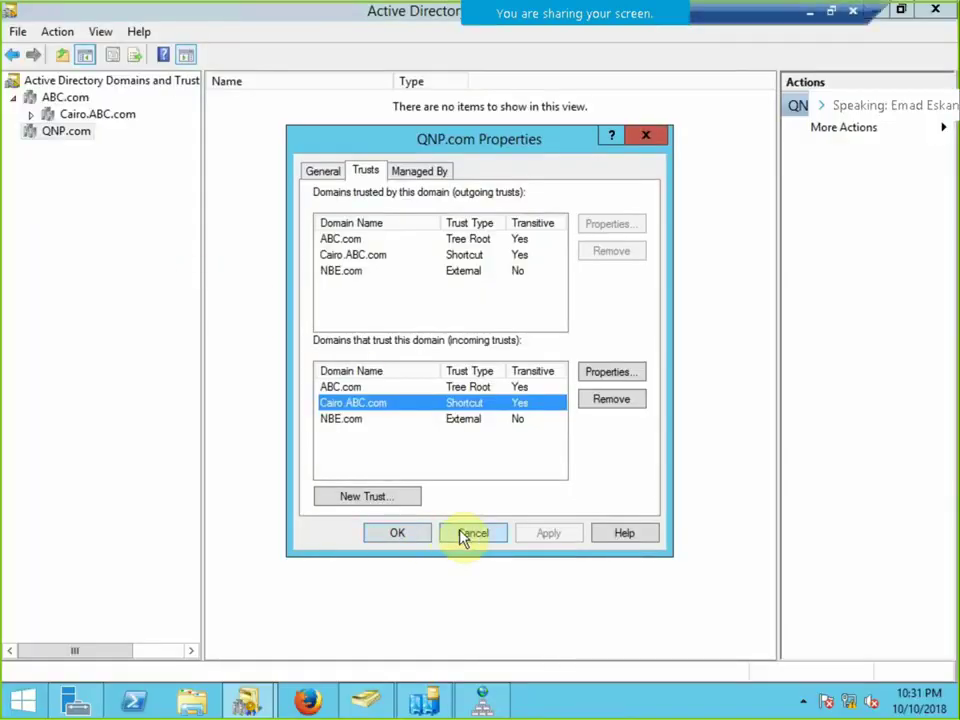
click(368, 700)
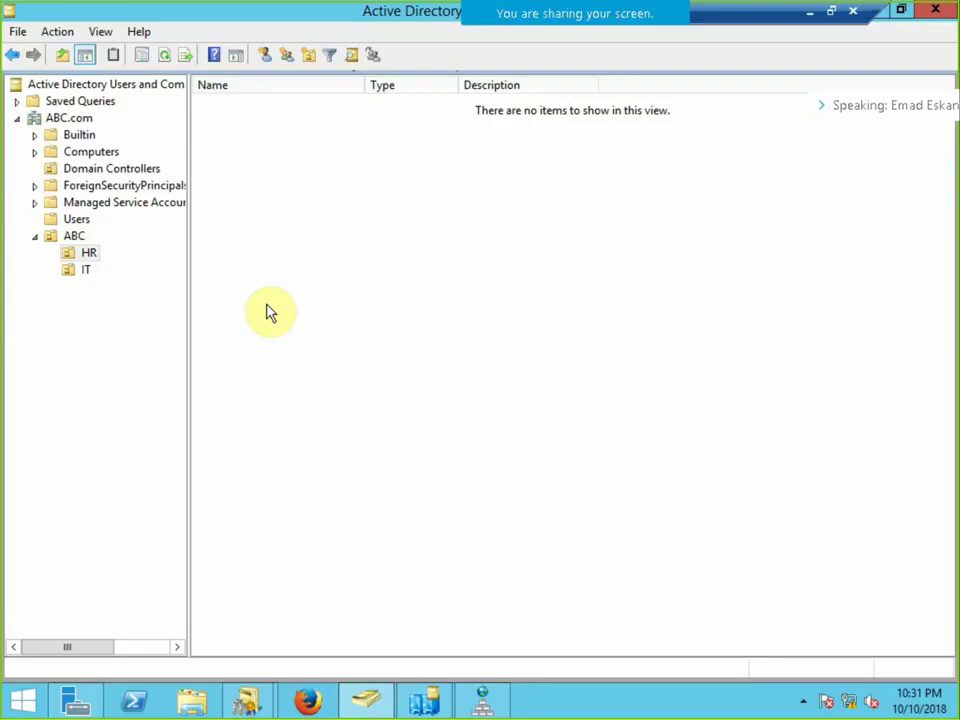
Start a new group in the ABC.com/ABC/HR container and centre the New Object – Group dialog.
right_click(409, 178)
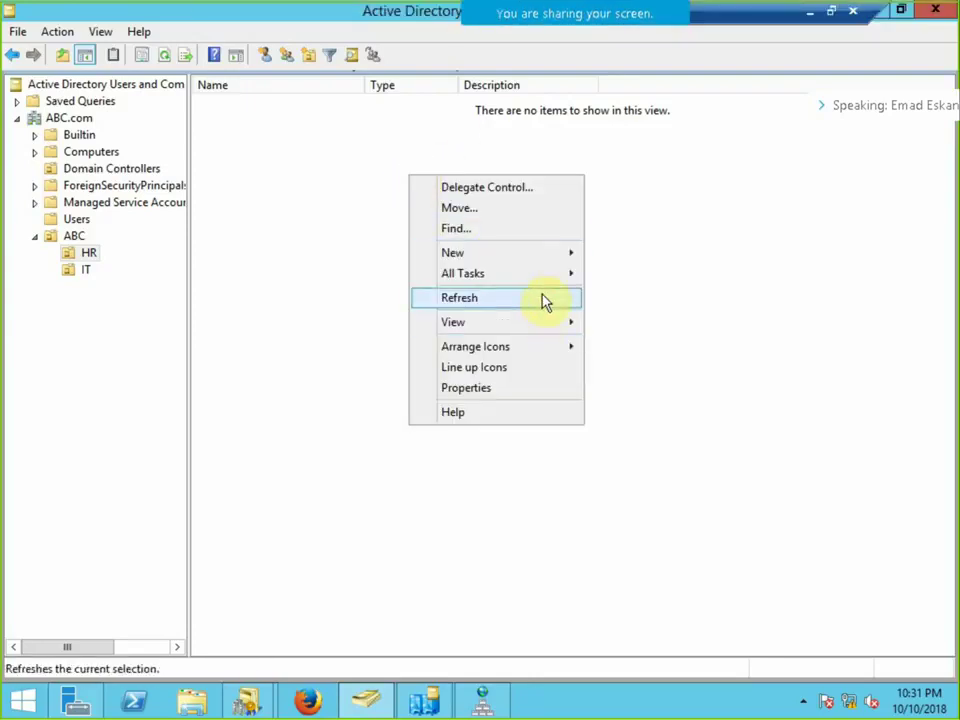
click(551, 253)
click(645, 299)
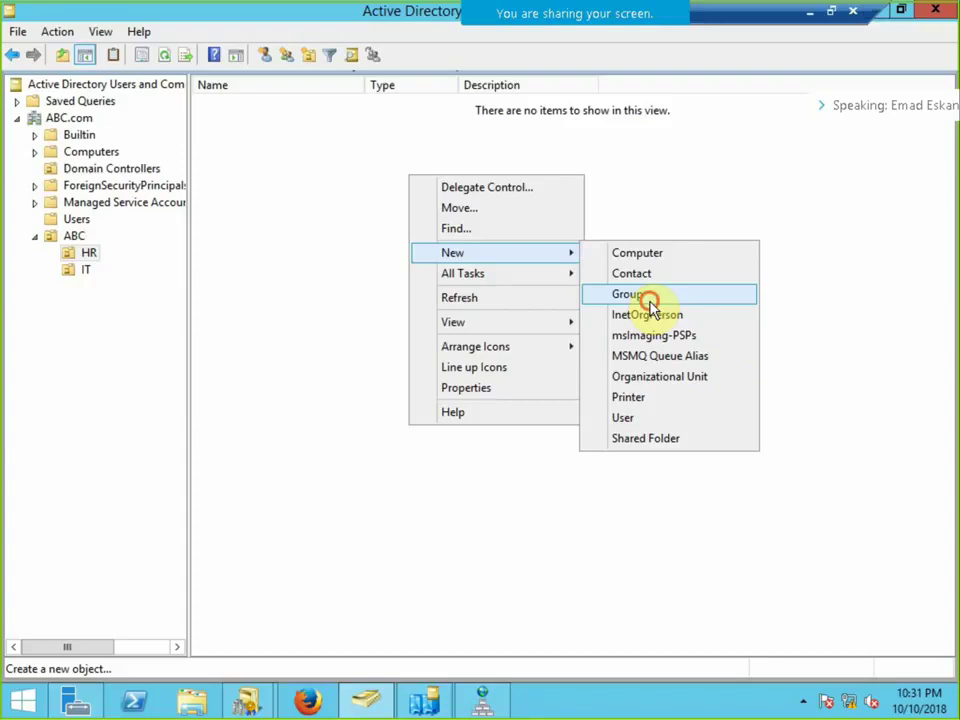
drag(219, 43, 574, 110)
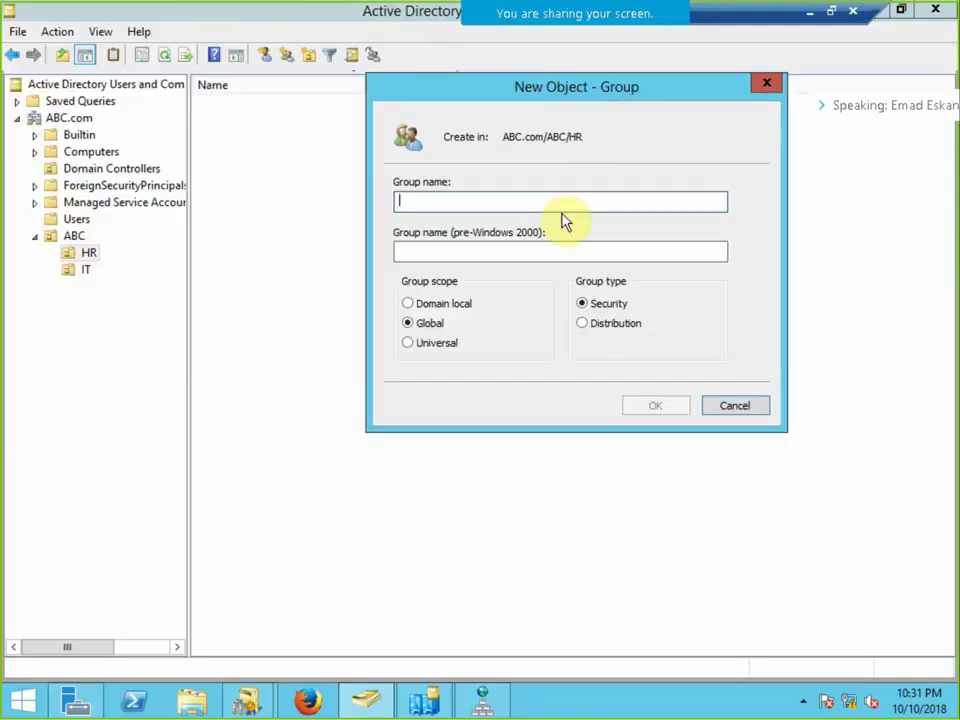
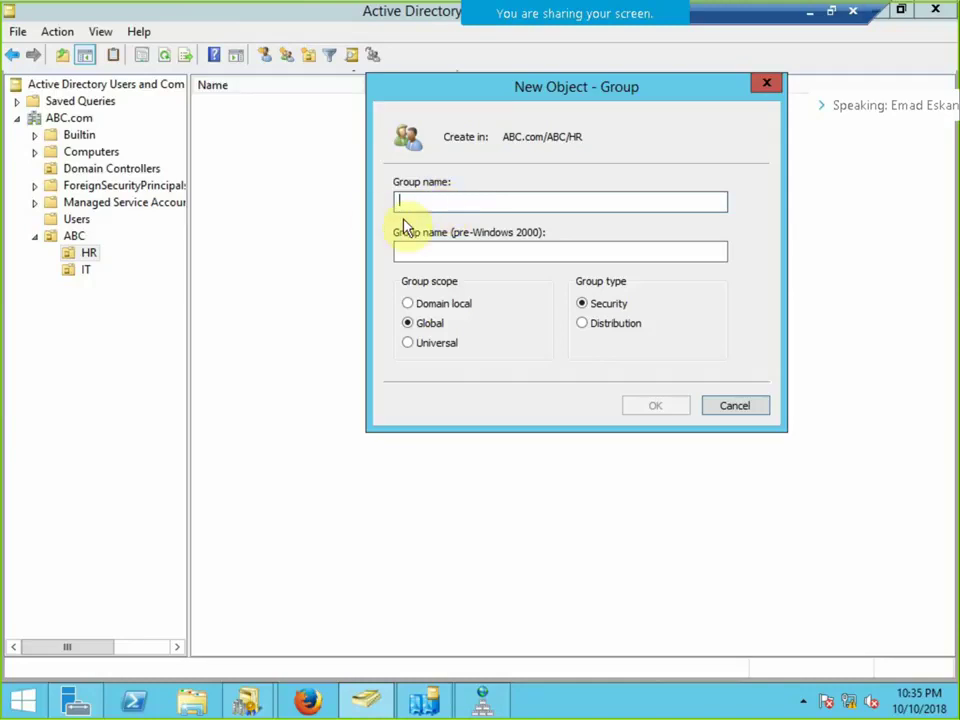
Create the global group G and the domain local group DL in the HR unit.
text(g)
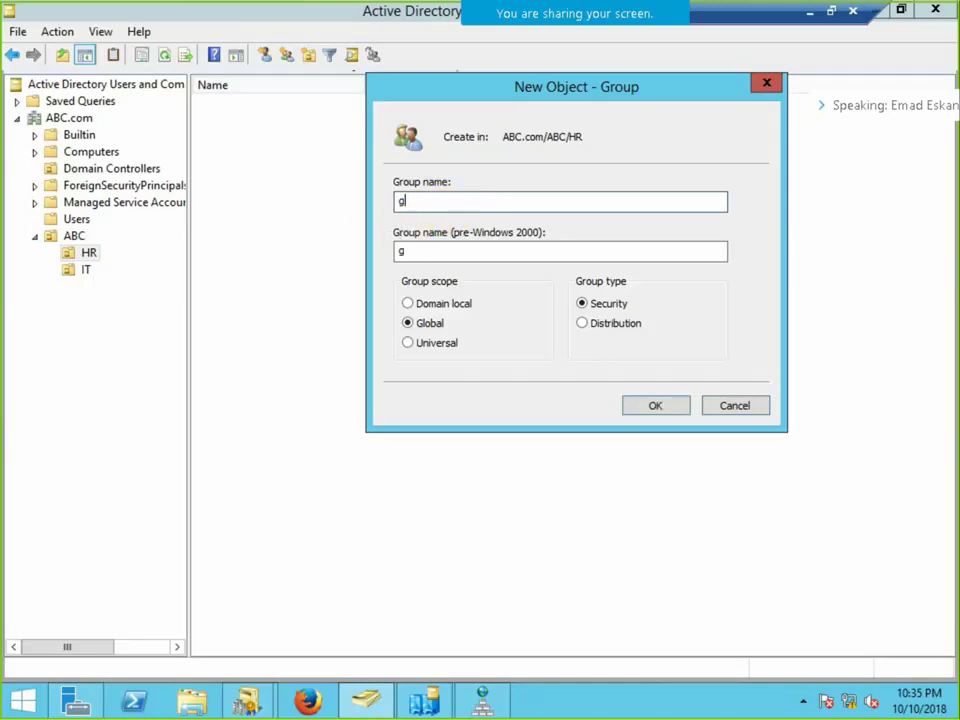
key(BackSpace)
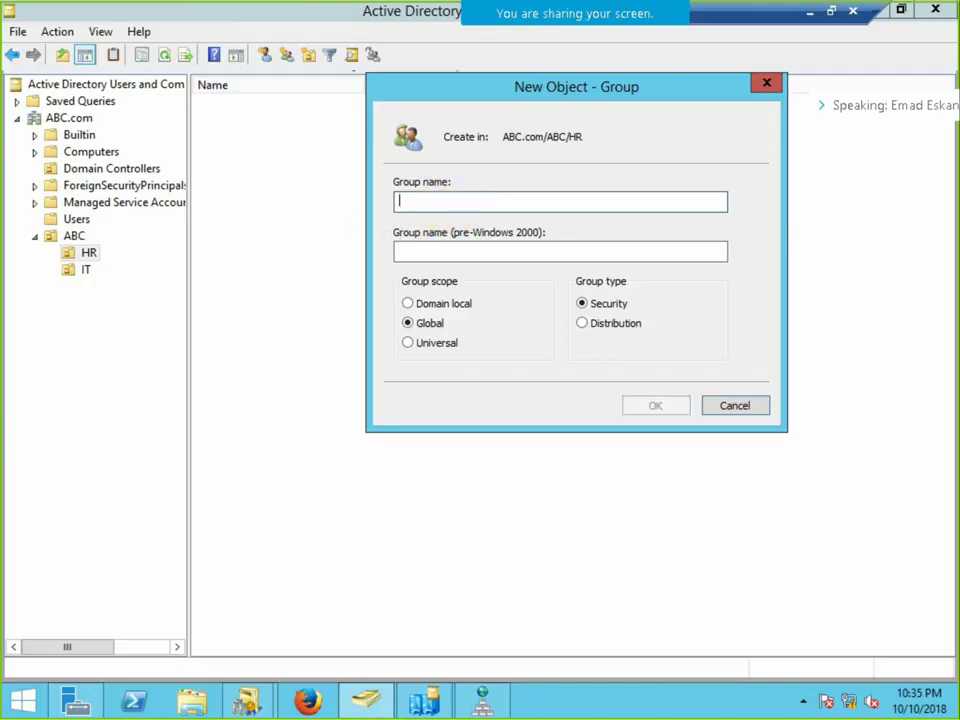
text(G)
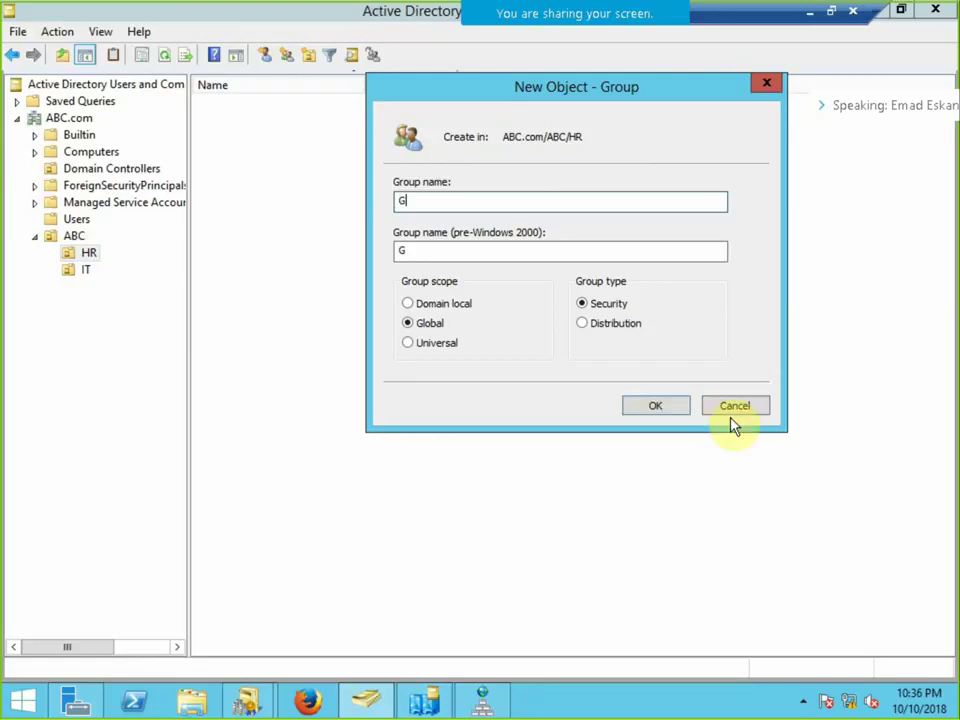
click(662, 410)
right_click(336, 251)
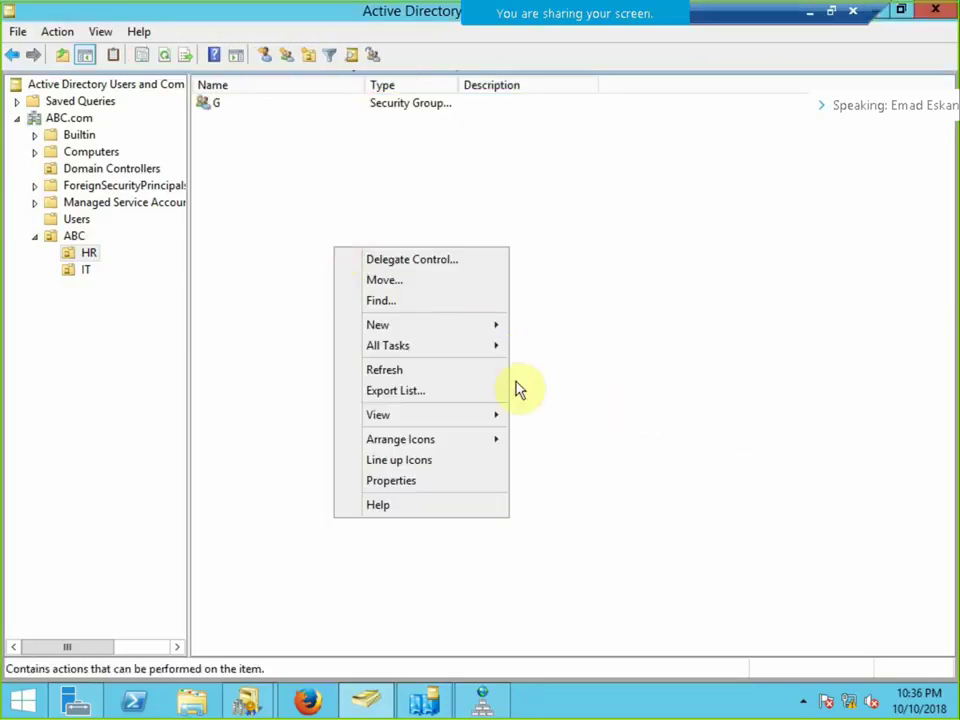
mouse_move(489, 324)
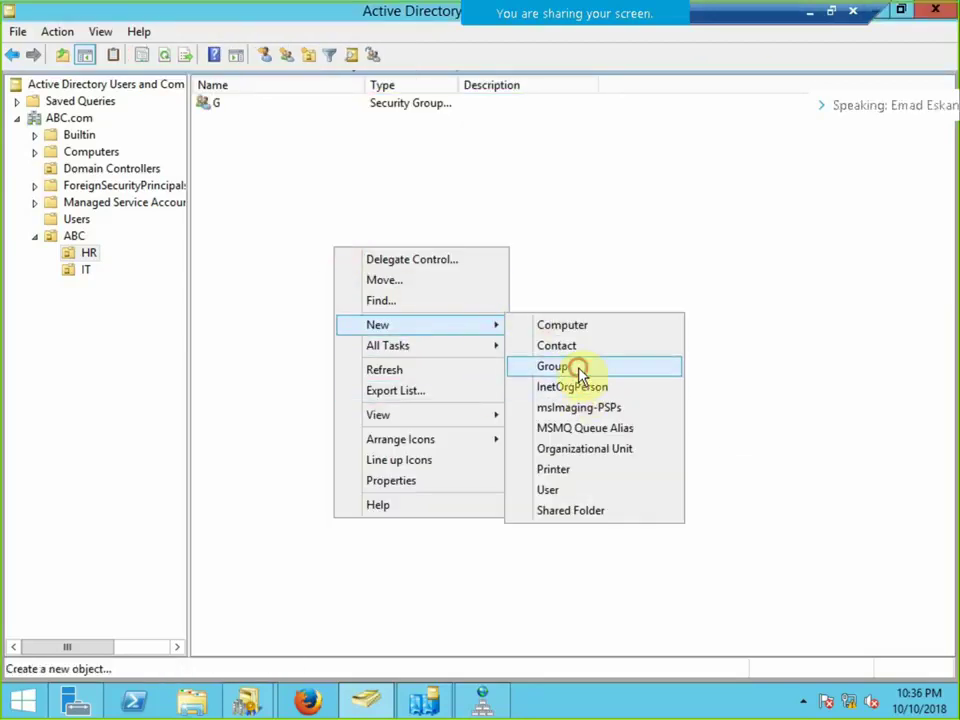
click(579, 368)
text(D)
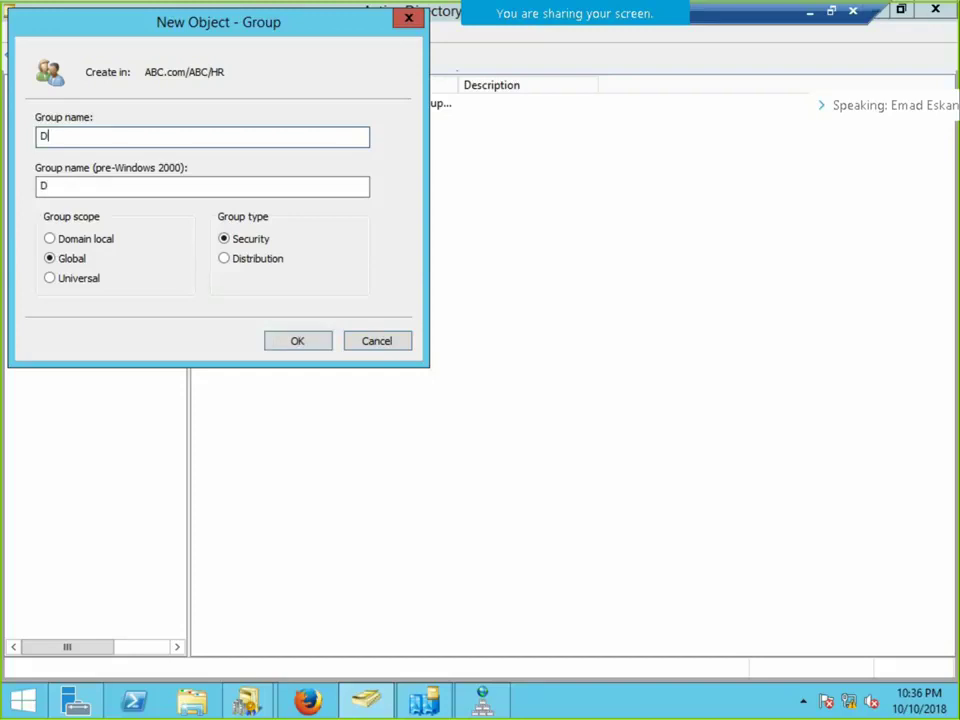
text(L)
click(86, 239)
click(290, 344)
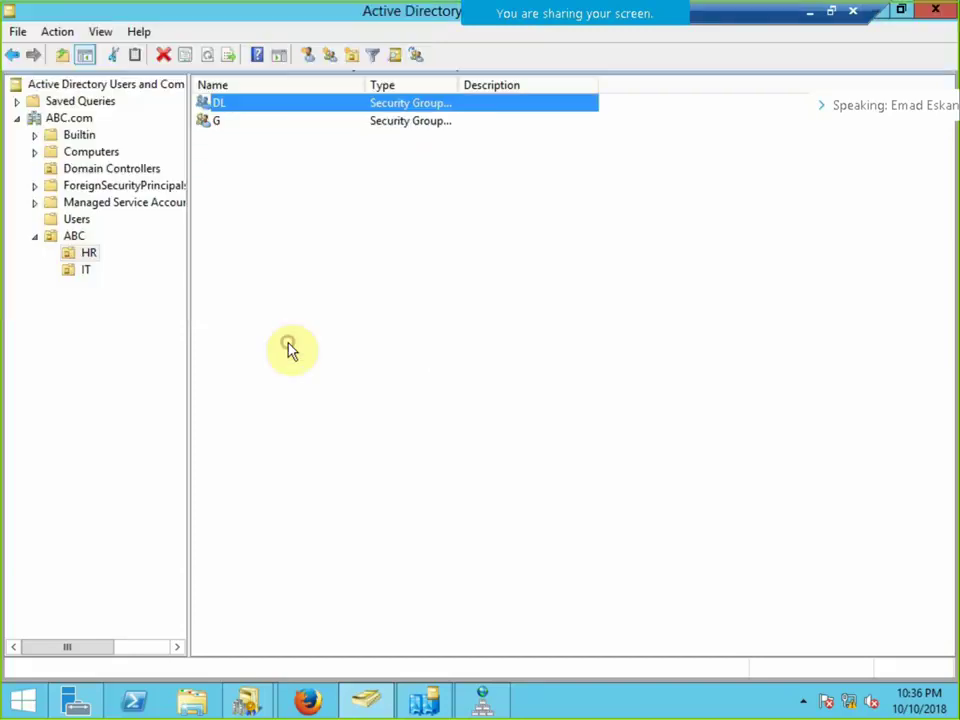
Add a universal security group named Un to the HR unit.
right_click(302, 244)
mouse_move(459, 330)
click(531, 359)
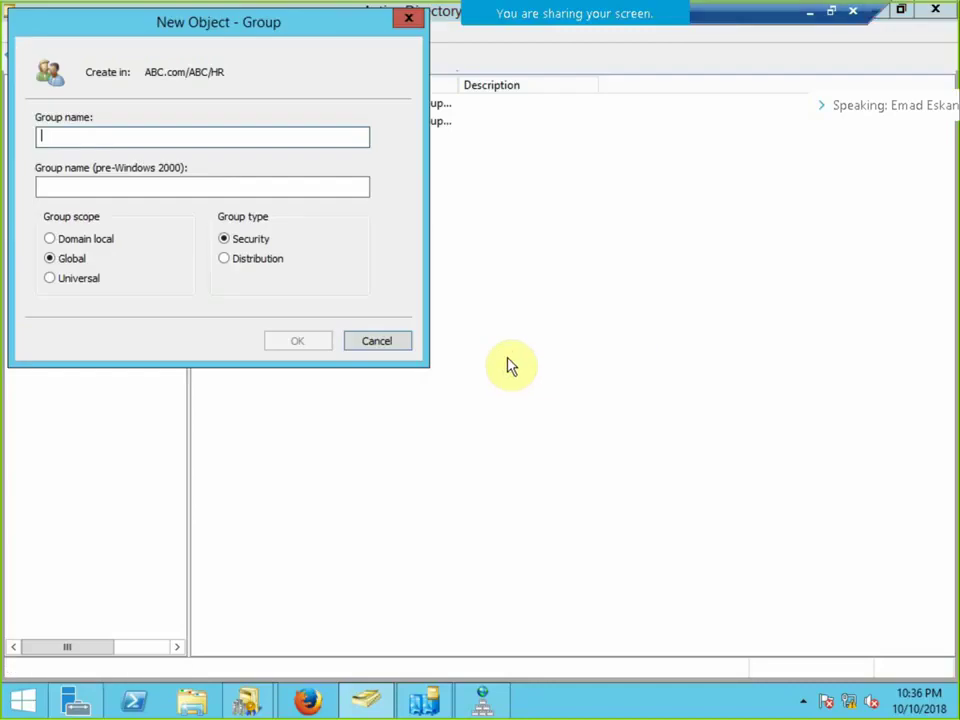
text(U)
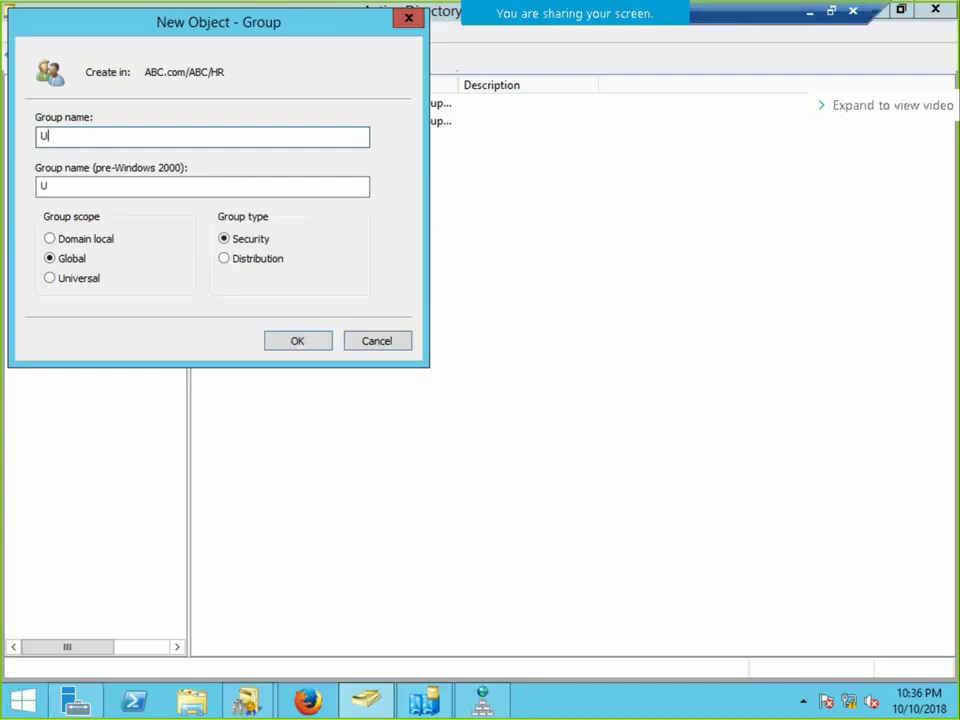
text(n)
click(105, 279)
click(285, 341)
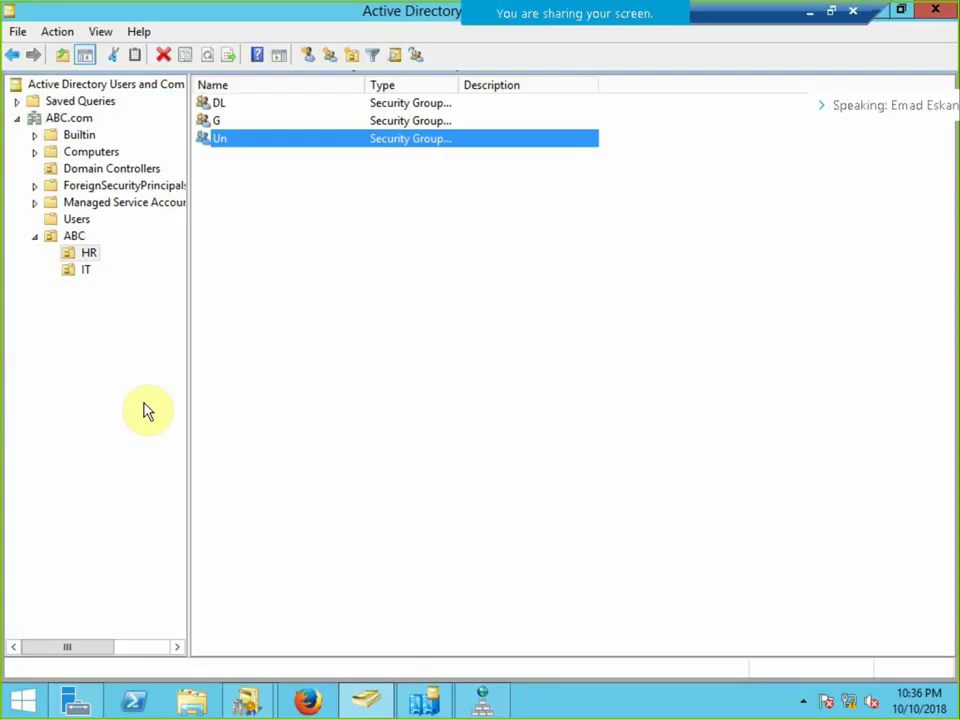
mouse_move(604, 8)
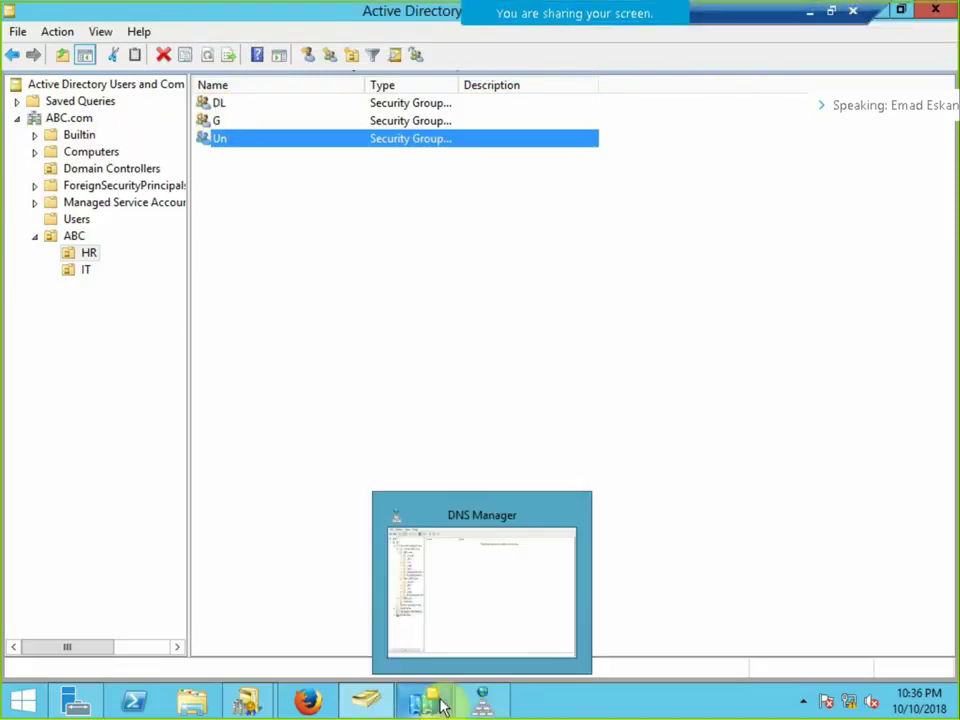
Show the Child server's remote session full screen in RDCMan.
click(833, 14)
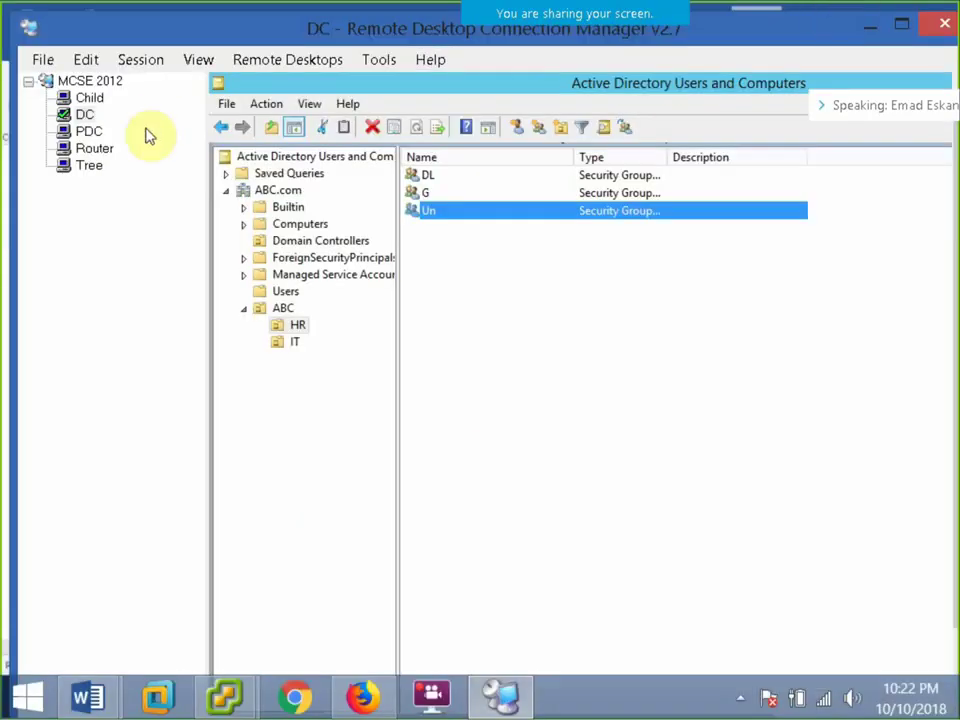
click(90, 98)
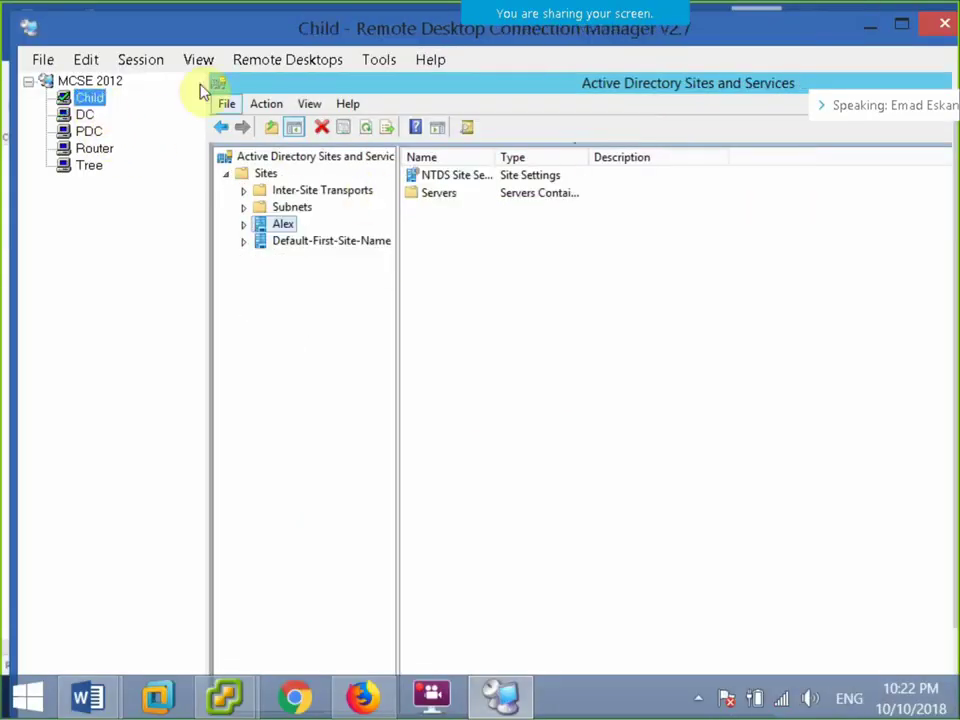
click(141, 59)
click(190, 286)
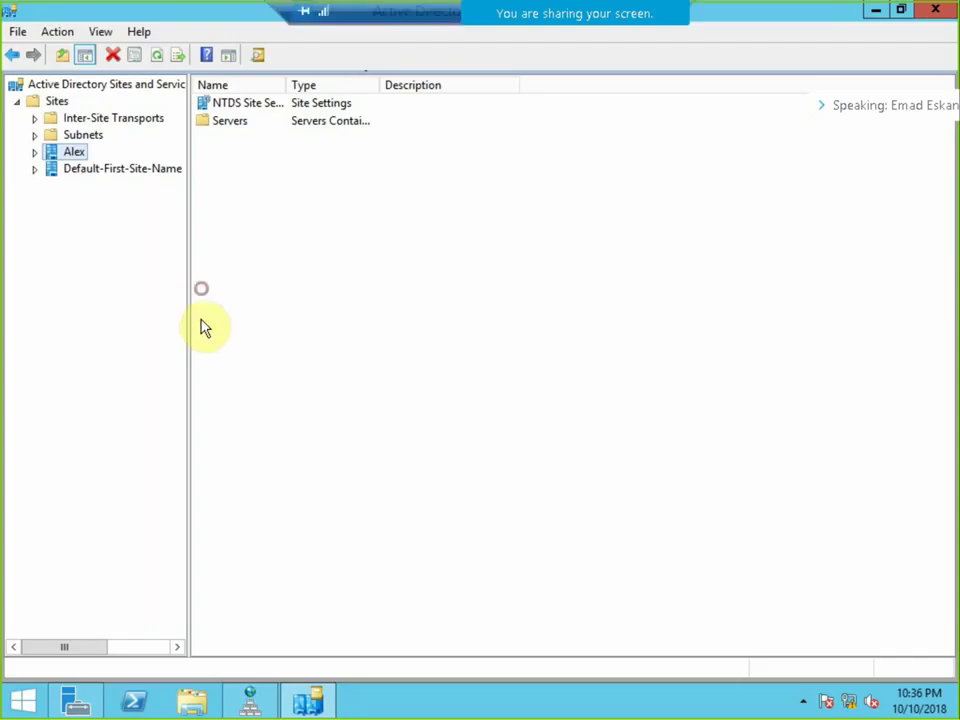
Launch Active Directory Users and Computers from Server Manager and select Cairo.ABC.com.
click(246, 700)
click(95, 703)
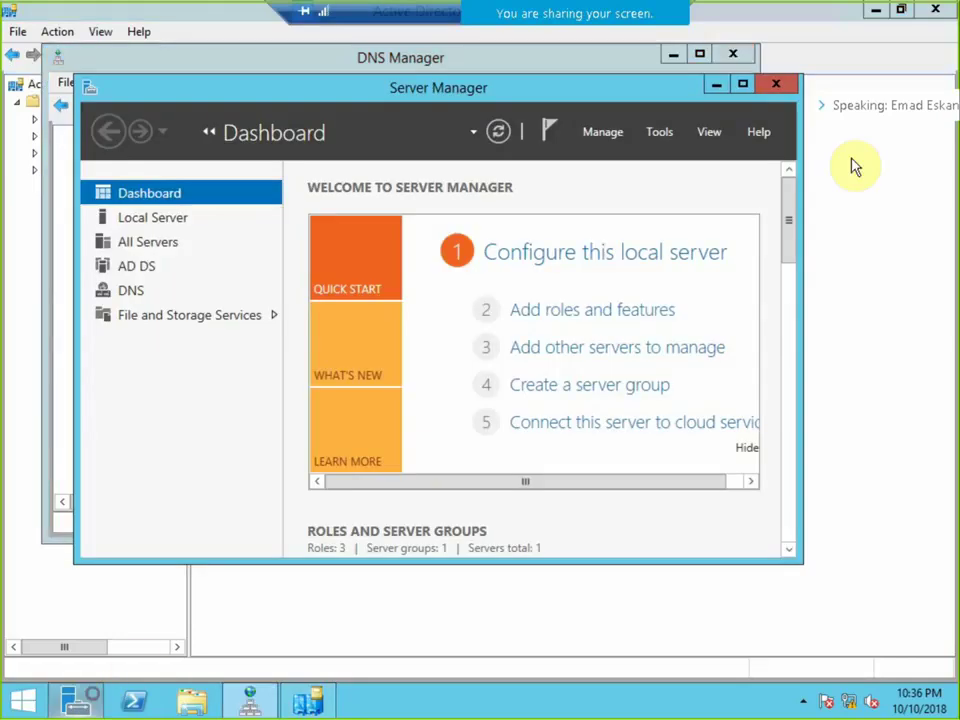
click(660, 133)
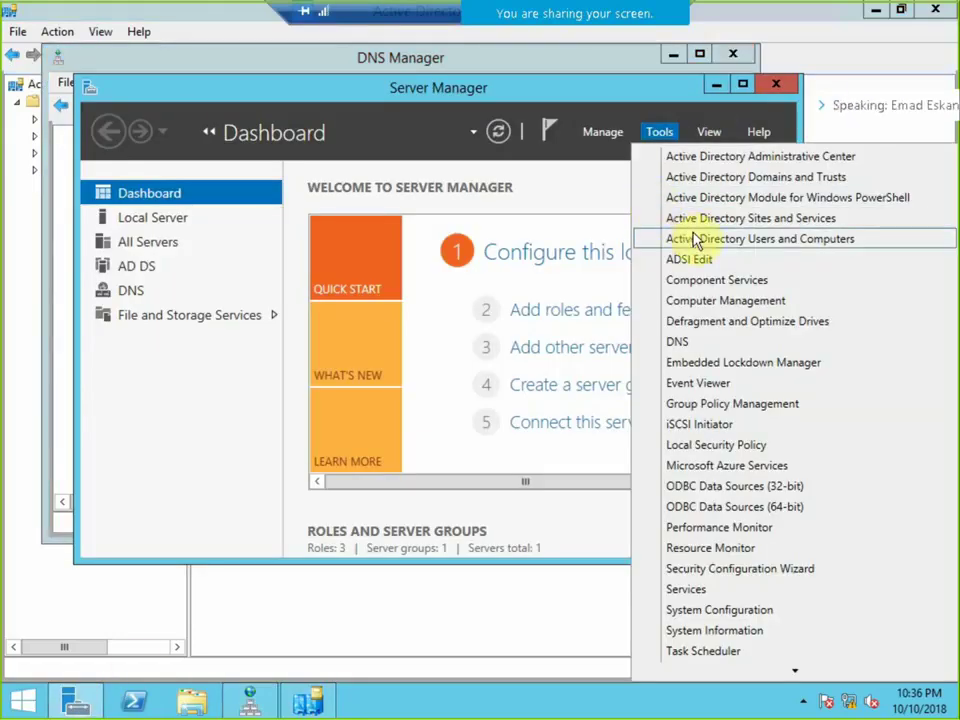
click(680, 238)
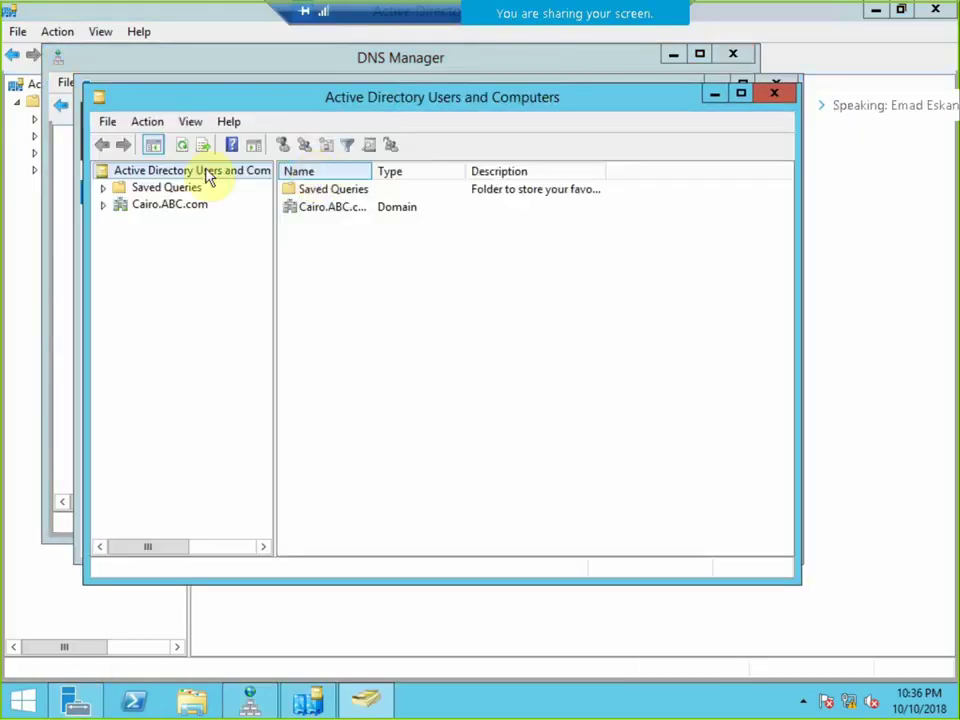
click(165, 206)
Create an organizational unit named Cairo under Cairo.ABC.com.
click(104, 206)
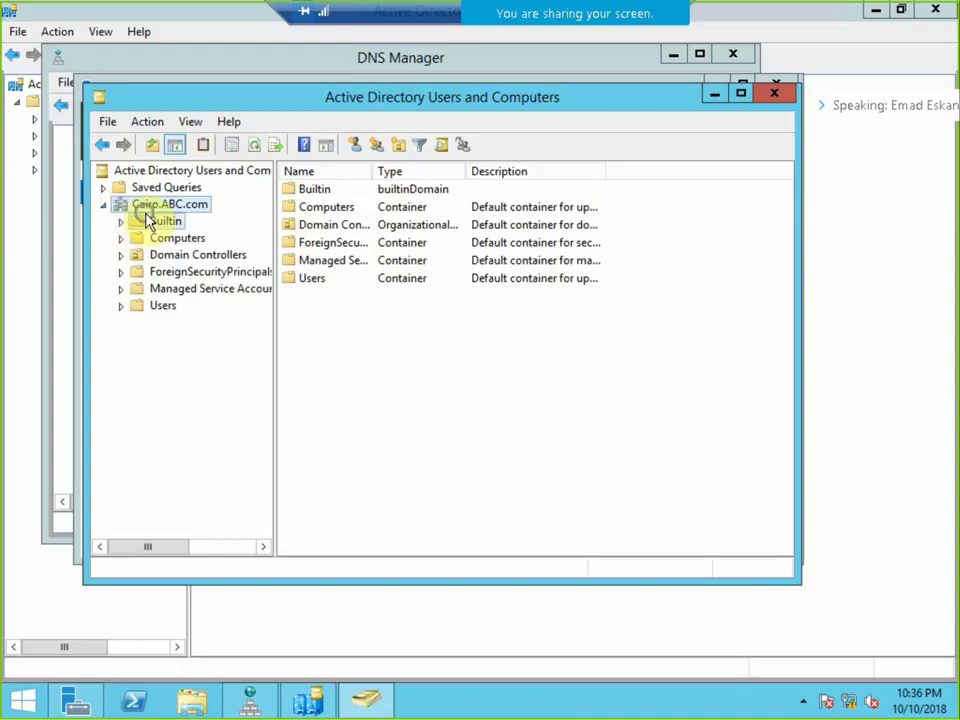
right_click(152, 207)
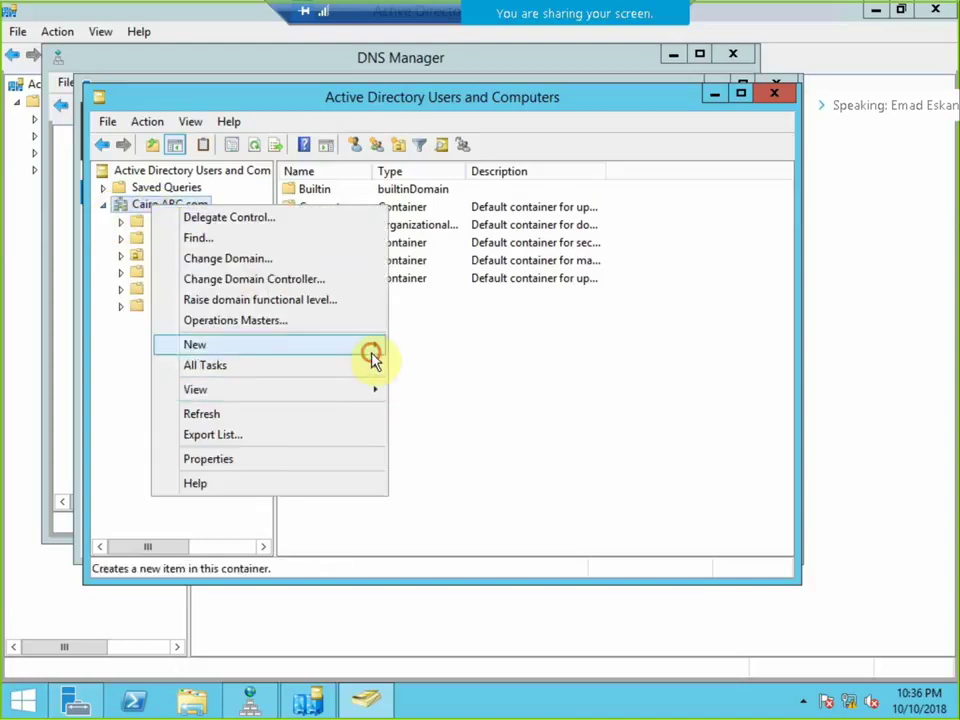
mouse_move(373, 346)
click(476, 467)
text(Cairo)
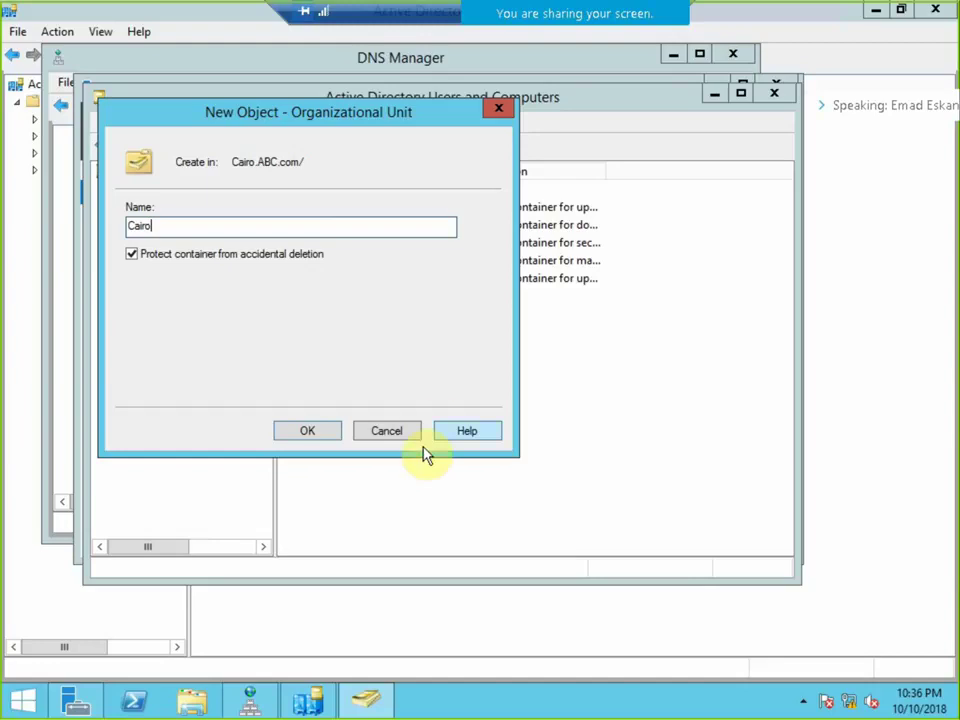
click(312, 432)
Create the universal group Uni and the global group Glo in Cairo.
right_click(349, 266)
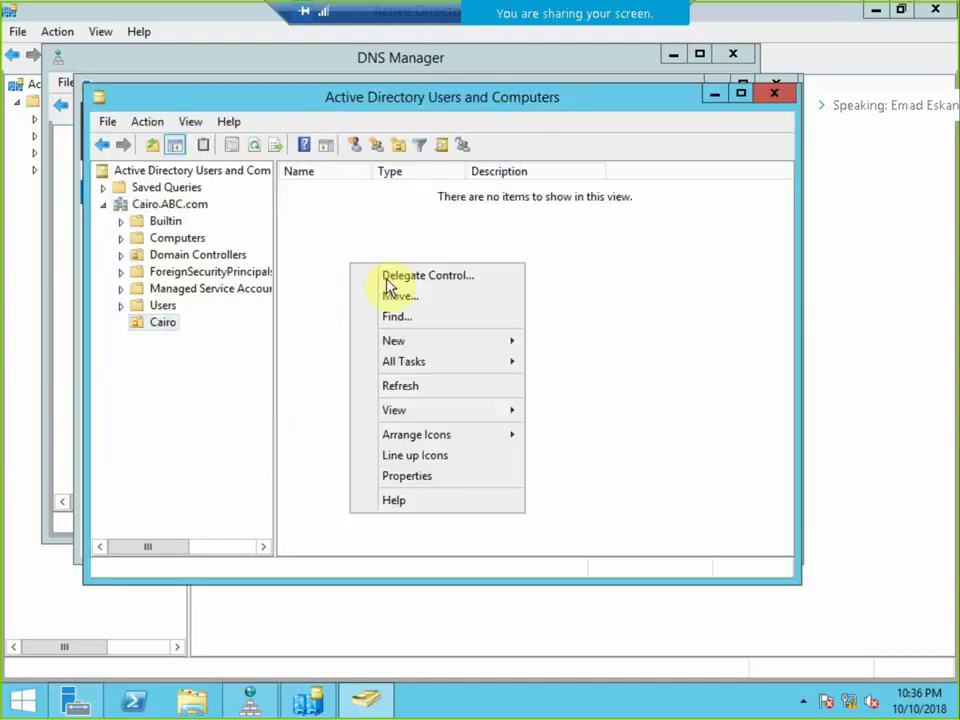
mouse_move(476, 340)
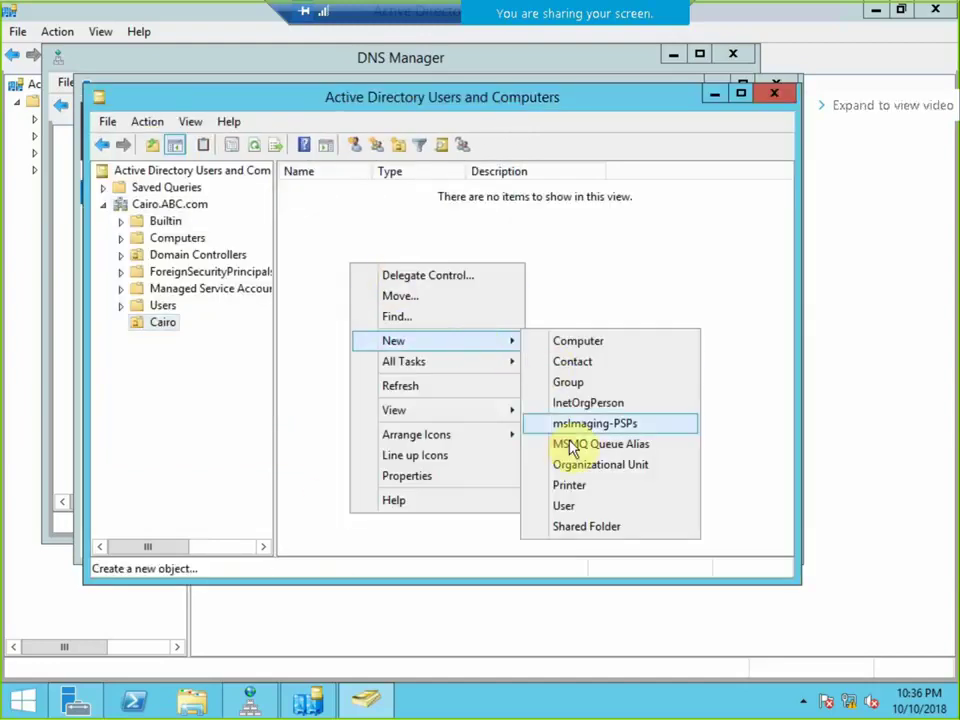
click(602, 383)
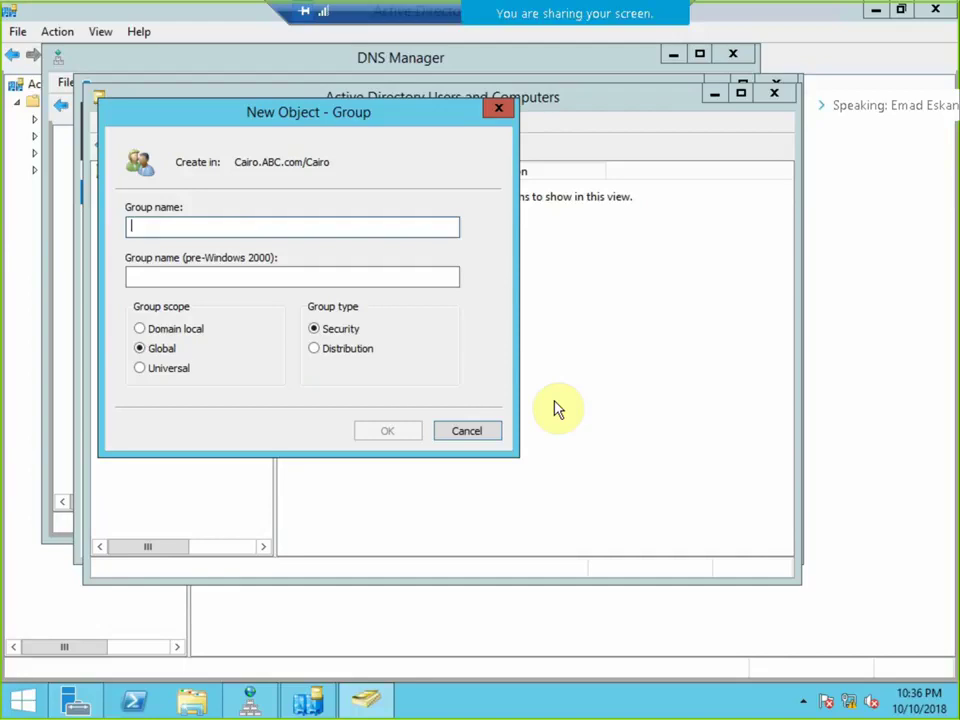
text(Uni)
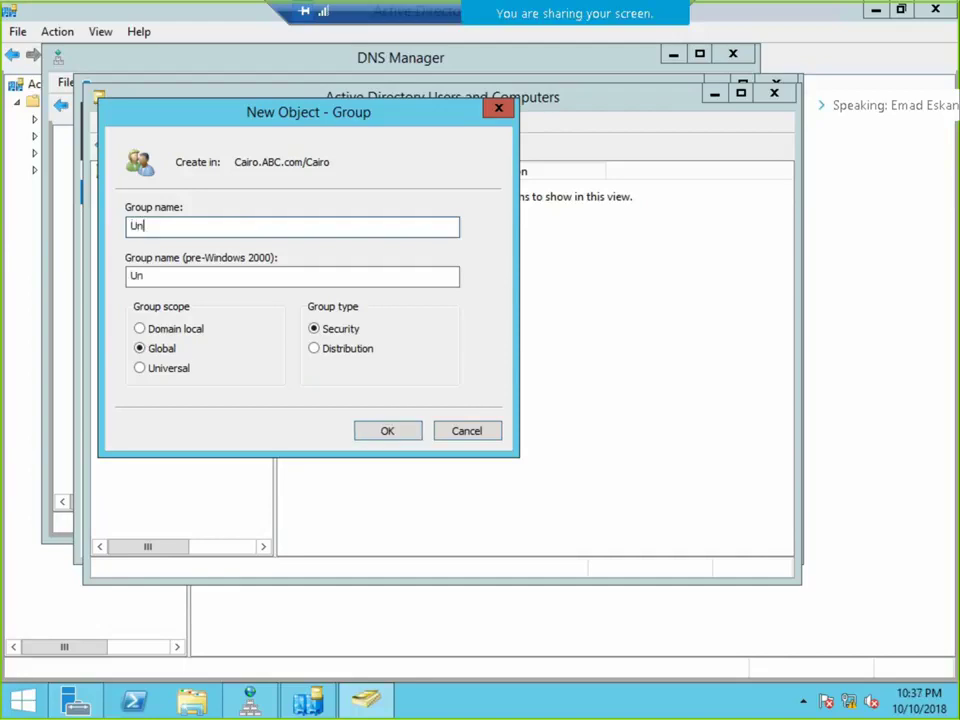
click(165, 372)
click(378, 430)
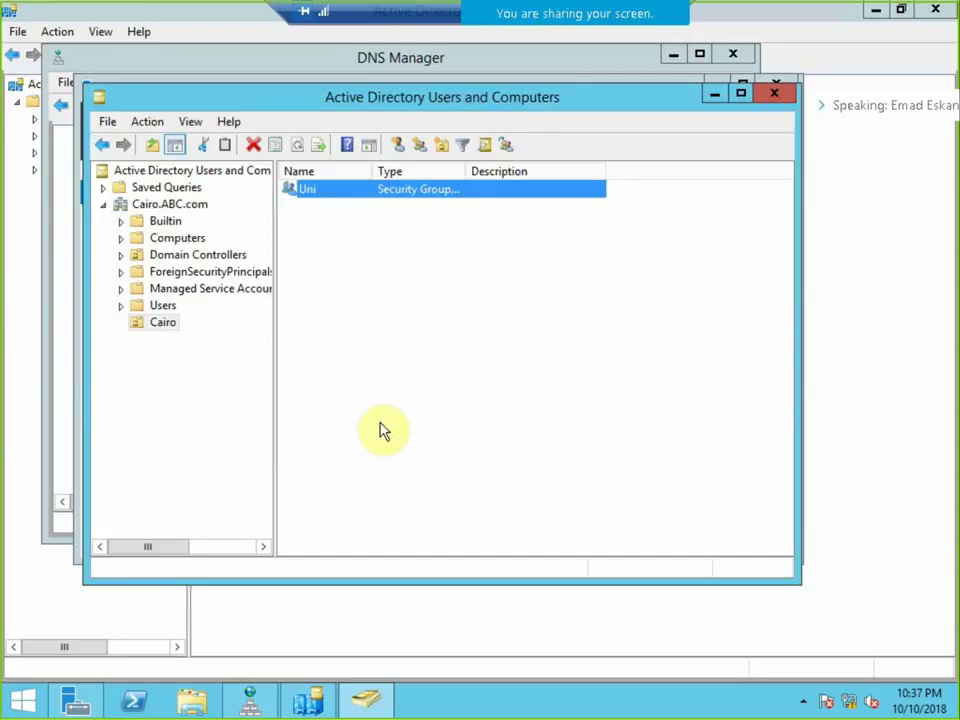
right_click(373, 297)
mouse_move(528, 372)
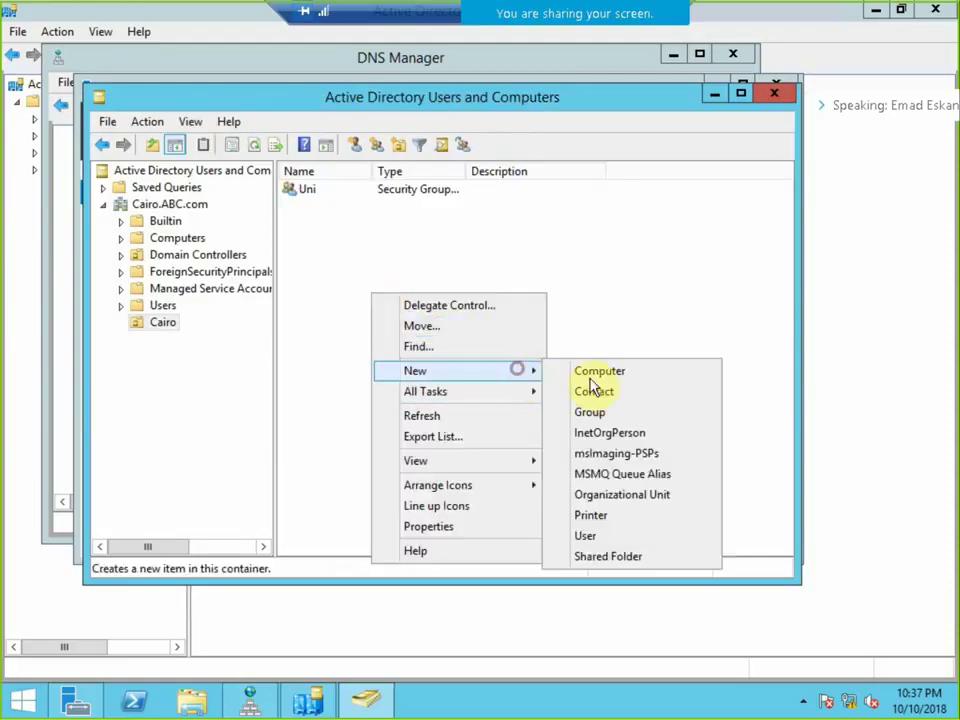
click(594, 413)
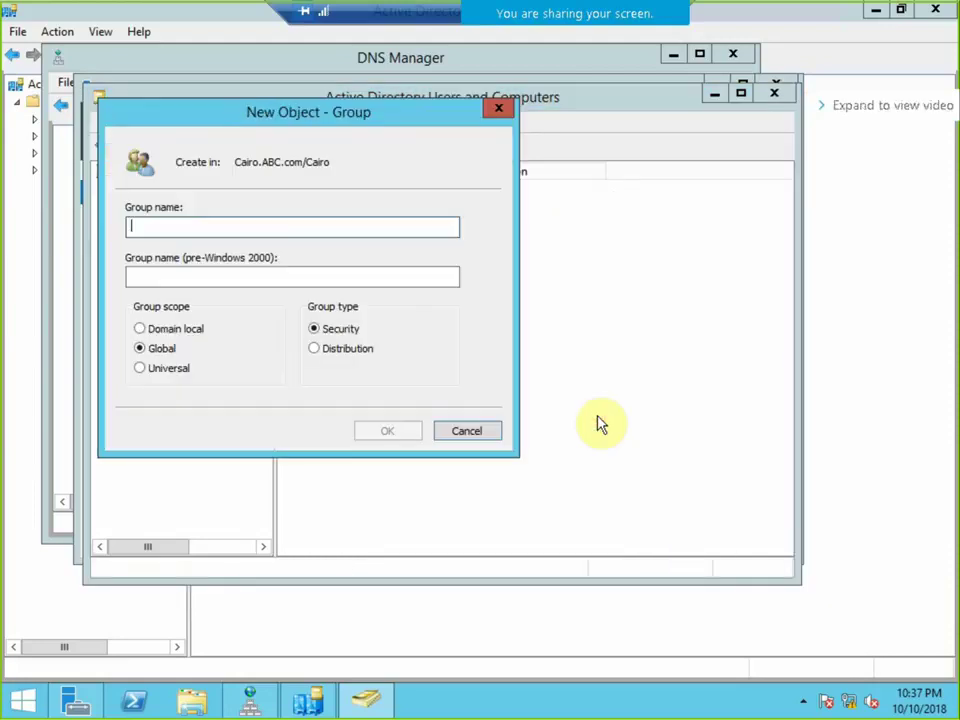
text(Glo)
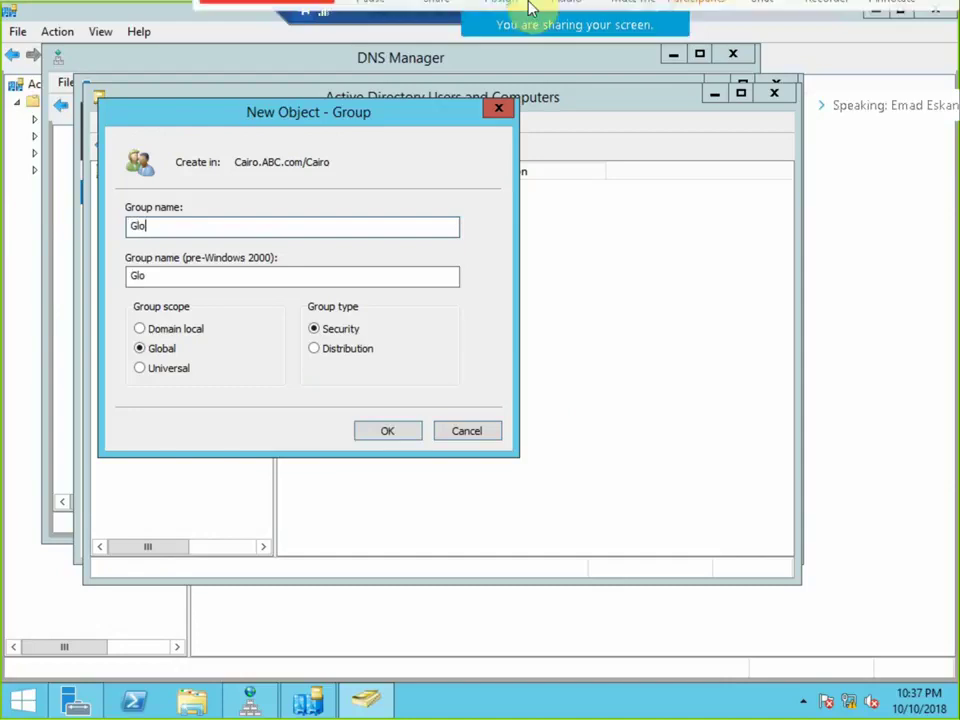
click(386, 432)
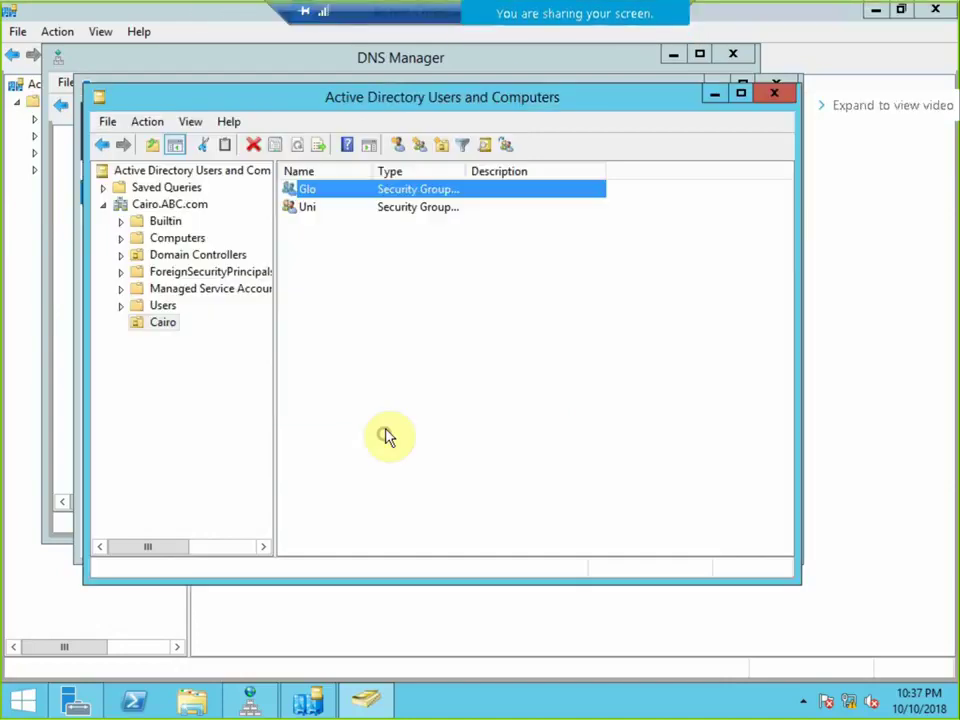
Create a domain local security group named DLo in Cairo.
right_click(348, 310)
mouse_move(497, 383)
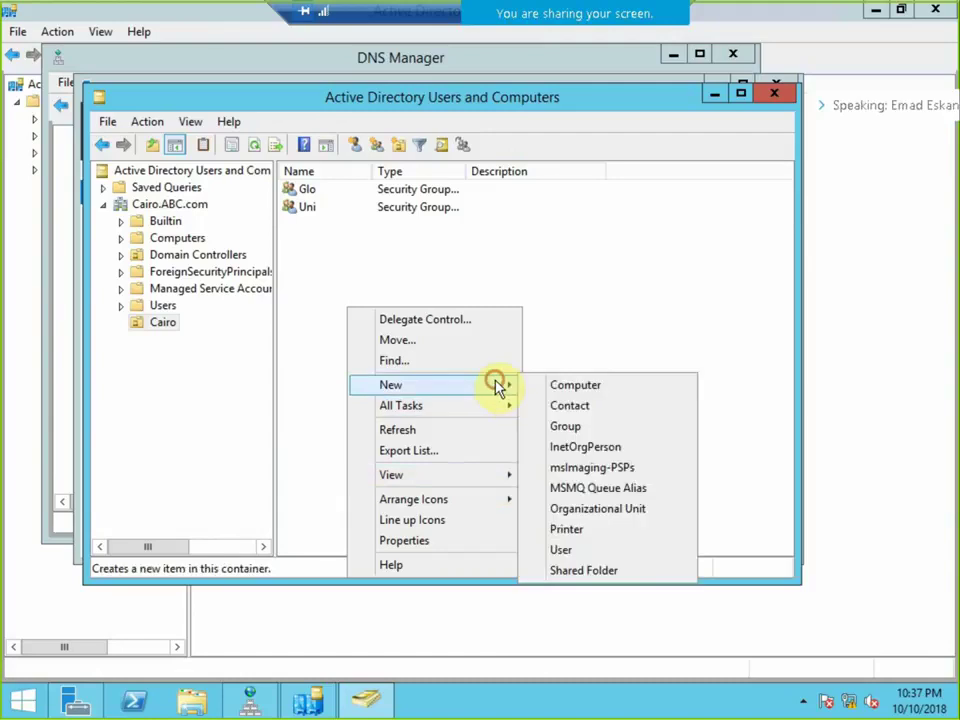
click(570, 428)
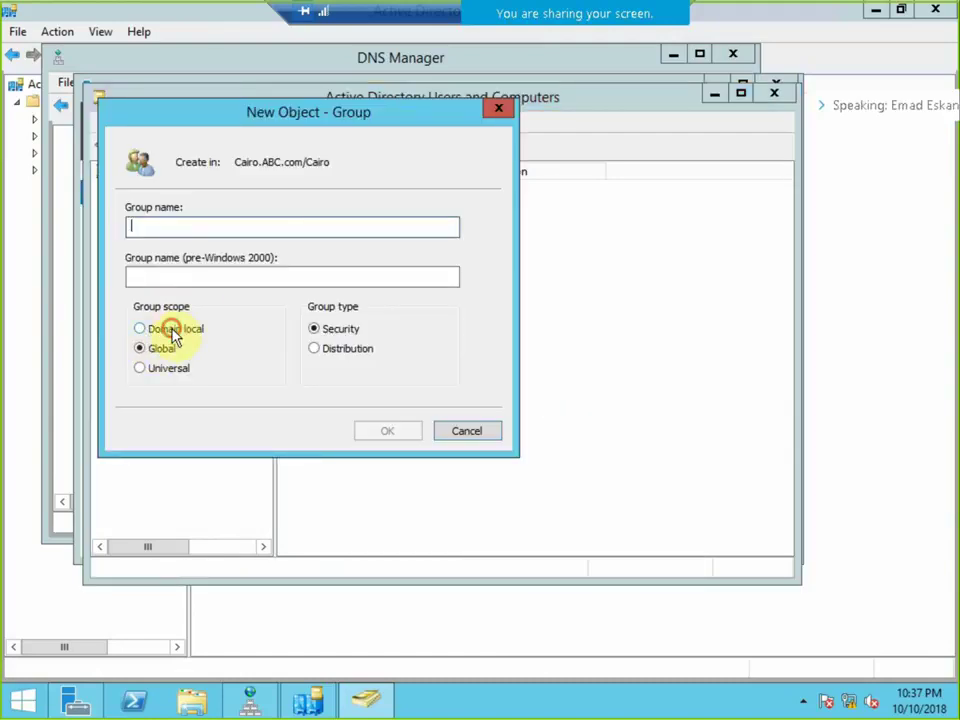
click(169, 328)
click(155, 226)
text(DL)
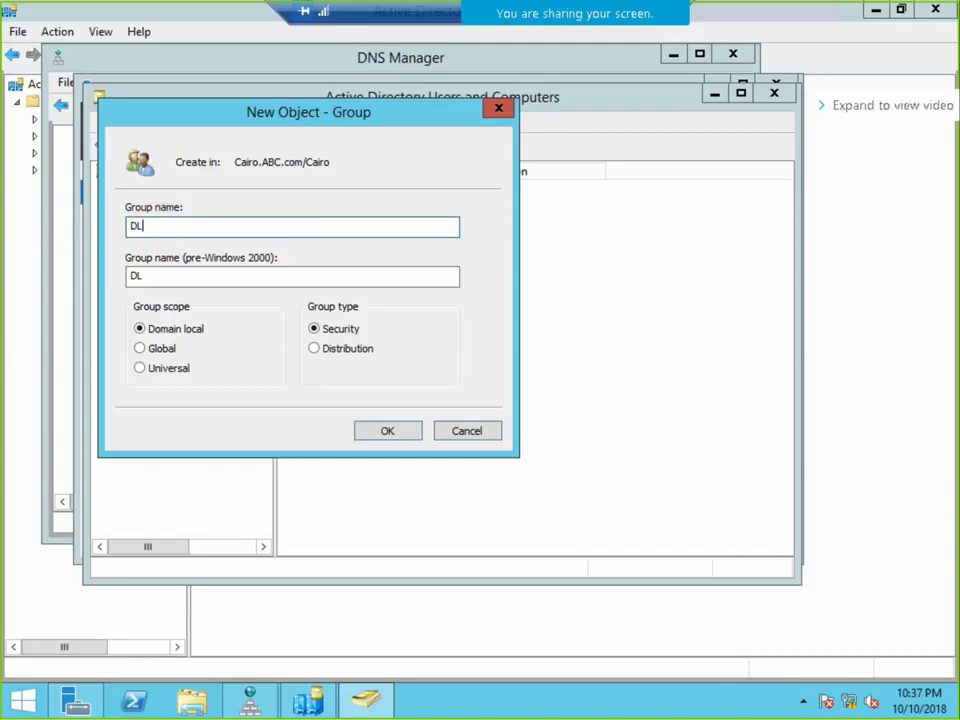
text(o)
click(390, 433)
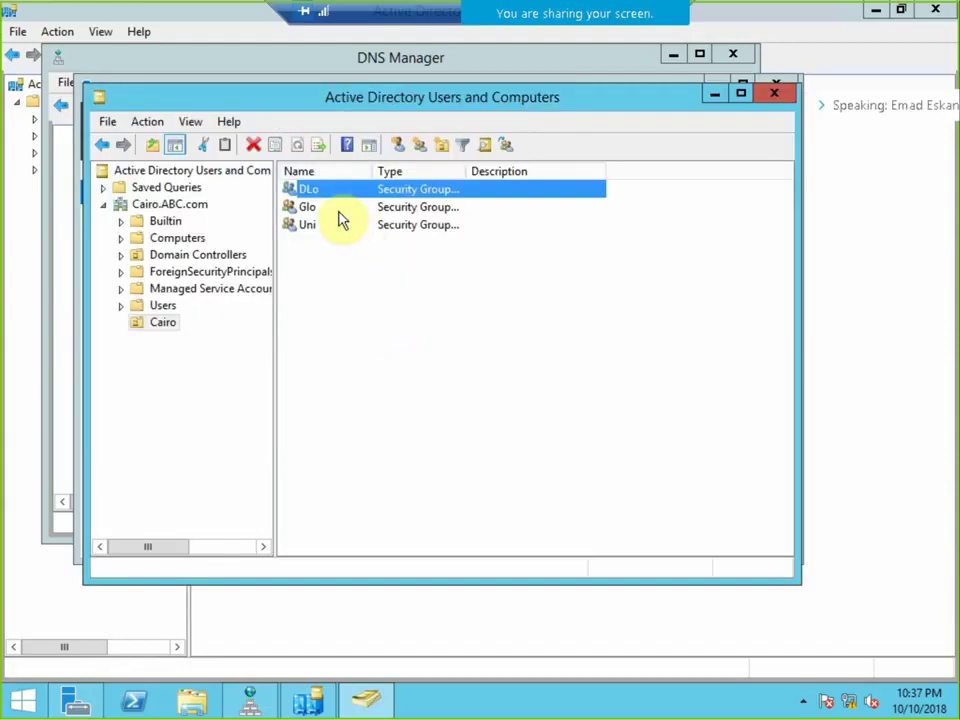
click(301, 210)
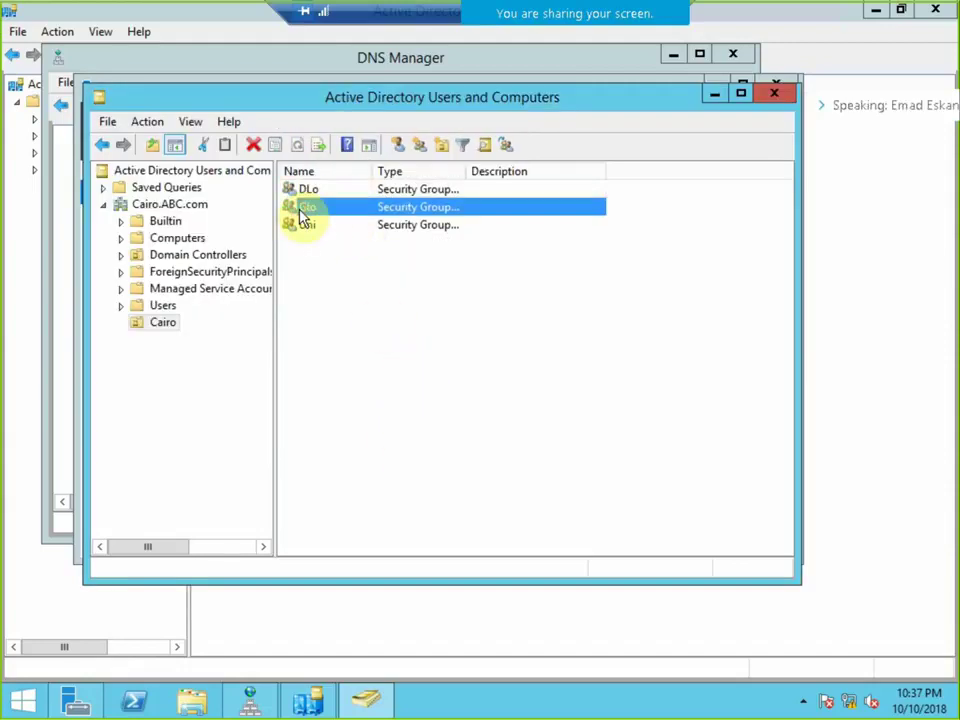
Open the Glo group's properties and reach the advanced search for adding members.
right_click(303, 213)
click(374, 378)
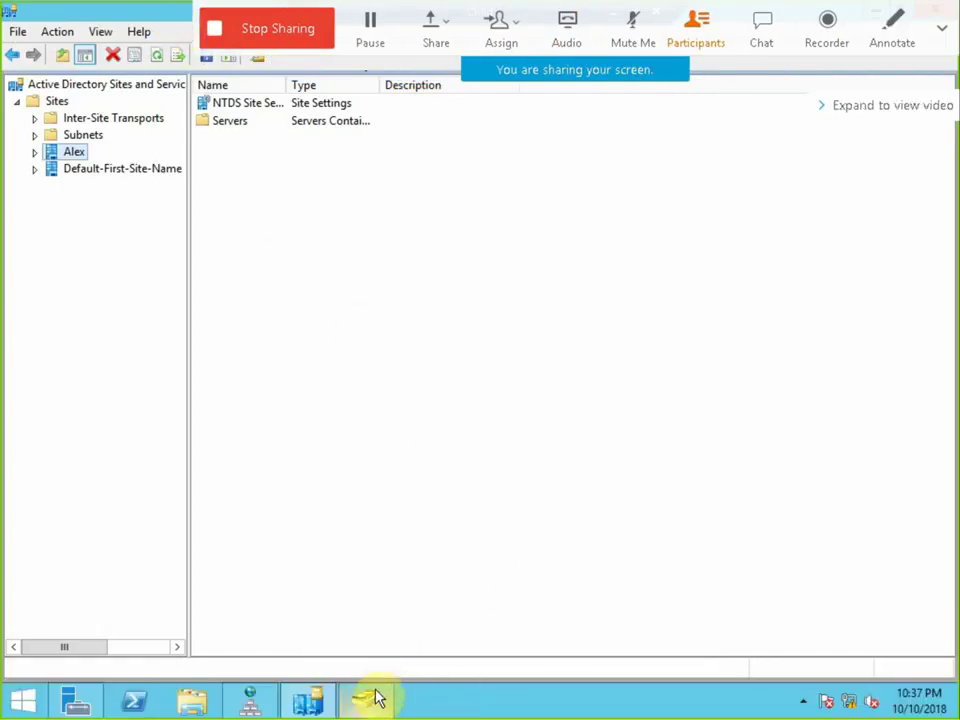
click(373, 697)
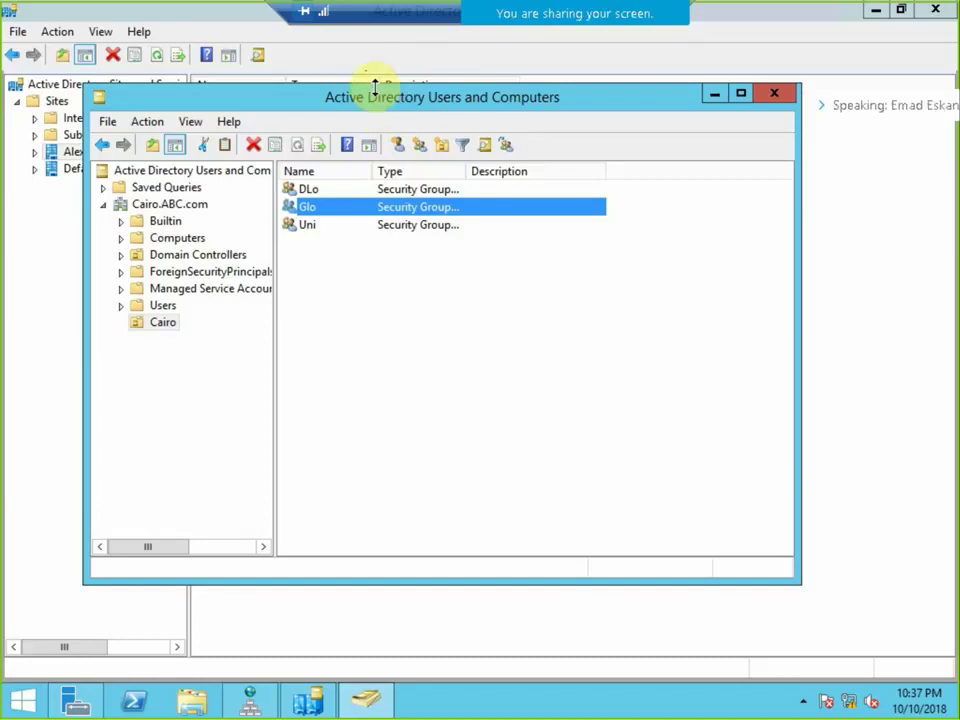
right_click(325, 208)
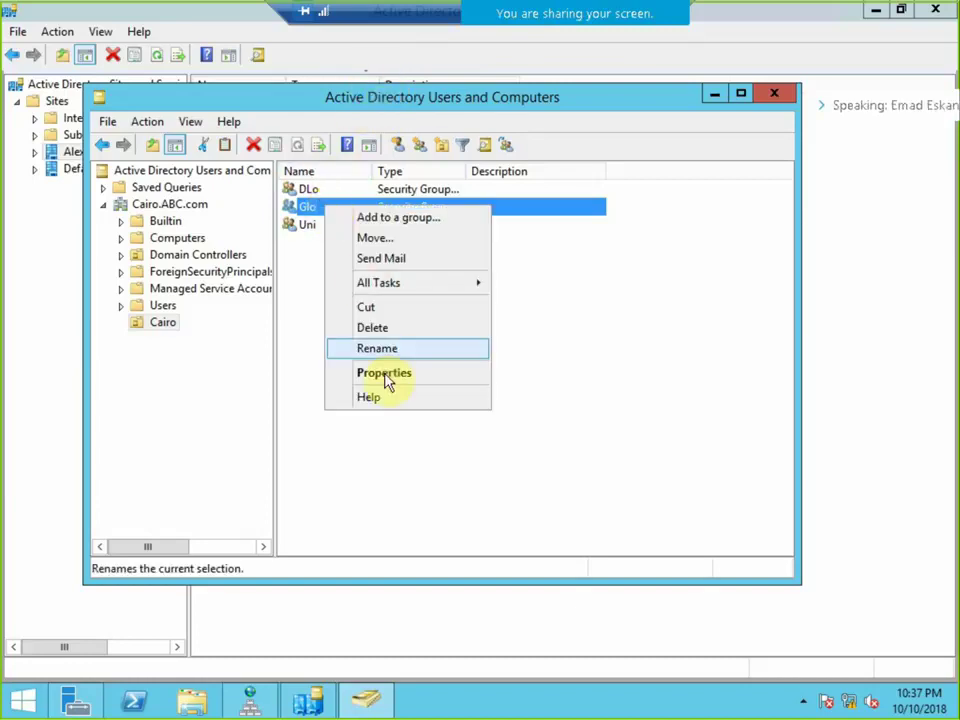
click(378, 376)
click(336, 166)
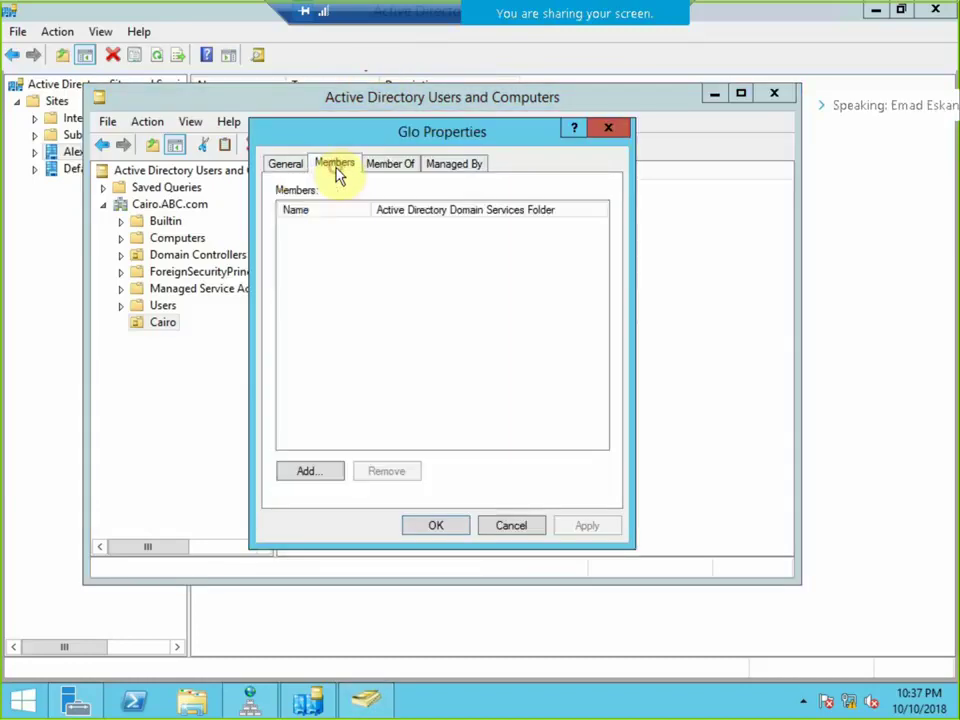
click(310, 470)
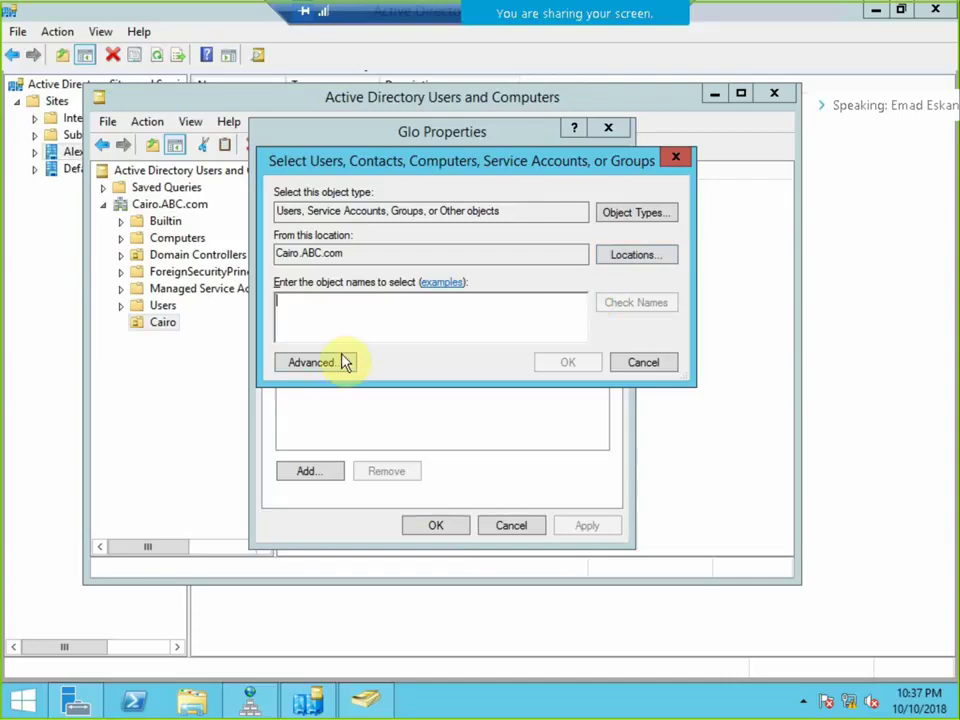
click(340, 365)
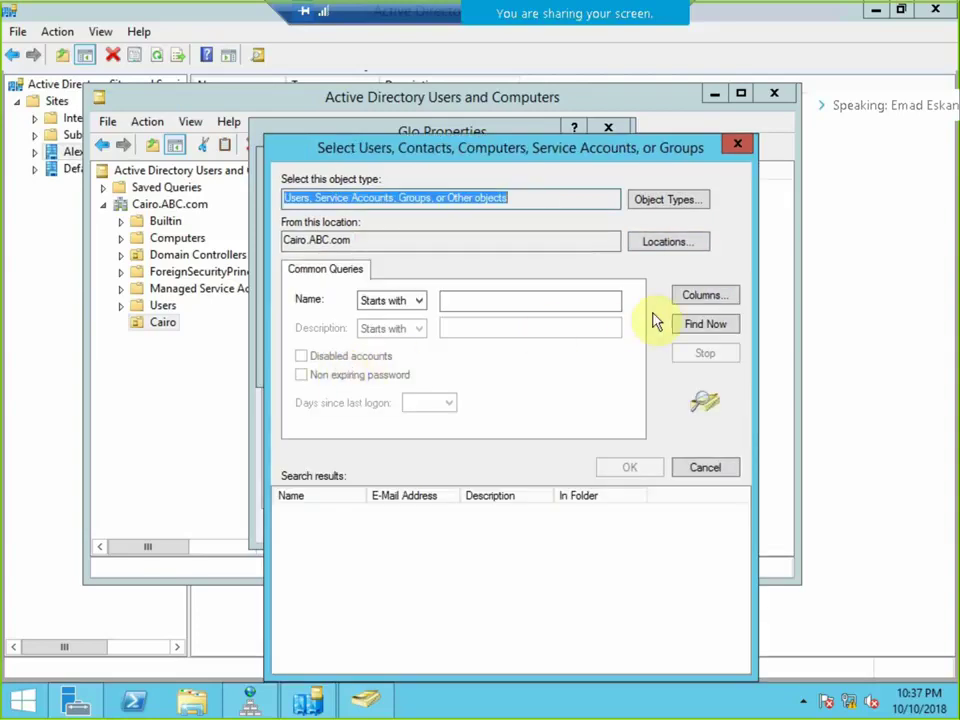
Browse Cairo.ABC.com accounts and locations, cancel without adding members, then open DLo's properties.
click(703, 324)
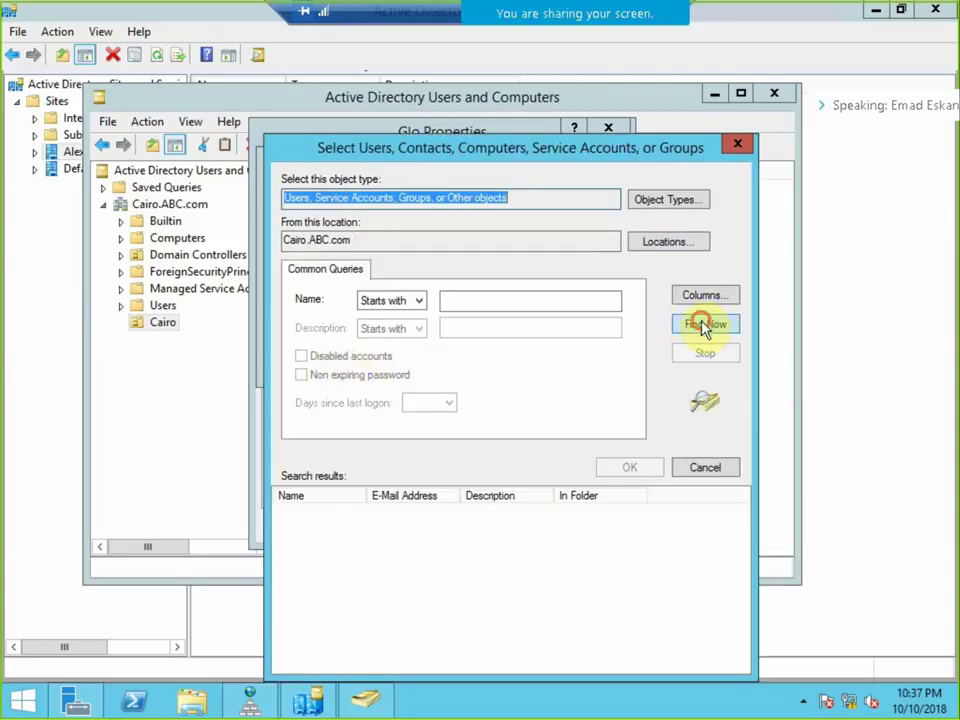
click(662, 243)
click(301, 256)
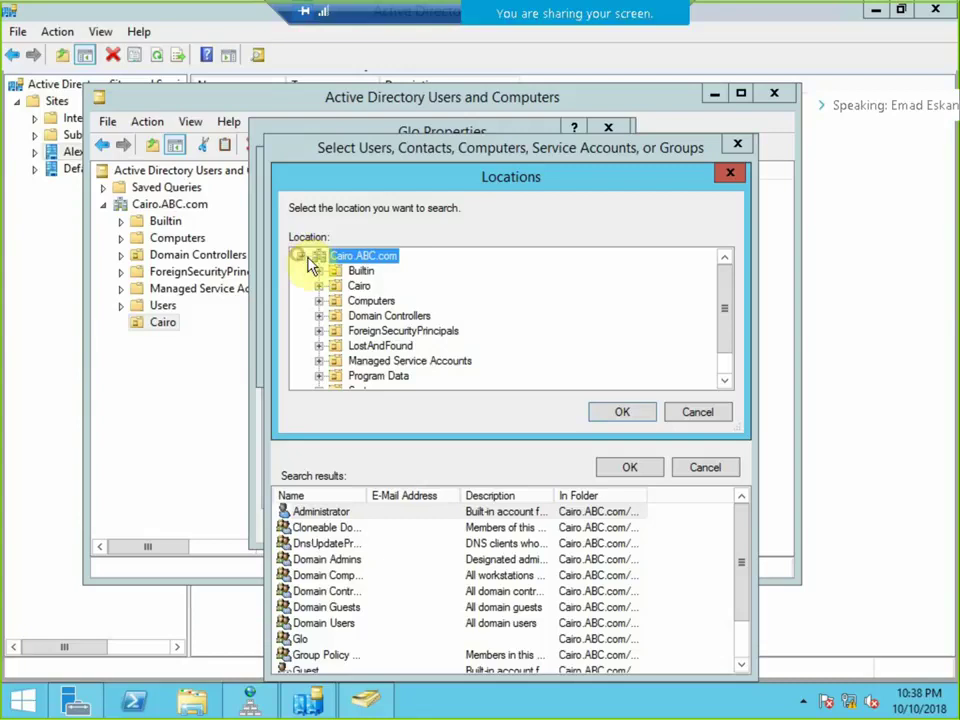
click(697, 411)
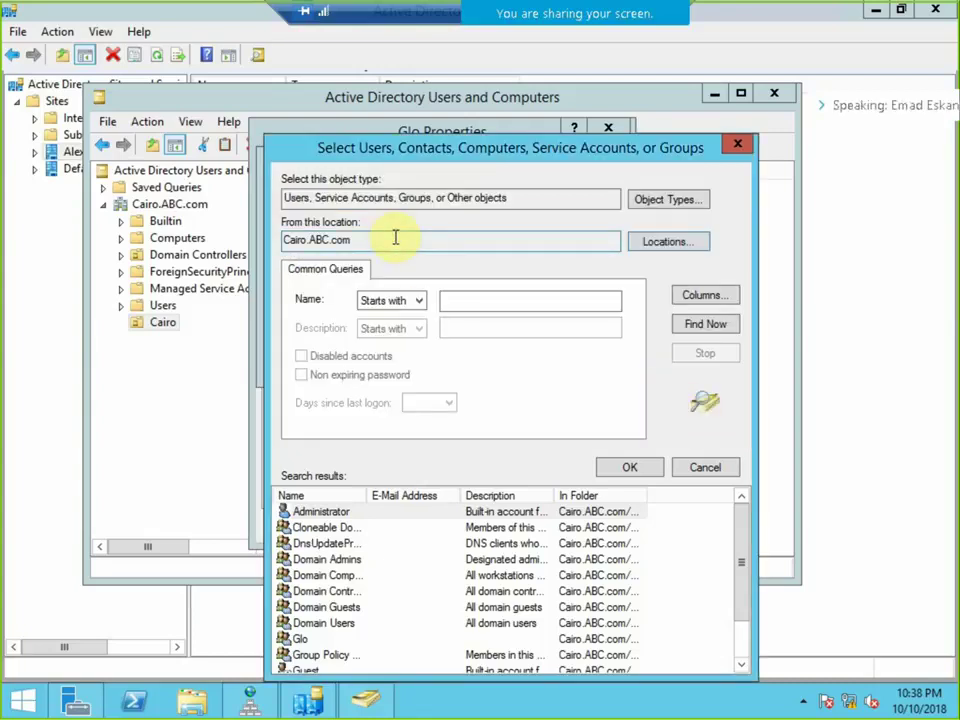
click(737, 146)
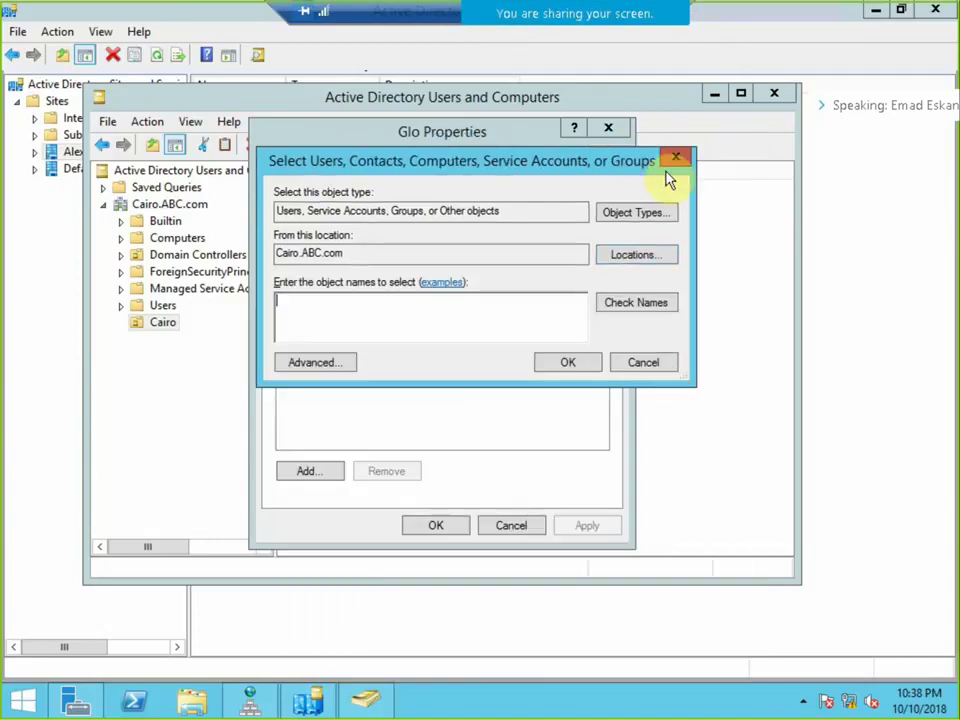
click(675, 158)
click(612, 128)
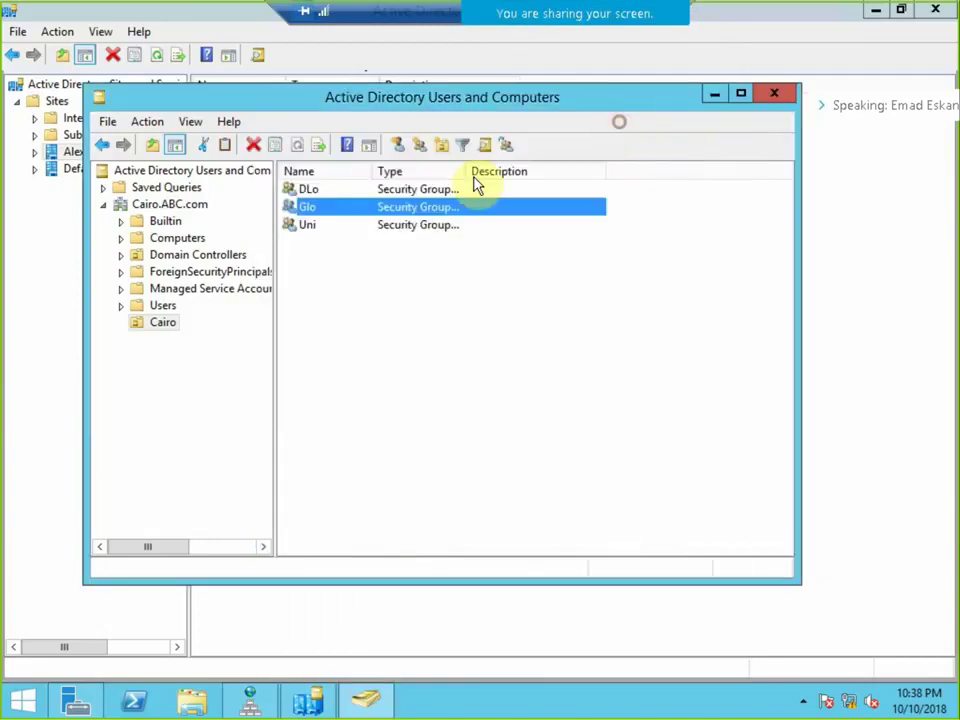
right_click(310, 192)
click(360, 360)
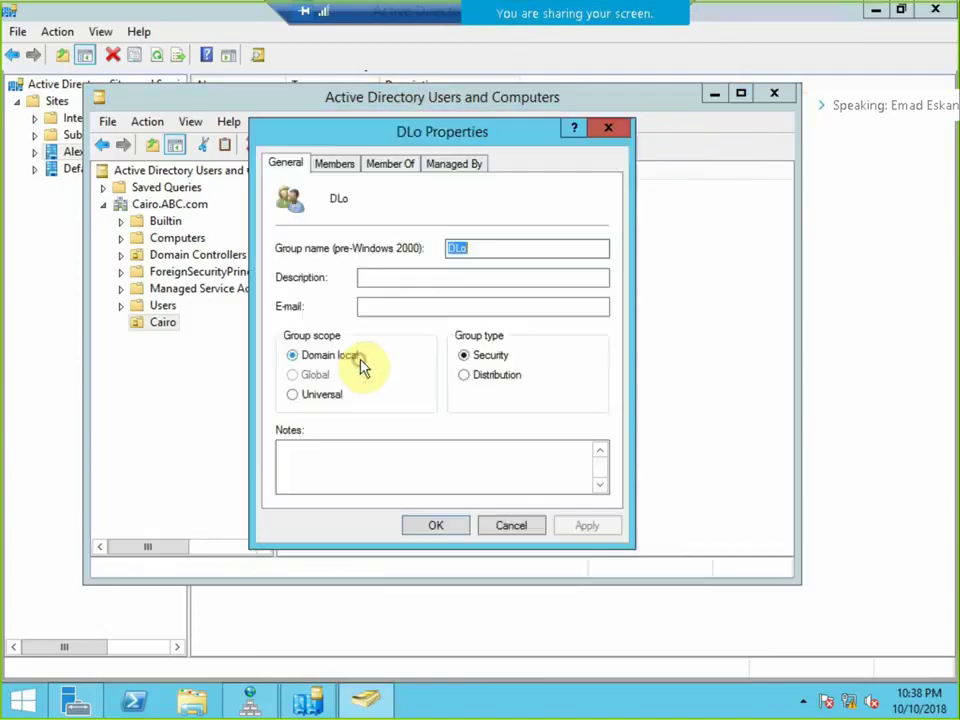
In DLo's advanced member search, browse the ABC.com and Cairo.ABC.com locations.
click(336, 164)
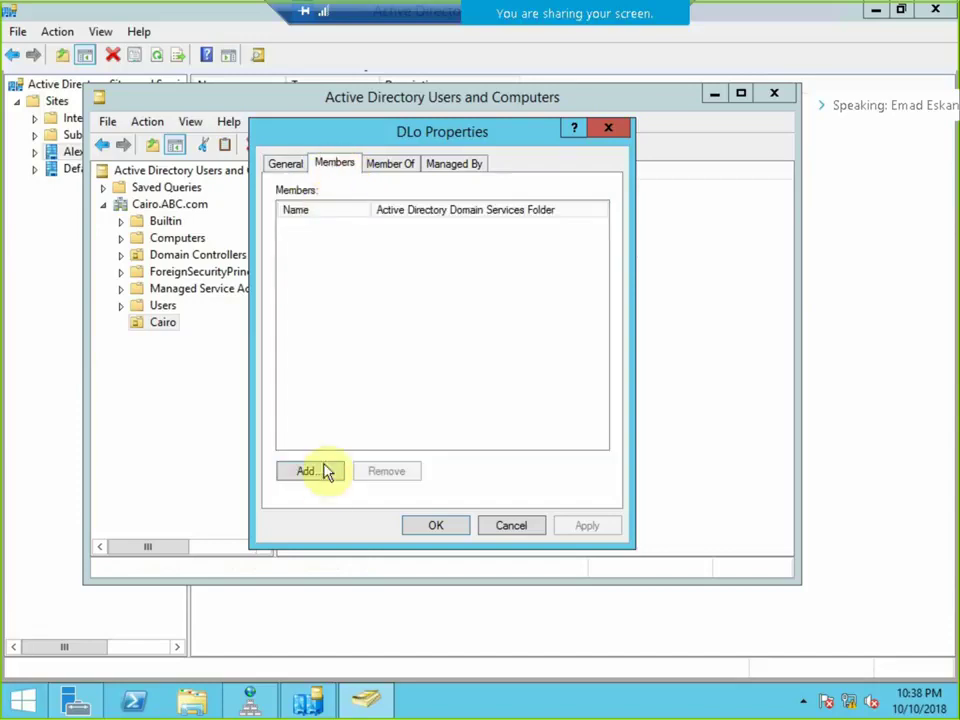
click(321, 473)
click(322, 363)
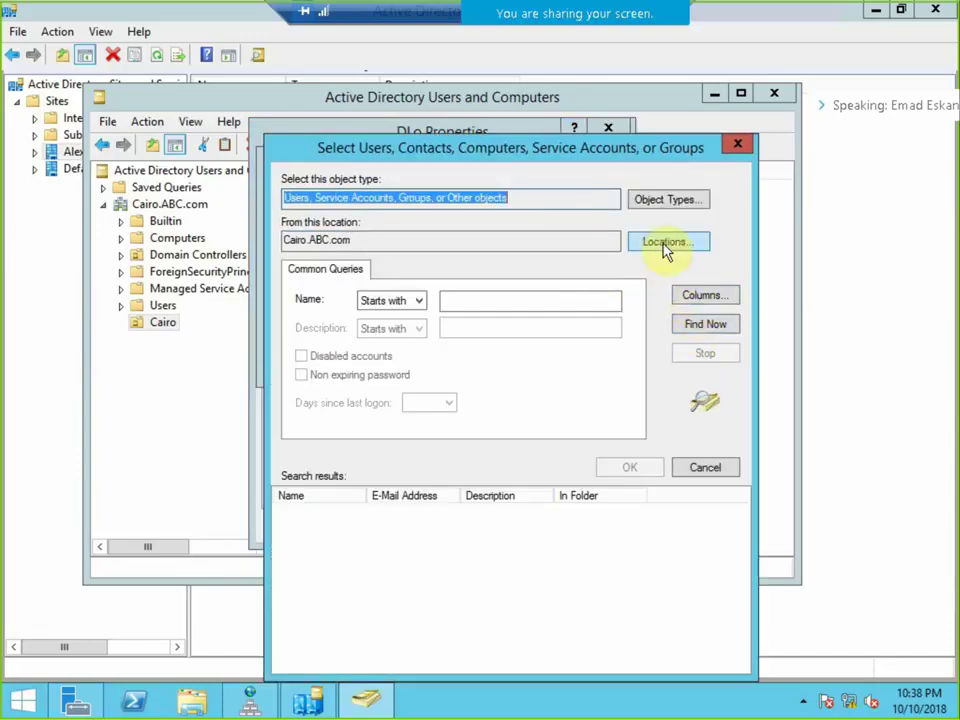
click(662, 241)
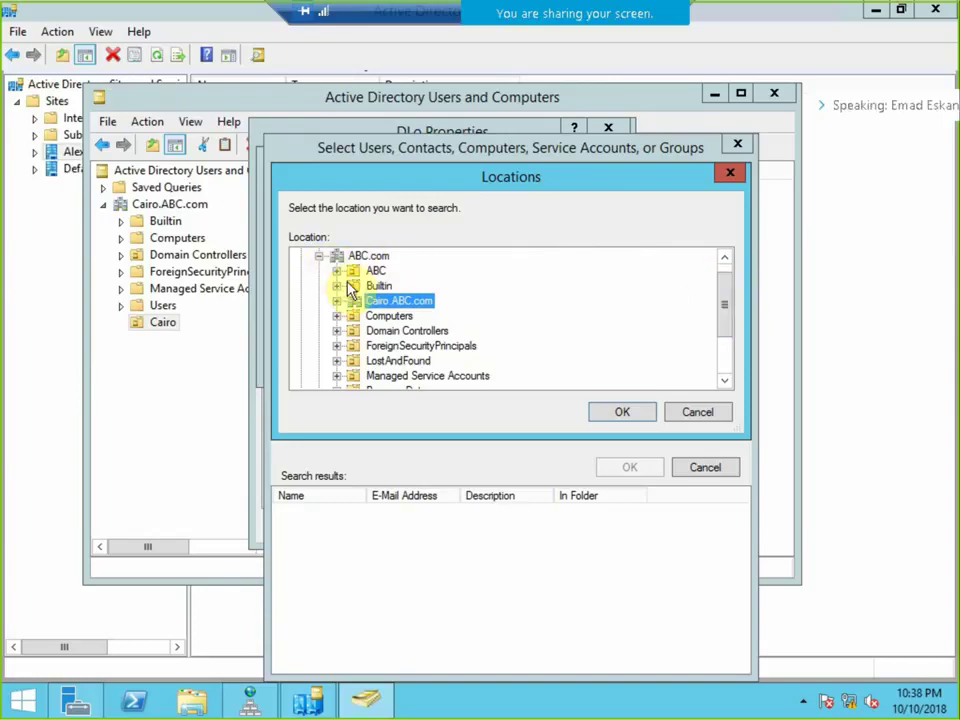
click(369, 257)
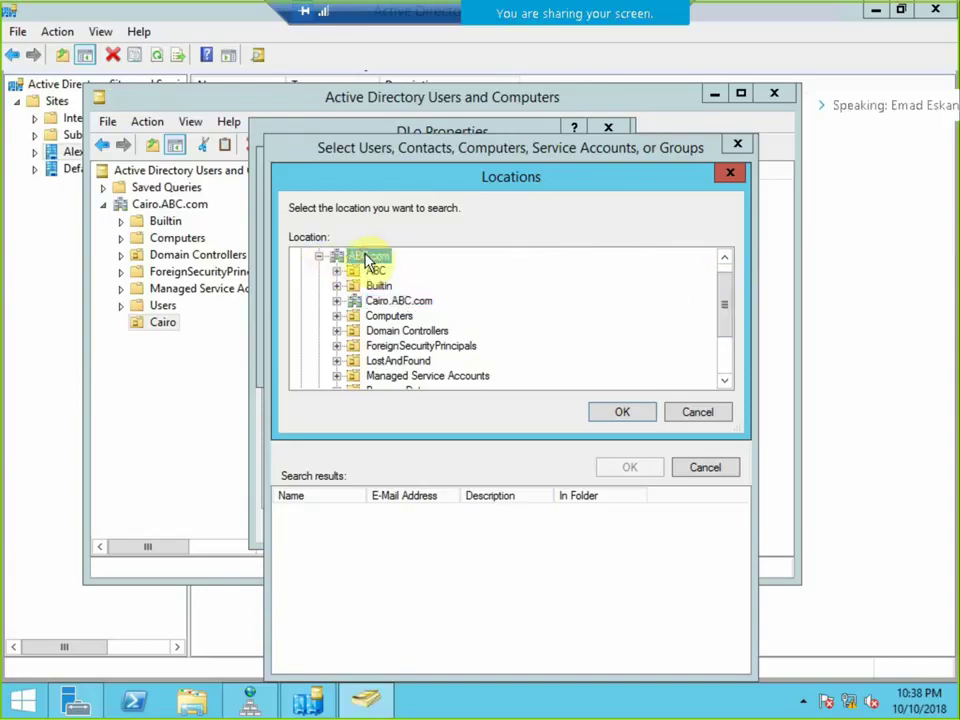
click(402, 305)
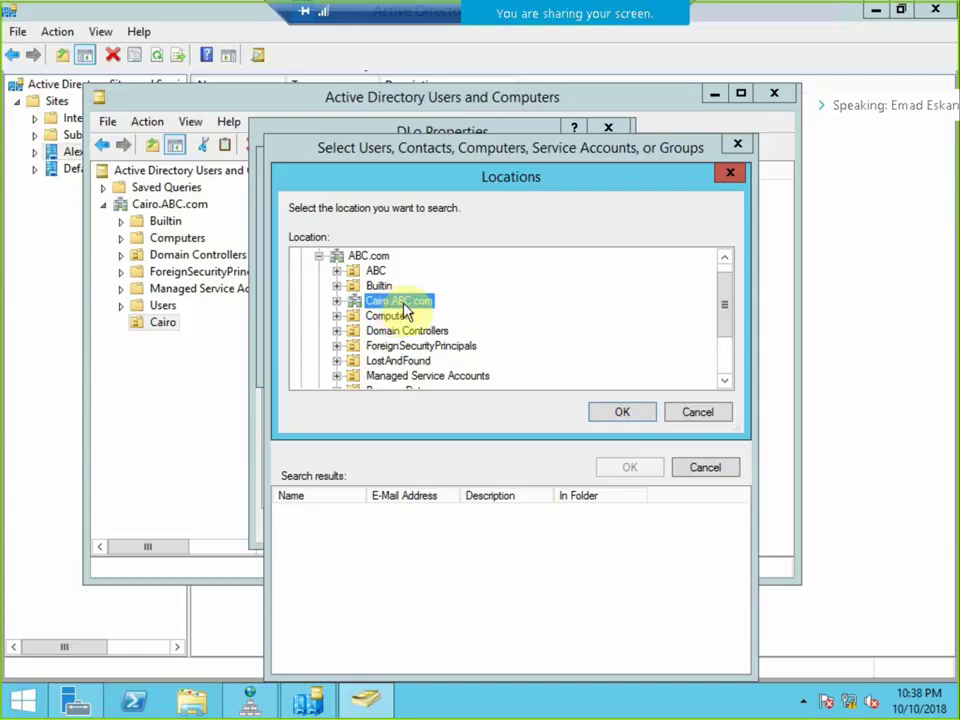
click(733, 372)
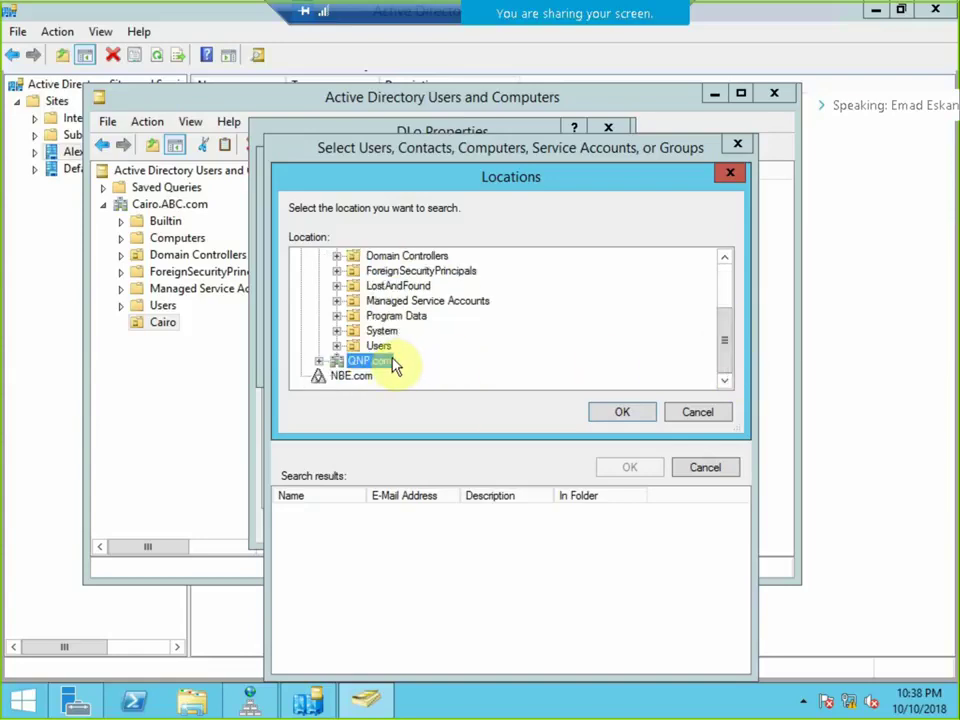
Check NBE.com as a location, then cancel all dialogs without adding members.
click(360, 379)
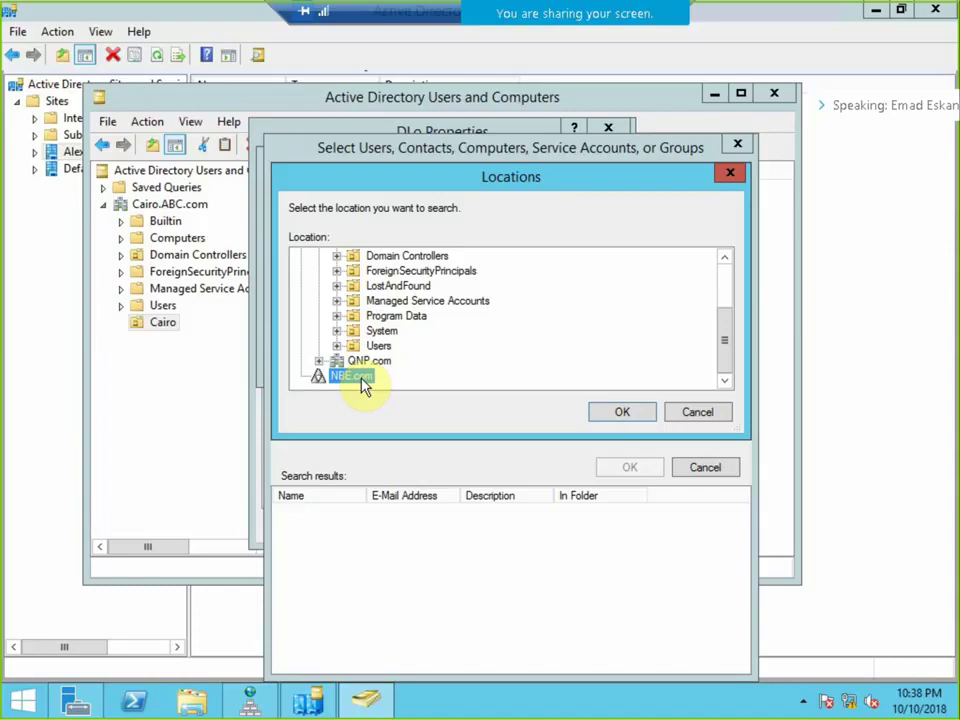
click(682, 412)
click(703, 467)
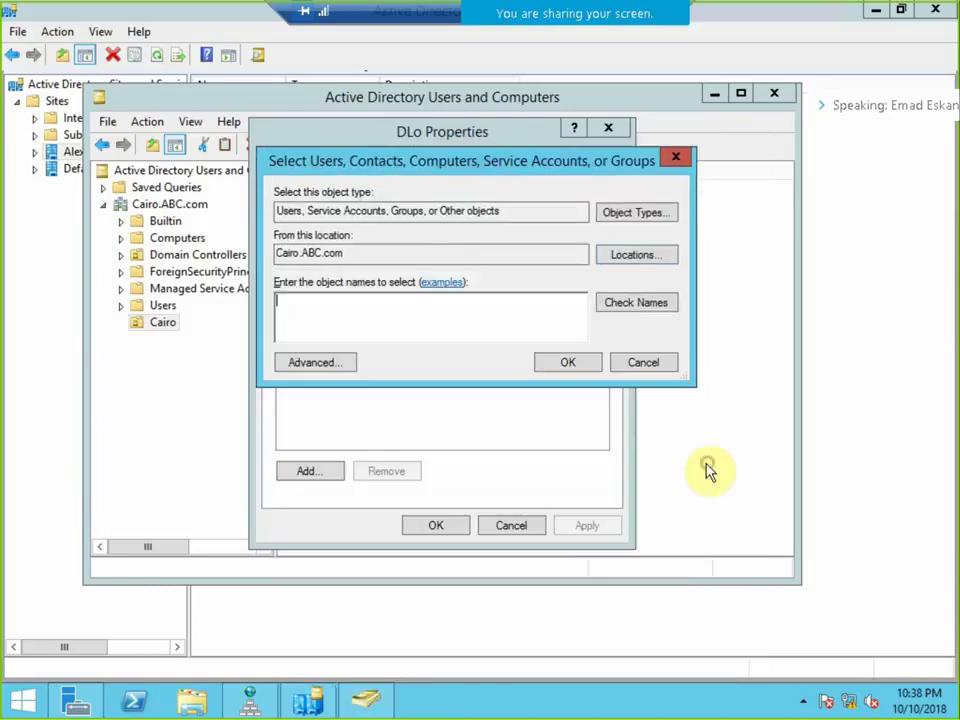
click(648, 363)
click(512, 525)
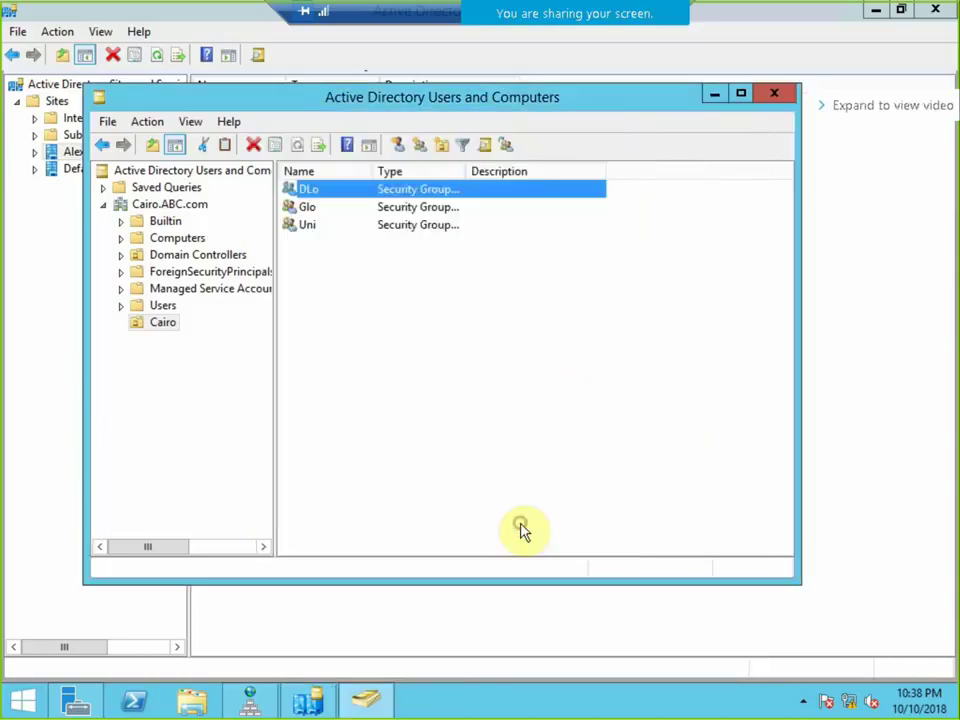
click(313, 228)
Open Uni's properties and list Cairo.ABC.com accounts in the advanced member search.
right_click(313, 232)
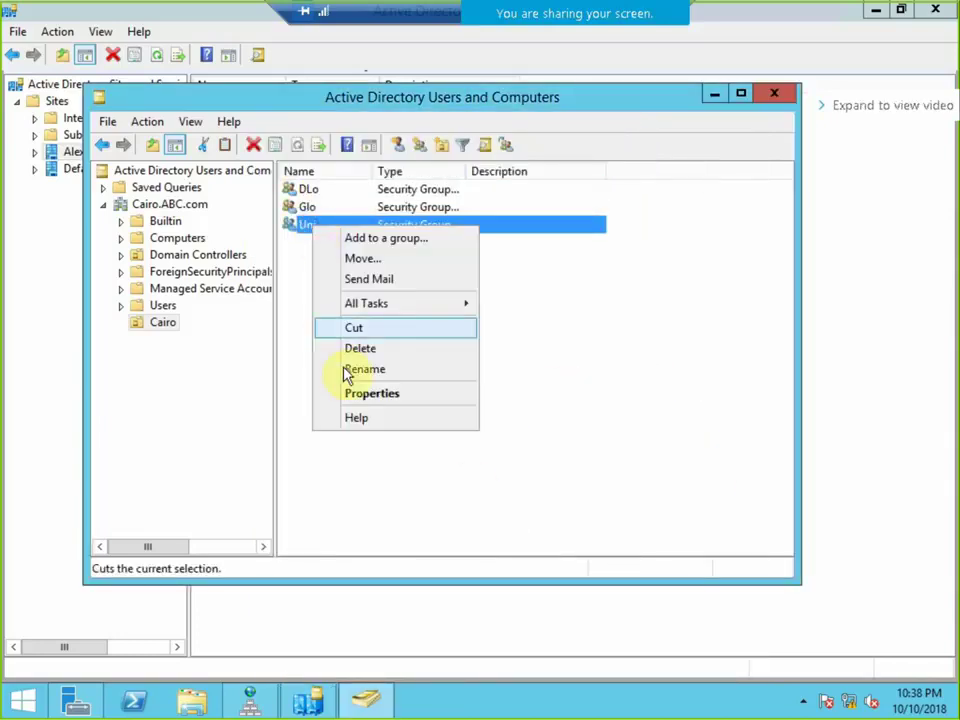
click(360, 393)
click(343, 170)
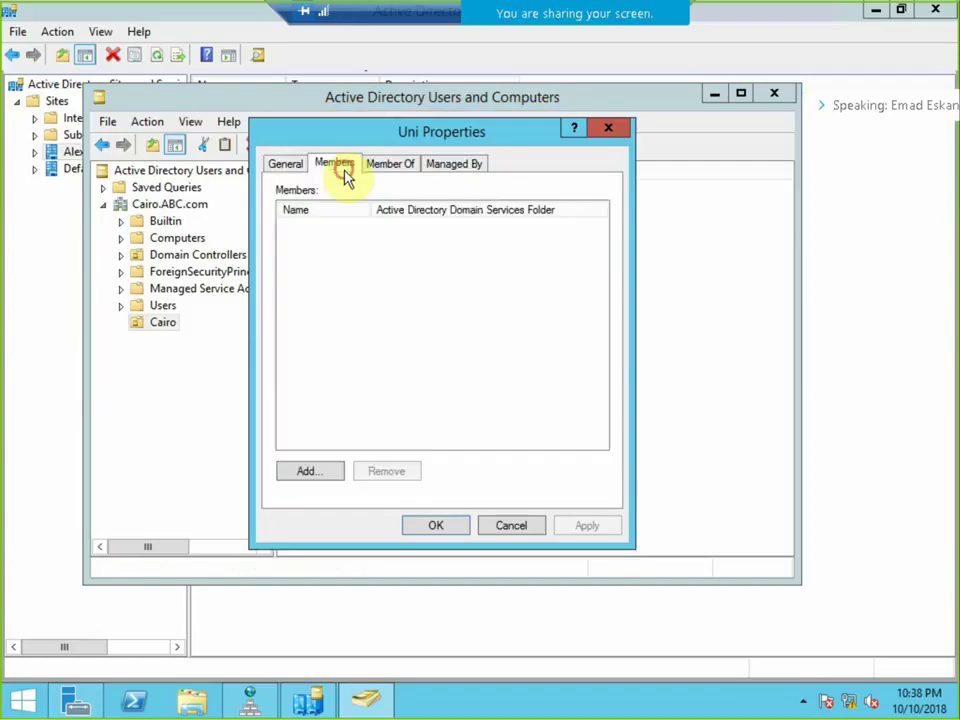
click(328, 469)
click(314, 363)
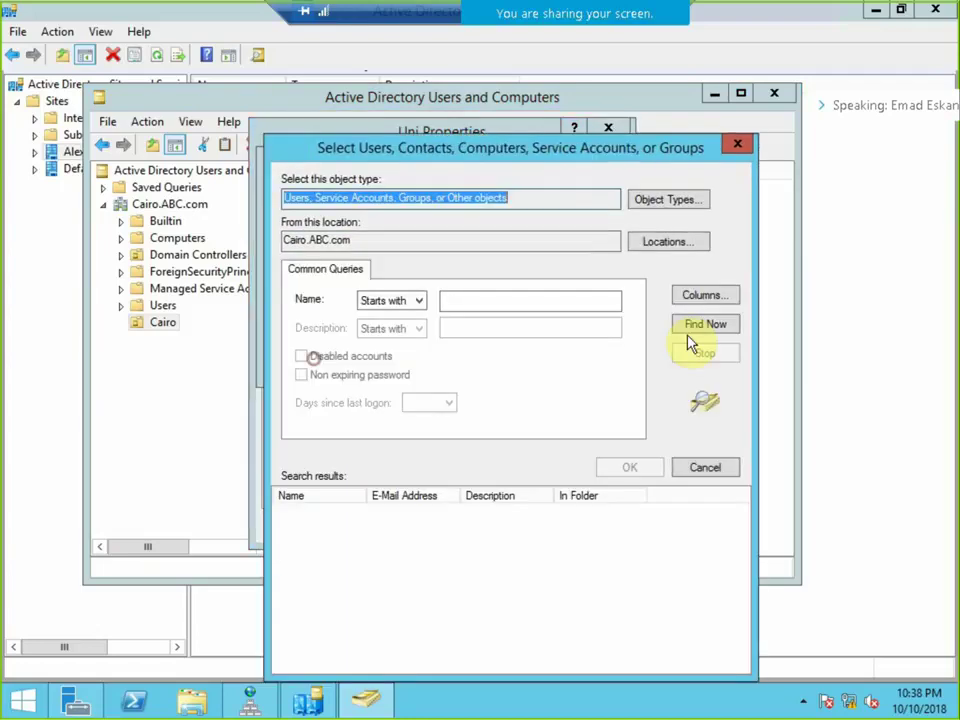
click(703, 323)
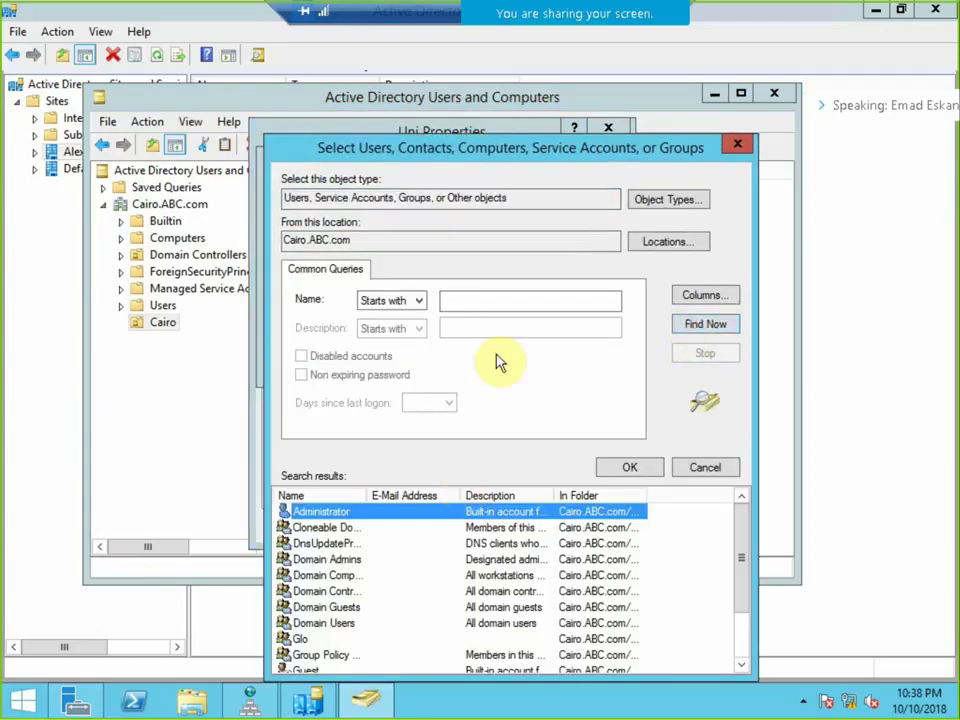
click(645, 245)
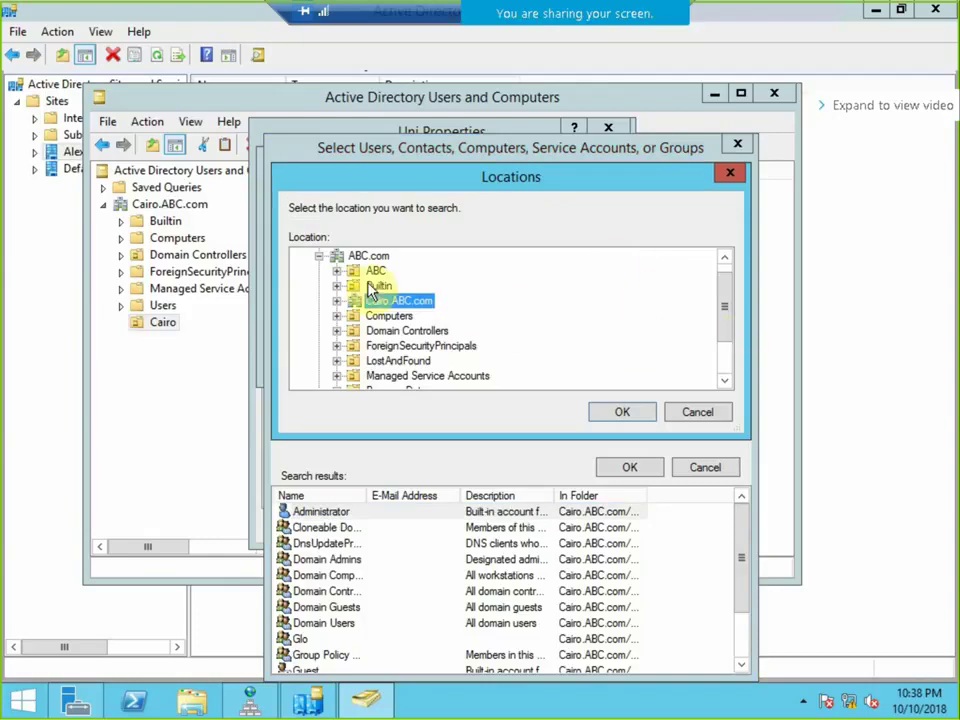
Scroll through the search locations, then cancel back to the simple member-name picker.
scroll(560, 340, down, 2)
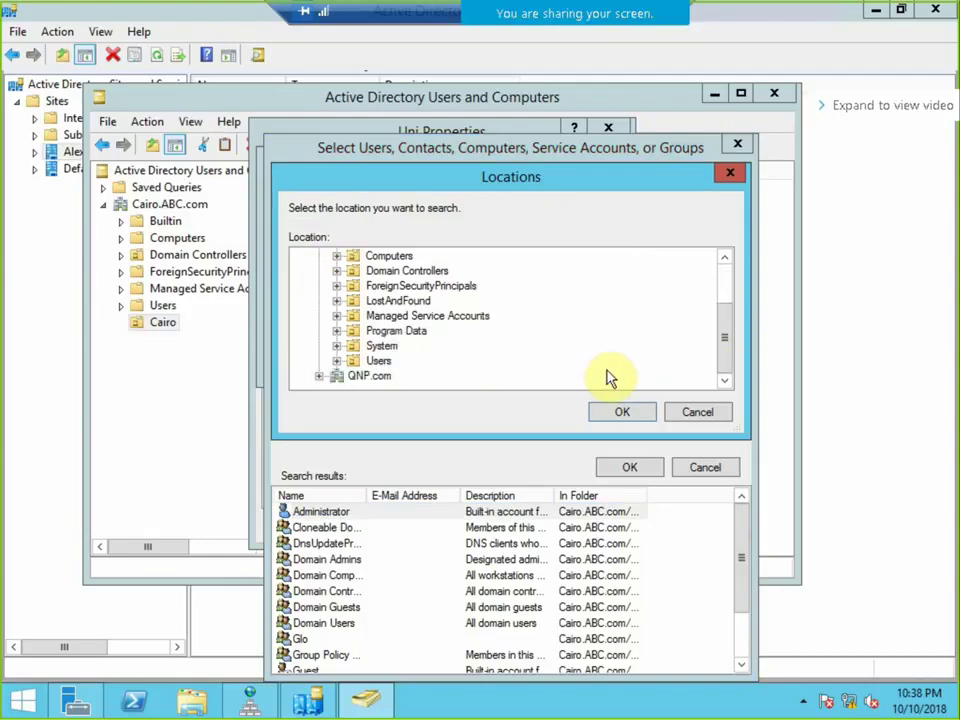
scroll(605, 378, up, 2)
scroll(594, 377, down, 2)
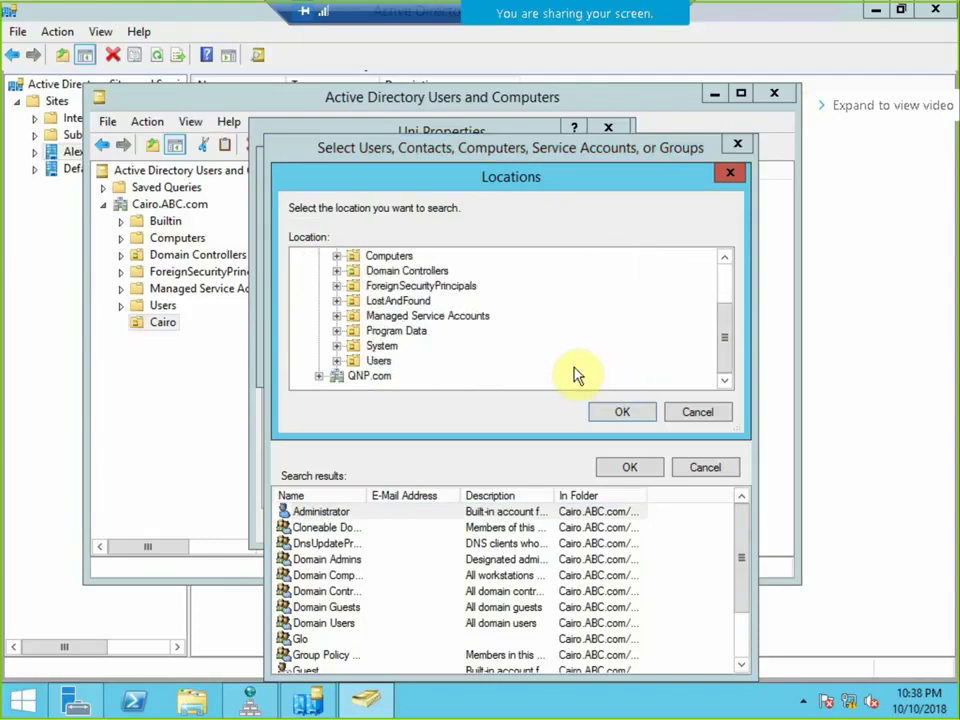
scroll(575, 375, up, 2)
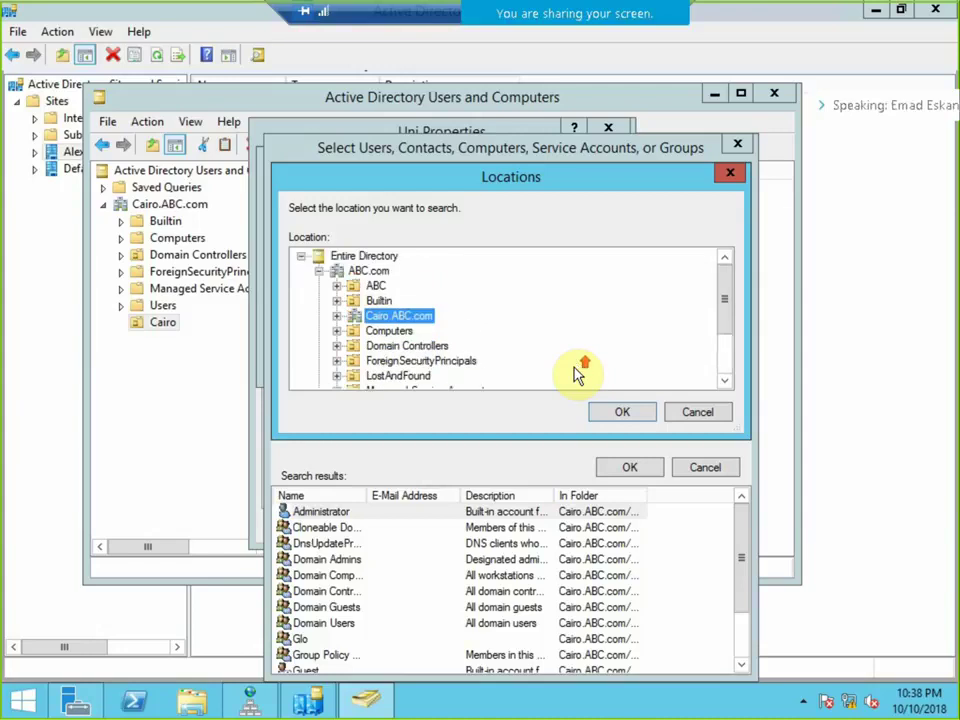
scroll(575, 375, down, 2)
scroll(572, 374, up, 1)
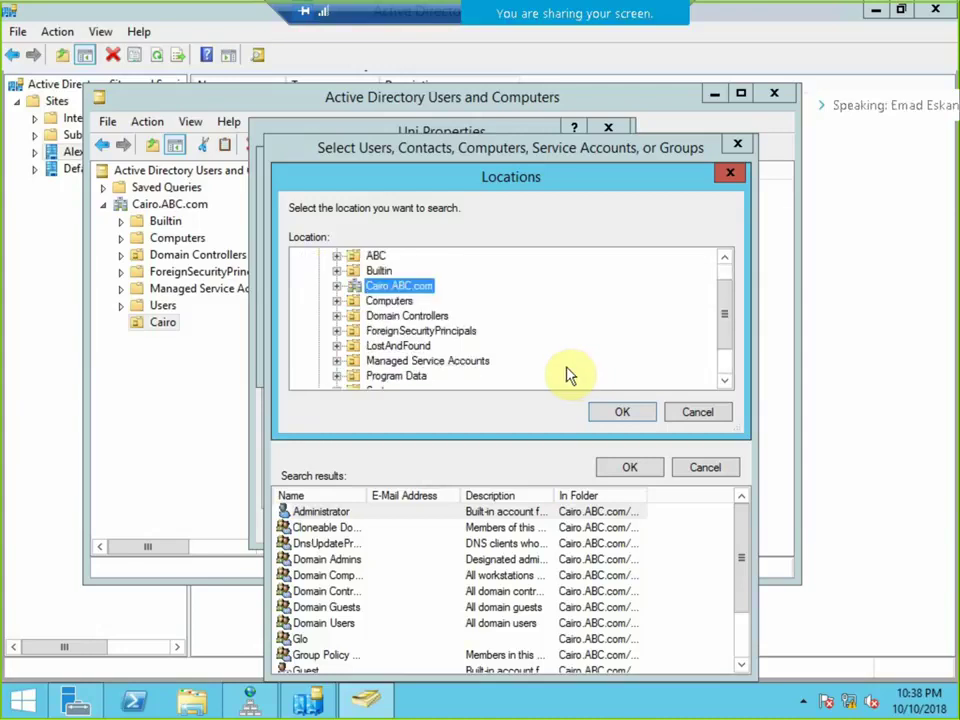
scroll(566, 375, down, 1)
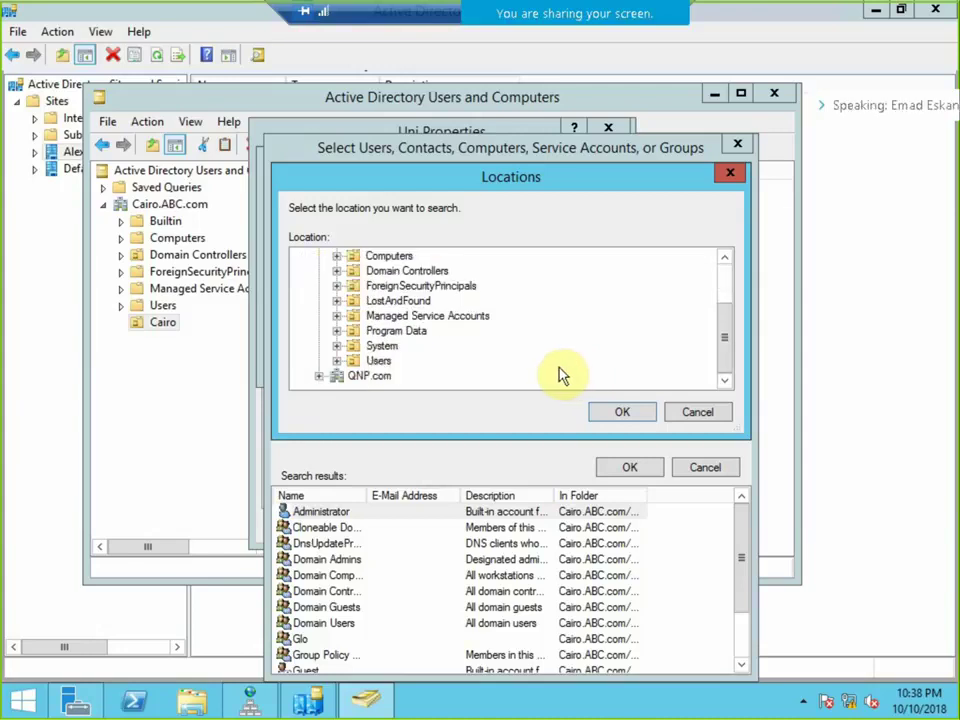
scroll(560, 375, up, 2)
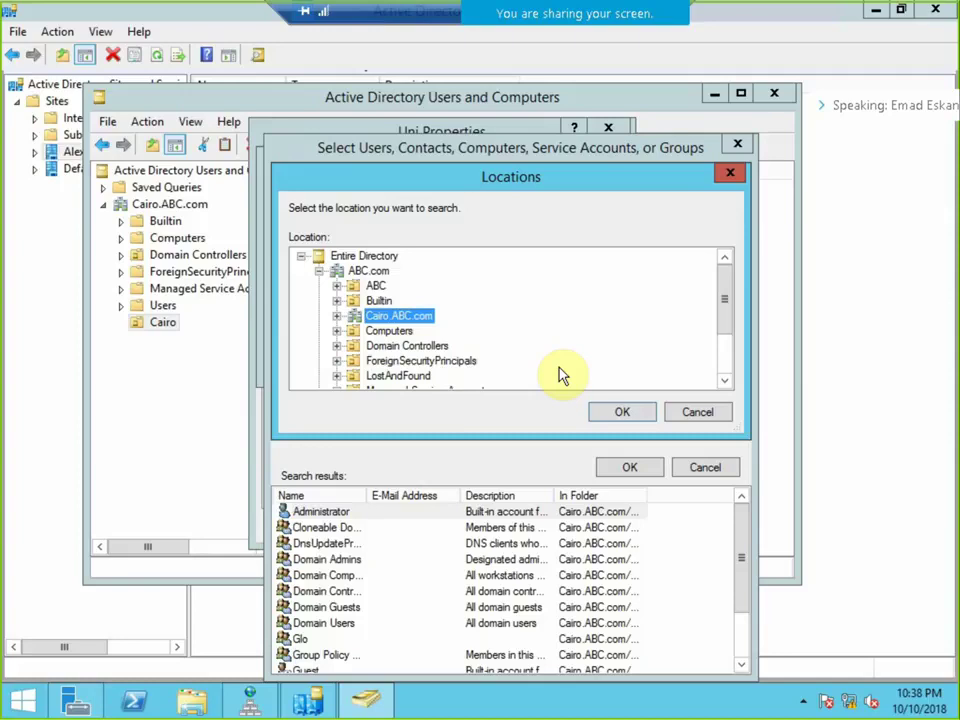
scroll(555, 376, down, 2)
scroll(553, 377, up, 1)
scroll(553, 377, down, 1)
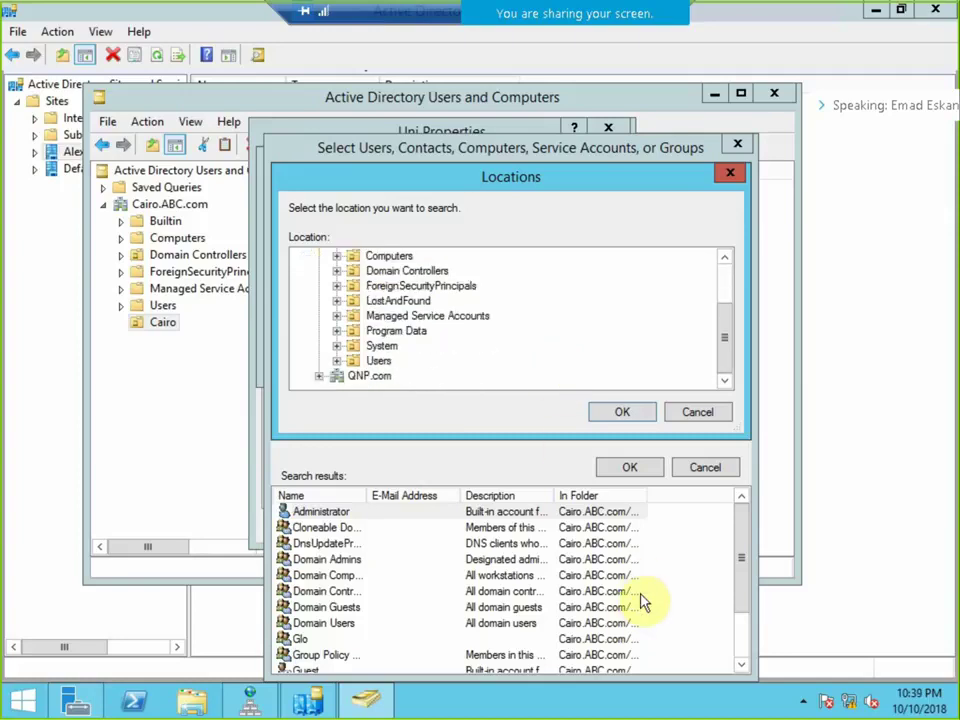
click(697, 414)
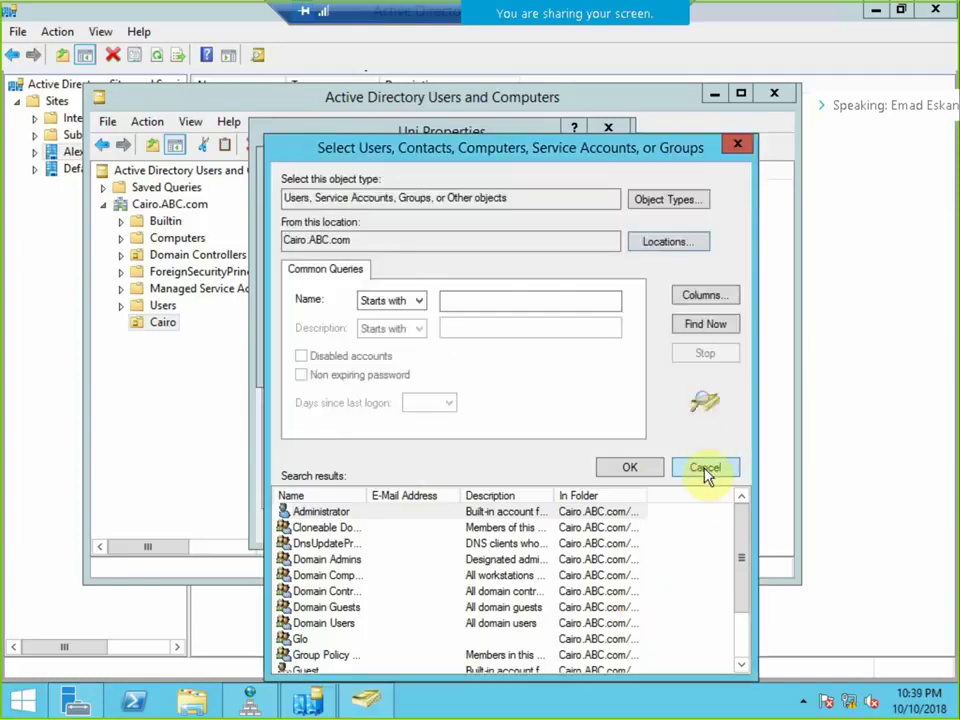
click(705, 468)
Stop the screen share and restore the remote session to a window.
mouse_move(504, 26)
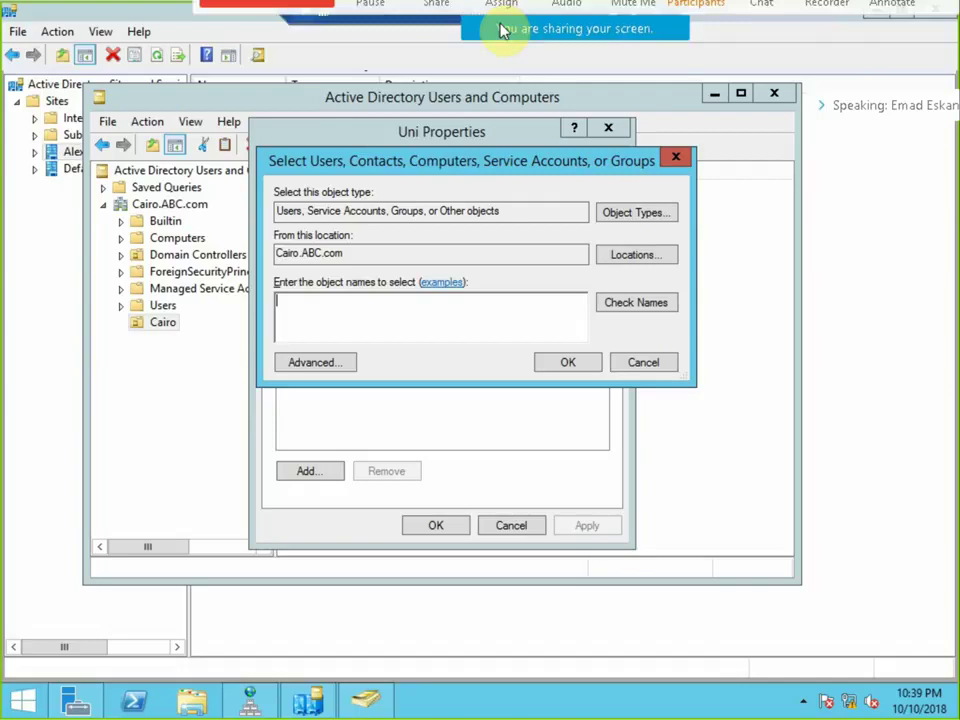
click(315, 36)
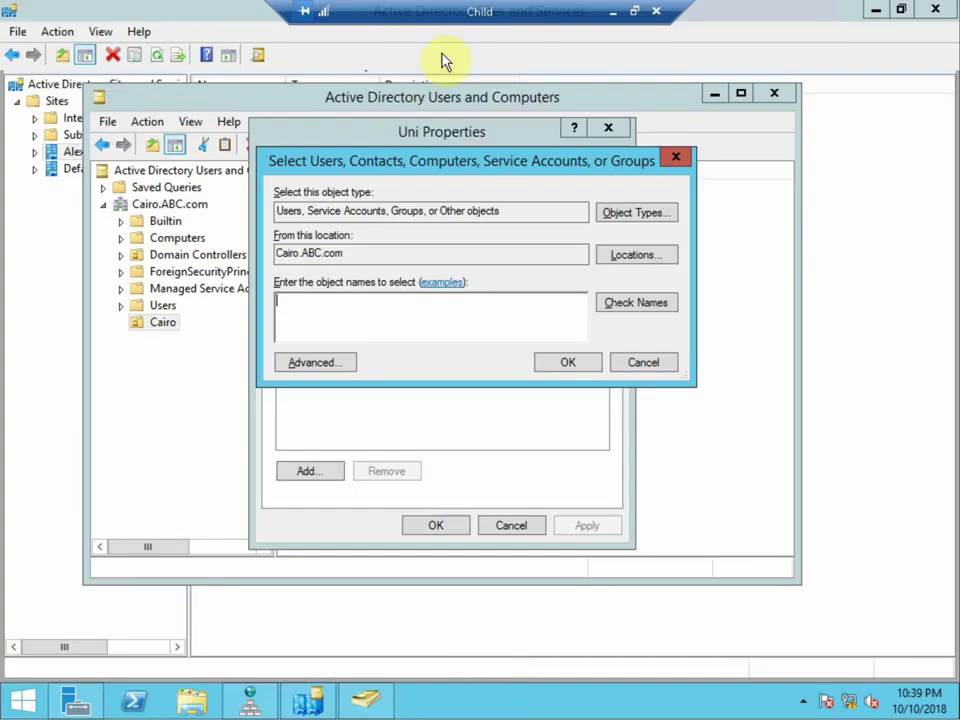
click(633, 11)
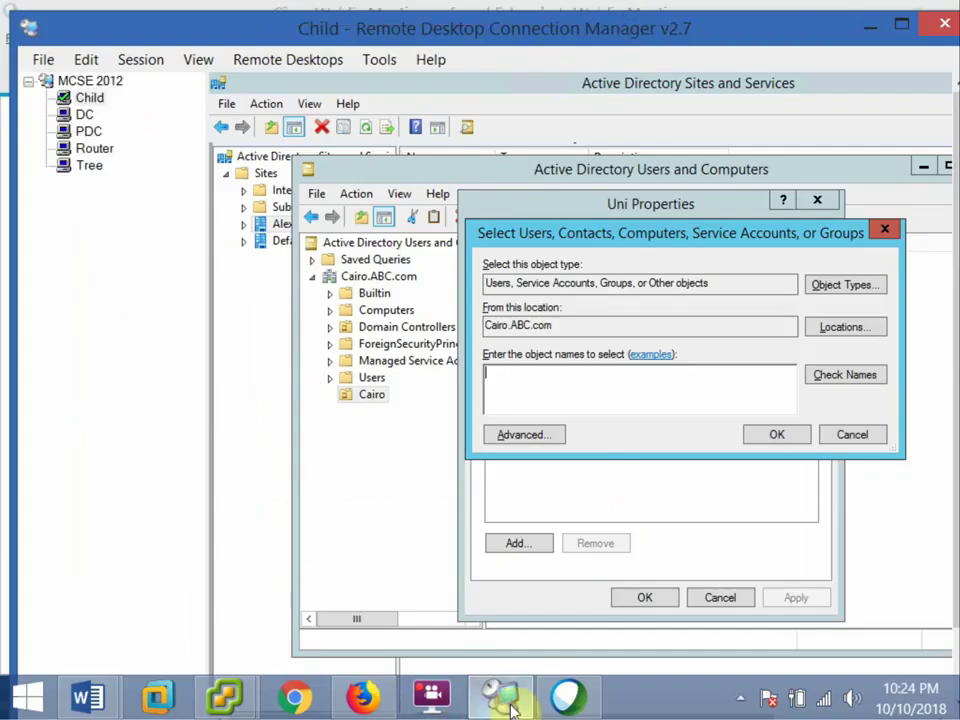
Resume screen sharing and show the PDC server's session full screen.
click(566, 698)
click(290, 450)
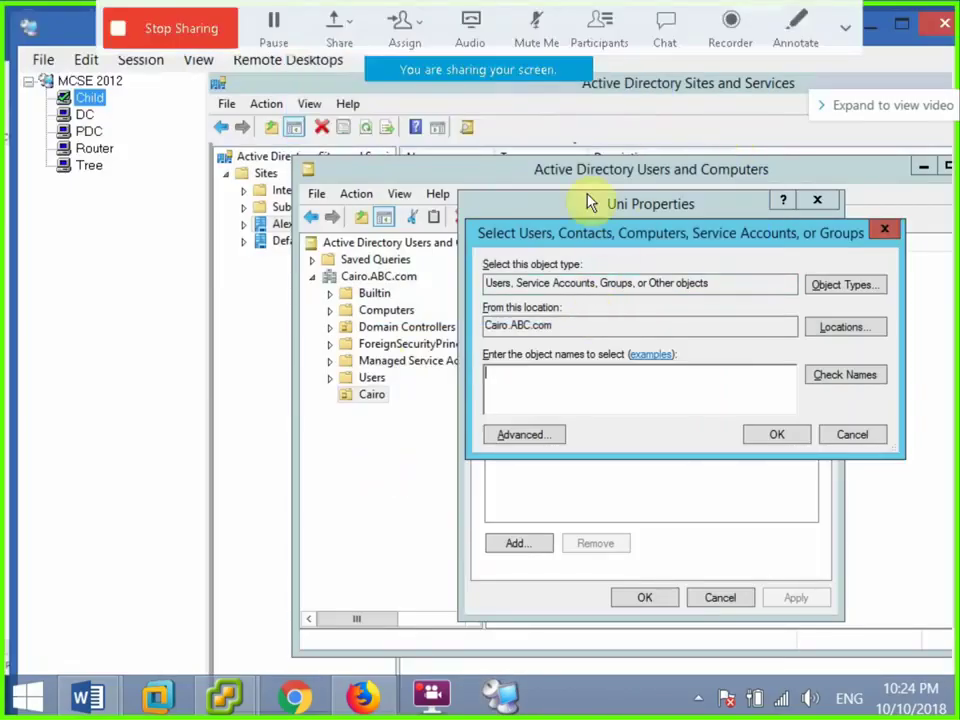
click(90, 131)
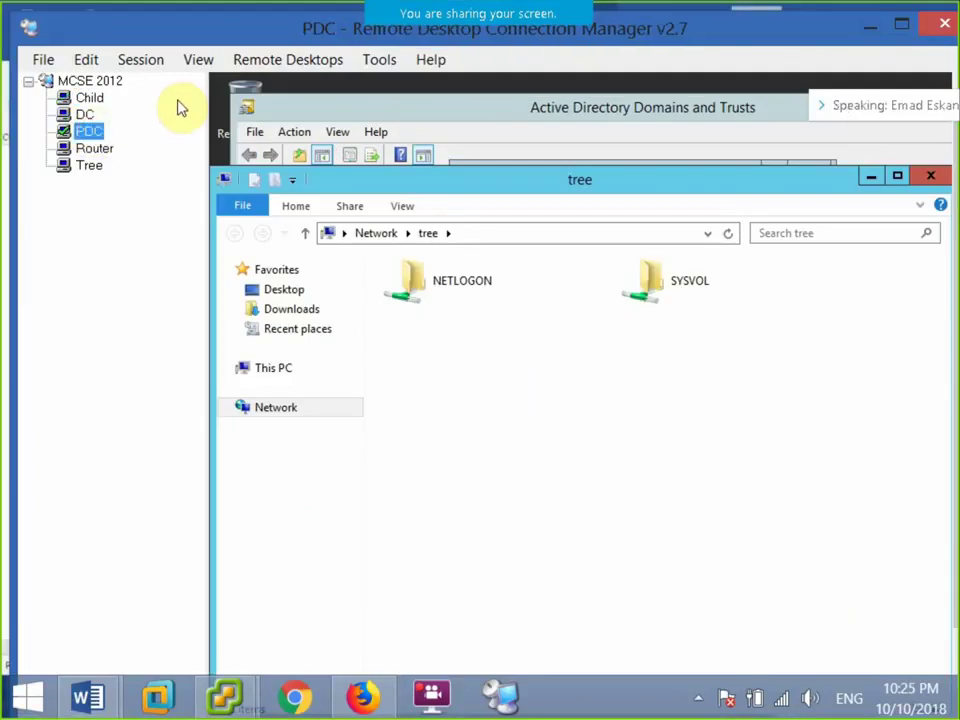
click(130, 61)
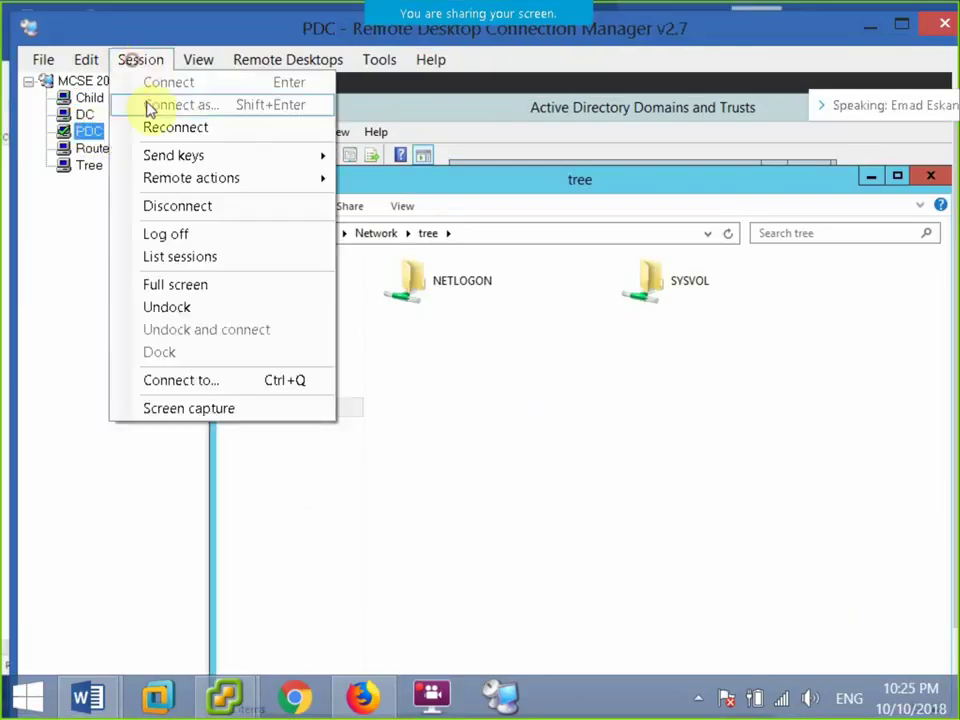
click(190, 284)
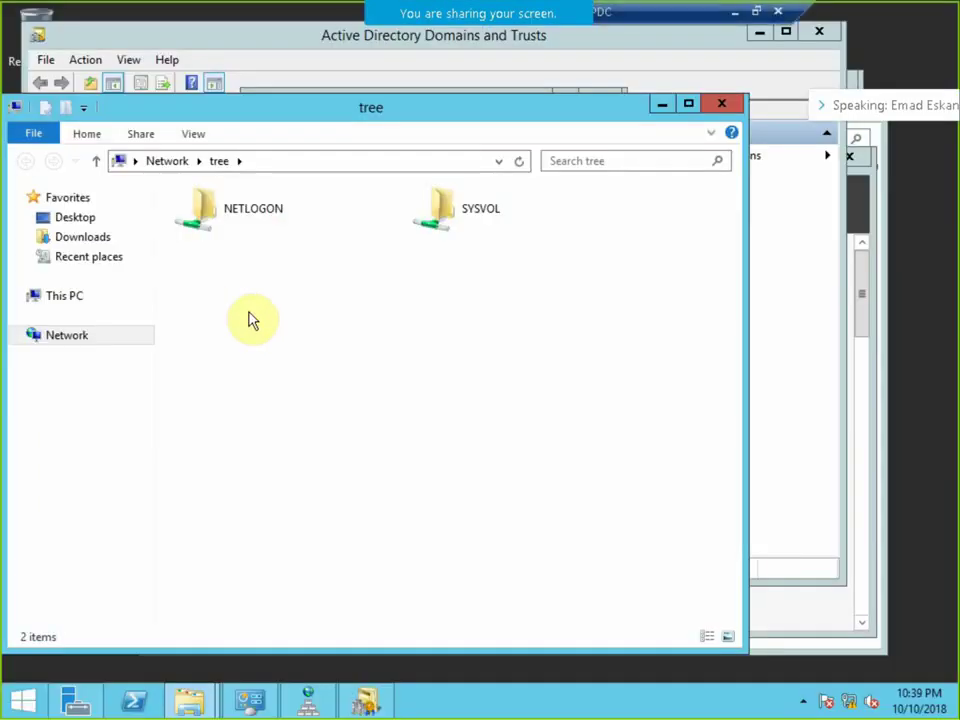
Launch Active Directory Users and Computers from Server Manager and expand NBE.com.
click(75, 703)
click(733, 206)
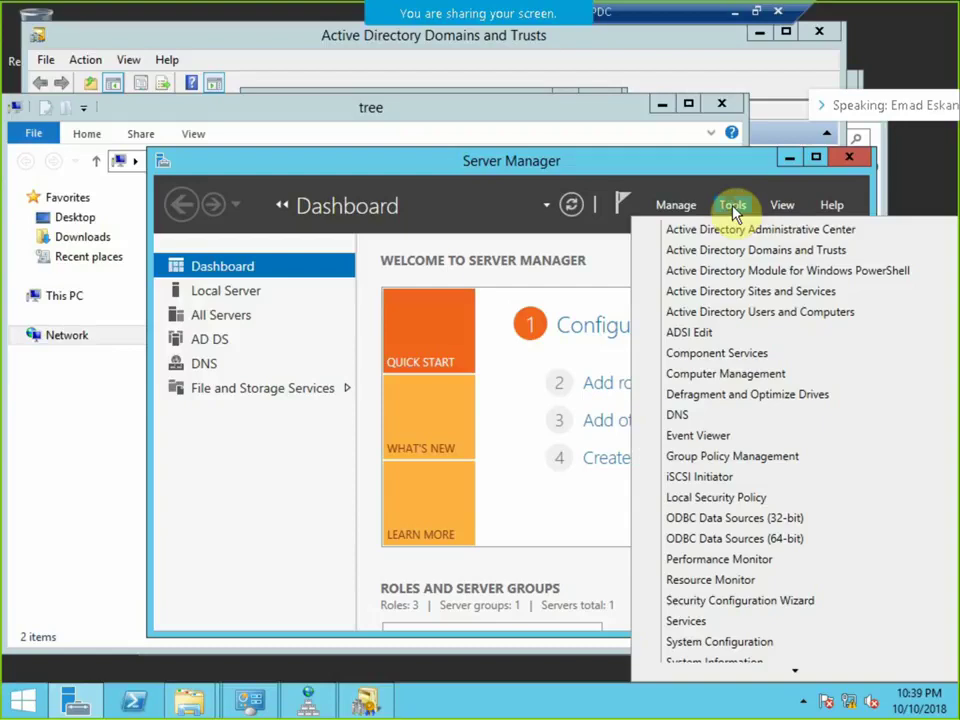
click(761, 313)
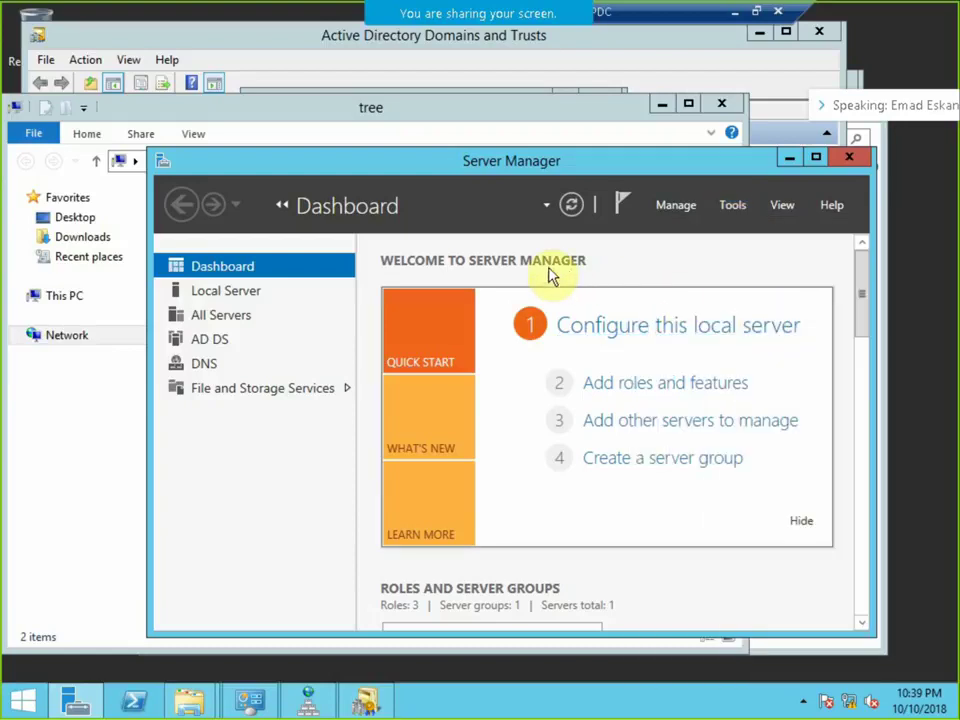
click(124, 207)
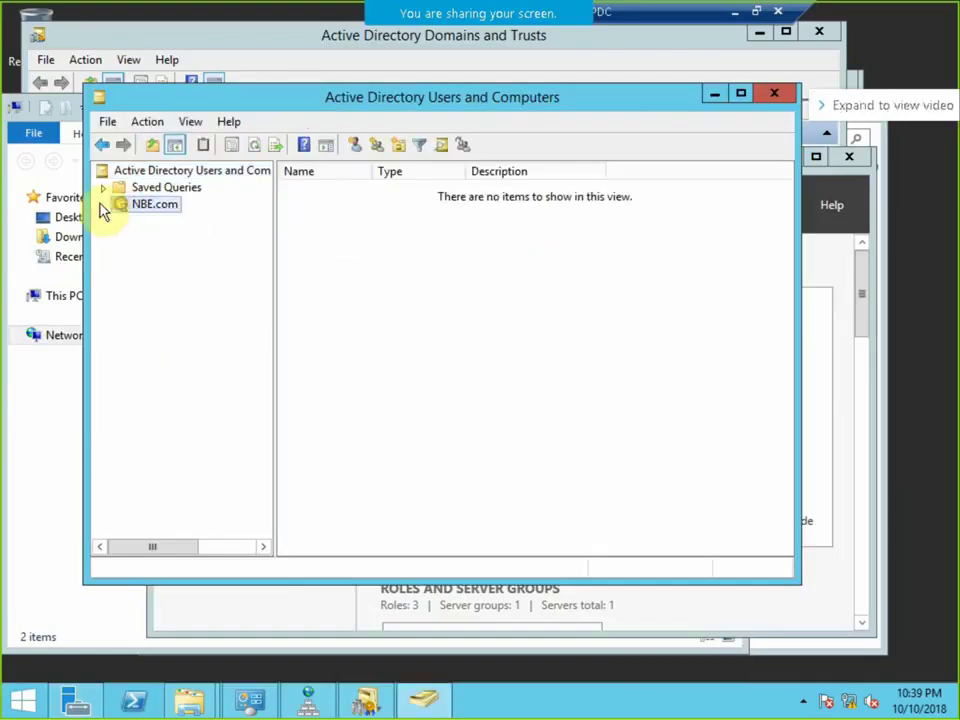
Create an organizational unit named NBE under NBE.com.
click(102, 205)
right_click(131, 205)
mouse_move(311, 339)
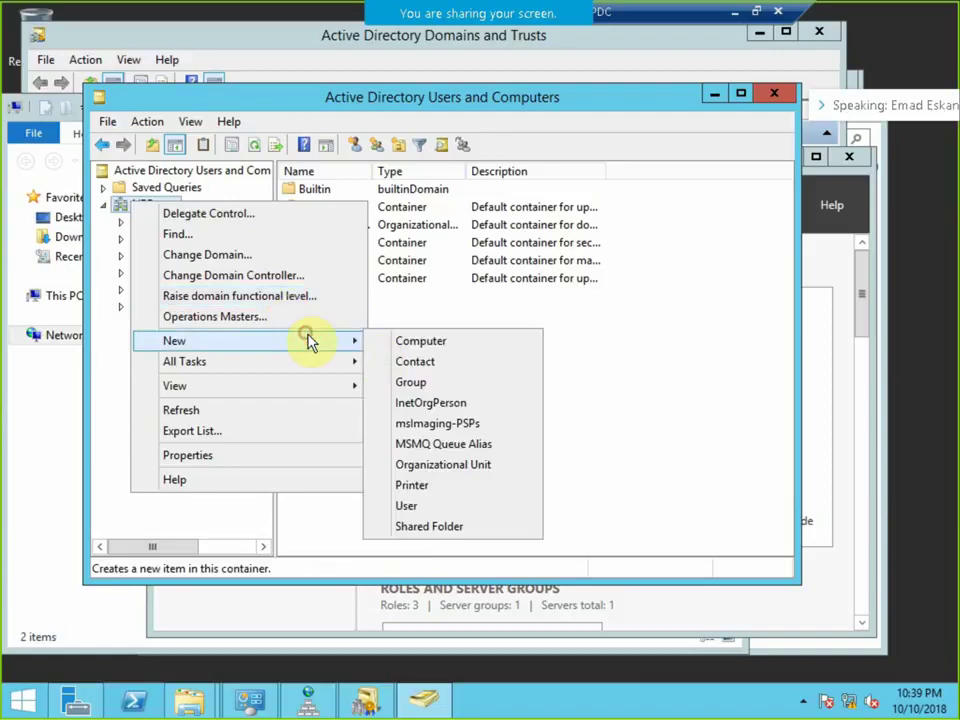
click(458, 465)
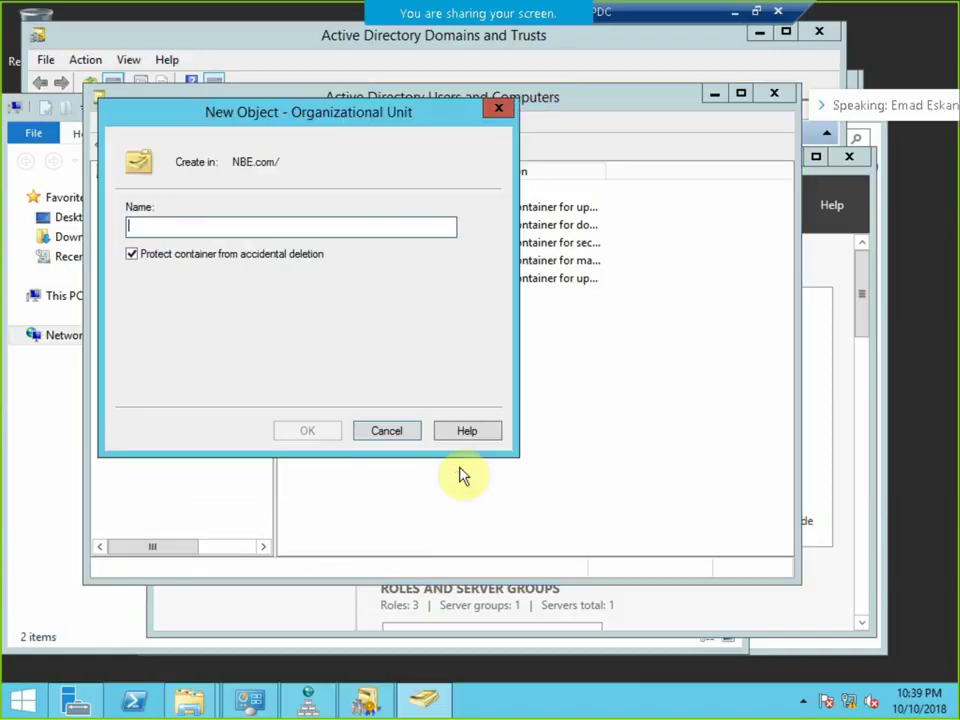
text(NBE)
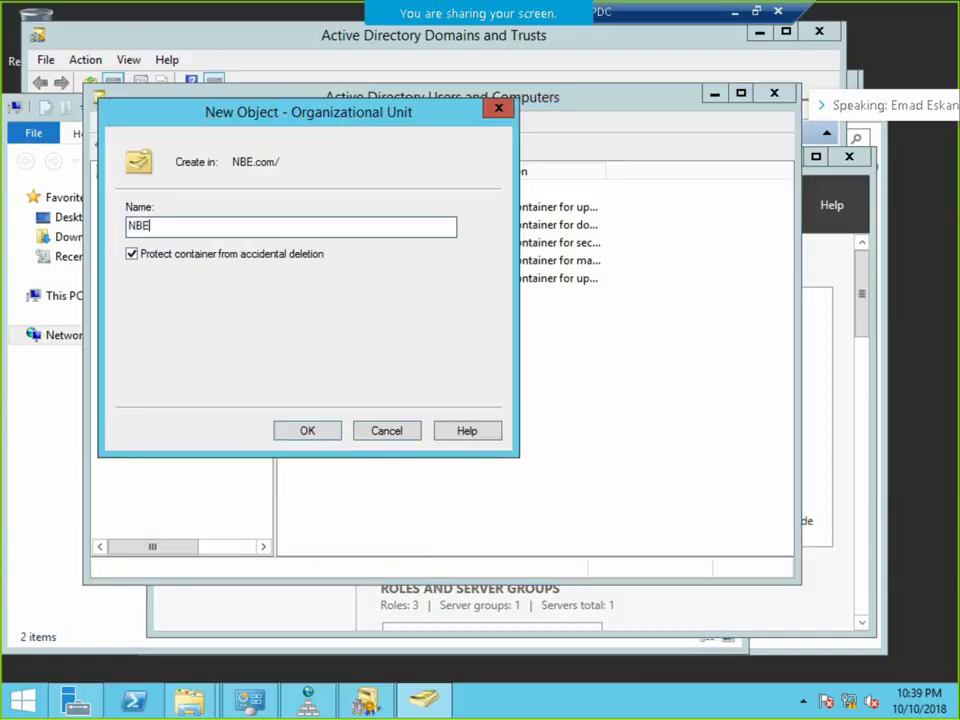
click(305, 431)
Create the domain local group DL and the global group G in NBE.
right_click(356, 303)
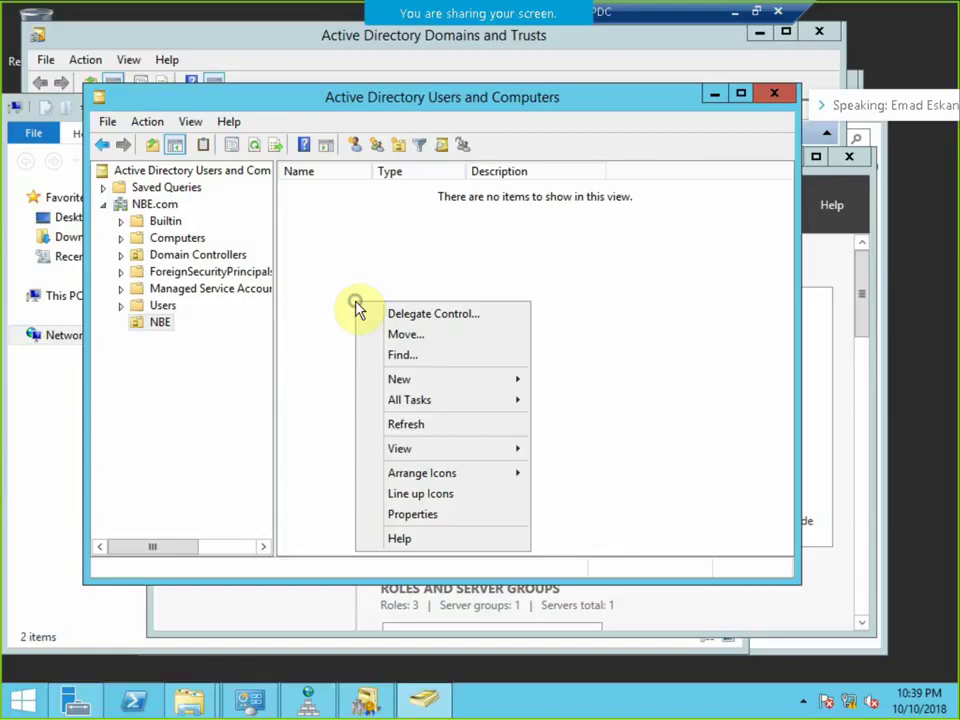
mouse_move(505, 388)
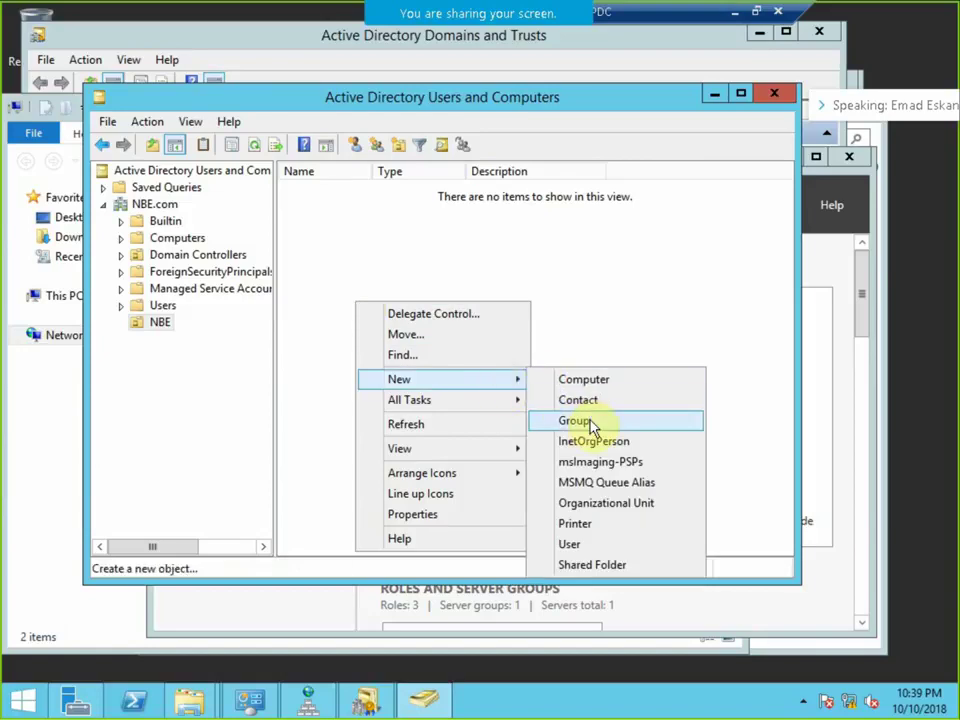
click(592, 422)
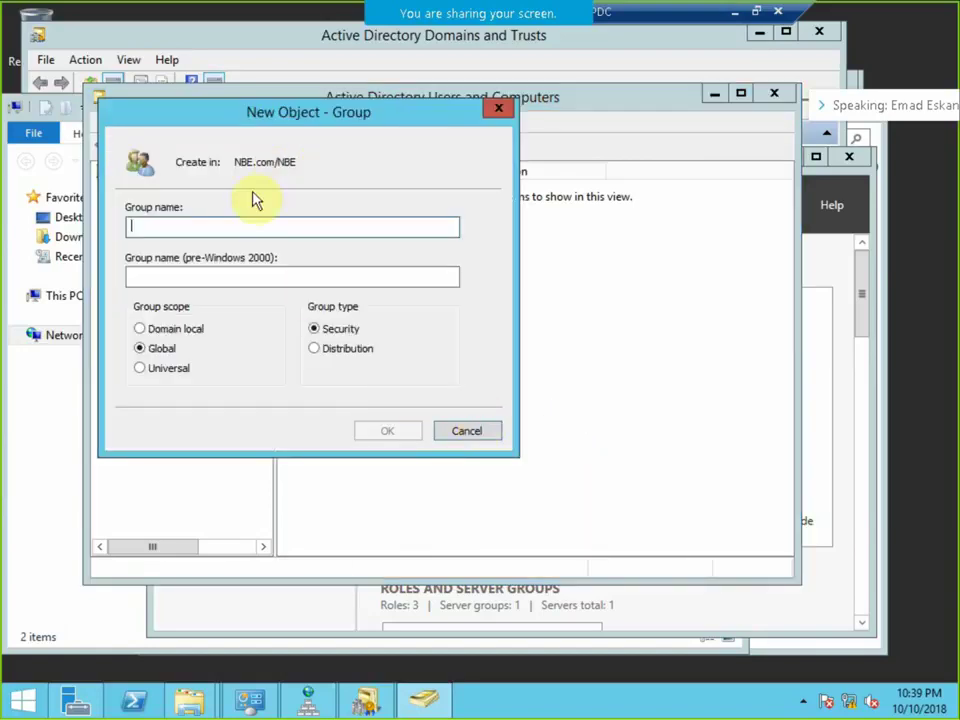
text(DL)
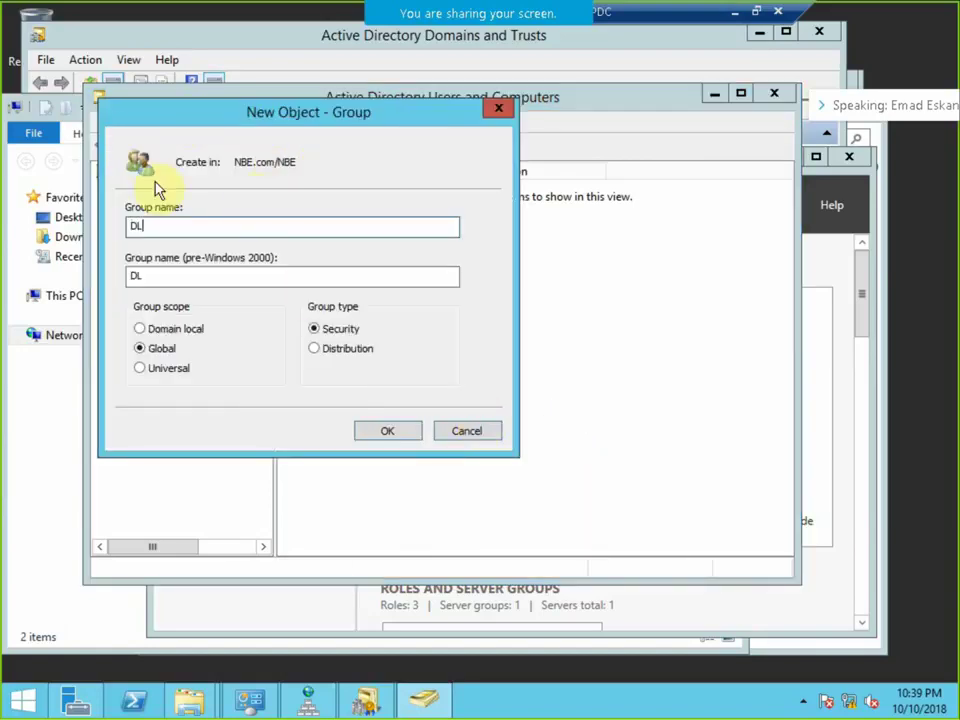
click(168, 328)
click(390, 431)
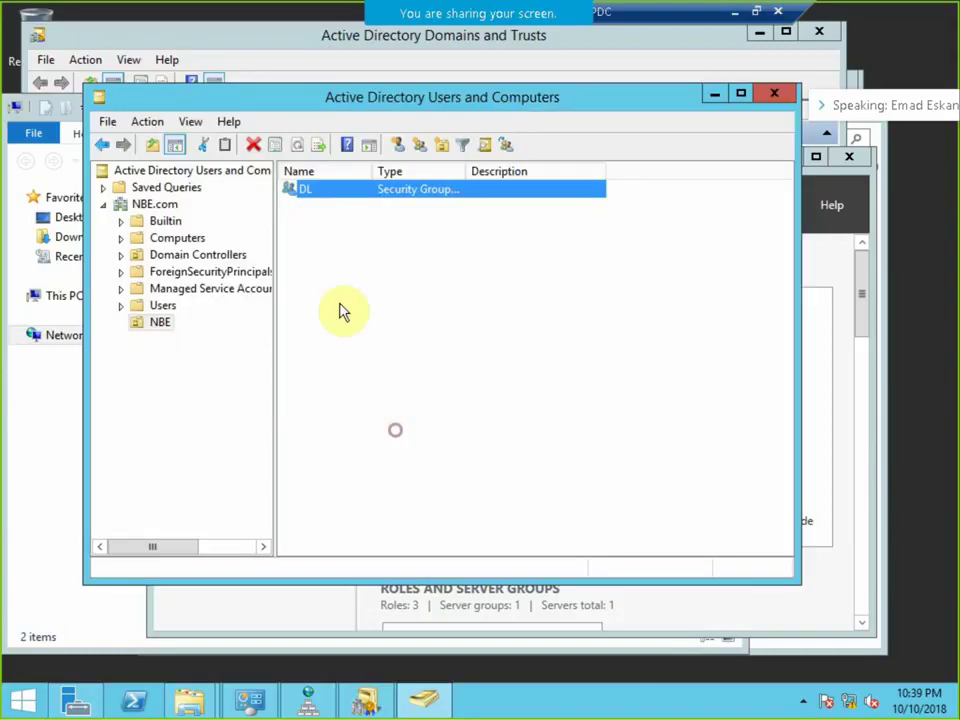
right_click(331, 268)
click(441, 353)
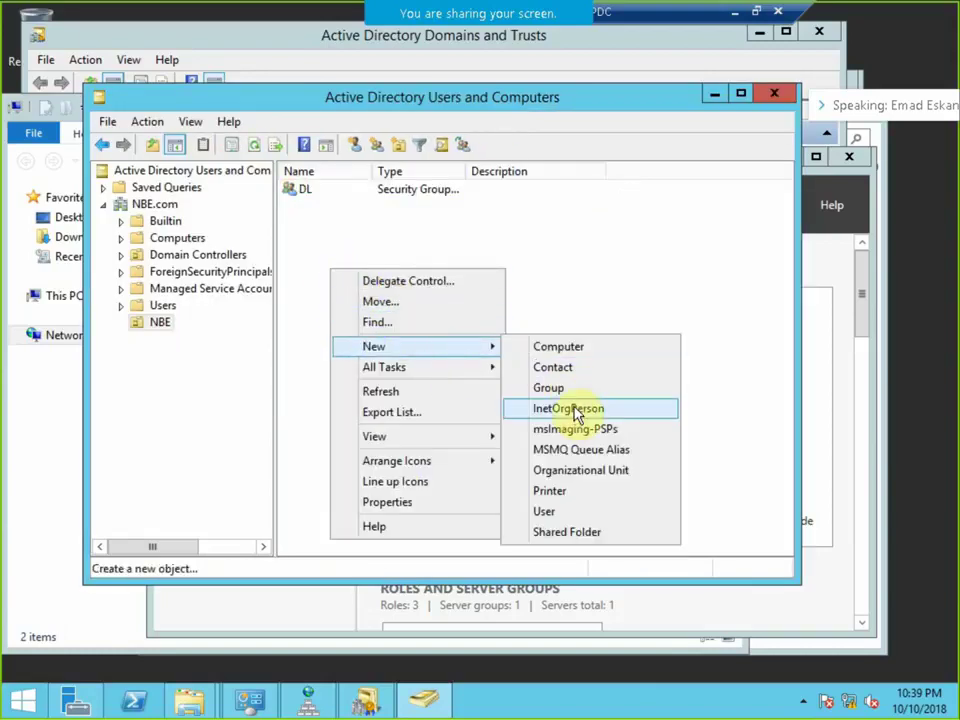
click(569, 389)
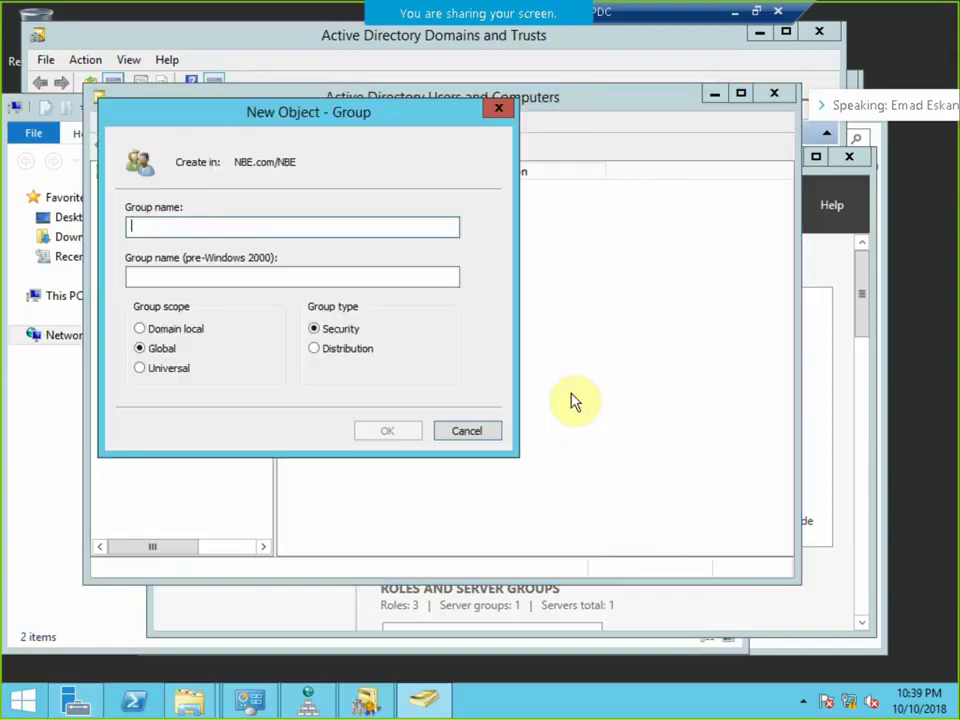
text(F)
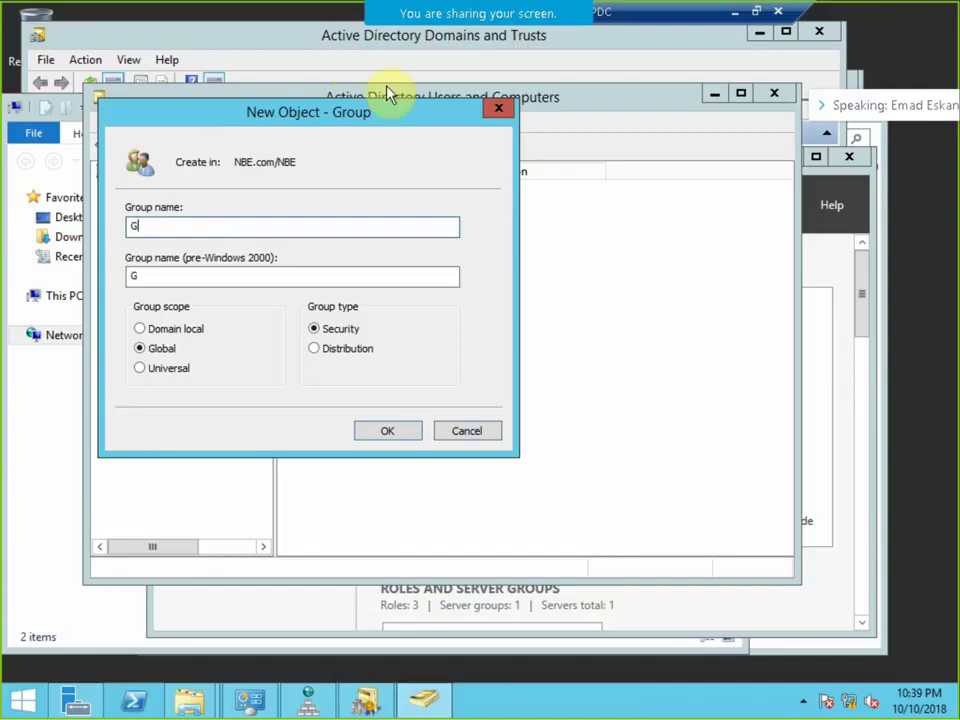
click(386, 434)
Create a universal security group named Un in the NBE unit.
right_click(356, 330)
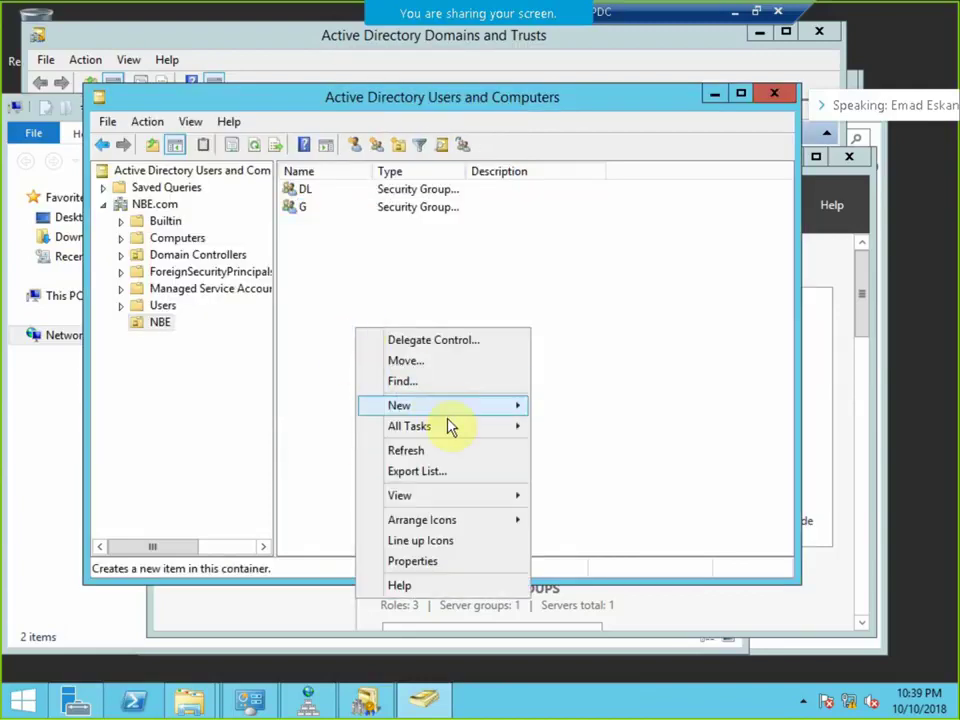
mouse_move(466, 410)
click(600, 446)
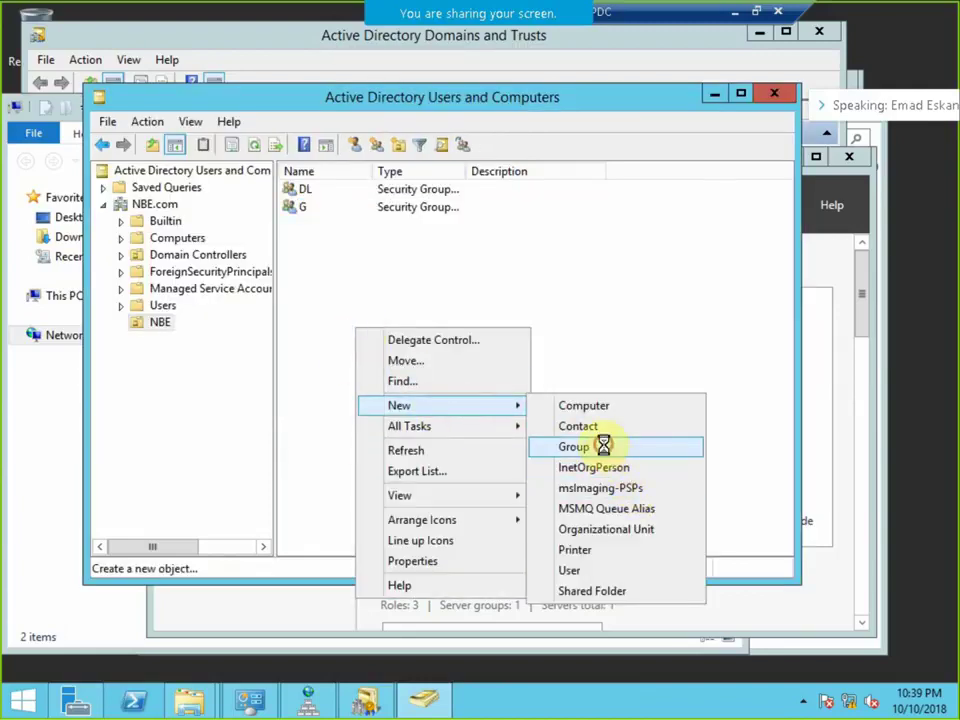
text(Un)
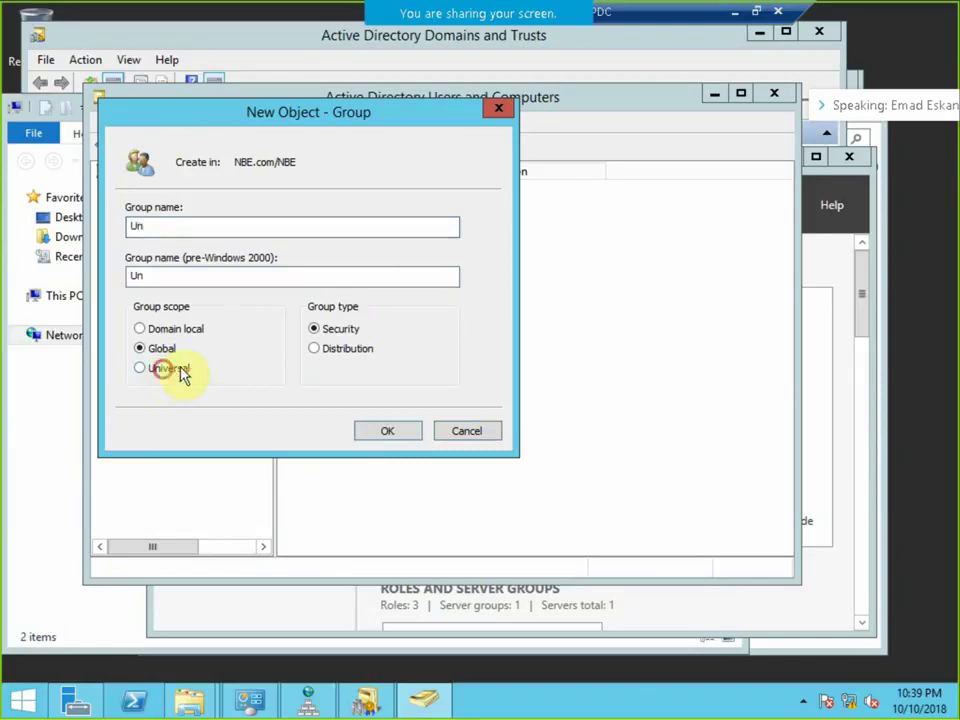
click(181, 372)
click(387, 430)
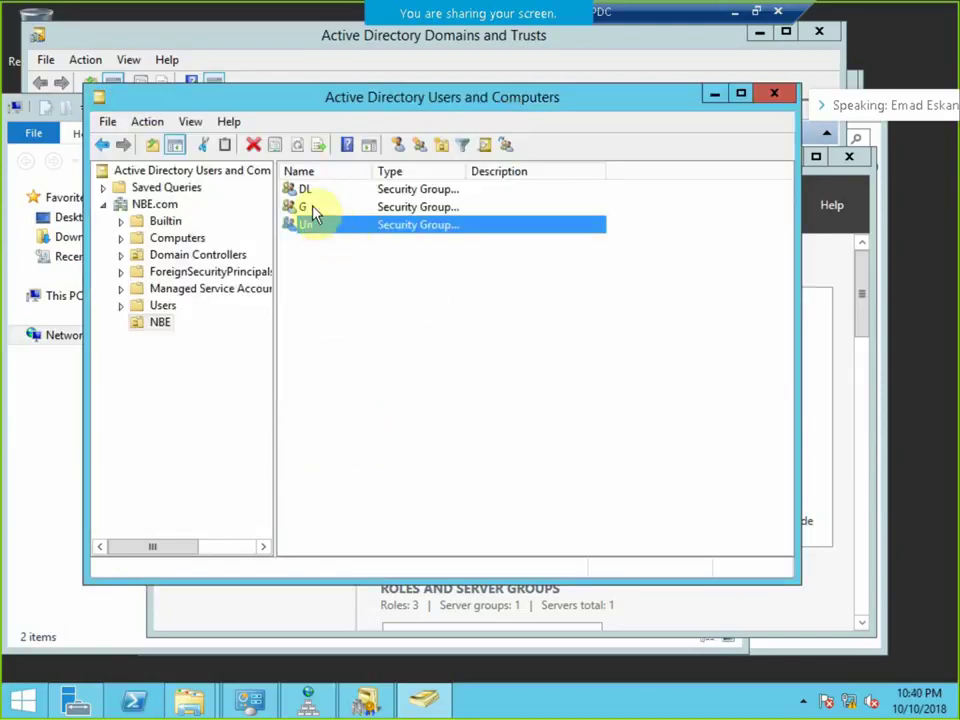
Open the search locations for adding members to the DL group.
right_click(303, 191)
click(356, 358)
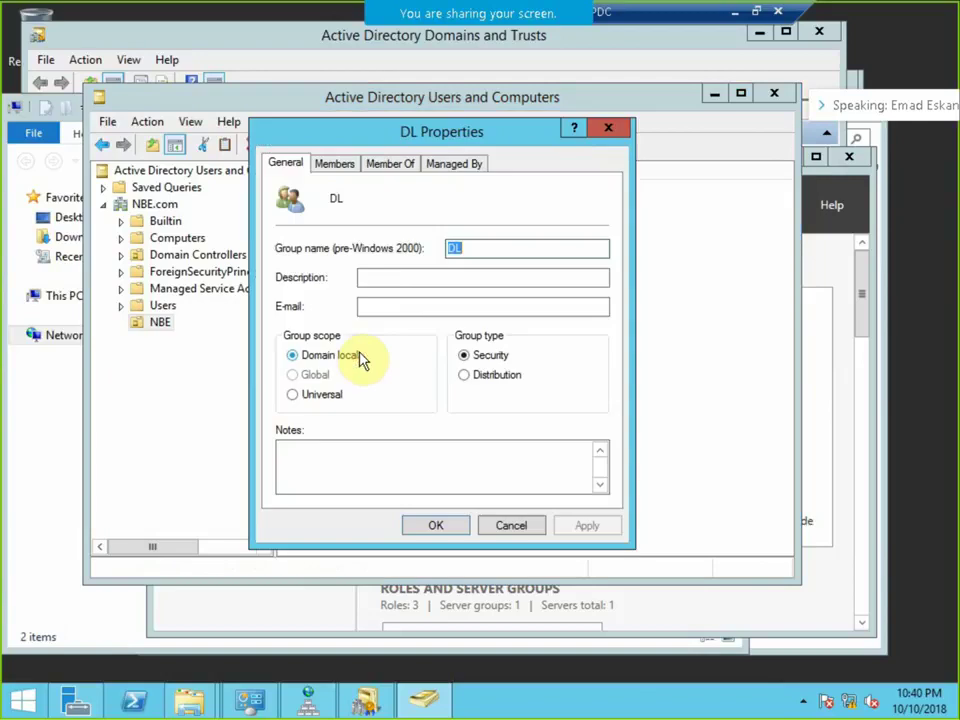
click(345, 166)
click(310, 469)
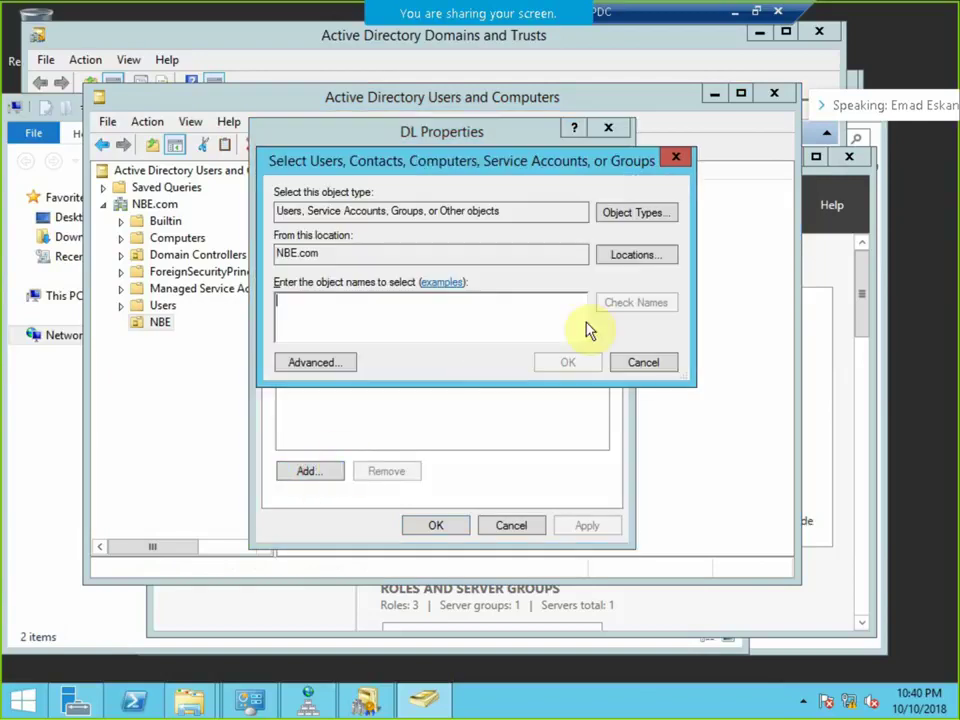
click(636, 255)
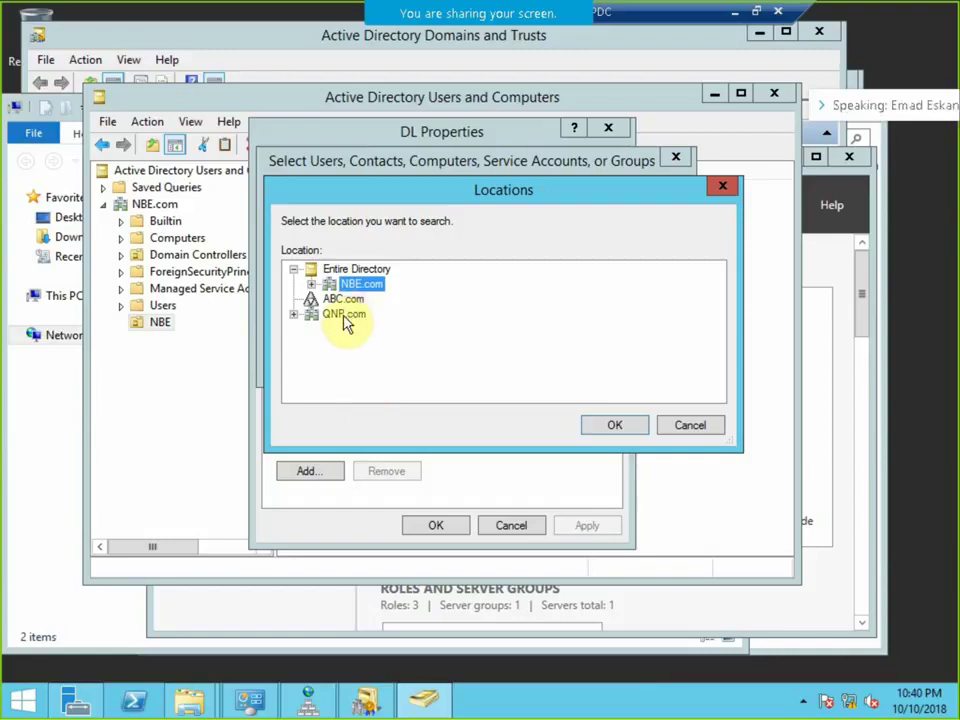
Check the QNP.com and ABC.com locations, then cancel out of DL's properties unchanged.
click(346, 316)
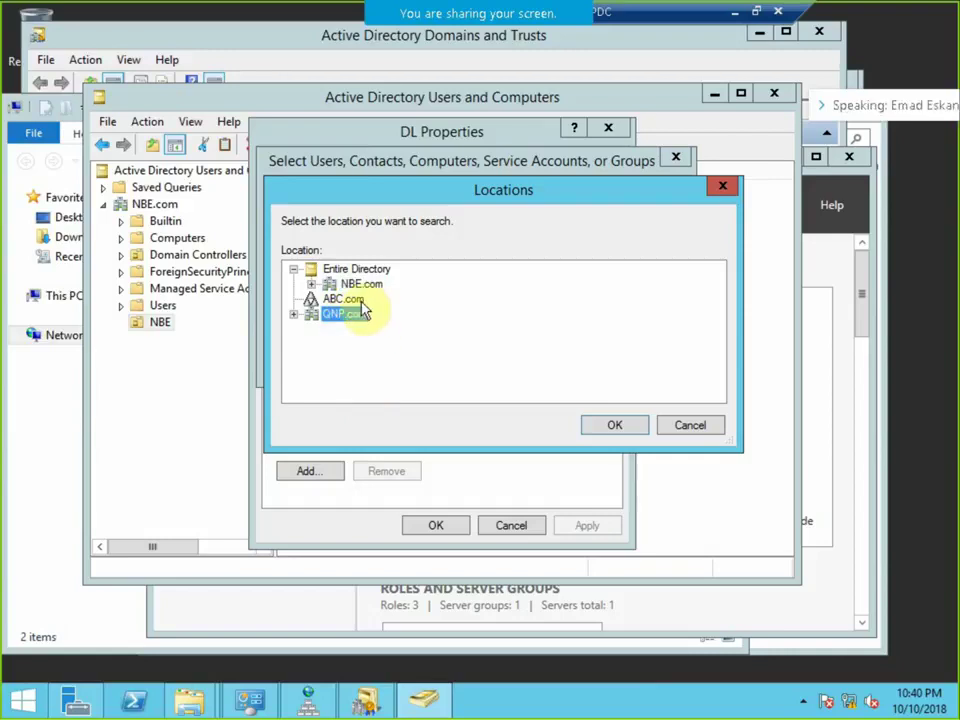
click(360, 302)
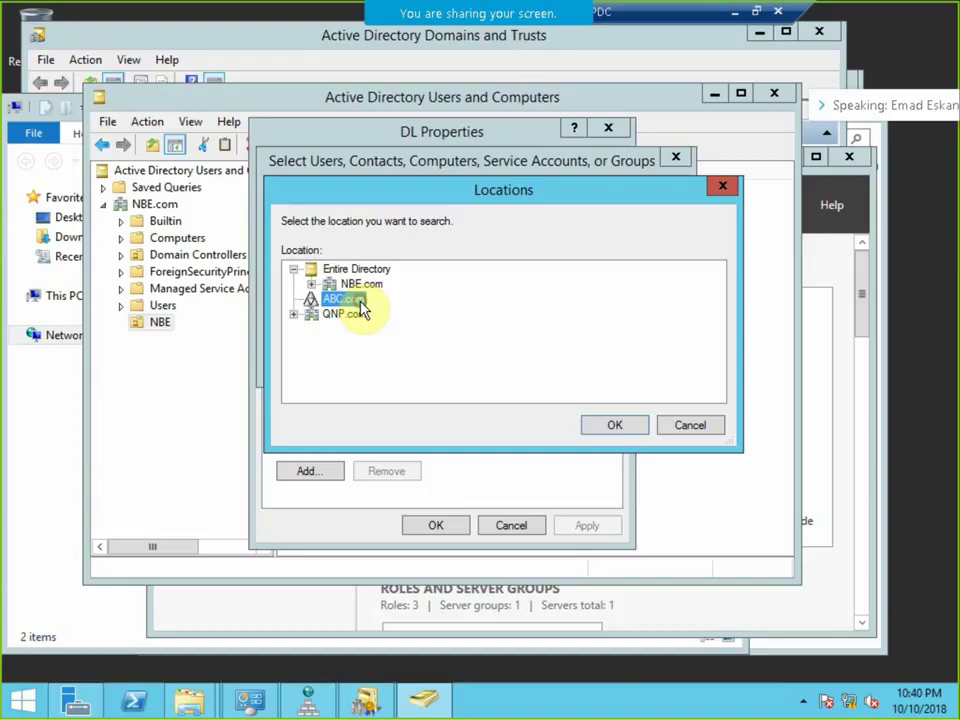
click(696, 430)
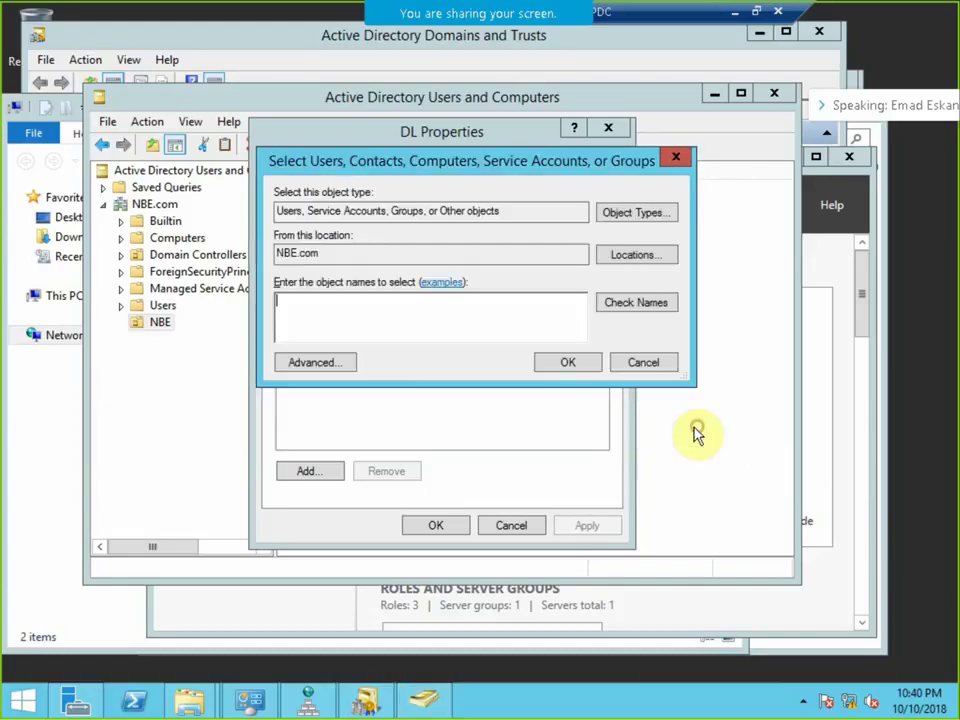
click(636, 366)
click(513, 523)
click(300, 210)
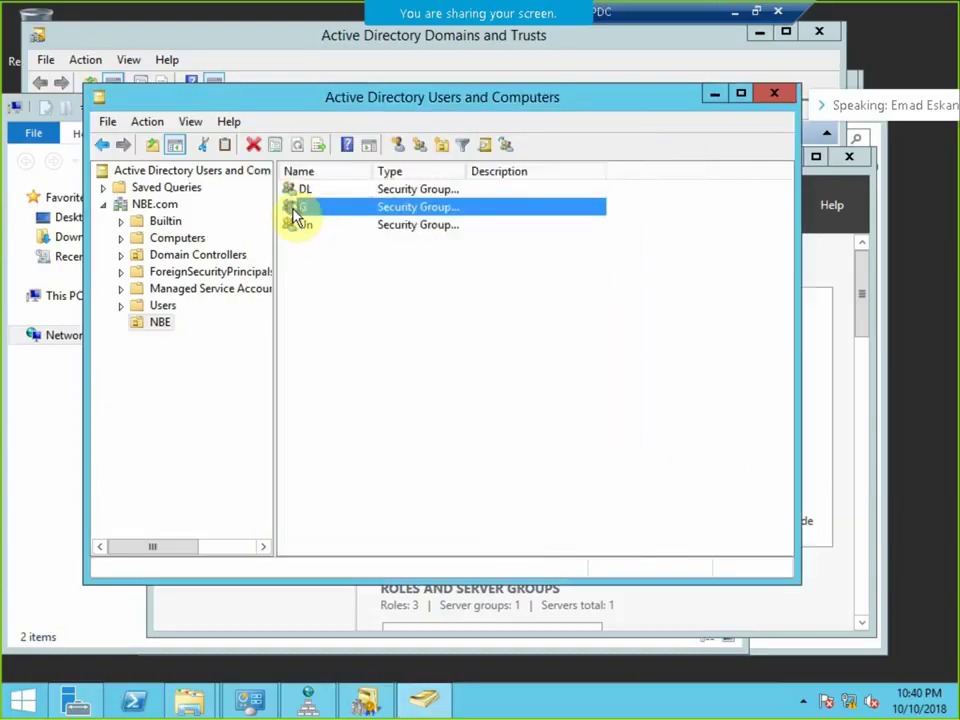
Review the G group's member search locations and cancel without adding members.
right_click(300, 212)
click(358, 378)
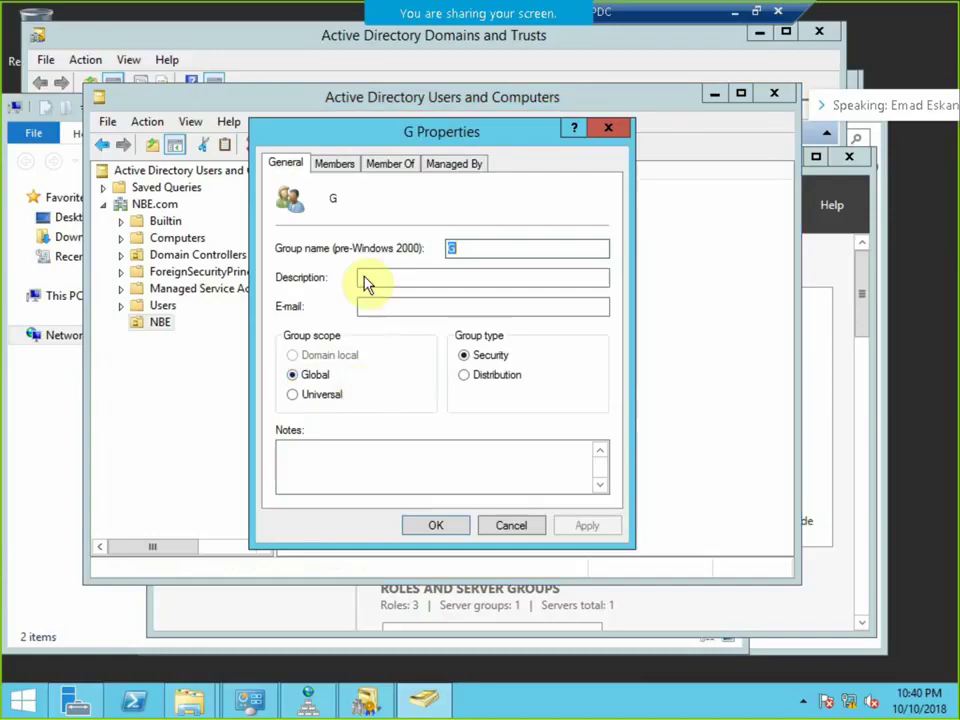
click(334, 164)
click(309, 471)
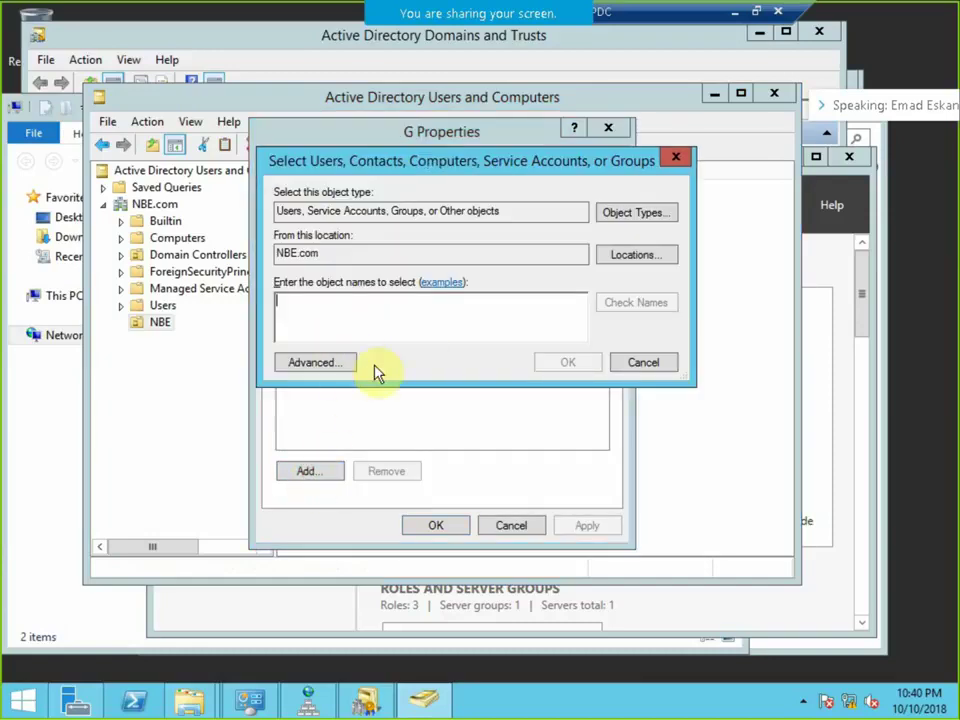
click(648, 262)
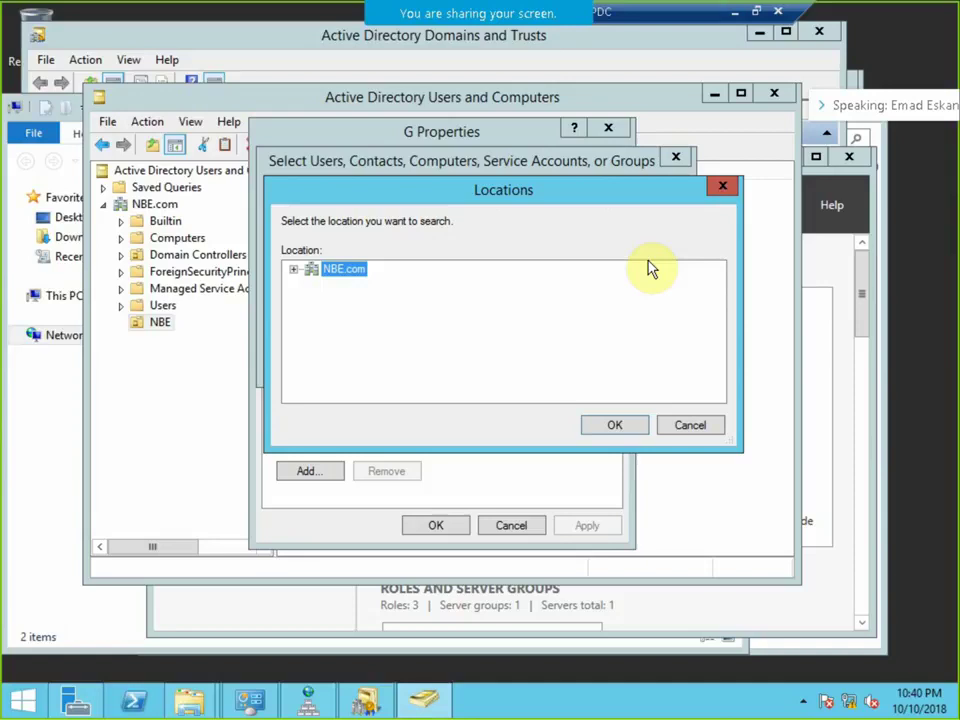
click(690, 425)
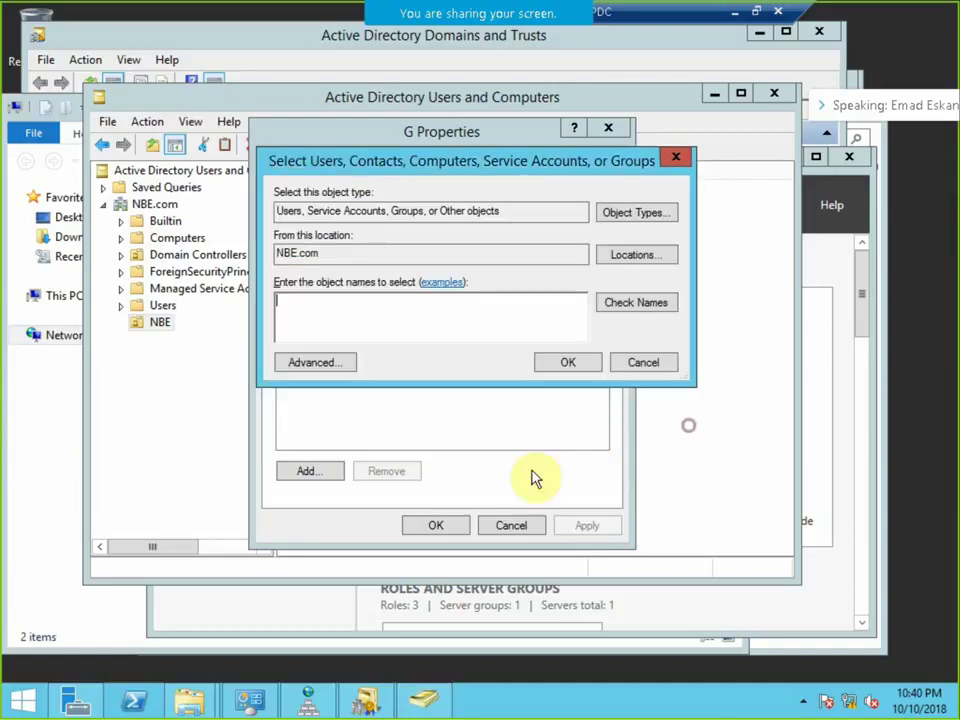
click(640, 366)
click(510, 525)
Open the Un group's member picker, expand NBE.com in the locations list, then cancel.
click(310, 226)
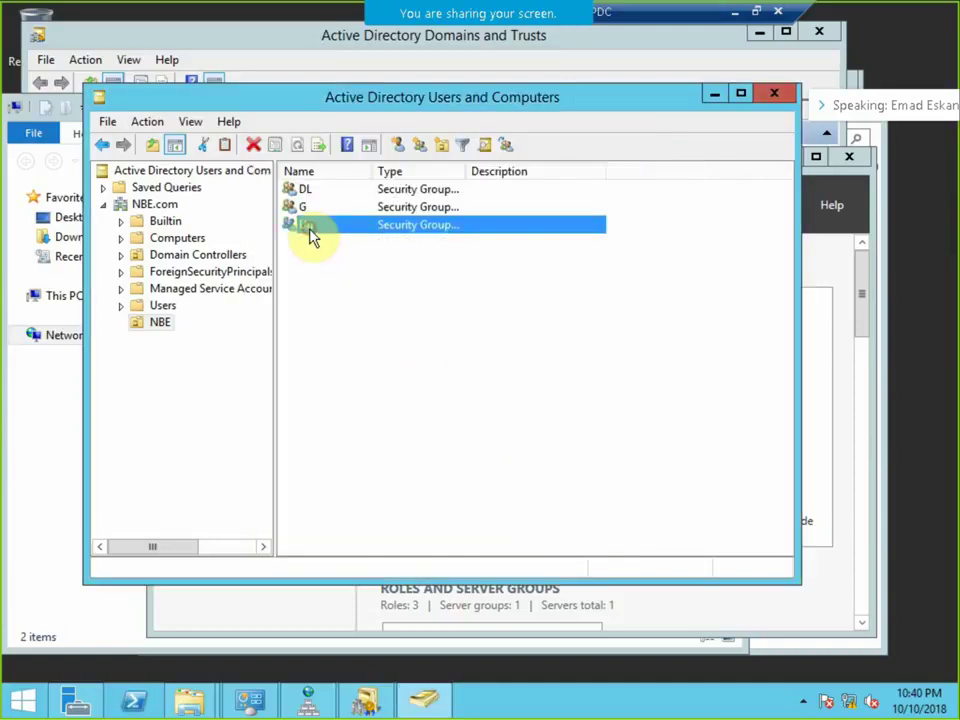
right_click(364, 224)
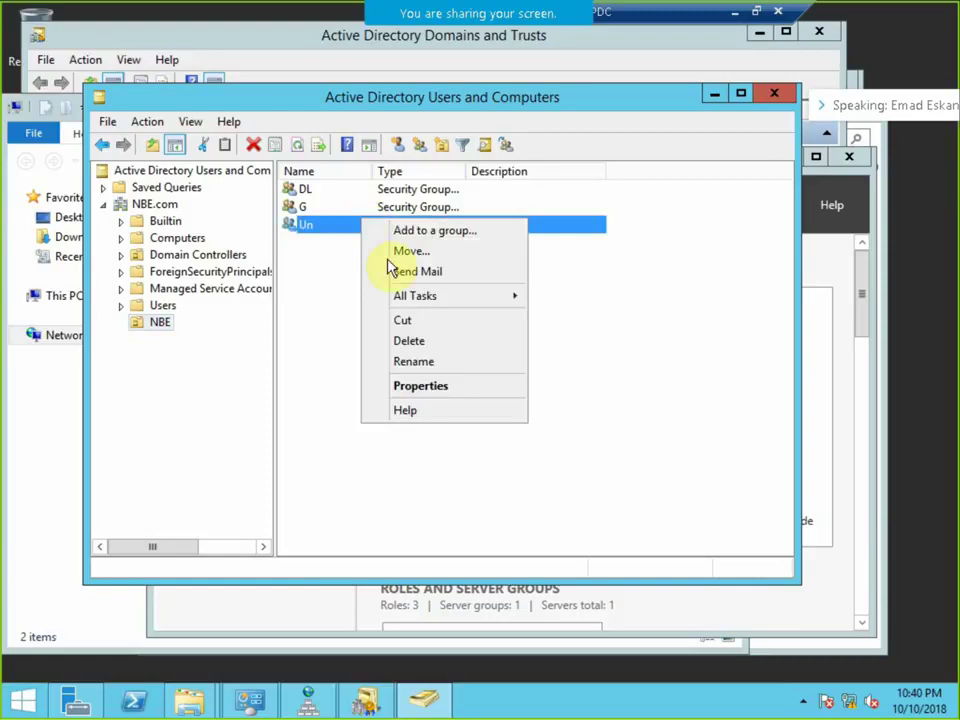
click(436, 384)
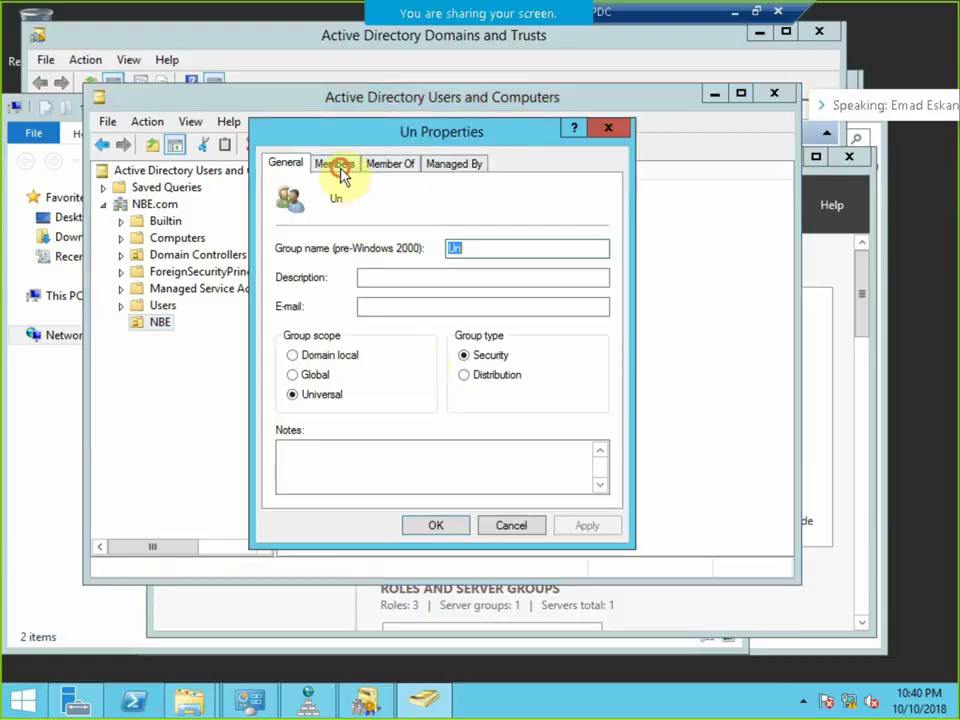
click(334, 163)
click(310, 472)
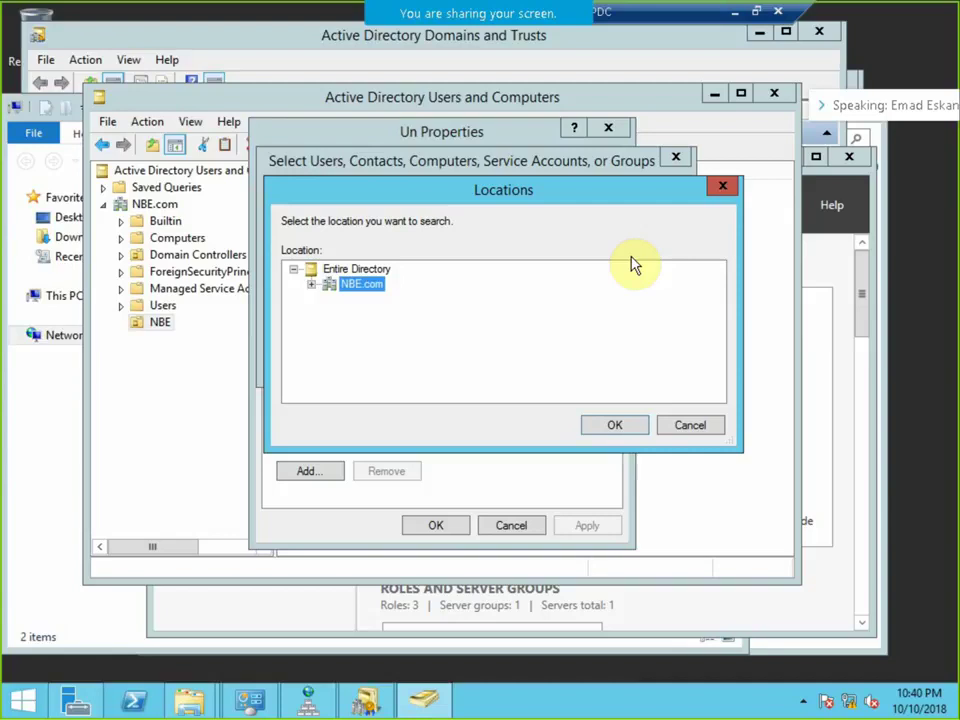
click(311, 285)
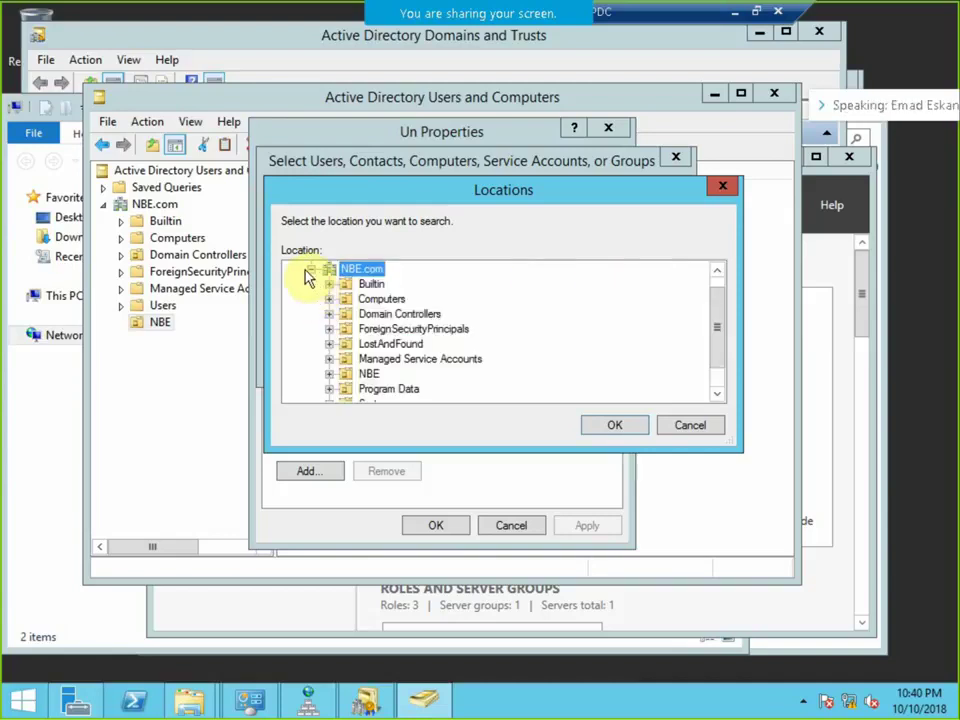
click(311, 270)
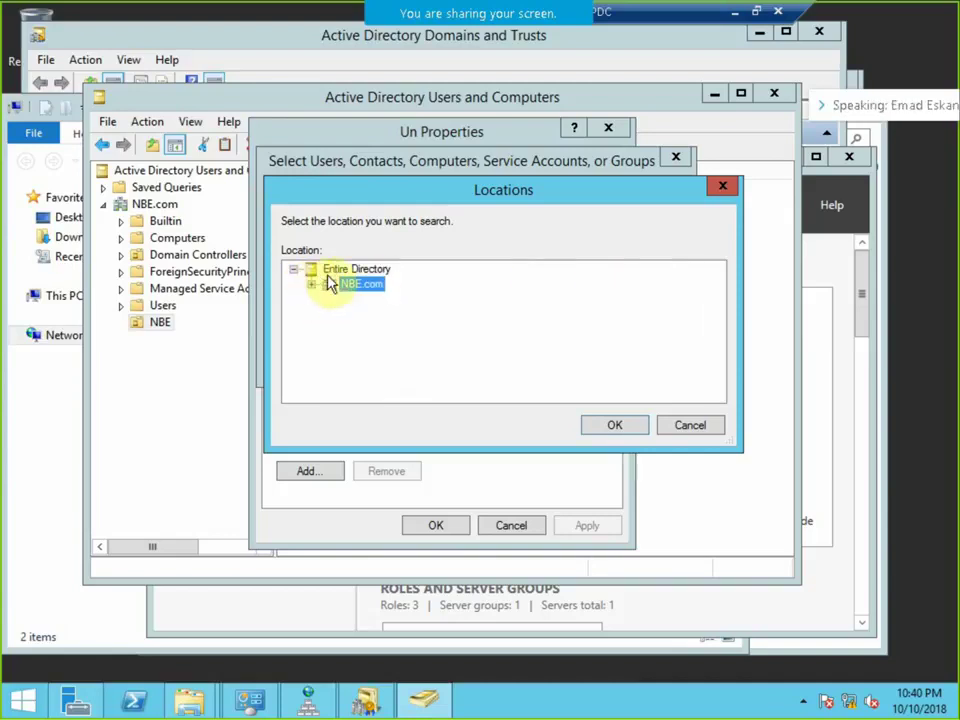
click(697, 424)
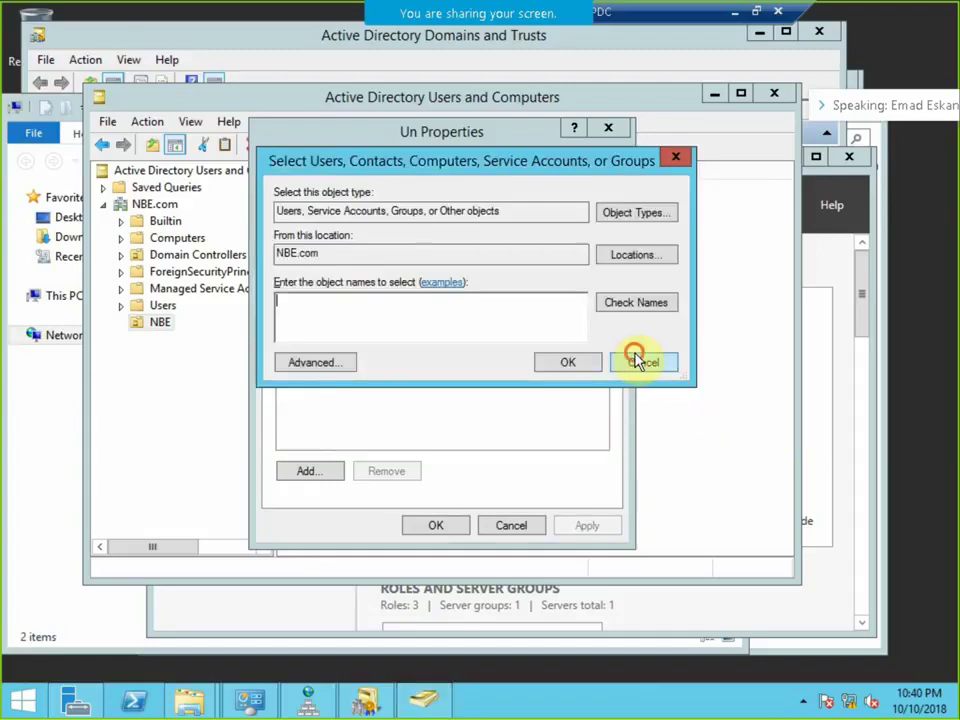
click(640, 362)
Close Un's properties and create a global distribution group named Ds in the NBE unit.
click(535, 527)
right_click(390, 311)
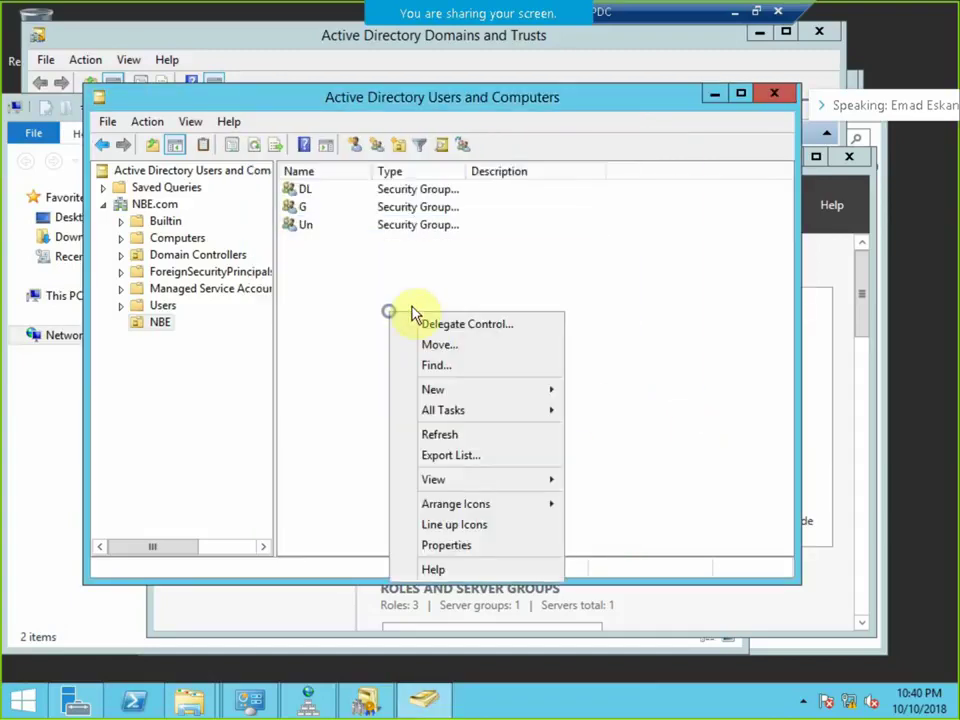
click(520, 389)
click(628, 431)
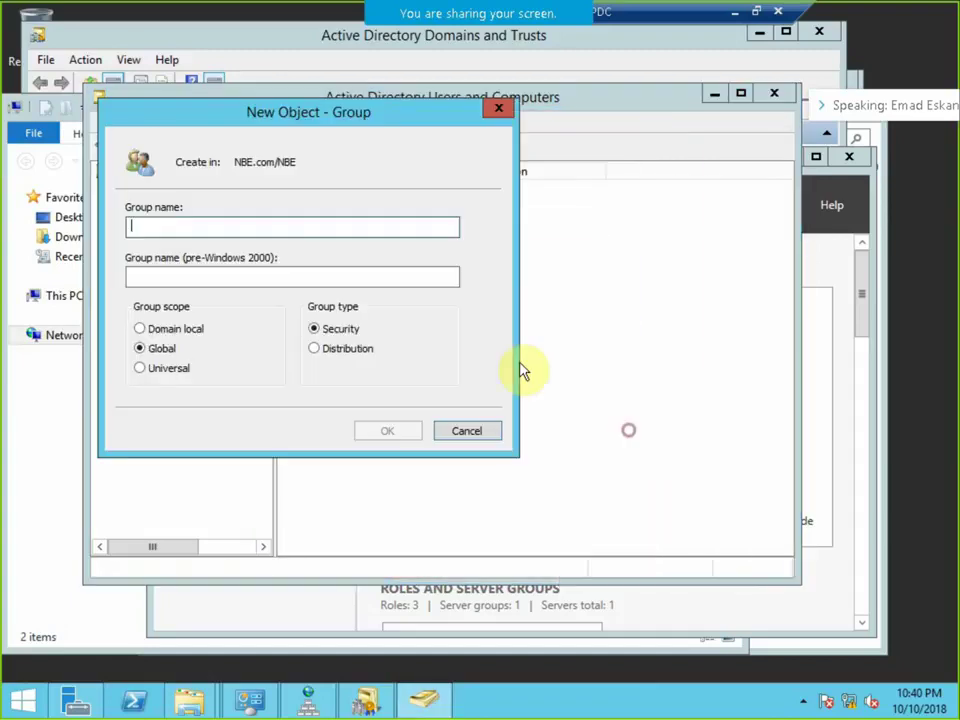
click(348, 349)
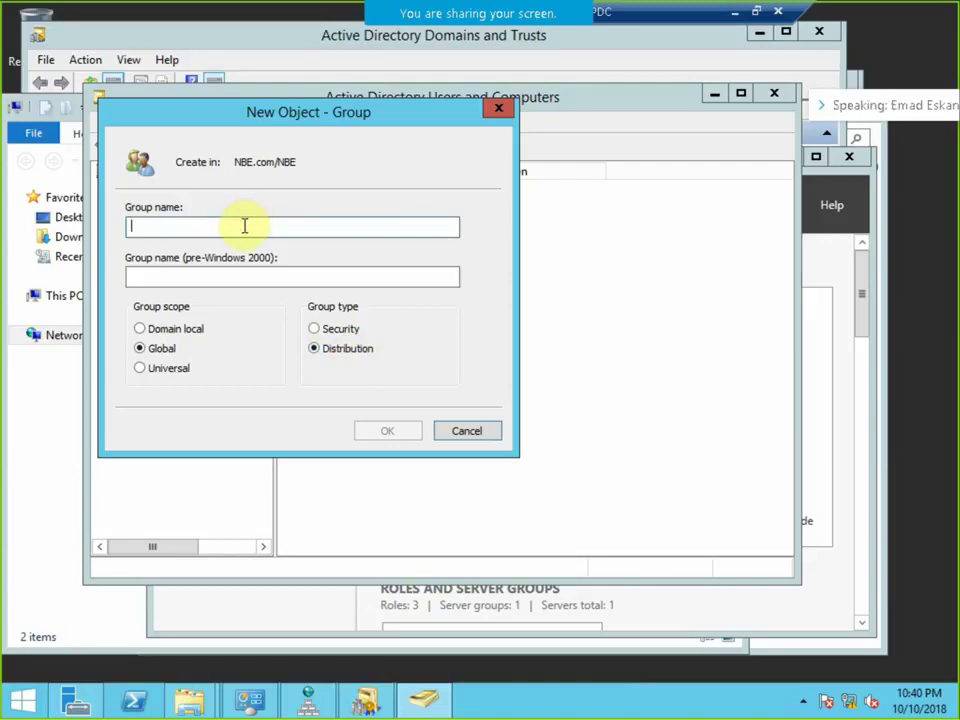
text(D)
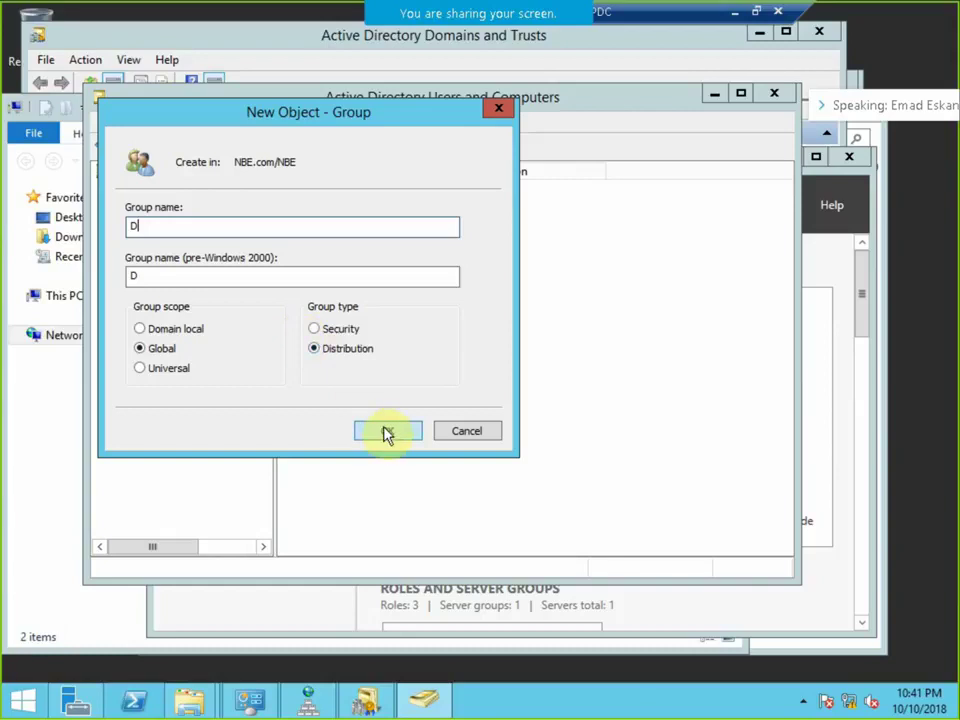
text(s)
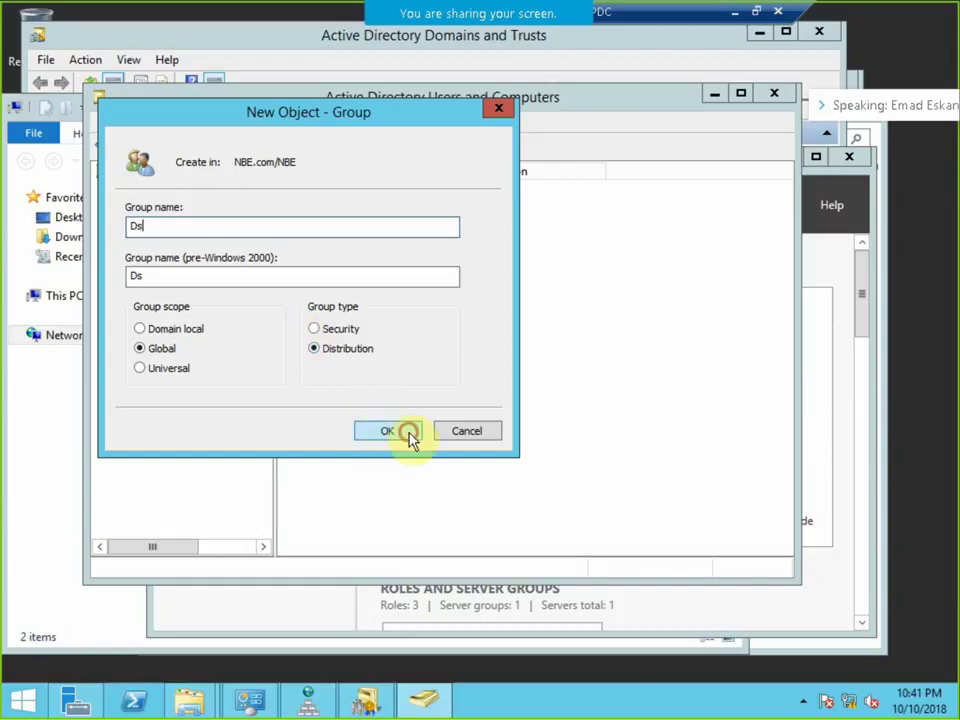
click(398, 430)
right_click(304, 207)
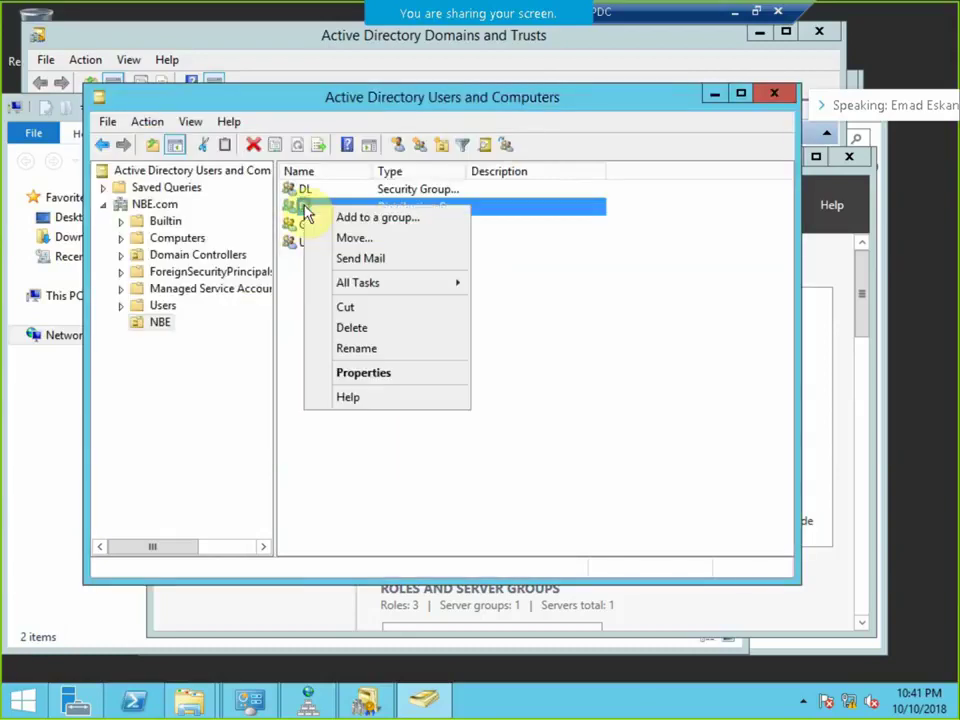
Open the Ds group's member picker in advanced search mode.
click(370, 373)
click(338, 164)
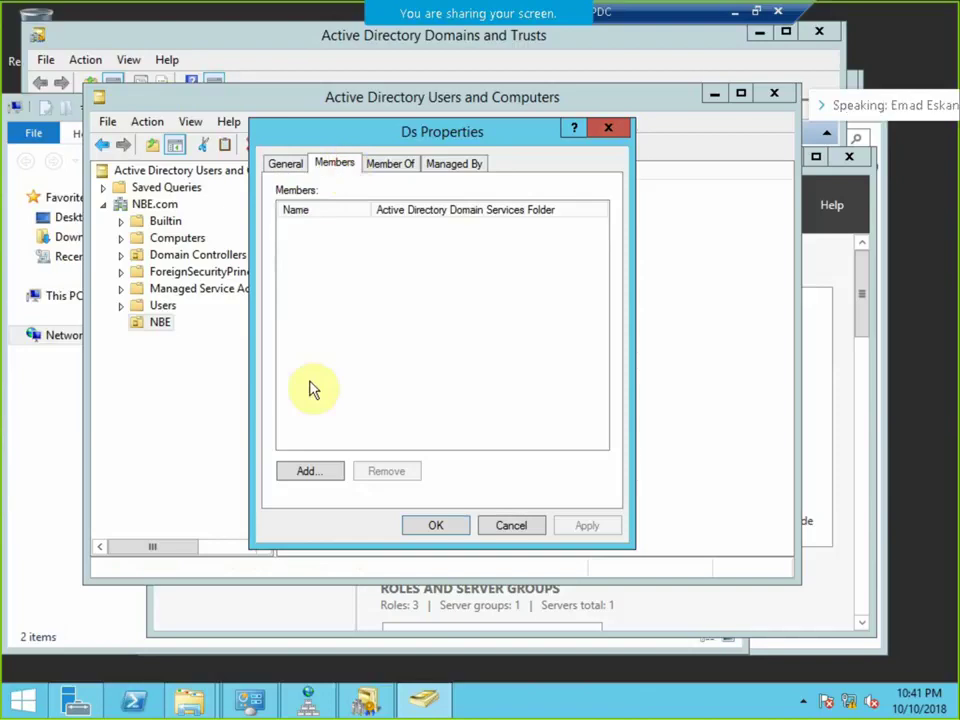
click(310, 469)
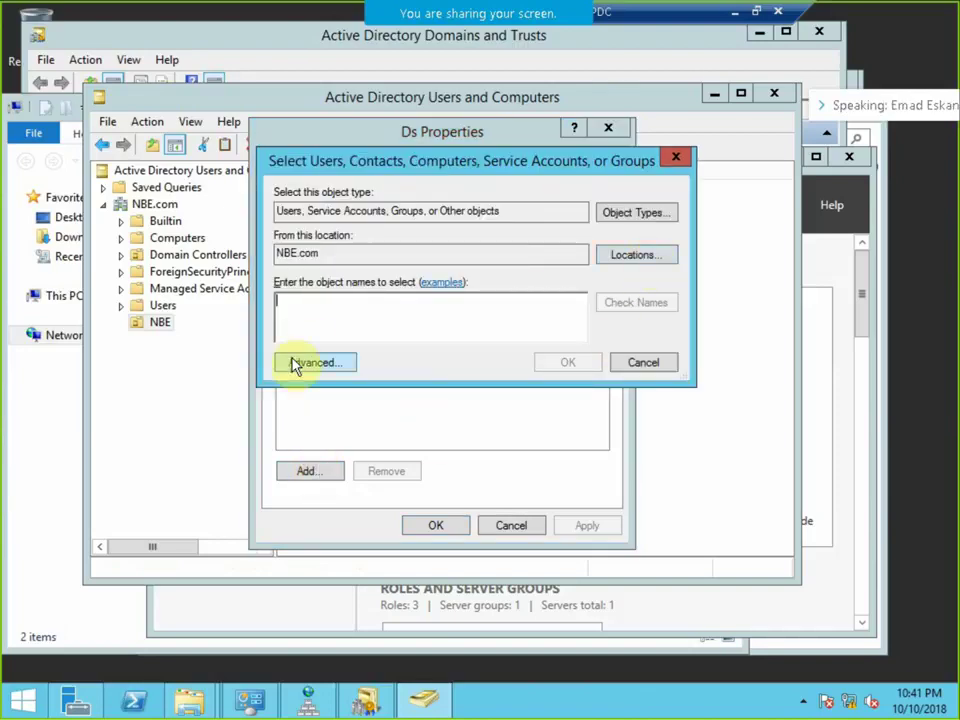
click(297, 365)
List all NBE.com objects, review the G and Ds results, and leave without choosing.
click(706, 325)
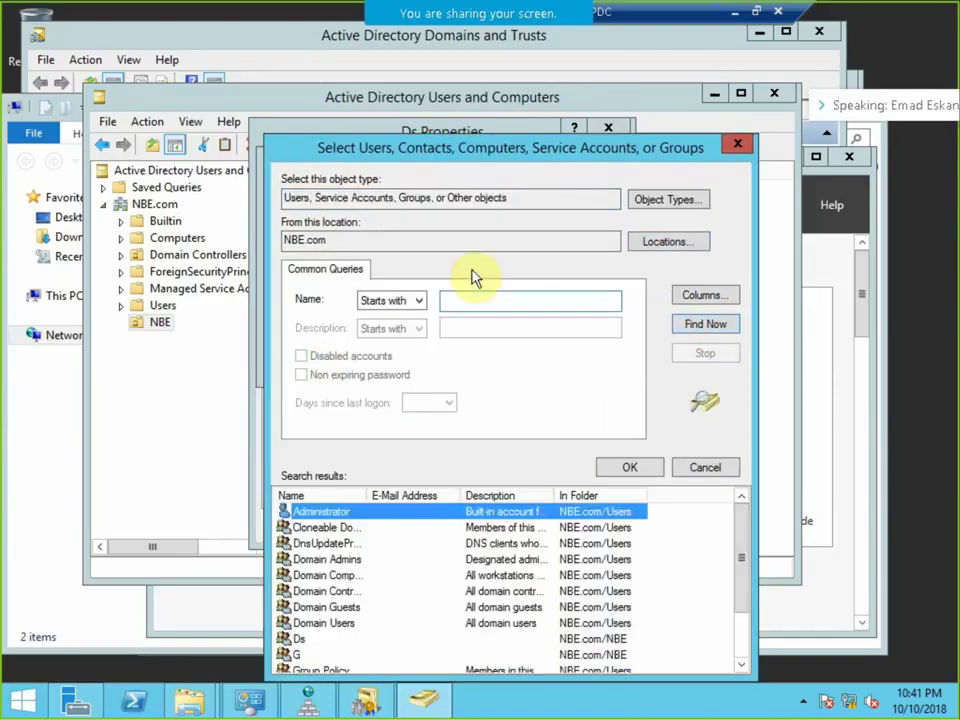
scroll(305, 580, down, 2)
click(297, 591)
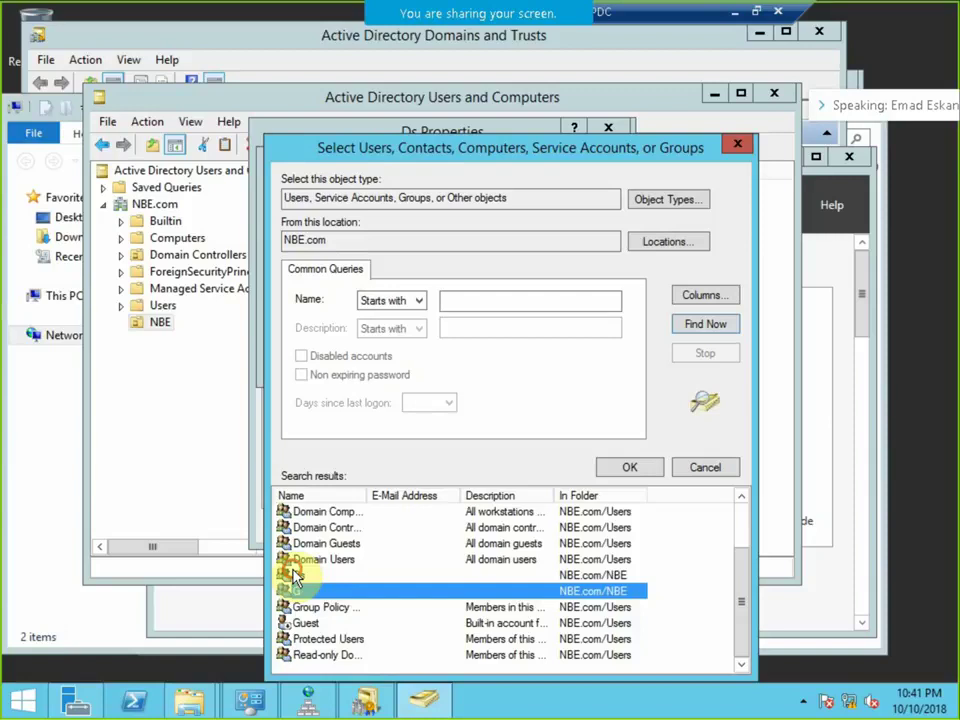
click(300, 576)
scroll(336, 568, up, 1)
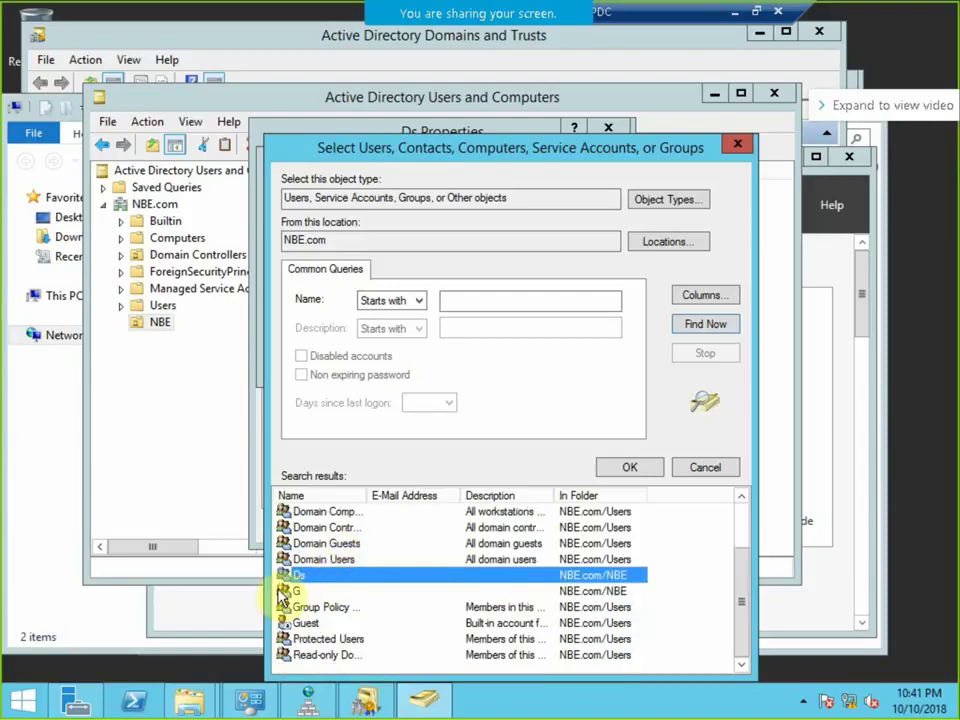
click(298, 591)
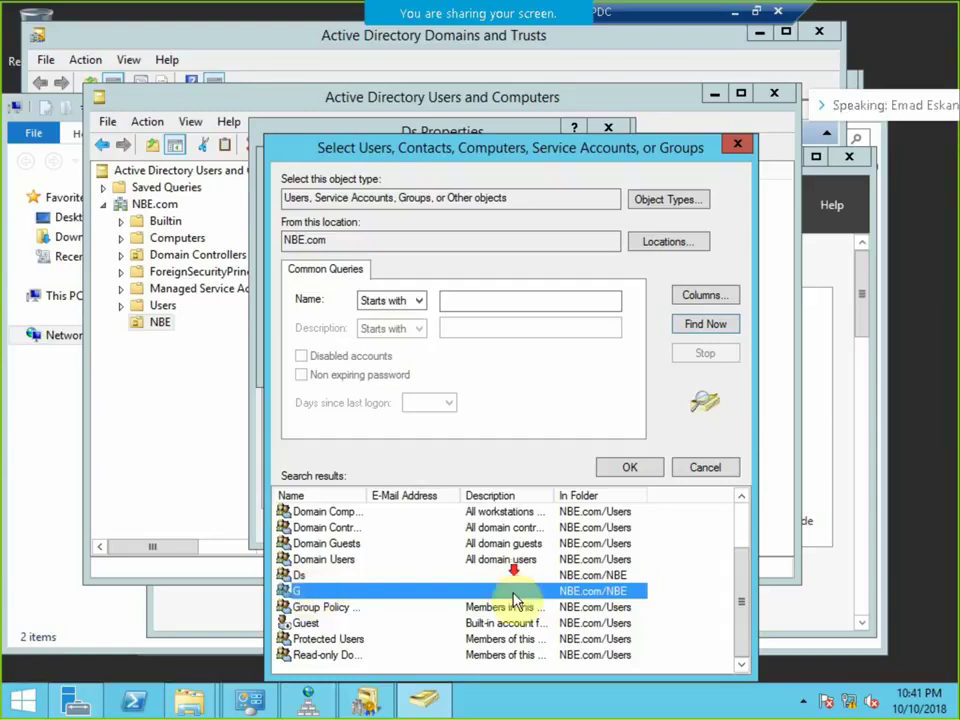
scroll(560, 612, up, 1)
scroll(575, 615, down, 1)
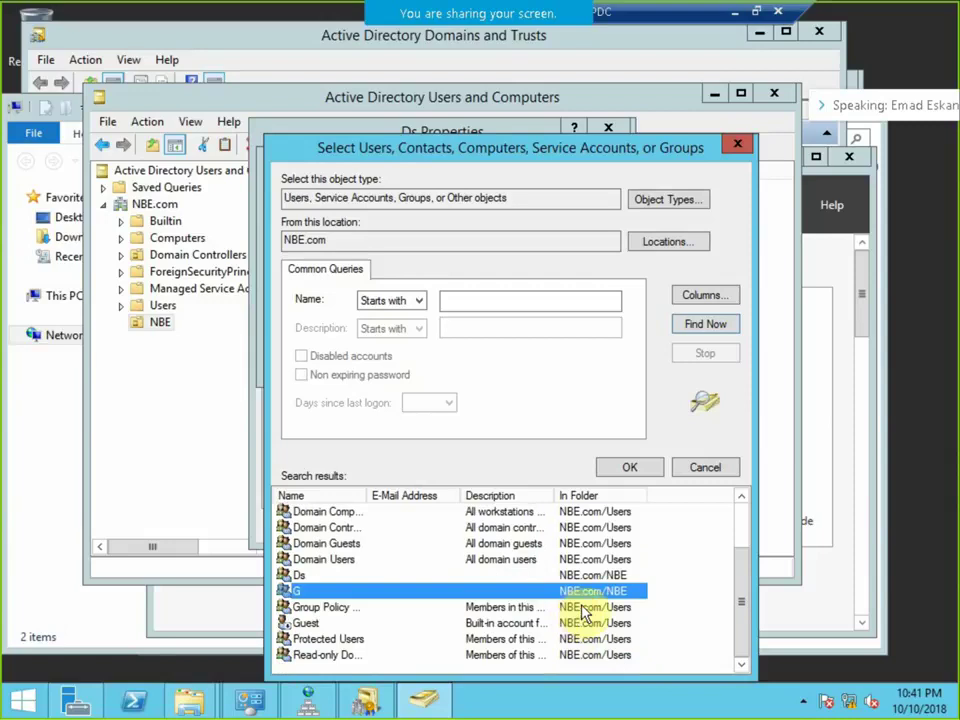
click(710, 470)
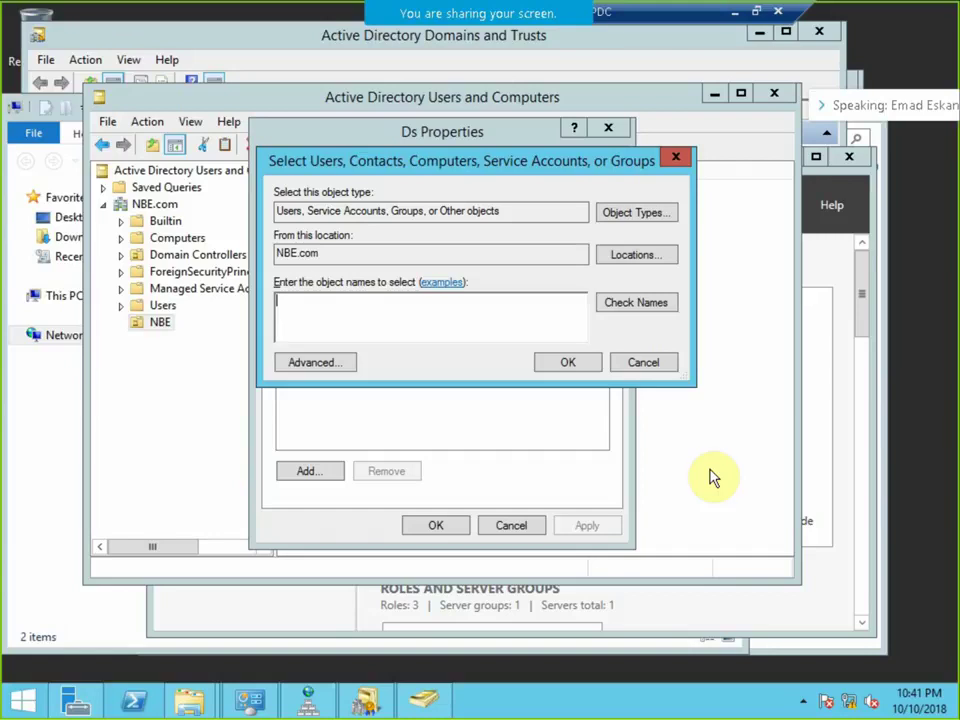
Create a new folder named Data on the System (C:) drive.
click(188, 705)
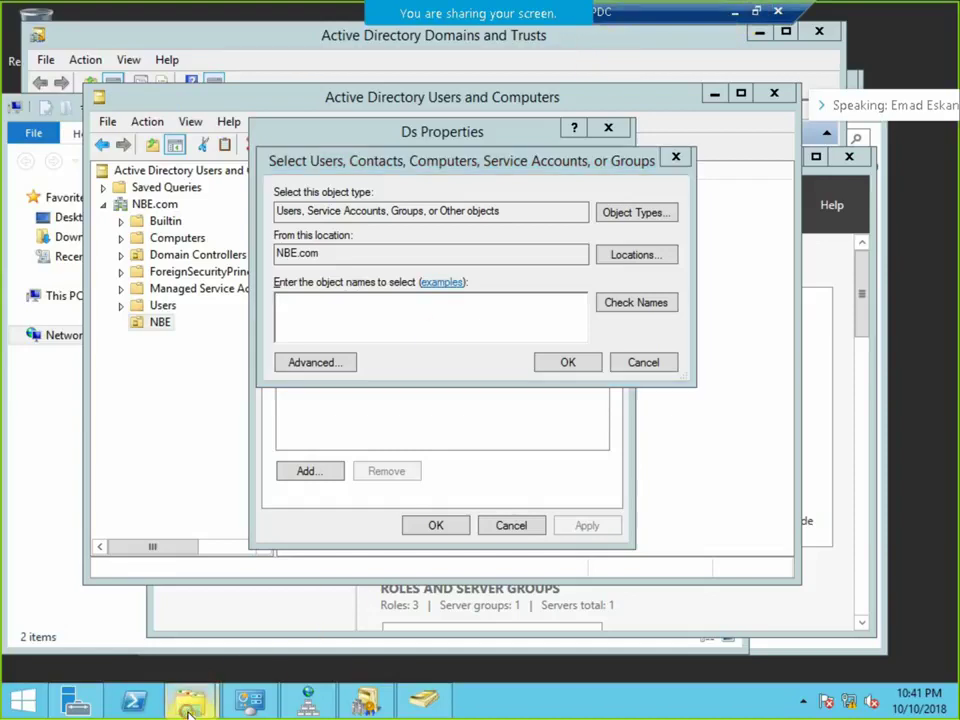
click(253, 594)
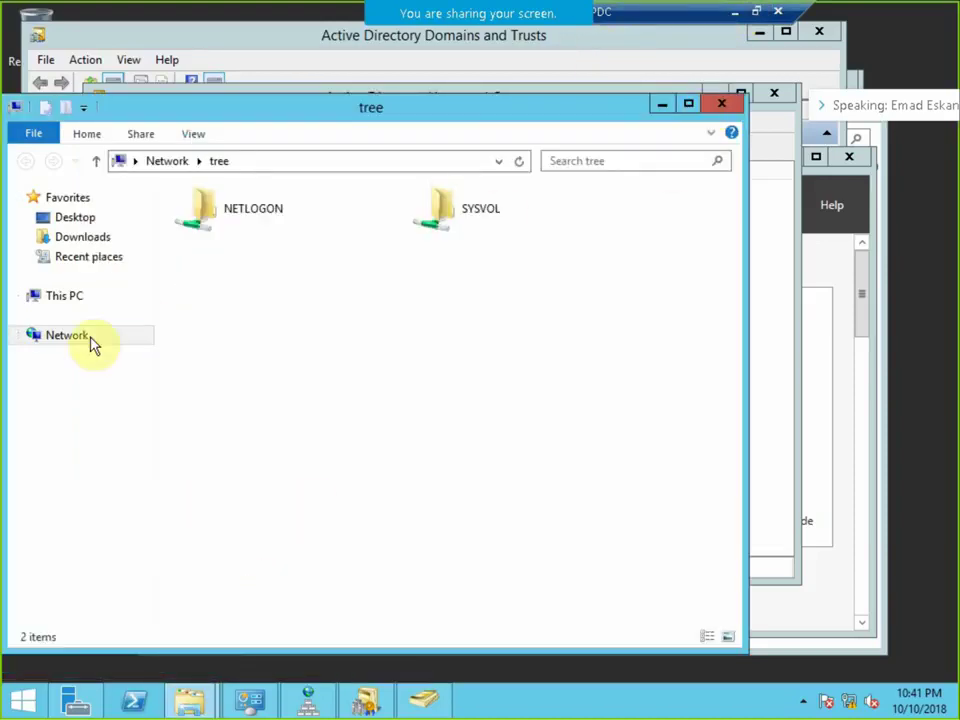
click(63, 296)
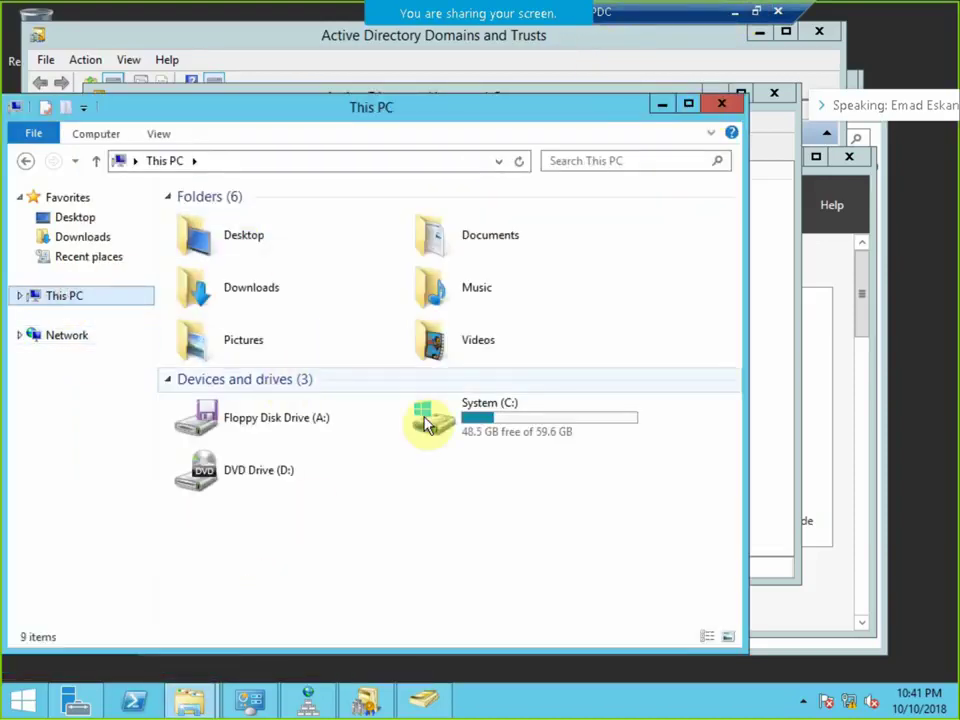
double_click(499, 428)
right_click(372, 369)
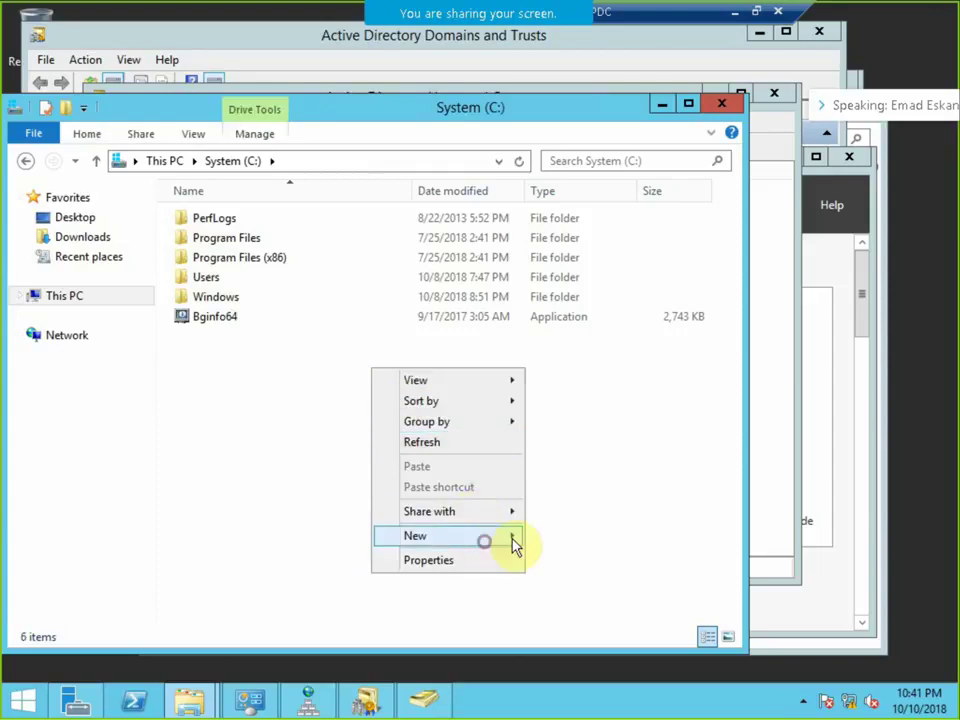
mouse_move(512, 541)
click(545, 537)
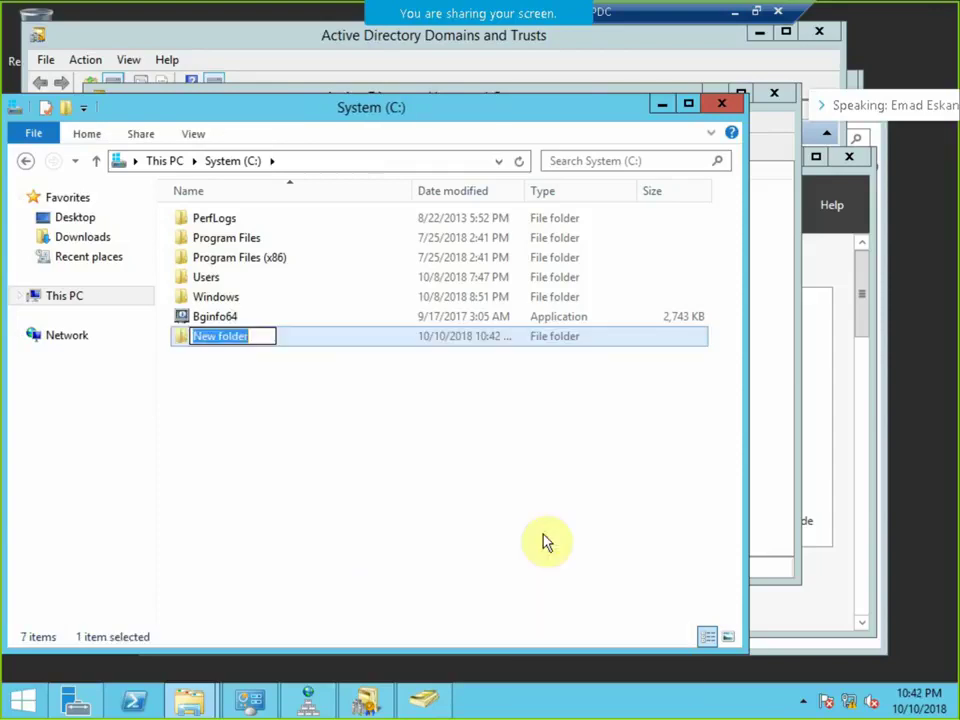
text(D)
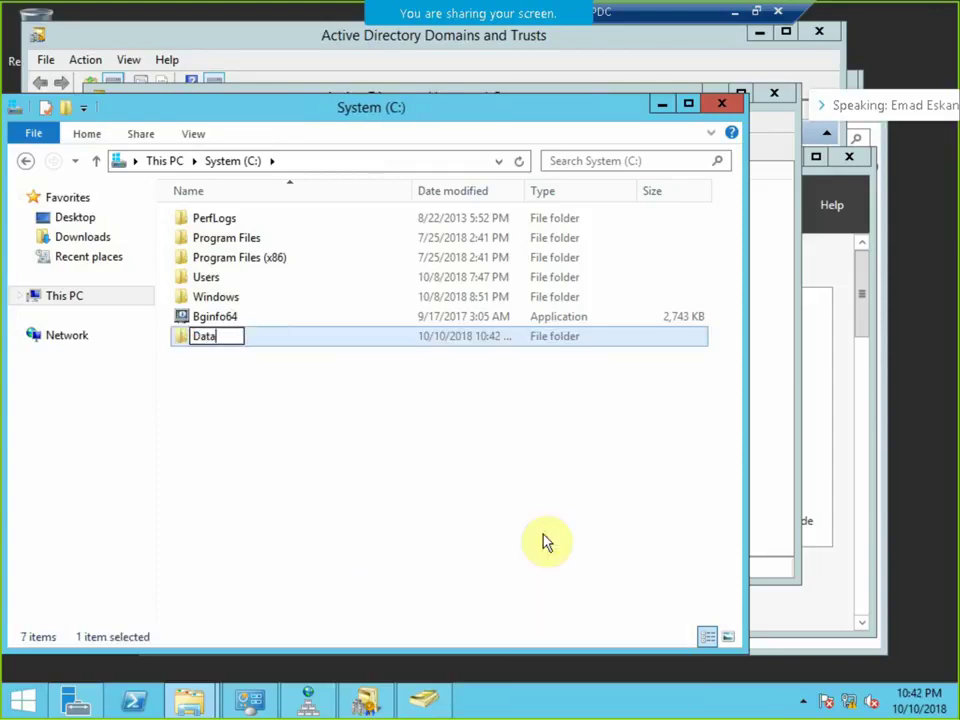
text(ata)
key(Return)
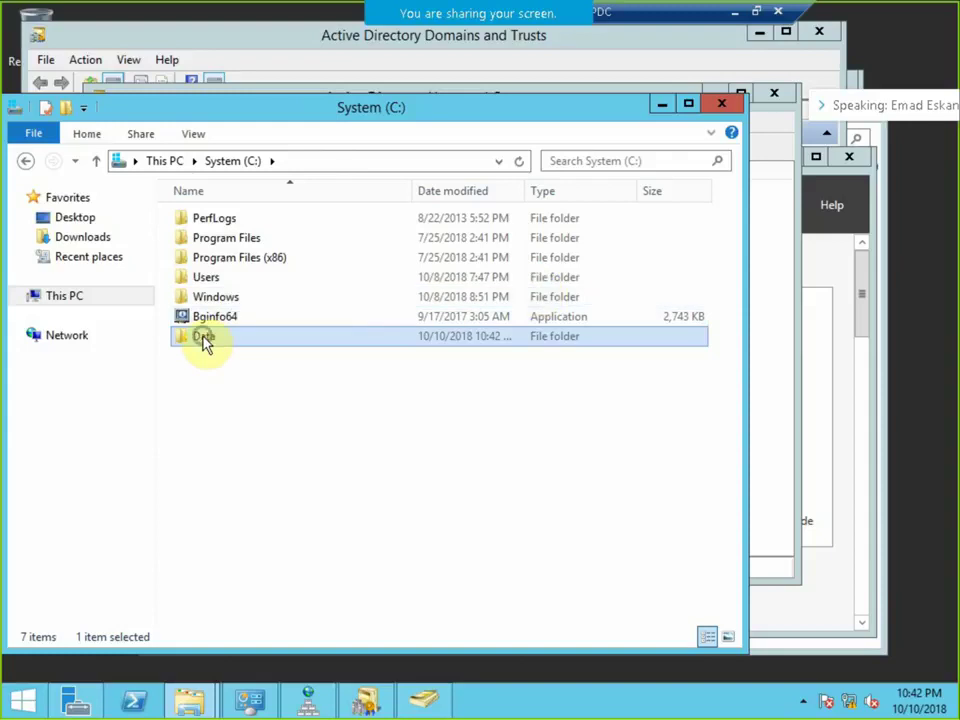
Share the Data folder through Advanced Sharing and give Everyone full control of the share.
double_click(202, 337)
right_click(200, 335)
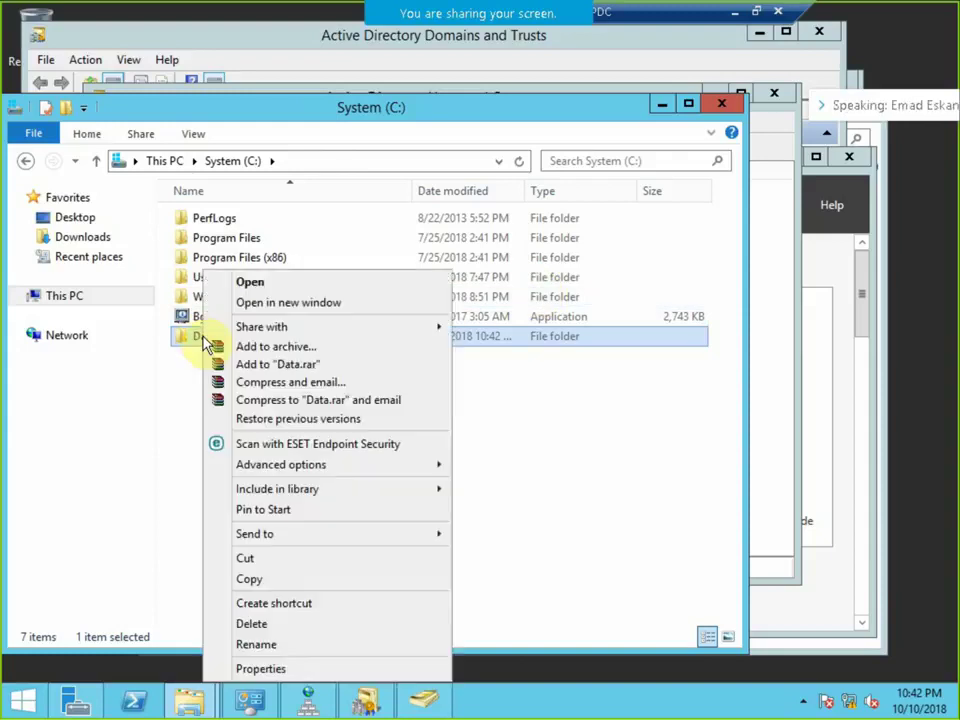
click(283, 668)
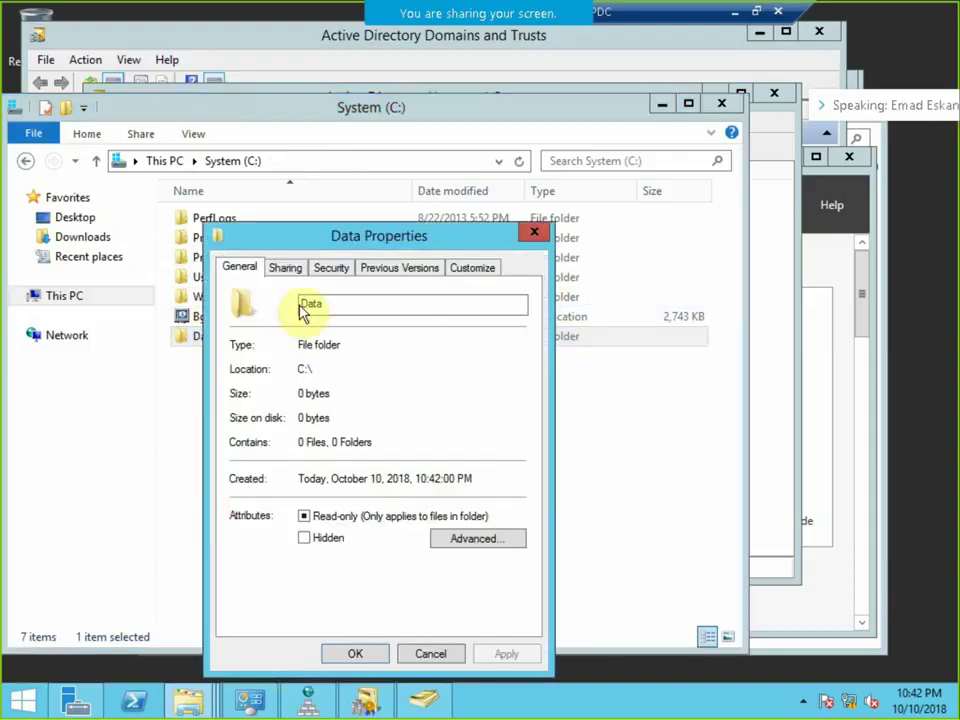
click(287, 267)
drag(312, 236, 343, 160)
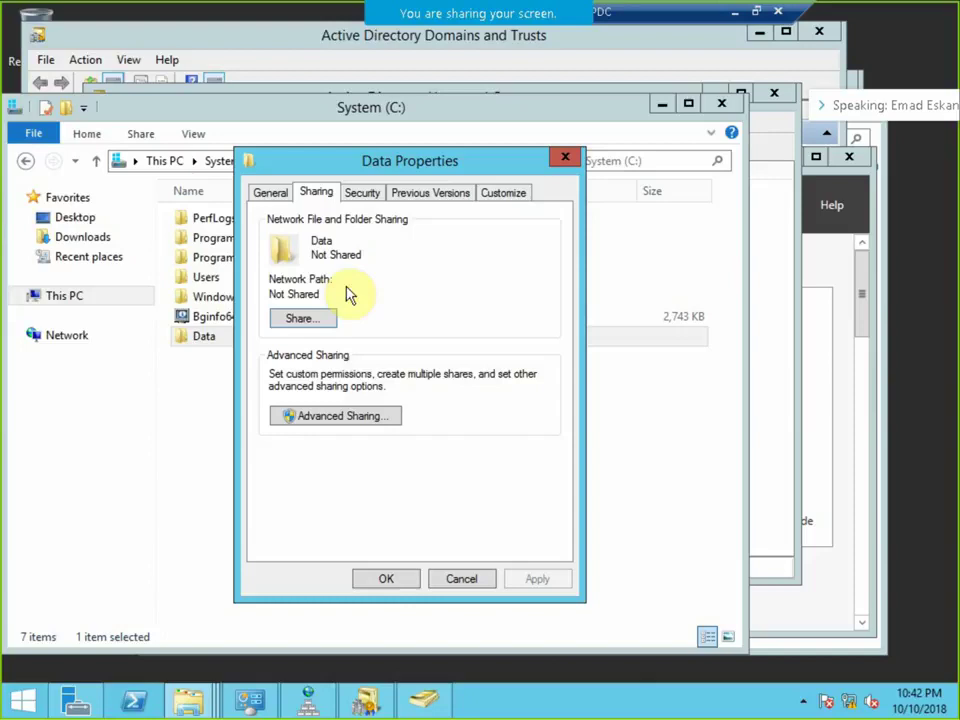
click(343, 411)
click(272, 227)
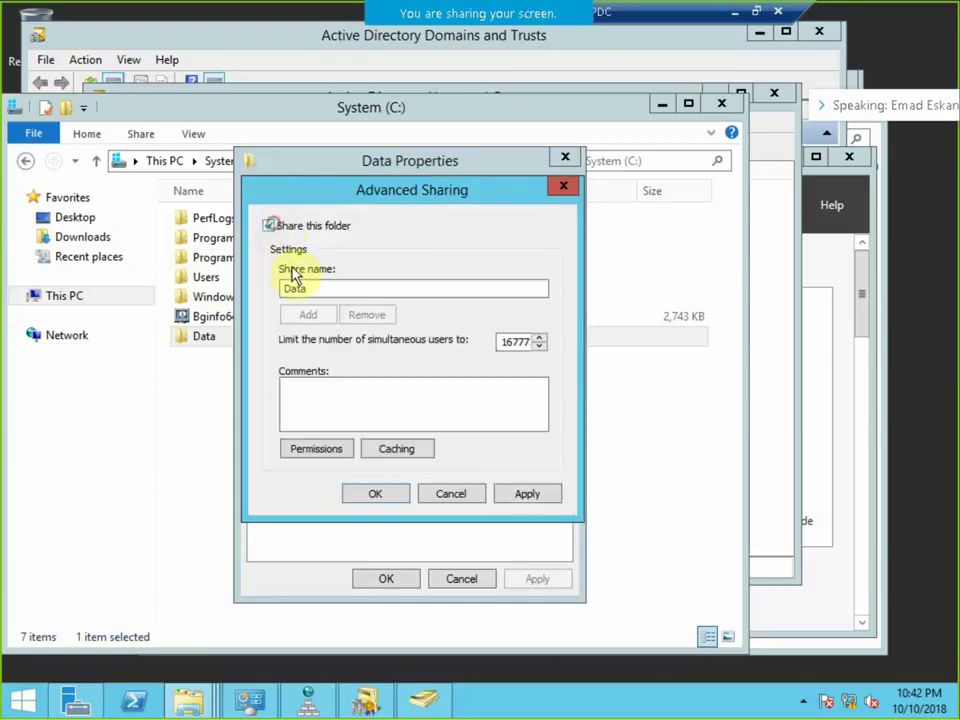
click(328, 450)
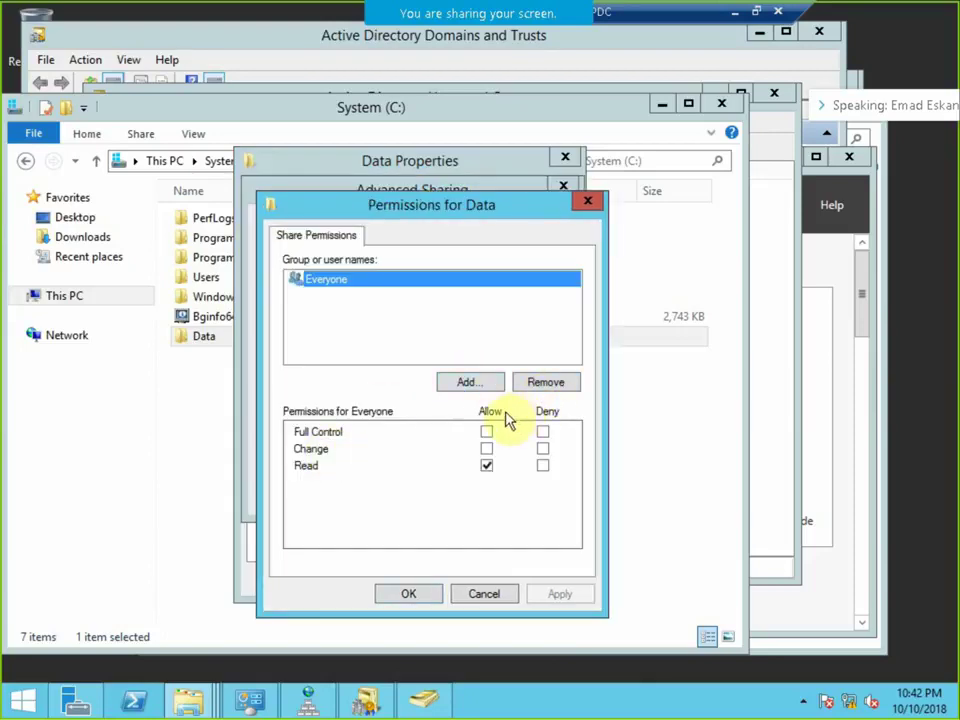
click(486, 432)
Add Domain Admins to the share permissions with full control and confirm the sharing settings.
click(476, 386)
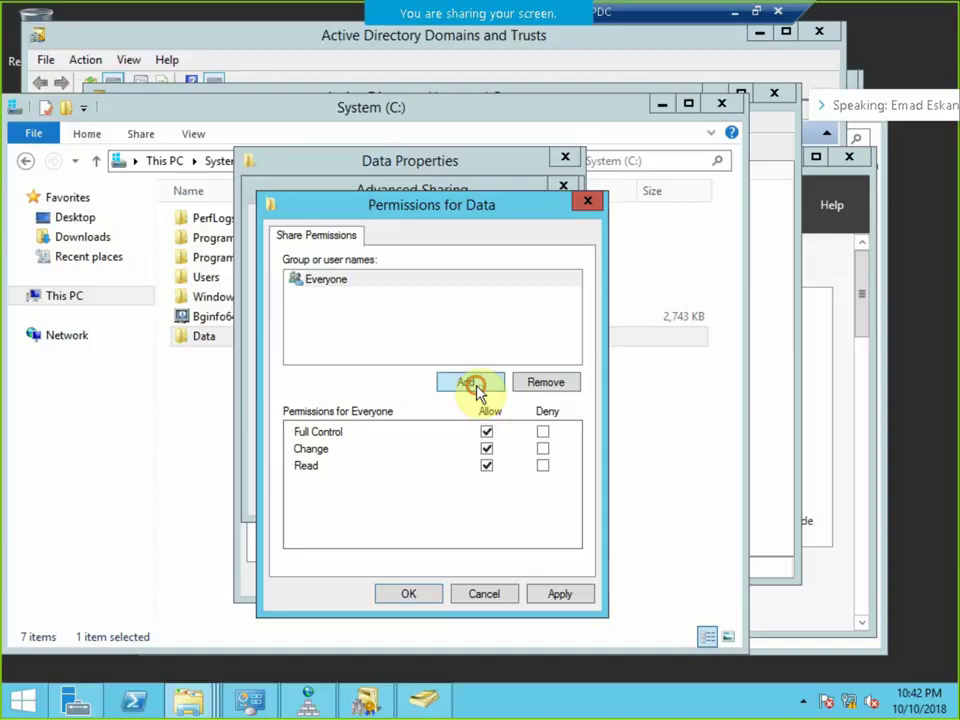
text(d)
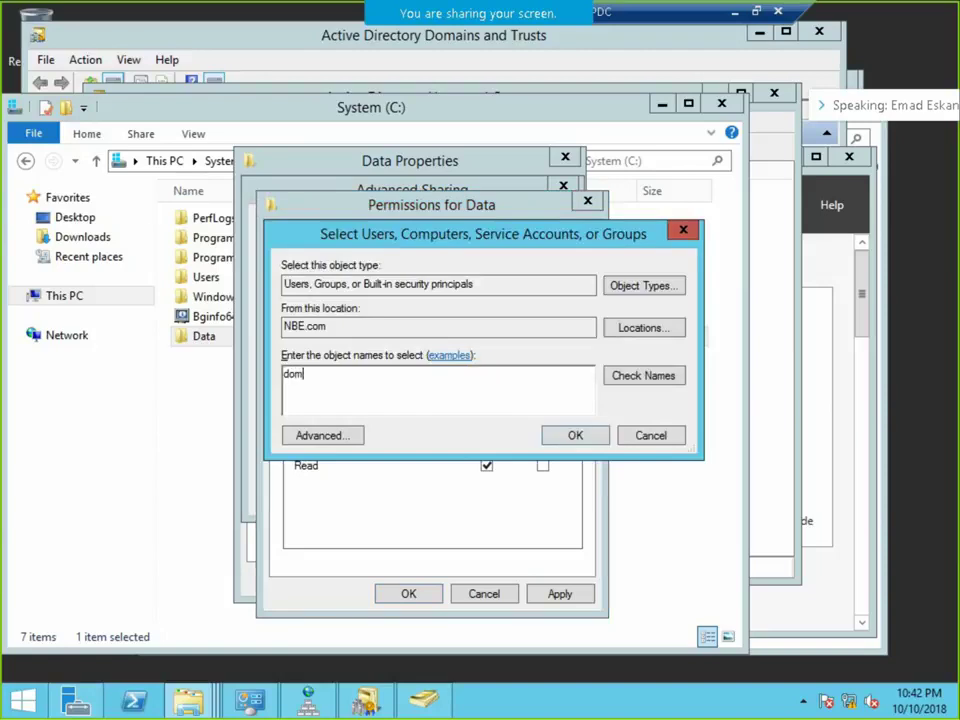
text(om)
key(Return)
double_click(402, 377)
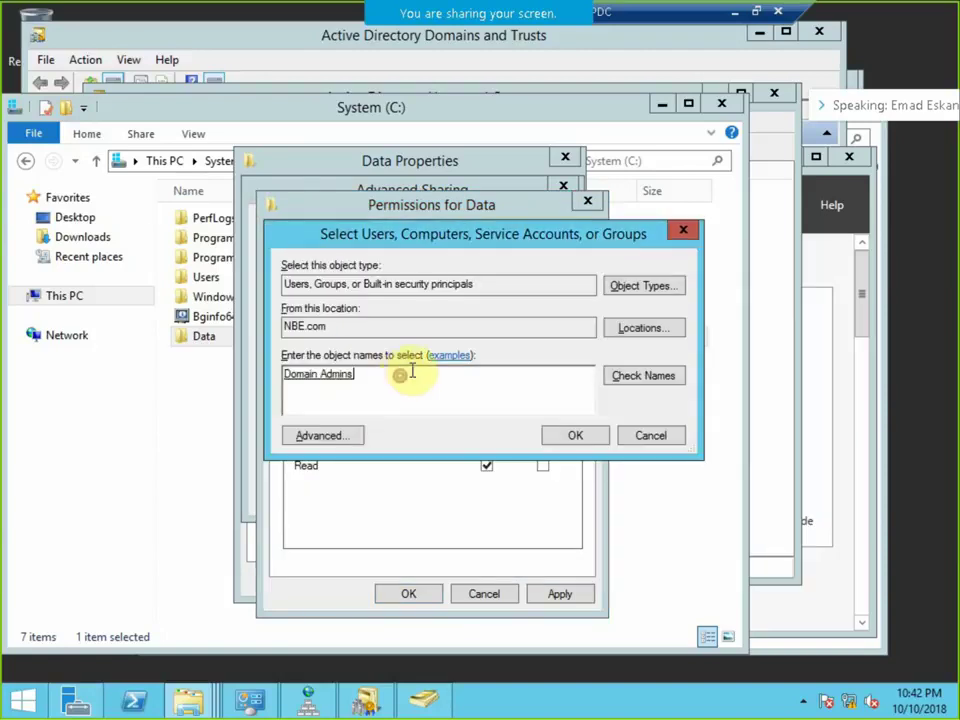
click(572, 437)
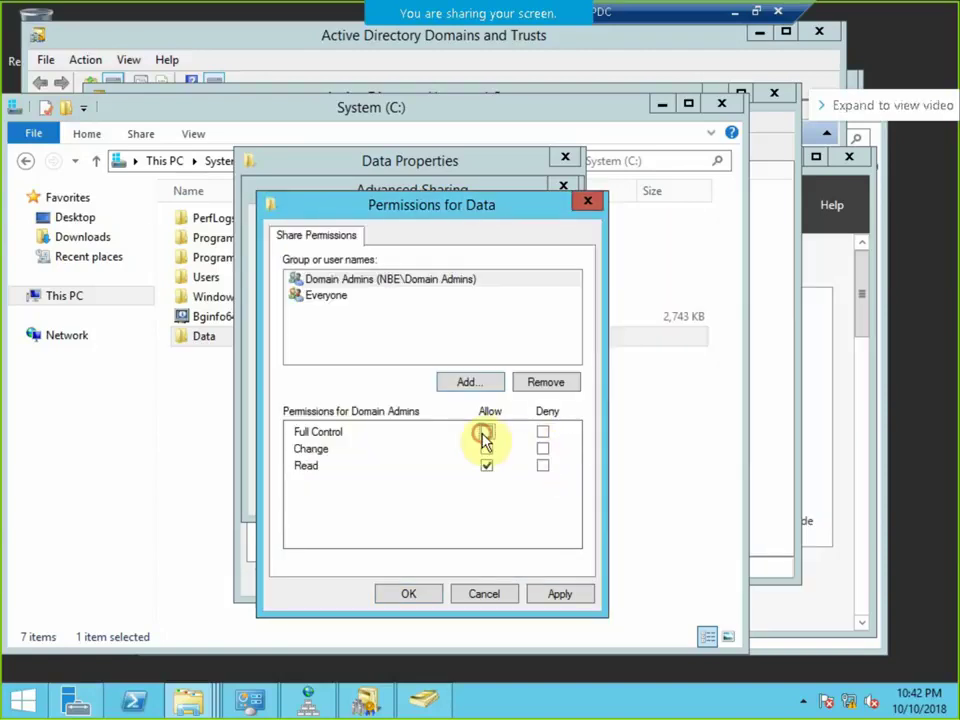
click(485, 436)
click(418, 596)
click(366, 494)
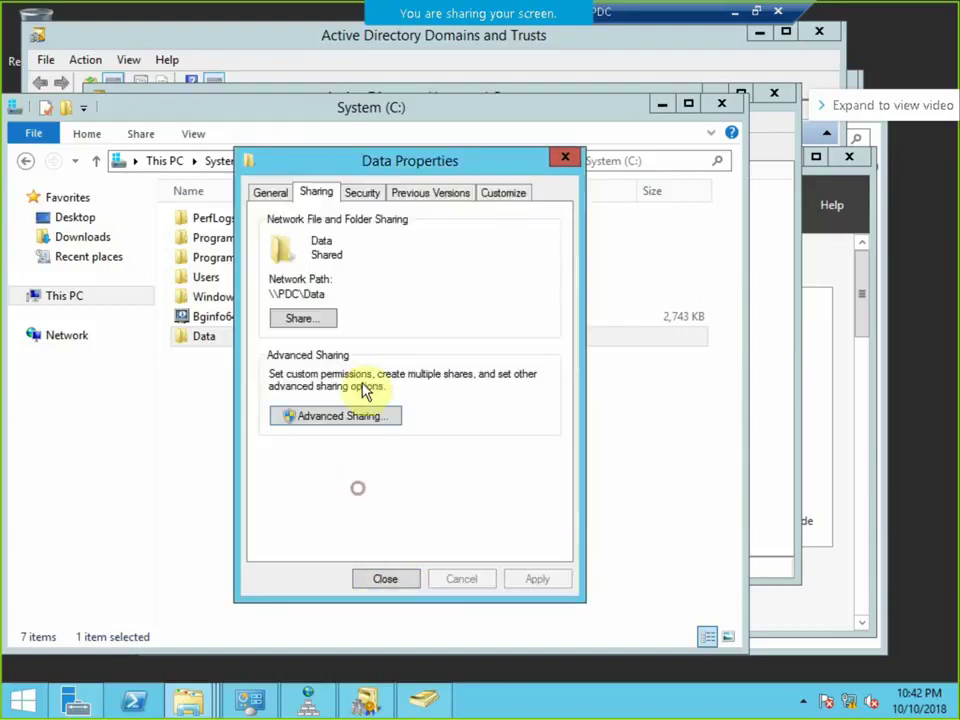
Grant Everyone full control in the Data folder's Security permissions and close its properties.
click(370, 203)
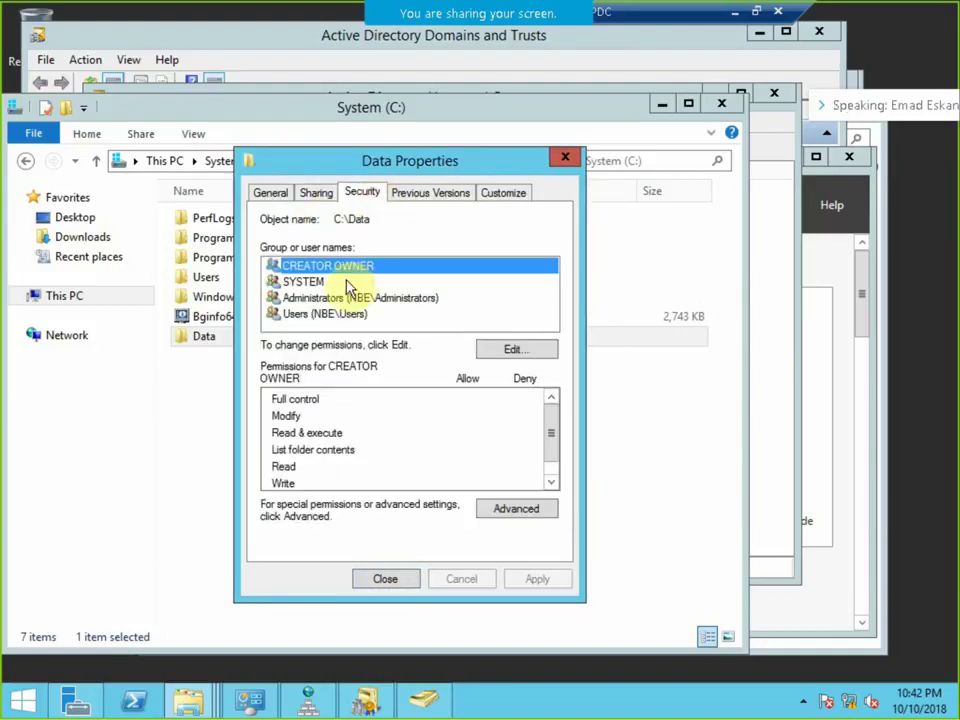
click(505, 355)
click(476, 444)
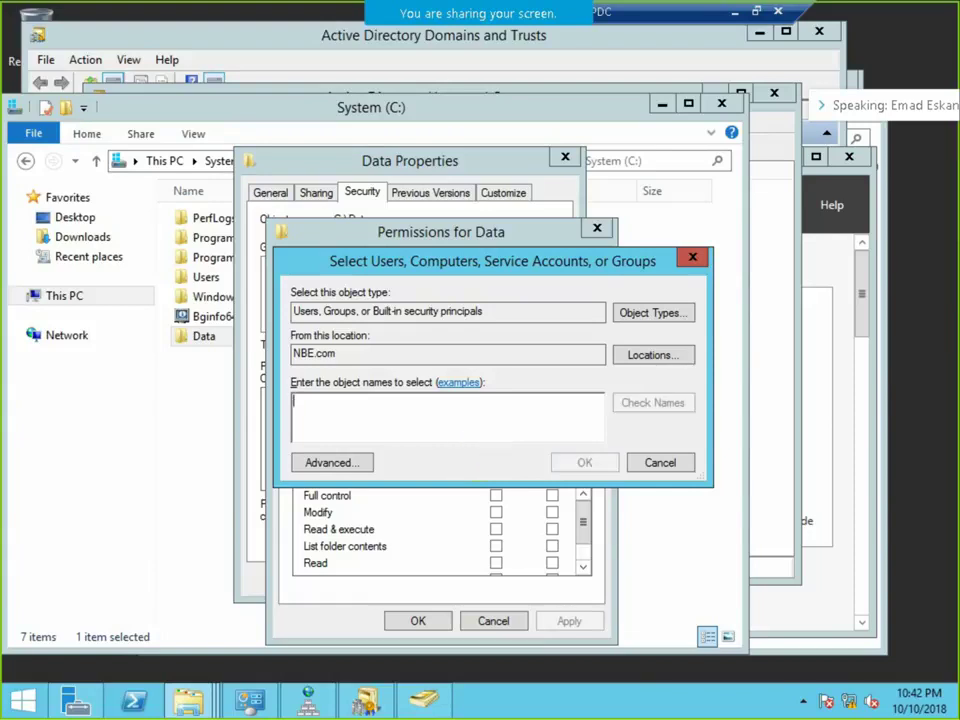
text(ev)
key(Return)
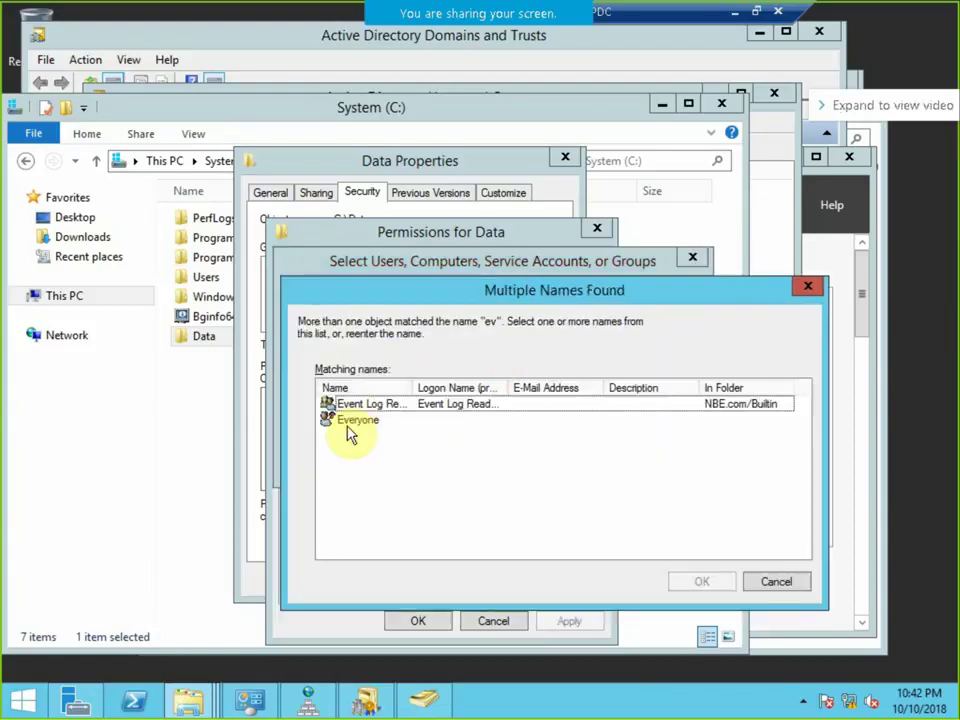
double_click(352, 422)
click(565, 462)
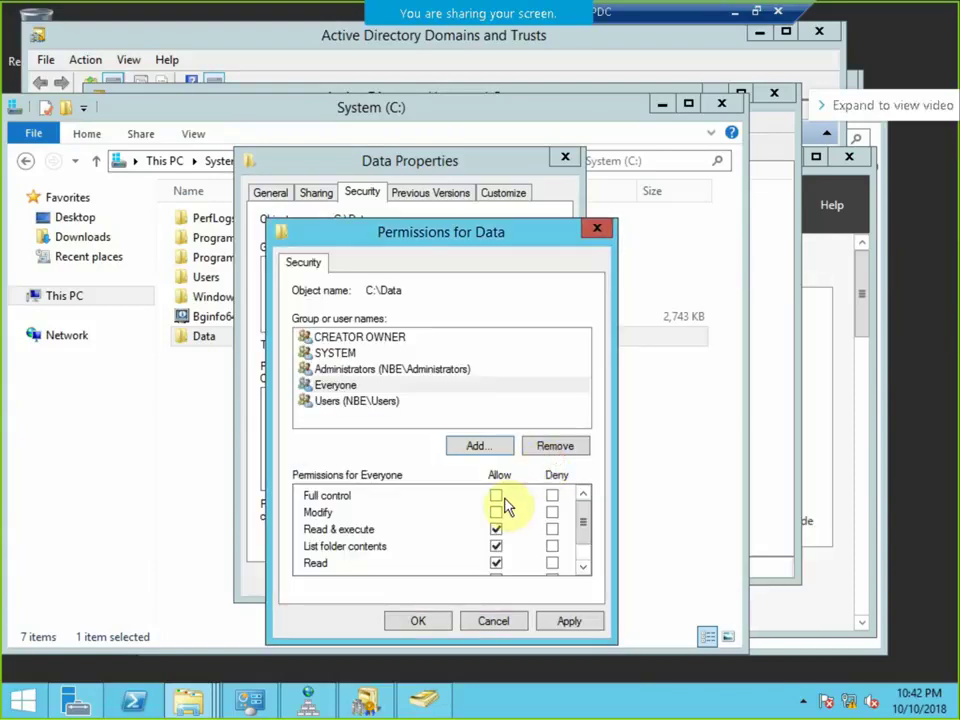
click(496, 495)
click(421, 621)
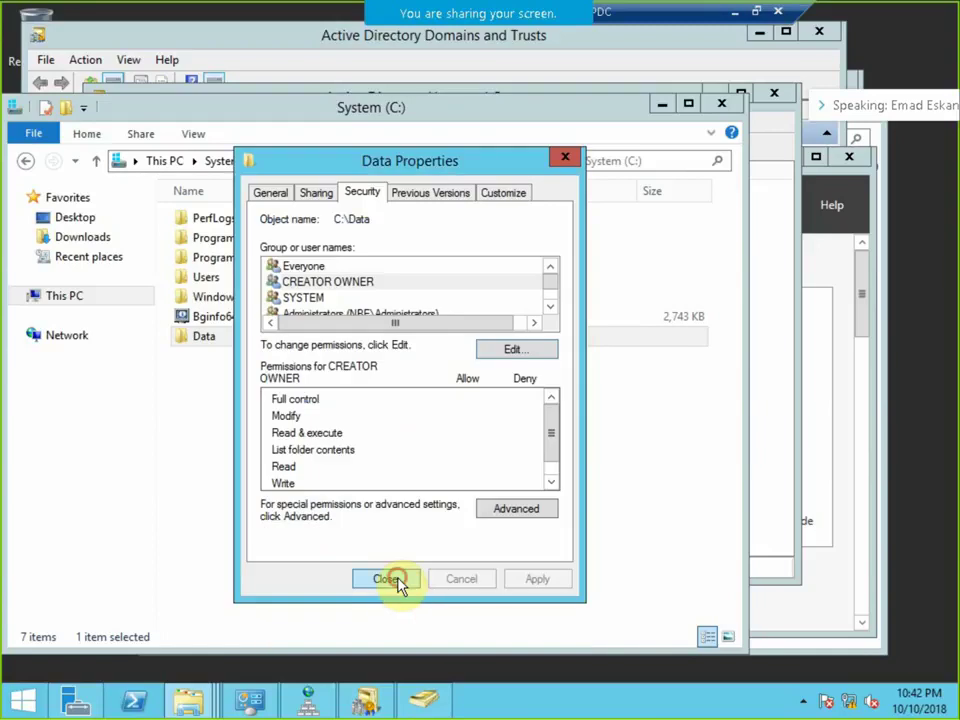
click(392, 579)
Return to the PDC server's remote session in full screen.
click(756, 12)
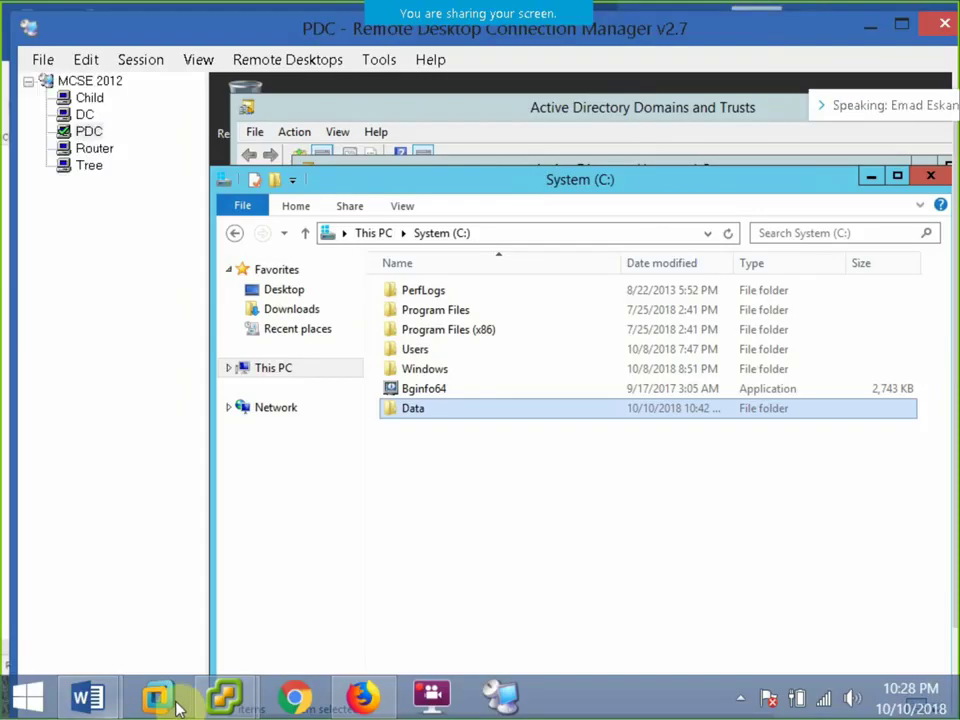
click(433, 697)
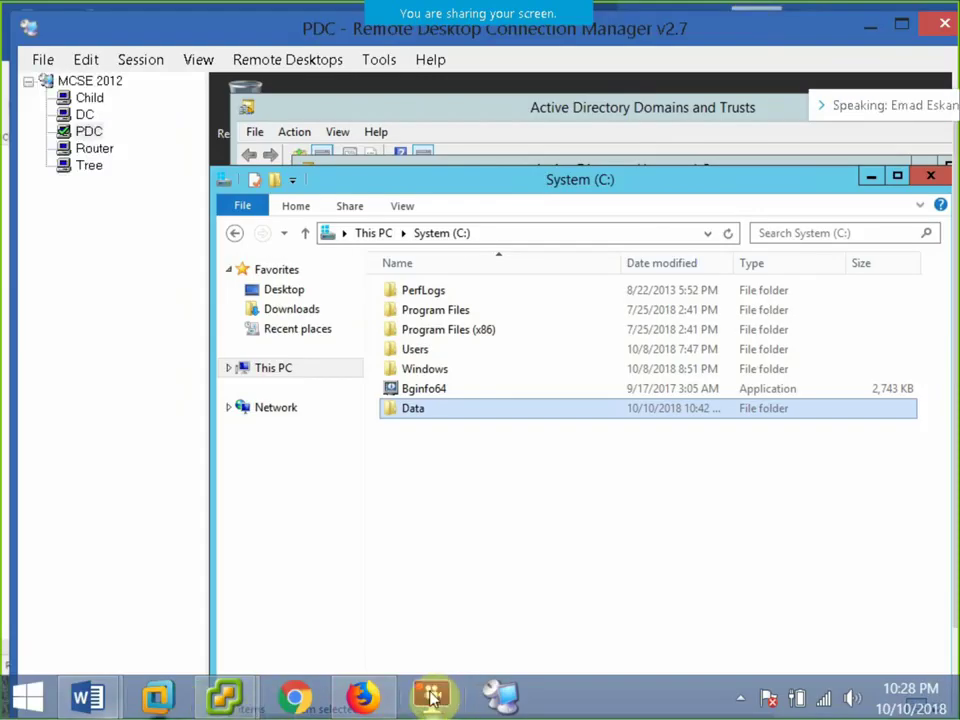
key(alt+Tab)
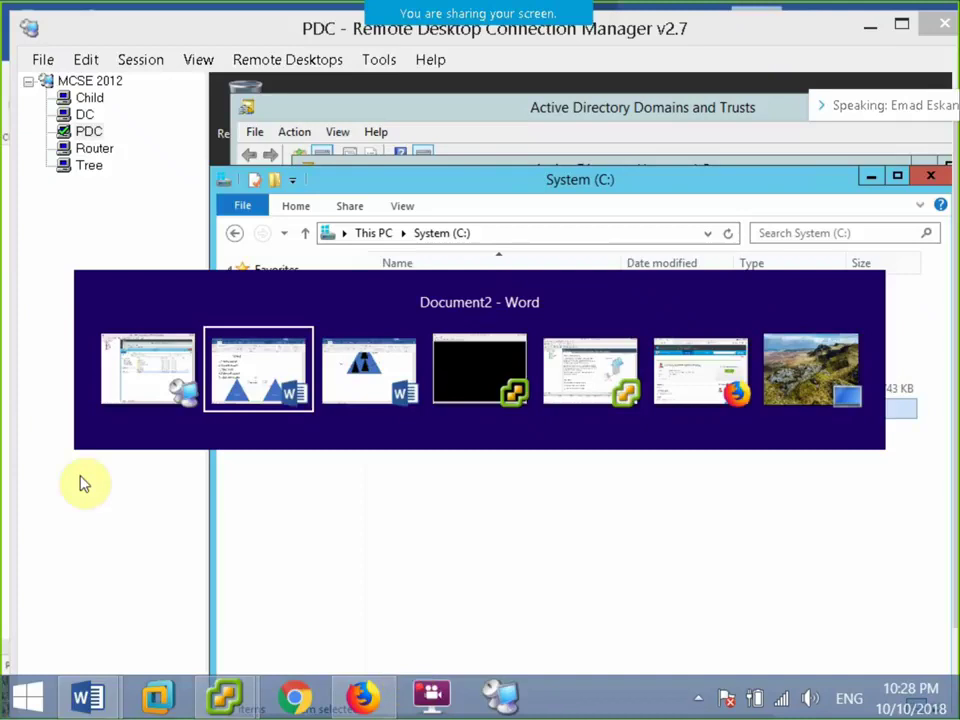
click(148, 388)
click(84, 114)
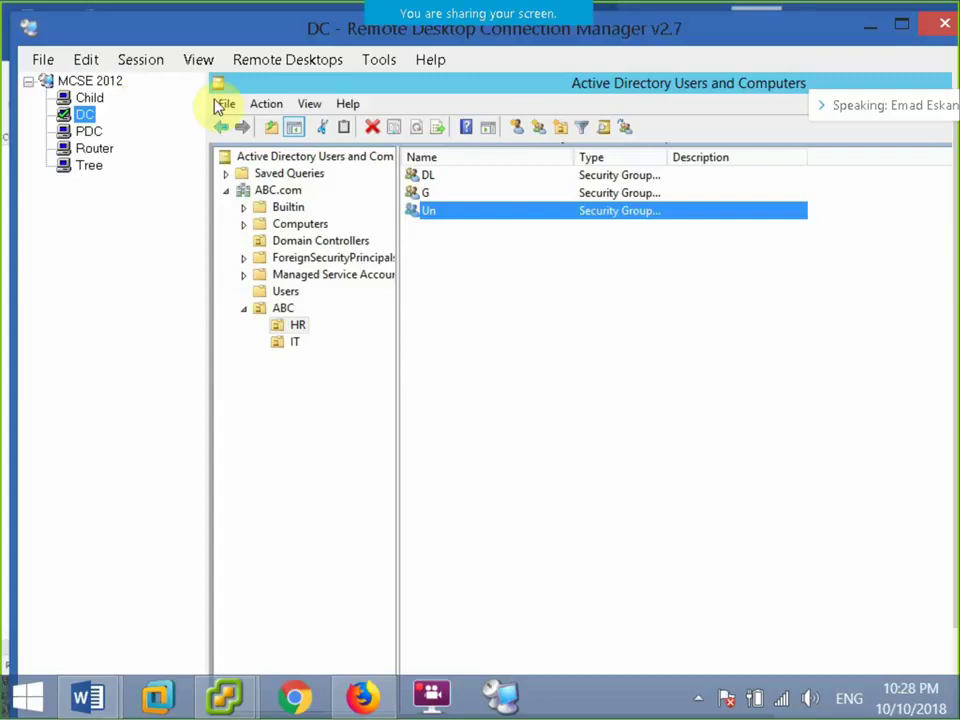
click(72, 150)
click(88, 131)
click(138, 60)
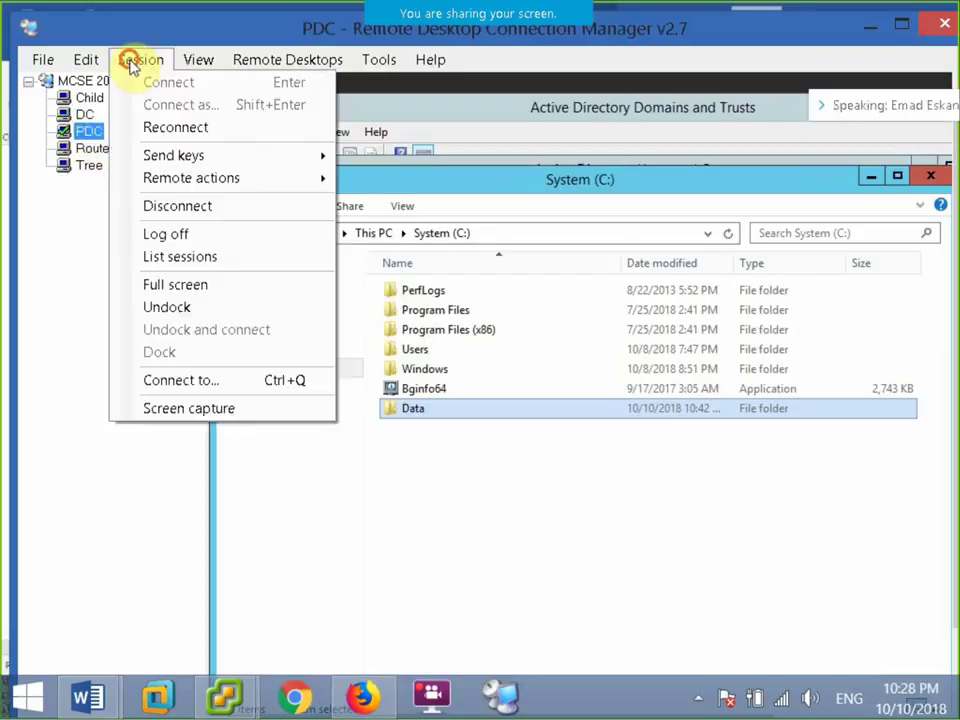
click(210, 288)
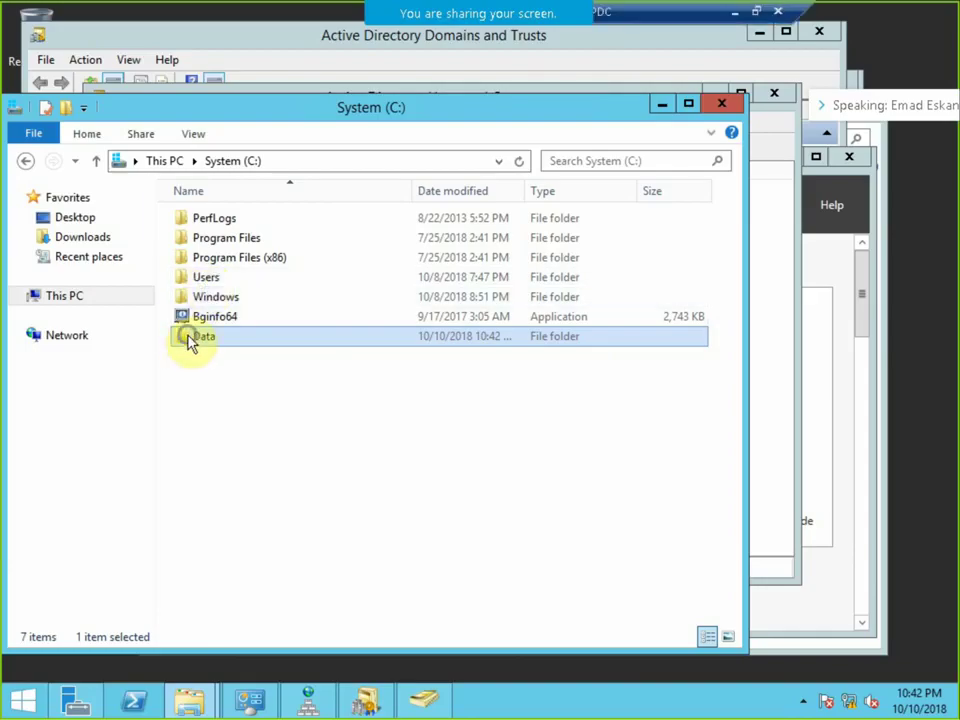
Open the Data share permissions and try adding a group named 'gl', which isn't found.
right_click(191, 337)
click(278, 668)
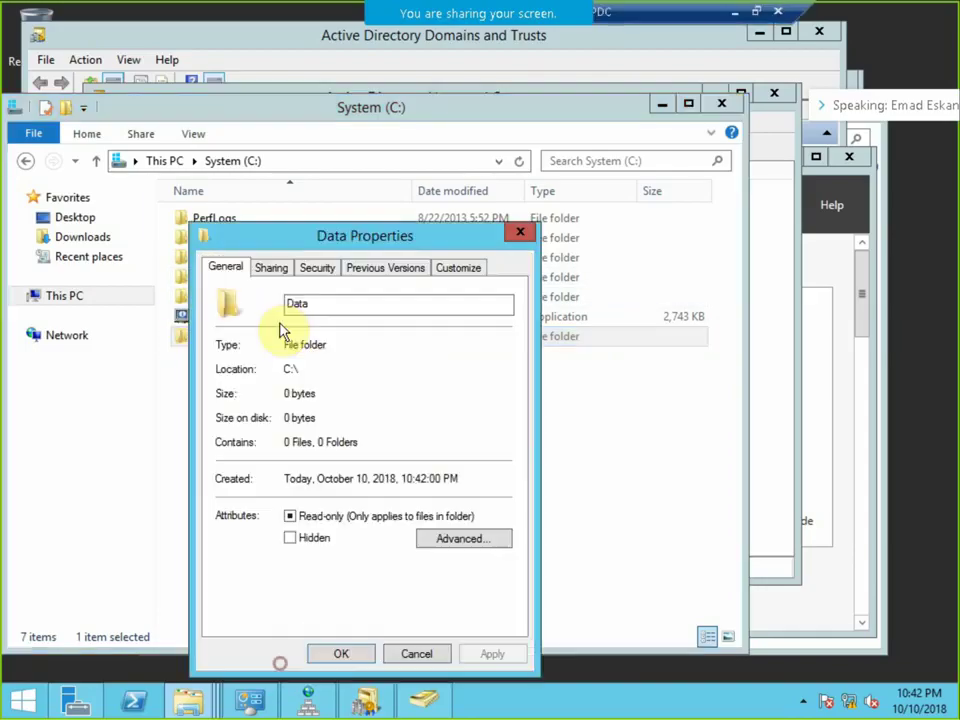
click(276, 270)
click(283, 491)
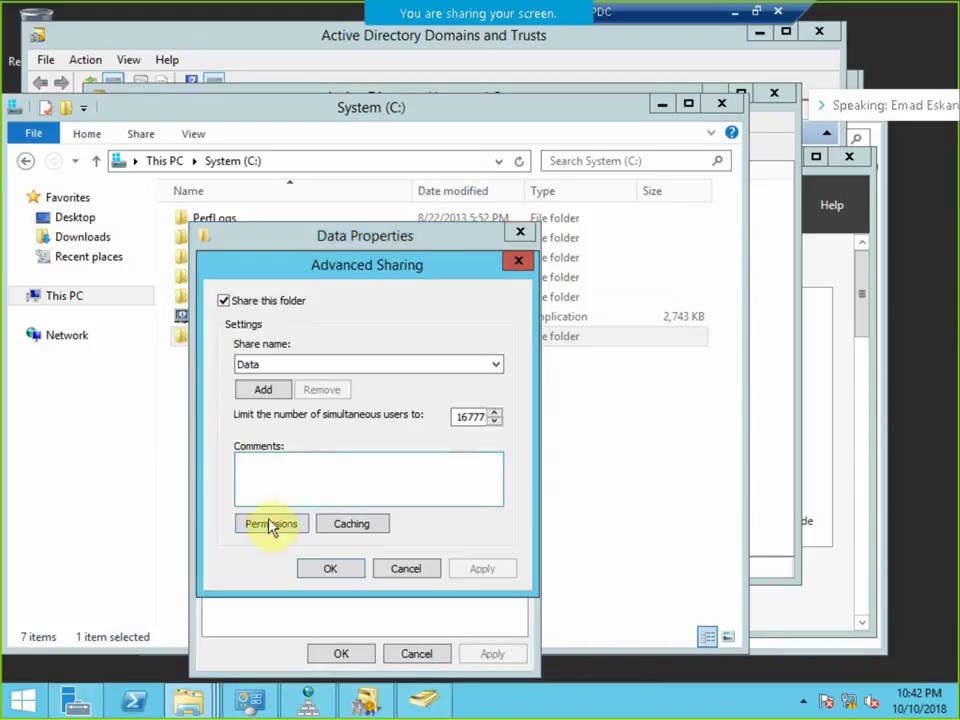
click(272, 526)
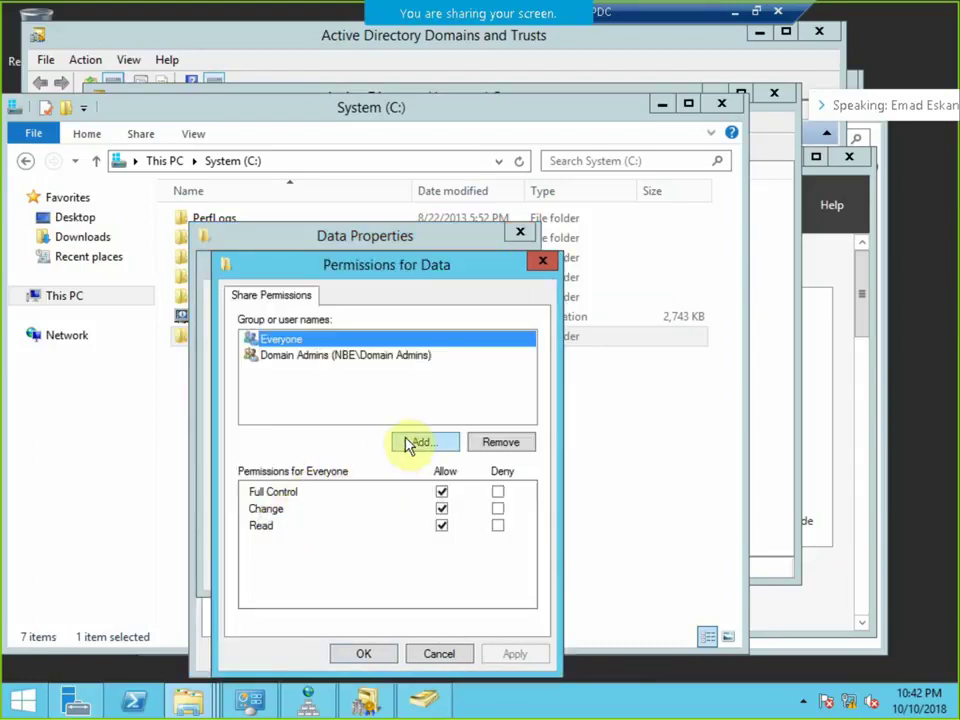
click(418, 442)
text(g)
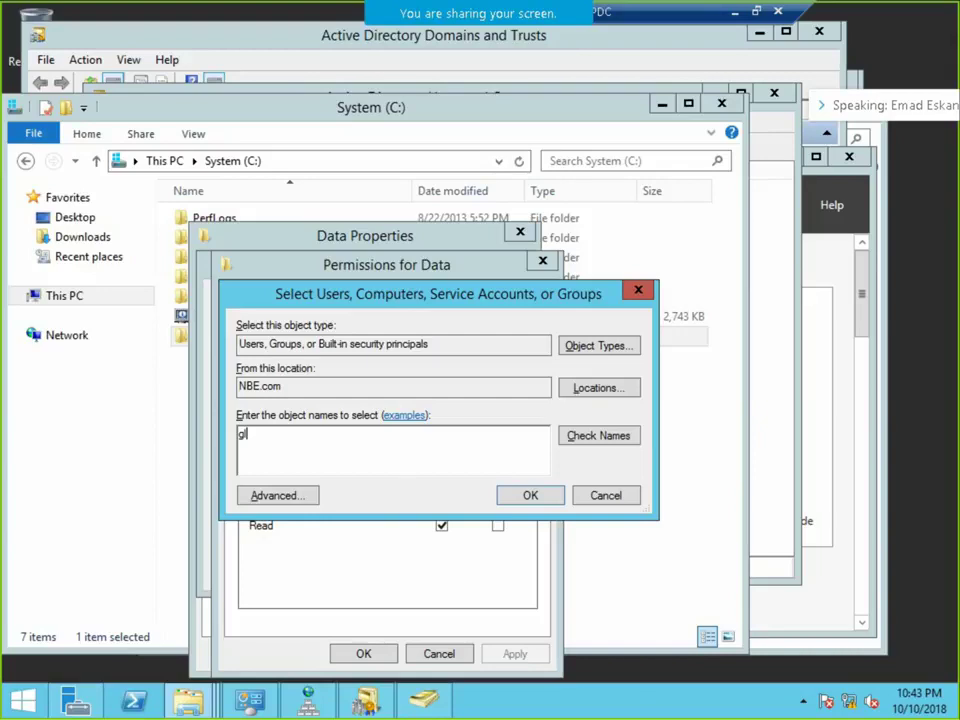
text(l)
key(Return)
click(630, 596)
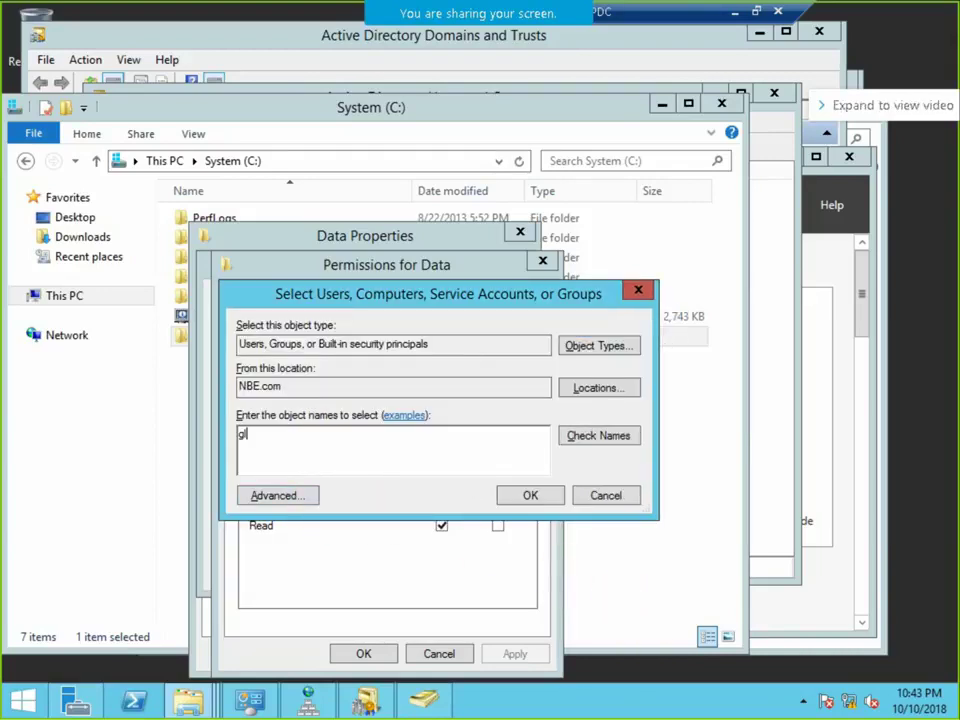
key(BackSpace)
key(BackSpace)
Find the DL group through advanced search and give it Full Control on the Data share.
click(313, 496)
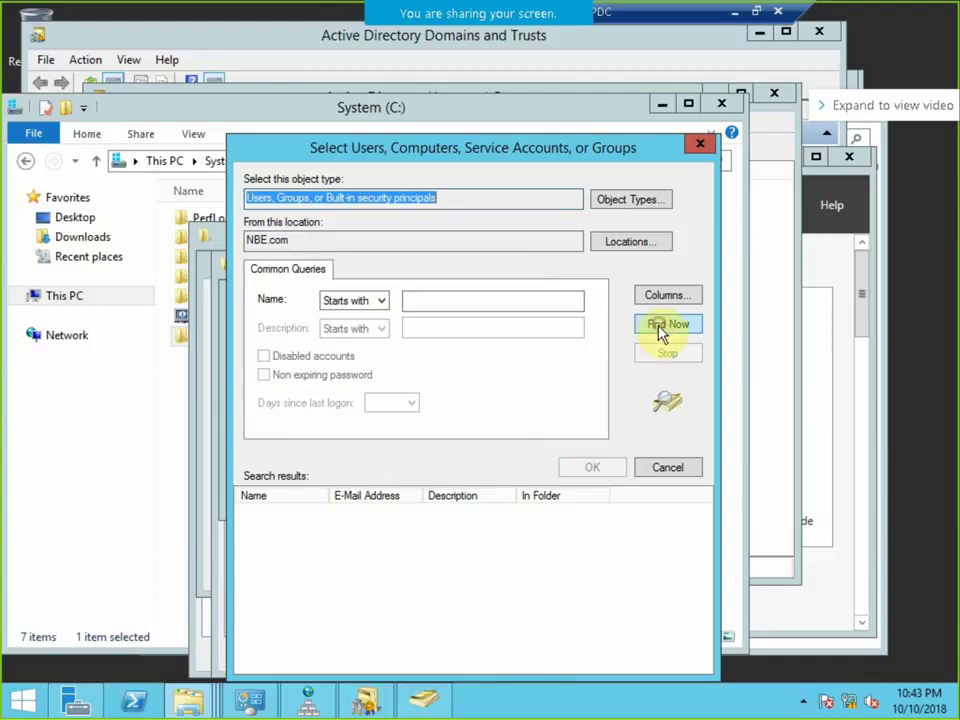
click(662, 326)
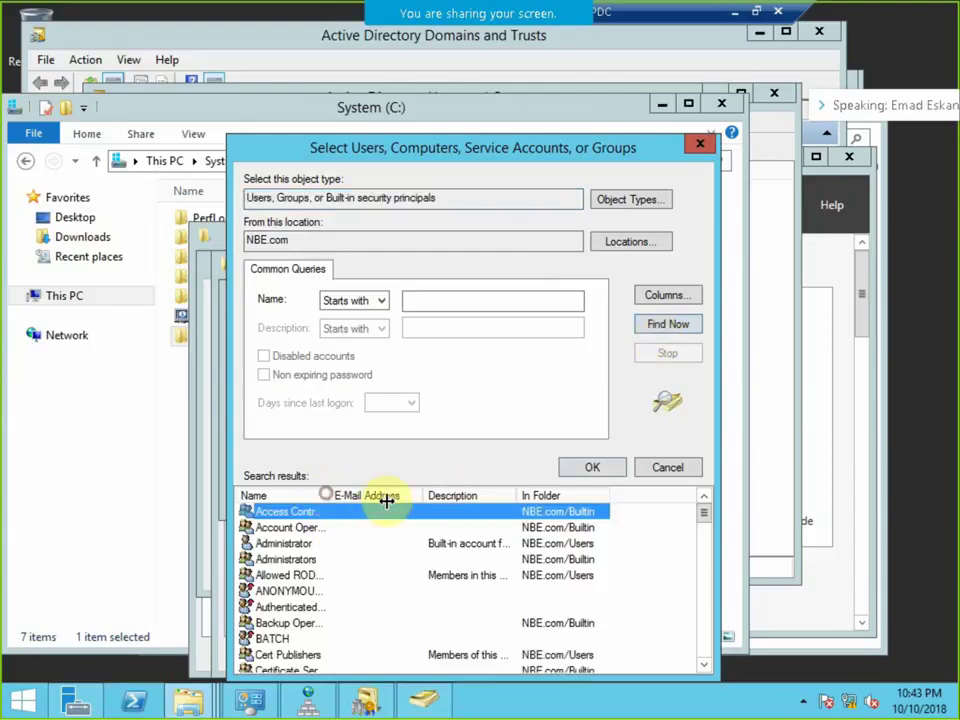
drag(407, 150, 421, 68)
scroll(472, 441, down, 4)
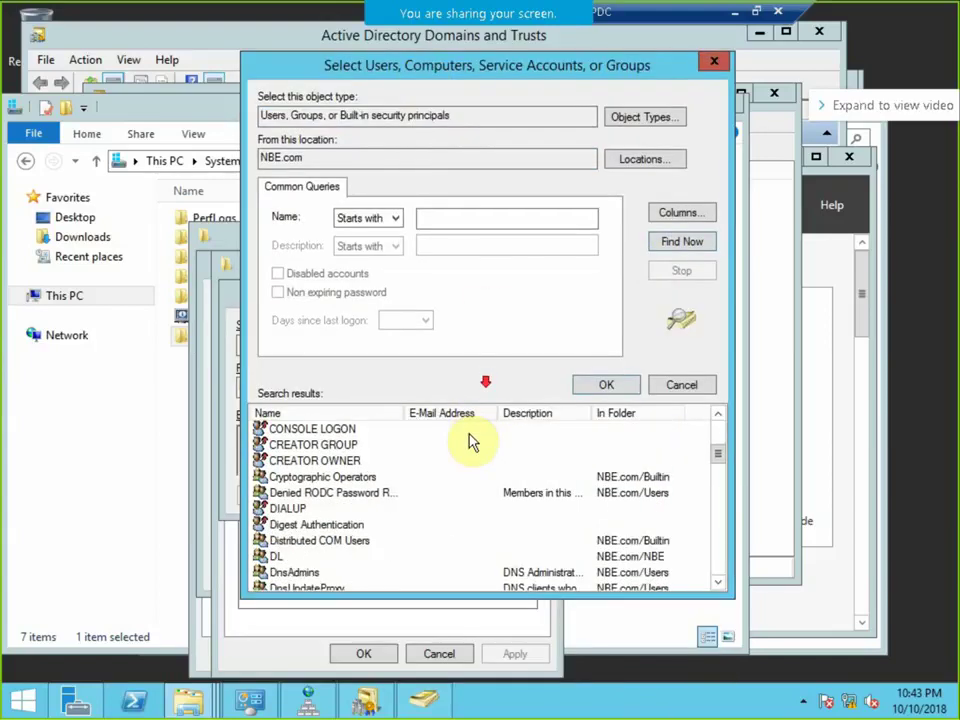
scroll(460, 443, down, 3)
scroll(340, 485, up, 2)
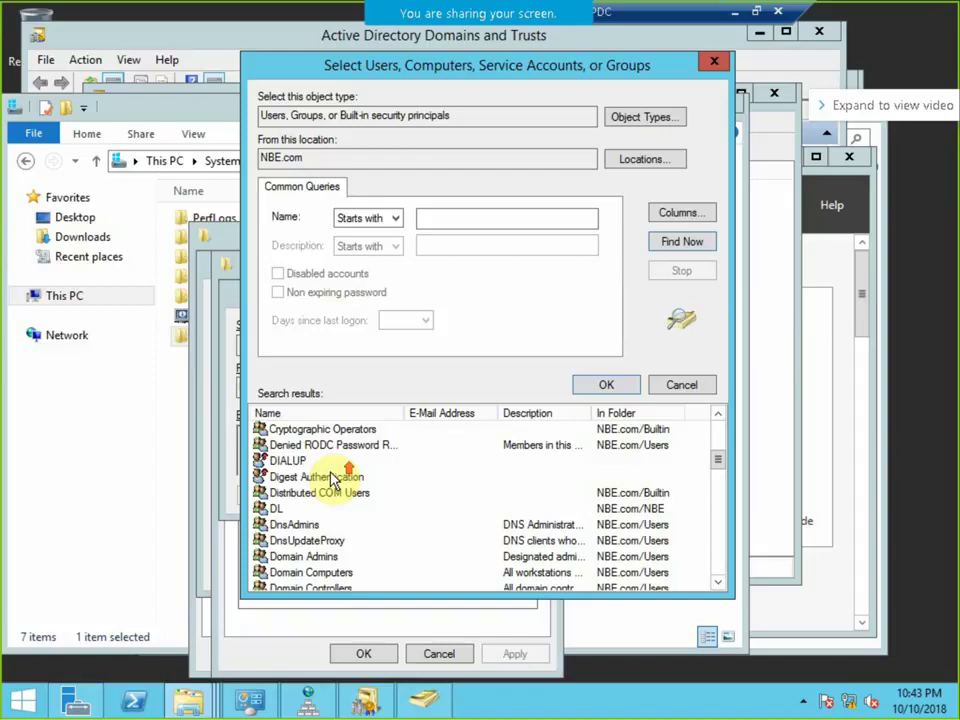
click(284, 509)
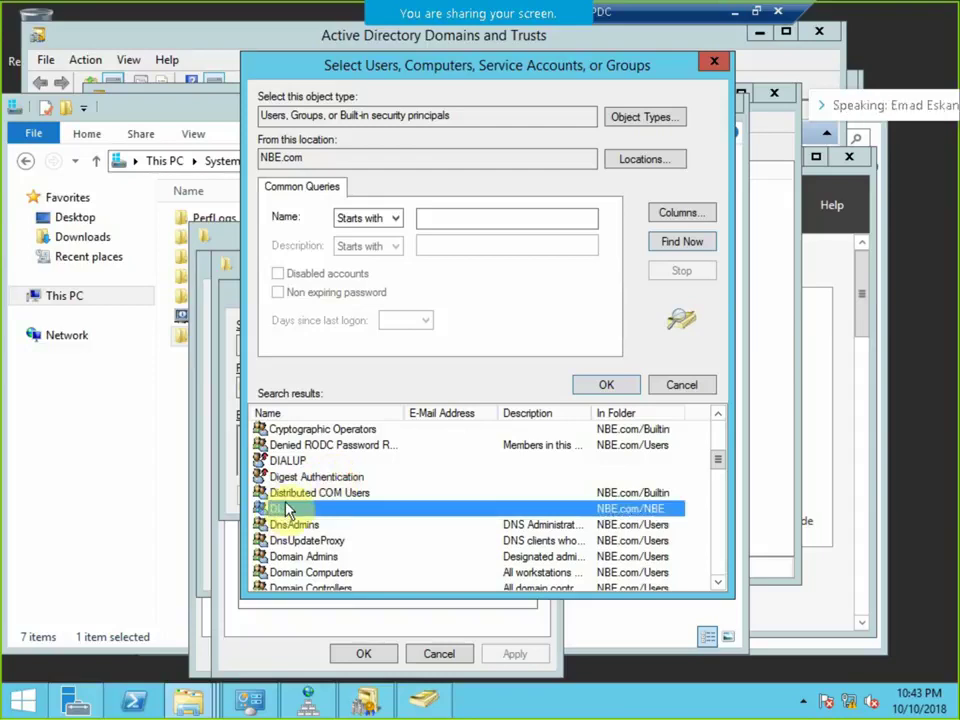
click(605, 384)
click(530, 495)
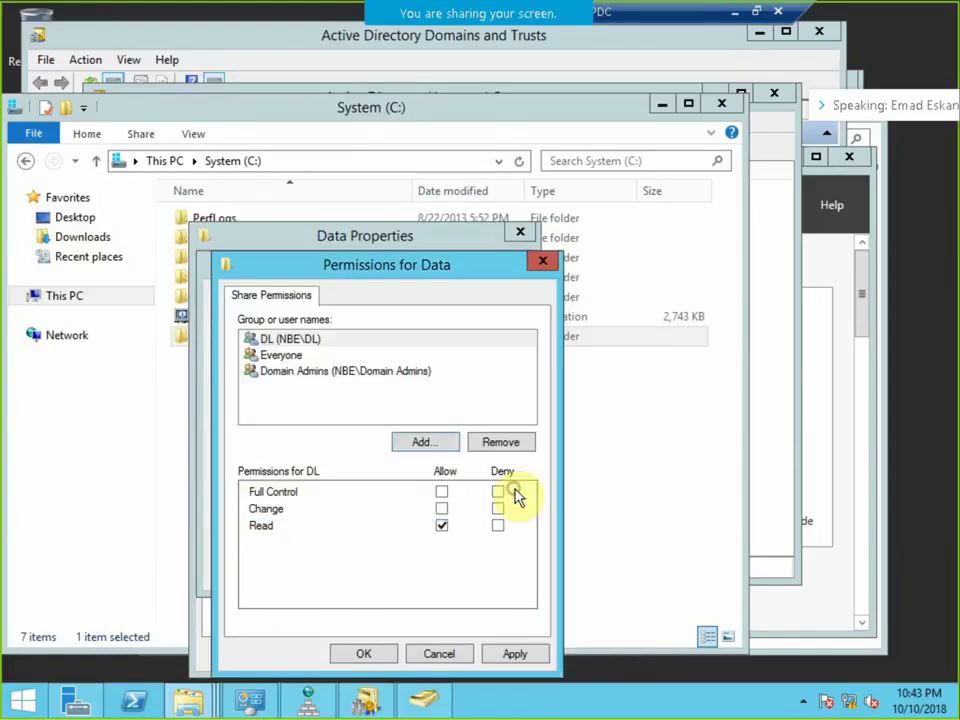
click(441, 491)
Apply the share permissions and close the Advanced Sharing and Data Properties dialogs.
click(512, 653)
click(350, 653)
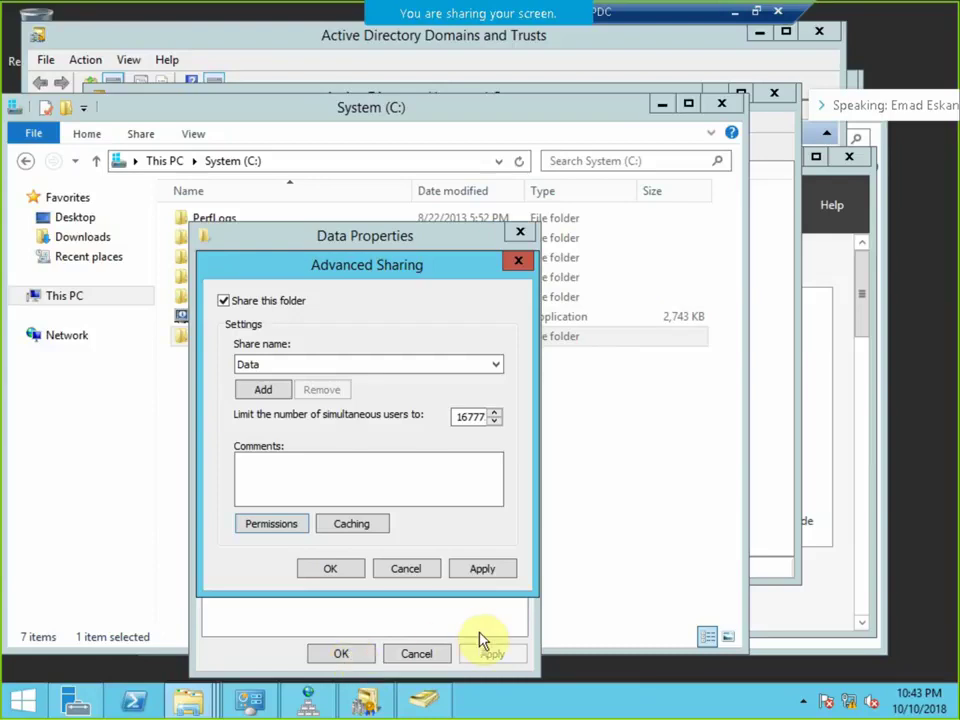
click(483, 568)
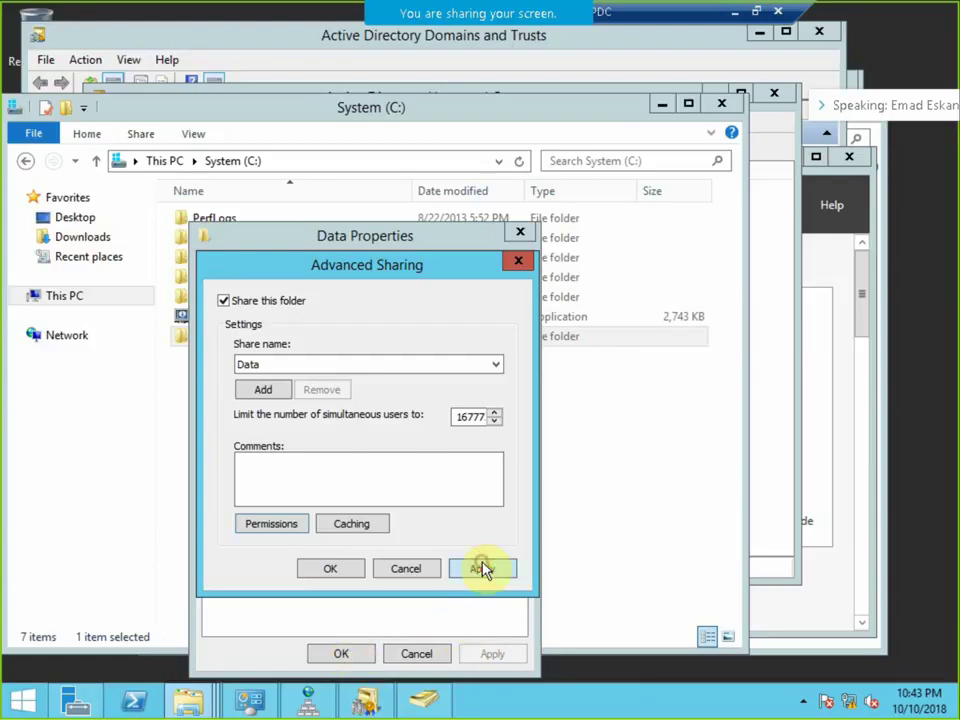
click(330, 569)
click(350, 652)
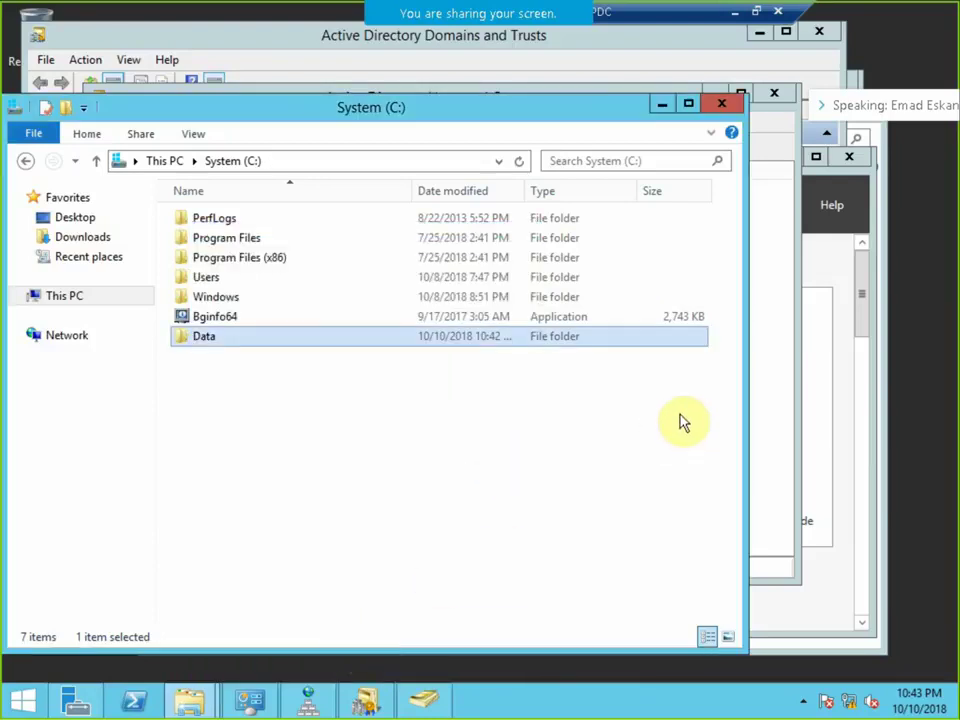
Add the G group as a member of DL from DL's Members tab.
click(420, 698)
click(318, 192)
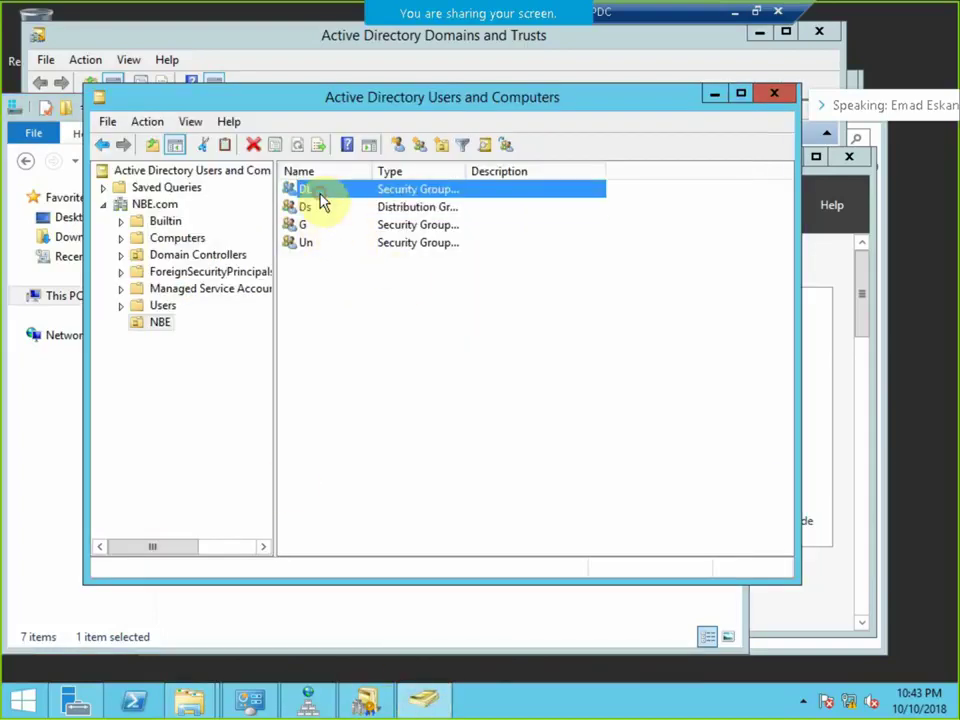
right_click(343, 190)
click(388, 354)
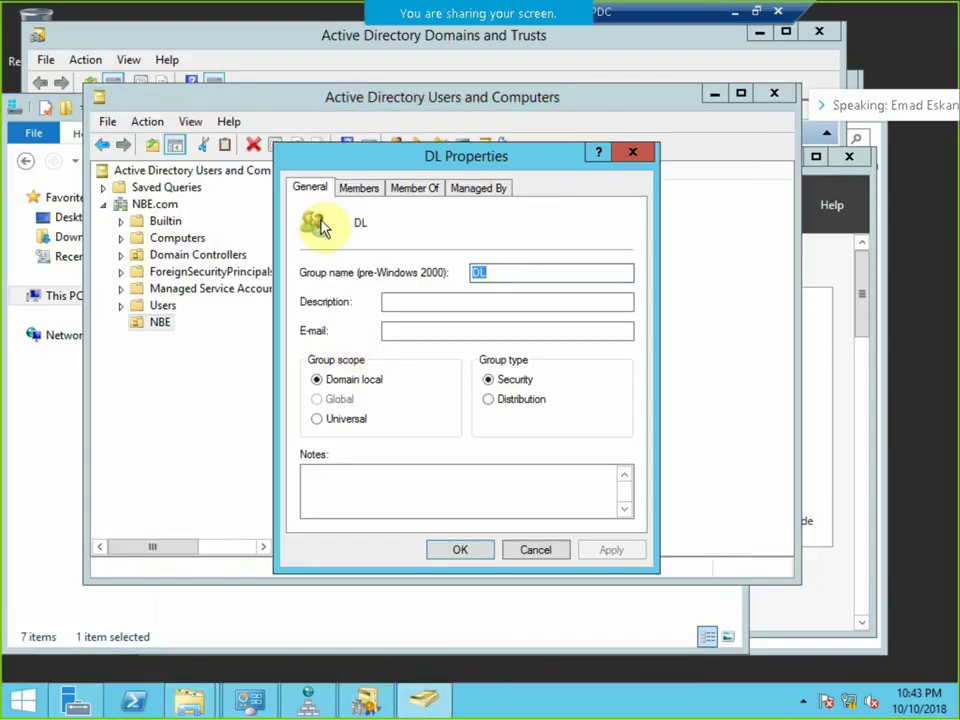
click(358, 189)
click(334, 496)
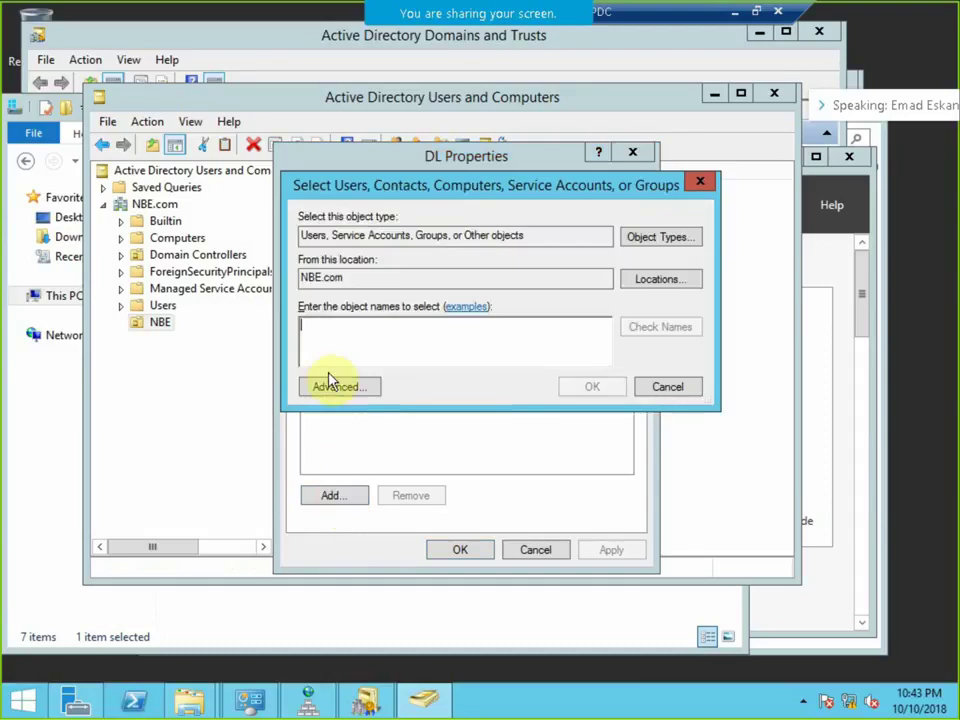
text(g)
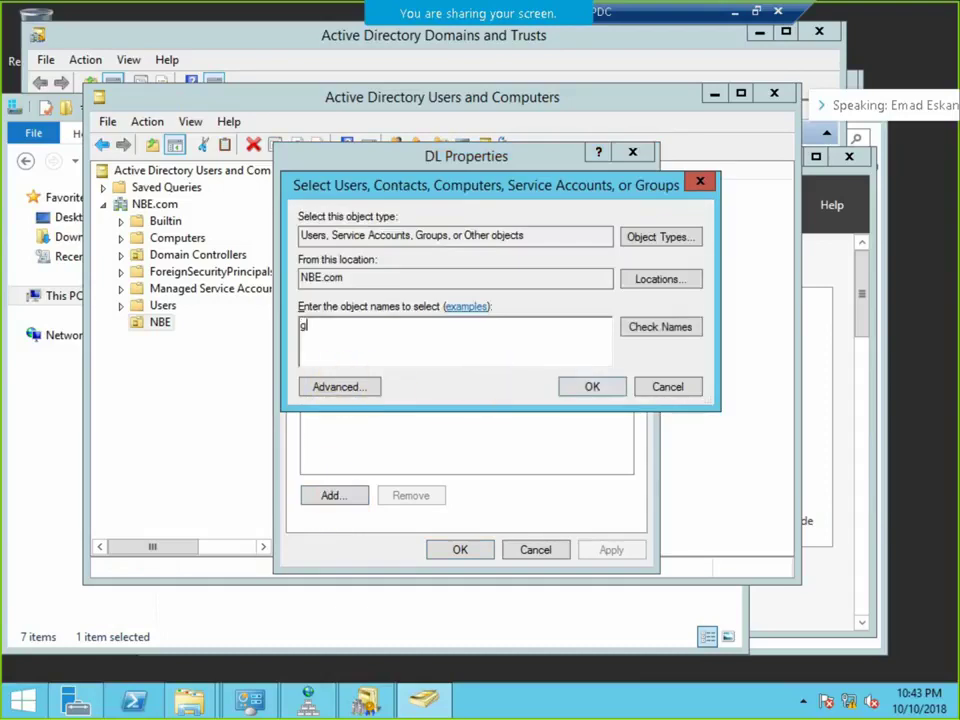
key(Return)
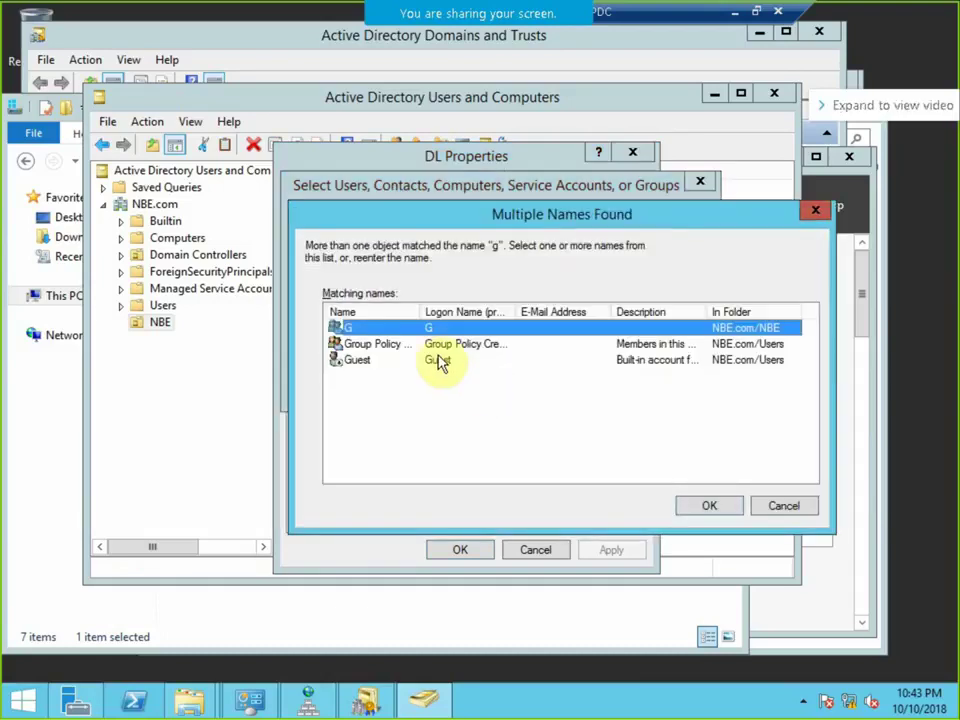
click(709, 505)
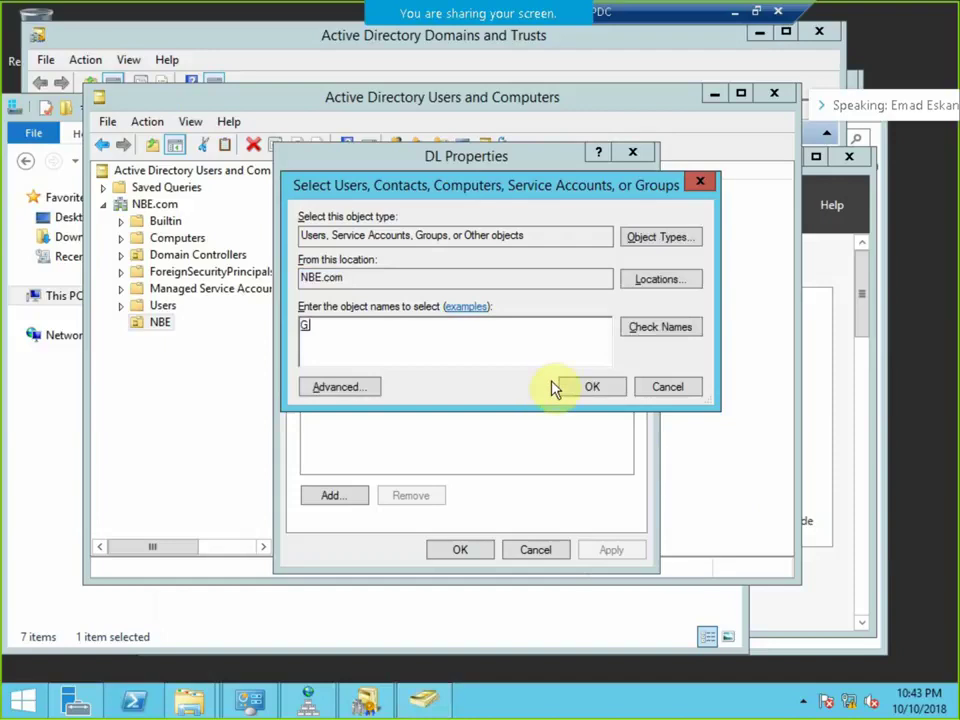
click(562, 387)
Add Un to DL as well and apply the membership changes.
click(358, 496)
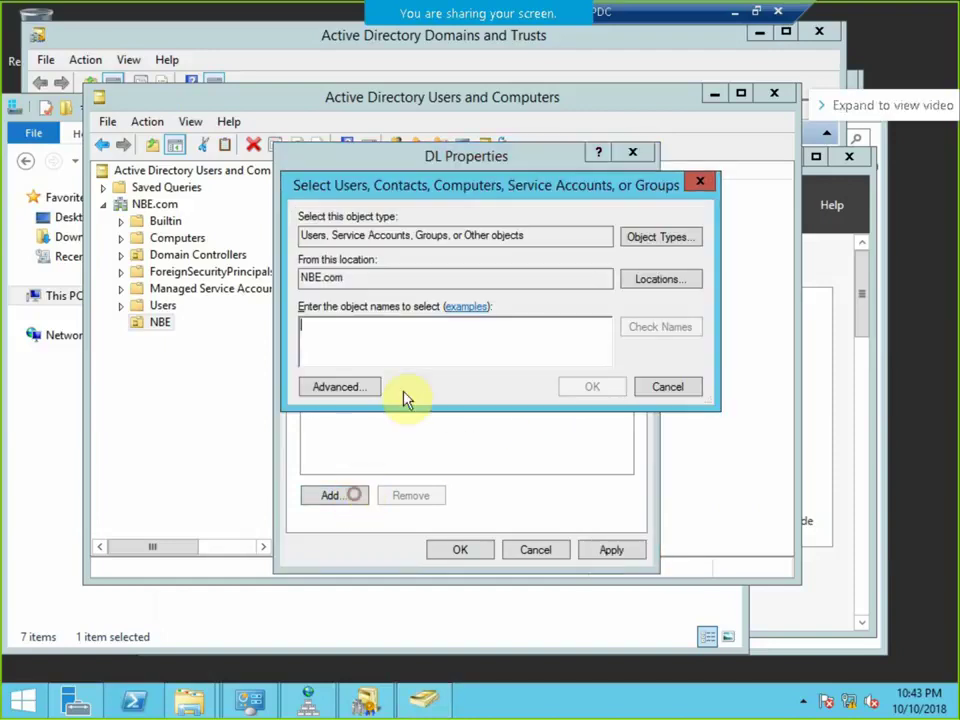
text(un)
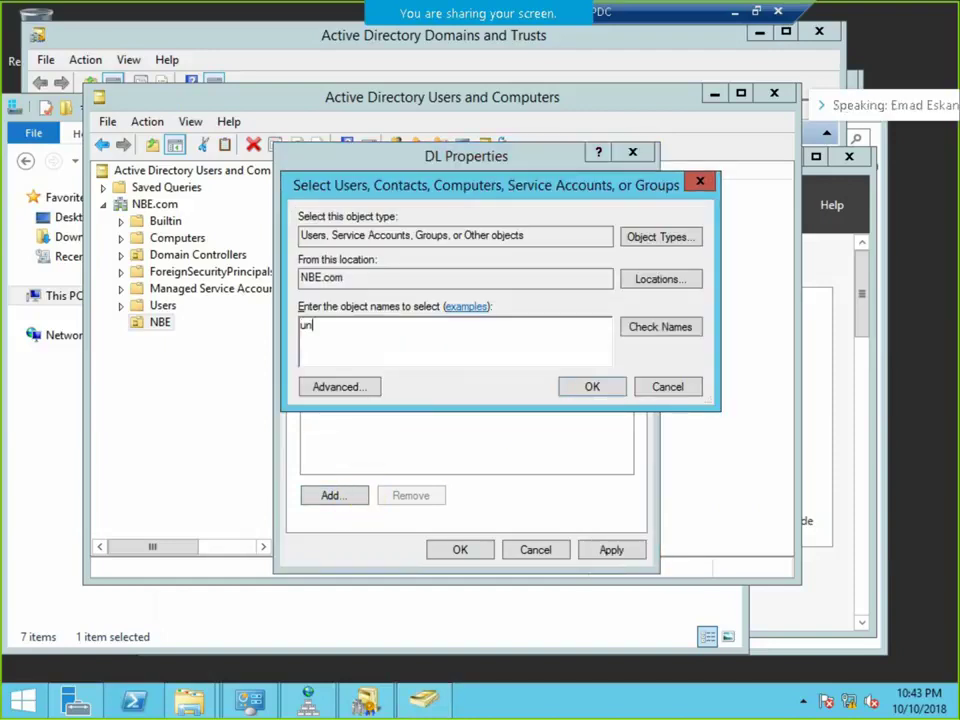
click(576, 386)
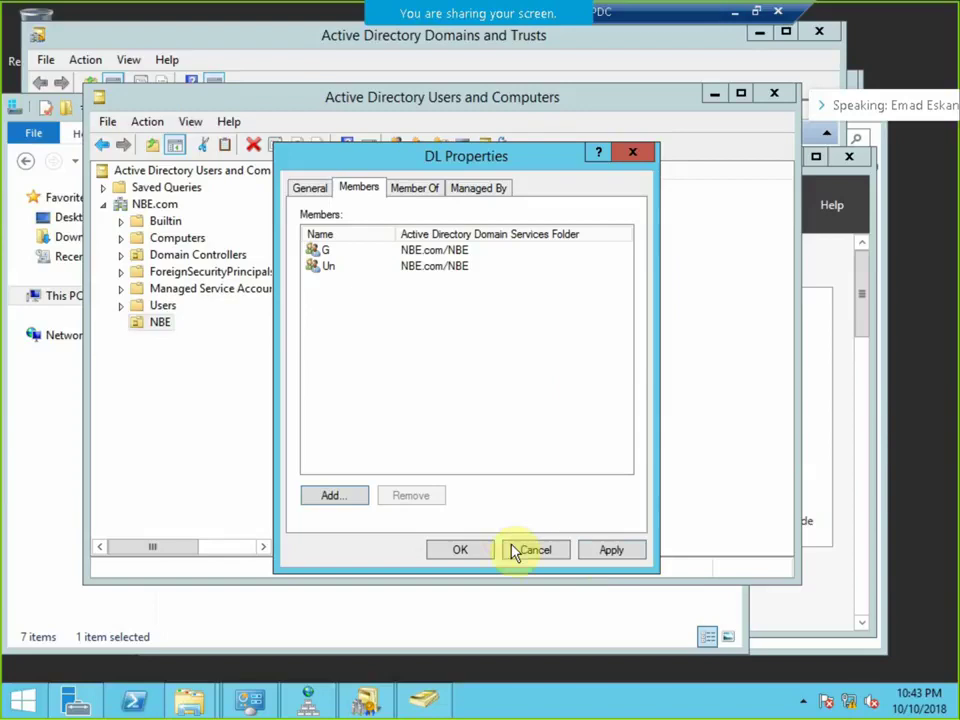
click(600, 553)
click(464, 550)
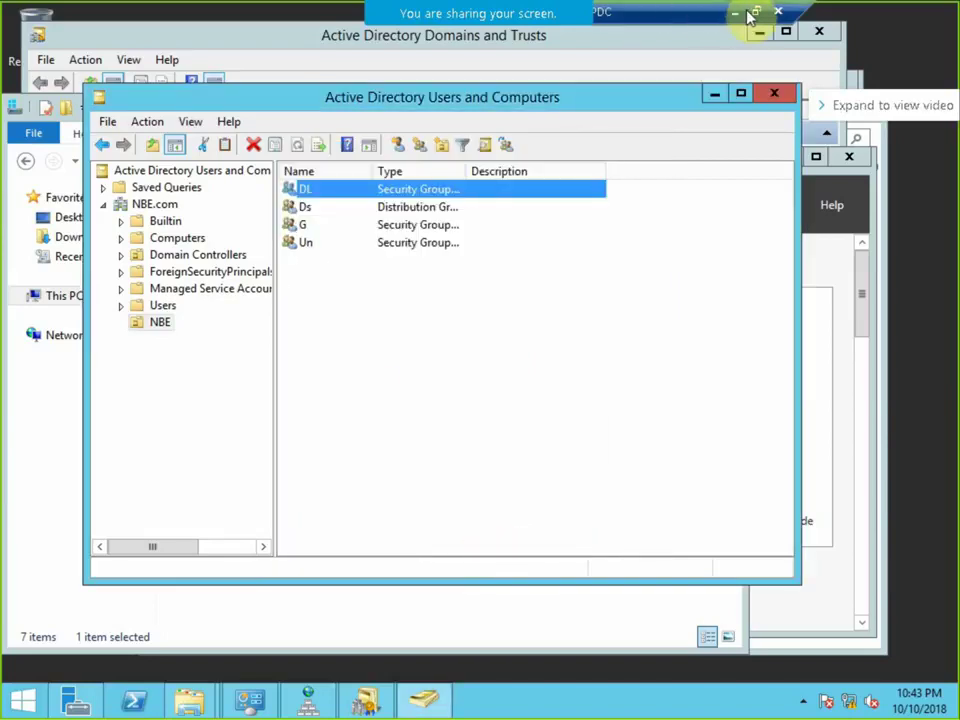
click(756, 12)
Select the DC remote session in RDCMan and show it full screen.
click(84, 114)
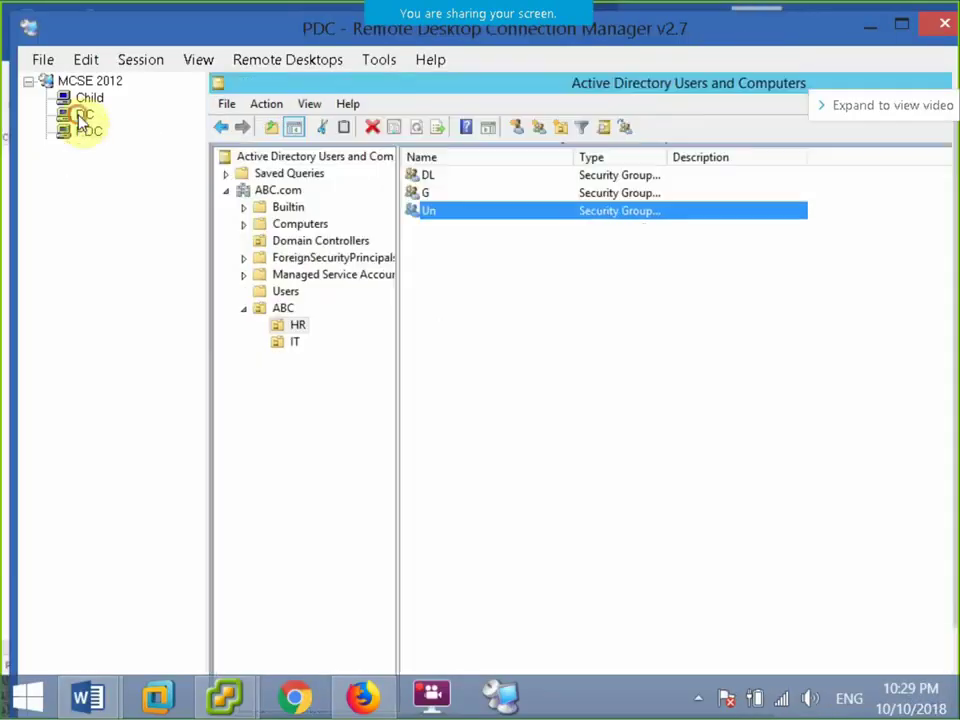
click(82, 62)
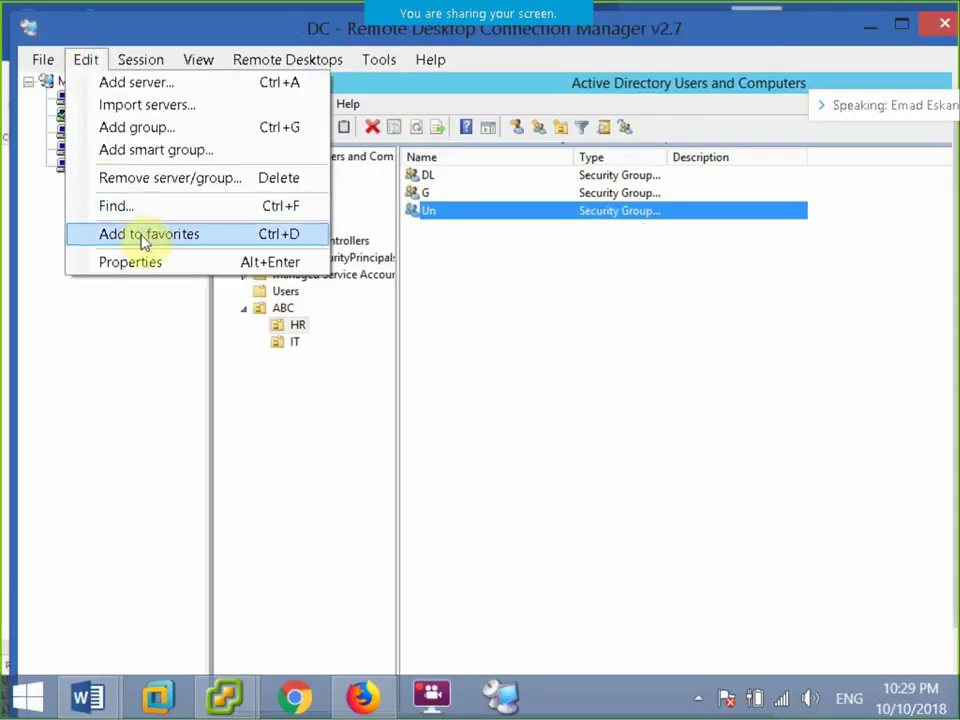
mouse_move(125, 59)
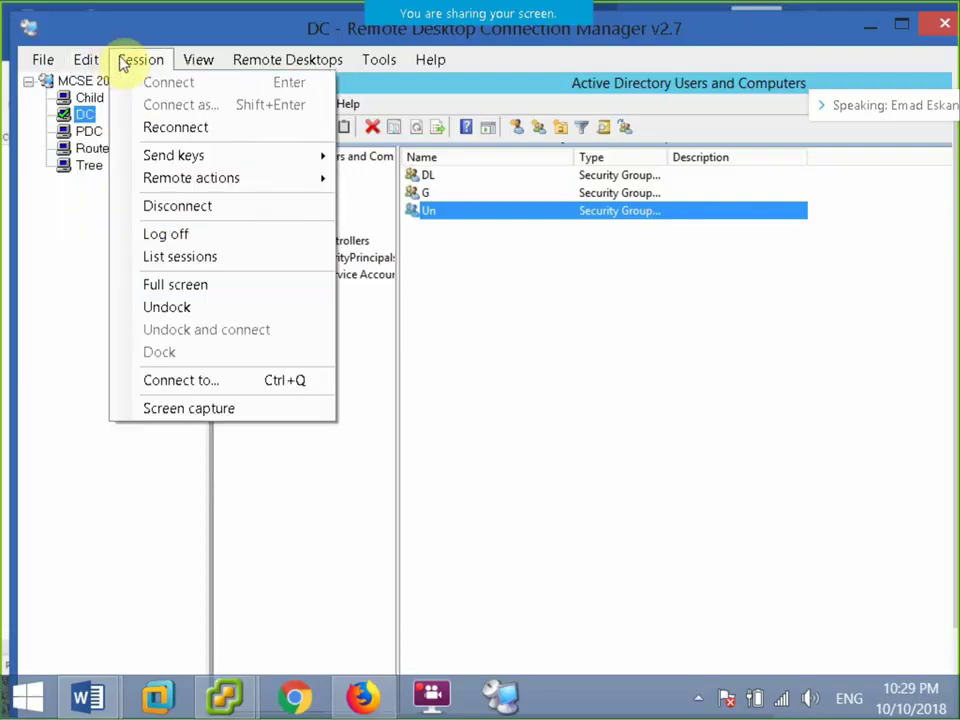
click(186, 284)
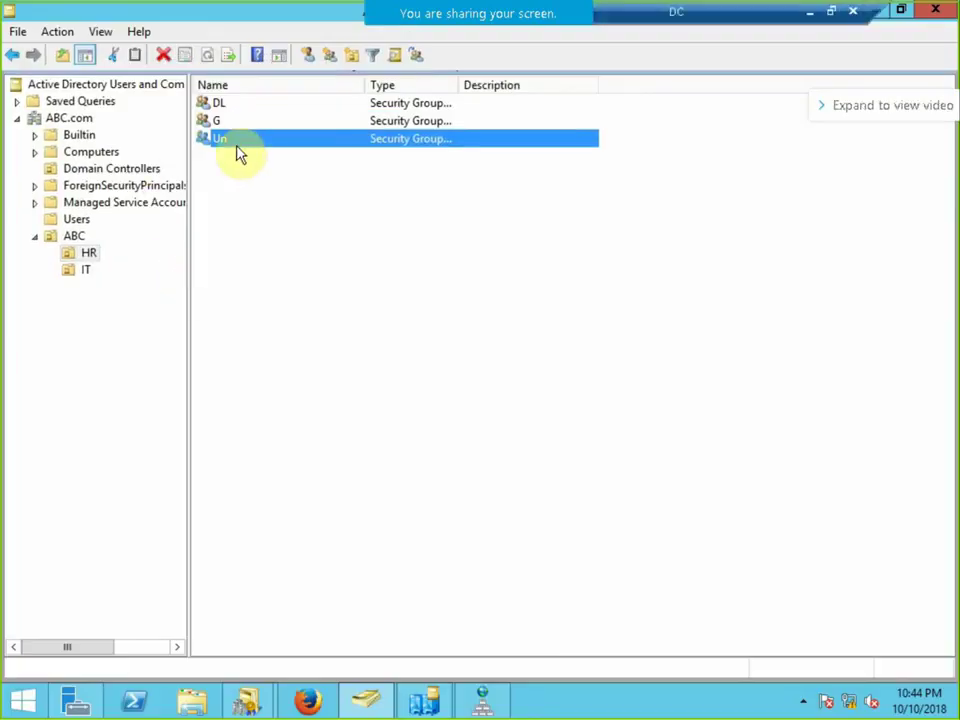
On DC, open \\pdc from Run, enter the empty Data share, then restore the session window.
key(super+r)
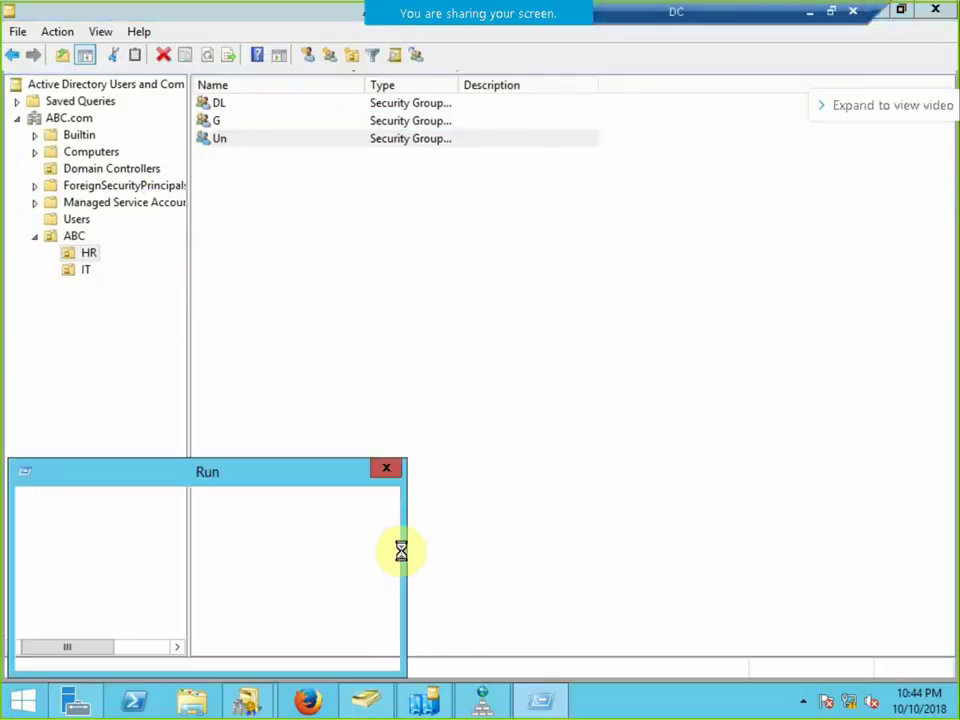
key(Return)
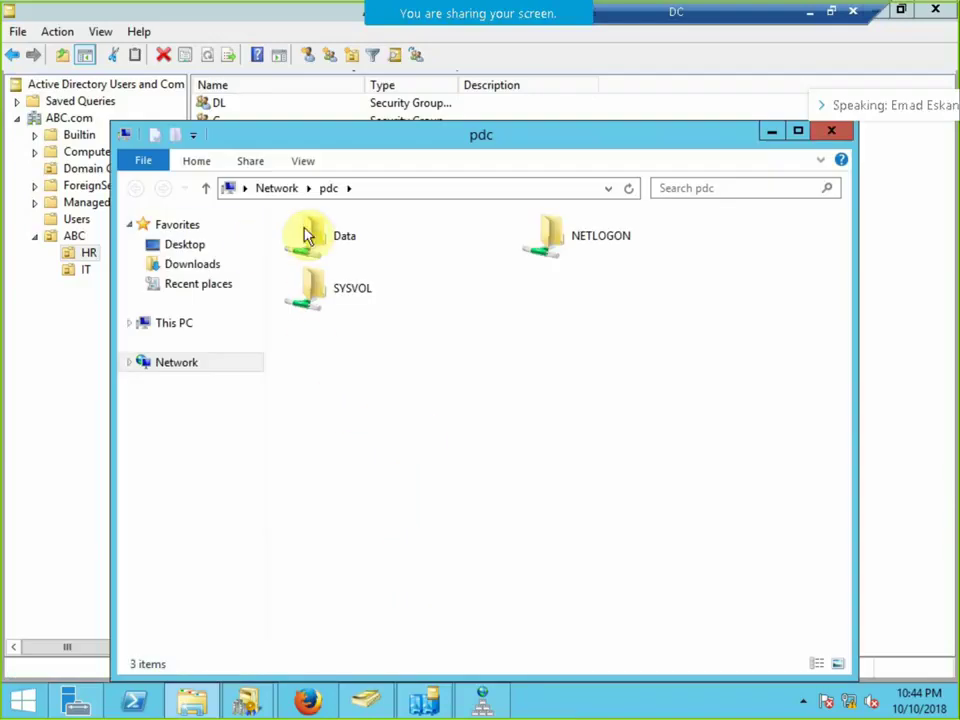
double_click(307, 236)
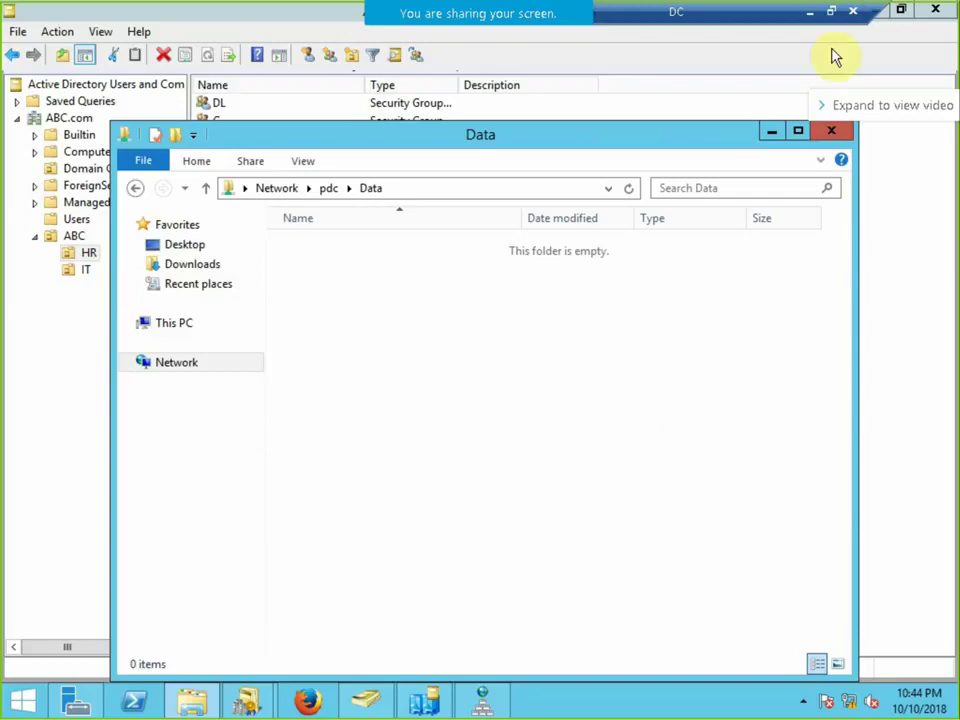
click(831, 13)
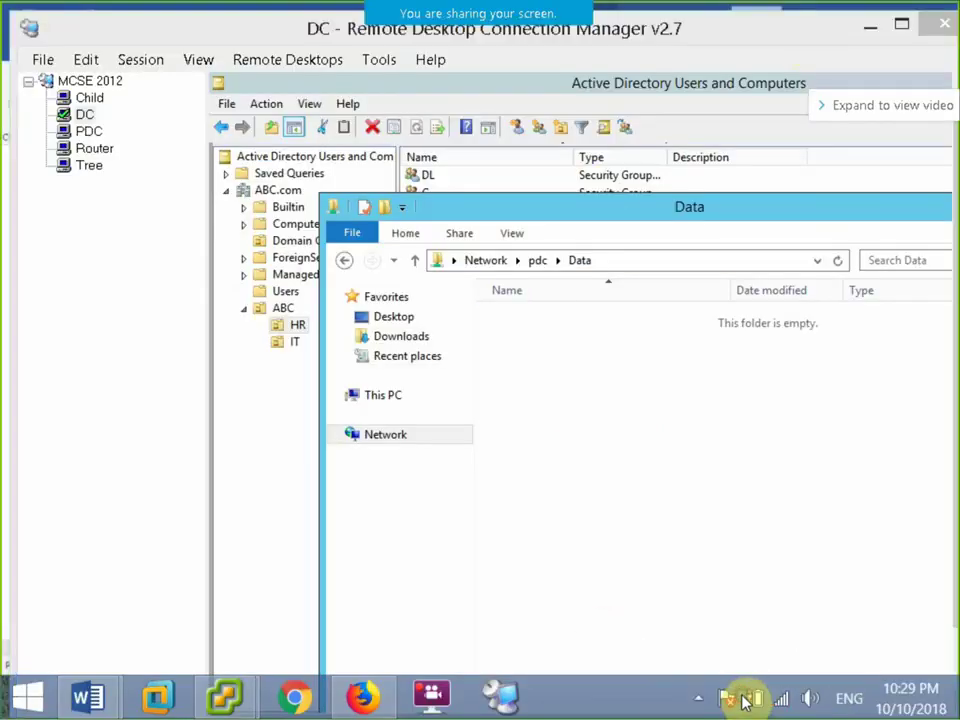